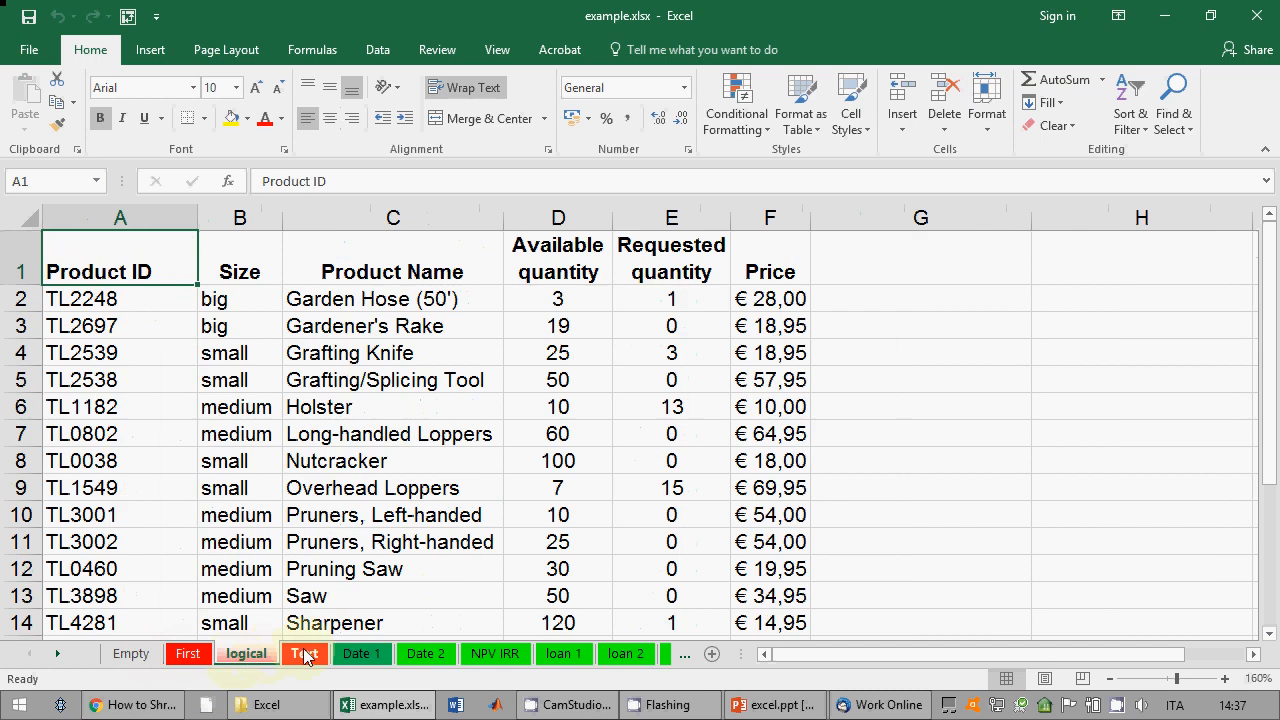
# Step: Switch to the blank Empty sheet
pyautogui.click(300, 654)
pyautogui.click(133, 654)
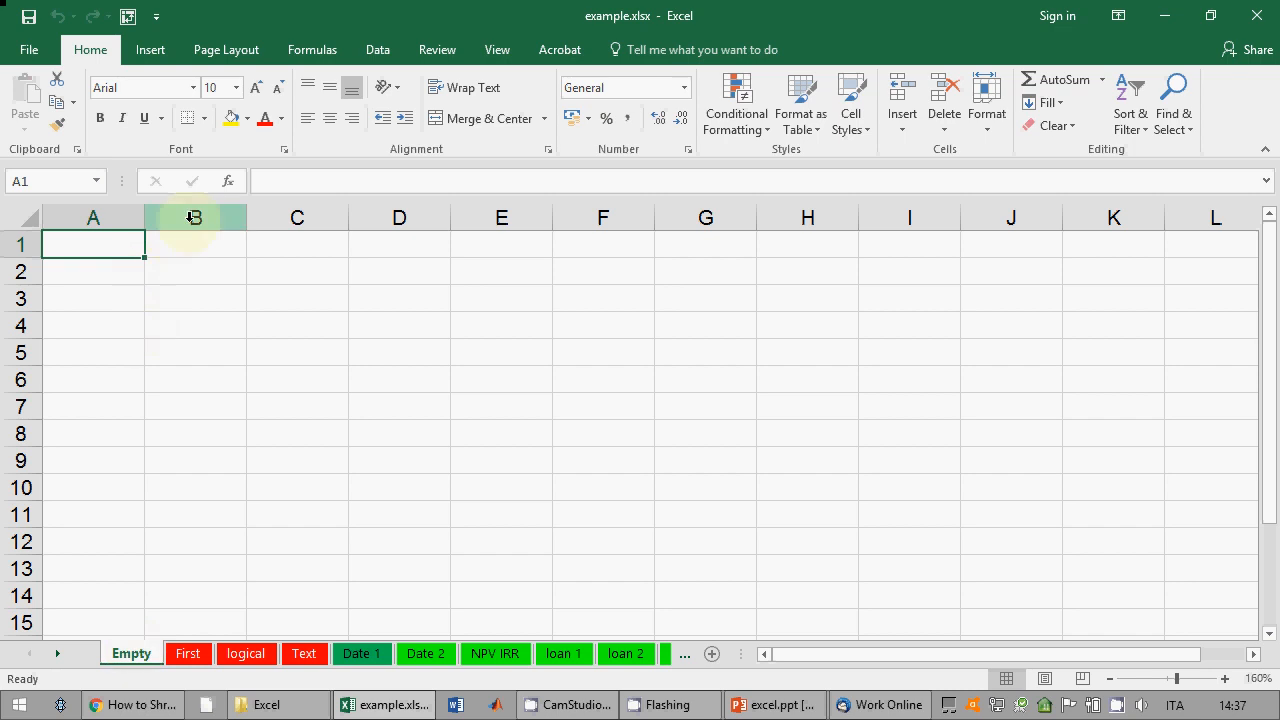
pyautogui.click(1256, 656)
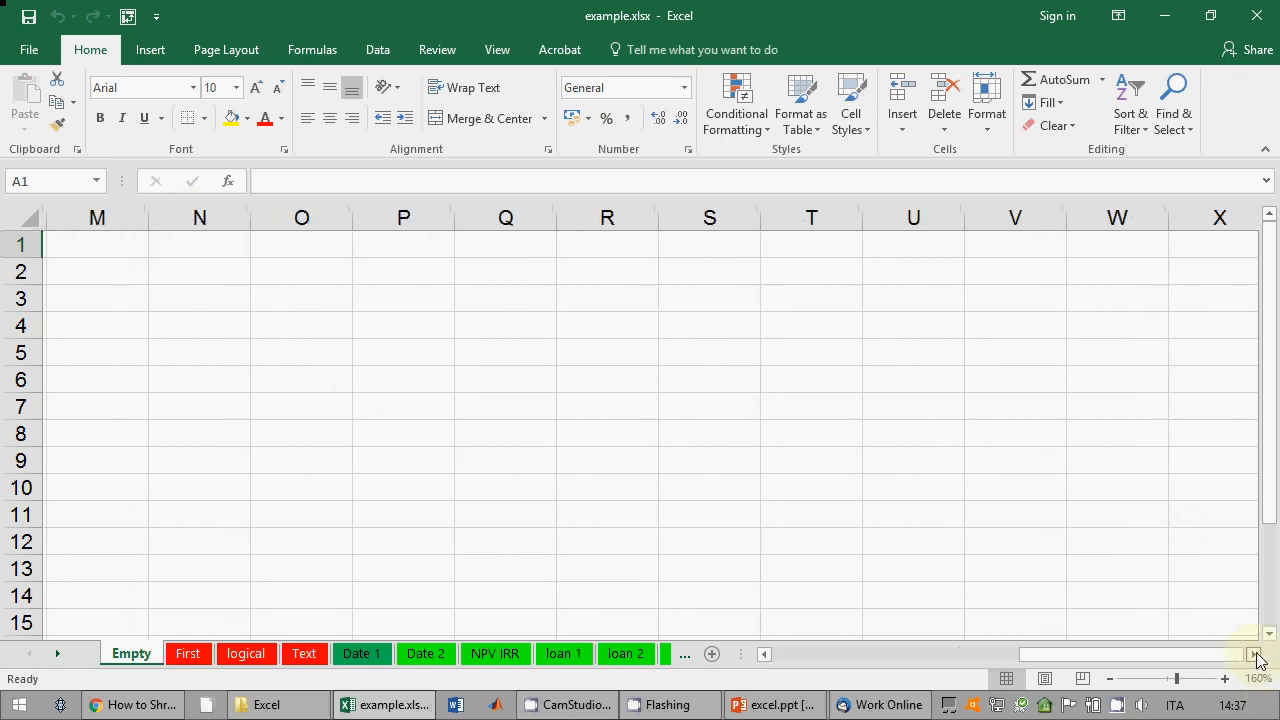
# Step: Check that the Empty sheet reaches column XFD and row 1048576, and glance at the PowerPoint notes
pyautogui.click(1090, 222)
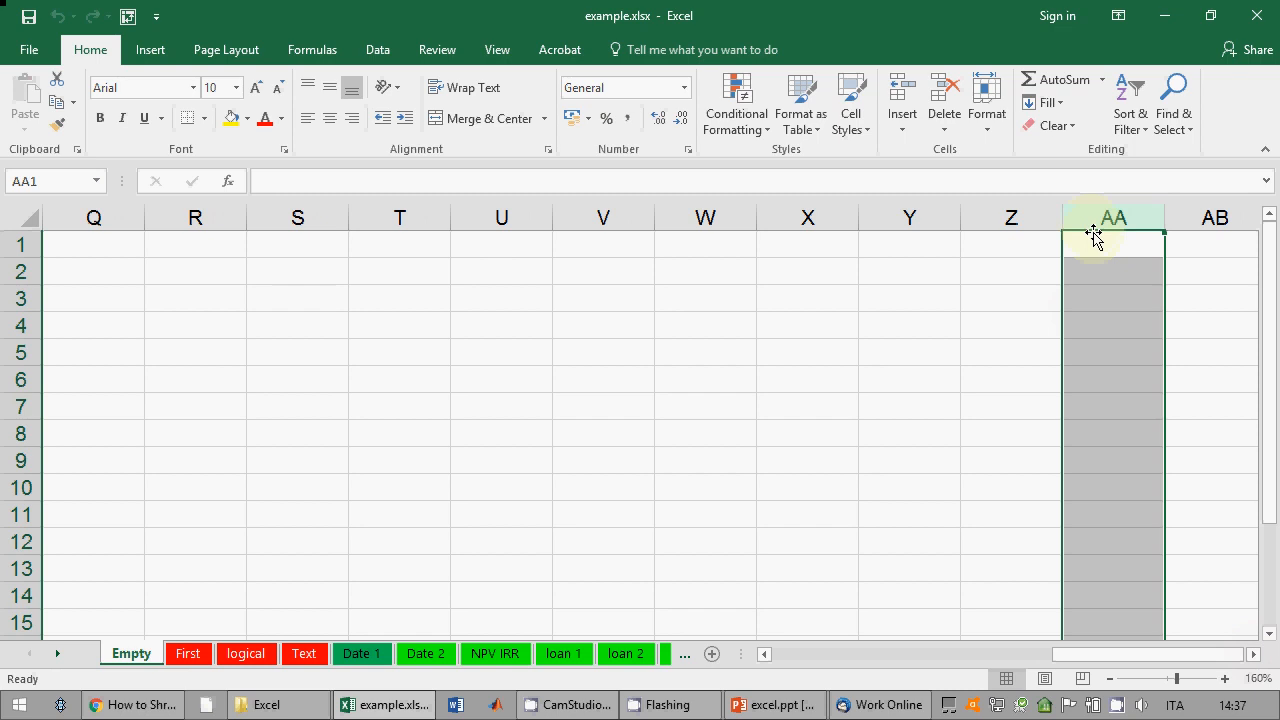
pyautogui.click(1093, 240)
pyautogui.hotkey('ctrl', 'Right')
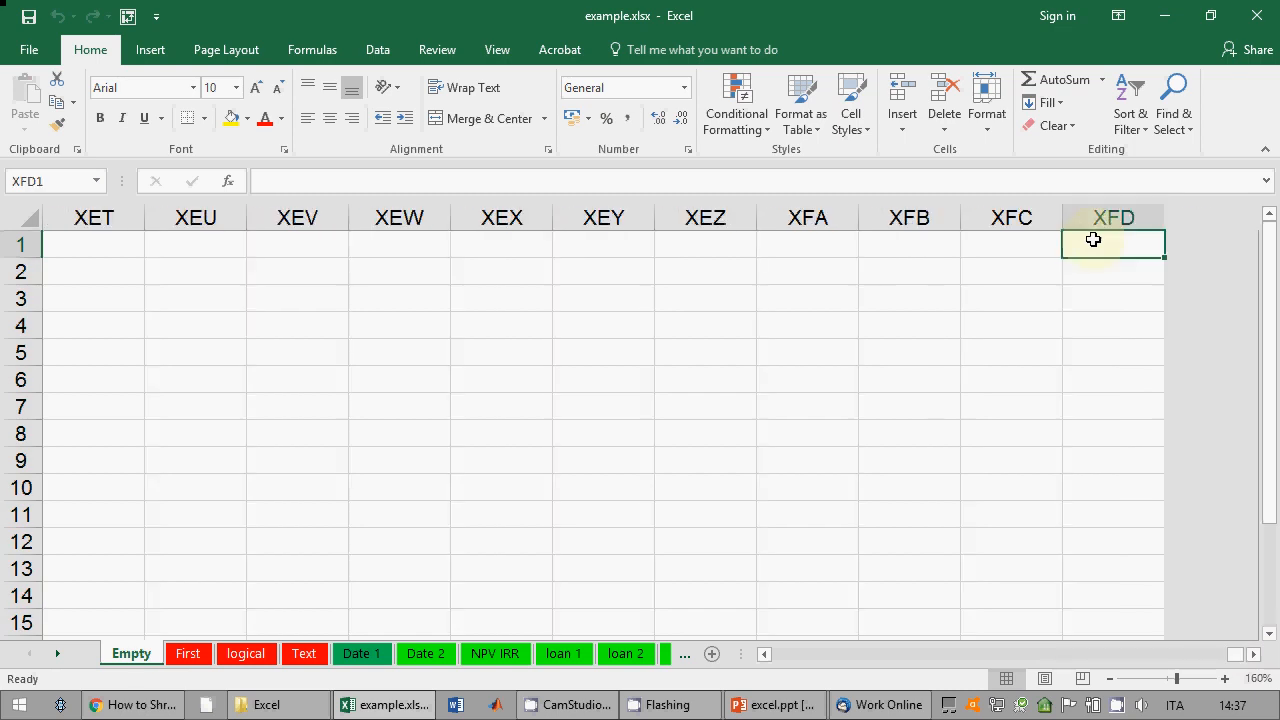
pyautogui.hotkey('ctrl', 'Left')
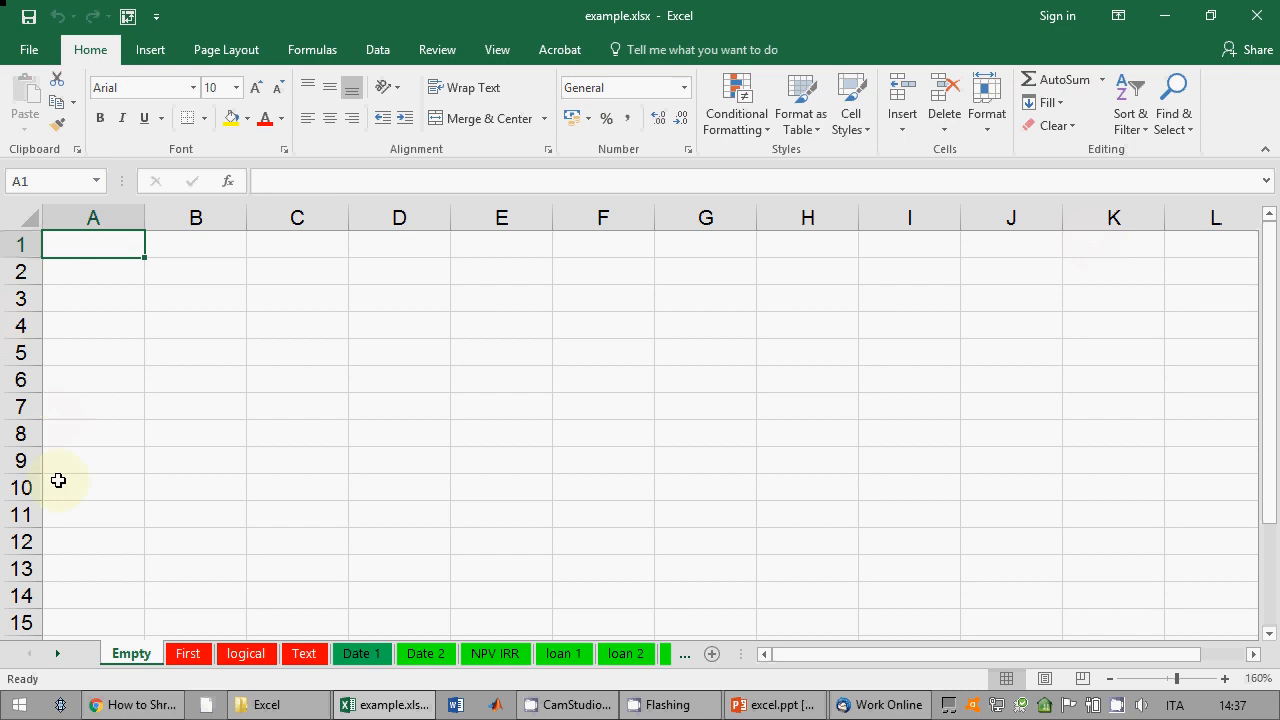
pyautogui.hotkey('ctrl', 'Down')
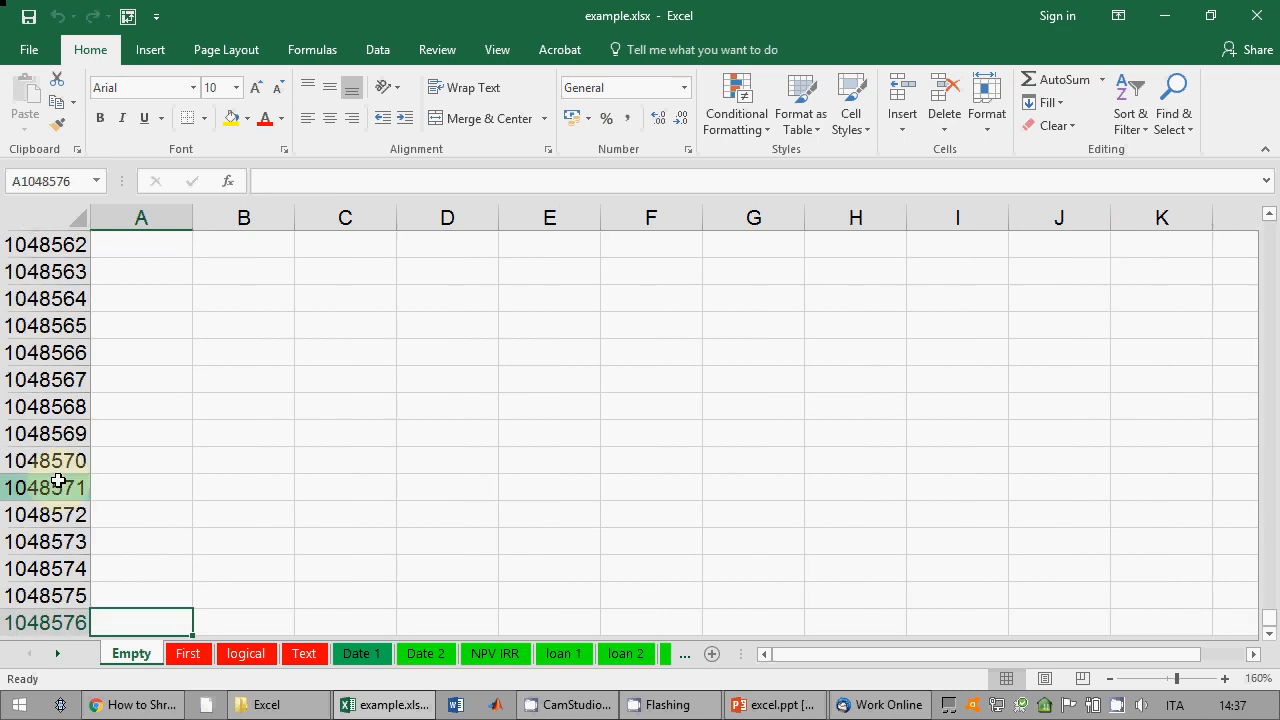
pyautogui.hotkey('ctrl', 'Up')
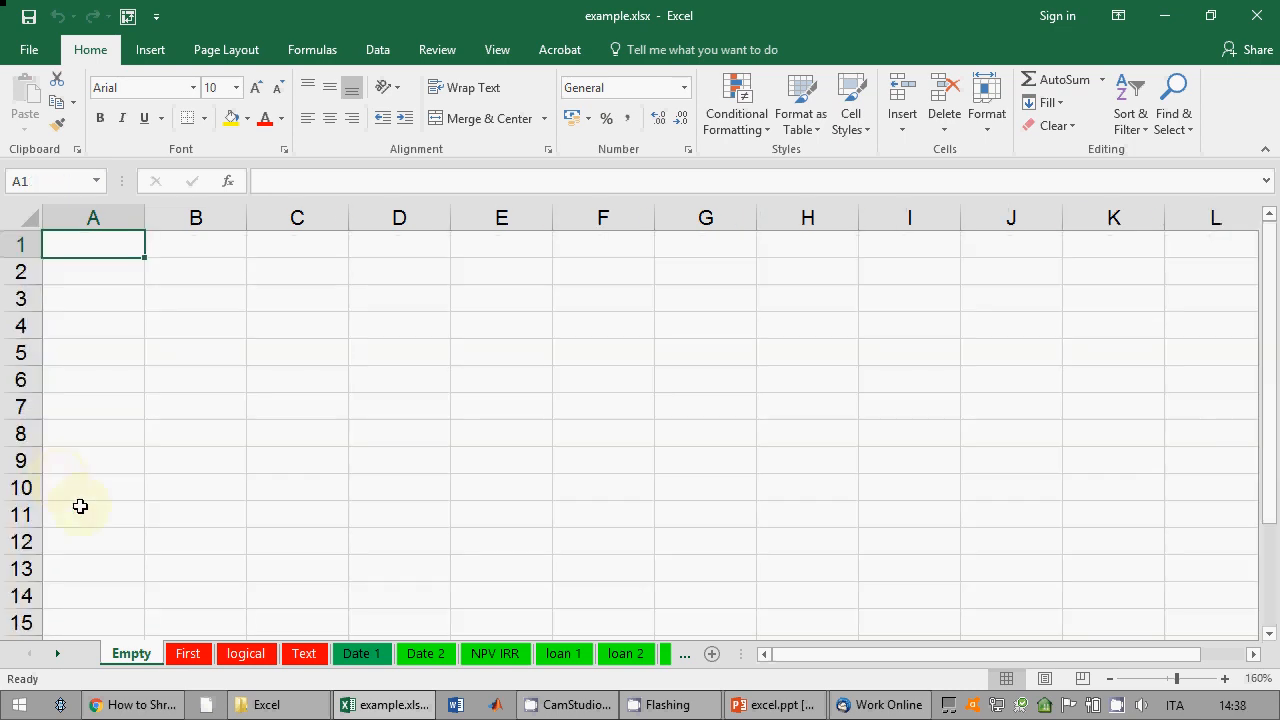
pyautogui.click(755, 708)
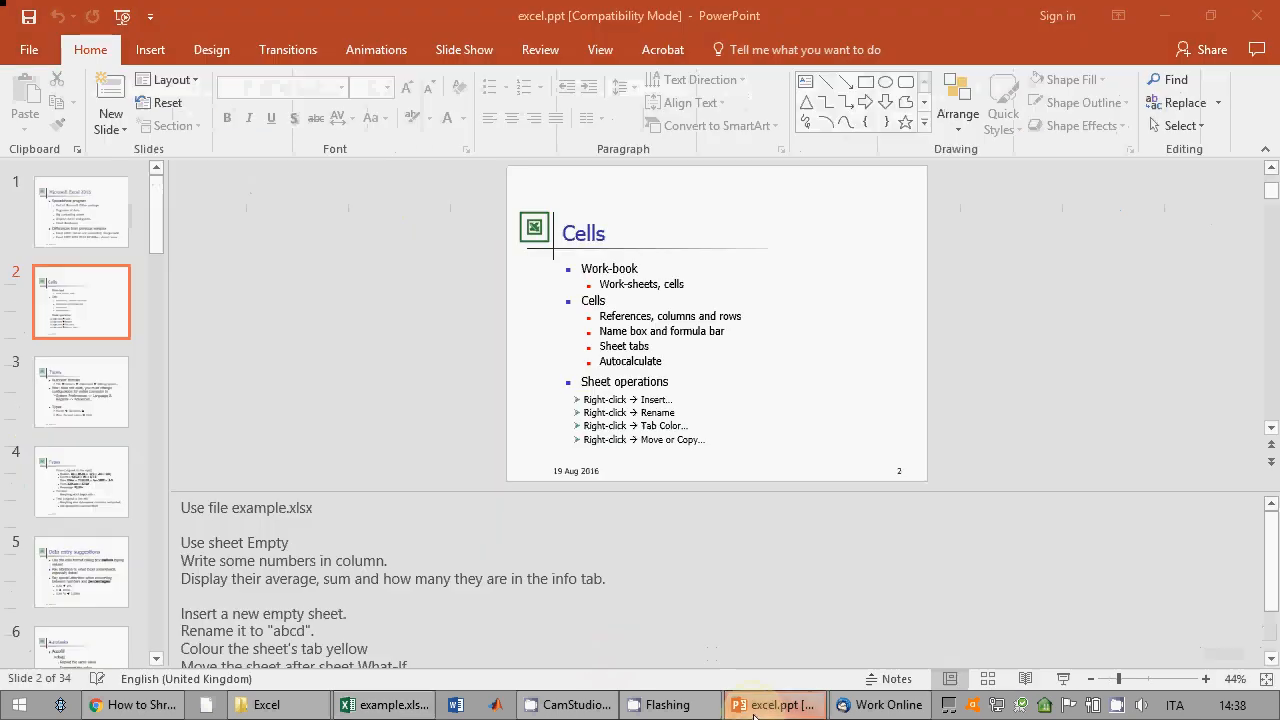
pyautogui.click(755, 710)
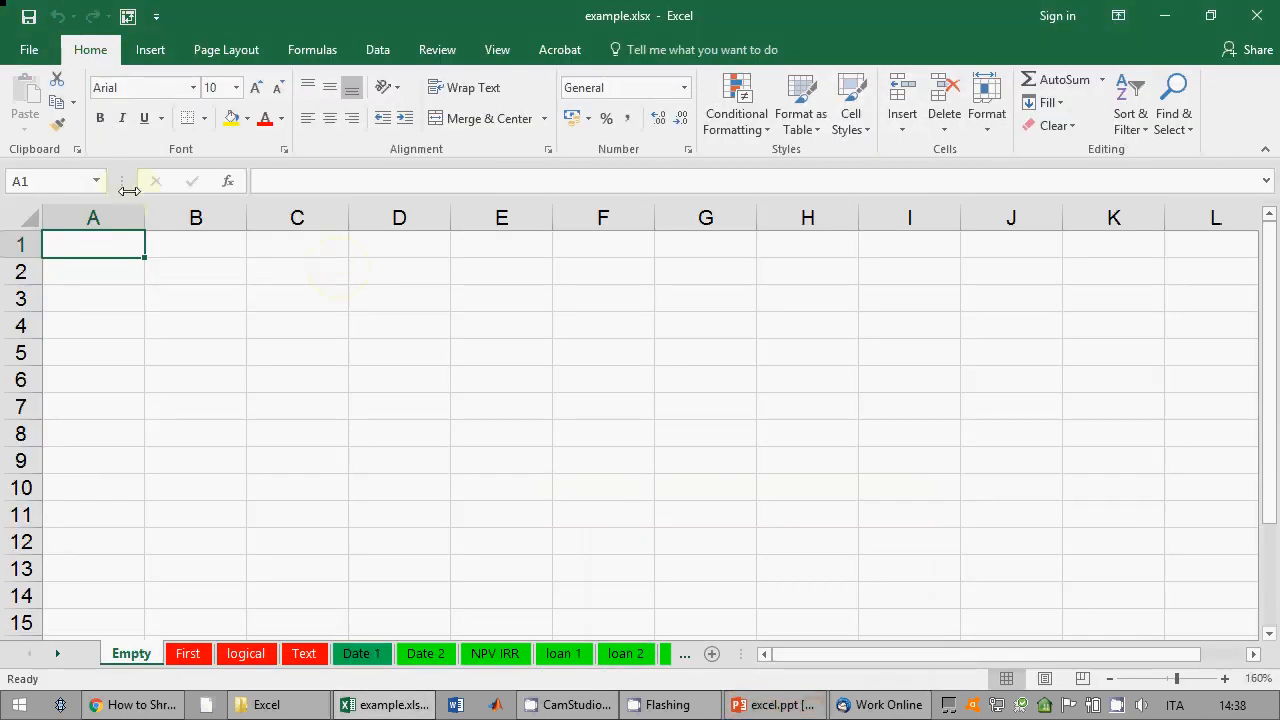
pyautogui.click(185, 272)
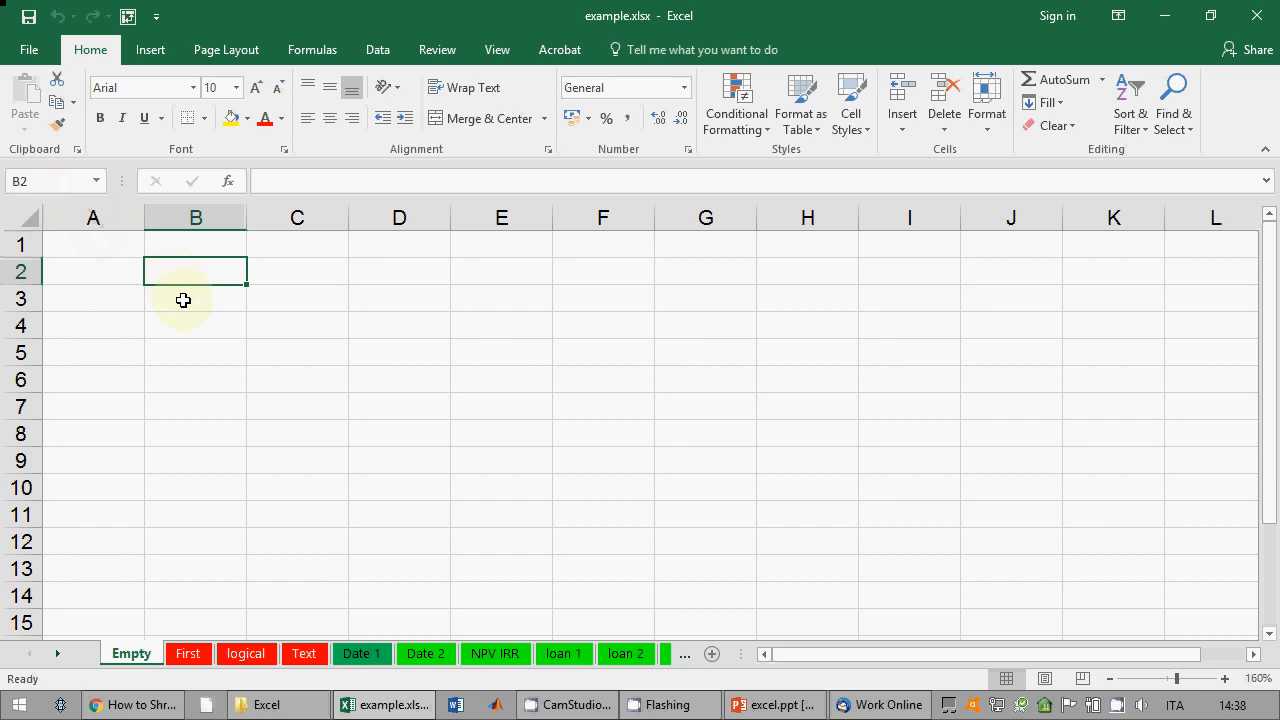
pyautogui.click(195, 325)
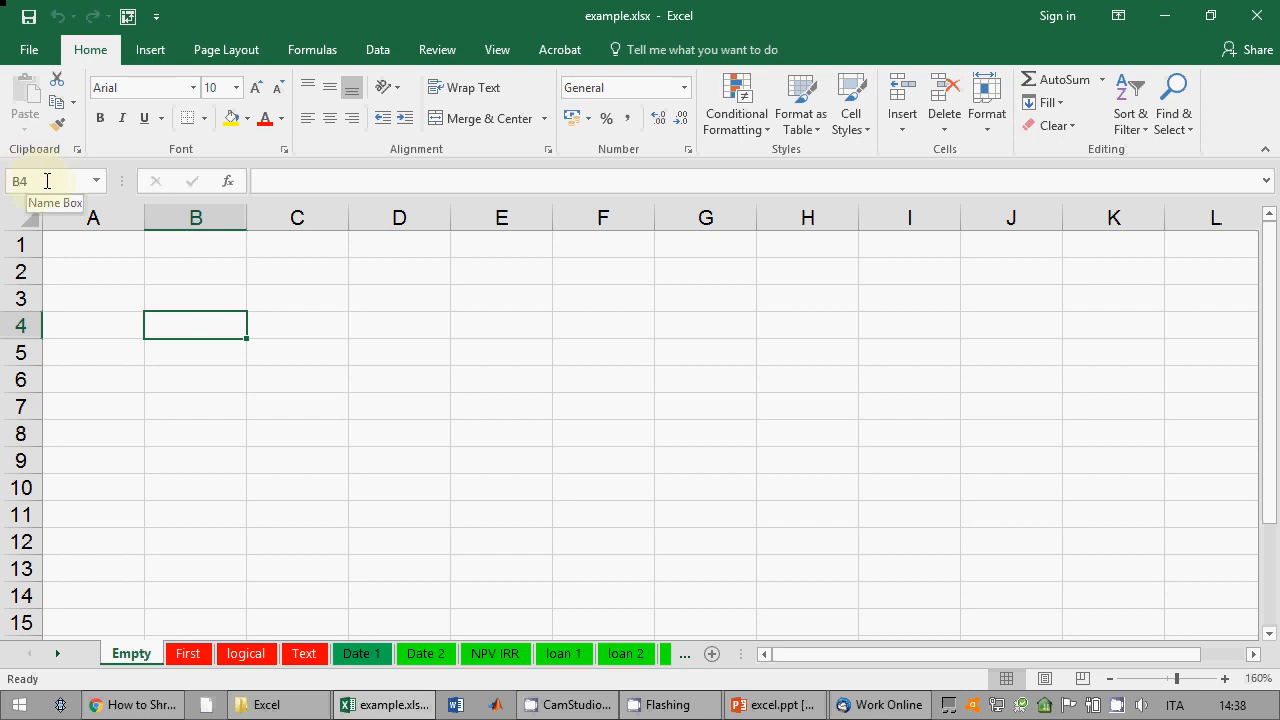
pyautogui.click(285, 181)
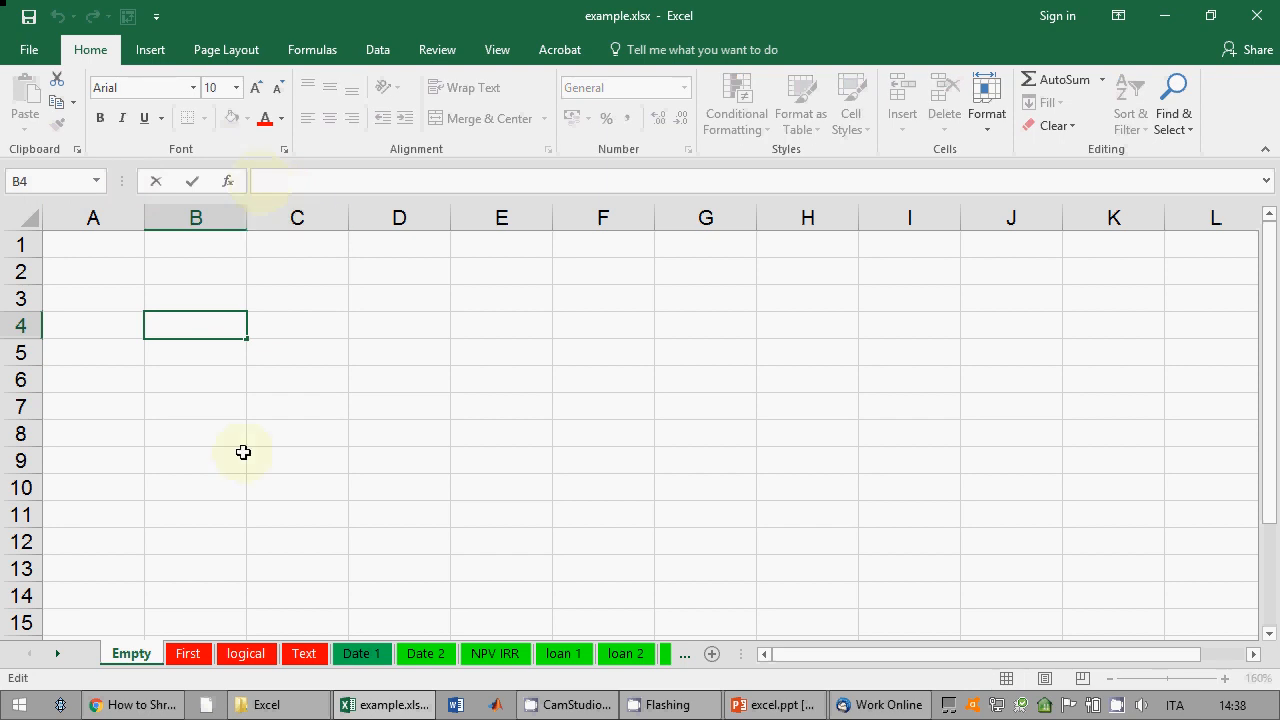
# Step: Open the First sheet and inspect B6 and the =C6+D6 formula in E6
pyautogui.click(188, 655)
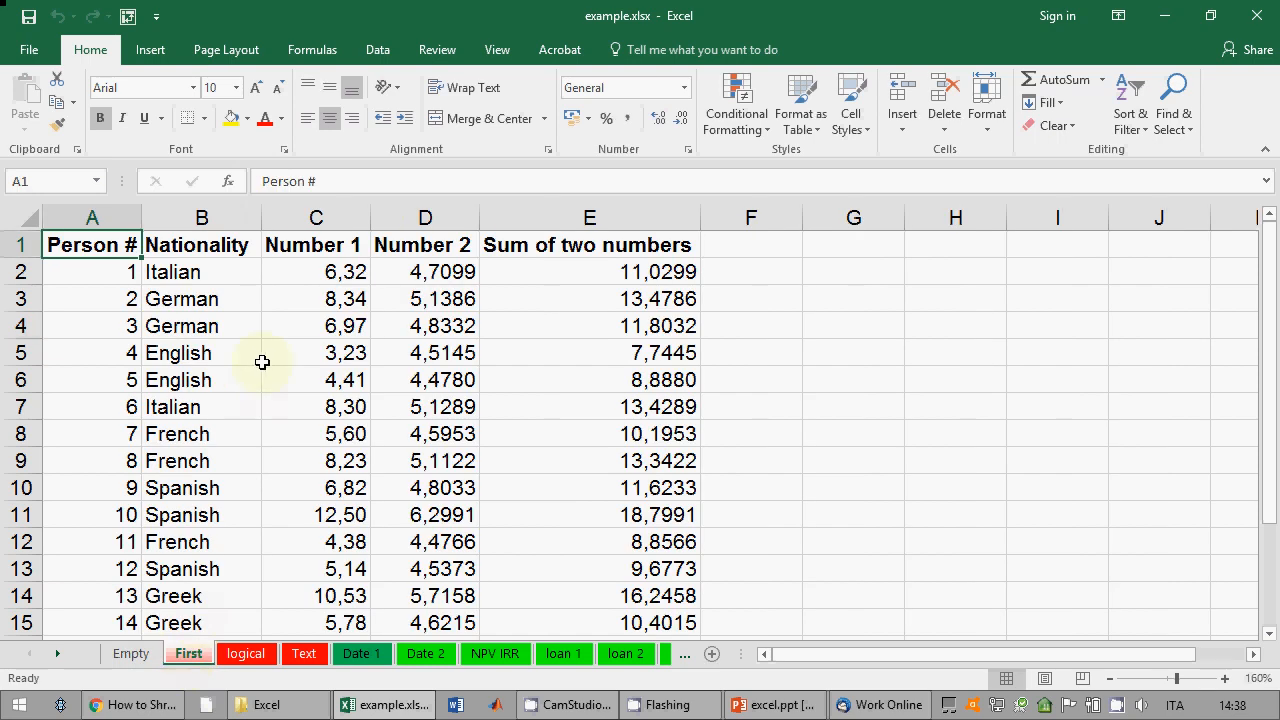
pyautogui.click(200, 380)
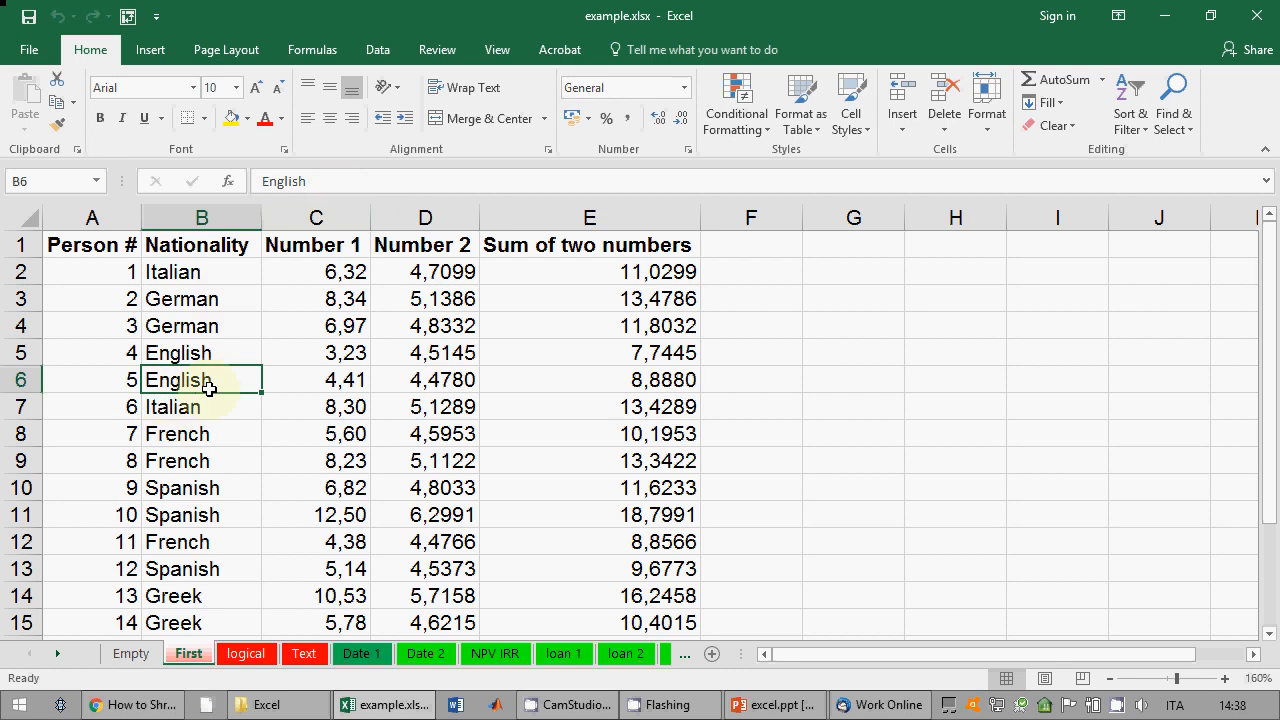
pyautogui.click(551, 378)
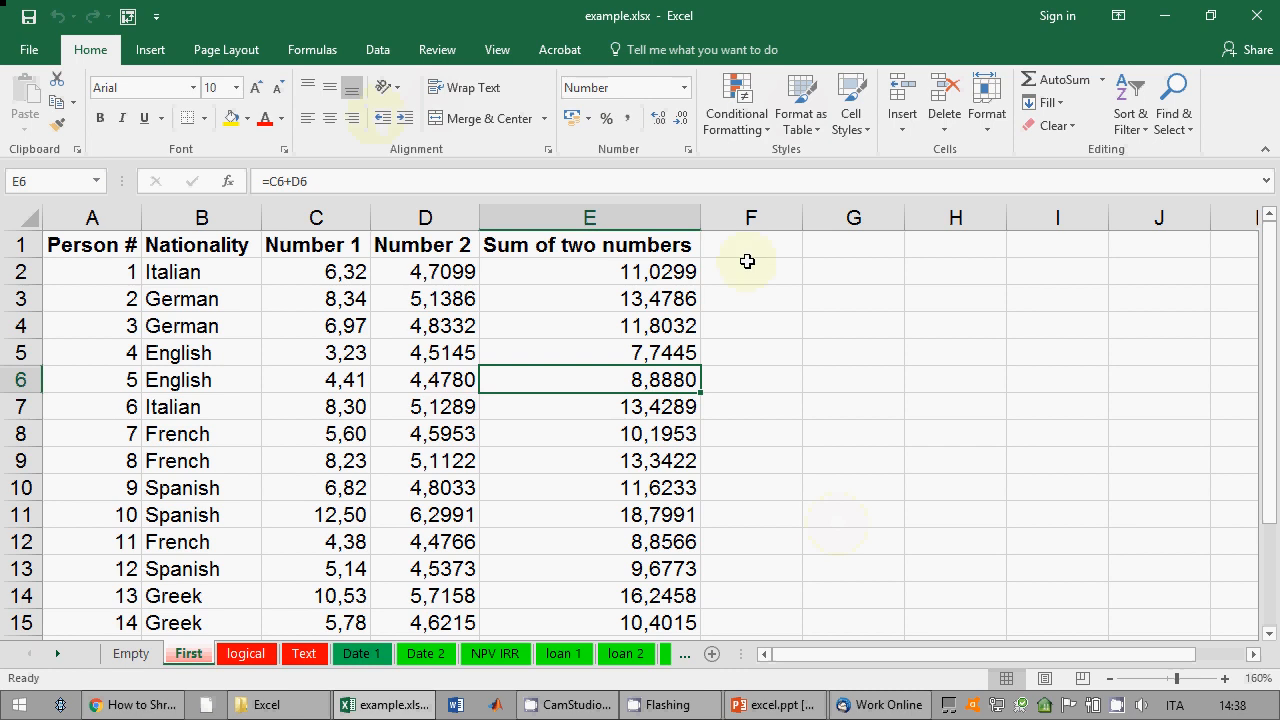
pyautogui.click(41, 58)
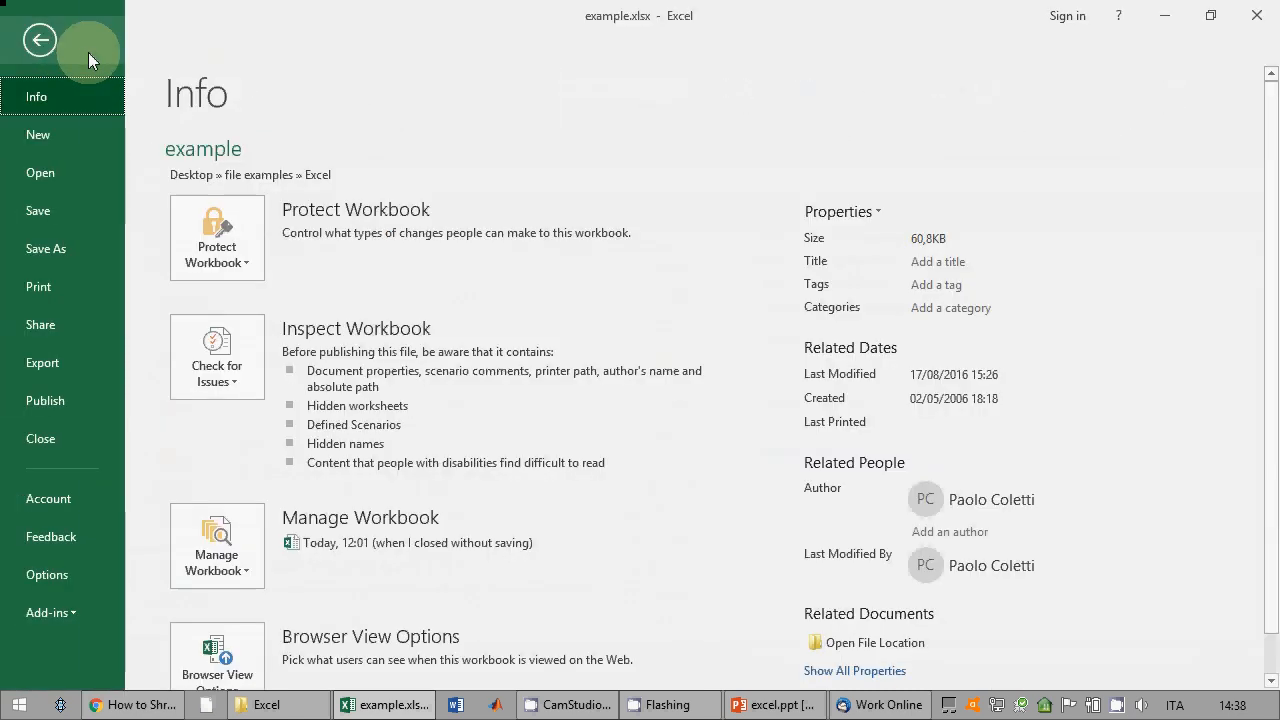
pyautogui.click(42, 42)
pyautogui.click(150, 50)
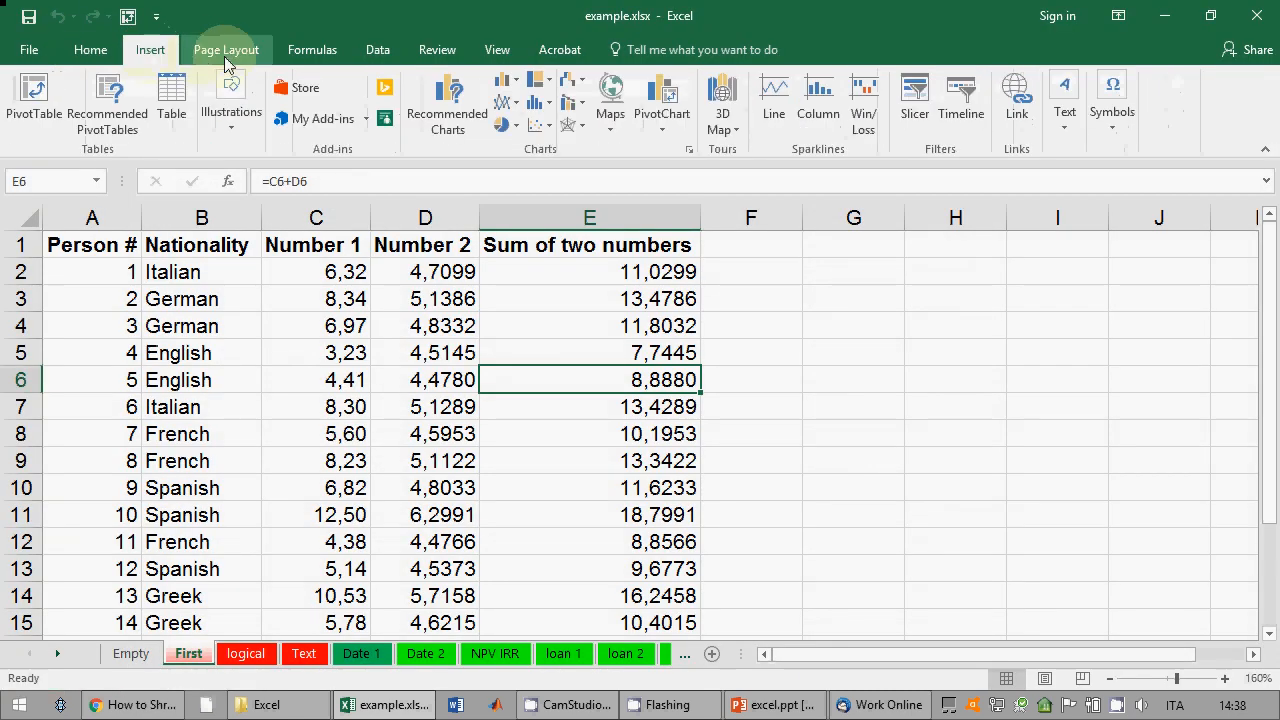
pyautogui.click(226, 50)
pyautogui.click(312, 50)
pyautogui.click(378, 50)
pyautogui.click(437, 50)
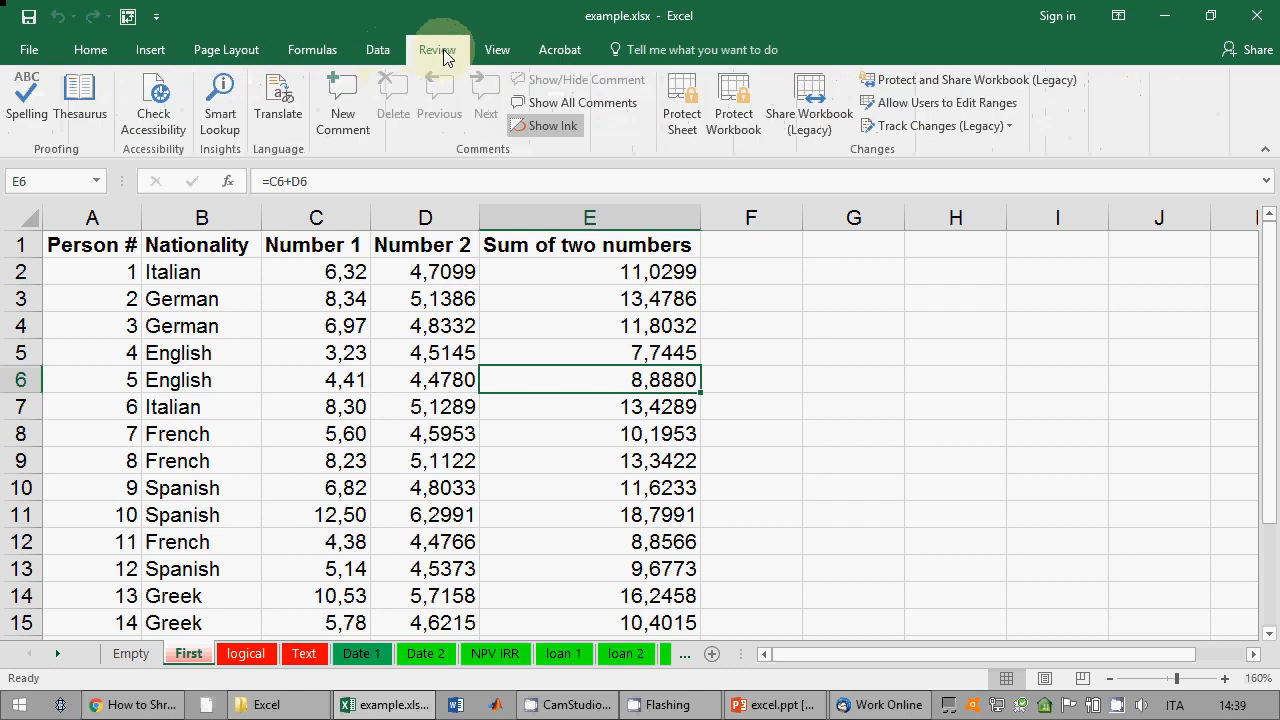
pyautogui.click(497, 50)
pyautogui.click(140, 50)
pyautogui.click(92, 54)
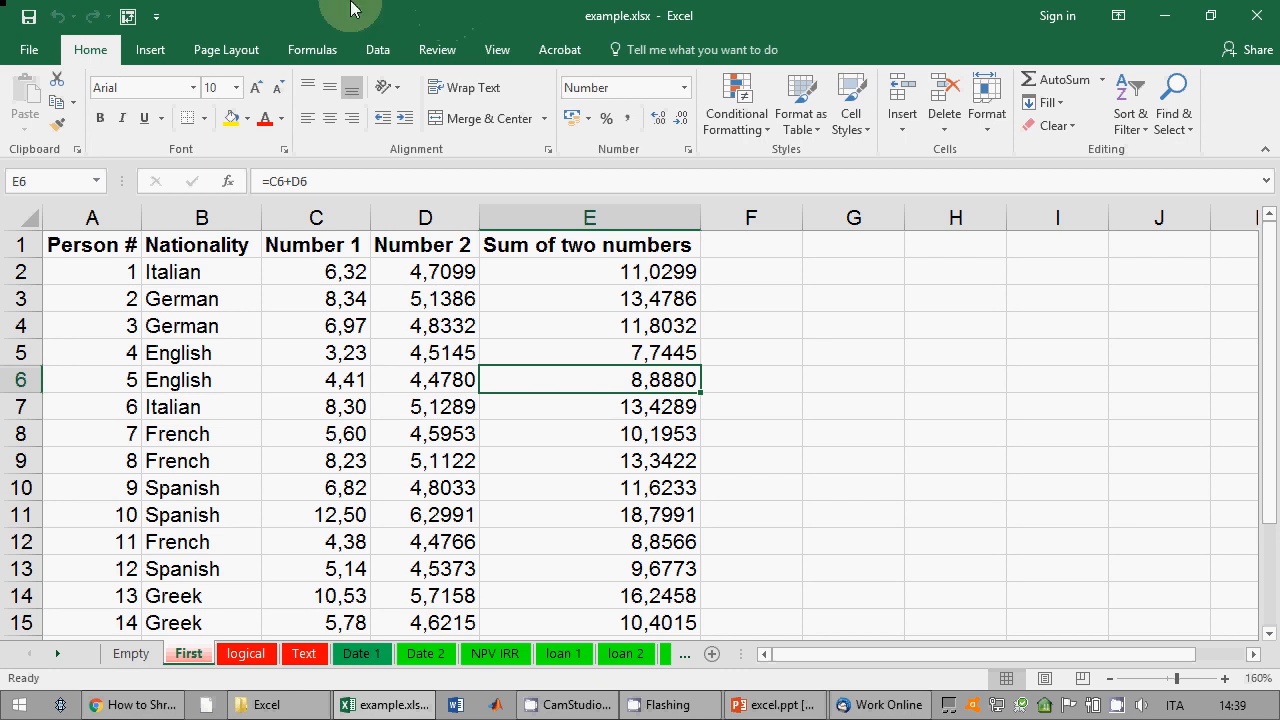
pyautogui.click(224, 48)
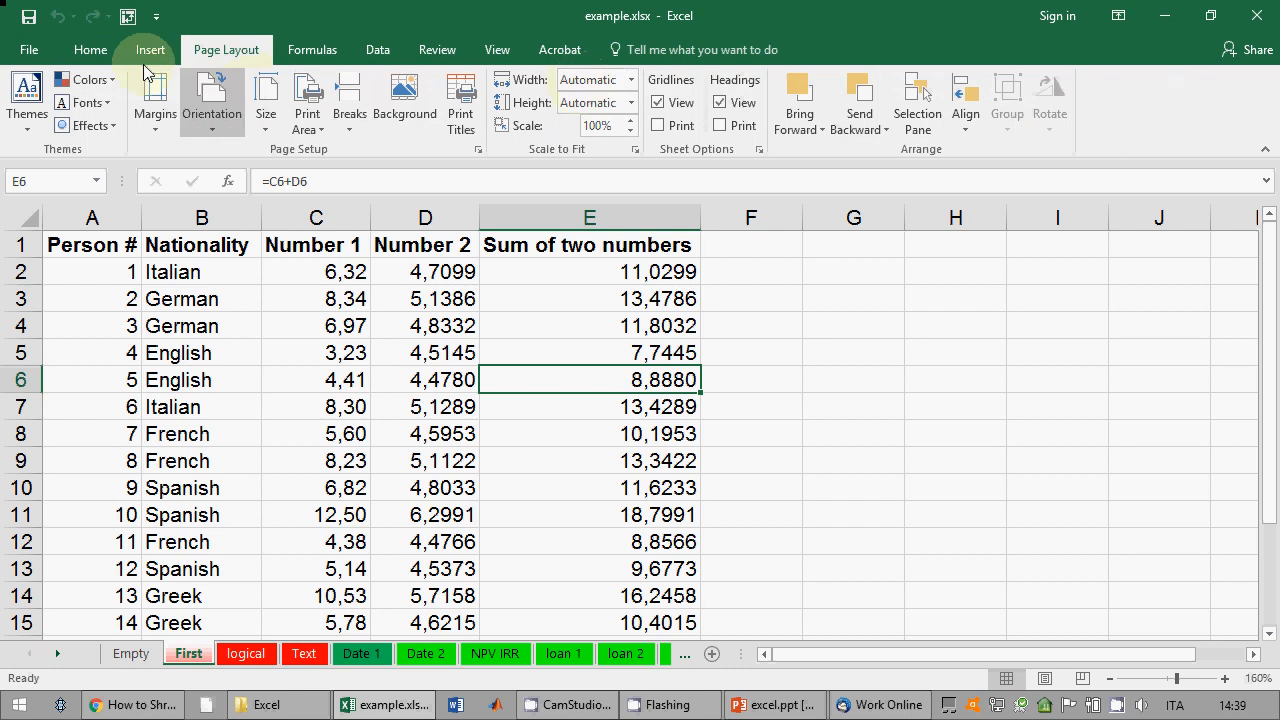
pyautogui.click(92, 50)
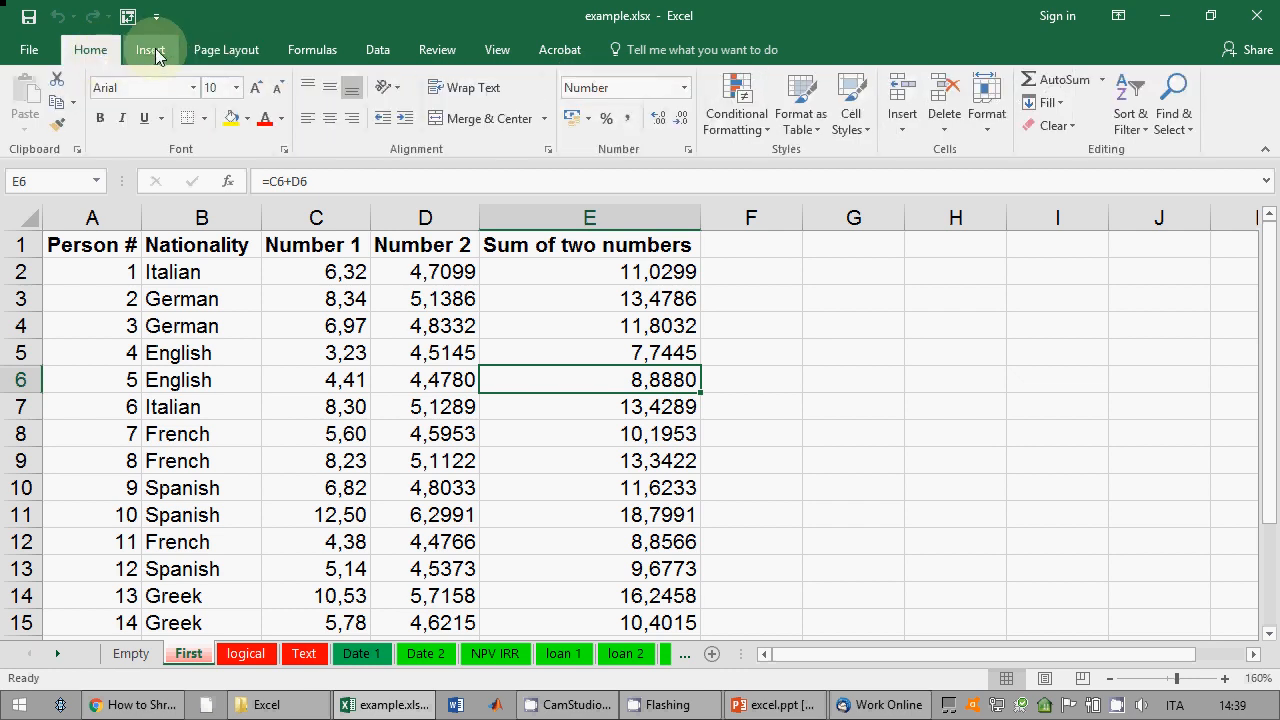
pyautogui.click(29, 55)
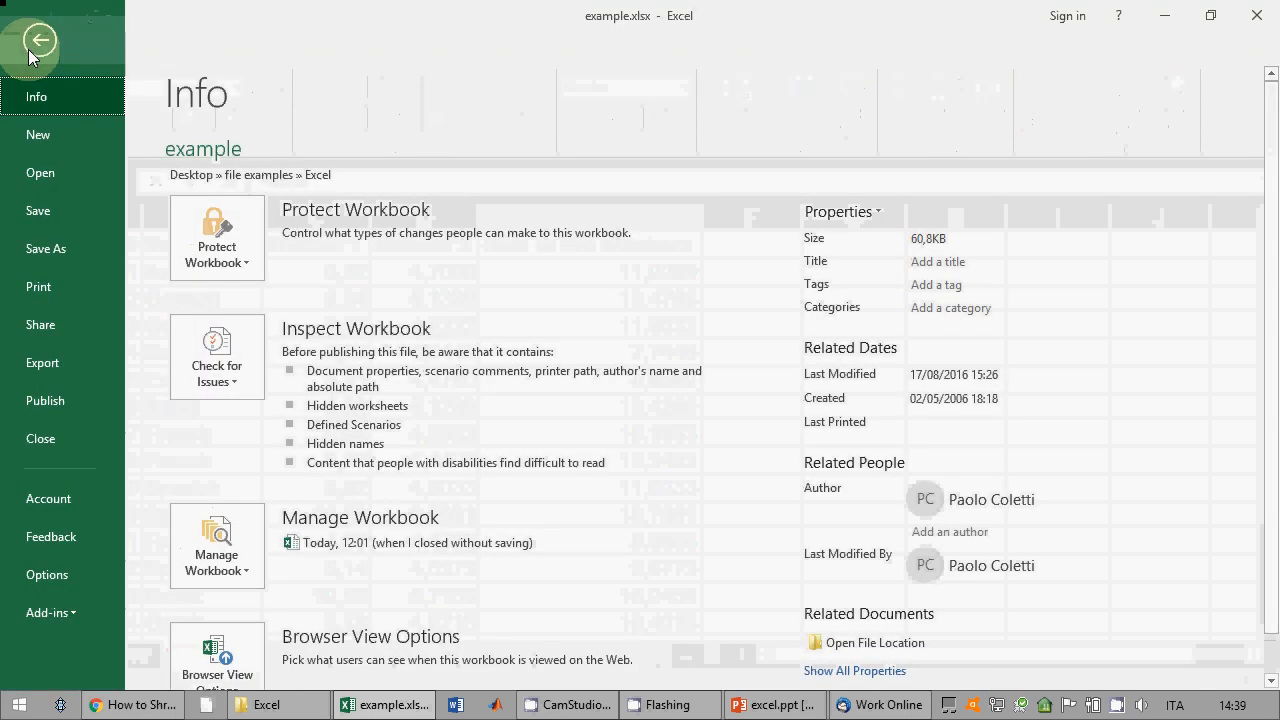
pyautogui.click(33, 40)
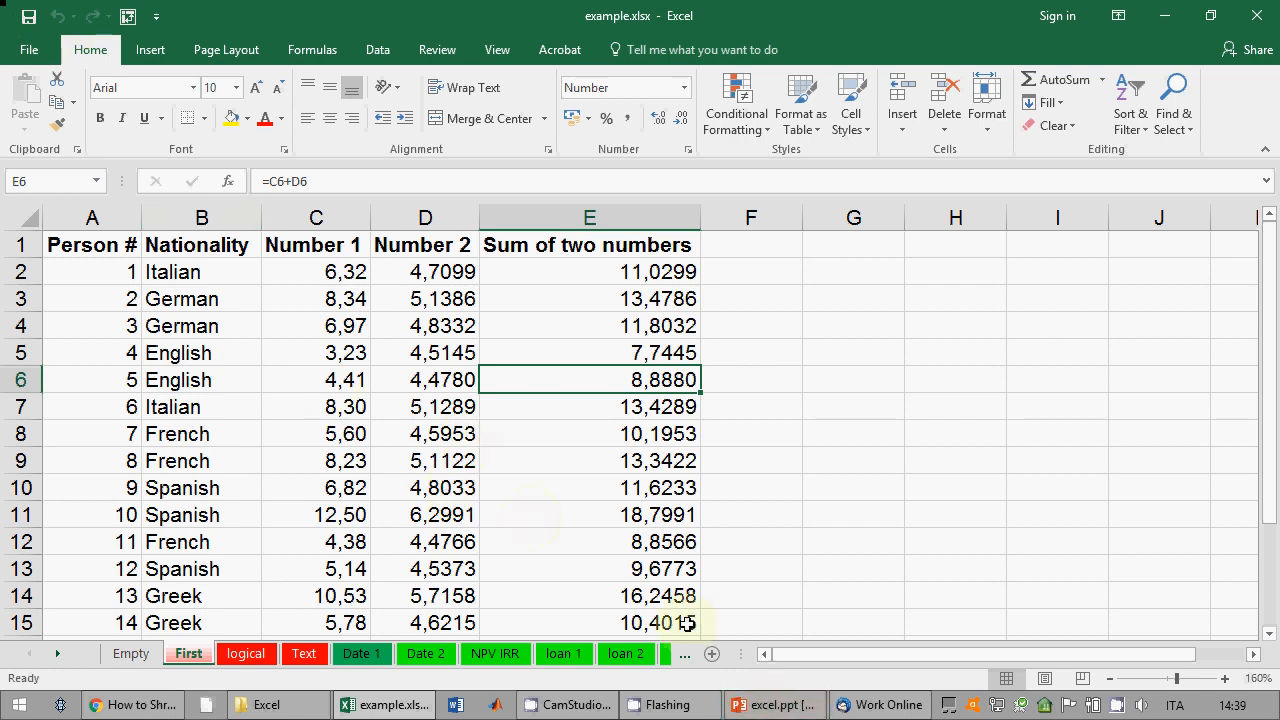
pyautogui.click(338, 357)
pyautogui.moveTo(338, 357); pyautogui.dragTo(397, 454)
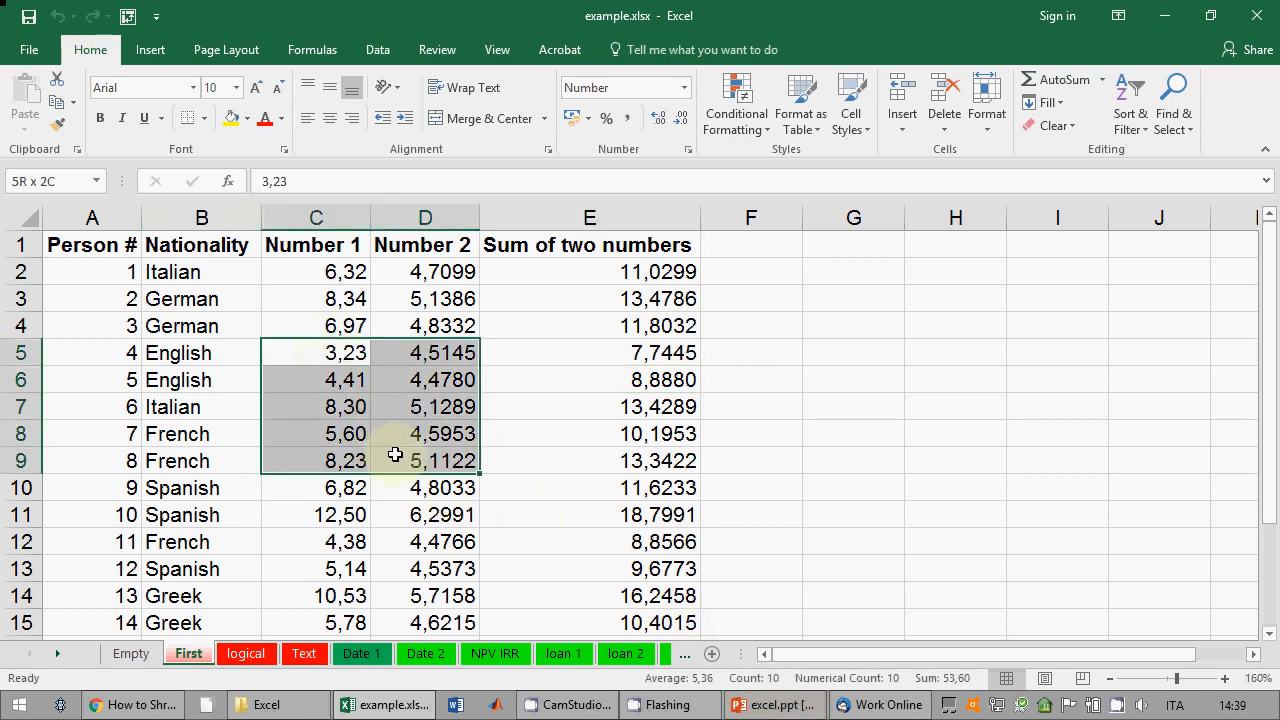
pyautogui.moveTo(209, 329); pyautogui.dragTo(395, 490)
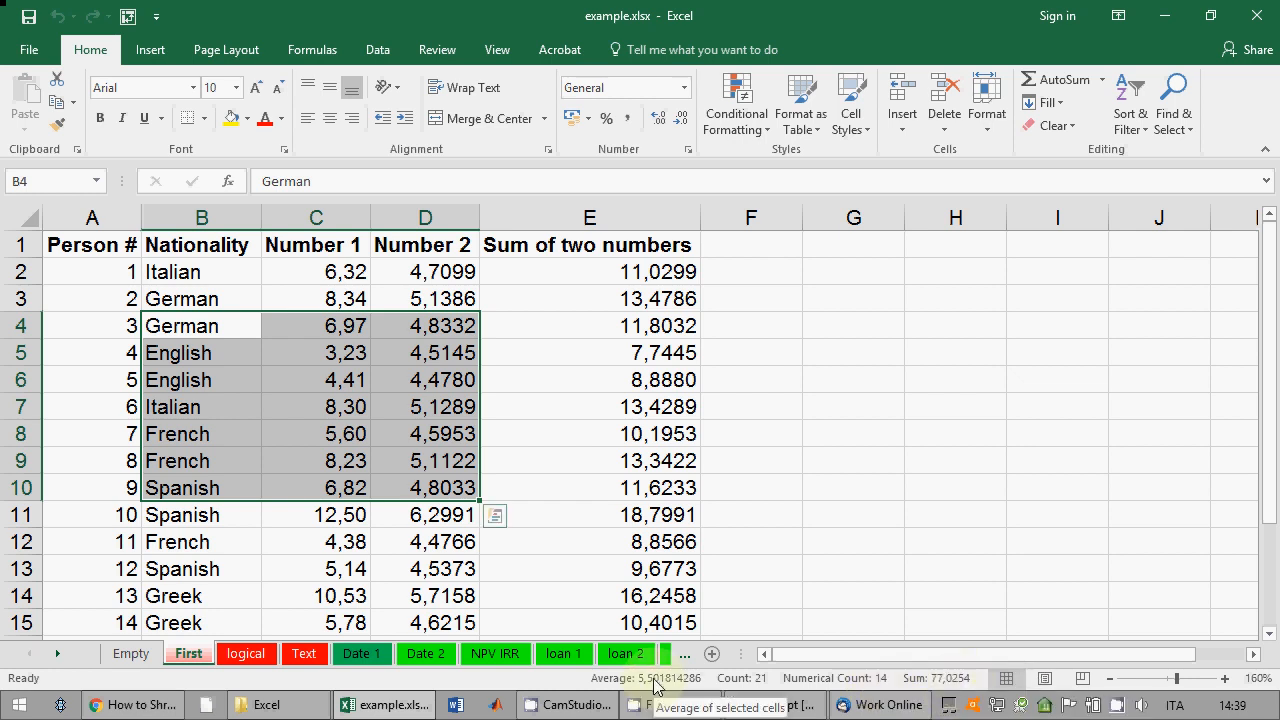
pyautogui.rightClick(726, 678)
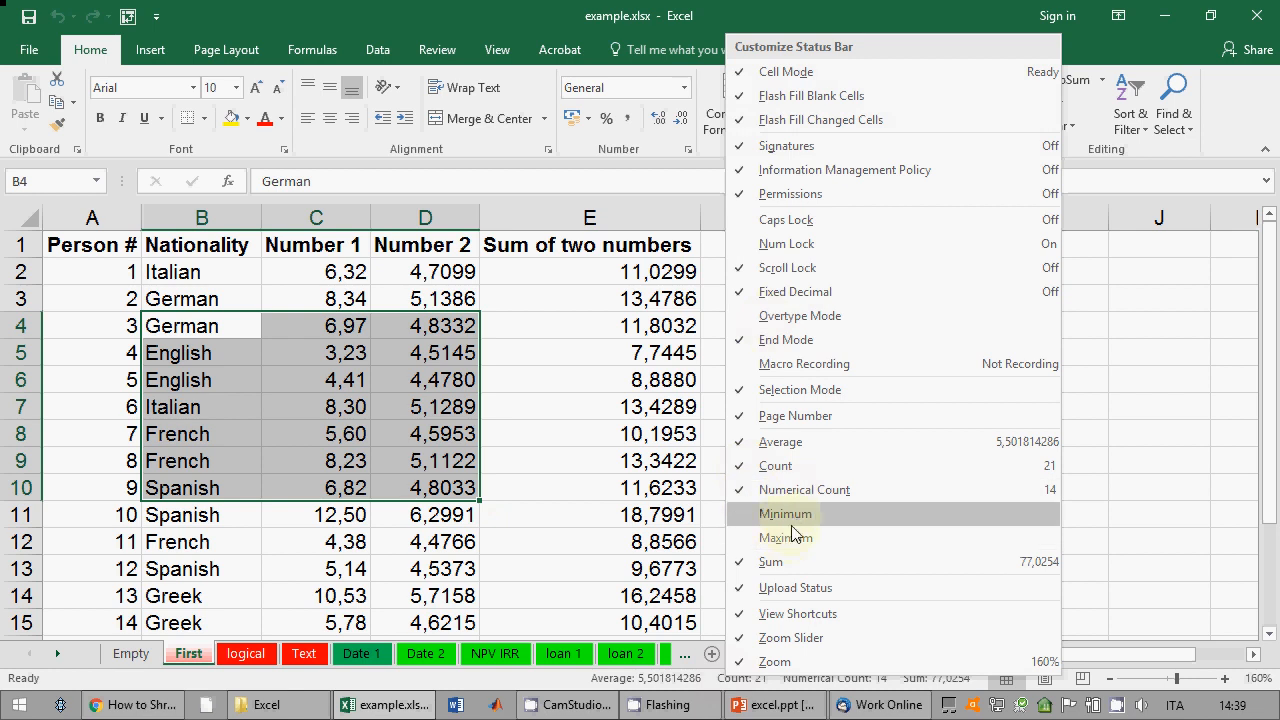
pyautogui.click(517, 15)
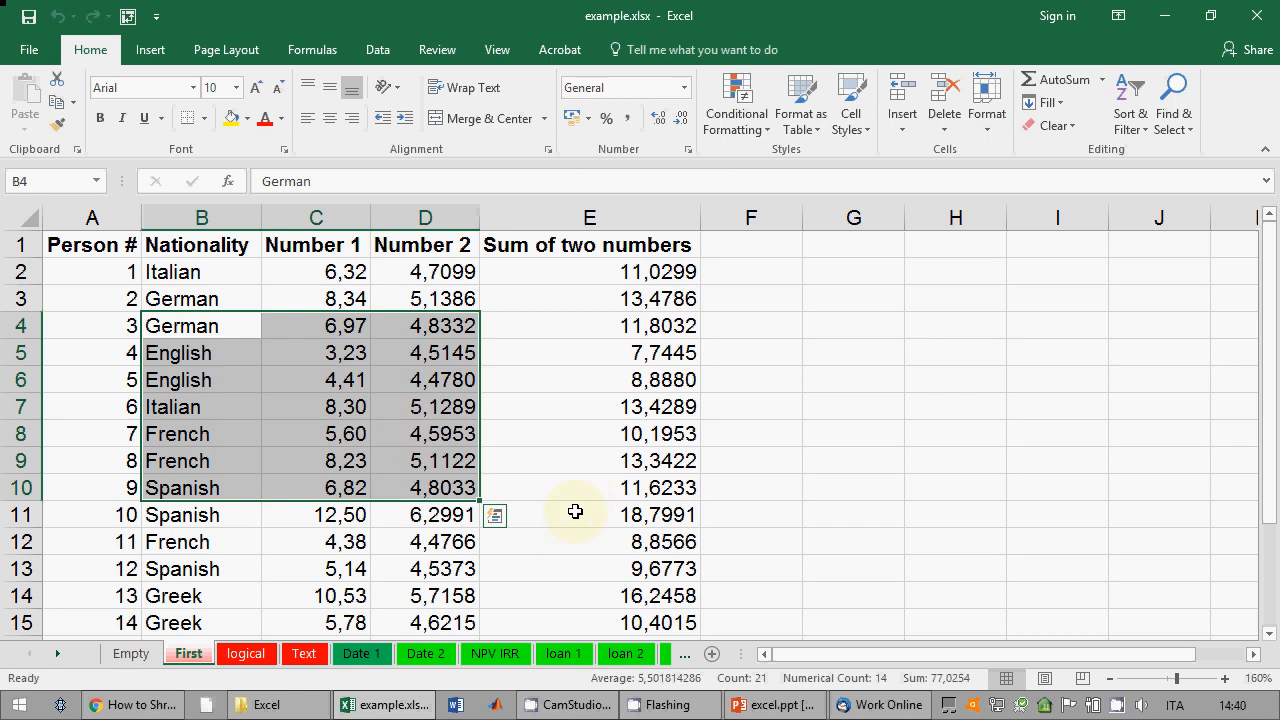
pyautogui.click(776, 706)
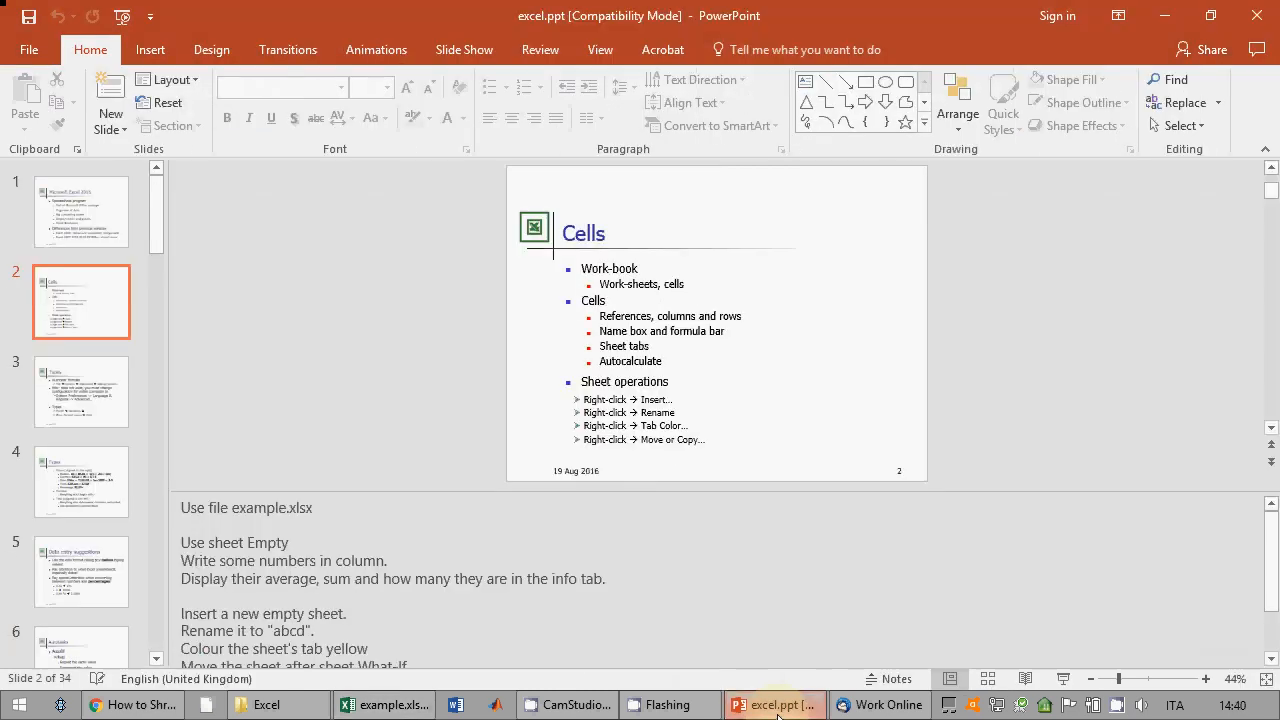
pyautogui.click(779, 715)
pyautogui.click(306, 568)
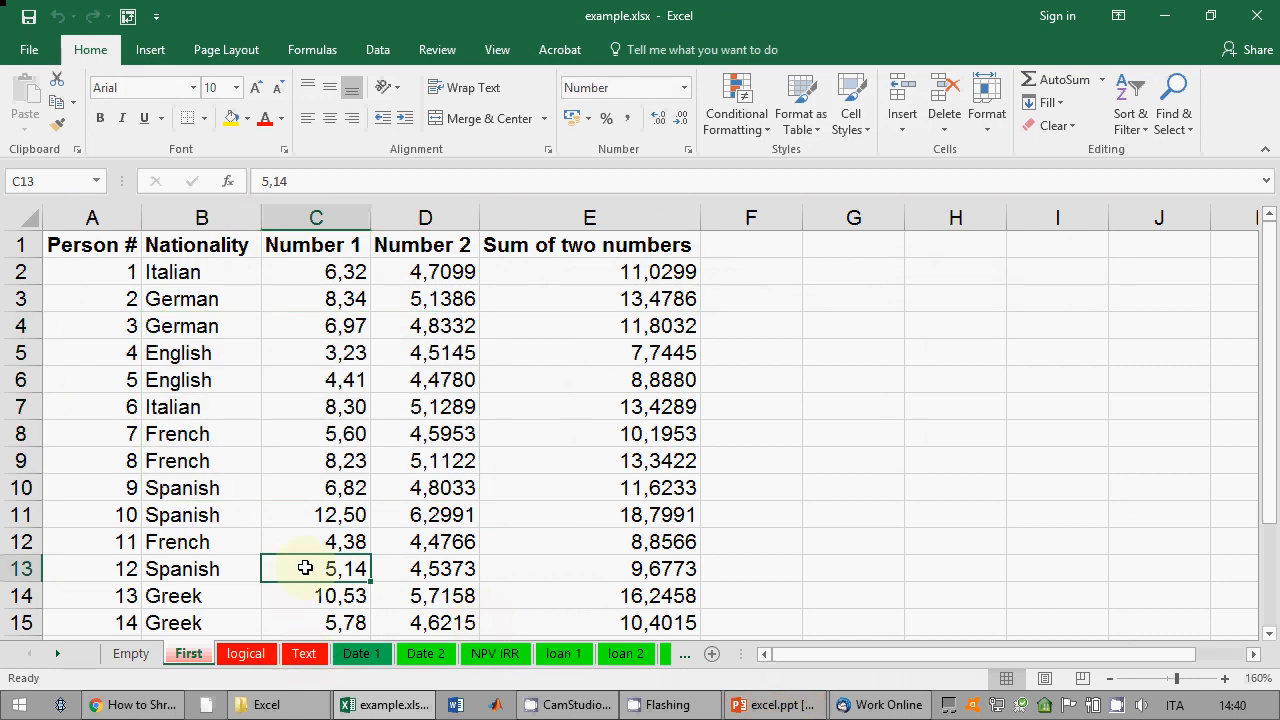
# Step: Flip between the First, logical and Empty sheets, ending on Empty
pyautogui.click(245, 653)
pyautogui.click(189, 653)
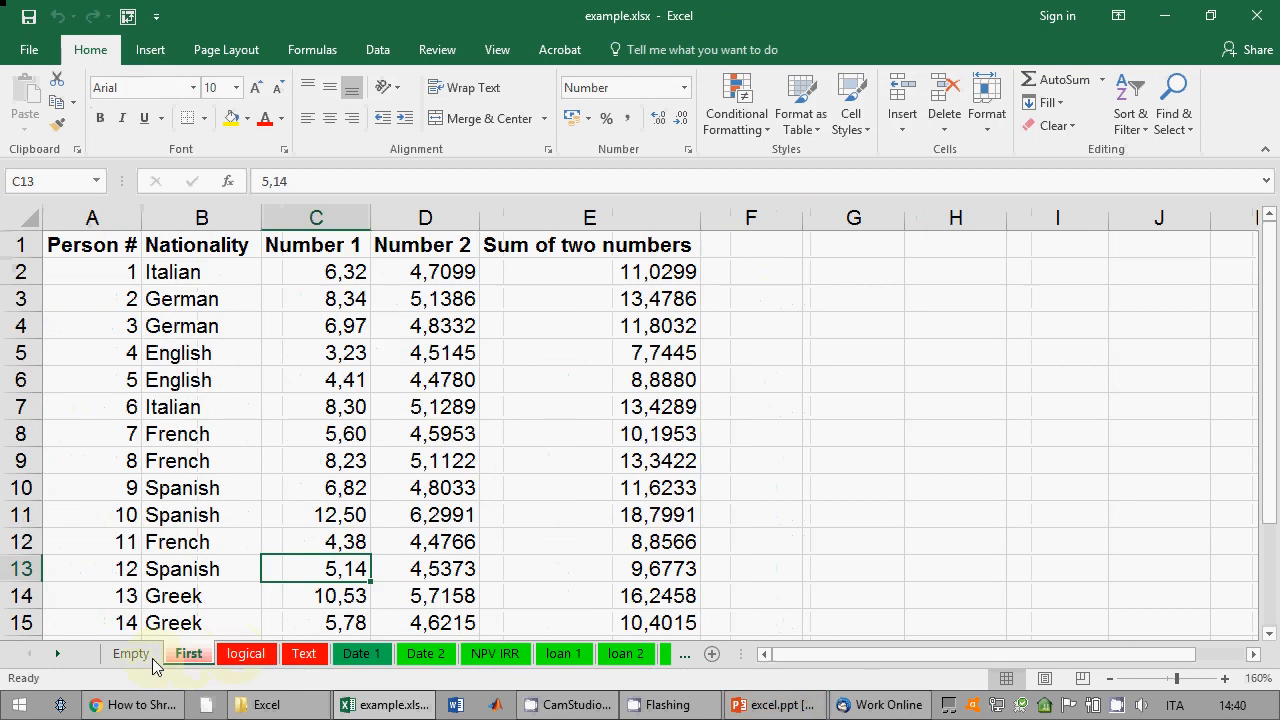
pyautogui.click(152, 658)
pyautogui.click(180, 656)
pyautogui.click(245, 653)
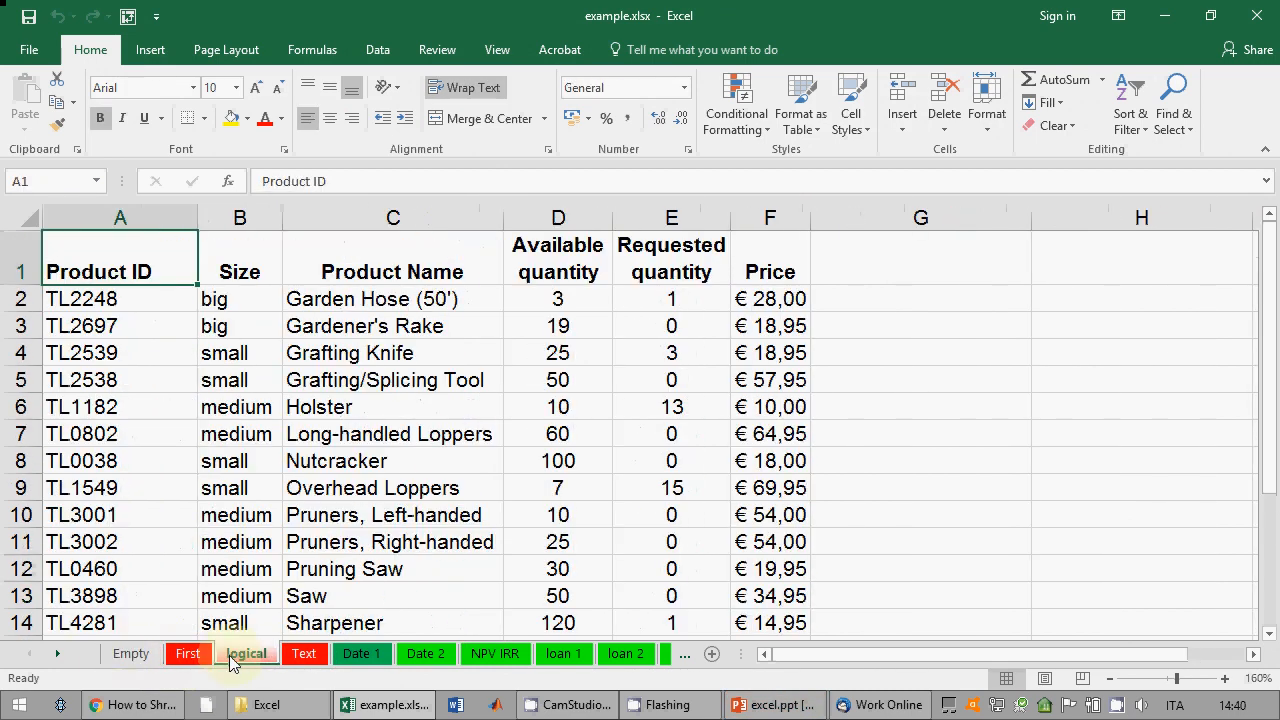
pyautogui.click(155, 658)
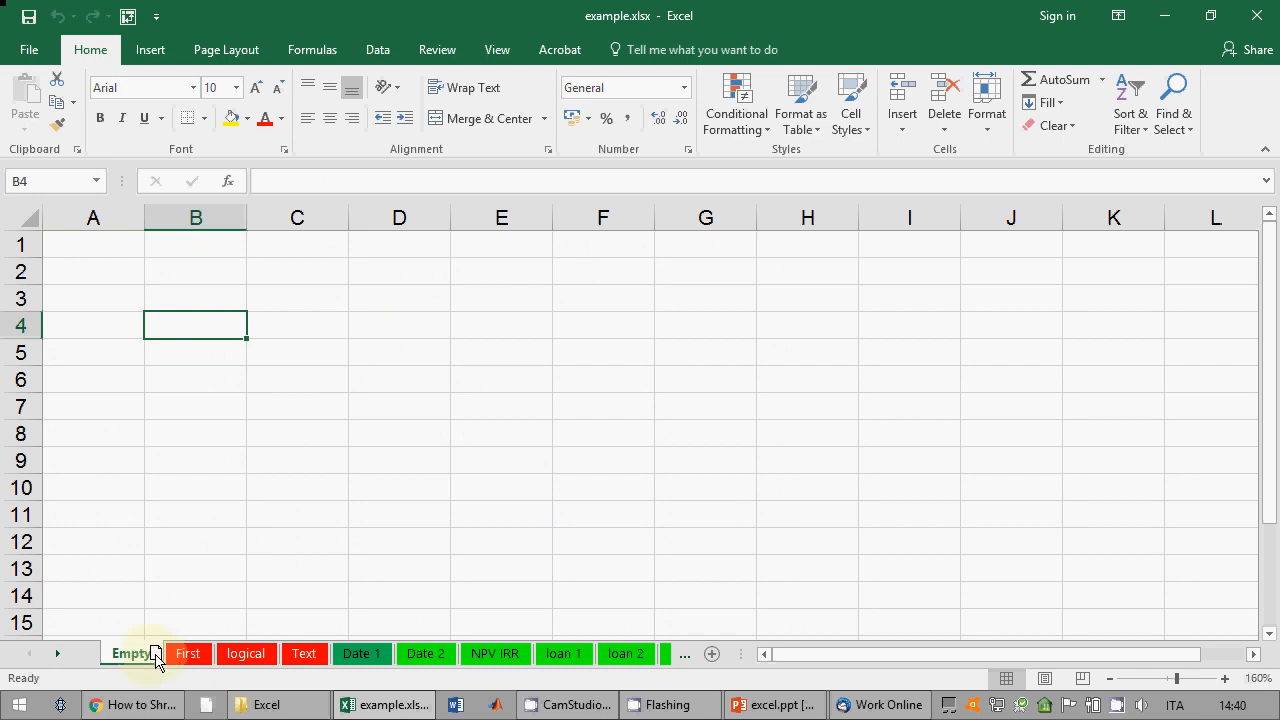
# Step: Drag the Empty sheet right and back to first position, leaving its name unchanged
pyautogui.moveTo(157, 658); pyautogui.dragTo(425, 650)
pyautogui.moveTo(278, 662); pyautogui.dragTo(126, 670)
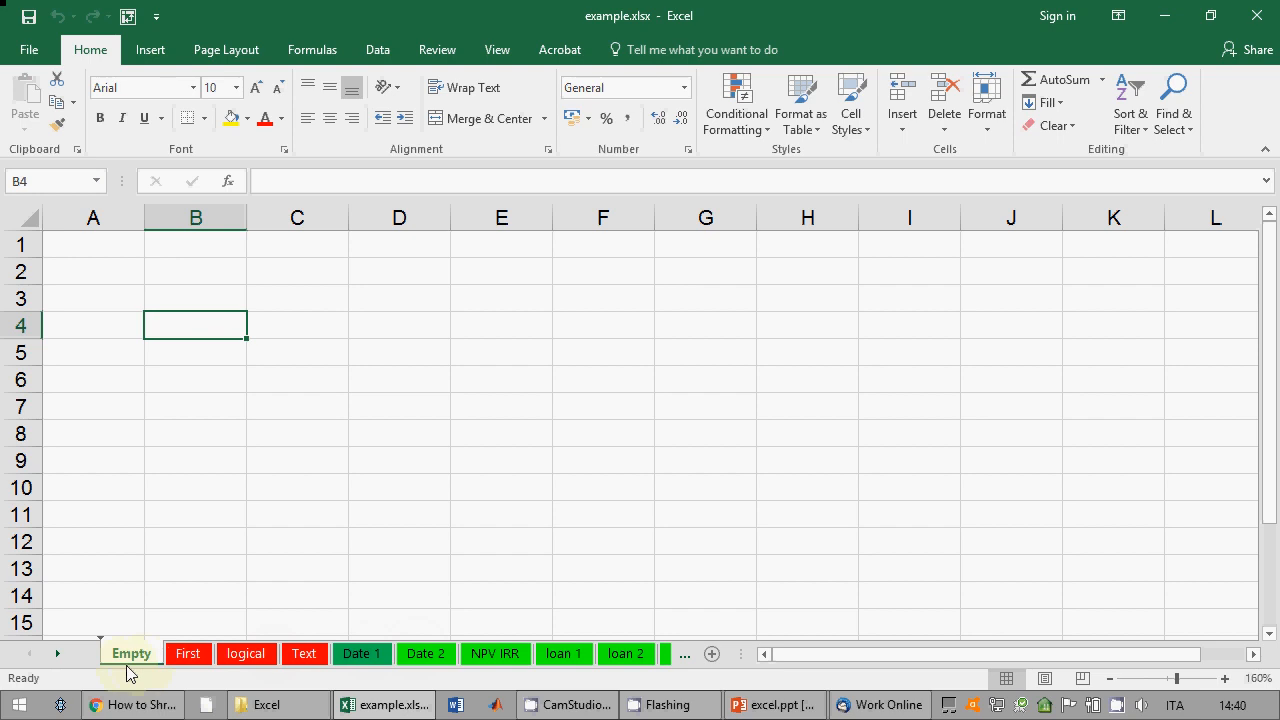
pyautogui.rightClick(127, 665)
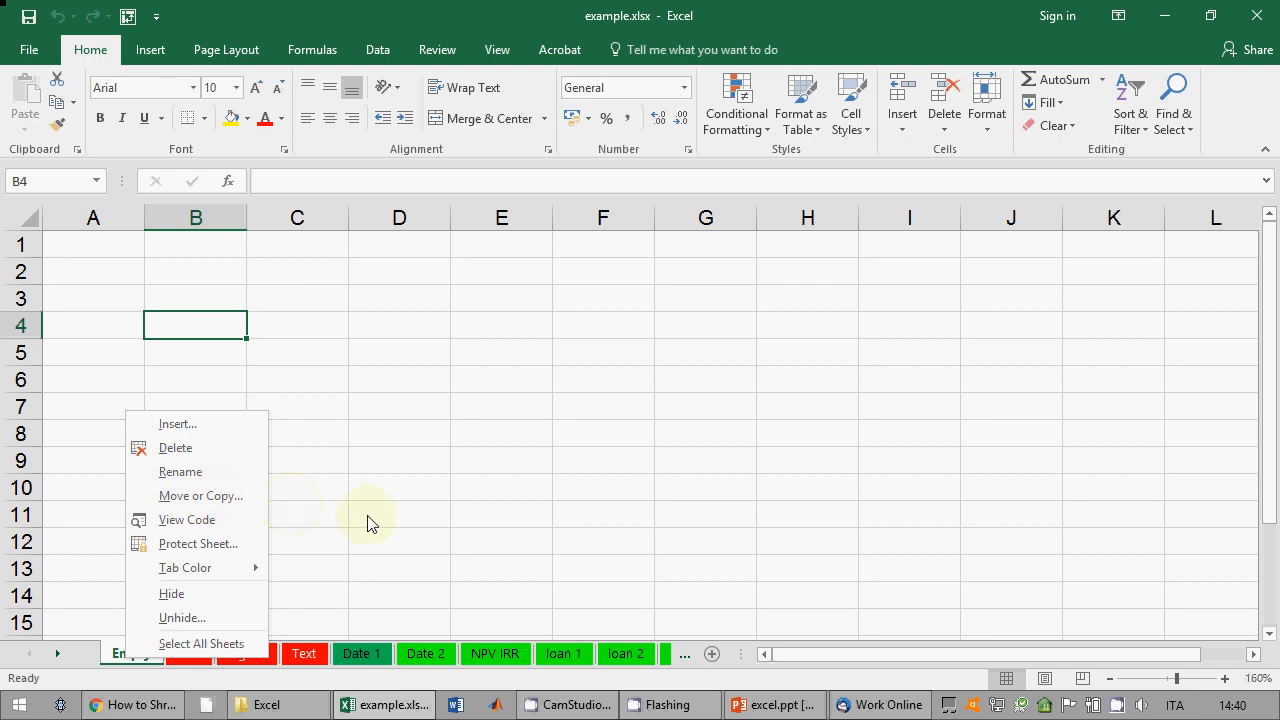
pyautogui.click(211, 480)
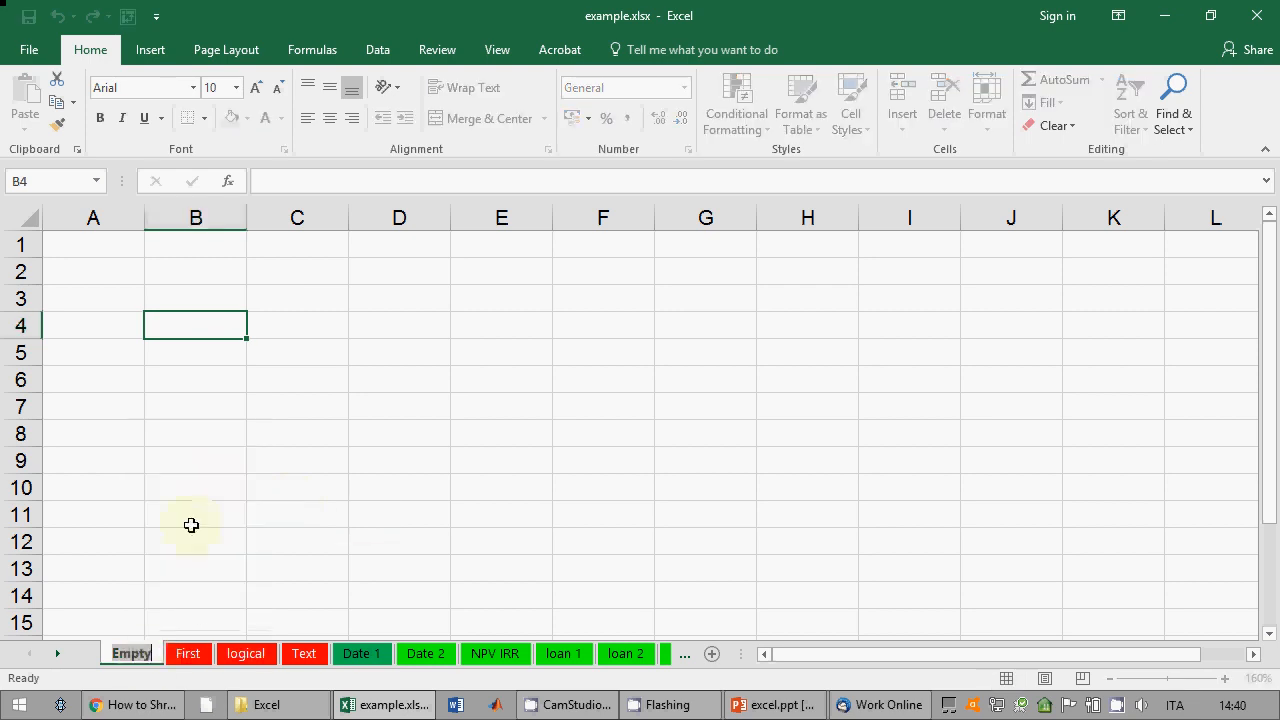
pyautogui.click(178, 660)
pyautogui.rightClick(131, 655)
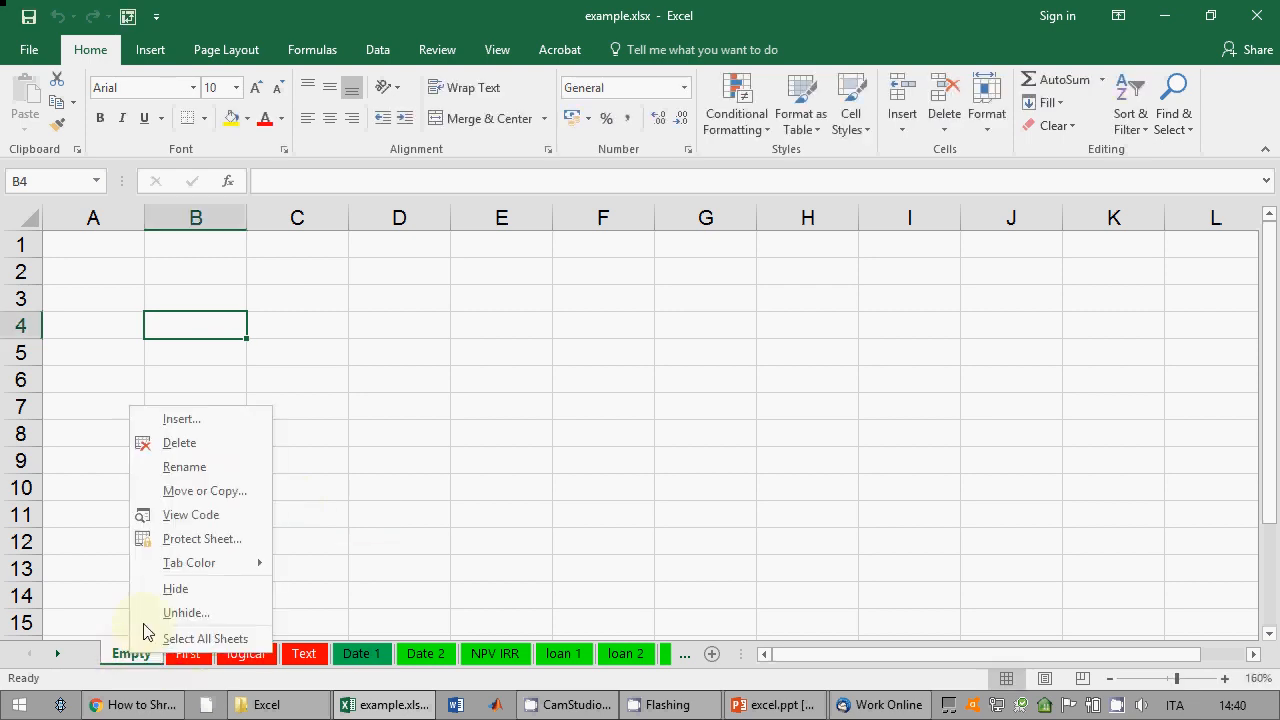
pyautogui.click(198, 492)
pyautogui.click(110, 563)
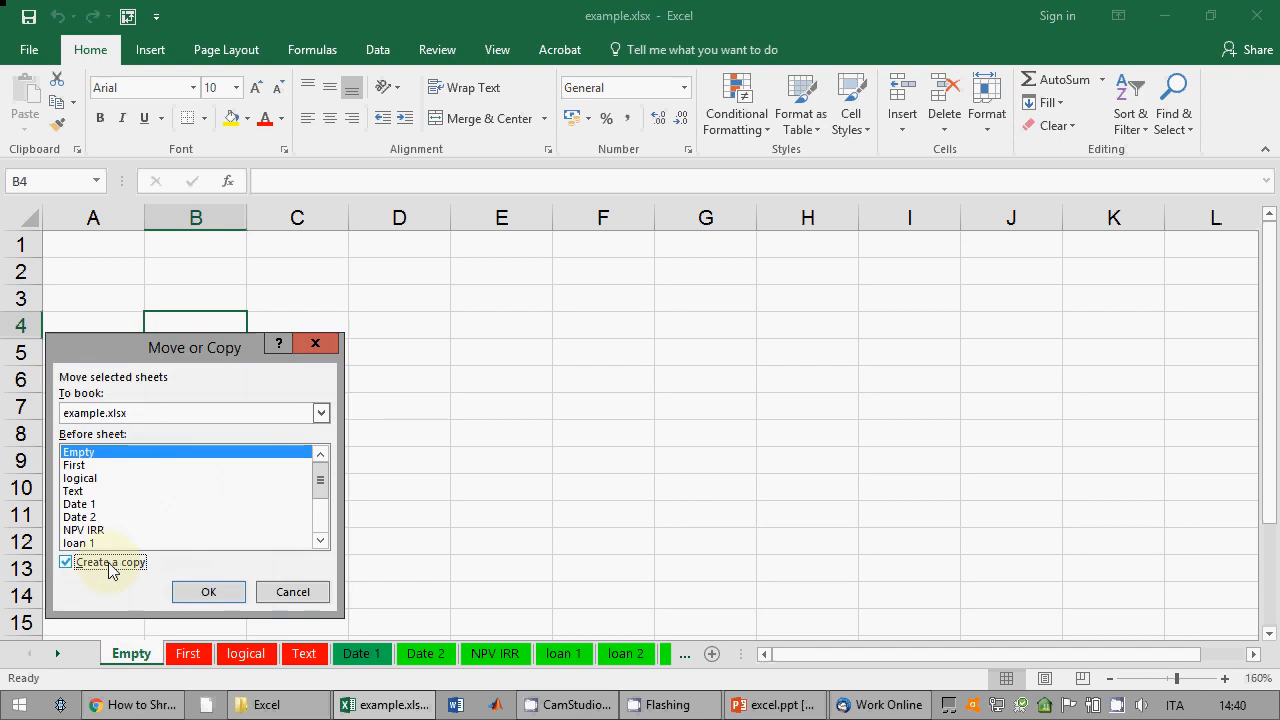
pyautogui.click(203, 591)
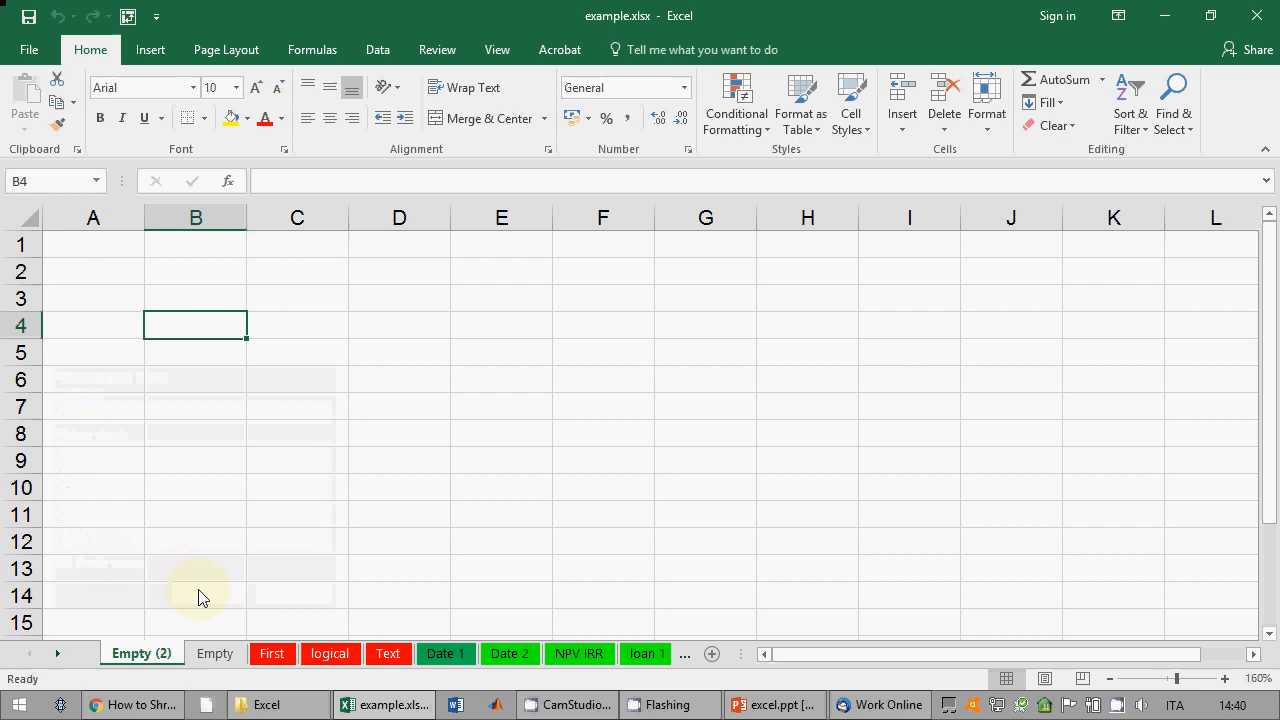
pyautogui.rightClick(151, 653)
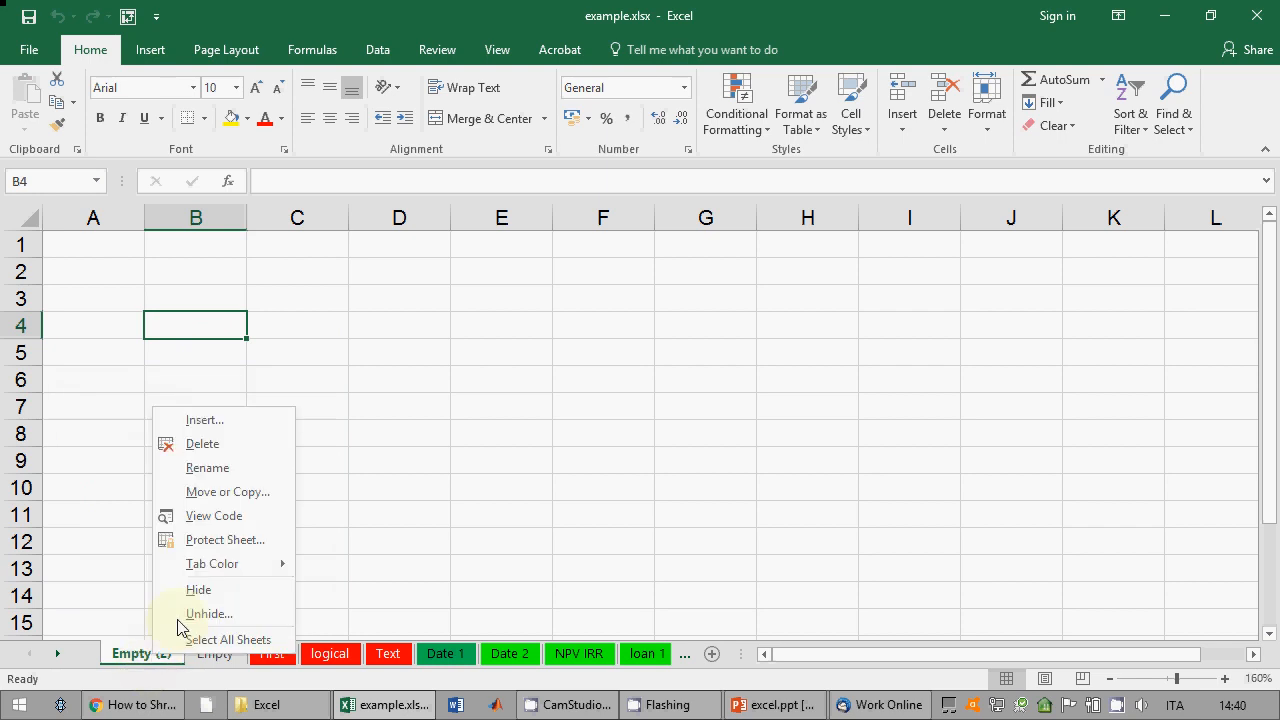
pyautogui.click(202, 444)
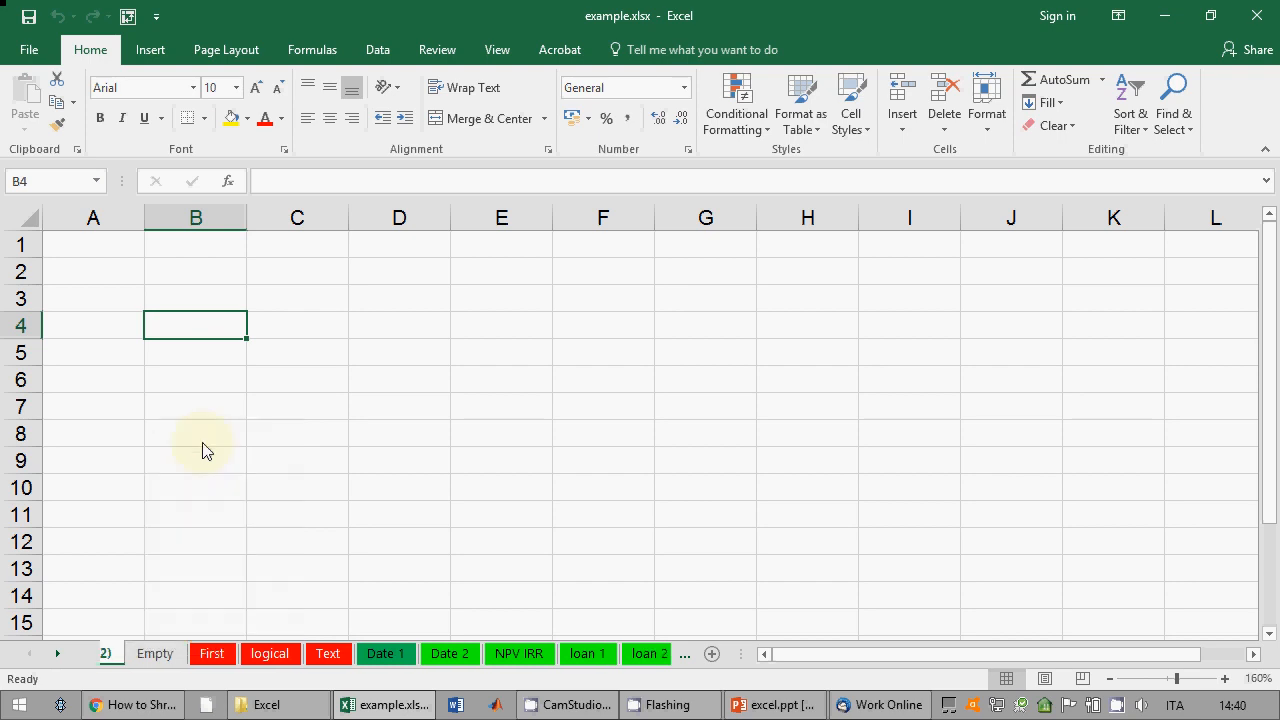
# Step: Colour the Empty sheet's tab green, then set it back to No Color
pyautogui.rightClick(133, 652)
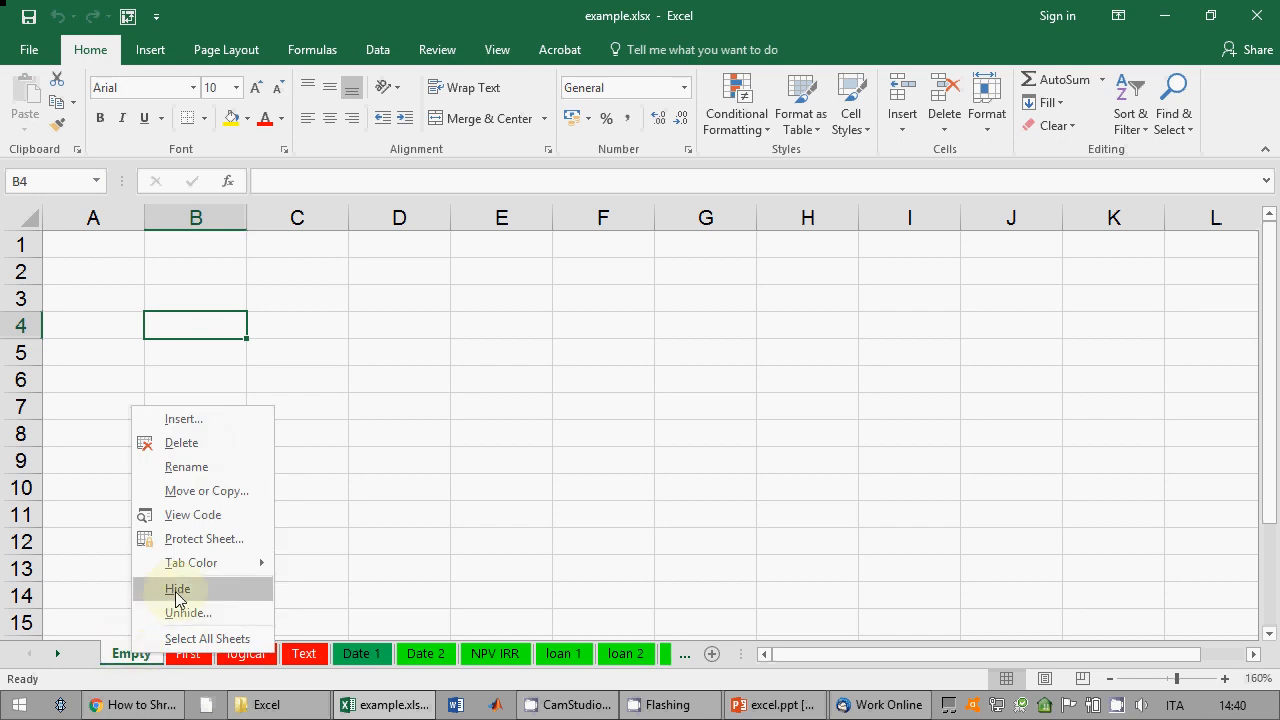
pyautogui.moveTo(194, 563)
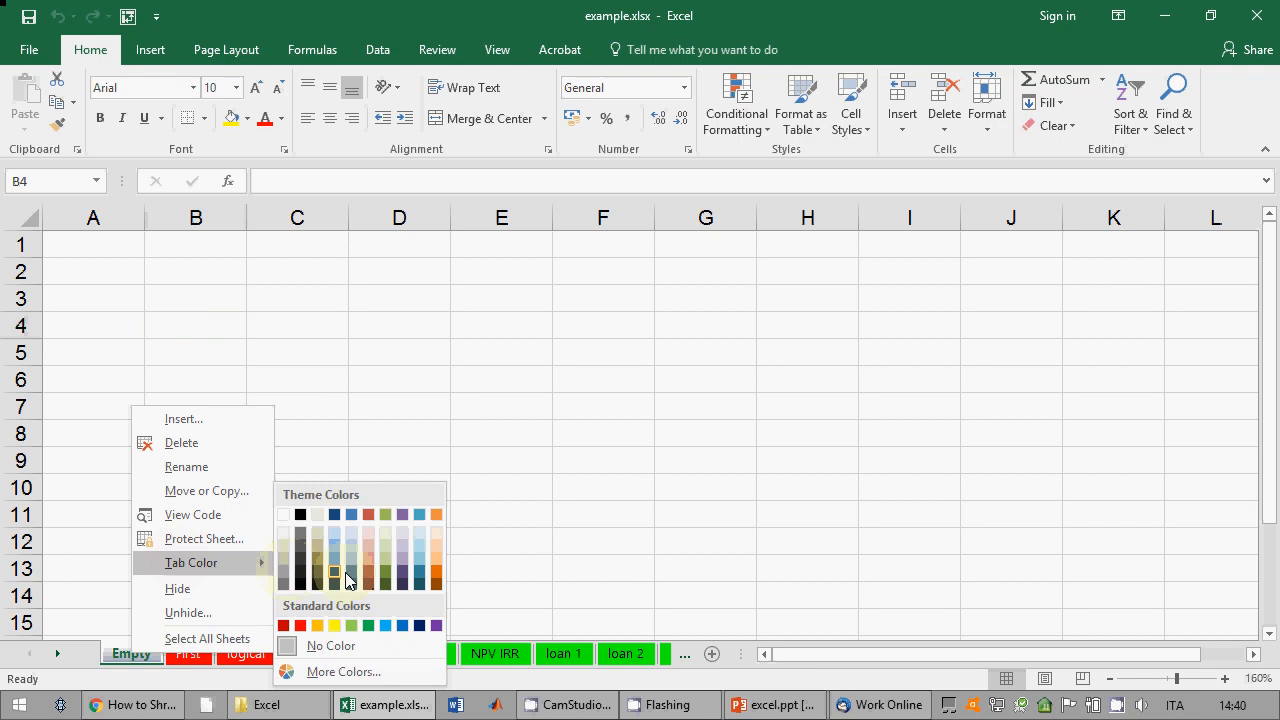
pyautogui.click(384, 570)
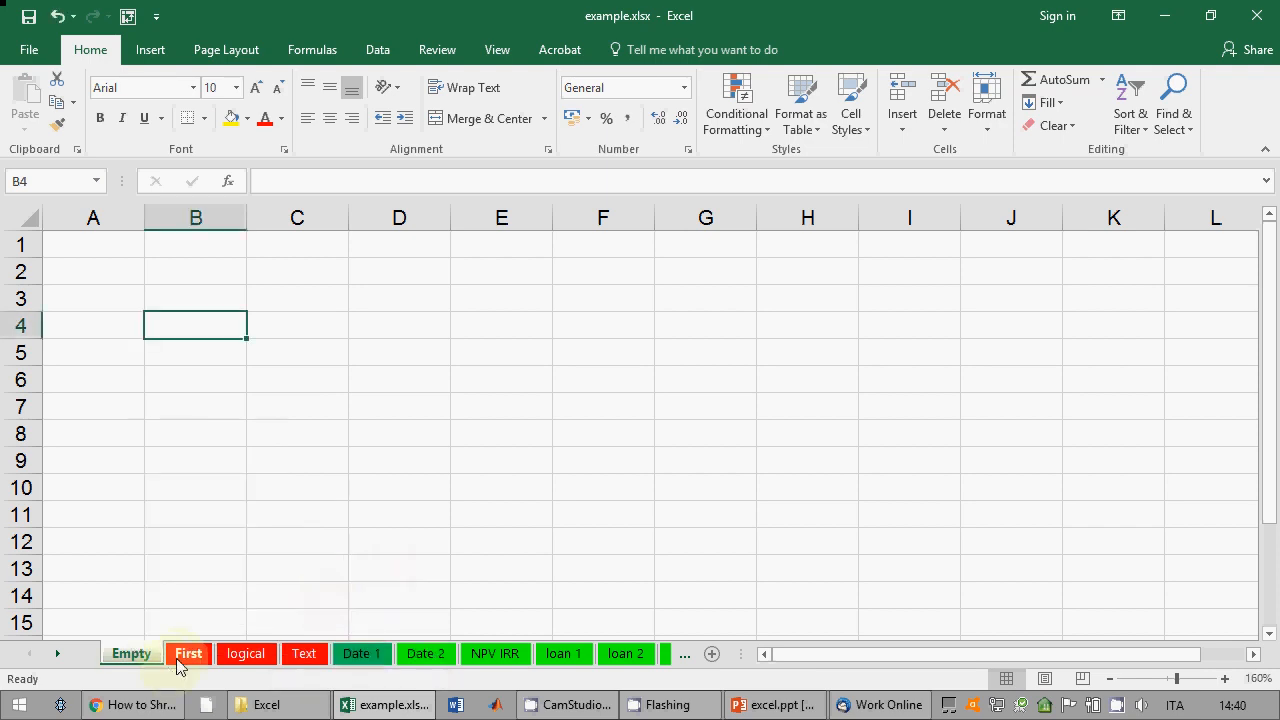
pyautogui.rightClick(138, 656)
pyautogui.moveTo(265, 576)
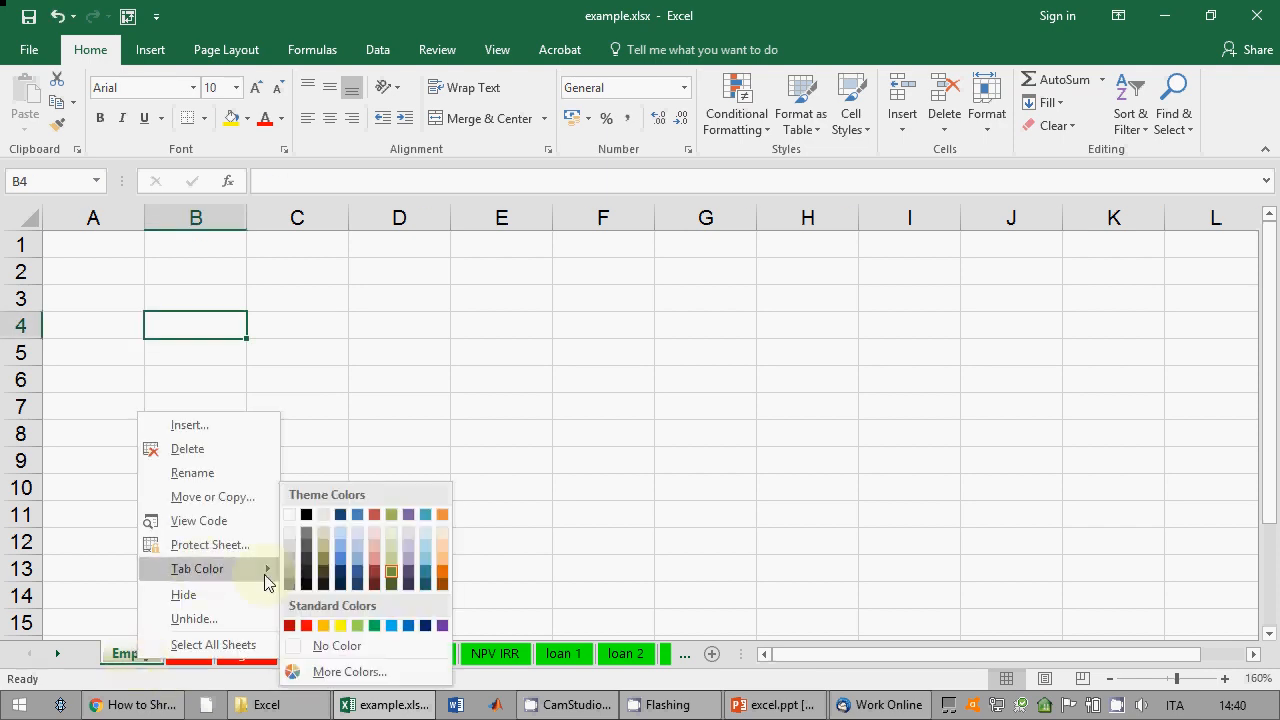
pyautogui.click(314, 645)
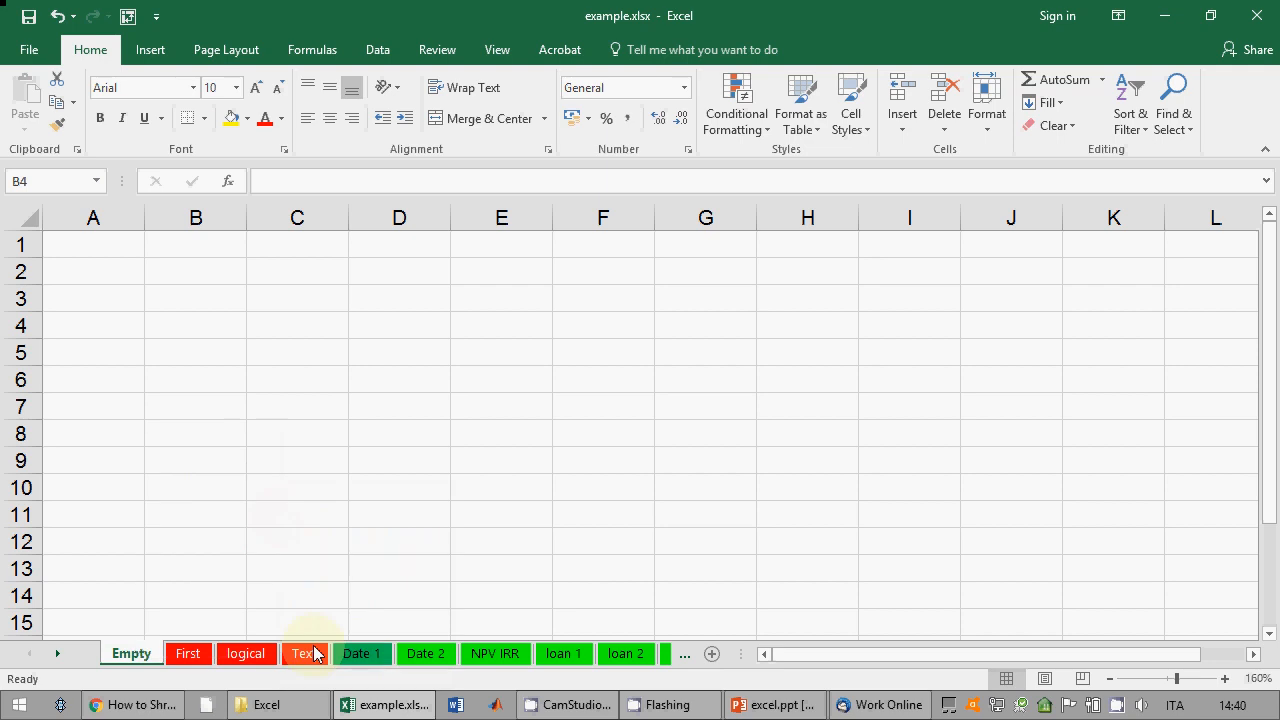
# Step: Insert a new blank worksheet, delete Sheet2 again, and bring excel.ppt to the front
pyautogui.rightClick(119, 656)
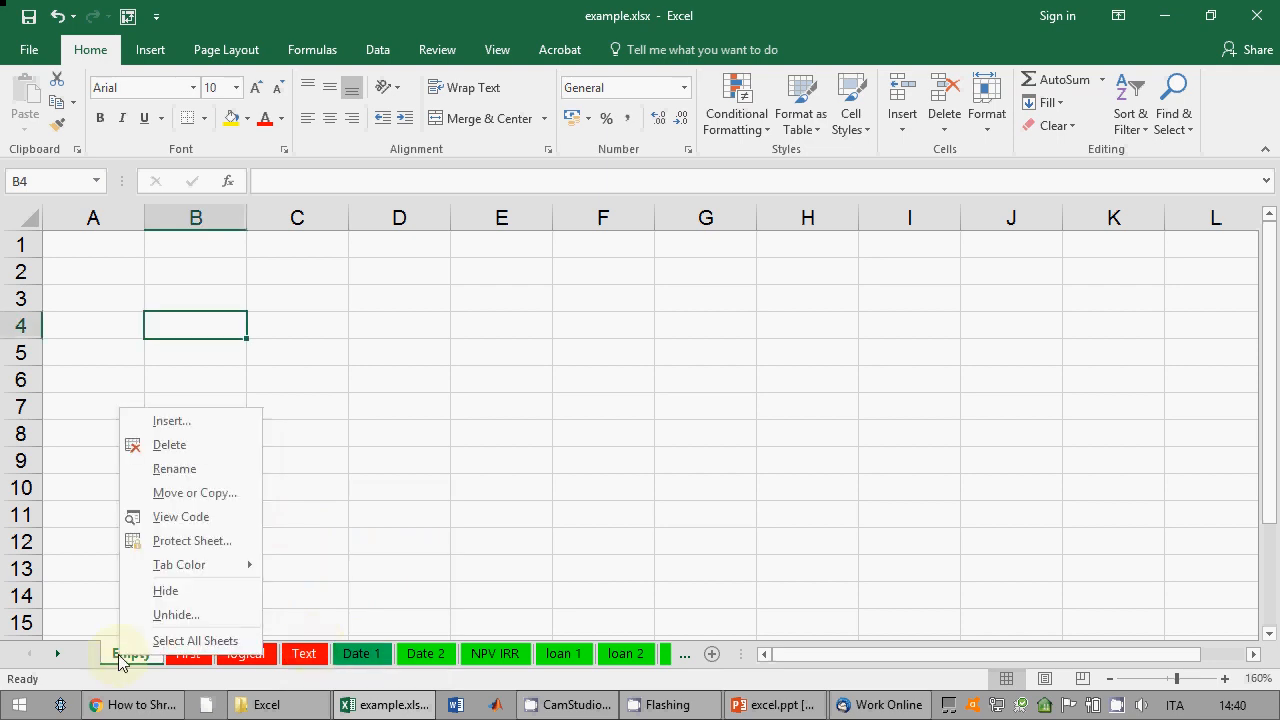
pyautogui.click(153, 428)
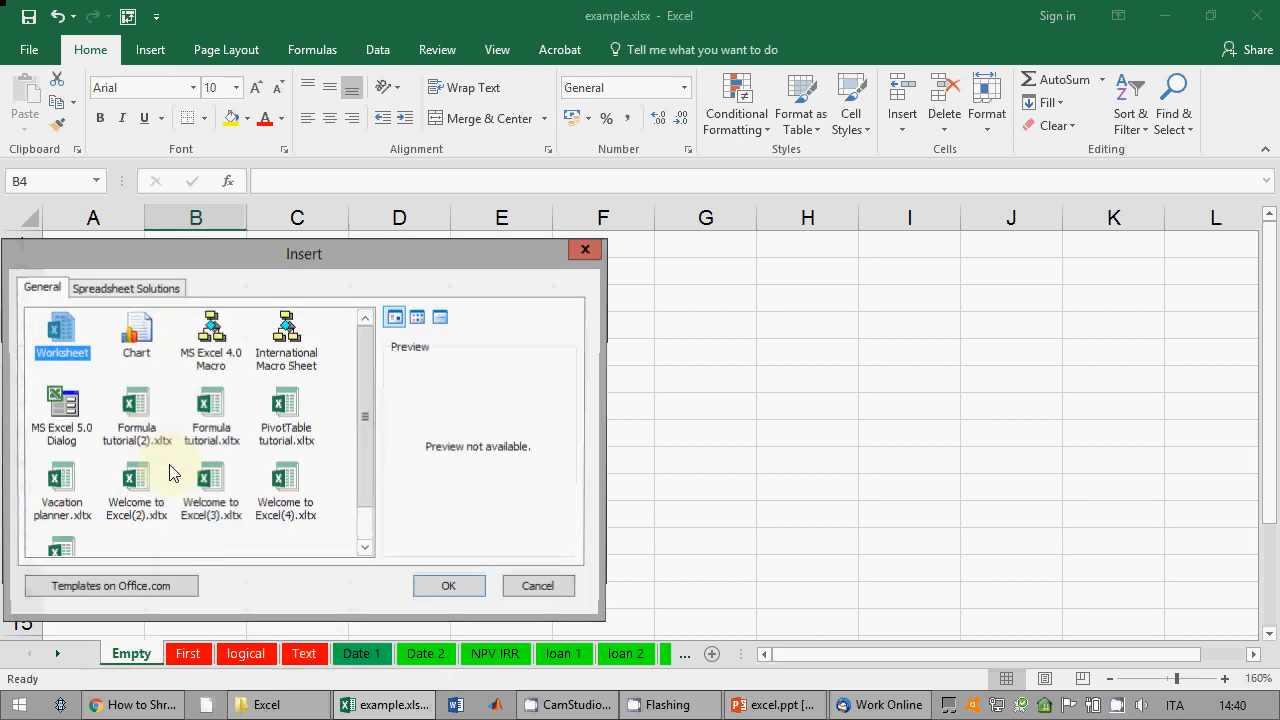
pyautogui.click(449, 587)
pyautogui.rightClick(142, 652)
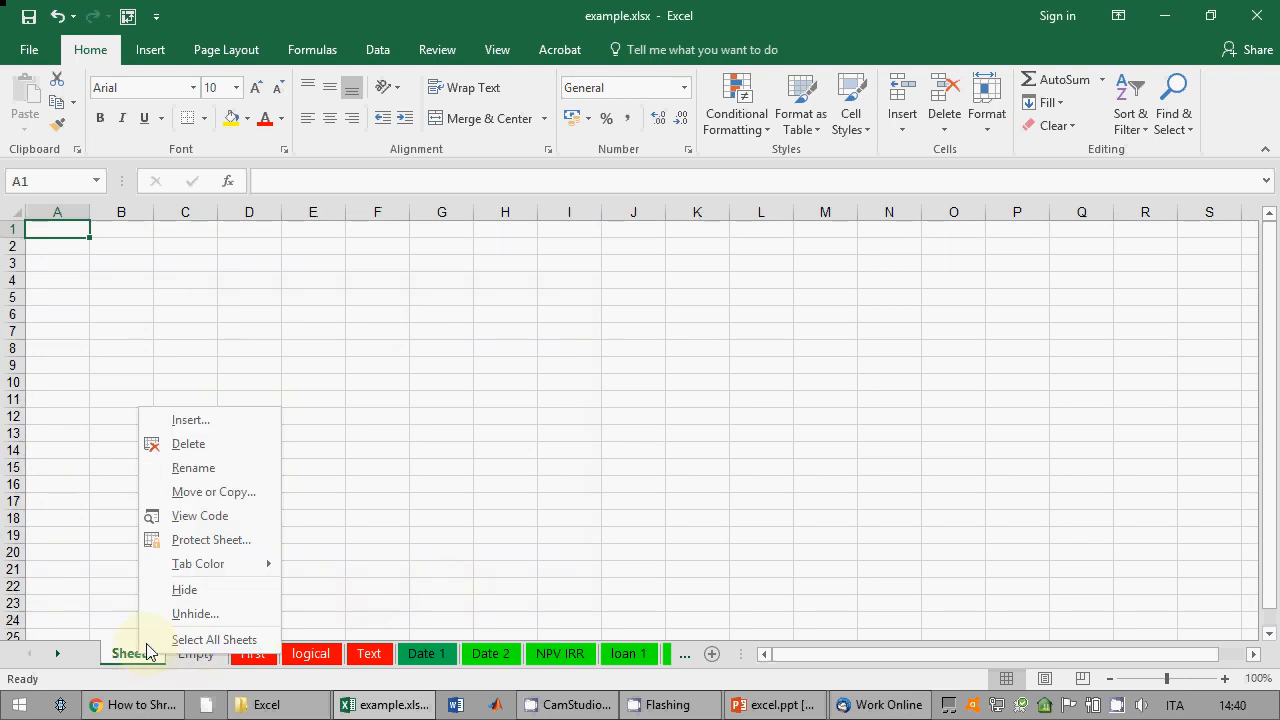
pyautogui.click(189, 446)
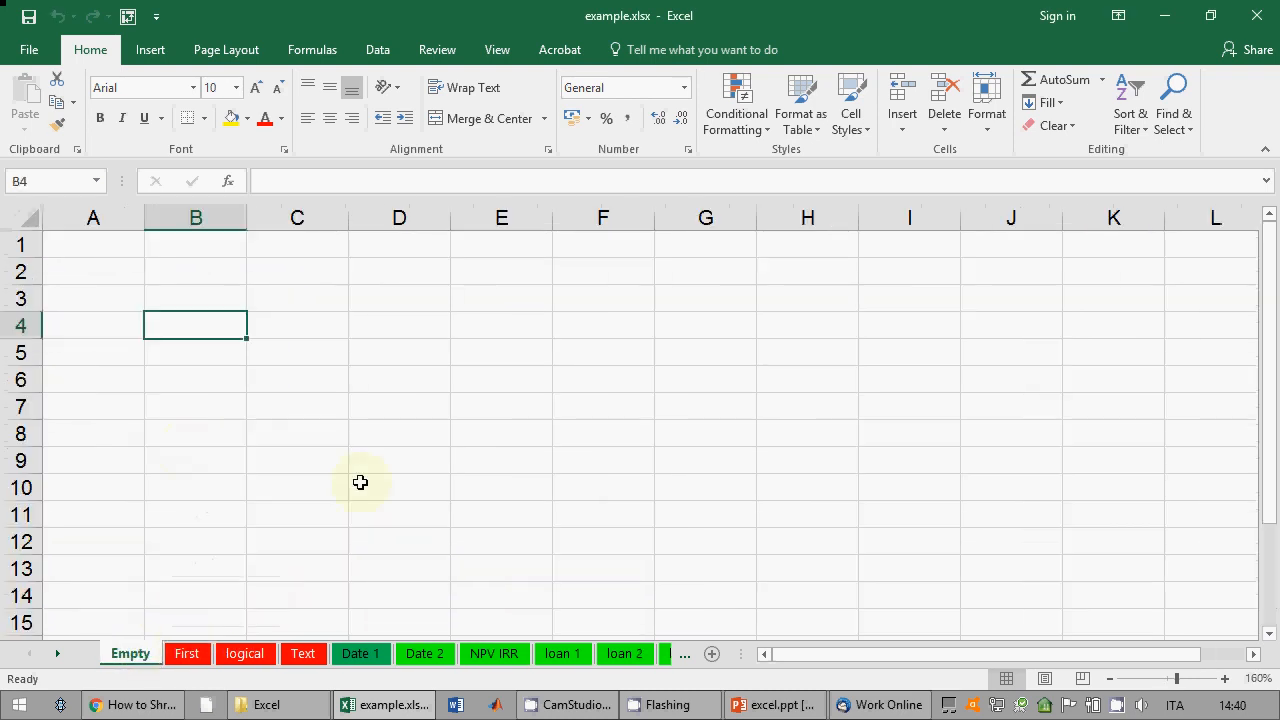
pyautogui.rightClick(157, 655)
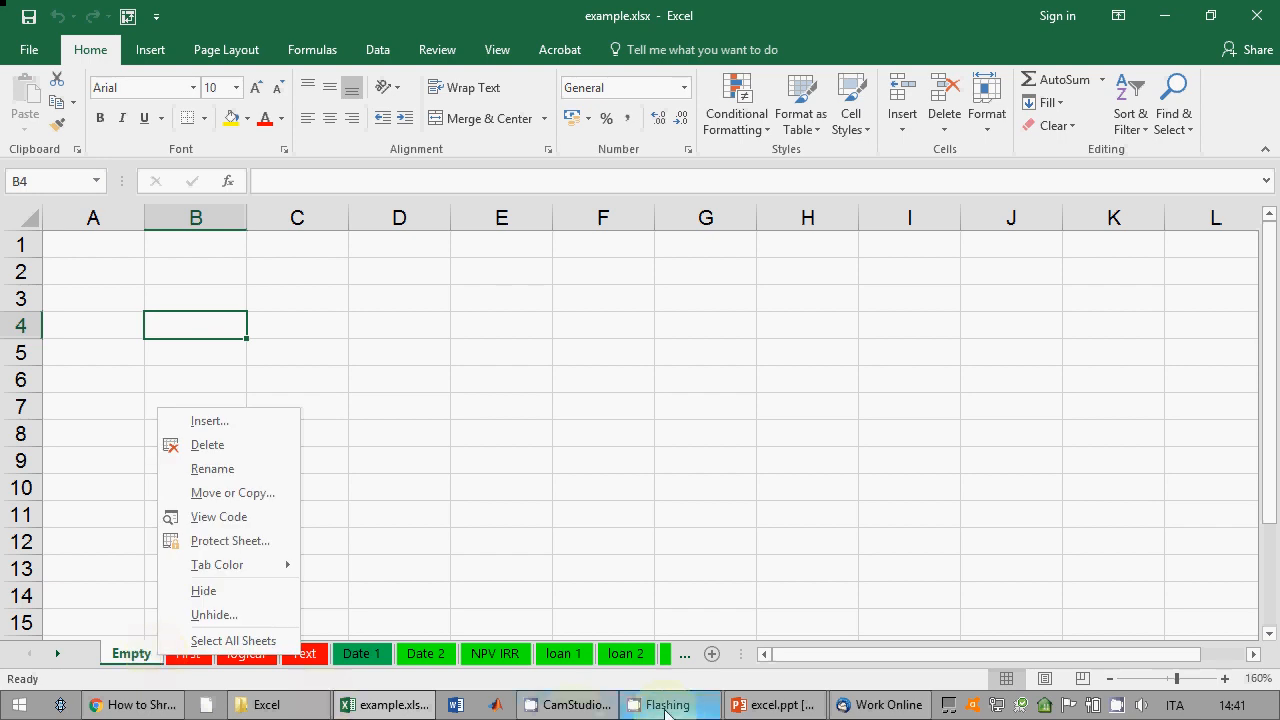
pyautogui.click(772, 705)
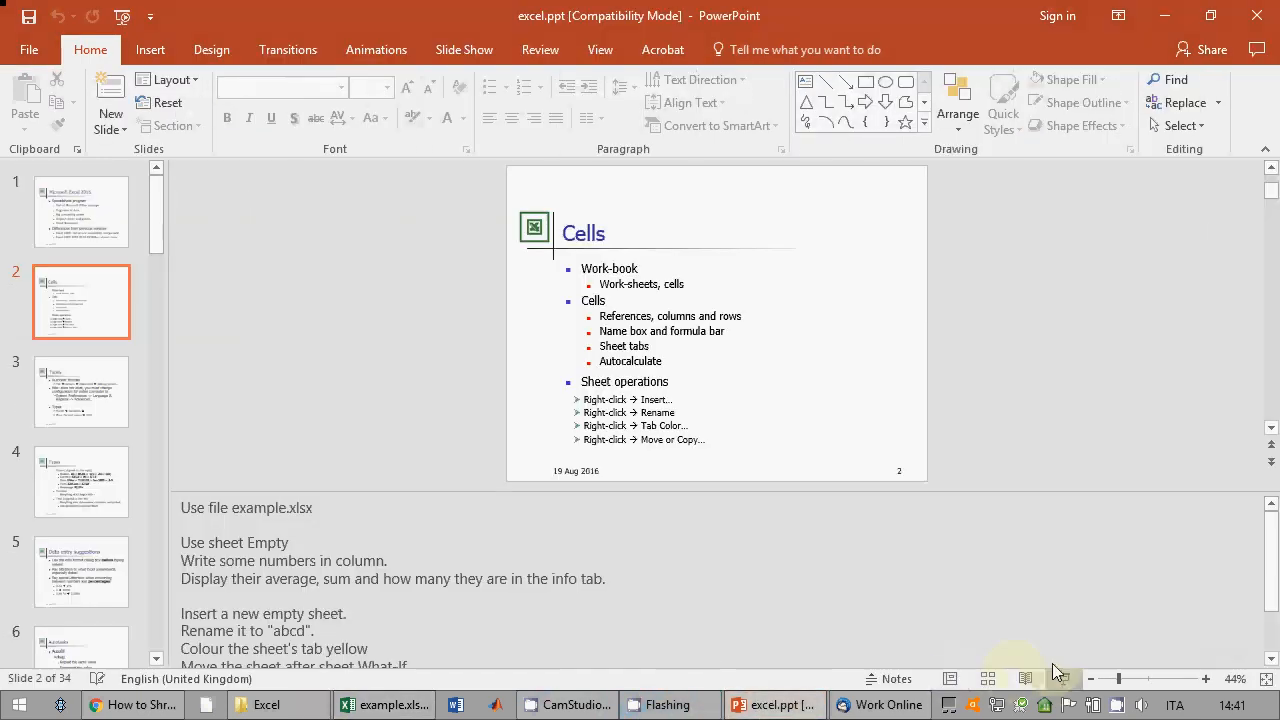
# Step: Present the Types slide on number formats, then open Excel's File info page for example.xlsx
pyautogui.click(1060, 677)
pyautogui.click(1047, 667)
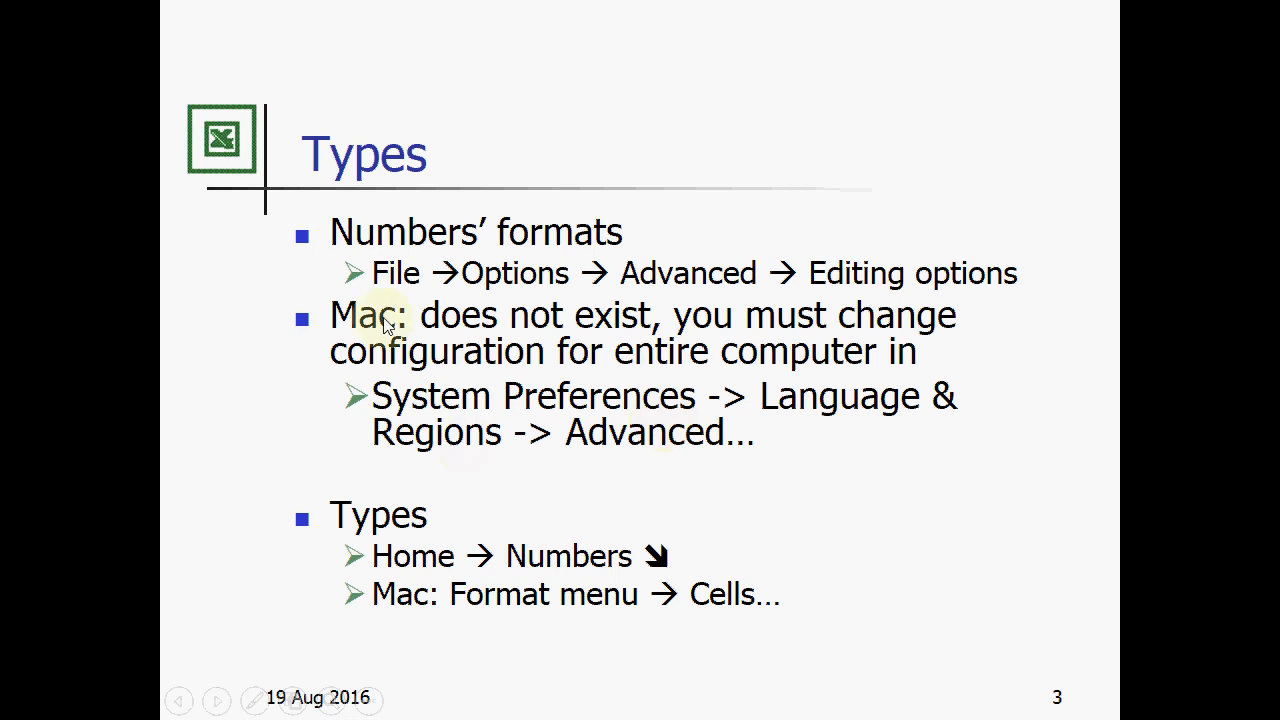
pyautogui.press('Escape')
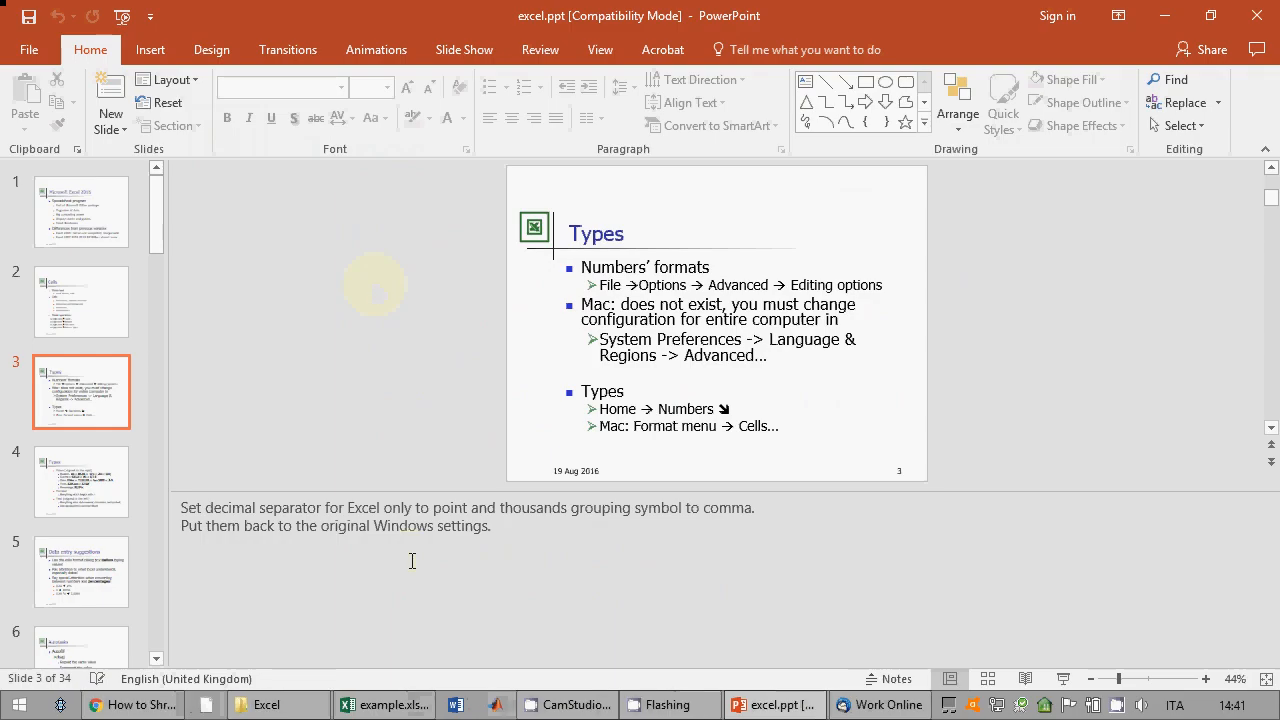
pyautogui.click(385, 705)
pyautogui.click(32, 49)
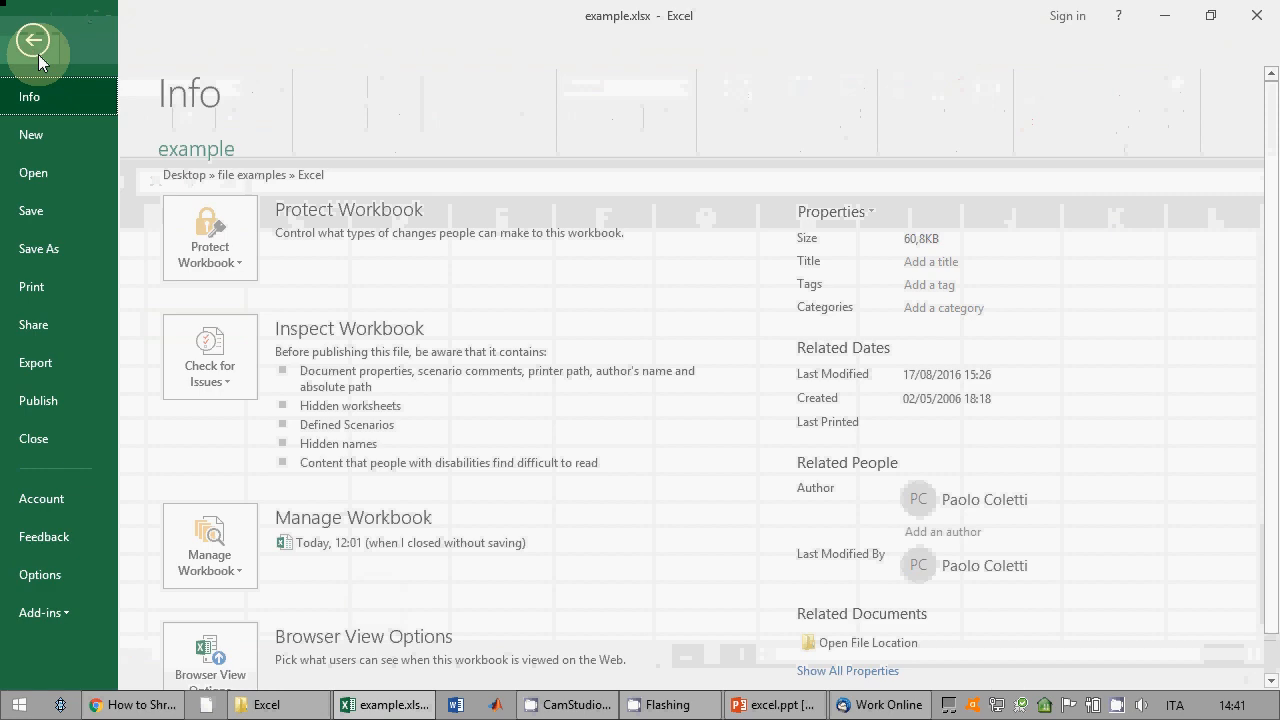
# Step: In Advanced options, inspect the decimal and thousands separators and keep Use system separators ticked
pyautogui.click(66, 566)
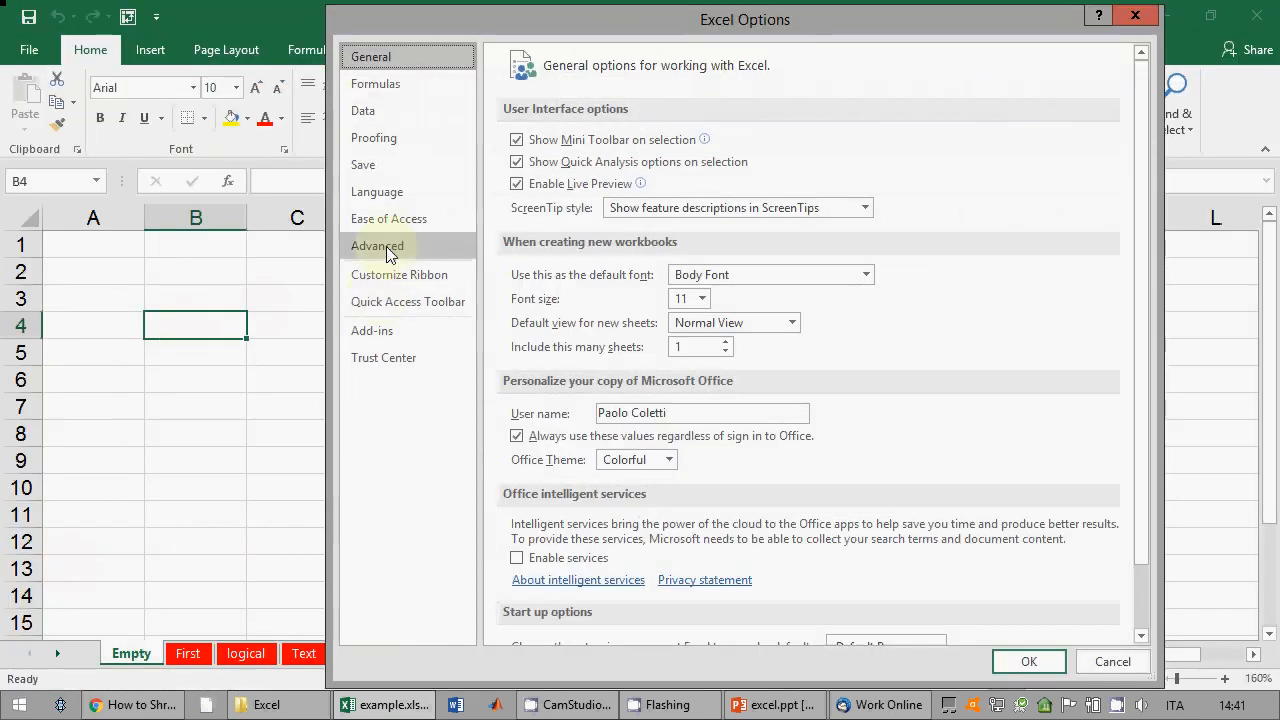
pyautogui.click(386, 246)
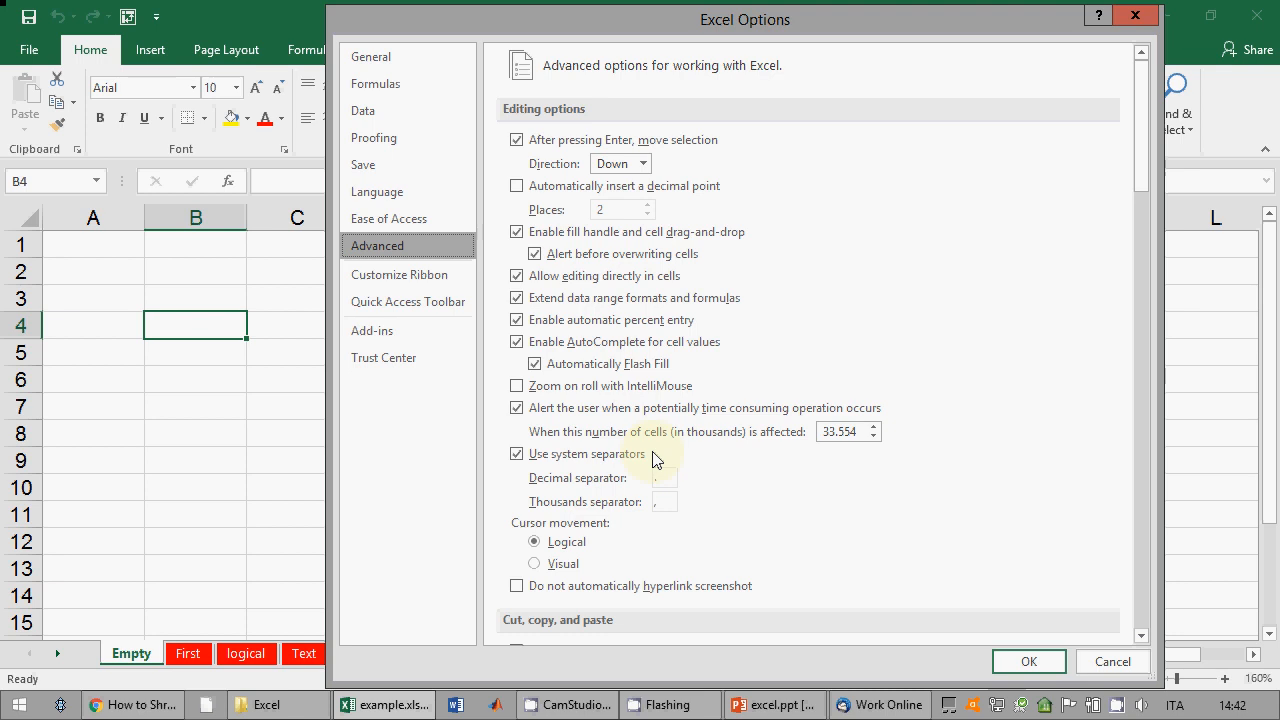
pyautogui.click(641, 462)
pyautogui.click(640, 457)
pyautogui.click(668, 481)
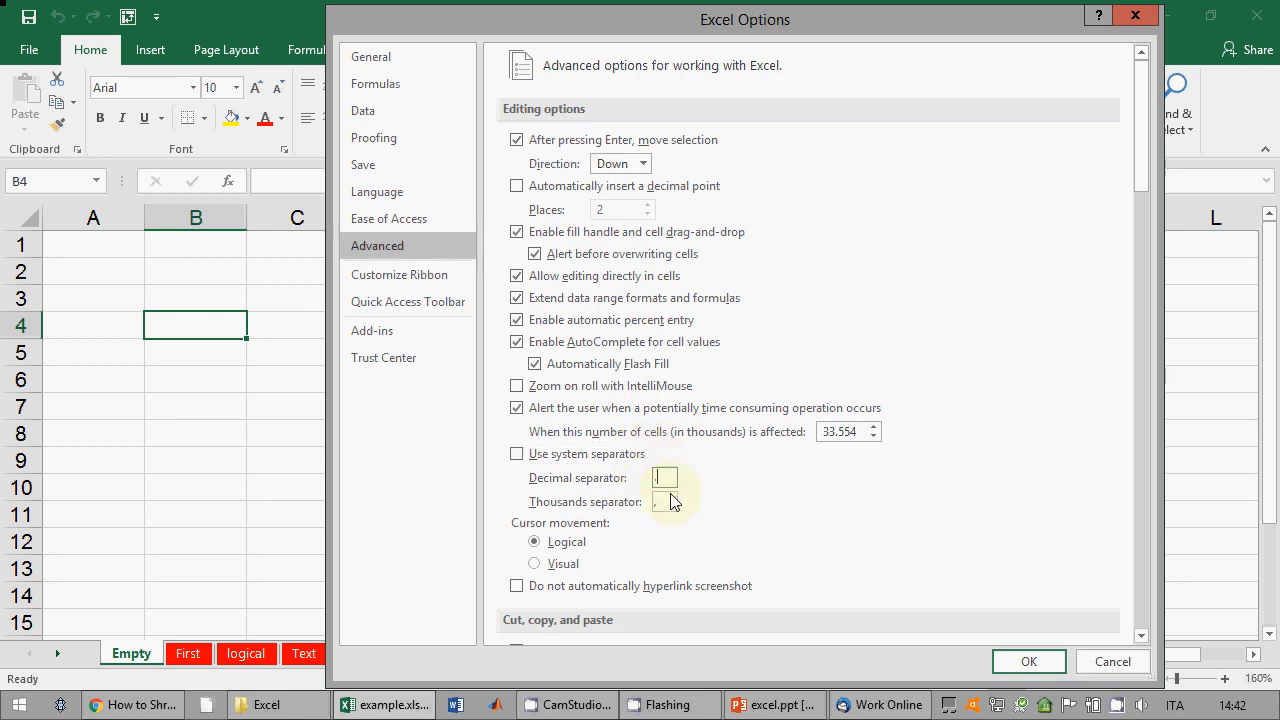
pyautogui.click(673, 504)
pyautogui.click(667, 479)
pyautogui.click(670, 500)
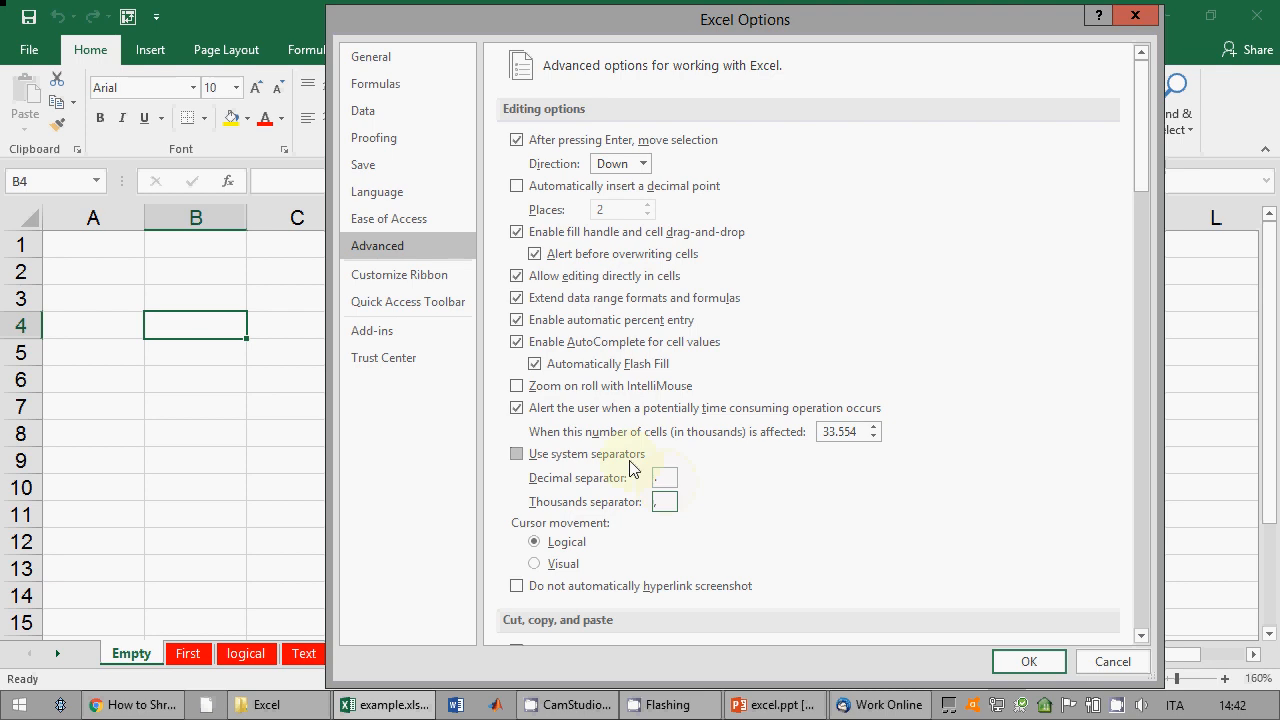
pyautogui.click(516, 455)
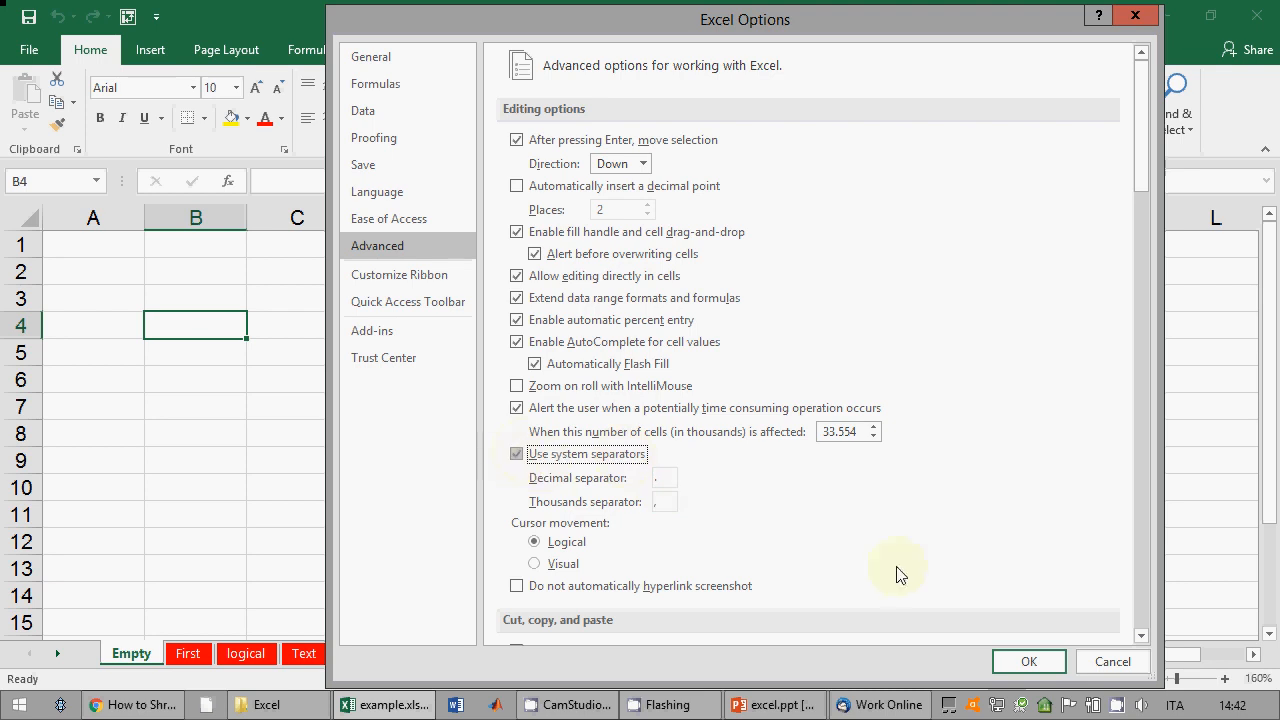
pyautogui.click(1018, 663)
# Step: Select E10, present the next slide on value, formula and text types, then return to Excel
pyautogui.moveTo(785, 708)
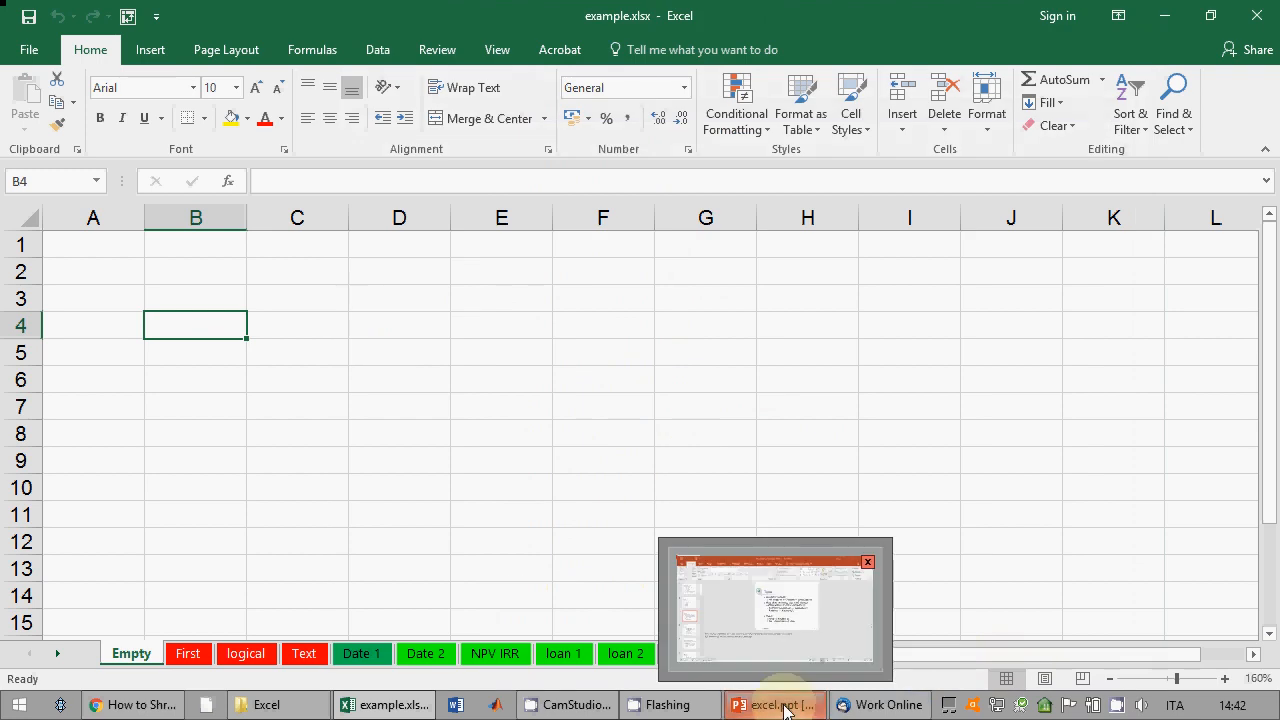
pyautogui.click(523, 489)
pyautogui.click(755, 706)
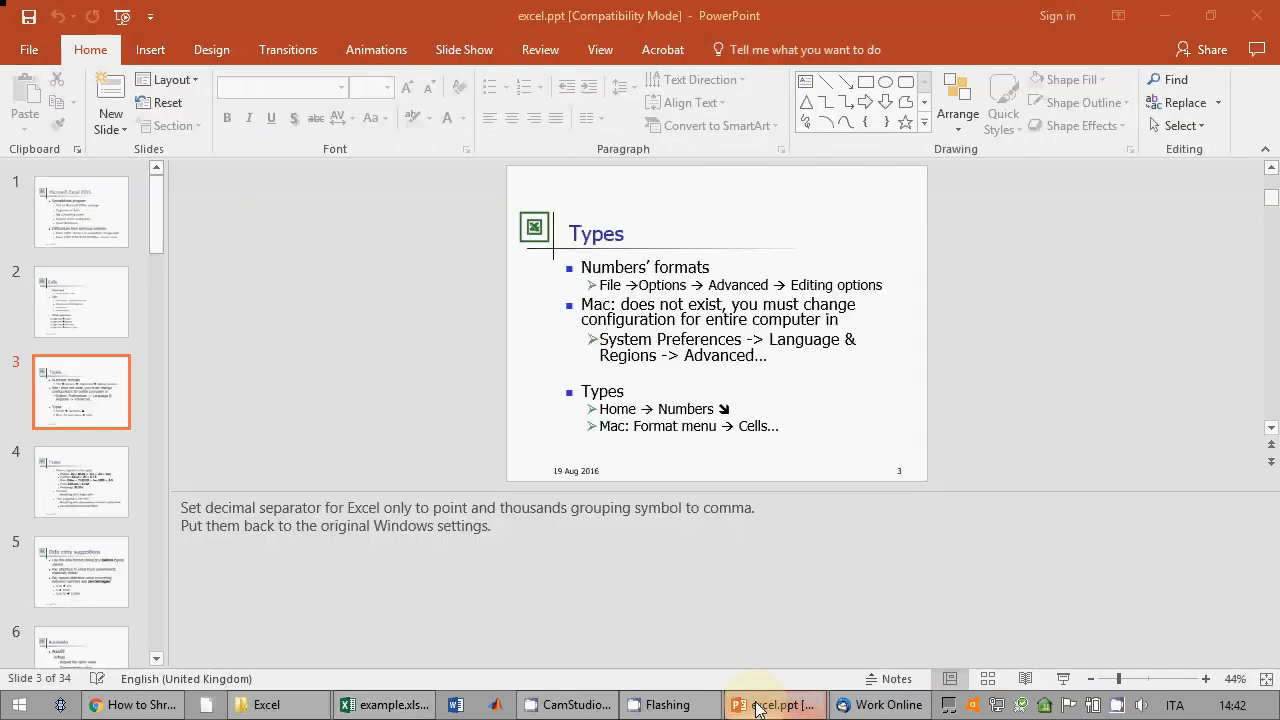
pyautogui.click(1062, 680)
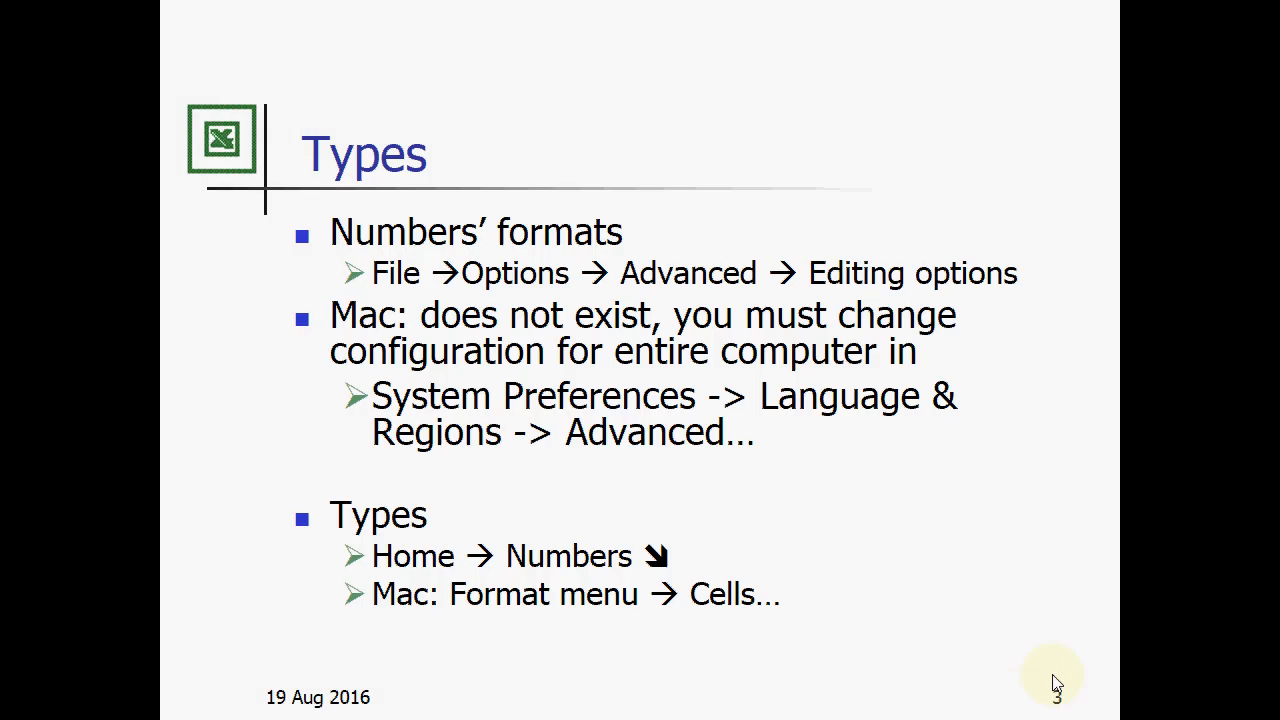
pyautogui.click(1052, 674)
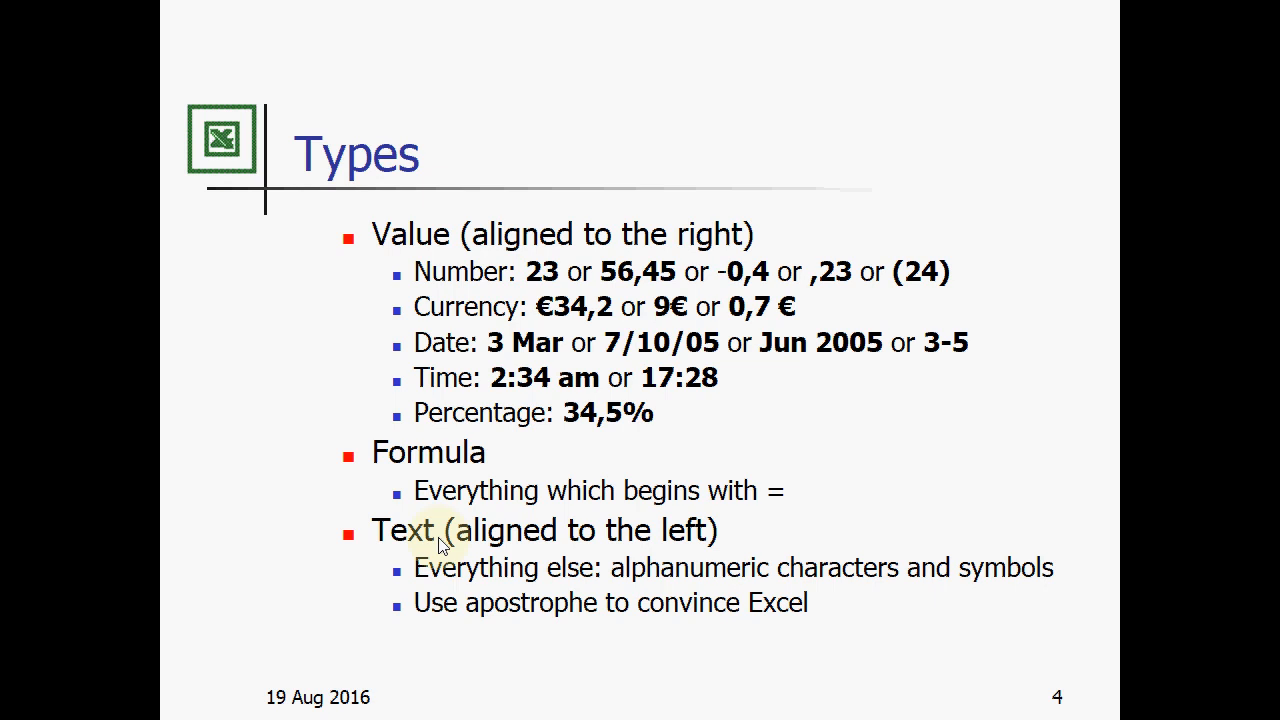
pyautogui.press('Escape')
pyautogui.click(386, 704)
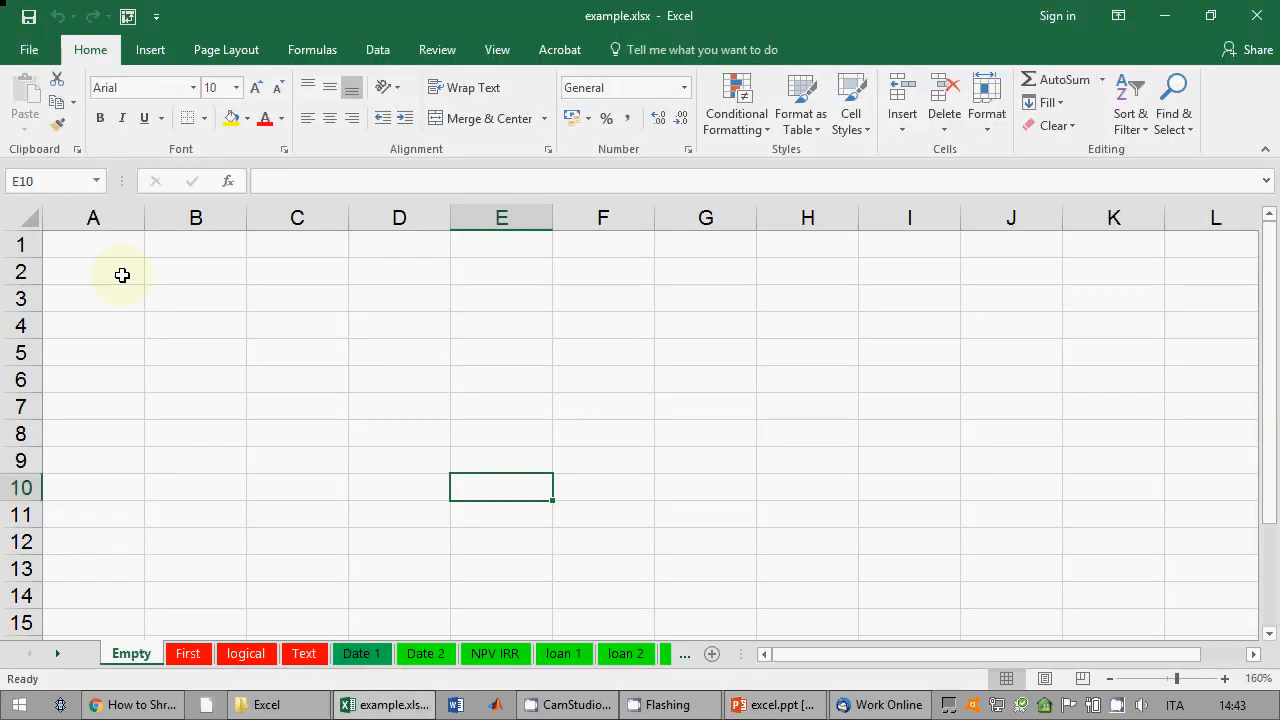
# Step: Enter sdfsdfsdf in A1 and widen column A
pyautogui.click(90, 238)
pyautogui.write('sdfsdfsdf')
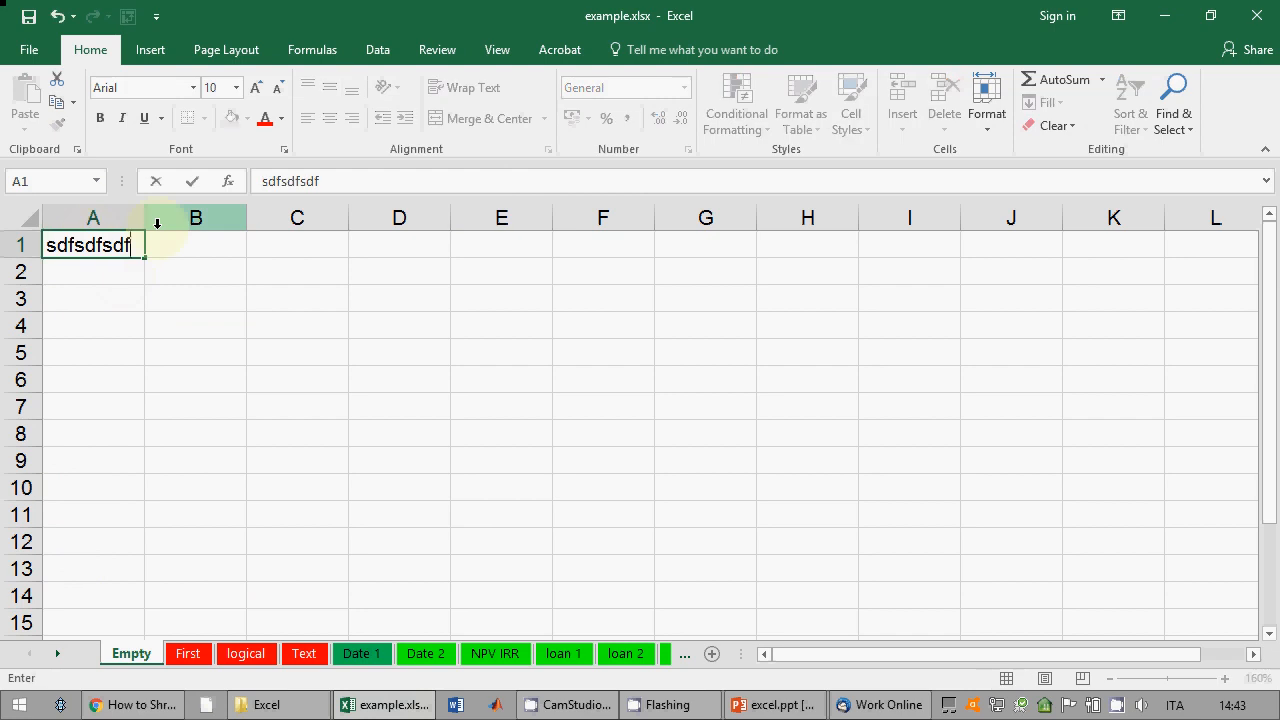
pyautogui.press('Return')
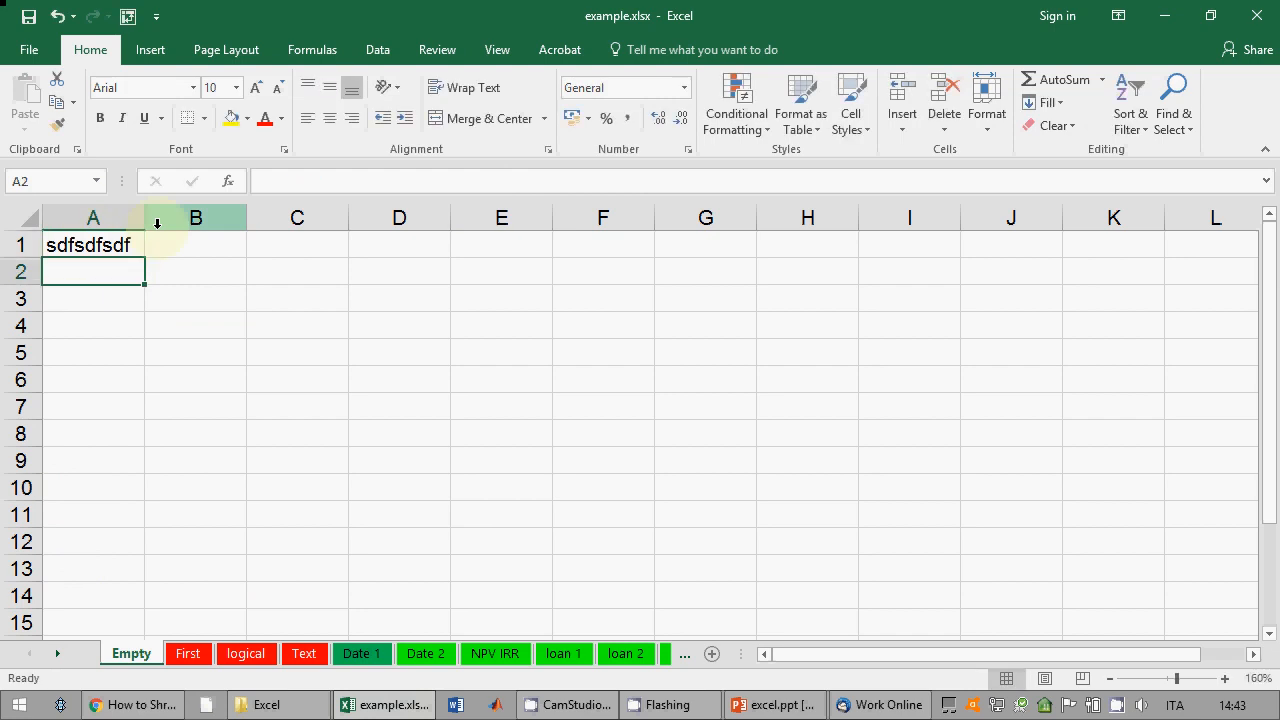
pyautogui.moveTo(145, 220); pyautogui.dragTo(242, 221)
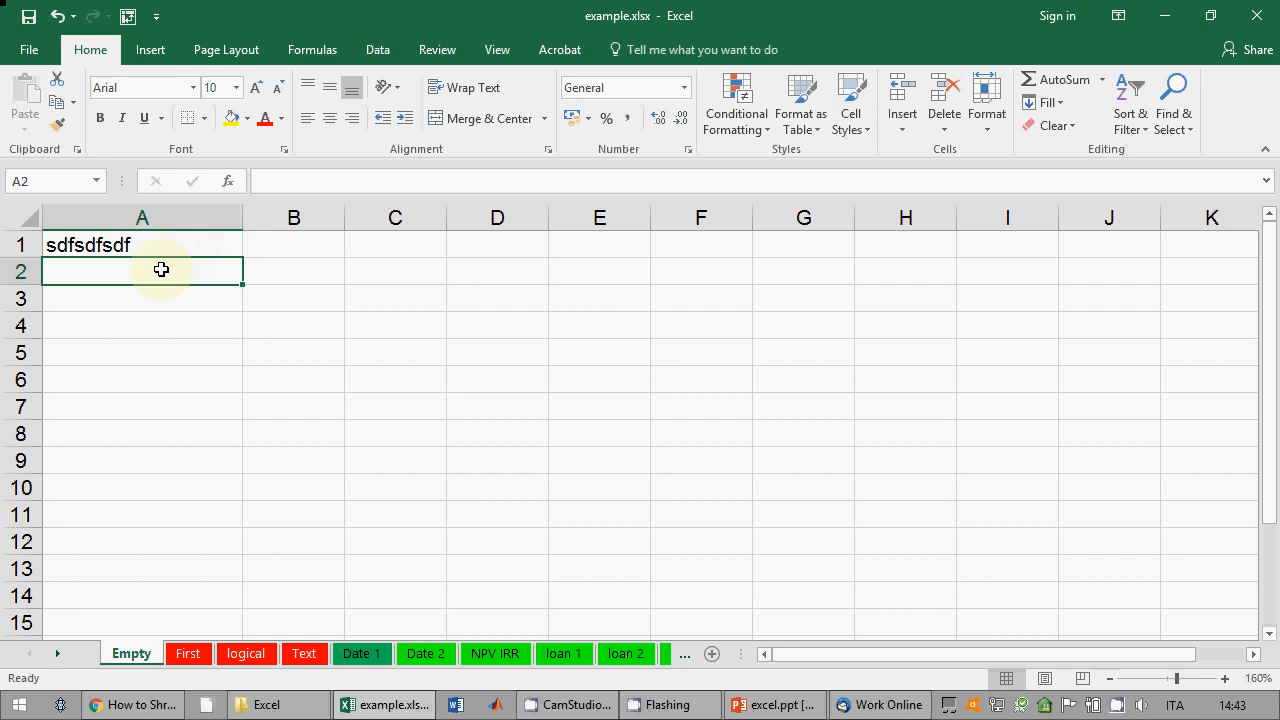
# Step: Enter 344, 34,2 and 34.2 into cells A2 through A4
pyautogui.write('344')
pyautogui.press('Return')
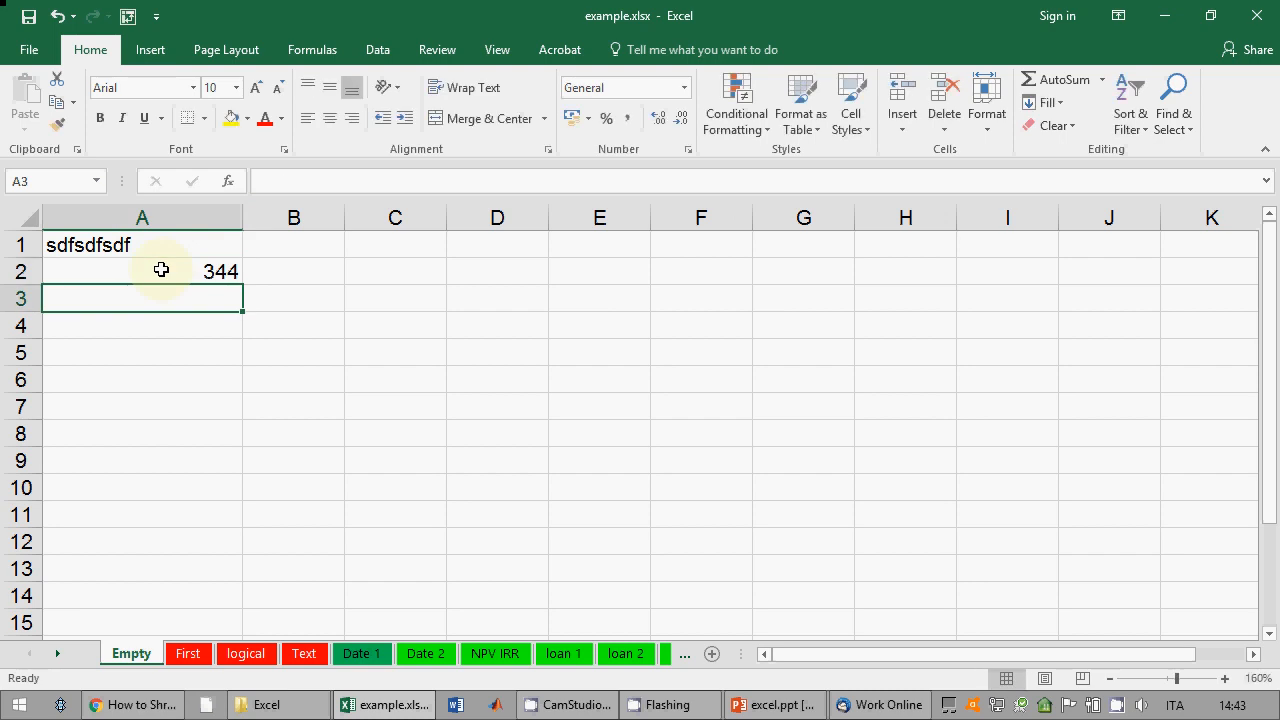
pyautogui.write('34,2')
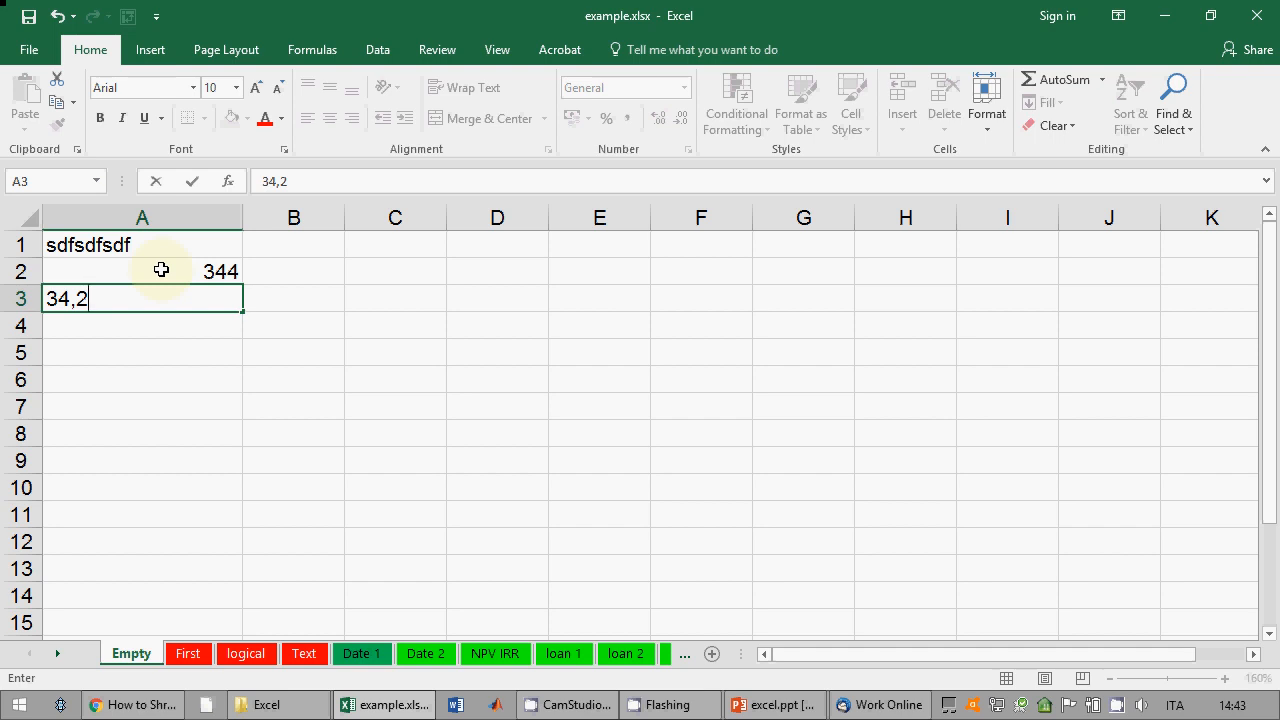
pyautogui.press('Return')
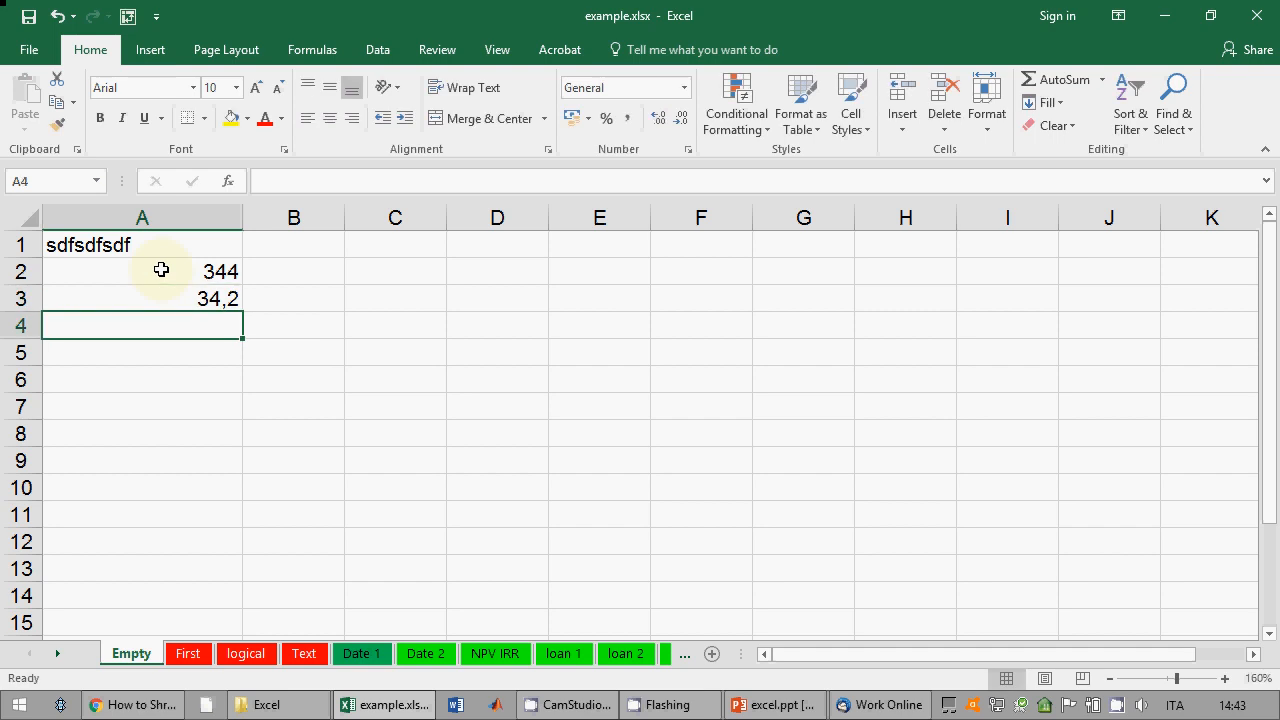
pyautogui.write('34.2')
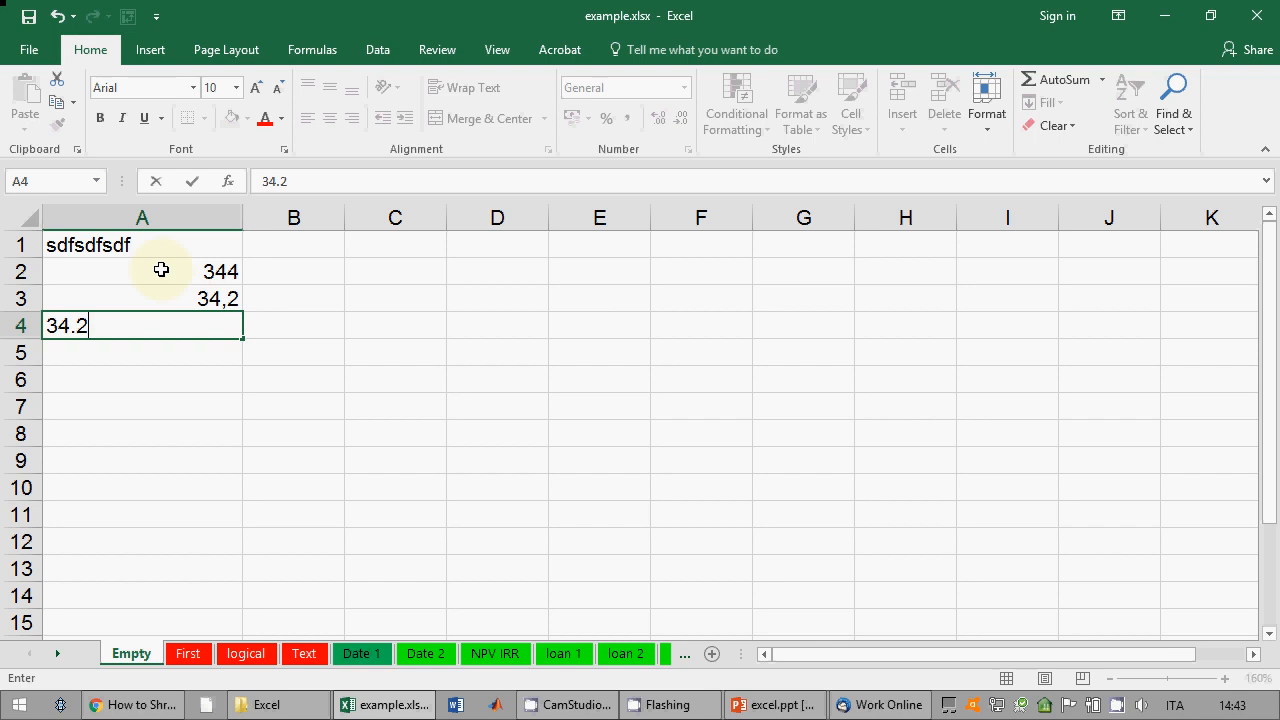
pyautogui.press('Return')
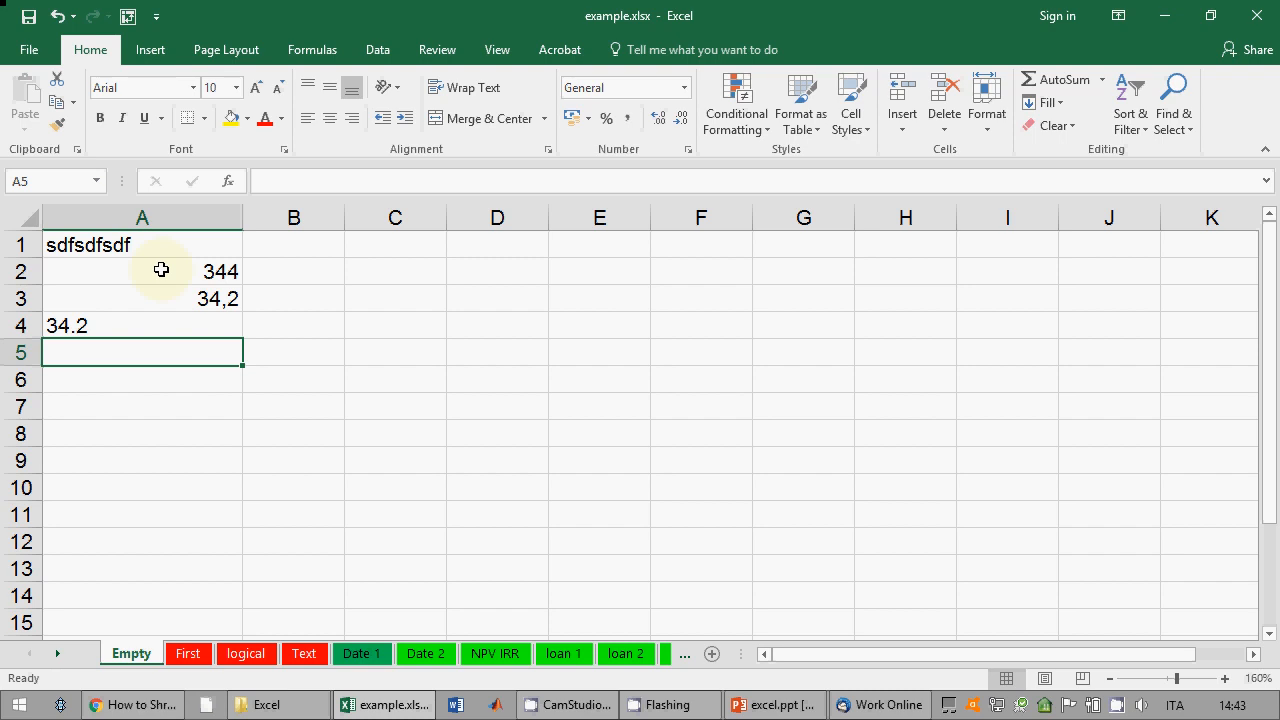
pyautogui.click(46, 246)
pyautogui.click(293, 245)
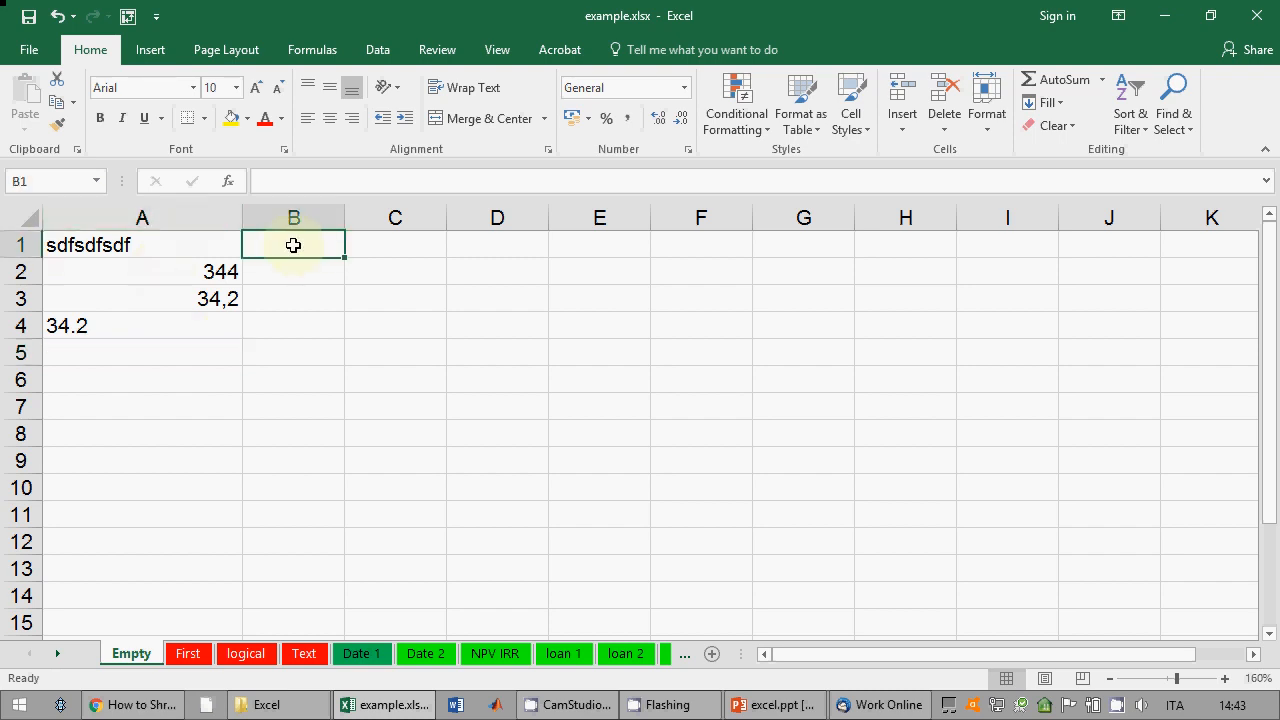
# Step: Browse the Number Format list and Format Cells dialog without changes, then switch to excel.ppt
pyautogui.click(686, 90)
pyautogui.moveTo(757, 191); pyautogui.dragTo(770, 322)
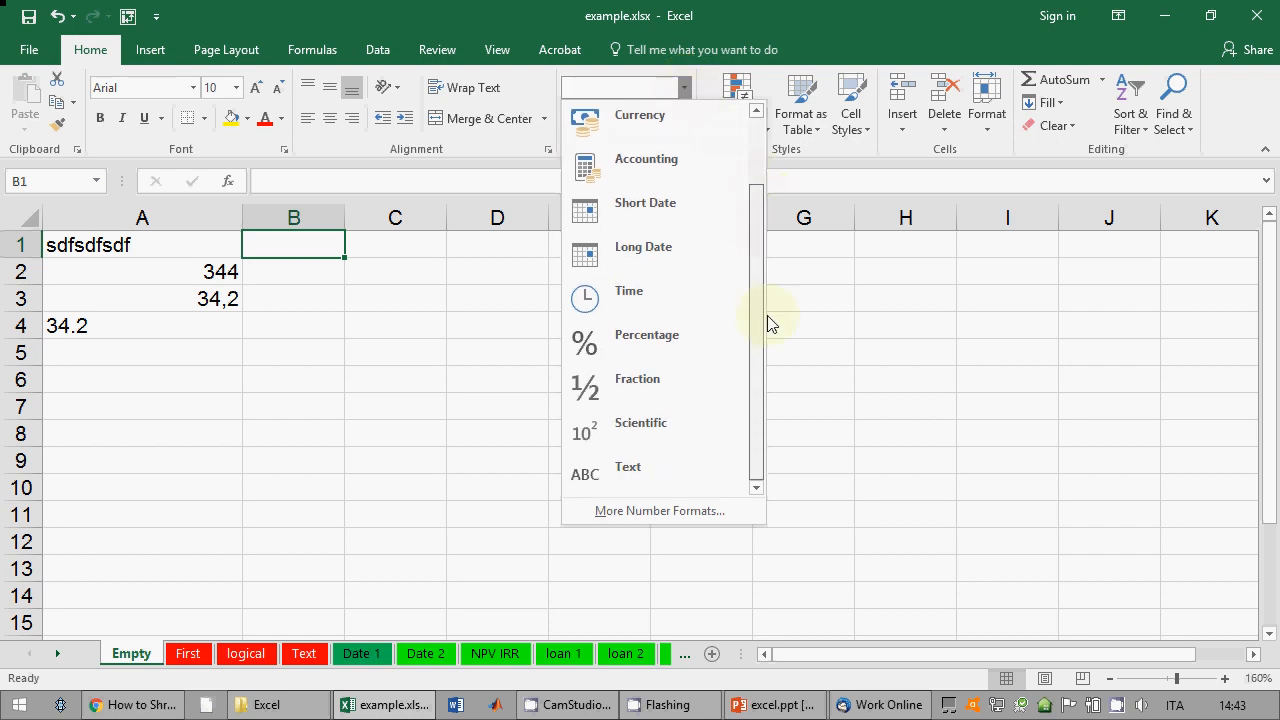
pyautogui.click(649, 5)
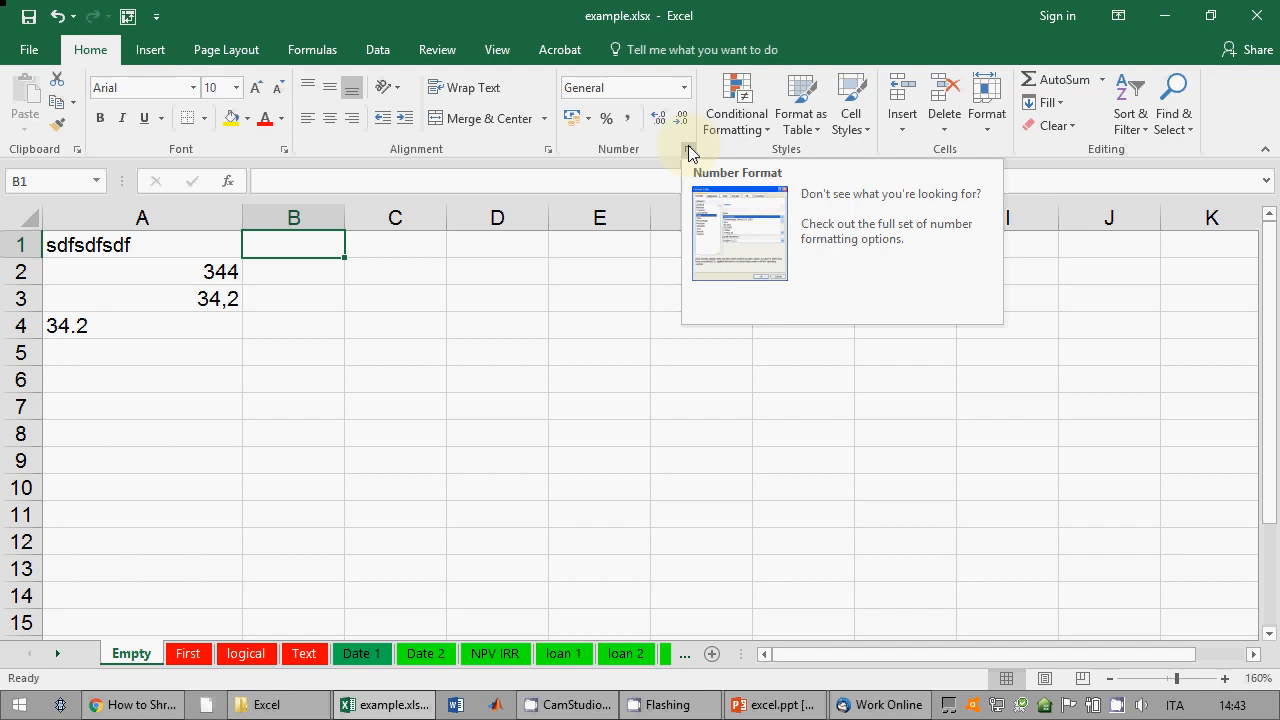
pyautogui.click(689, 152)
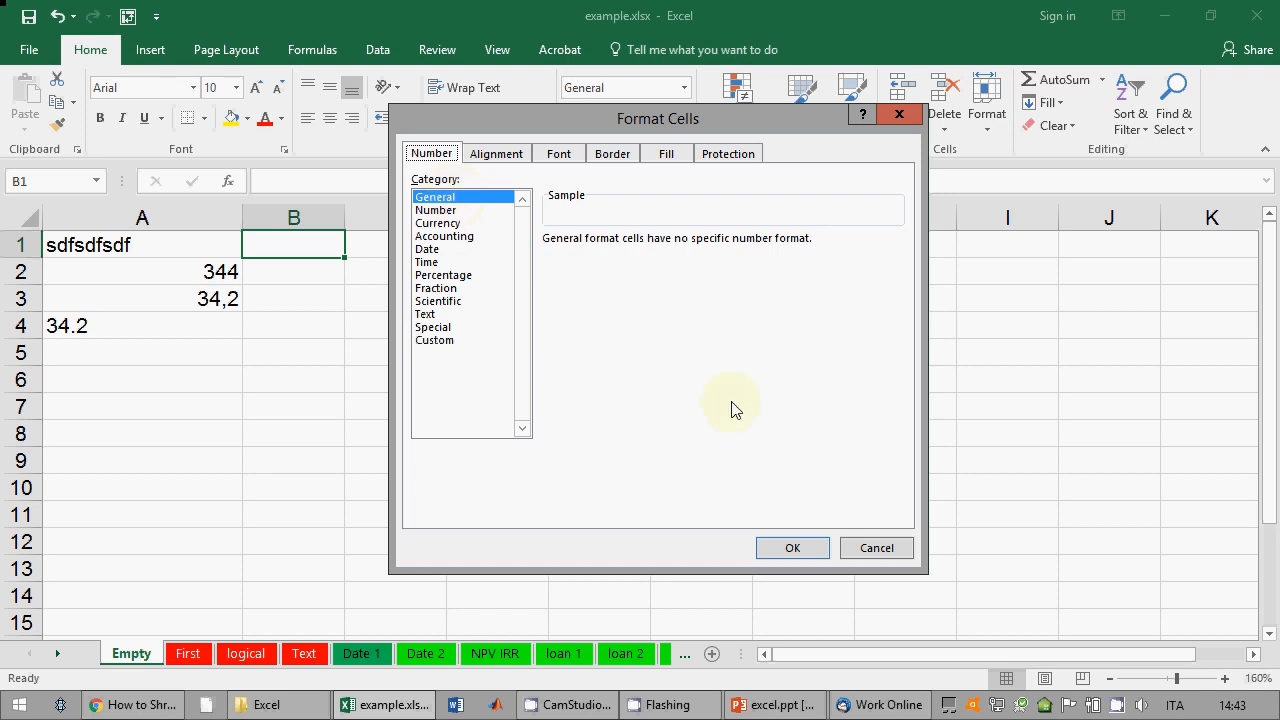
pyautogui.click(876, 548)
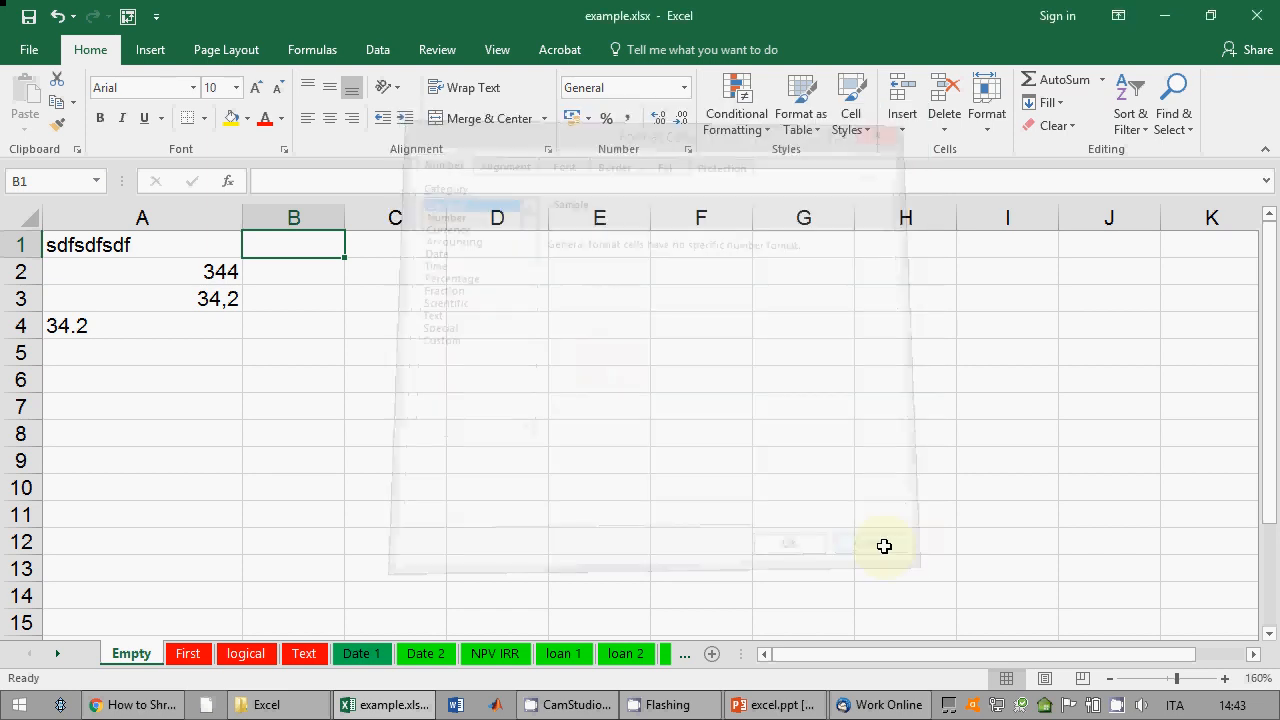
pyautogui.click(772, 704)
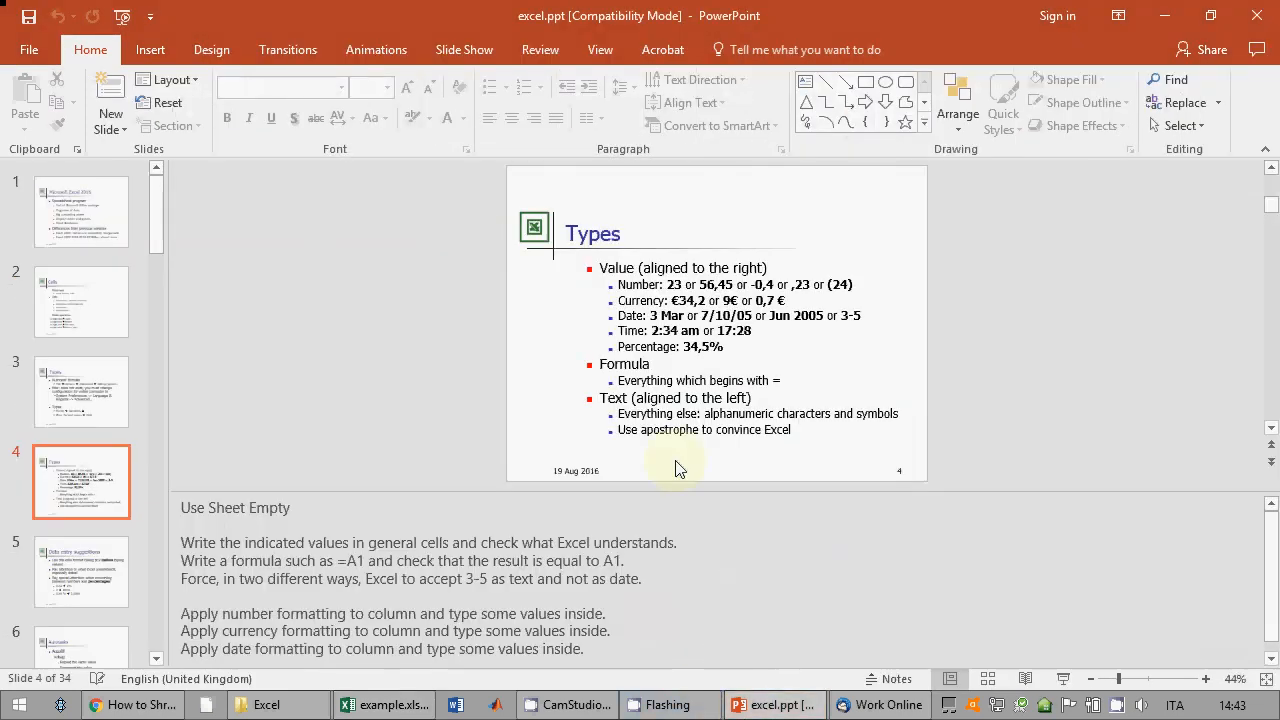
# Step: Present from slide 4 back to slide 3 on number formats, then return to Excel
pyautogui.click(1062, 679)
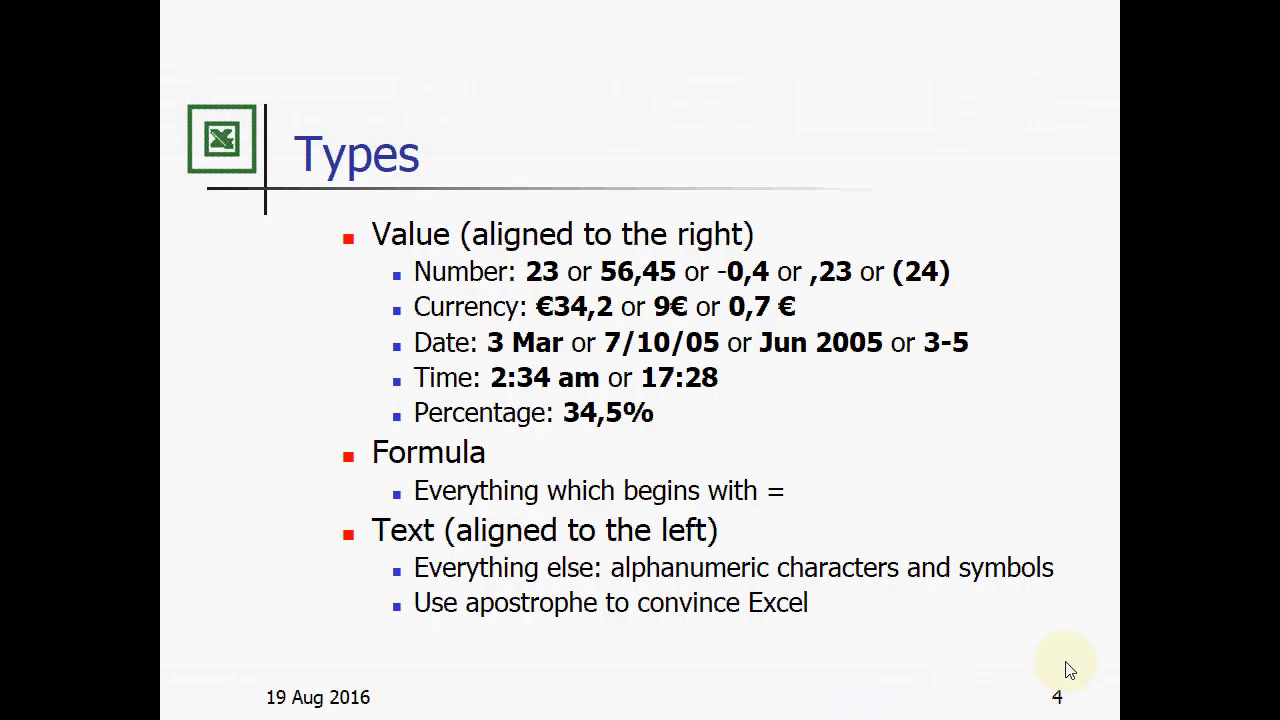
pyautogui.press('Left')
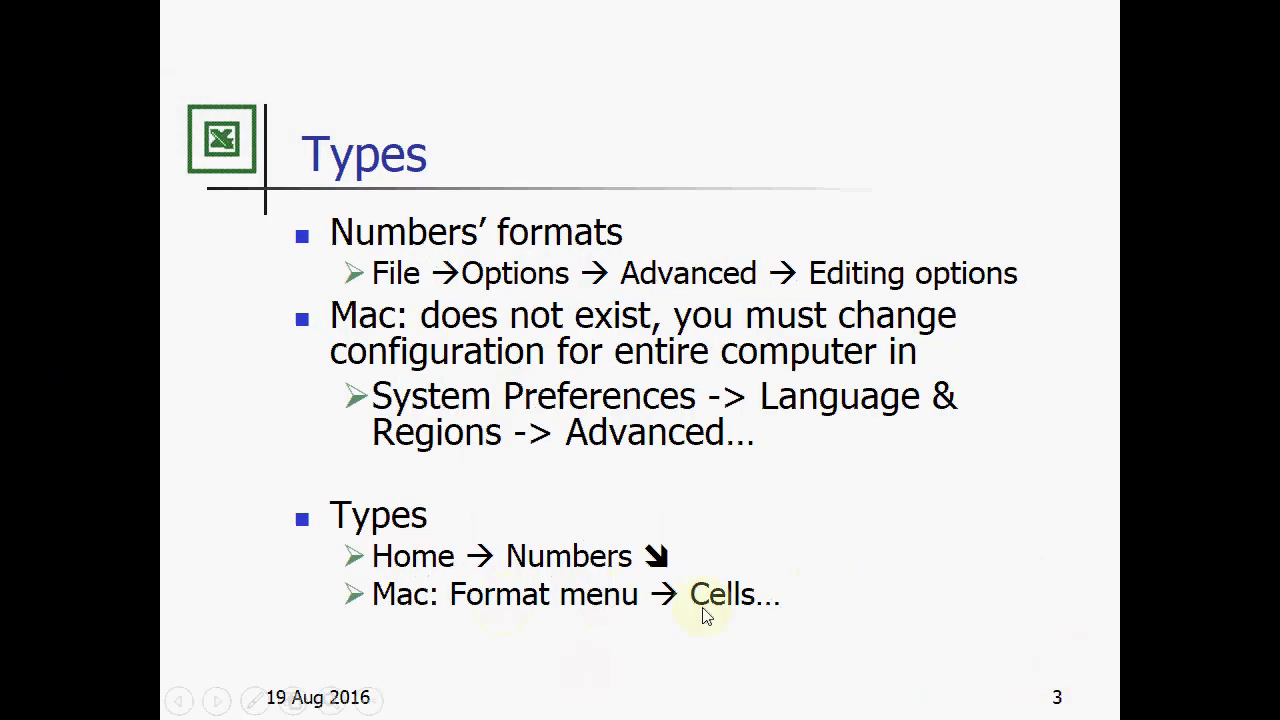
pyautogui.press('Escape')
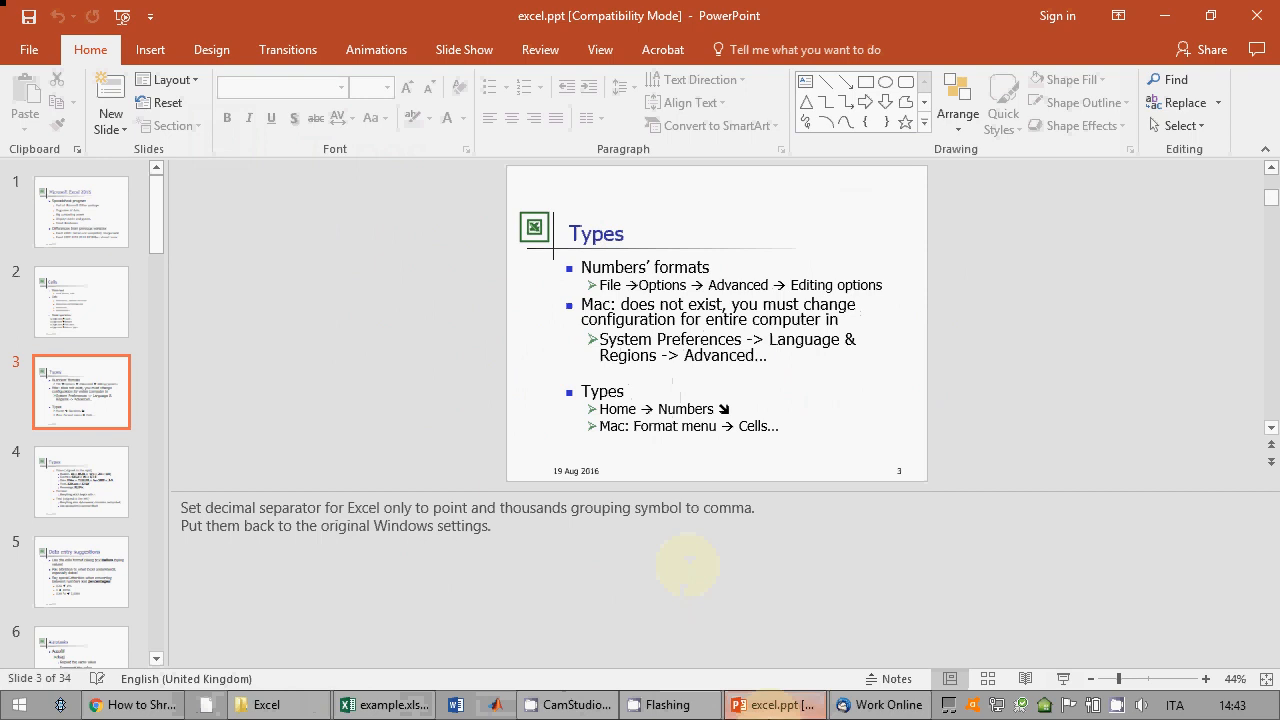
pyautogui.hotkey('alt', 'Tab')
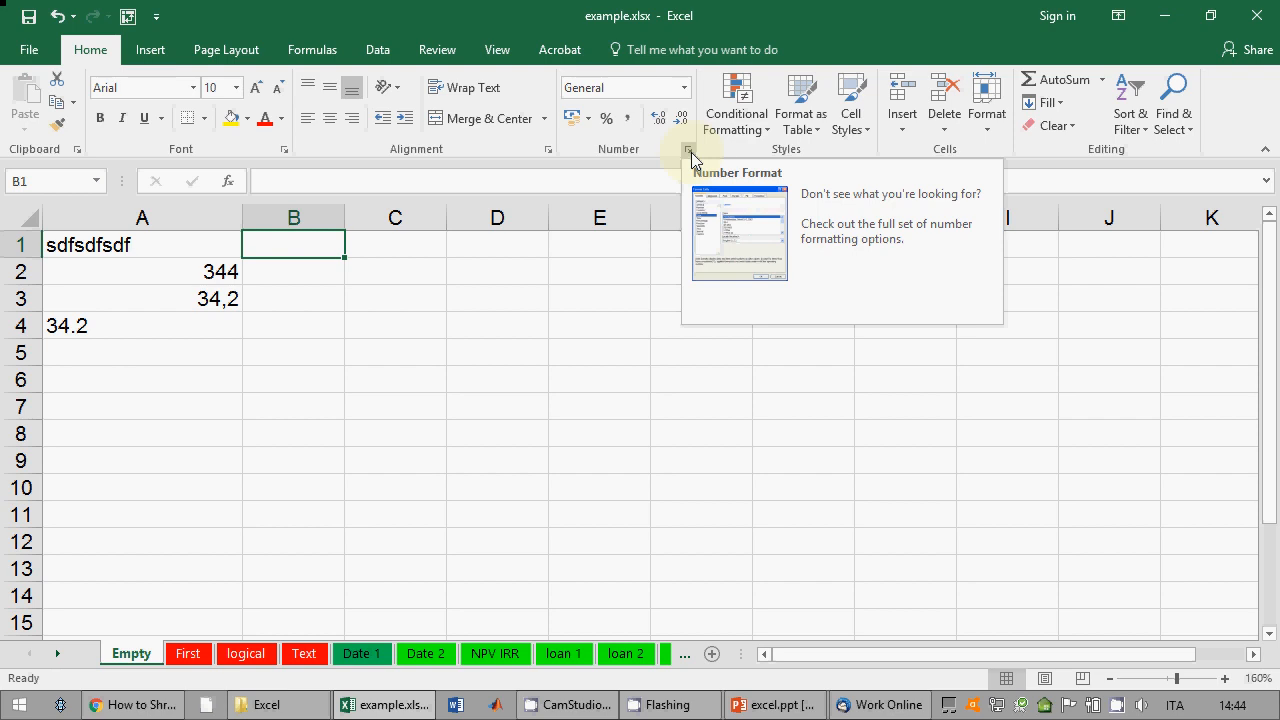
# Step: Enter 45, -54, -,5 and (8) down B1:B4, the bracketed 8 showing as -8
pyautogui.click(309, 275)
pyautogui.click(322, 240)
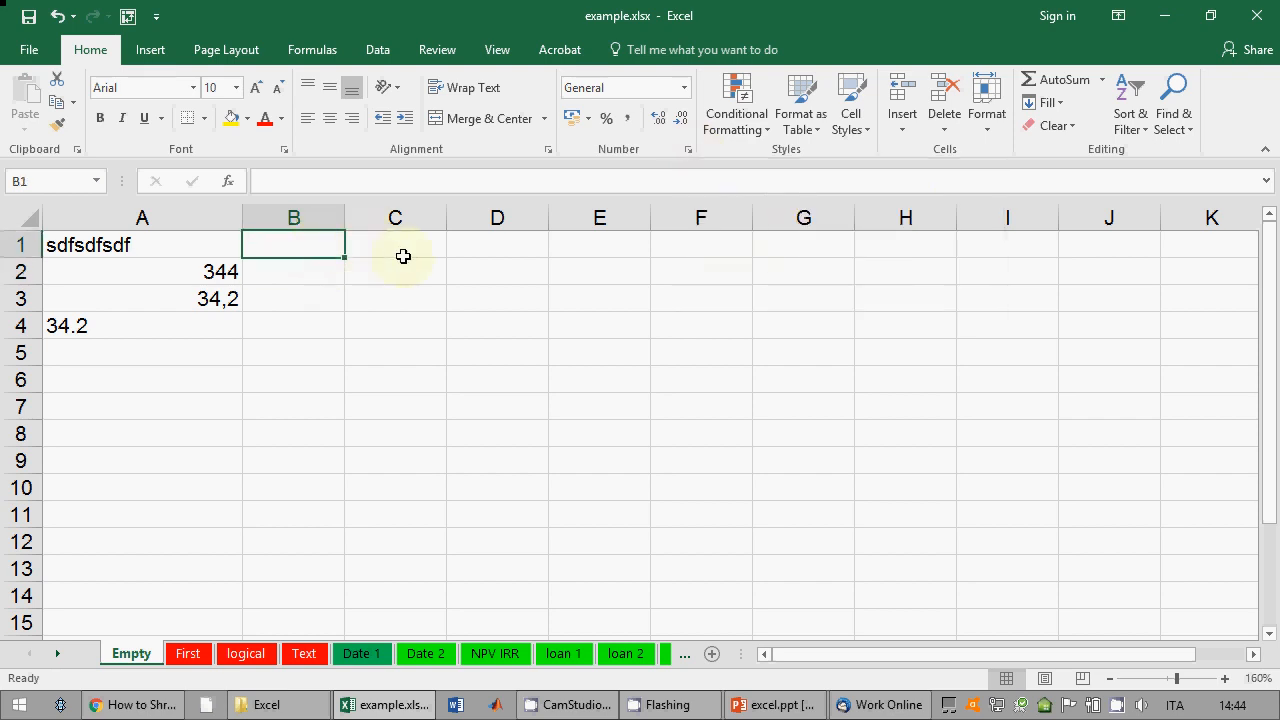
pyautogui.write('45')
pyautogui.press('Return')
pyautogui.write('-54')
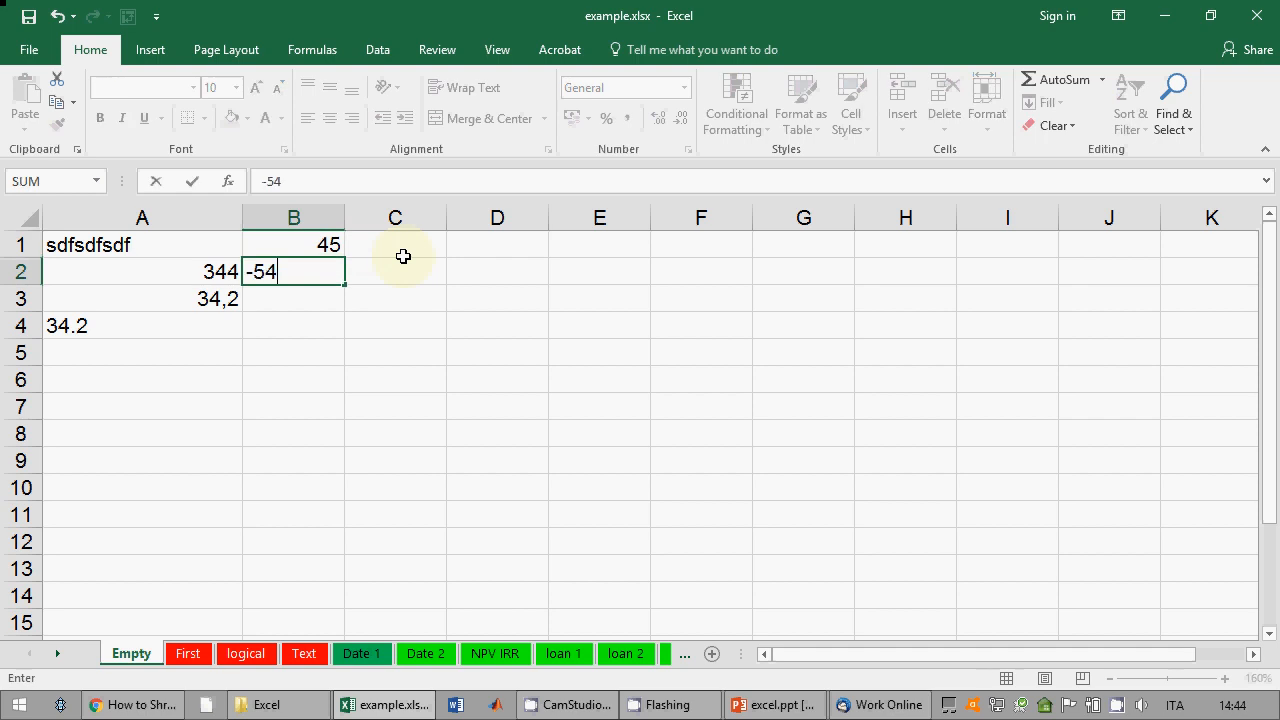
pyautogui.press('Return')
pyautogui.write('-,5')
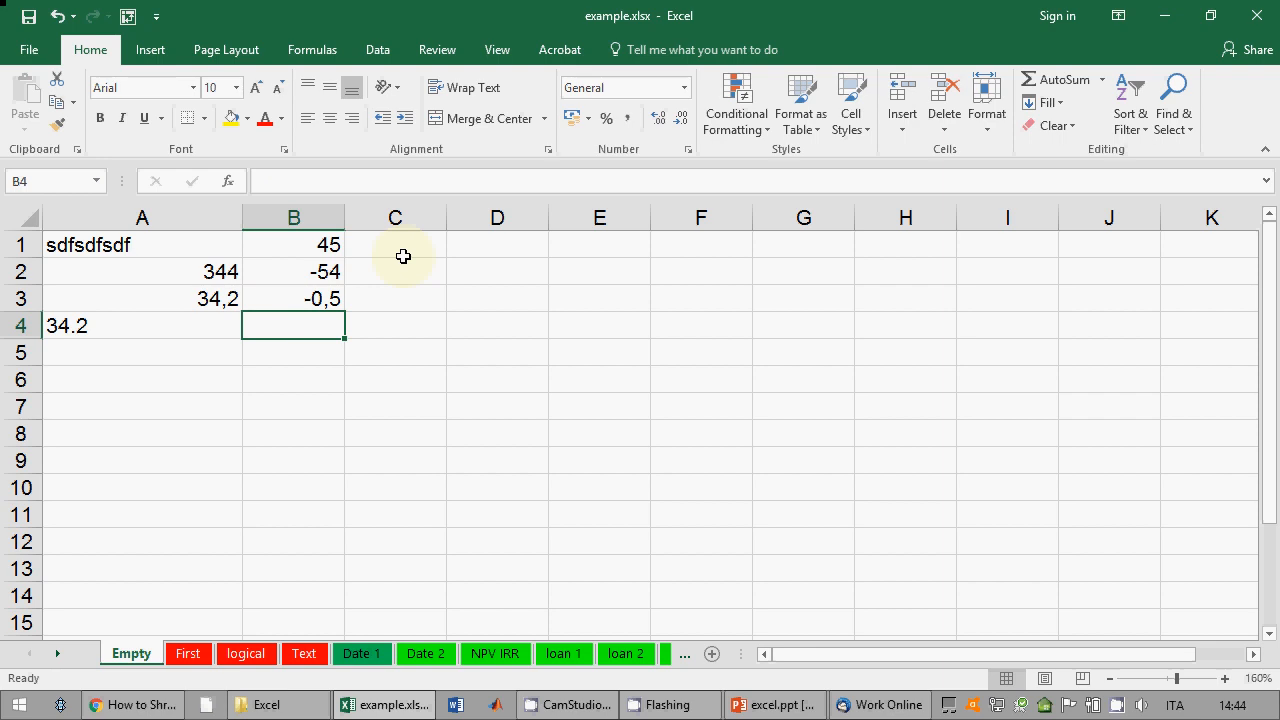
pyautogui.write('(8)')
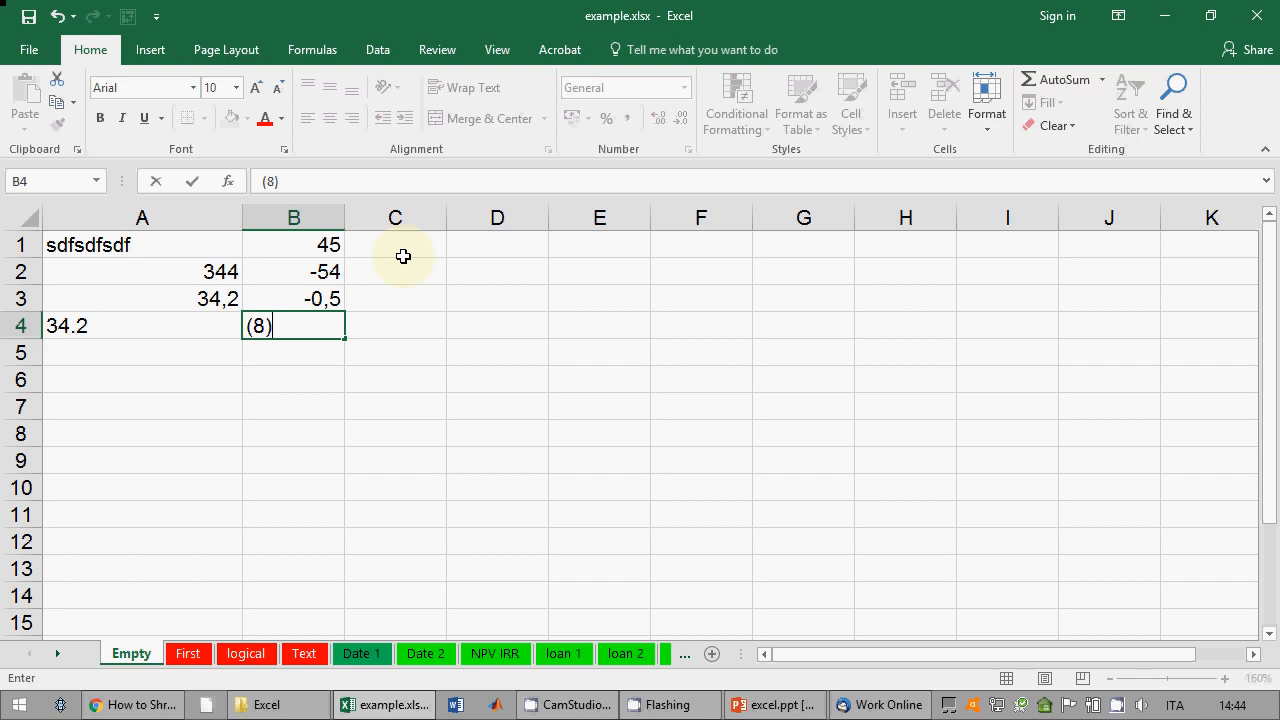
pyautogui.press('Return')
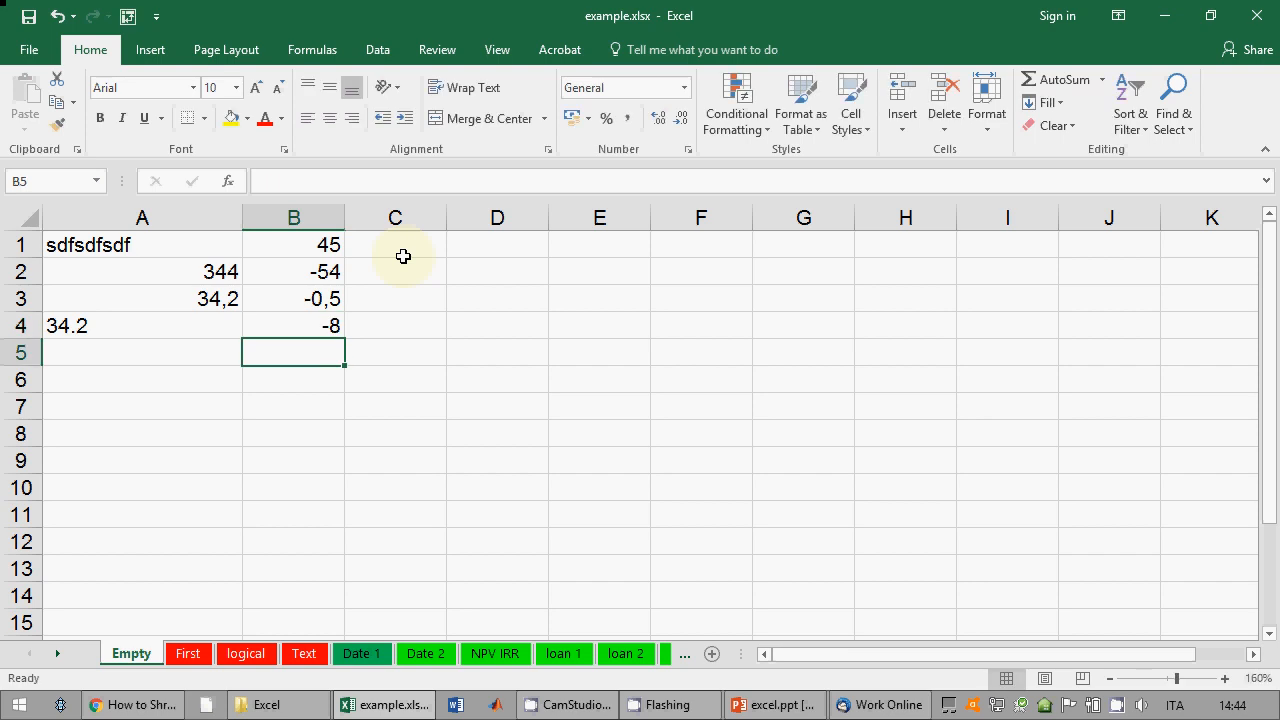
# Step: Go to C1 and type the amount 434€
pyautogui.press('Up')
pyautogui.press('Up')
pyautogui.press('Up')
pyautogui.press('Up')
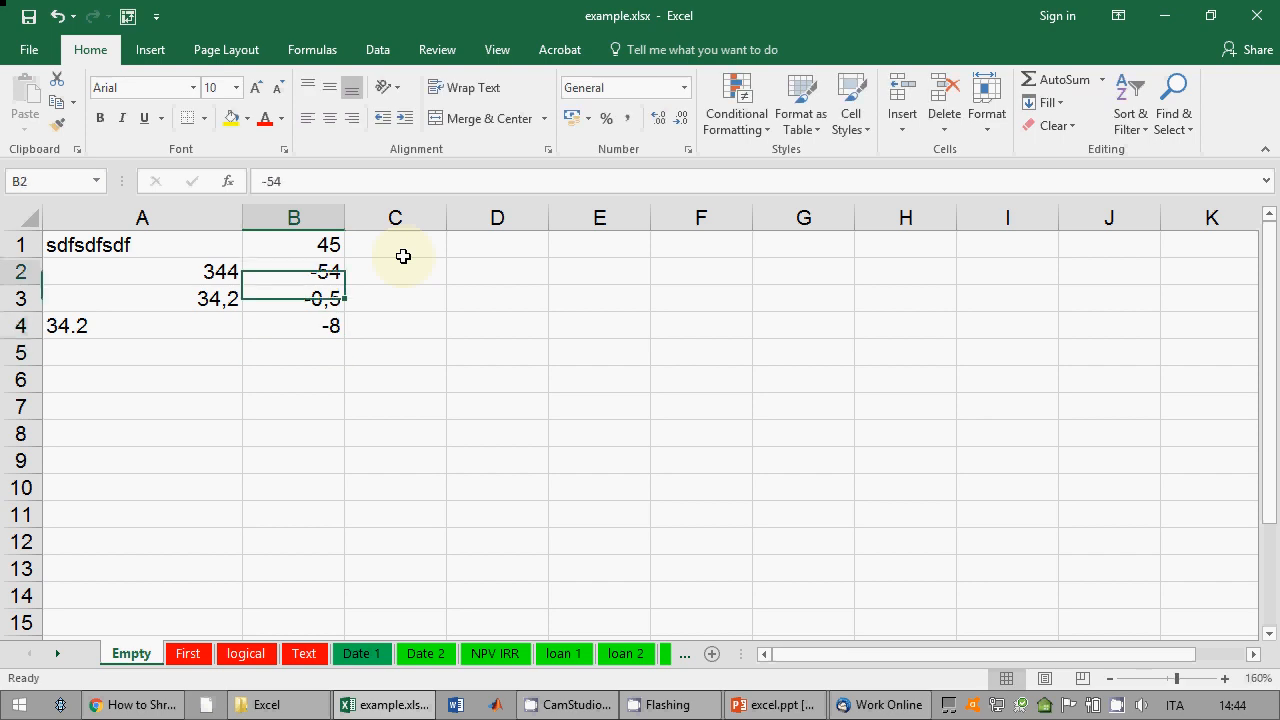
pyautogui.press('Right')
pyautogui.write('434')
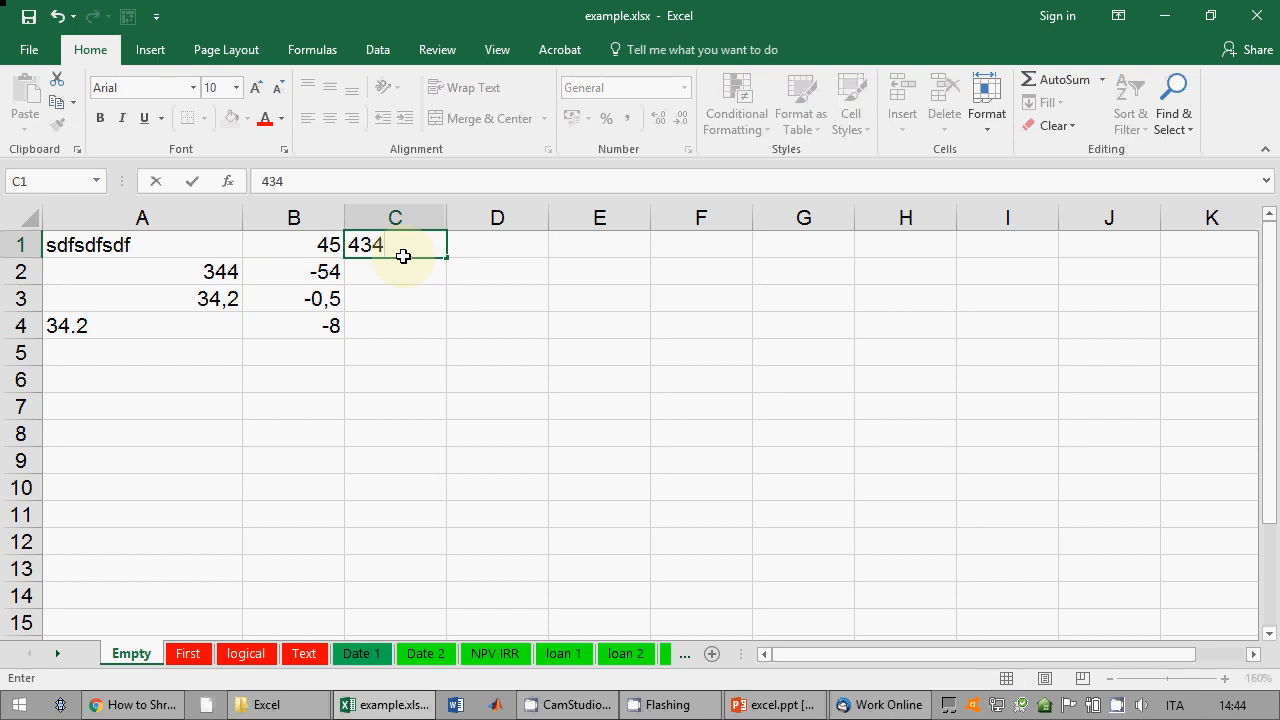
pyautogui.write('€')
# Step: Commit 434€ in C1, then enter € 423 in C2 and $ 534 in C3
pyautogui.press('Return')
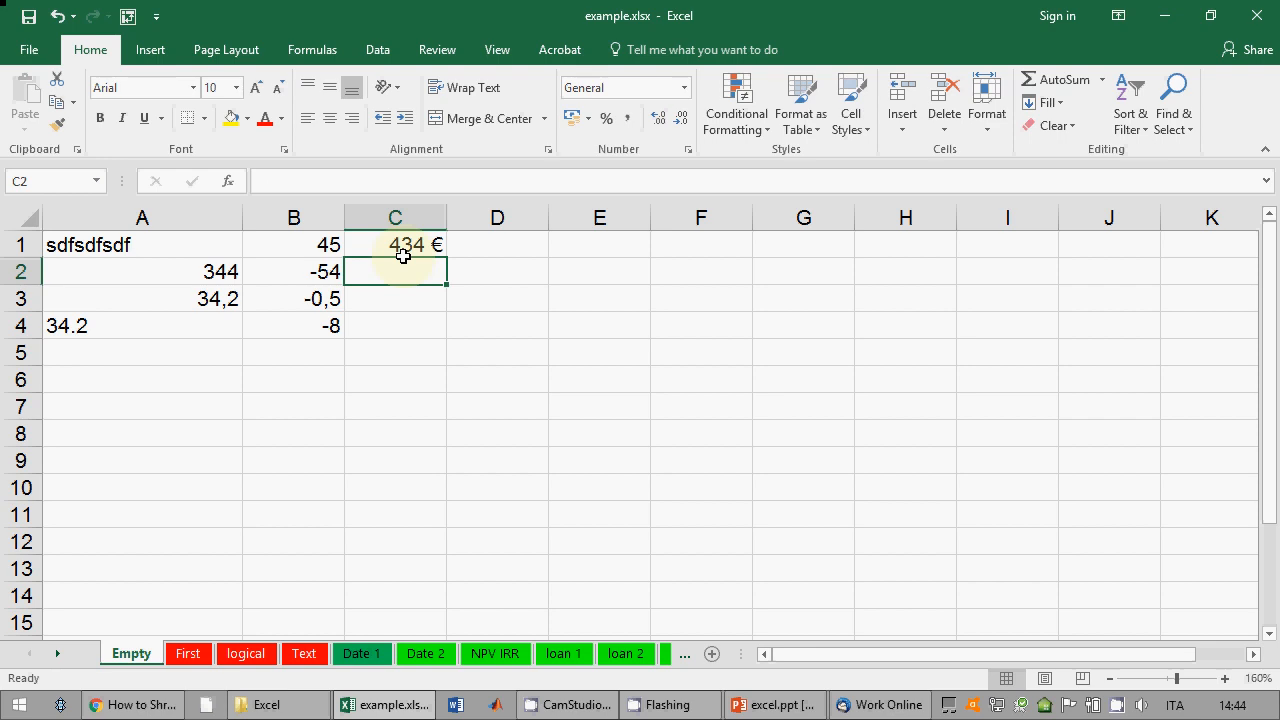
pyautogui.write('€ 423')
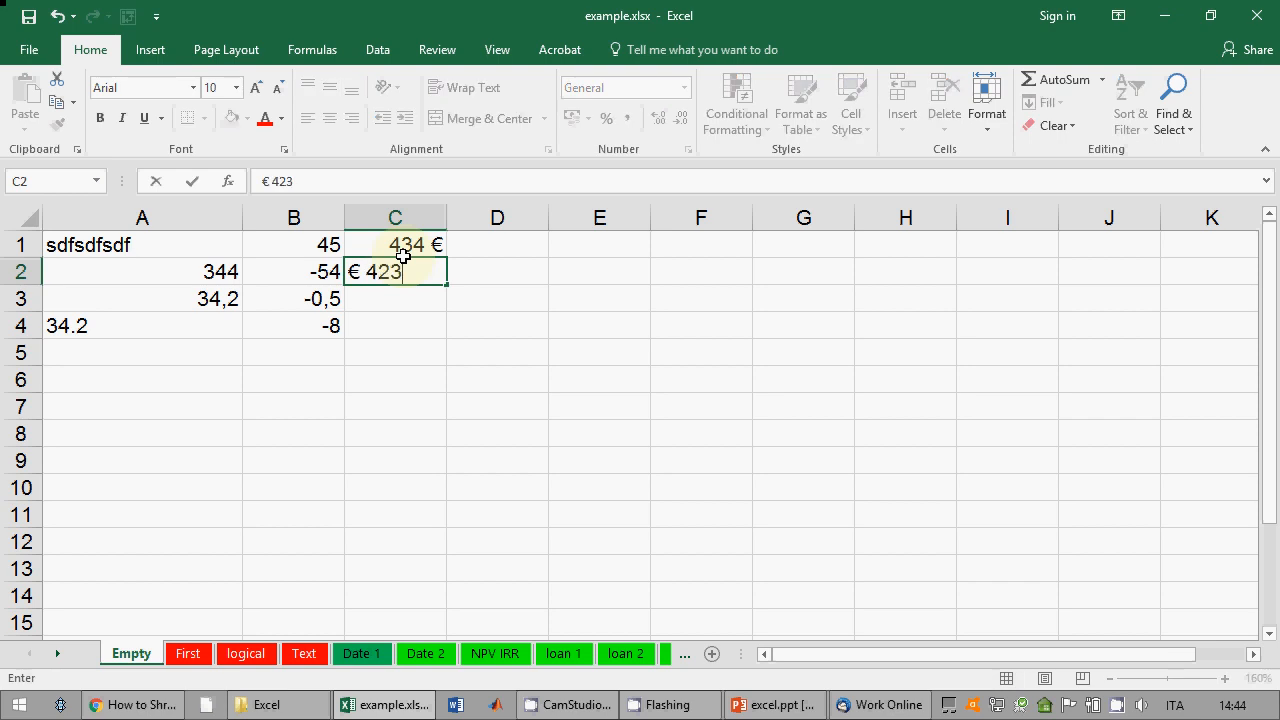
pyautogui.press('Return')
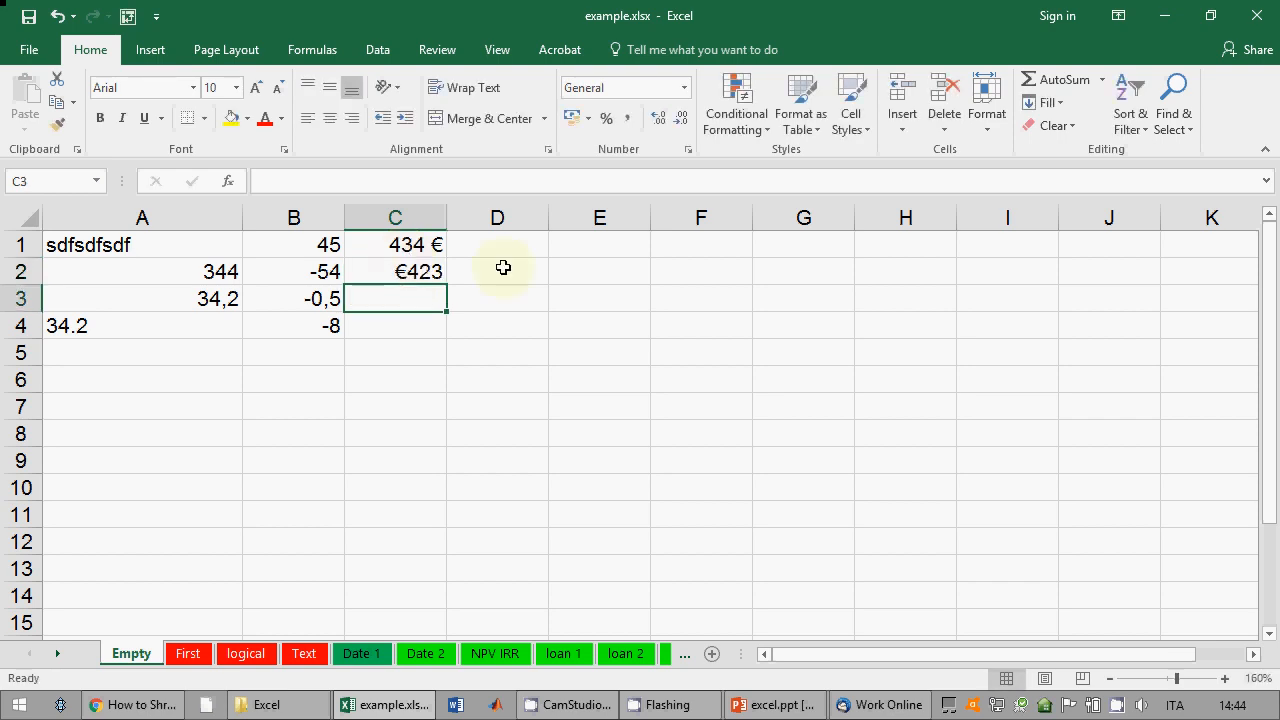
pyautogui.write('$ 534')
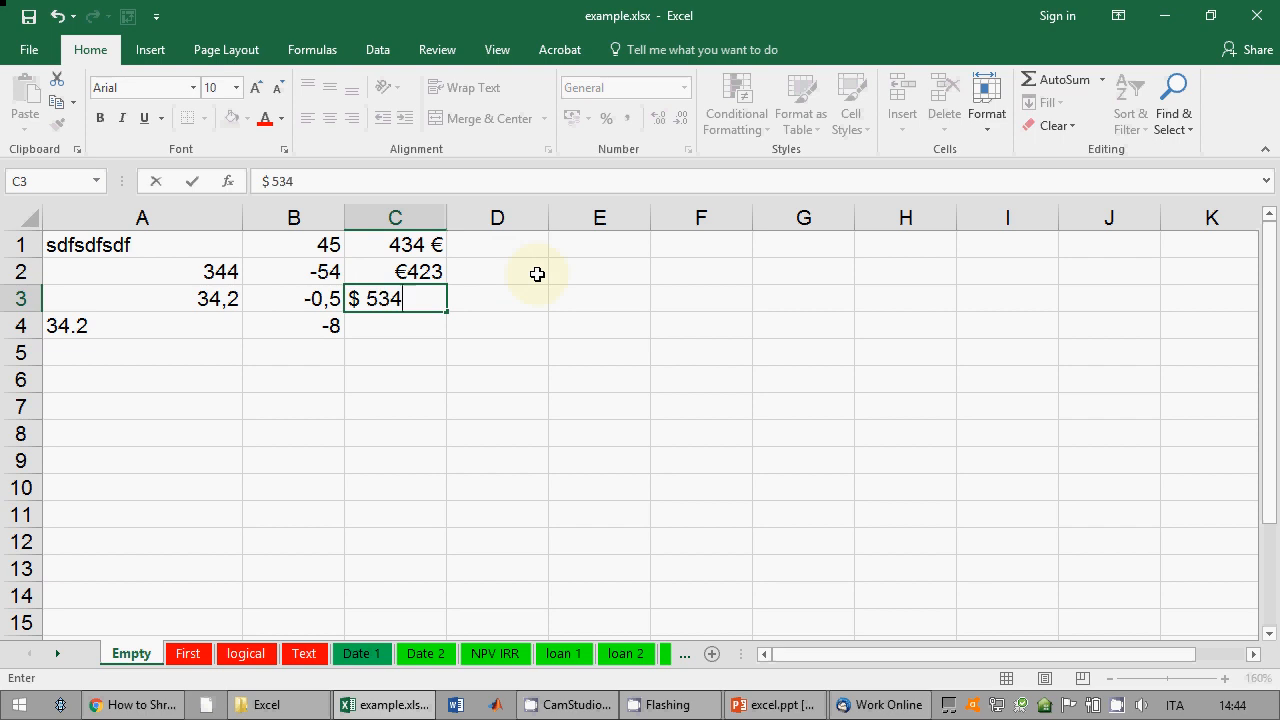
pyautogui.press('Return')
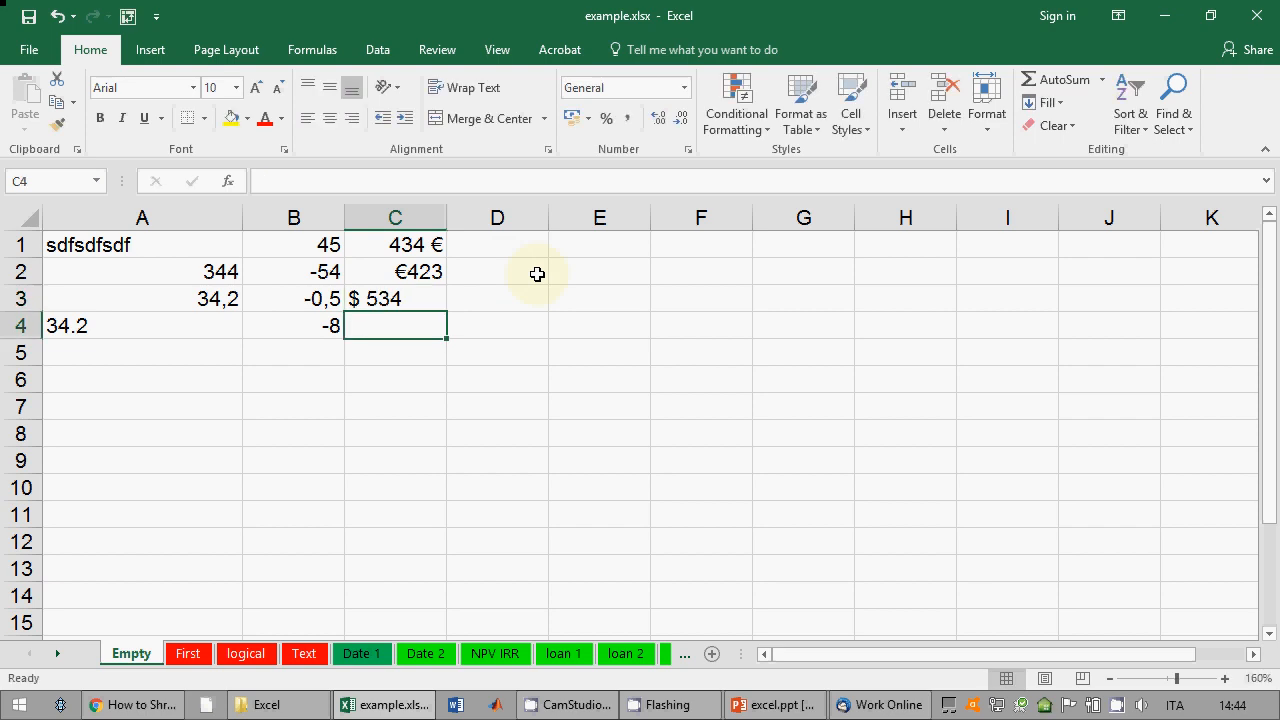
# Step: Fill D1:D3 with the rates 34%, 32% and % 32, ending at E1
pyautogui.press('Up')
pyautogui.press('Up')
pyautogui.press('Up')
pyautogui.press('Right')
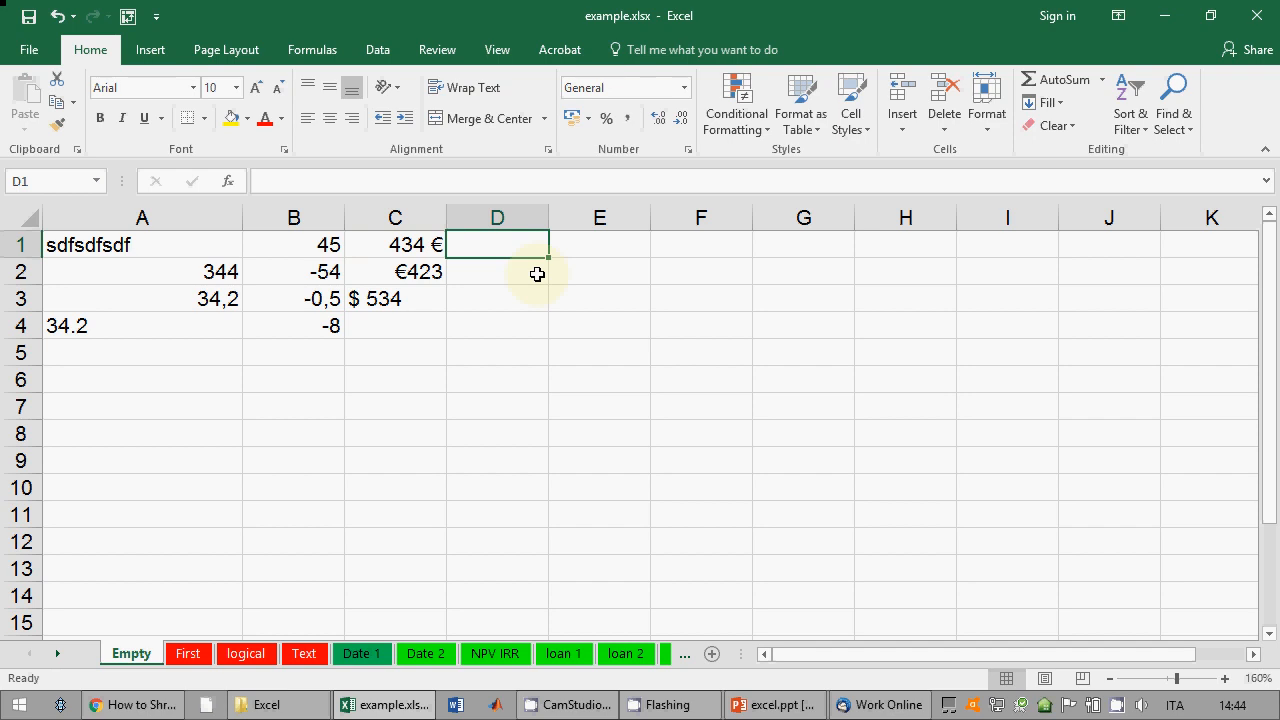
pyautogui.write('34%')
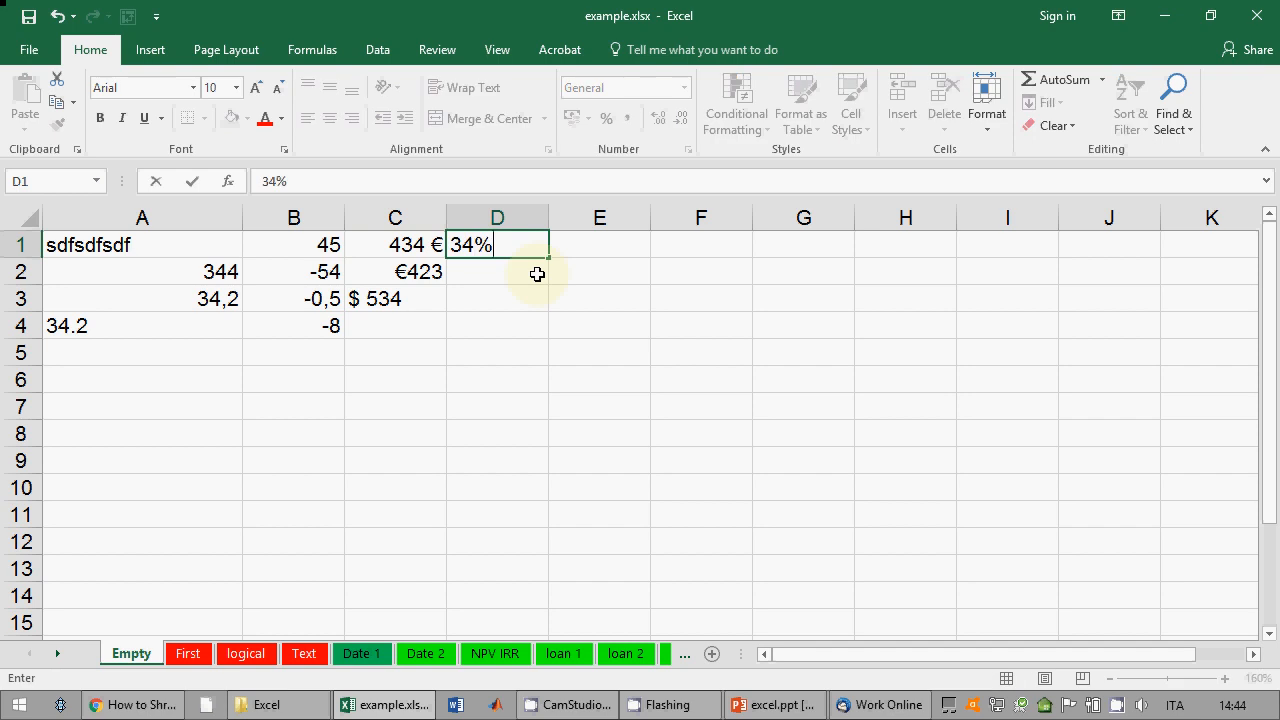
pyautogui.press('Return')
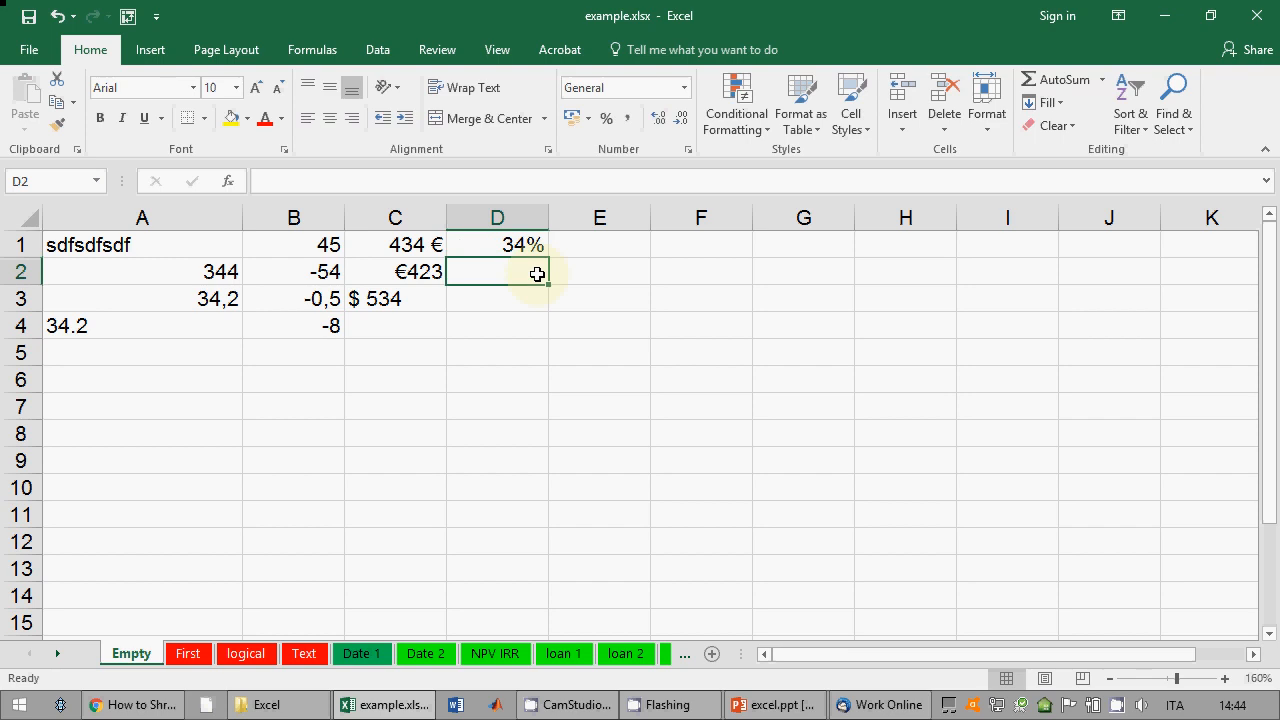
pyautogui.write('32%')
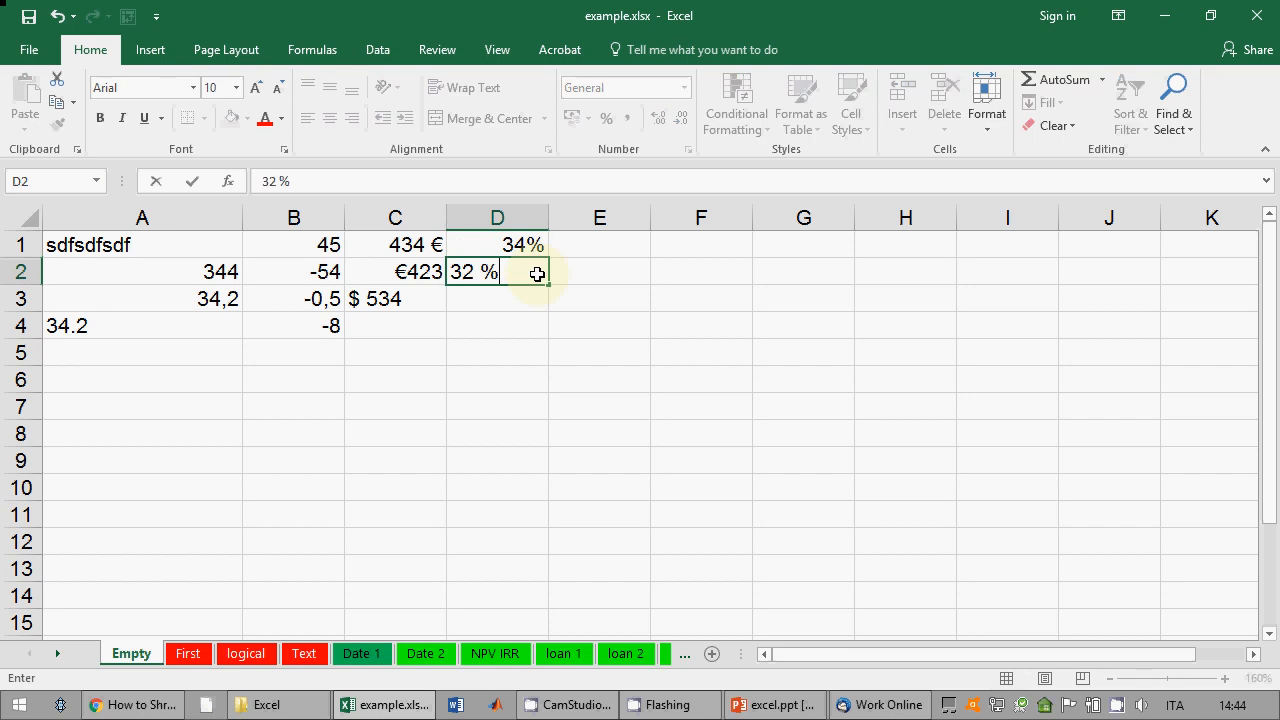
pyautogui.press('Return')
pyautogui.write('% 32')
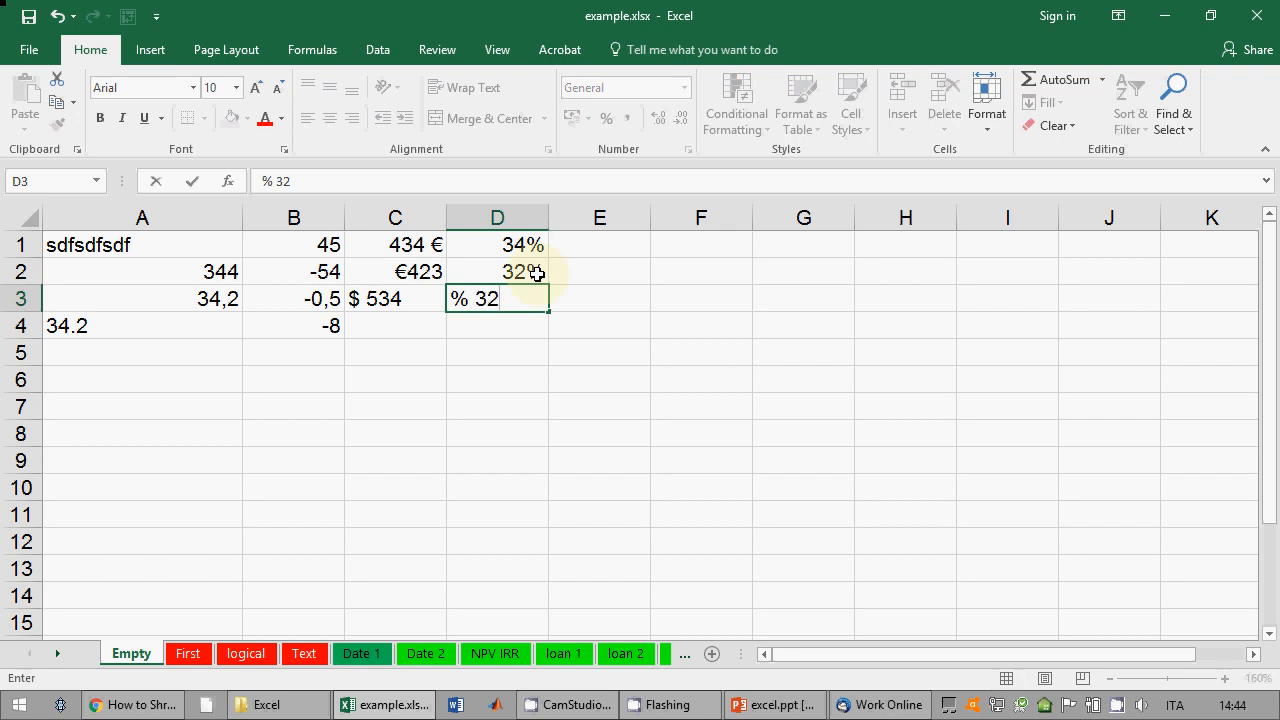
pyautogui.hotkey('ctrl', 'Return')
pyautogui.press('Return')
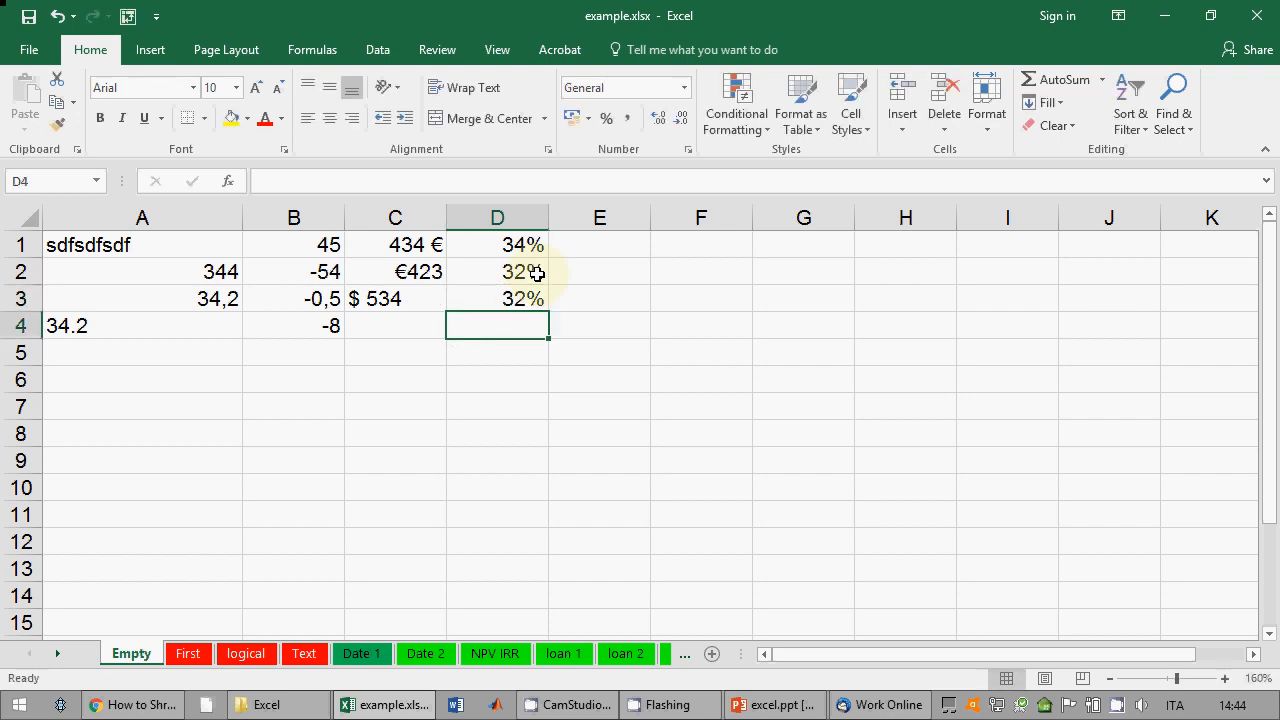
pyautogui.press('Up')
pyautogui.press('Up')
pyautogui.press('Up')
pyautogui.press('Right')
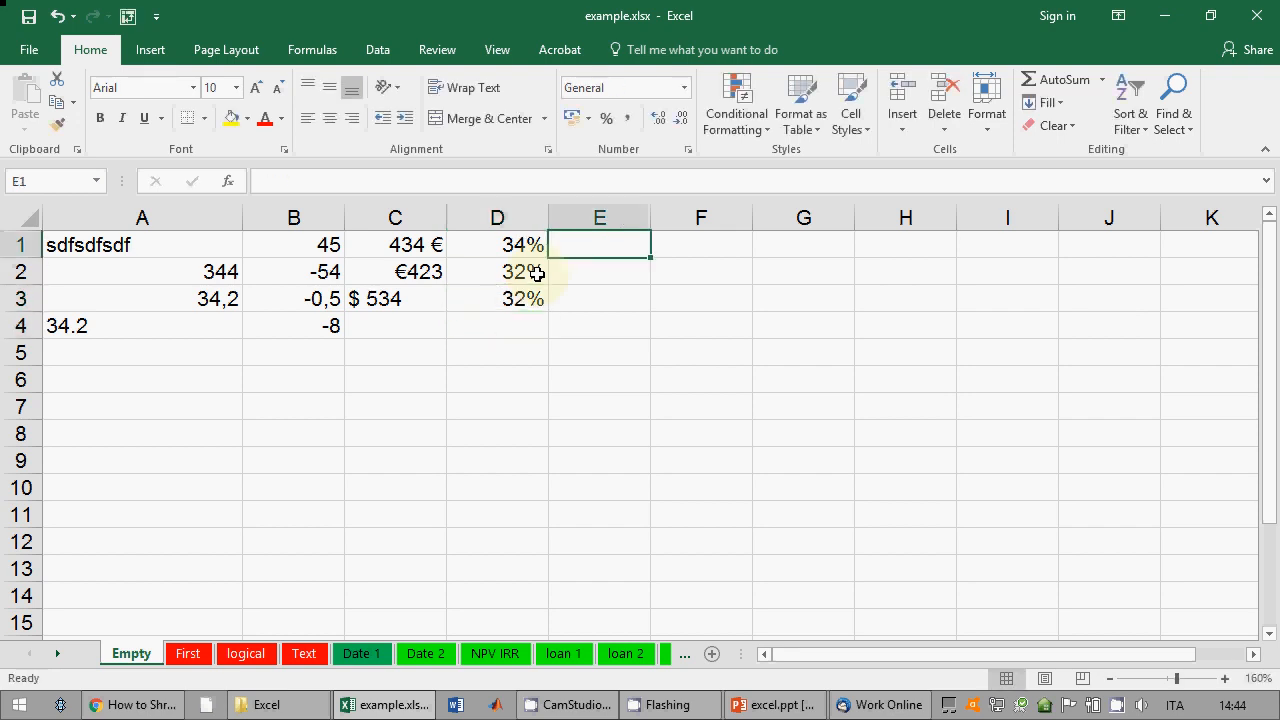
# Step: Widen column E and enter 3 jul 2019 in E1 and 3/7/2019 in E2
pyautogui.moveTo(650, 210); pyautogui.dragTo(702, 210)
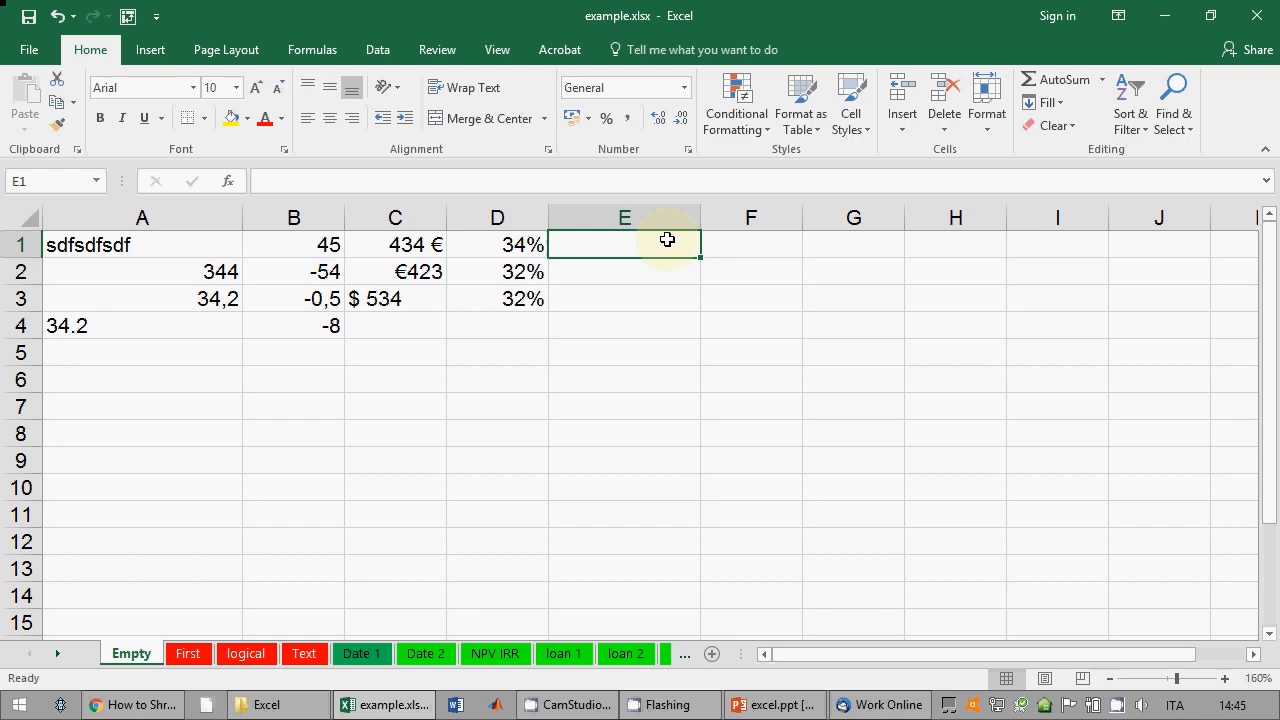
pyautogui.write('3 ju')
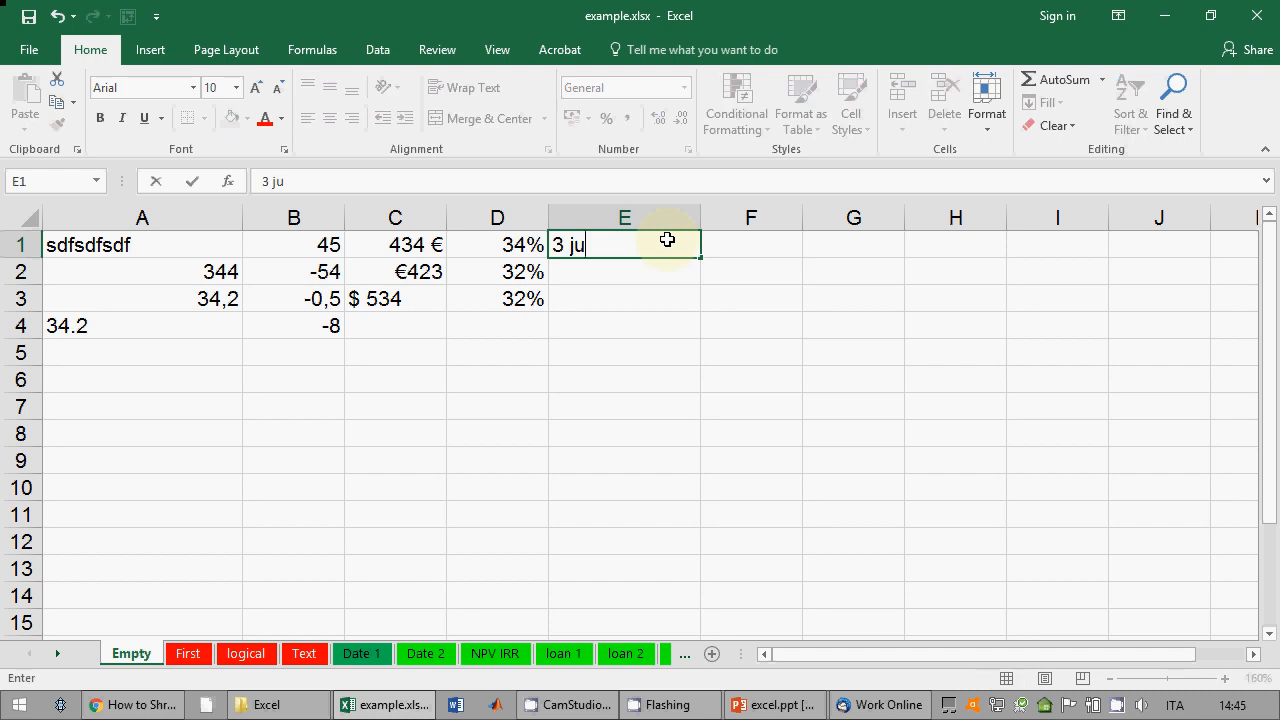
pyautogui.write('l 2019')
pyautogui.press('Return')
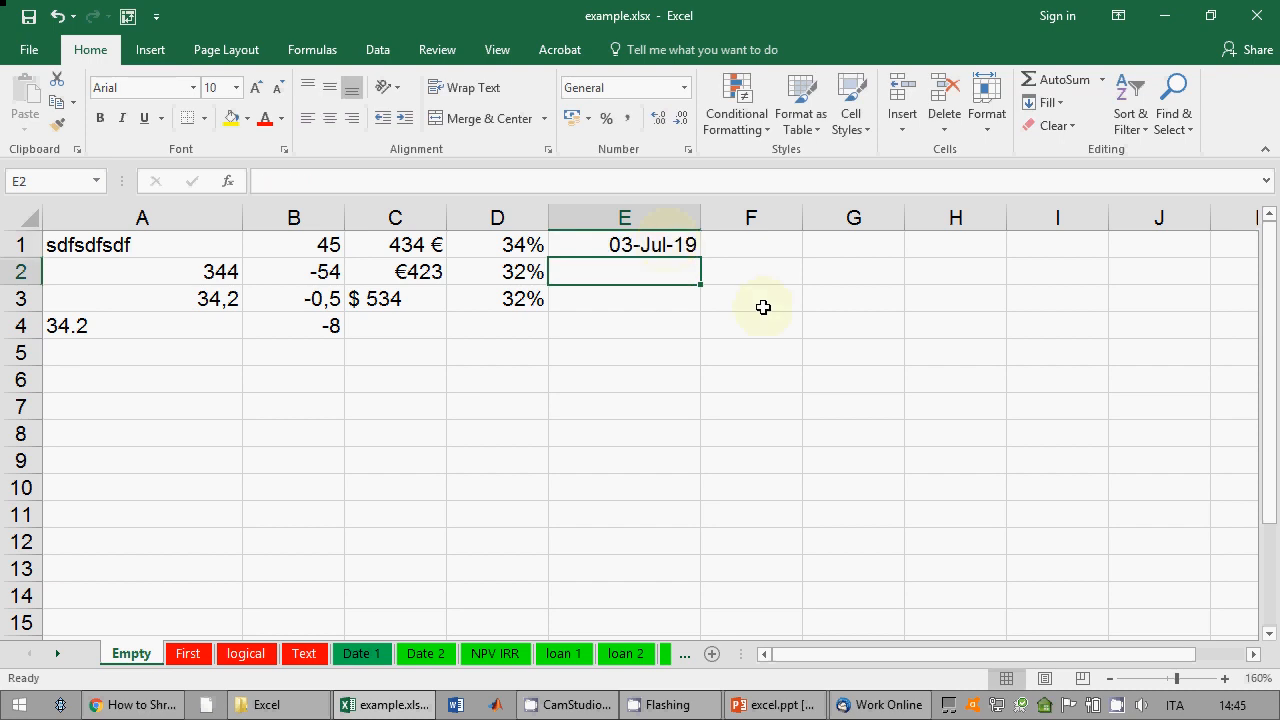
pyautogui.write('3/7/')
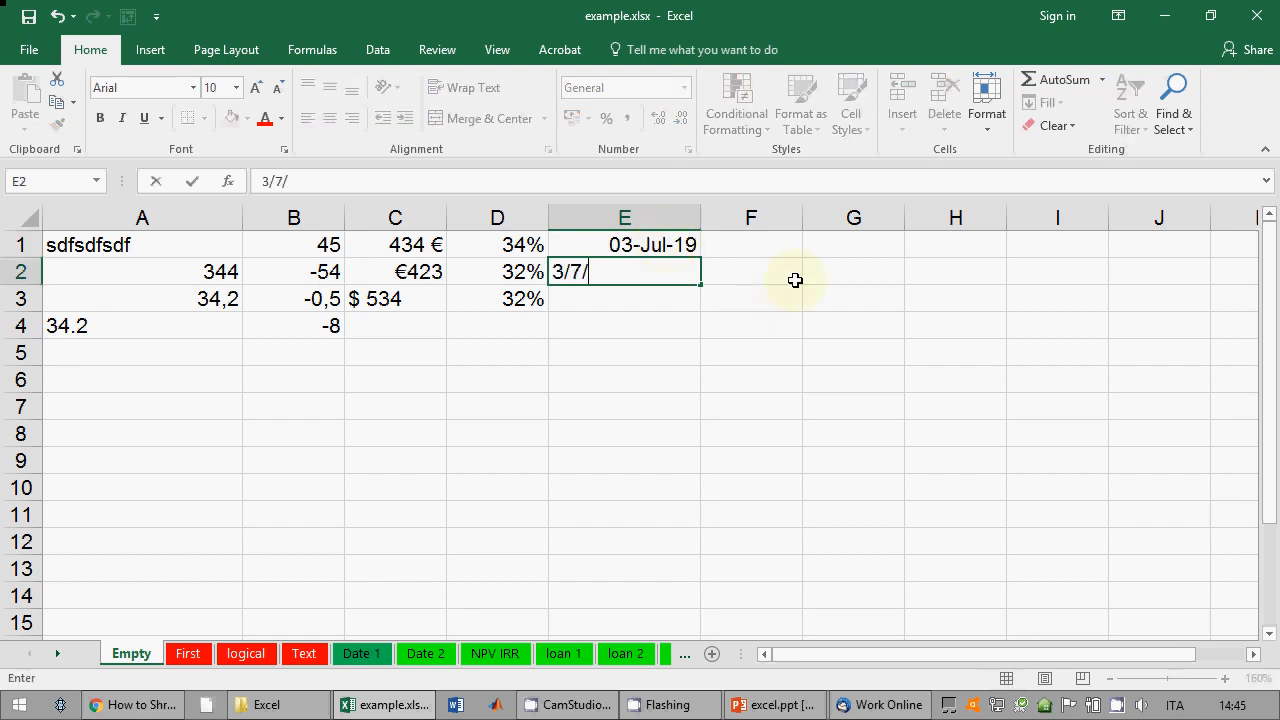
pyautogui.write('2019')
pyautogui.press('Return')
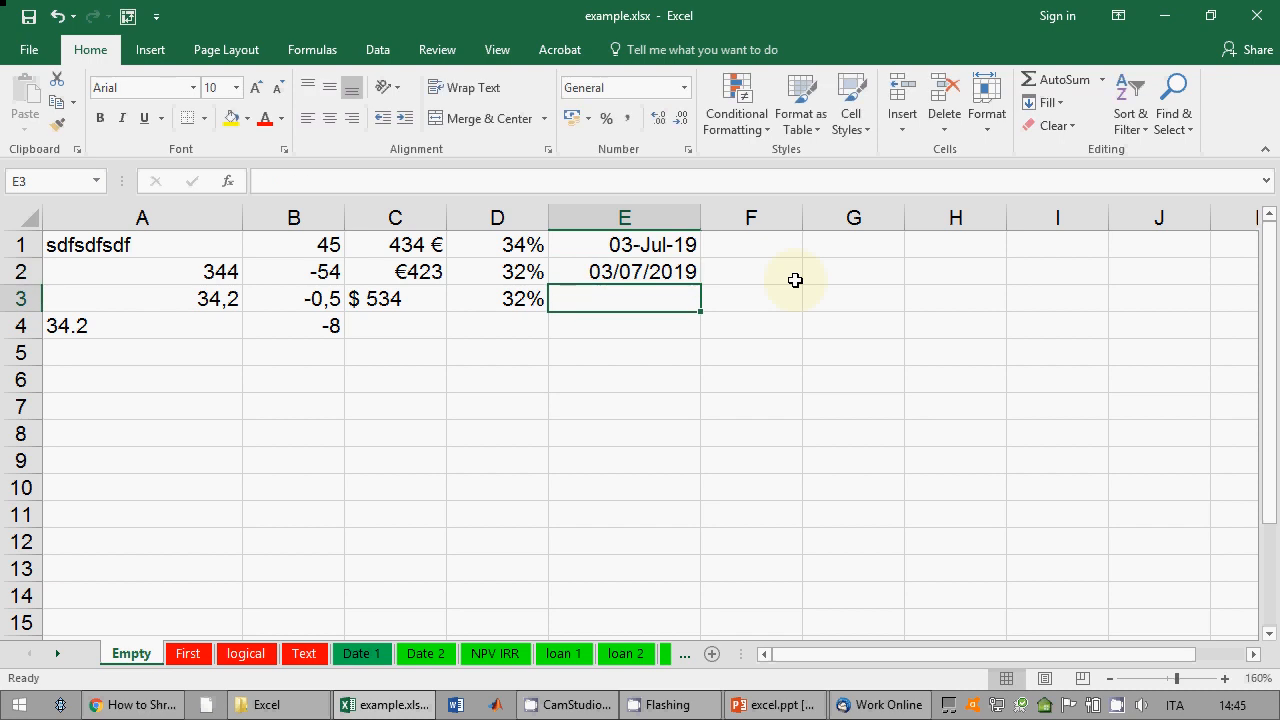
# Step: Compare the date formats of E1 (03-Jul-19) and E2 (03/07/2019)
pyautogui.press('Up')
pyautogui.press('Up')
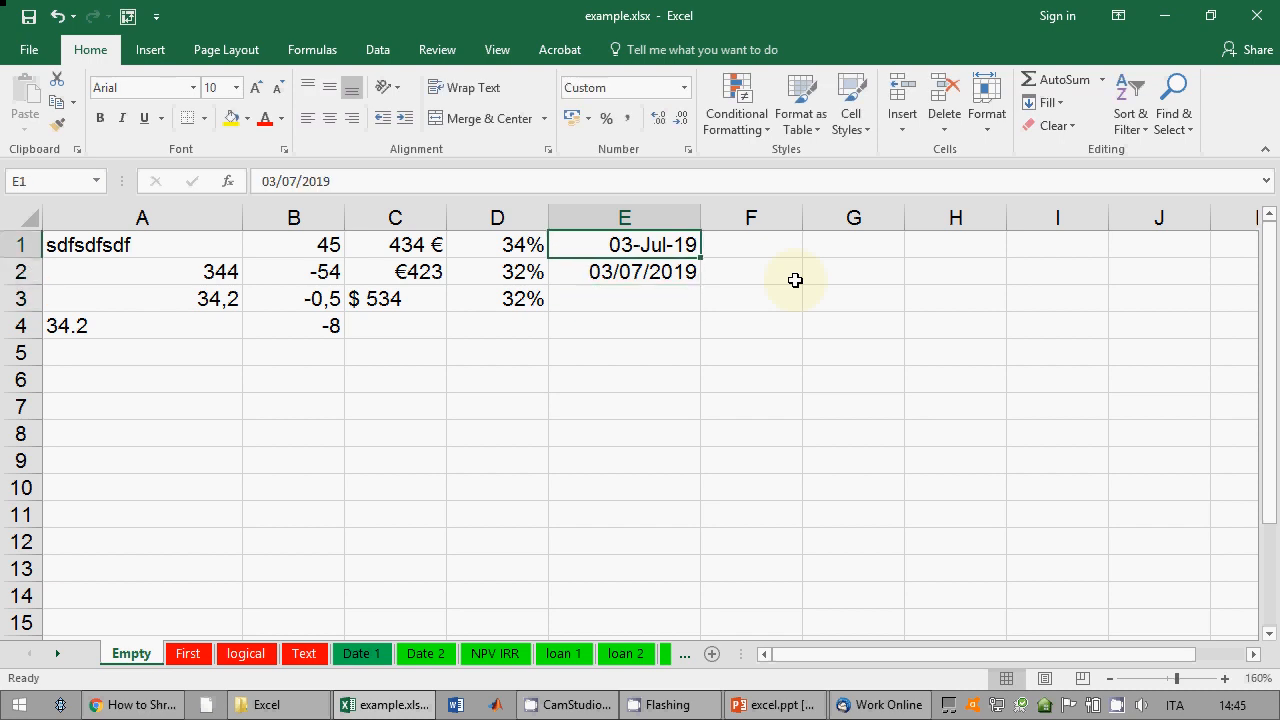
pyautogui.click(649, 272)
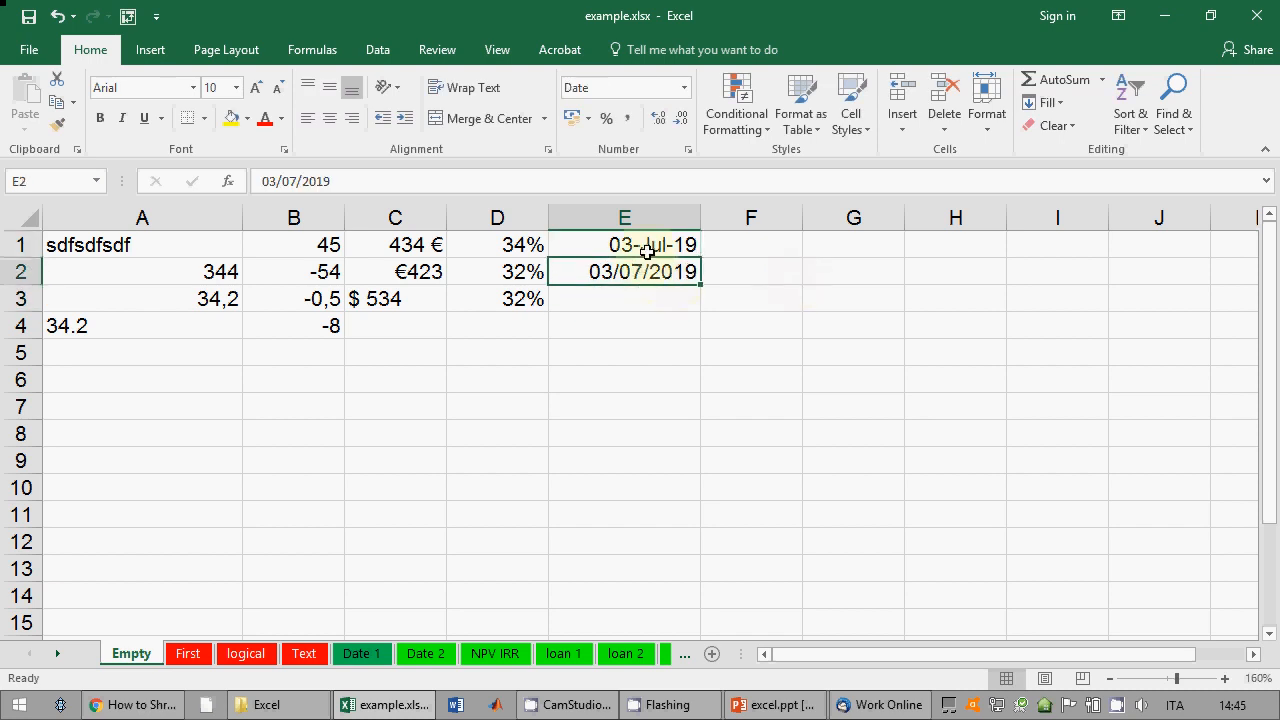
pyautogui.click(652, 244)
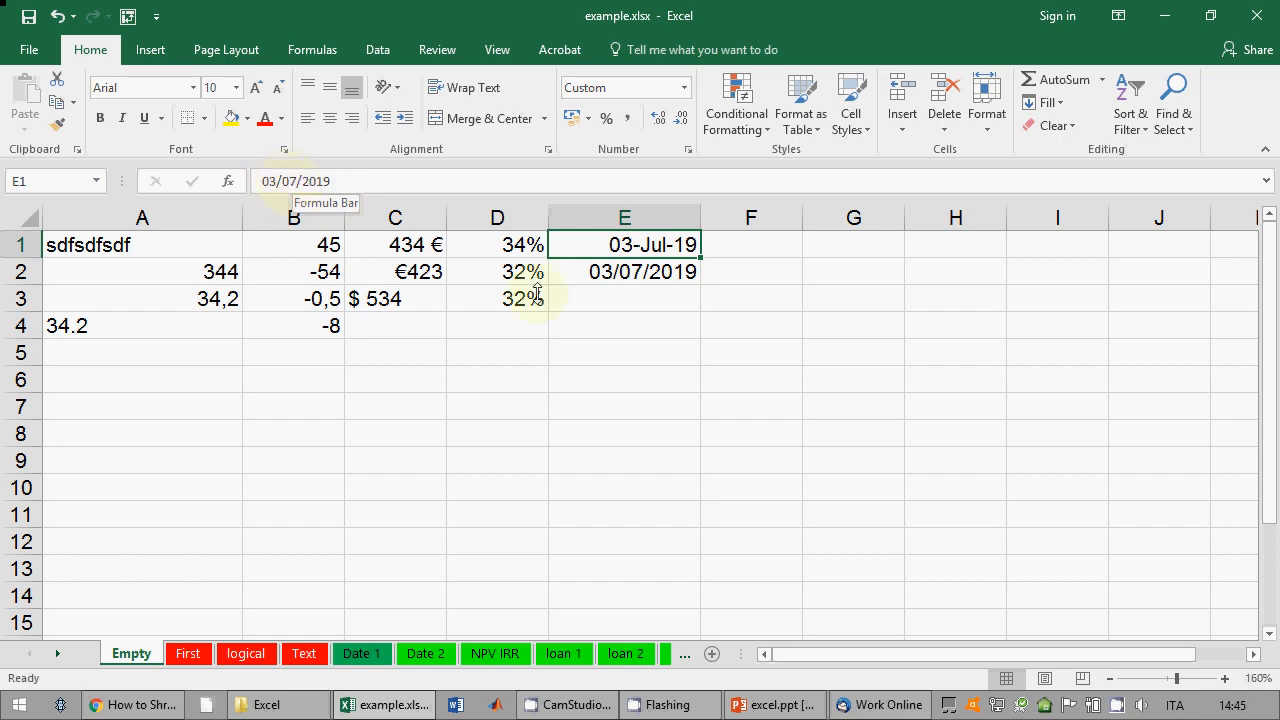
pyautogui.click(617, 302)
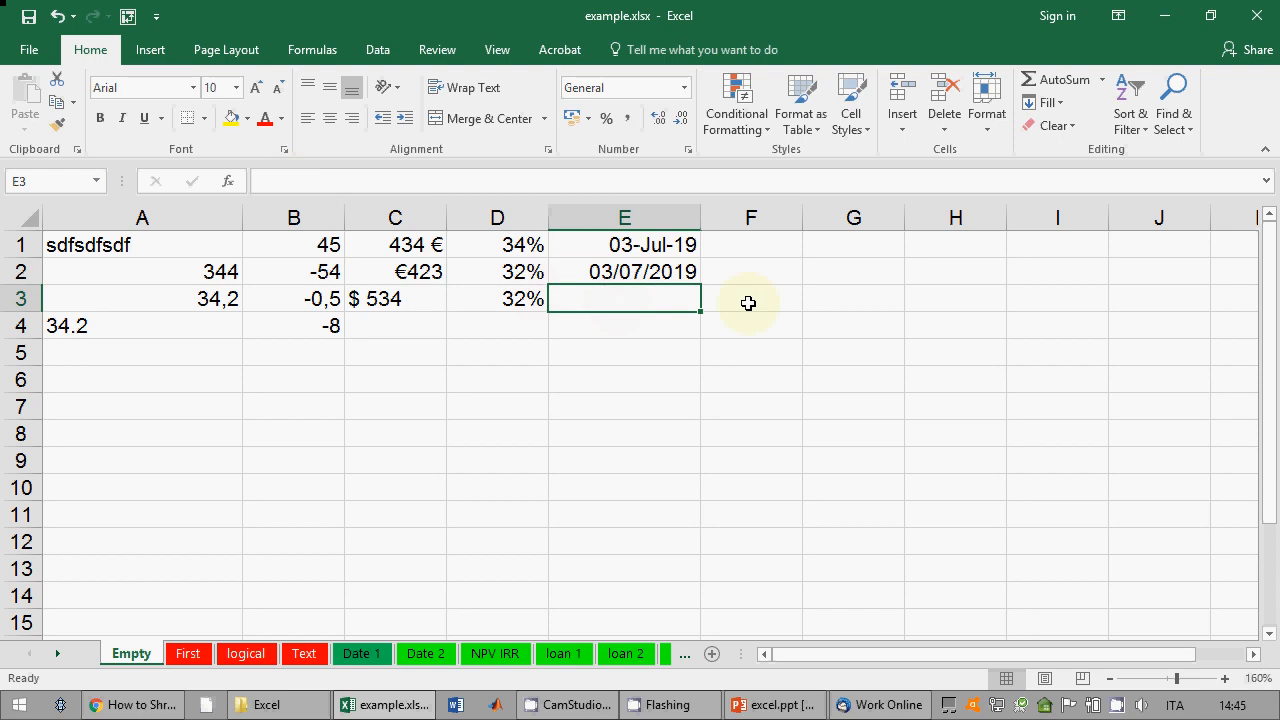
# Step: Enter 8/10/2012 in E3, 3-4-2016 in E4 and 2.4.2015 in E5
pyautogui.write('8/10')
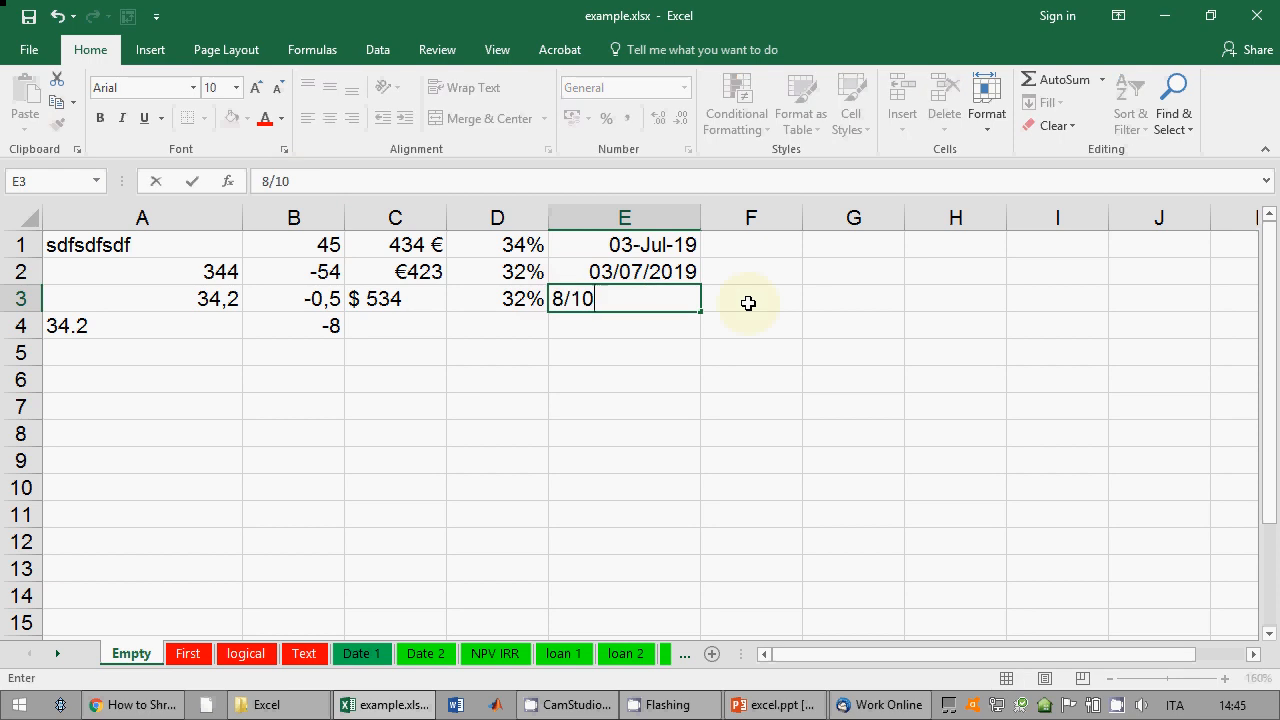
pyautogui.write('/2012')
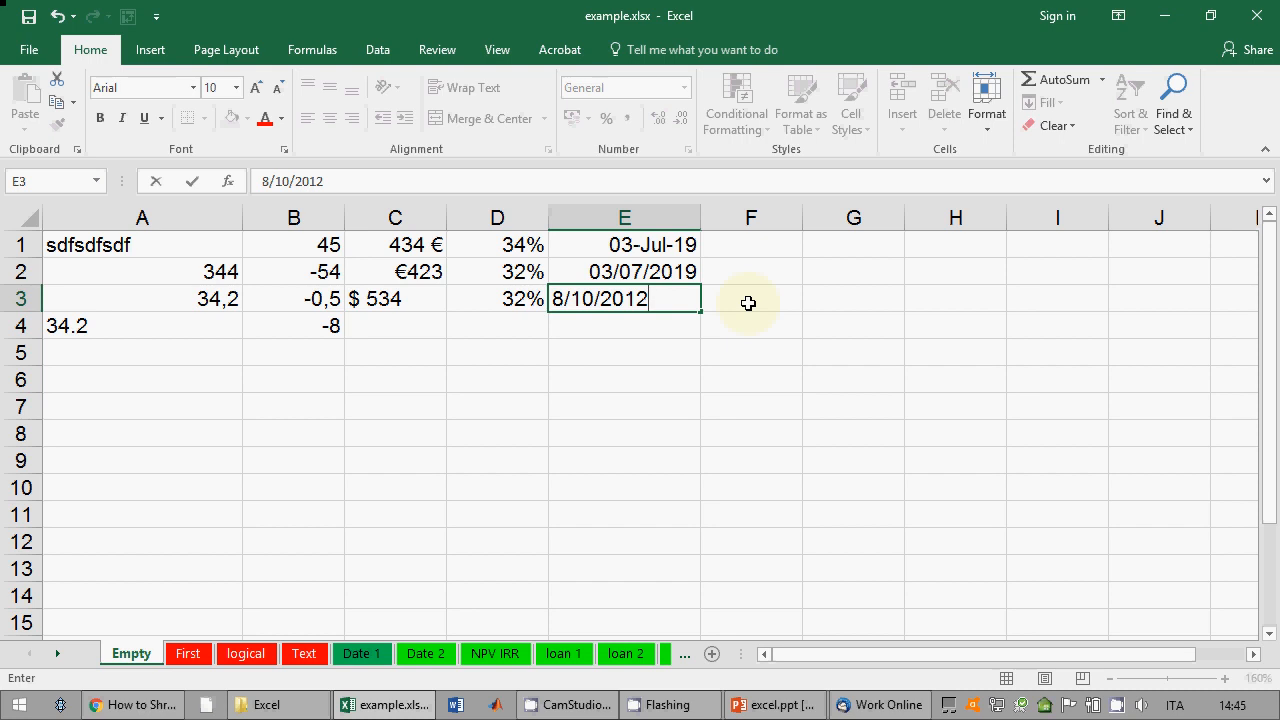
pyautogui.press('Return')
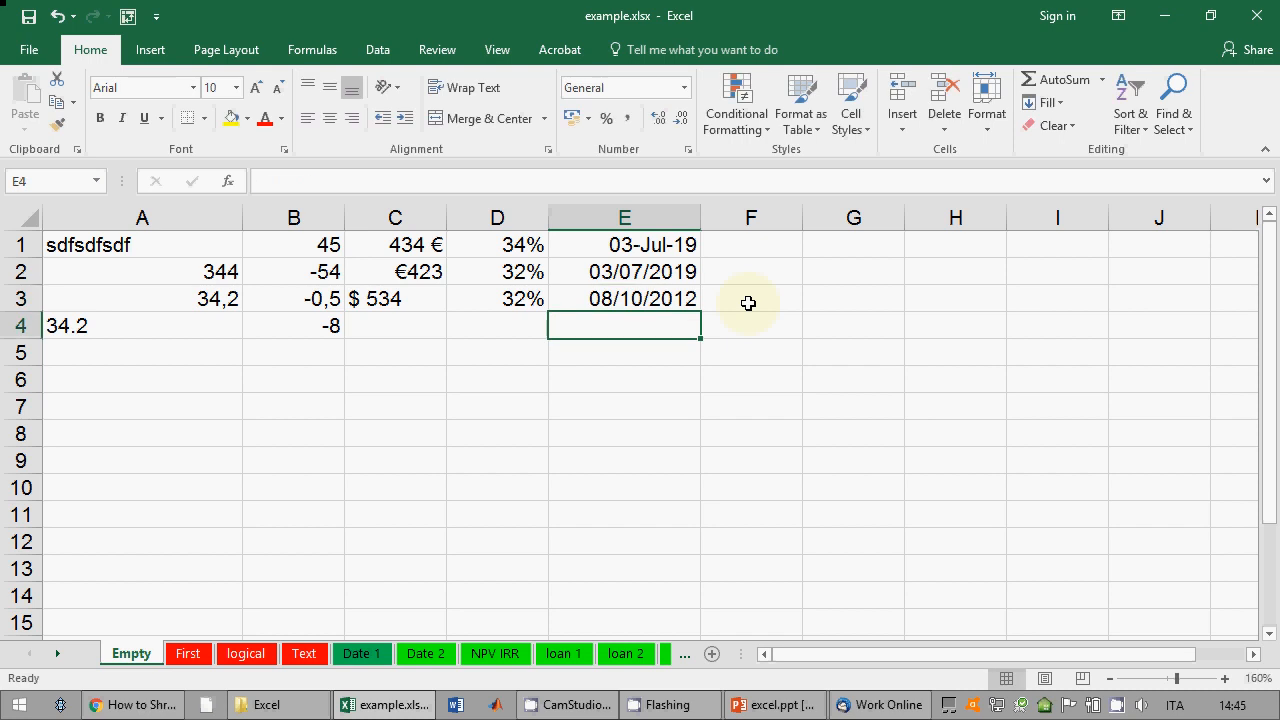
pyautogui.write('3-4-')
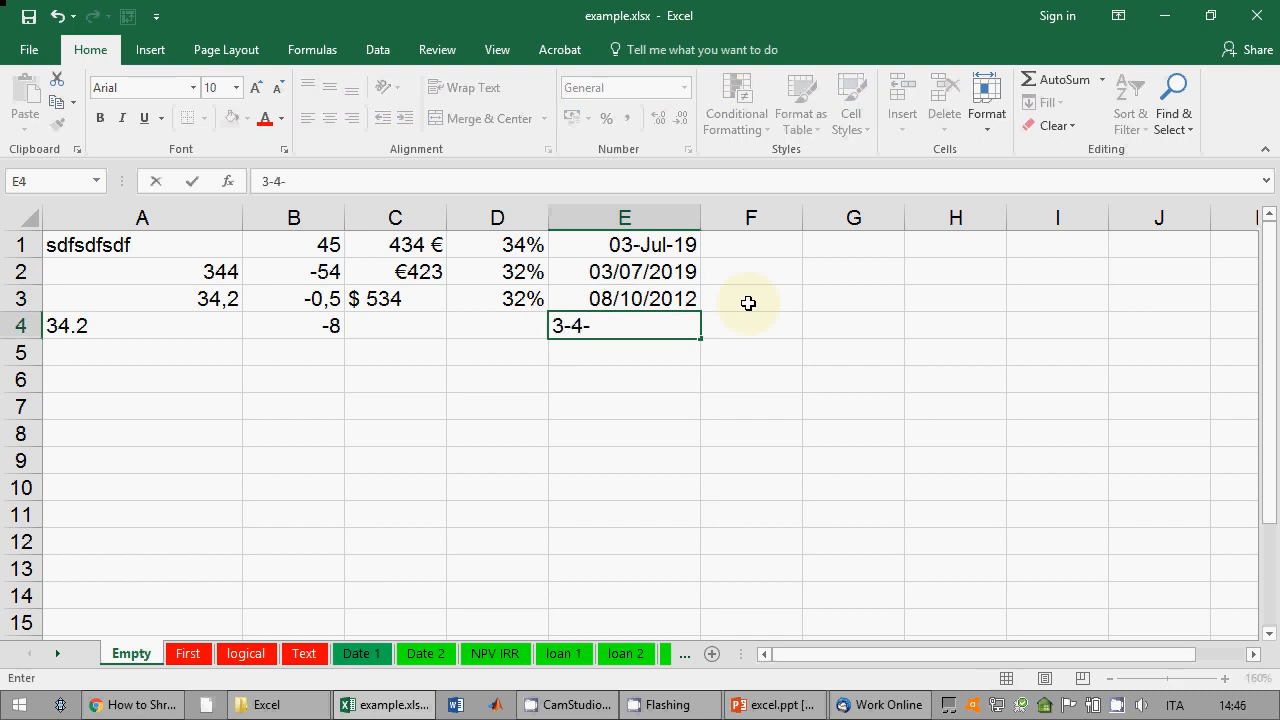
pyautogui.write('2016')
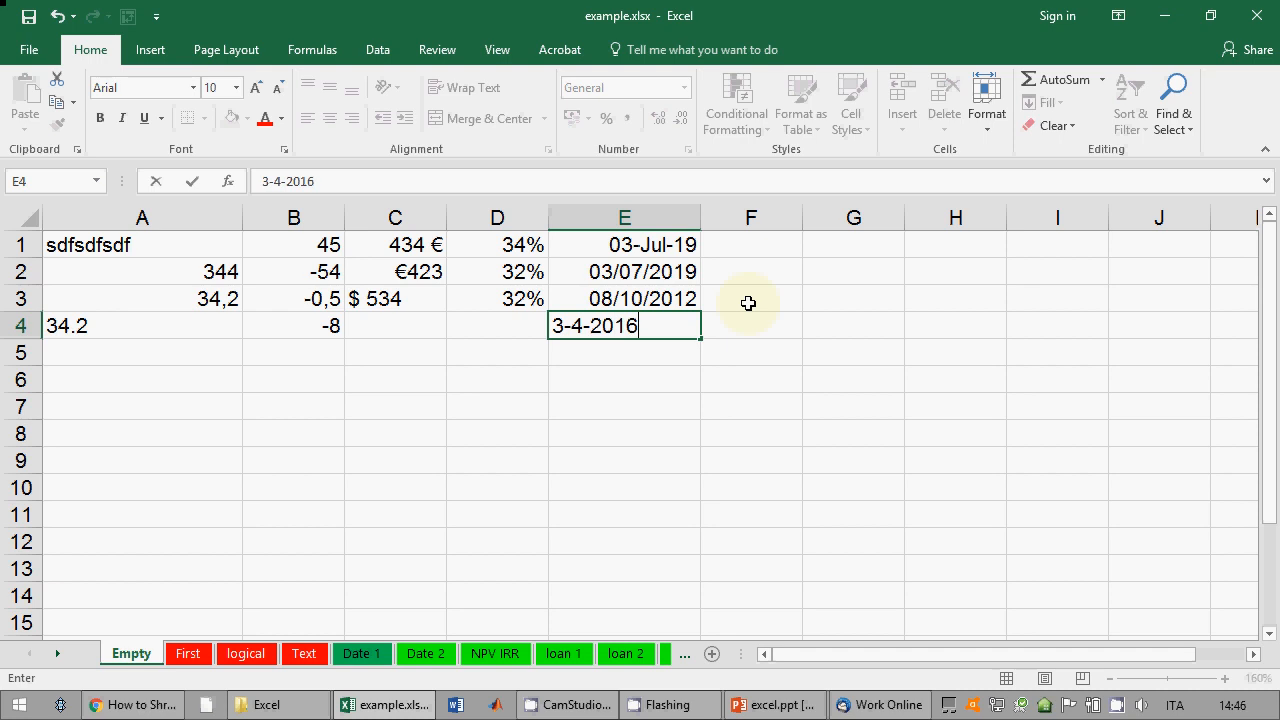
pyautogui.press('Return')
pyautogui.press('Up')
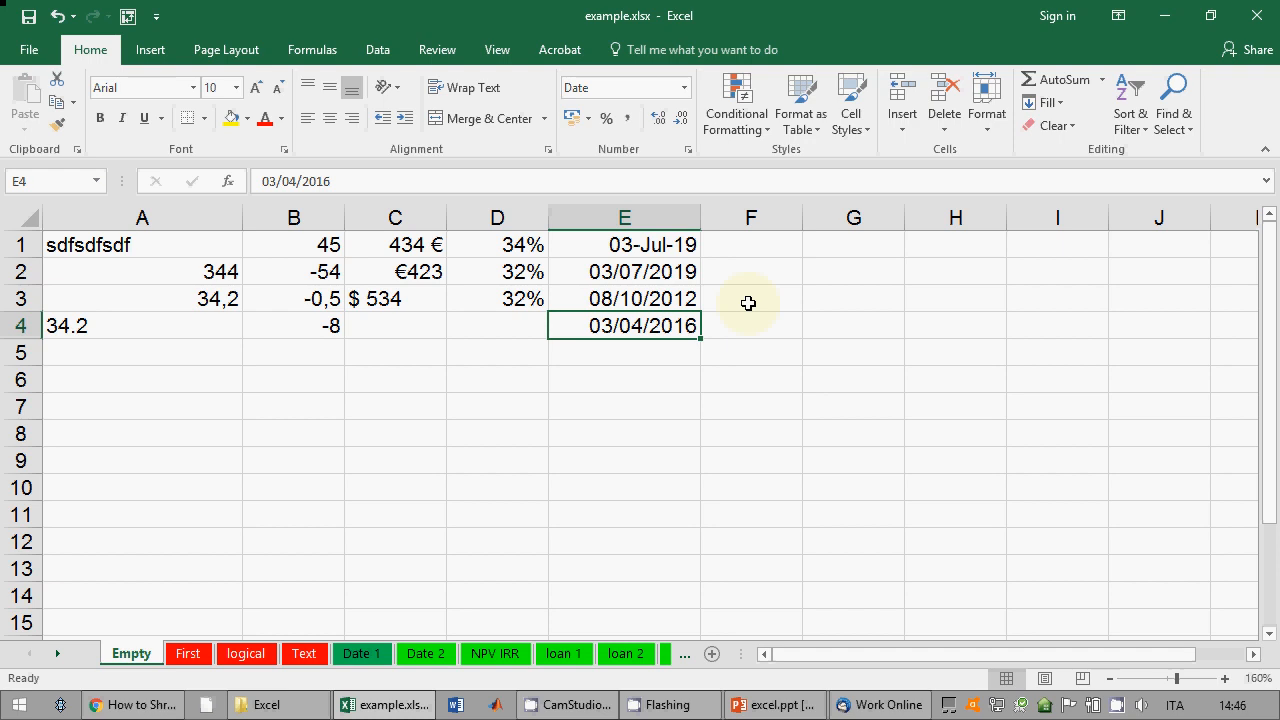
pyautogui.press('Down')
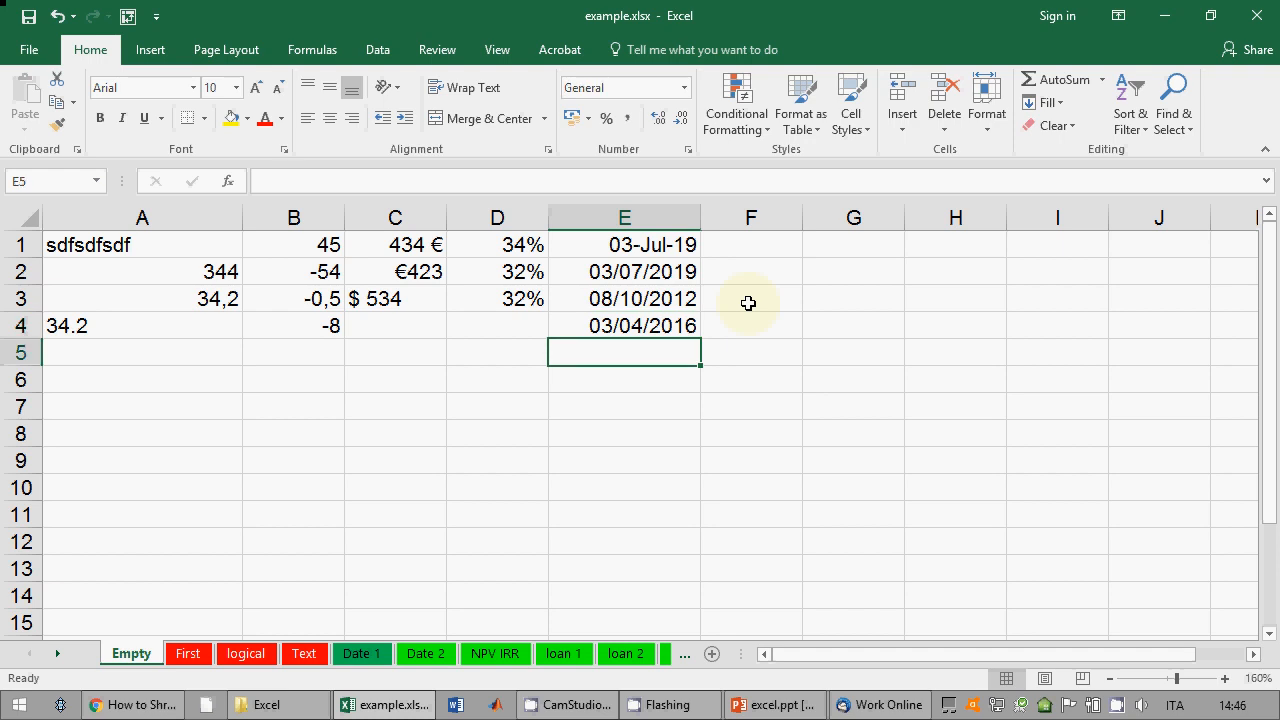
pyautogui.write('2.45.')
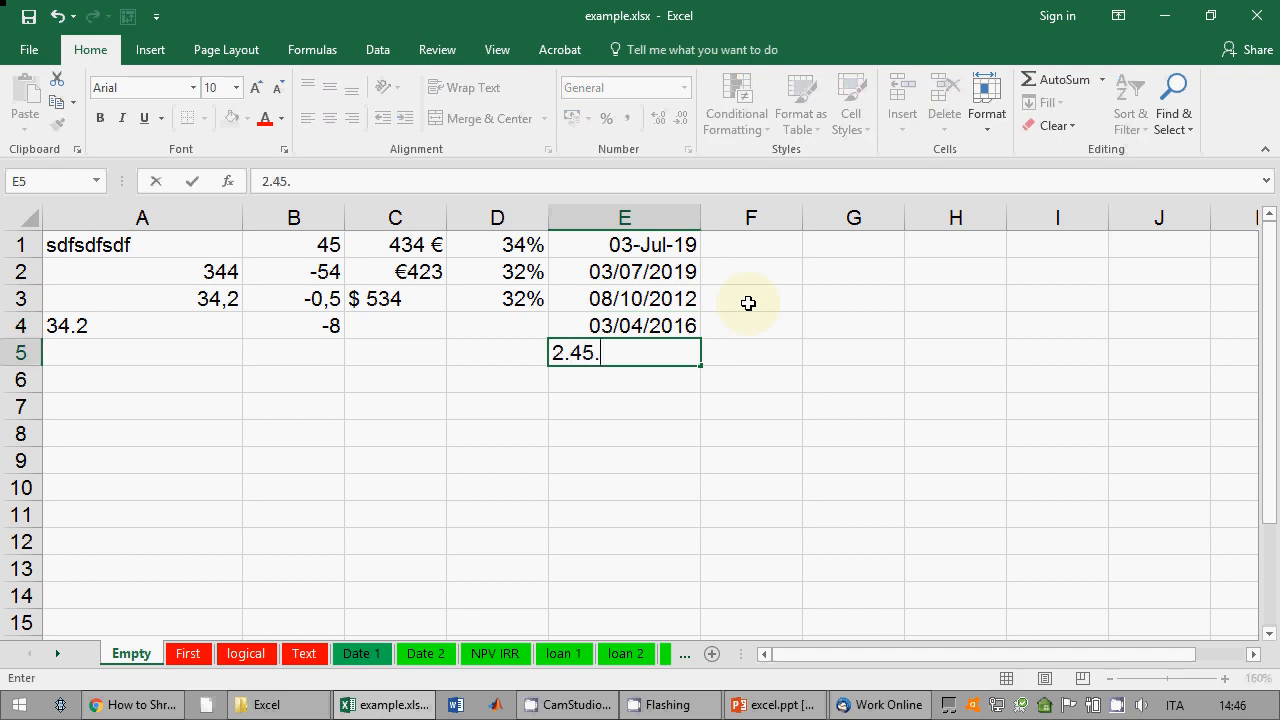
pyautogui.press('BackSpace')
pyautogui.press('BackSpace')
pyautogui.write('.2015')
pyautogui.press('Return')
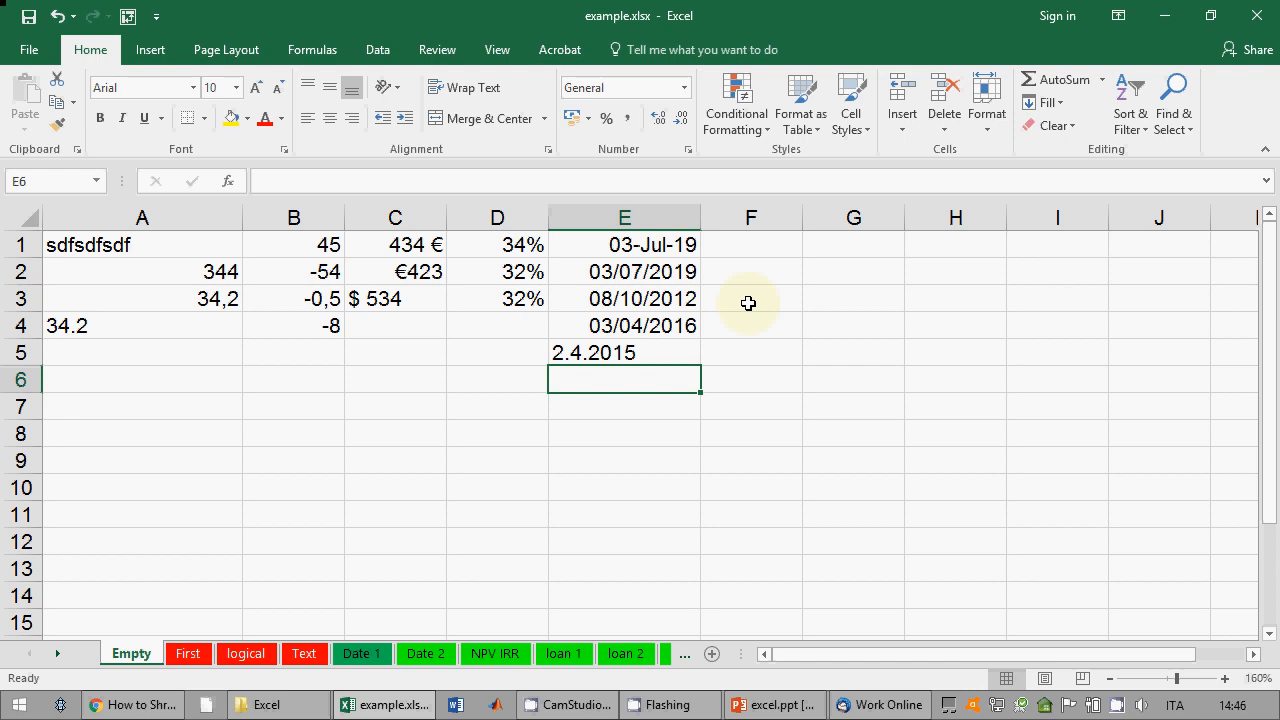
# Step: Enter Jul 19 in E6 and 19 Jul in E7, then inspect their stored dates
pyautogui.write('Jul 19')
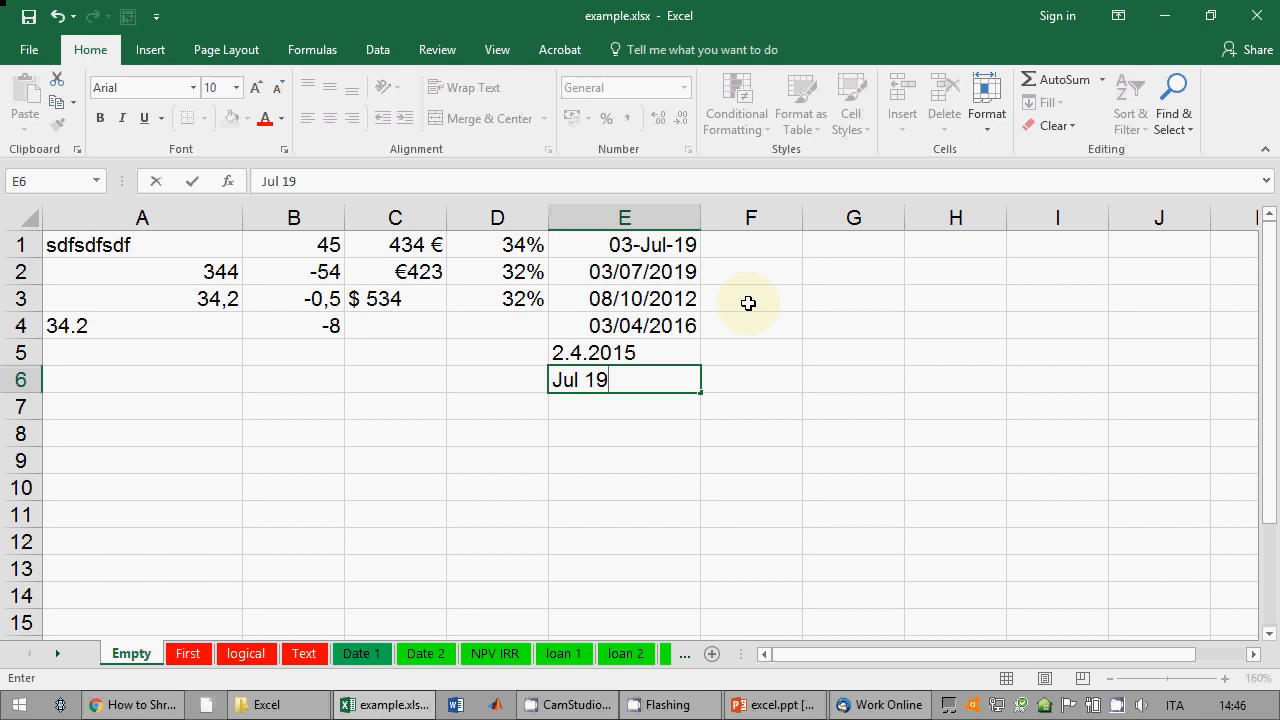
pyautogui.press('Return')
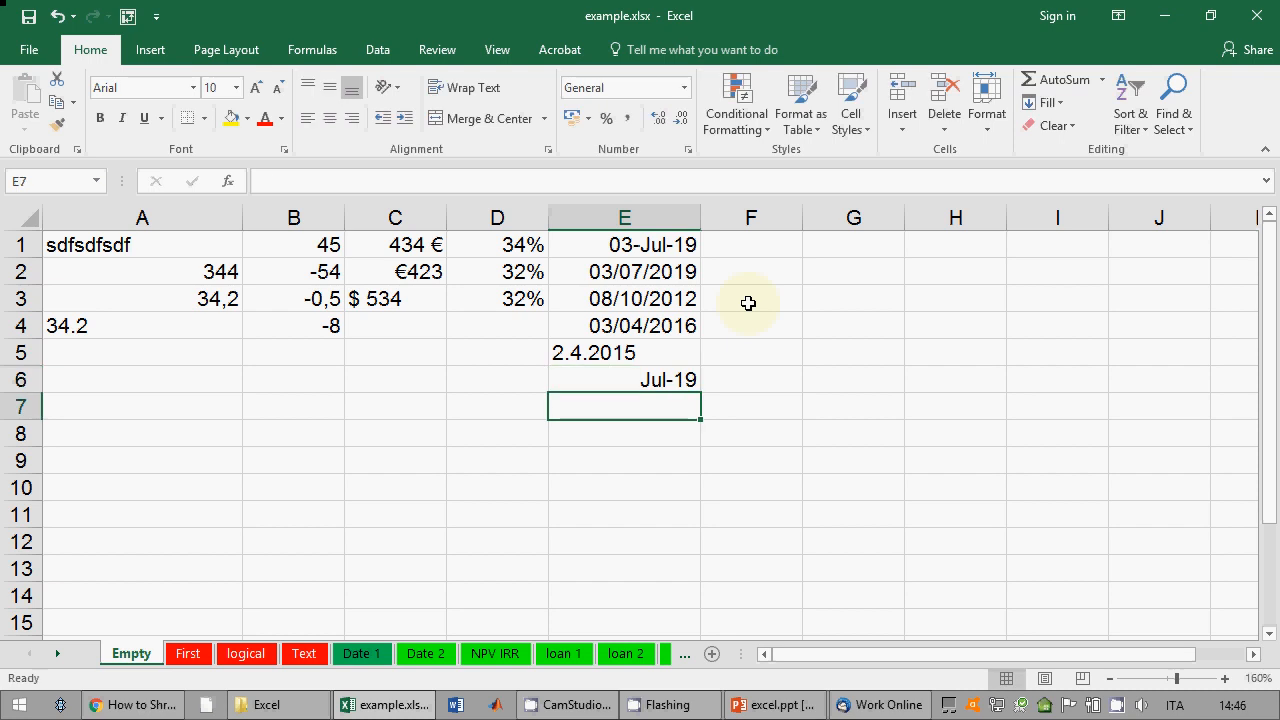
pyautogui.press('Up')
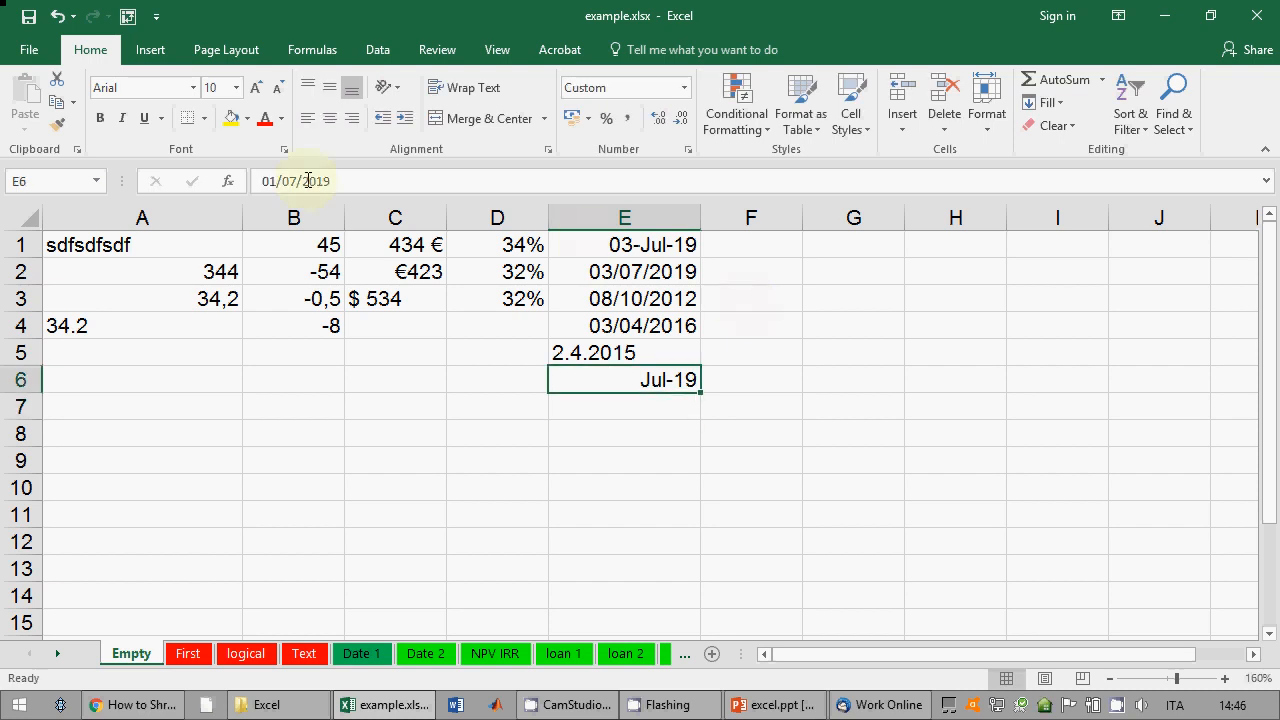
pyautogui.click(580, 405)
pyautogui.write('19')
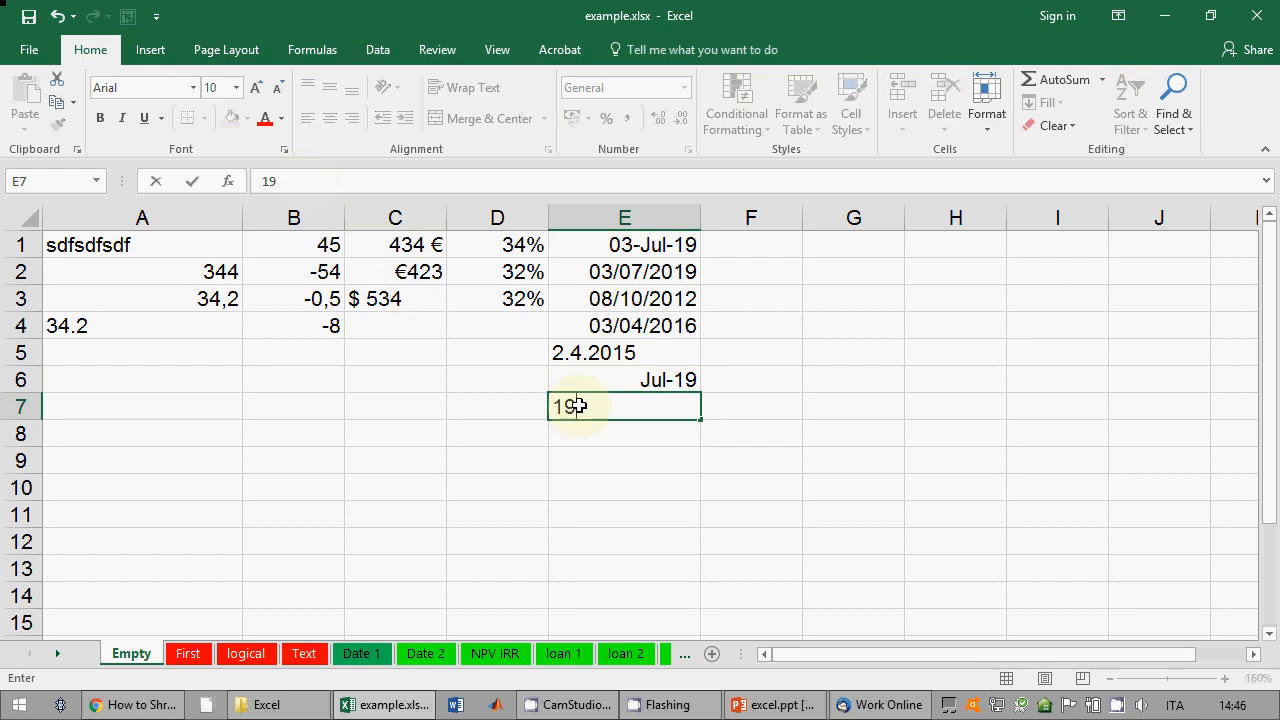
pyautogui.write(' Jul')
pyautogui.press('Return')
pyautogui.click(579, 405)
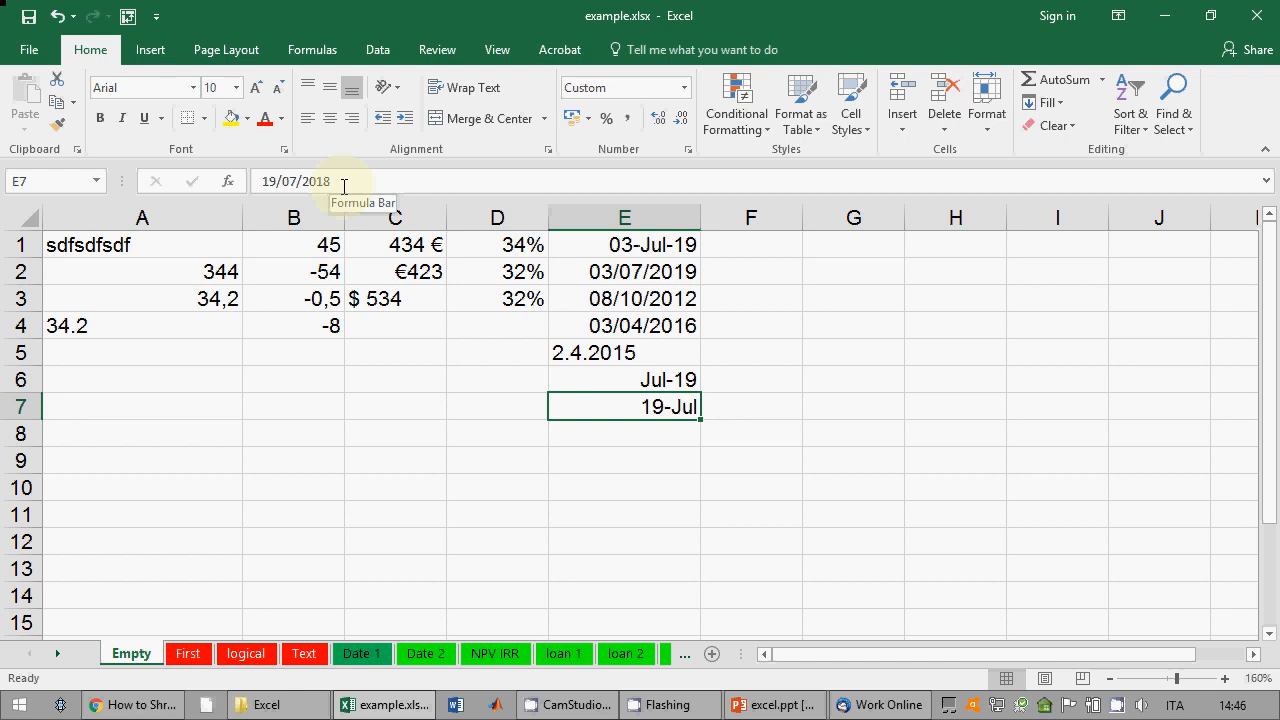
pyautogui.click(601, 246)
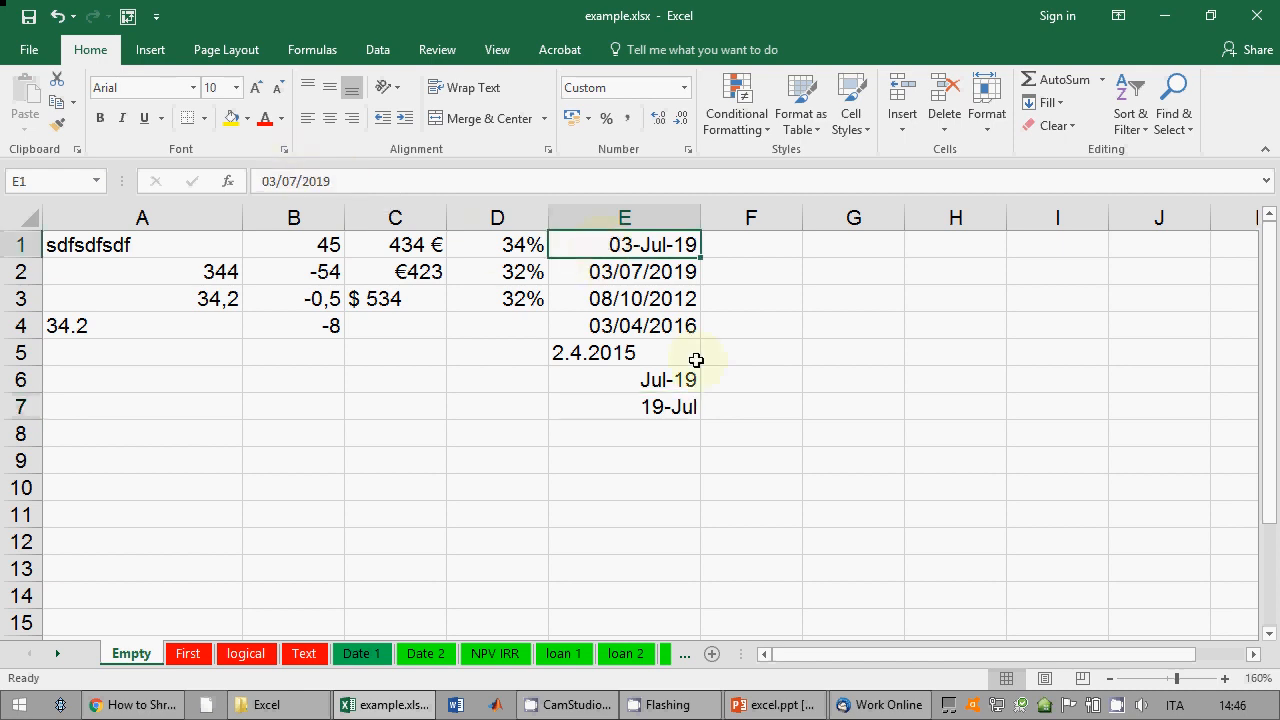
pyautogui.click(650, 426)
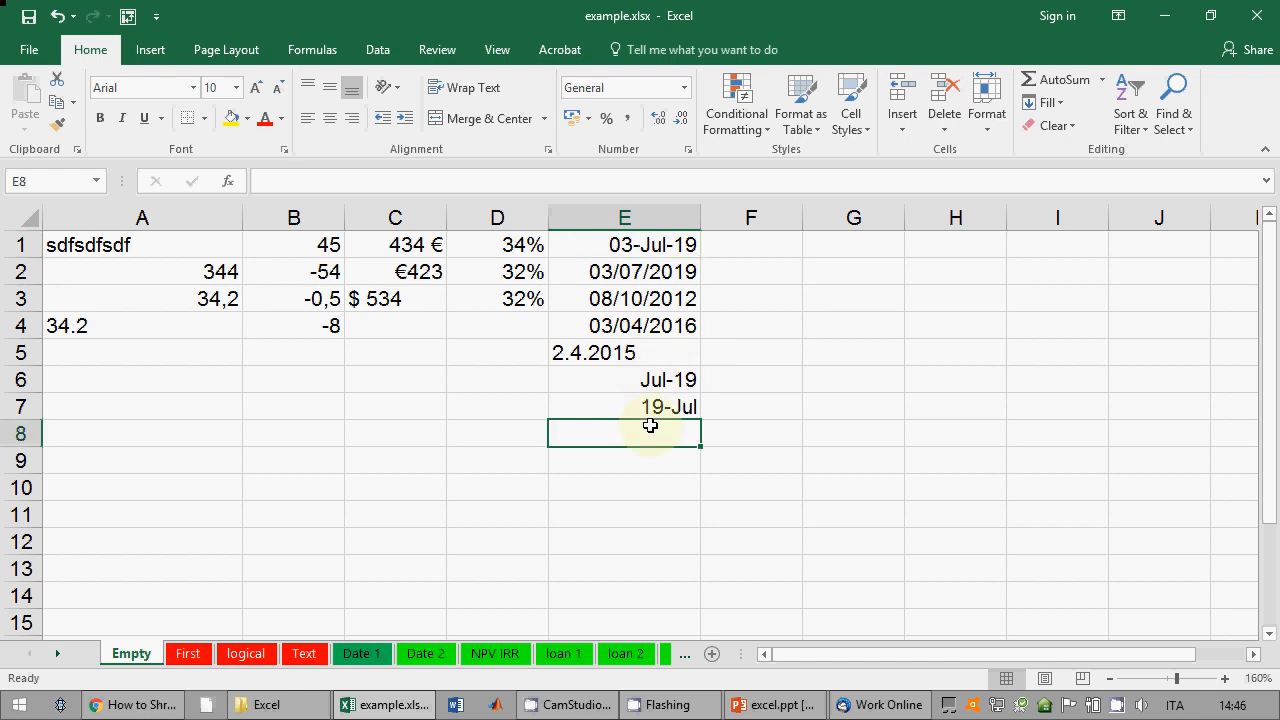
# Step: Show the lecture slides up to slide 4 on value types, then return to Excel's F1
pyautogui.click(757, 708)
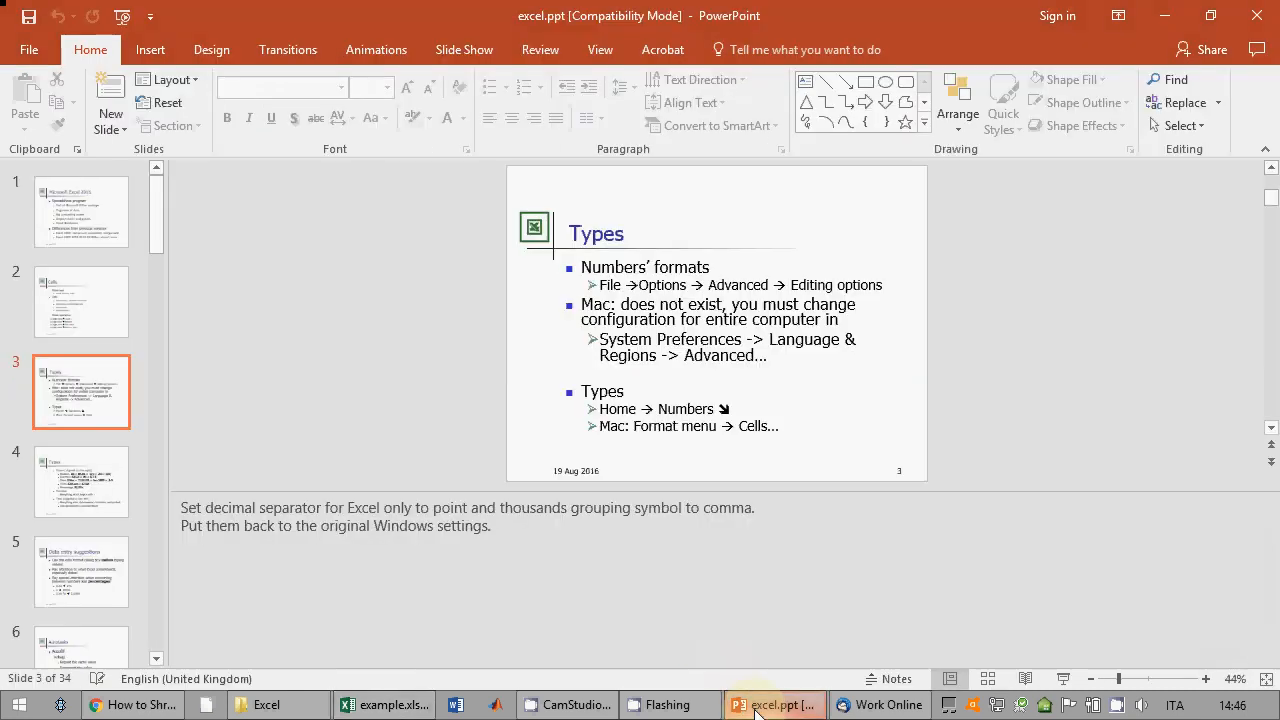
pyautogui.click(1064, 679)
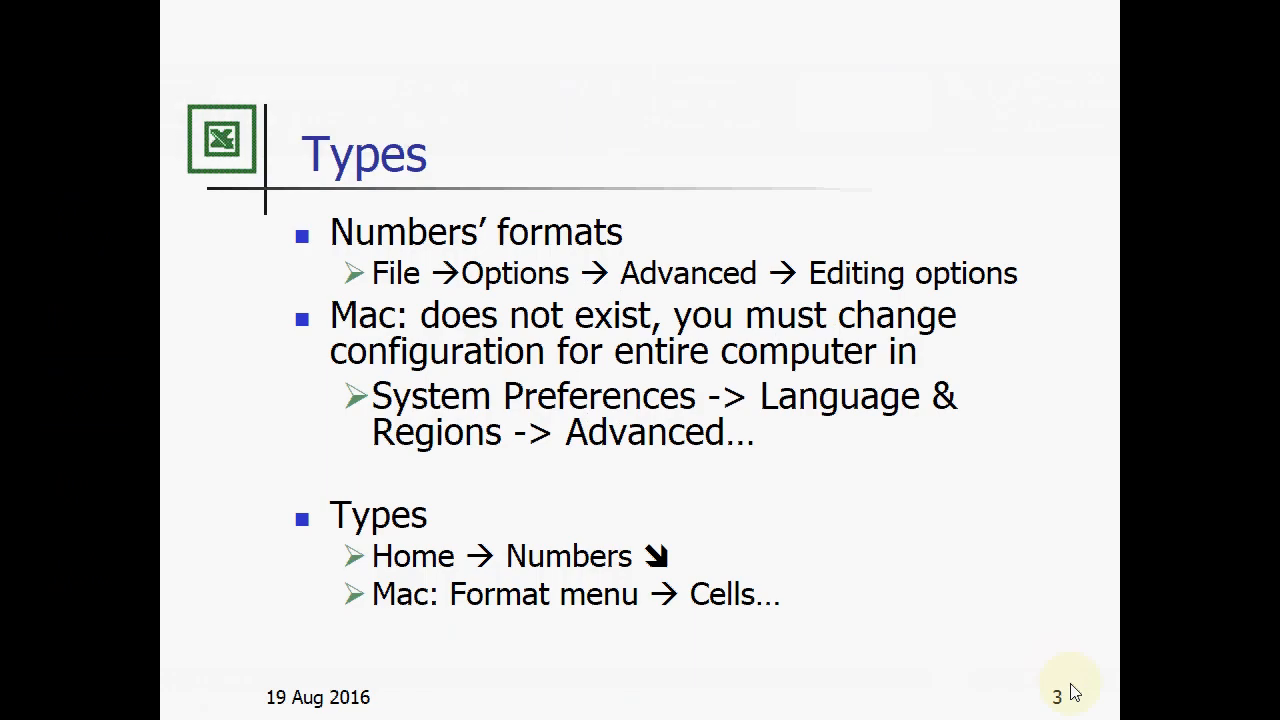
pyautogui.click(1072, 690)
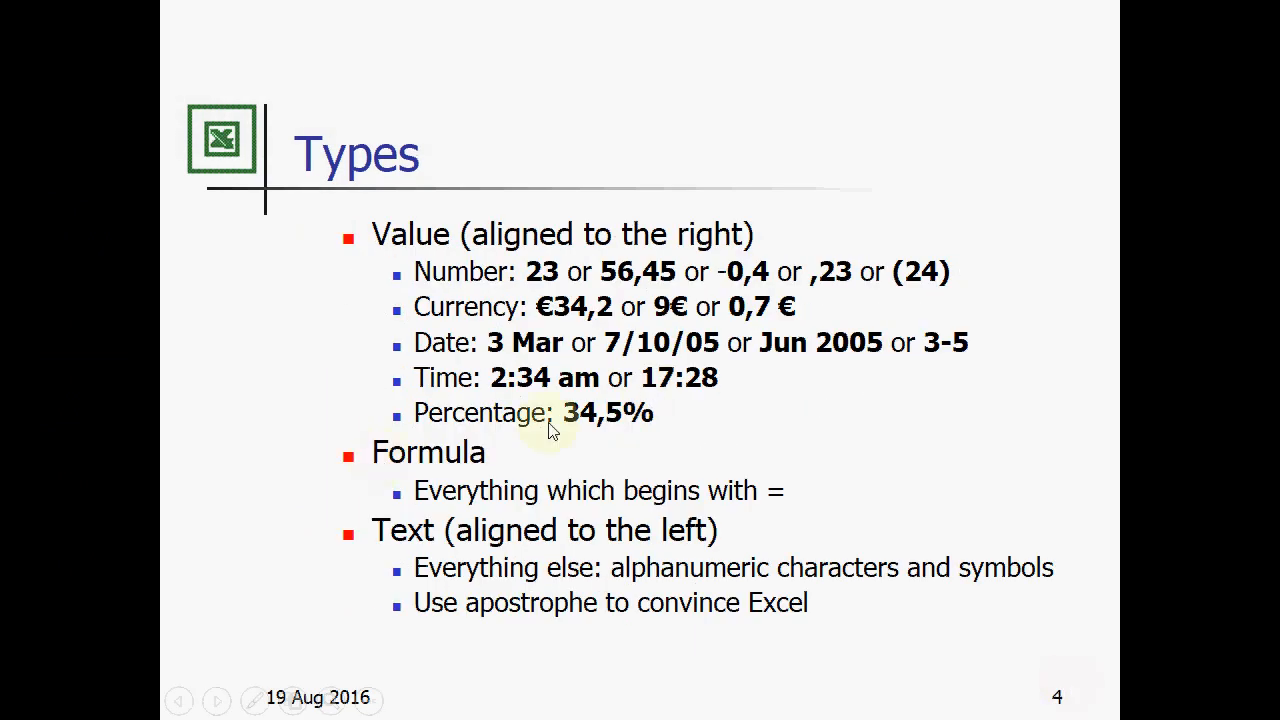
pyautogui.press('Escape')
pyautogui.click(385, 704)
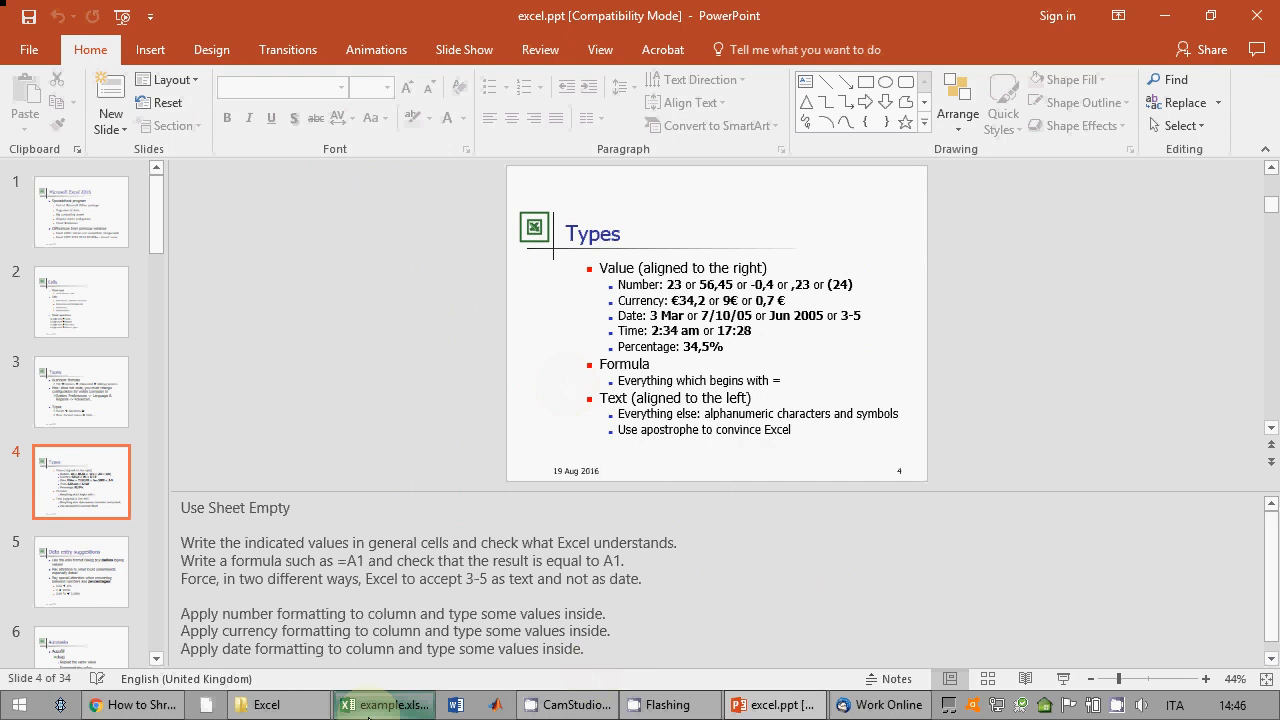
pyautogui.click(750, 240)
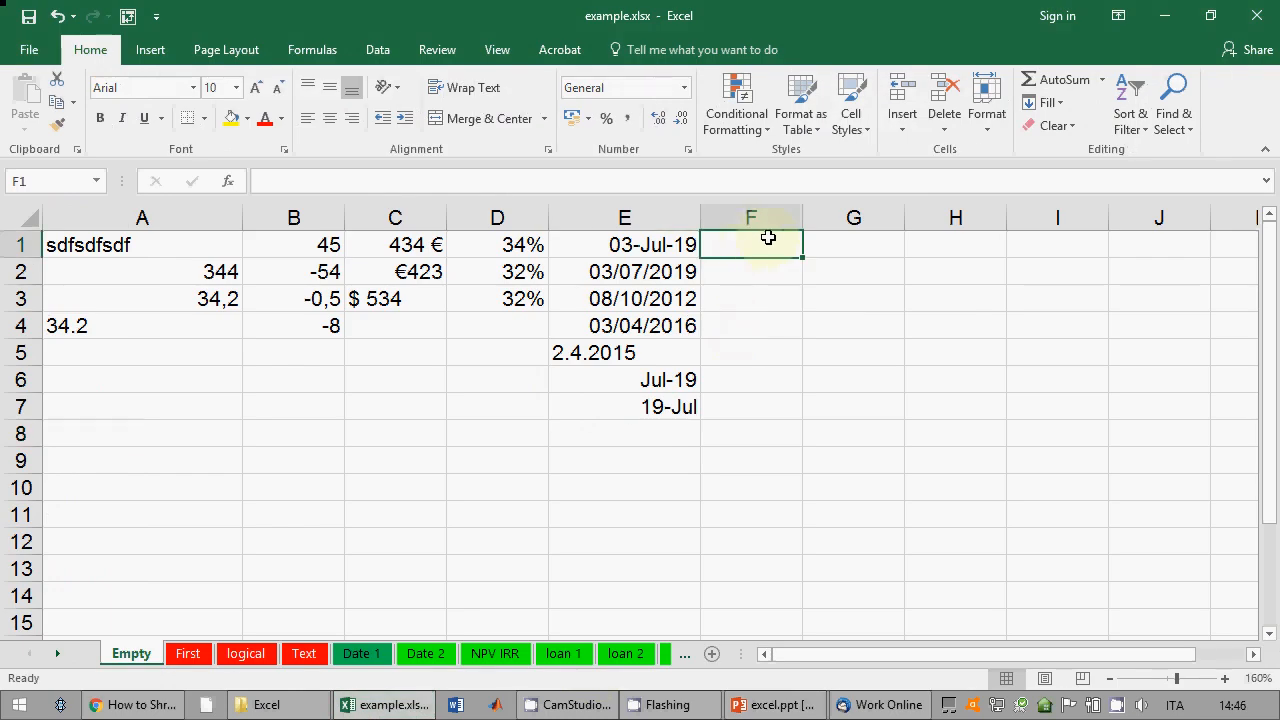
# Step: Enter 3:45 in F1 and 3:45 pm in F2, checking their stored times
pyautogui.write('3:45')
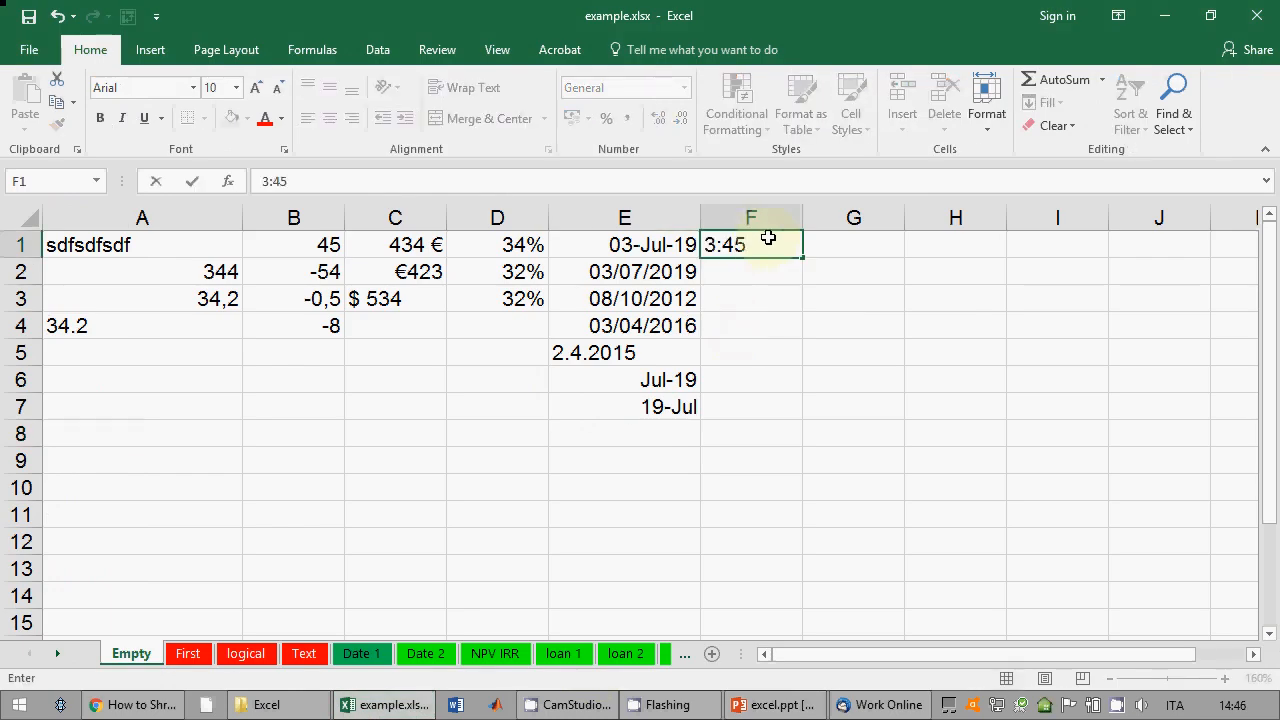
pyautogui.press('Return')
pyautogui.click(768, 238)
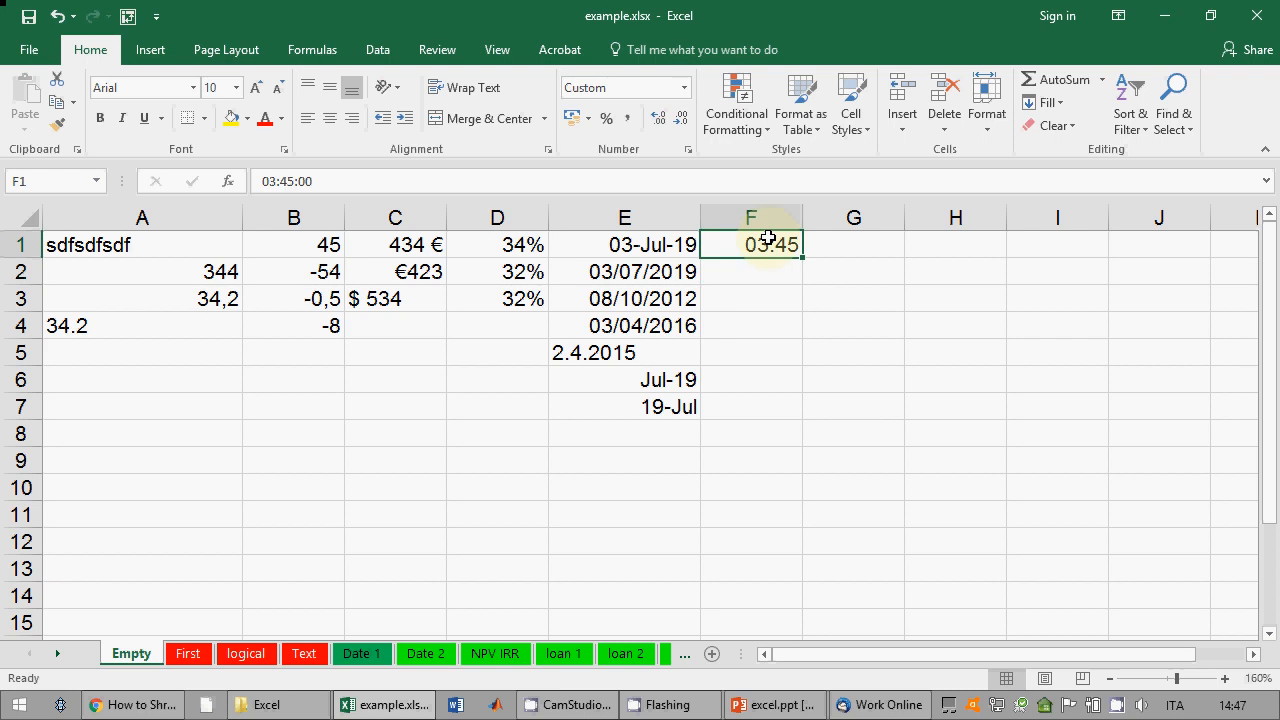
pyautogui.click(768, 273)
pyautogui.write('3:45 pm')
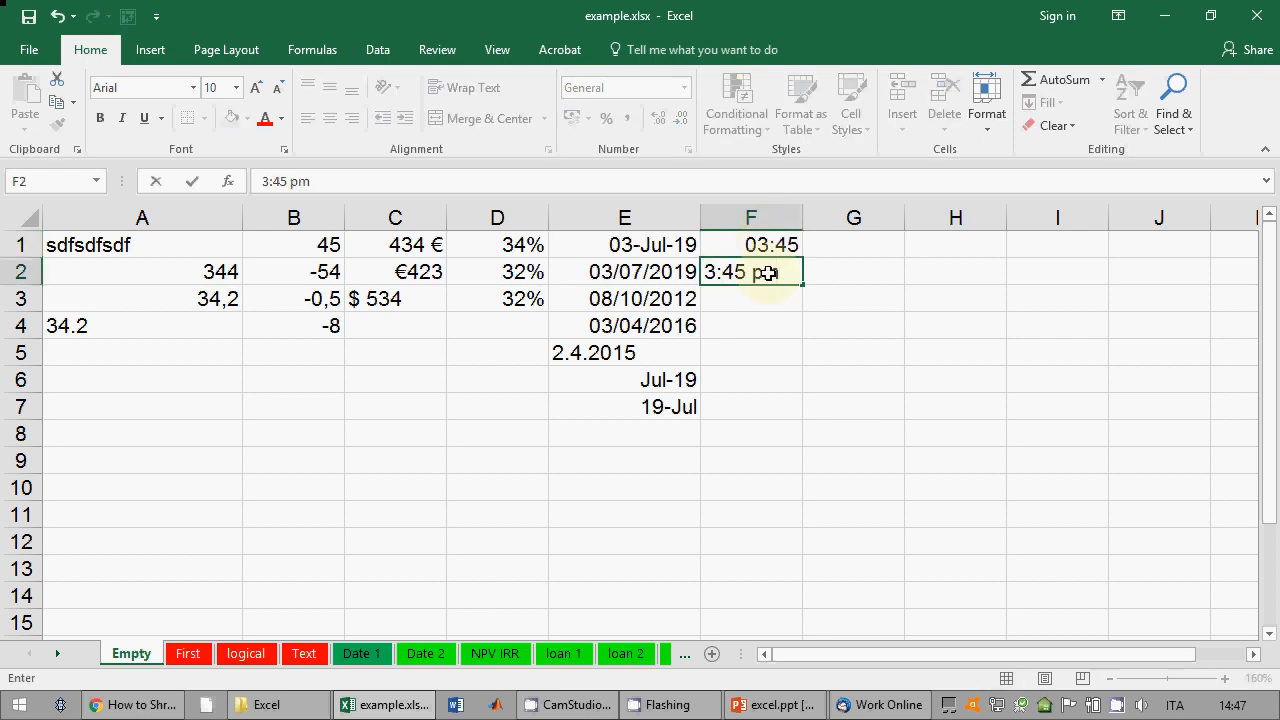
pyautogui.press('Return')
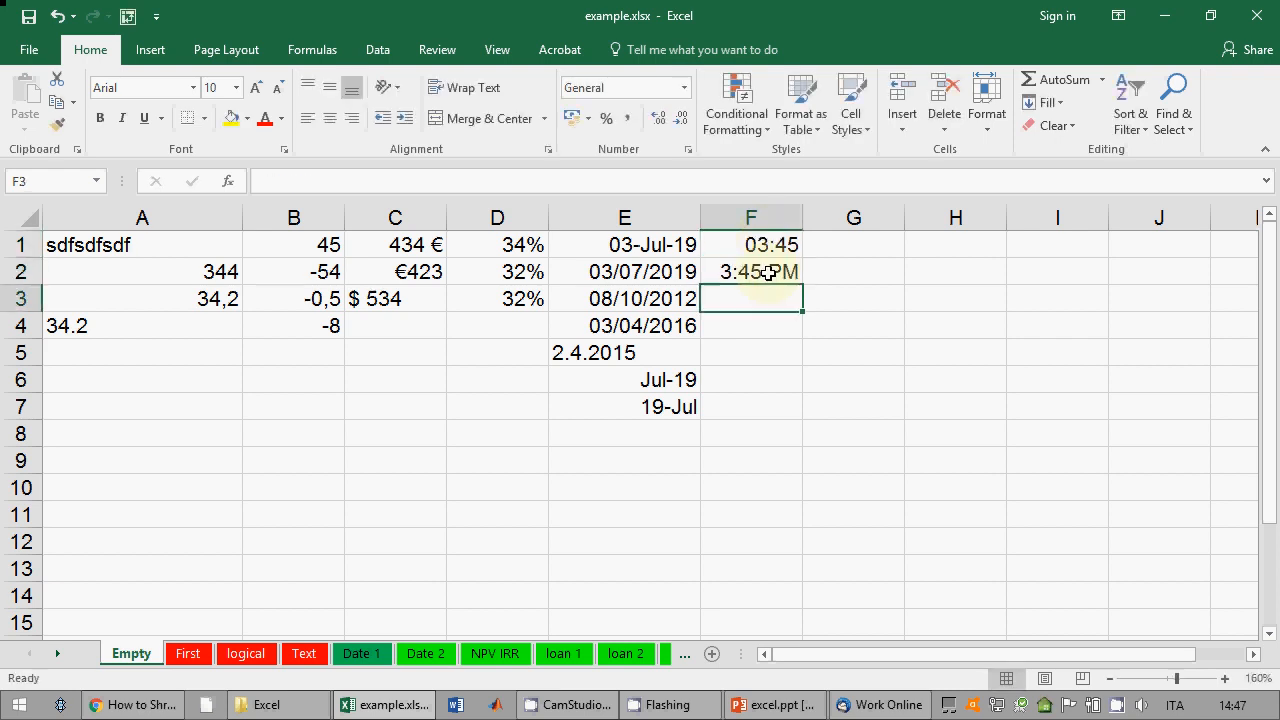
pyautogui.click(762, 272)
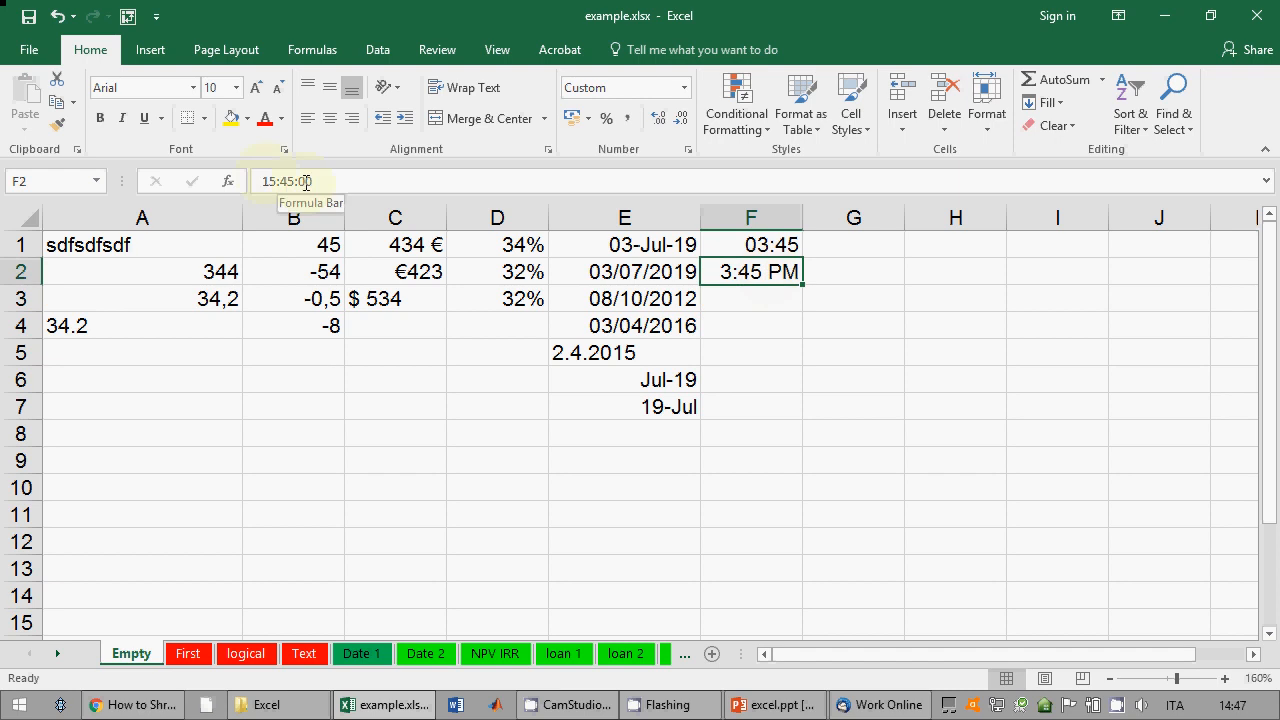
# Step: Enter 25:45 in F3, inspect its stored 25:45:00 value, then delete it
pyautogui.click(776, 304)
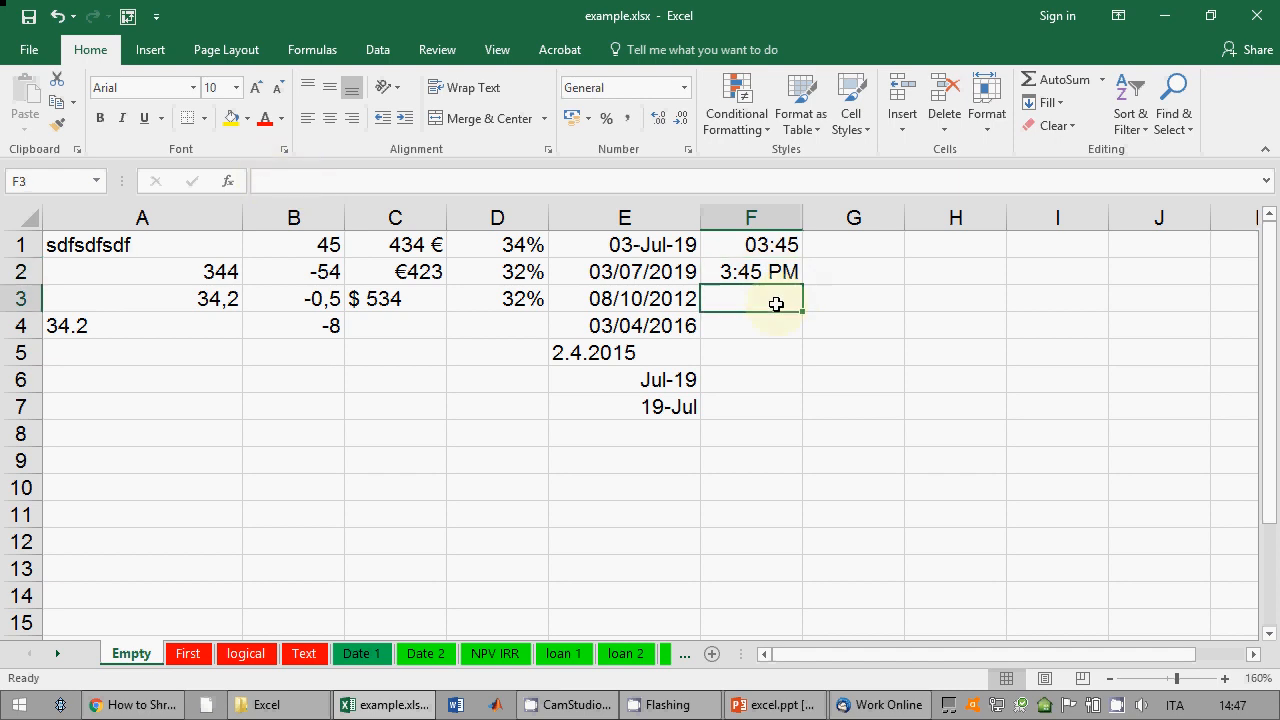
pyautogui.write('25:45')
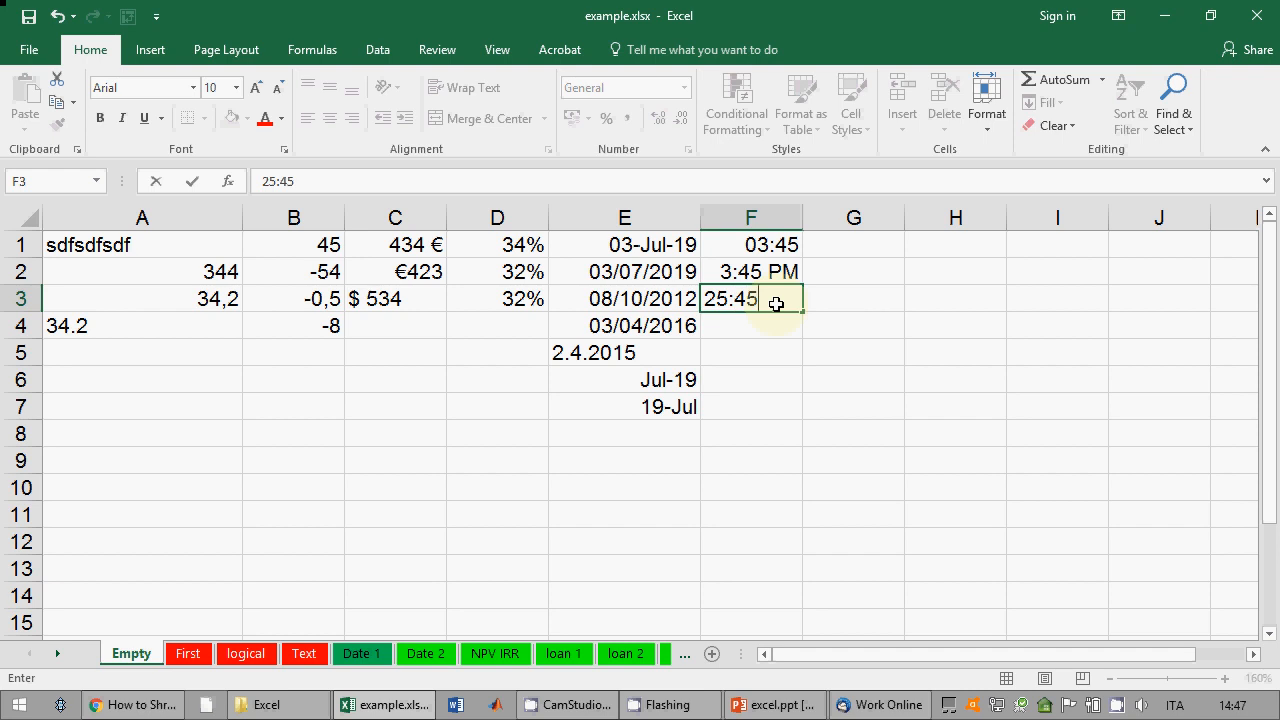
pyautogui.press('Return')
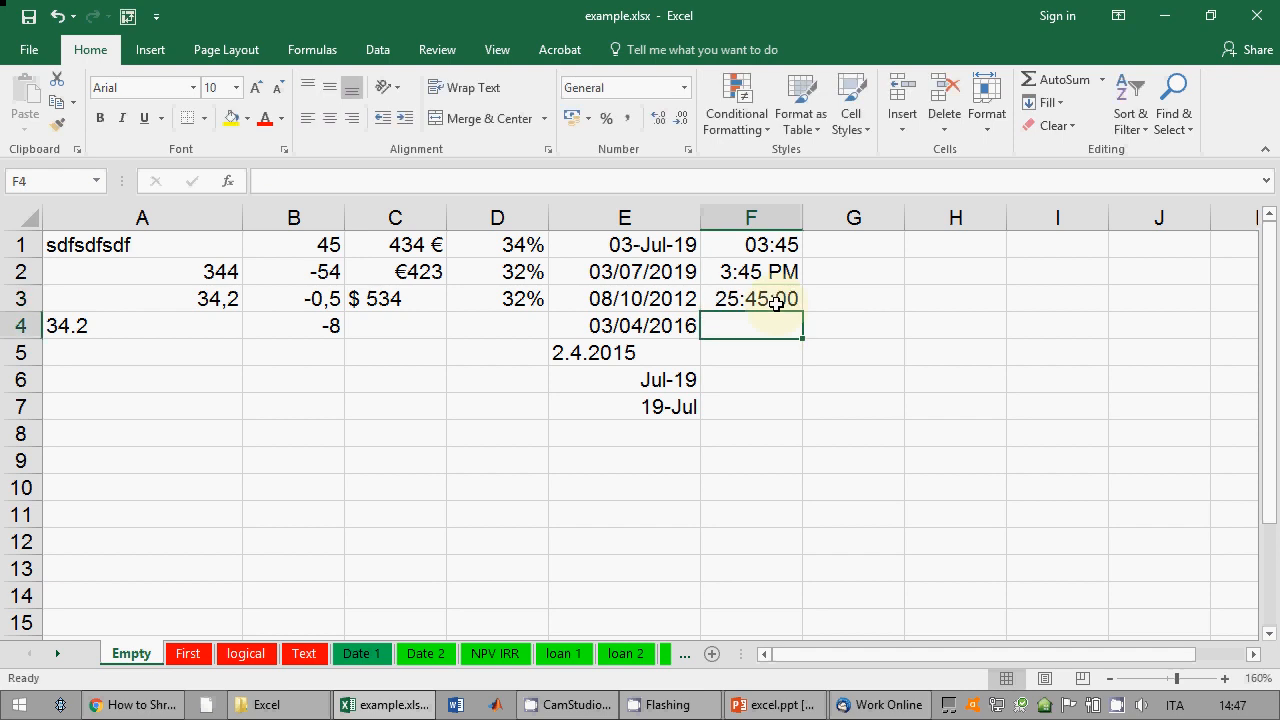
pyautogui.click(776, 304)
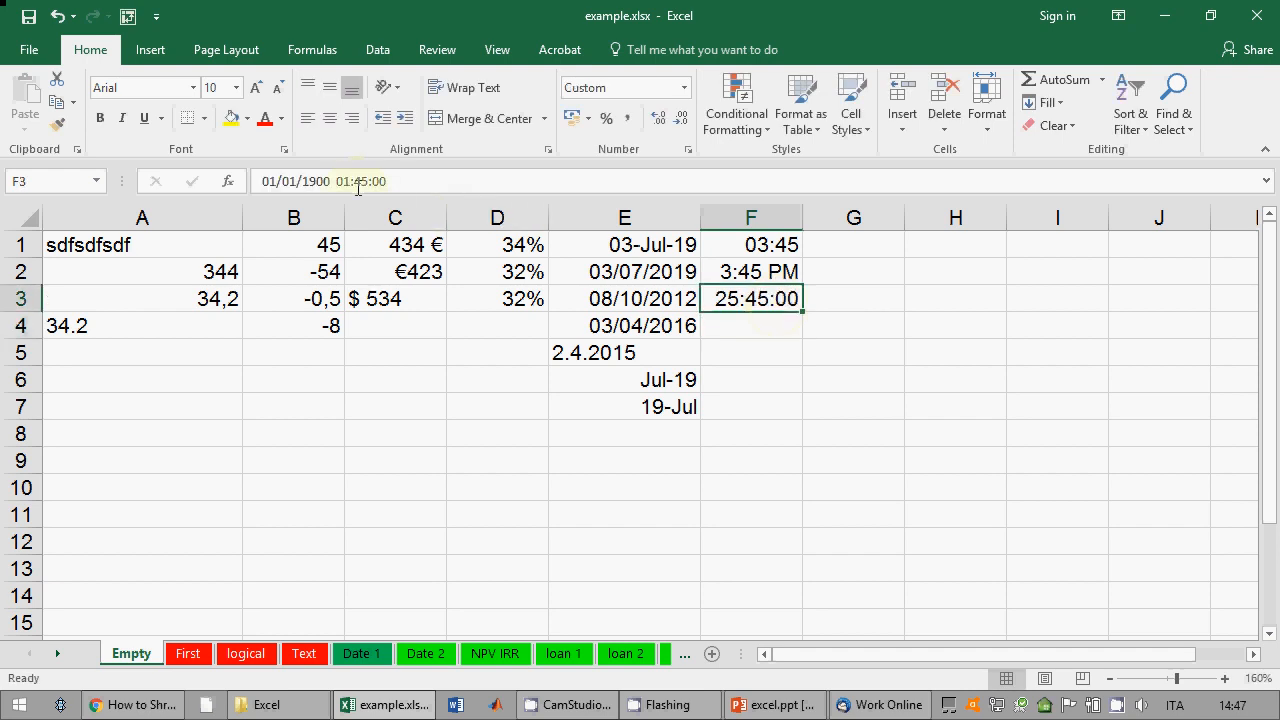
pyautogui.click(729, 322)
pyautogui.click(737, 298)
pyautogui.press('Delete')
pyautogui.press('Return')
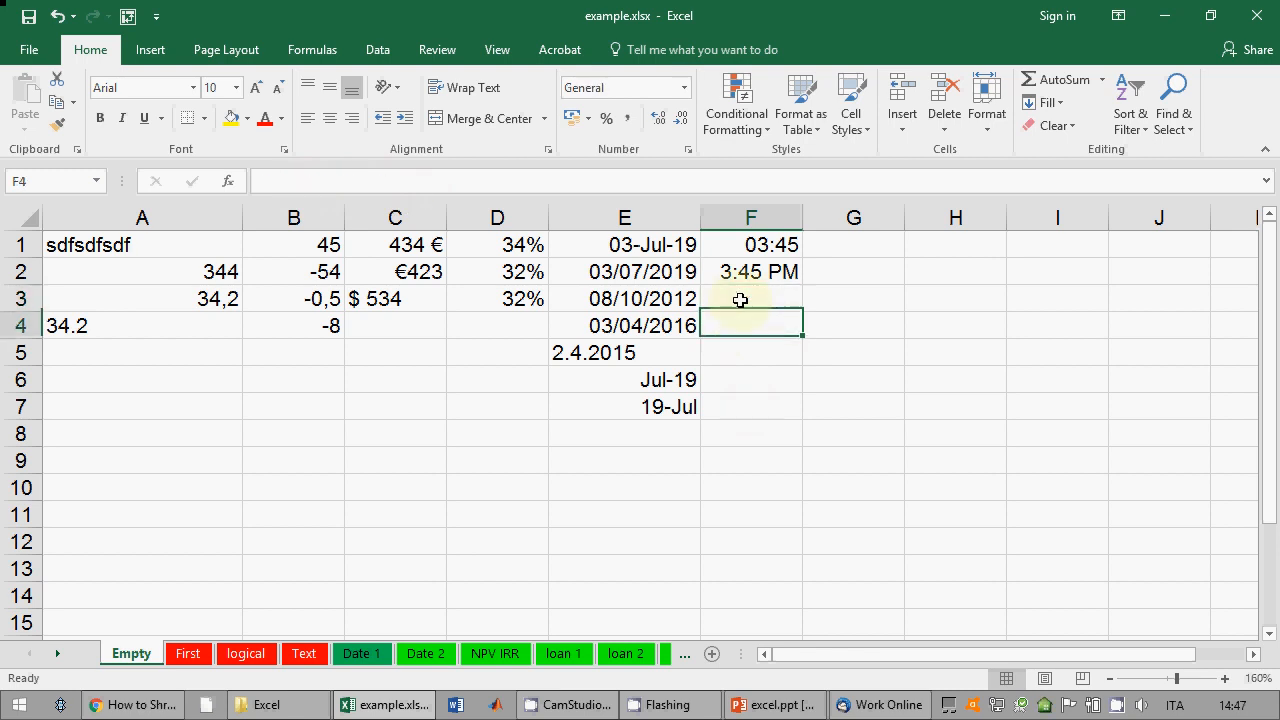
pyautogui.click(740, 300)
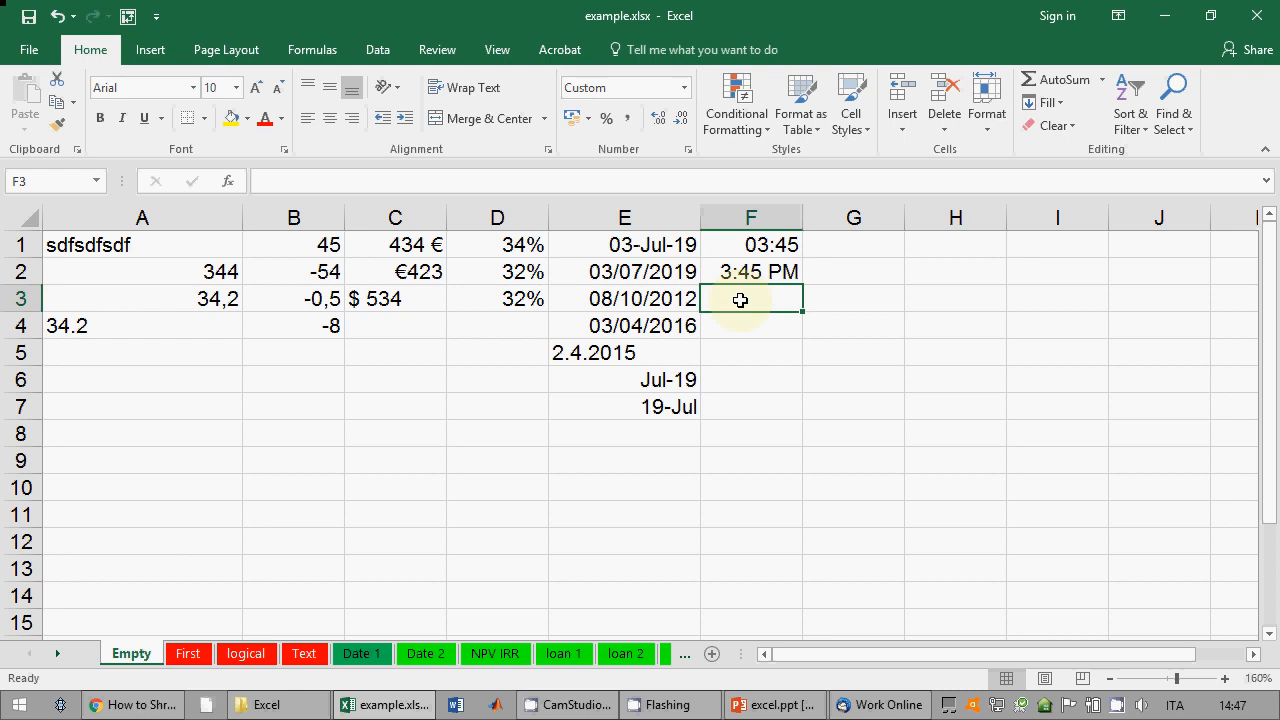
pyautogui.click(853, 244)
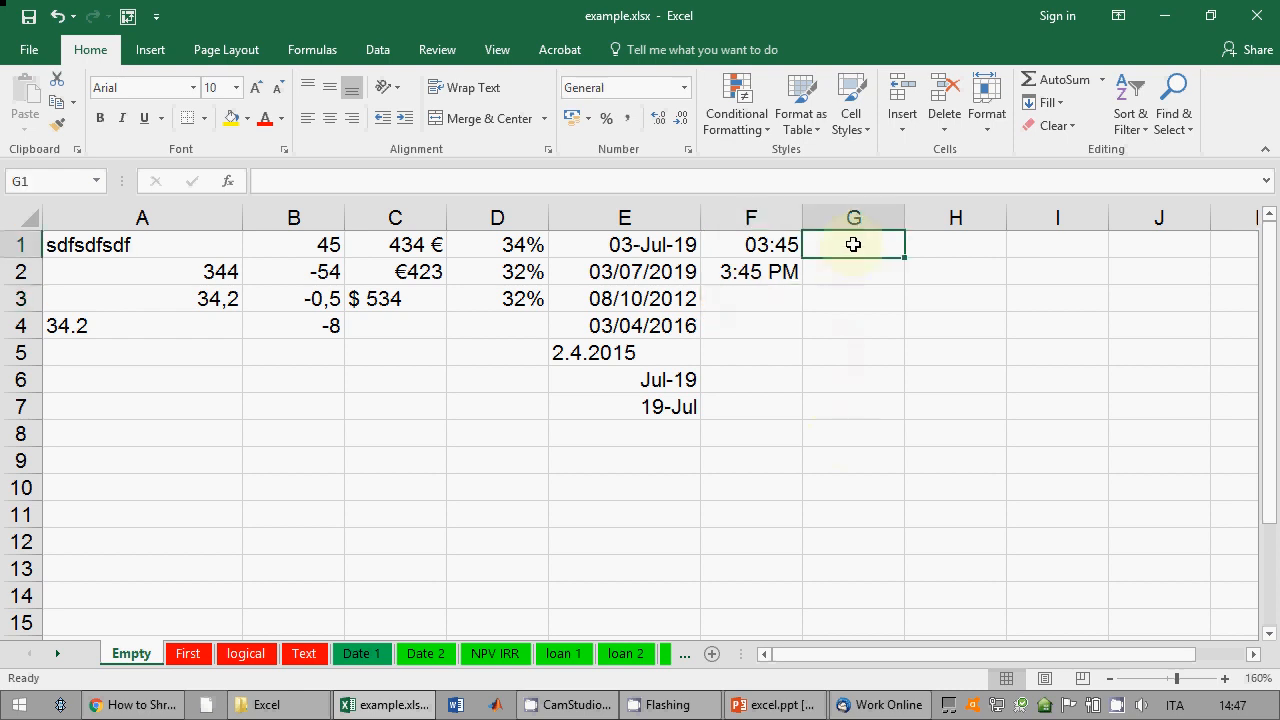
# Step: Enter =B1/2 in G1, giving 22,5, and type sdfsdf in H1
pyautogui.write('=')
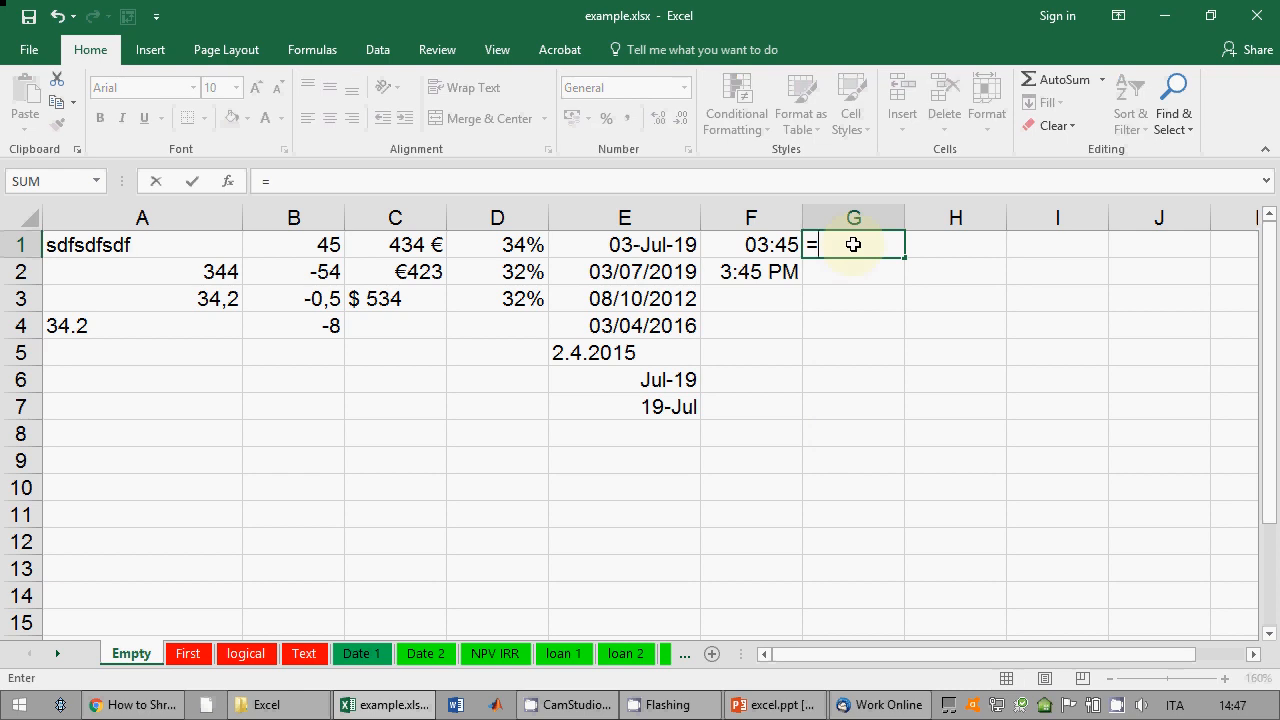
pyautogui.write('B1')
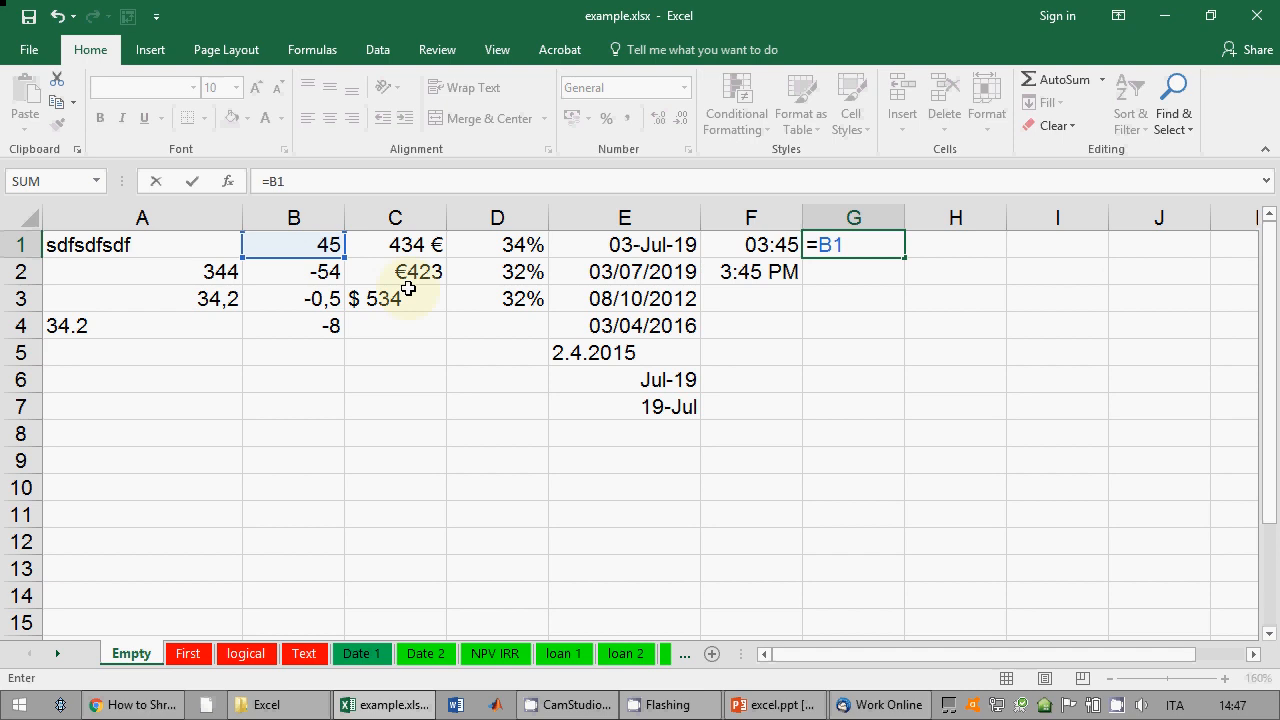
pyautogui.write('/2')
pyautogui.press('Return')
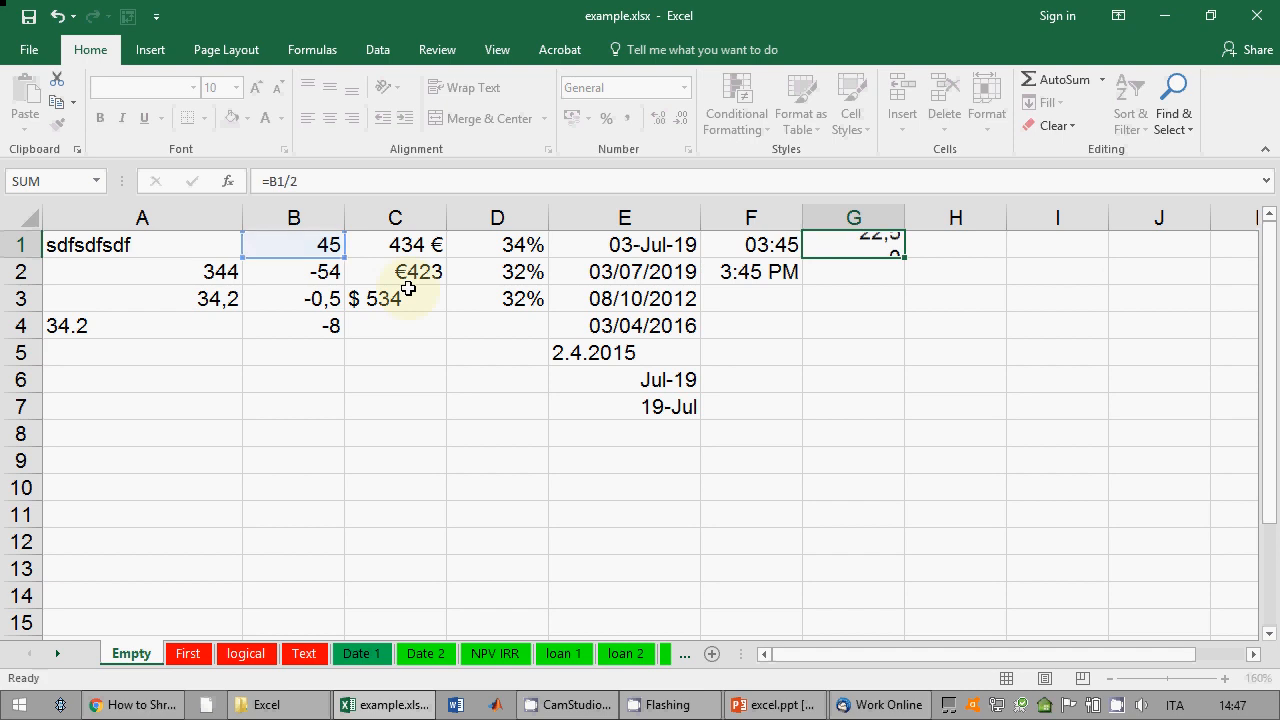
pyautogui.press('Up')
pyautogui.press('Down')
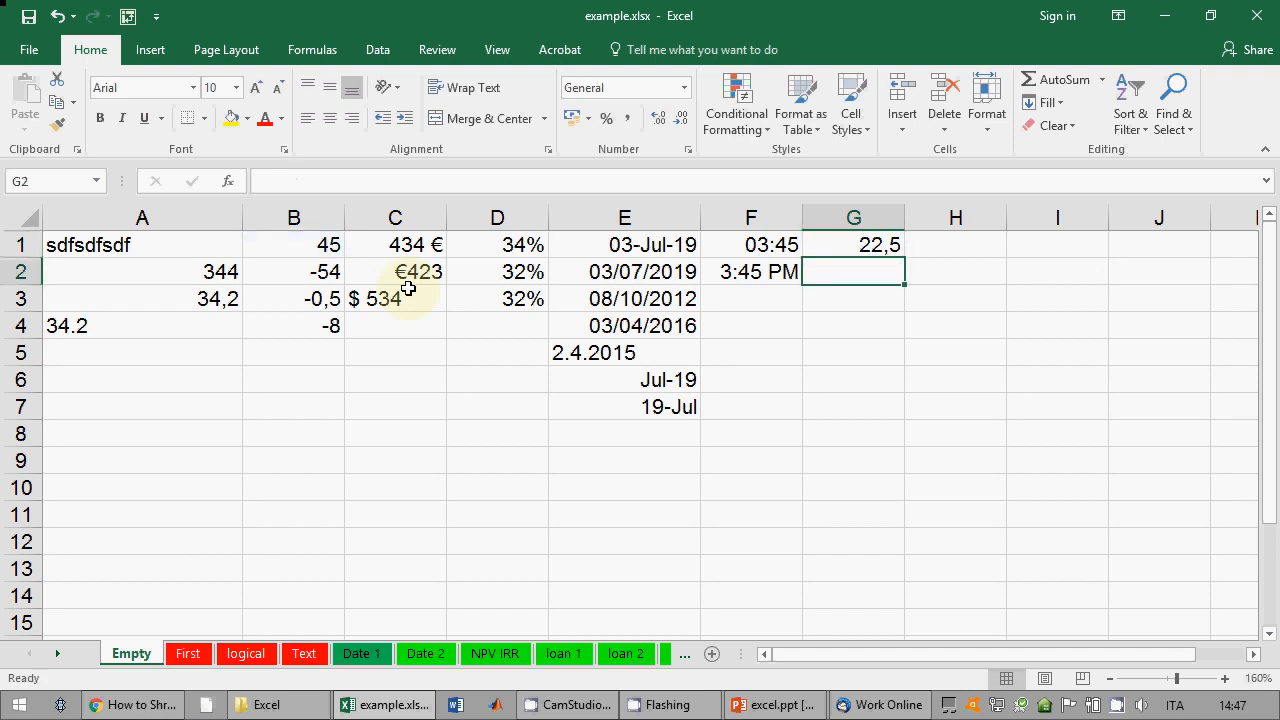
pyautogui.press('Up')
pyautogui.press('Right')
pyautogui.write('sdfsdf')
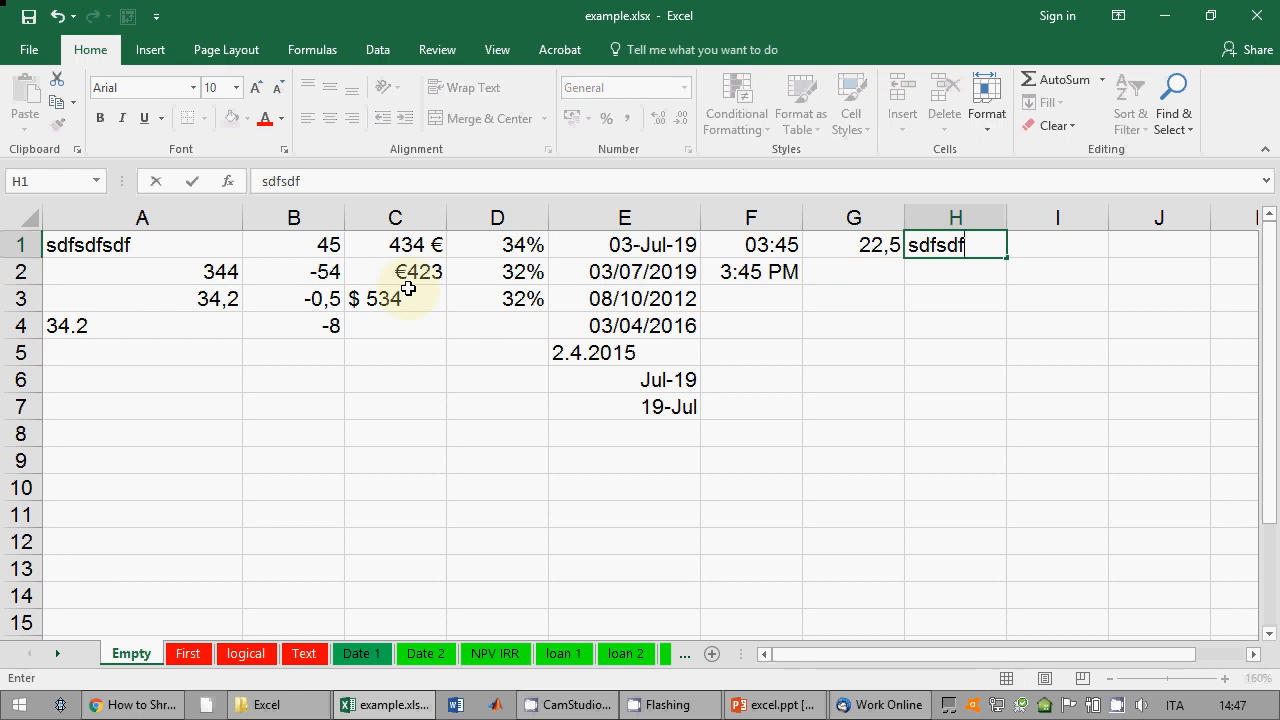
pyautogui.press('Return')
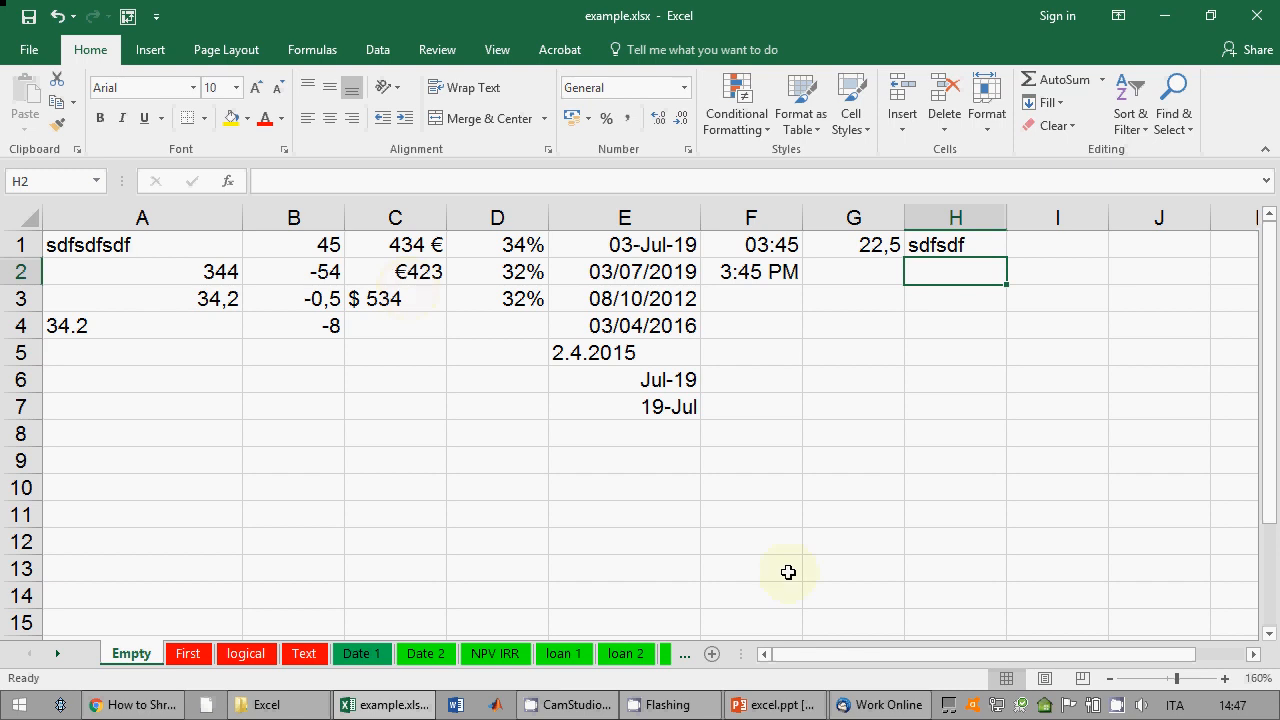
# Step: Type the header children's age in I1 and autofit column I to it
pyautogui.click(1252, 654)
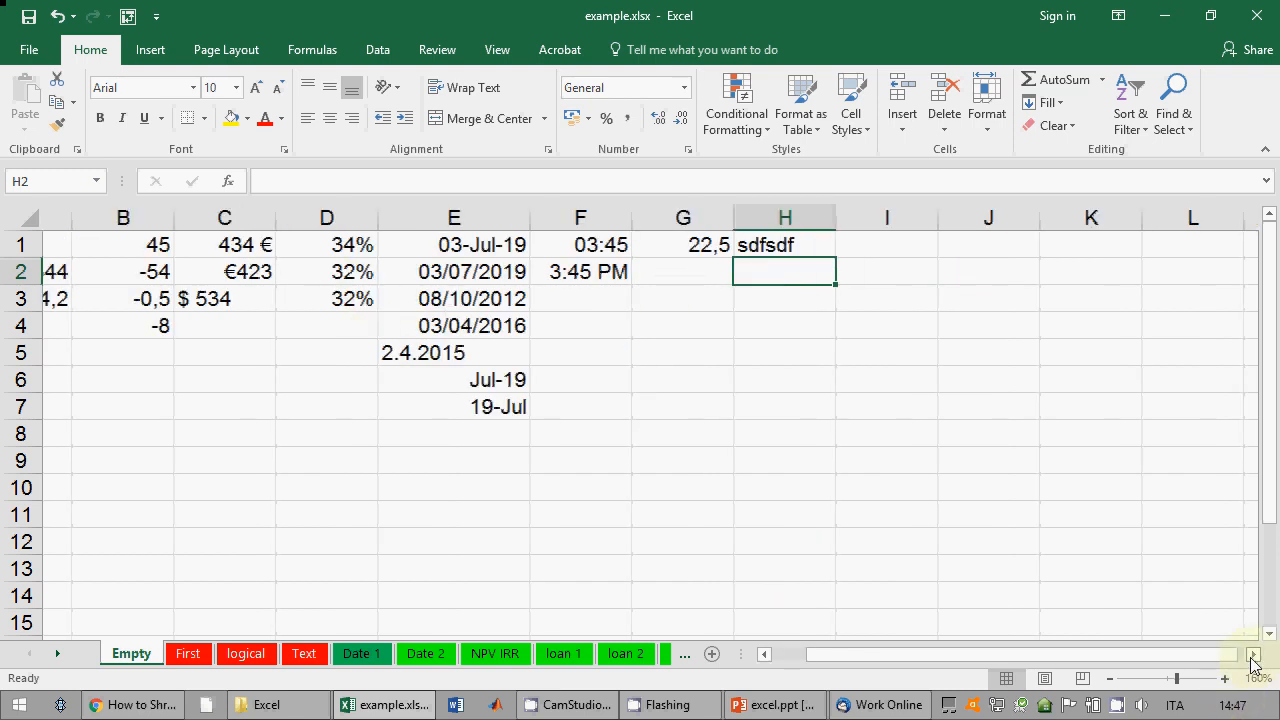
pyautogui.click(653, 248)
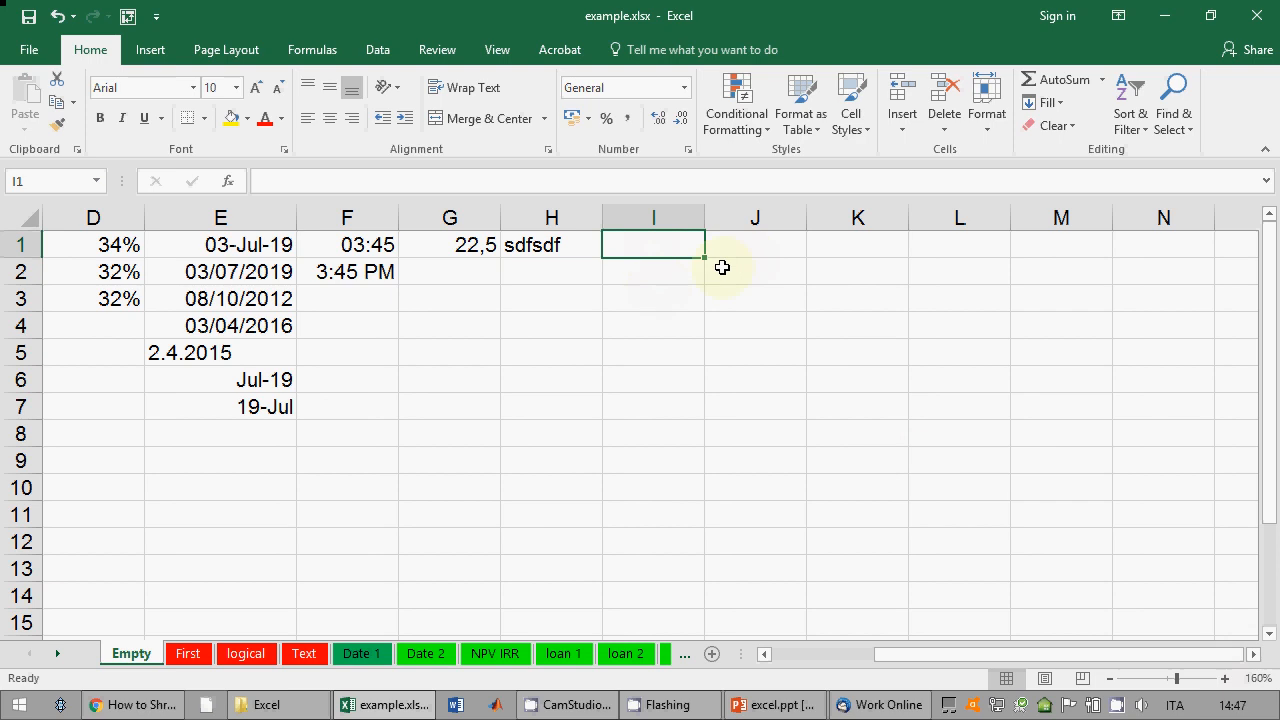
pyautogui.write('childrebn')
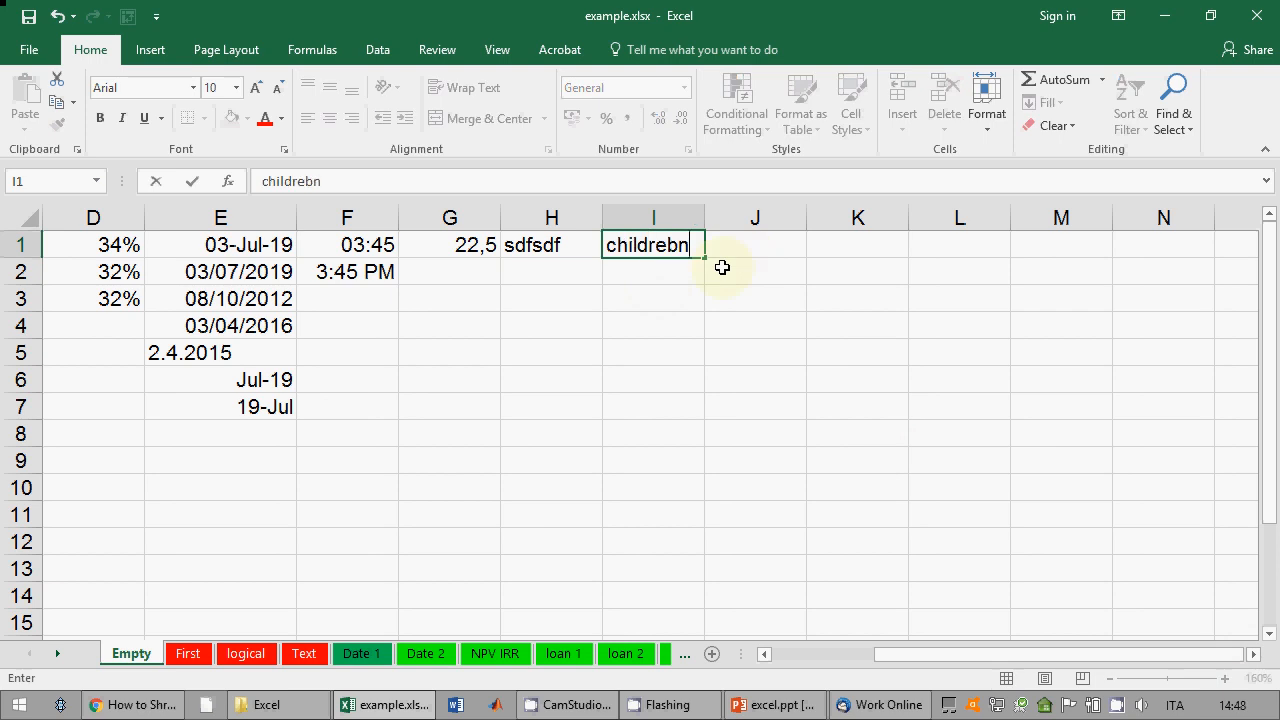
pyautogui.press('BackSpace')
pyautogui.press('BackSpace')
pyautogui.press('BackSpace')
pyautogui.write("en's ages")
pyautogui.press('Return')
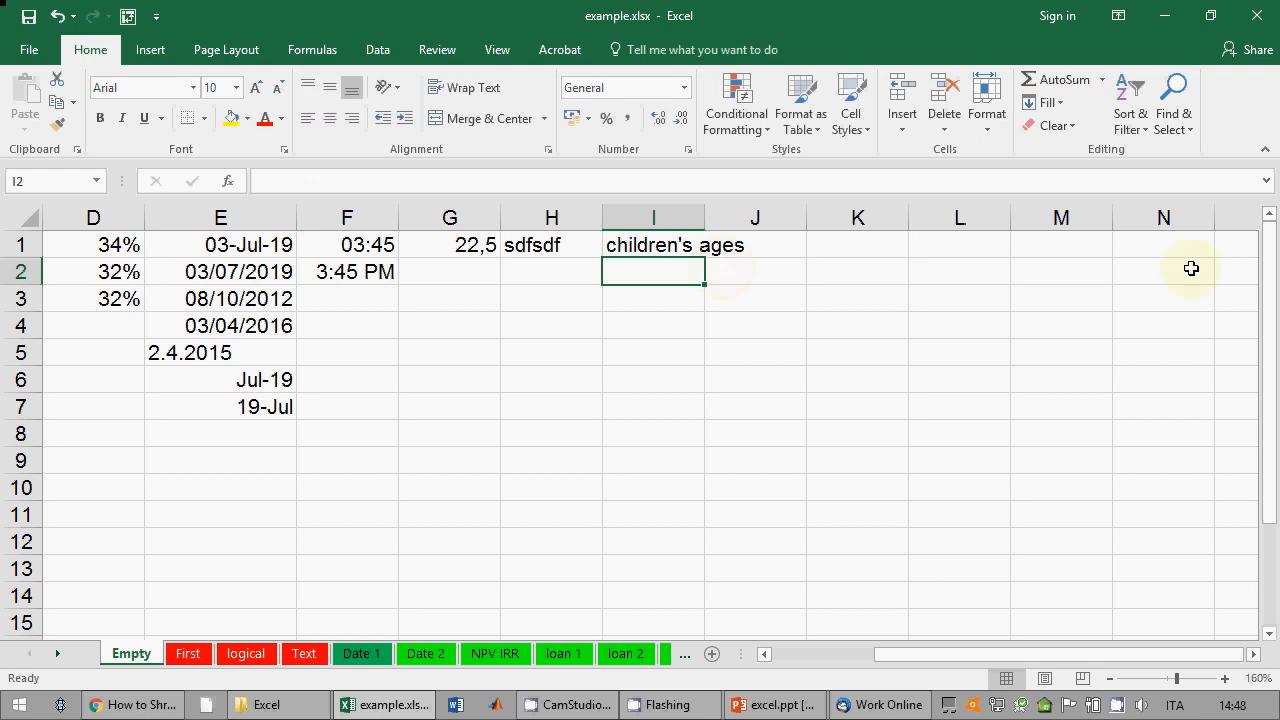
pyautogui.doubleClick(704, 217)
pyautogui.click(738, 243)
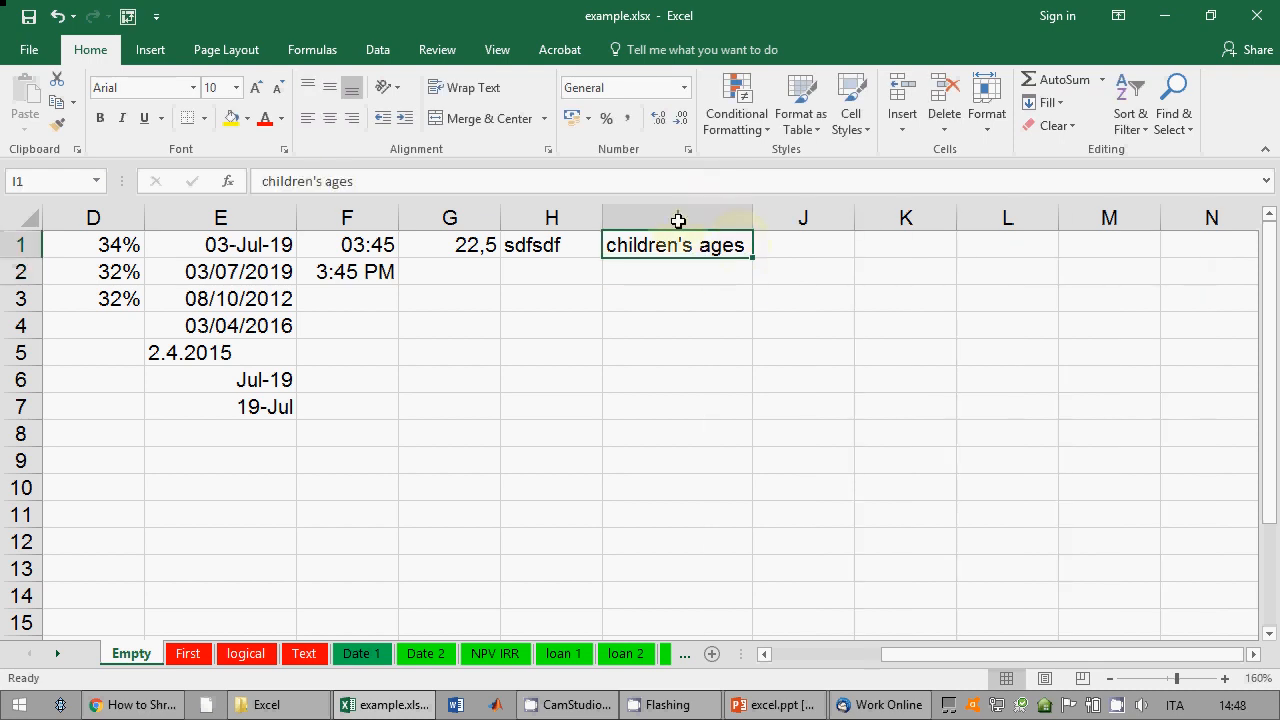
pyautogui.click(363, 180)
pyautogui.press('BackSpace')
pyautogui.press('Return')
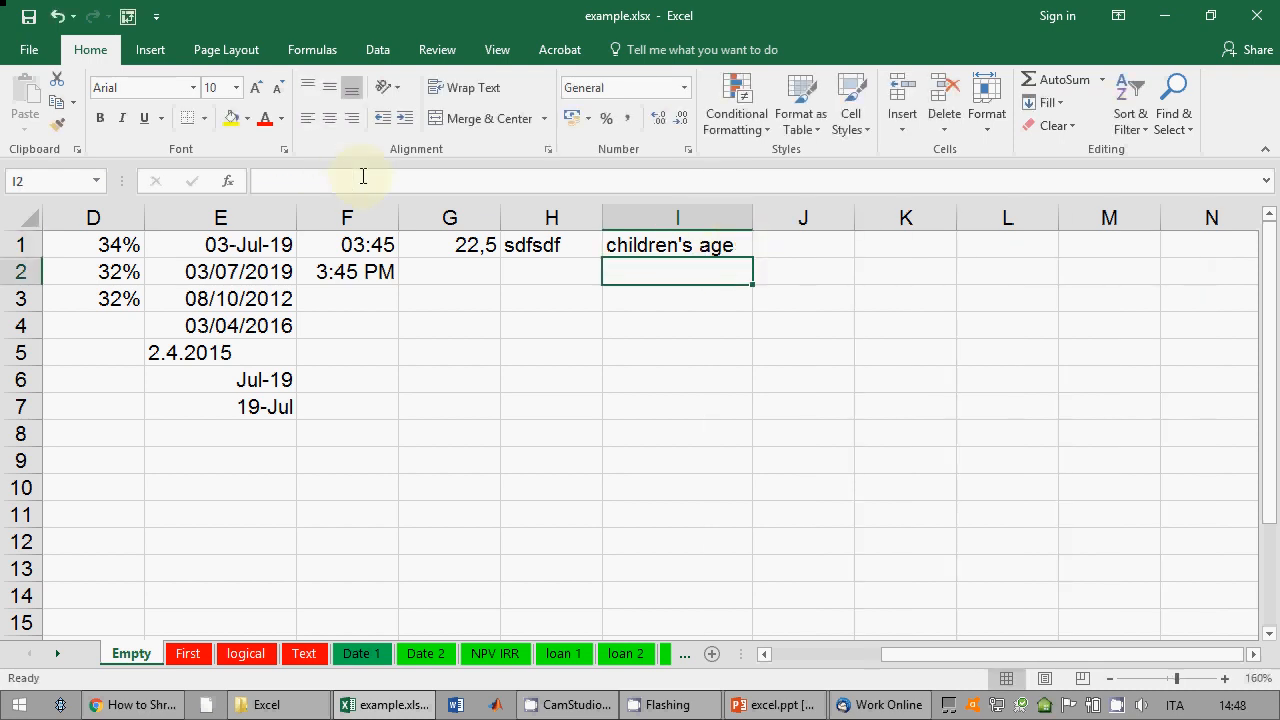
# Step: Enter 0-3 in I2 and start 4-6 in I3
pyautogui.write('0-')
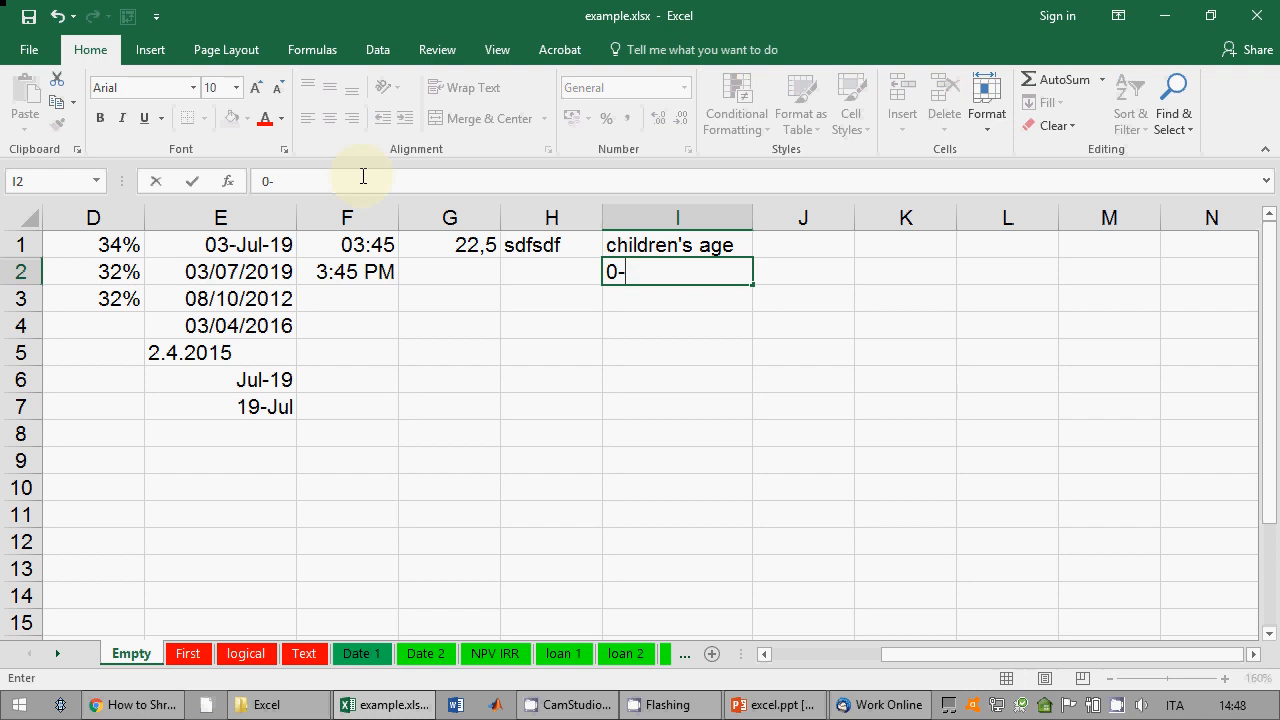
pyautogui.write('3')
pyautogui.press('Return')
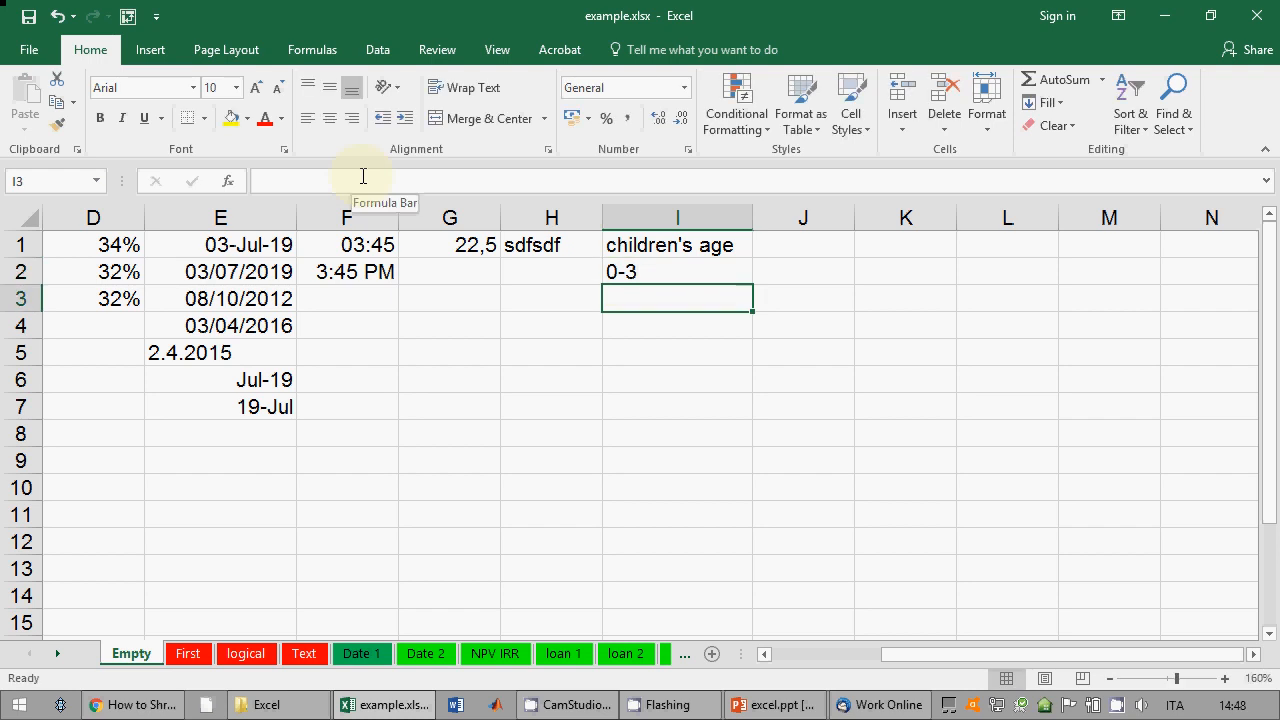
pyautogui.write('4-')
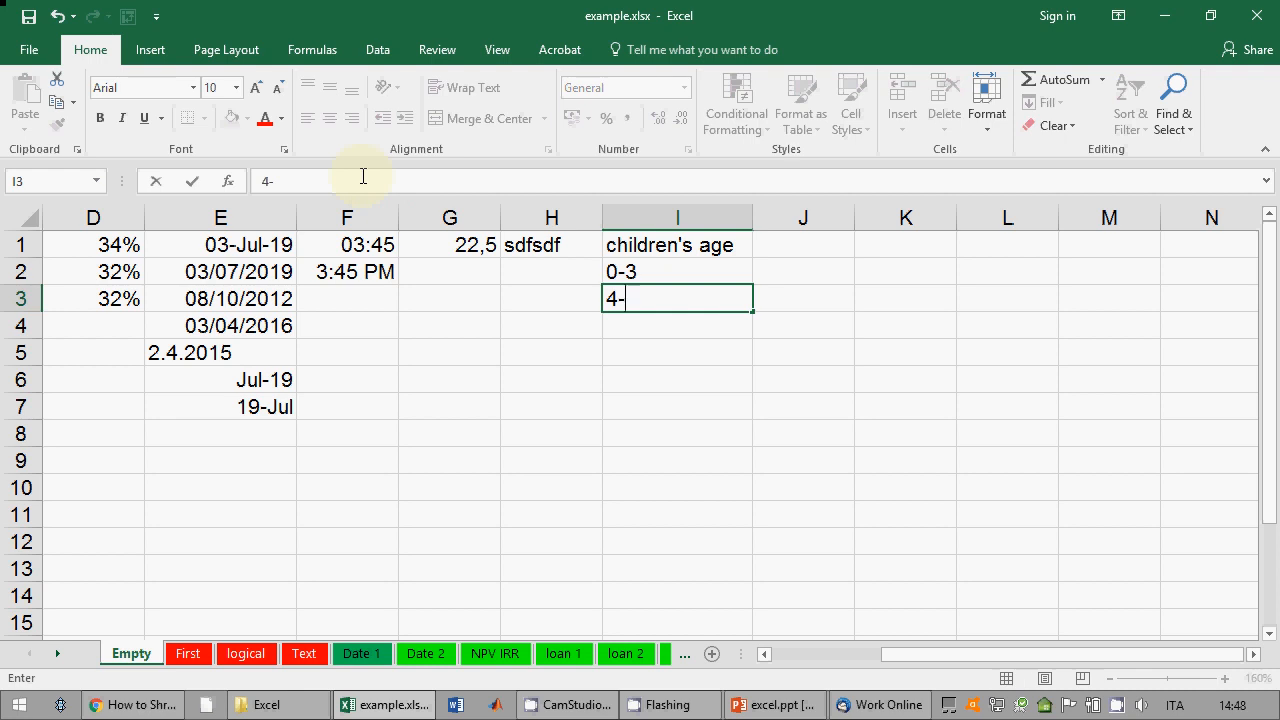
pyautogui.write('6')
# Step: Enter and retype 4-6 in I3, which Excel converts to a date
pyautogui.press('Return')
pyautogui.press('Up')
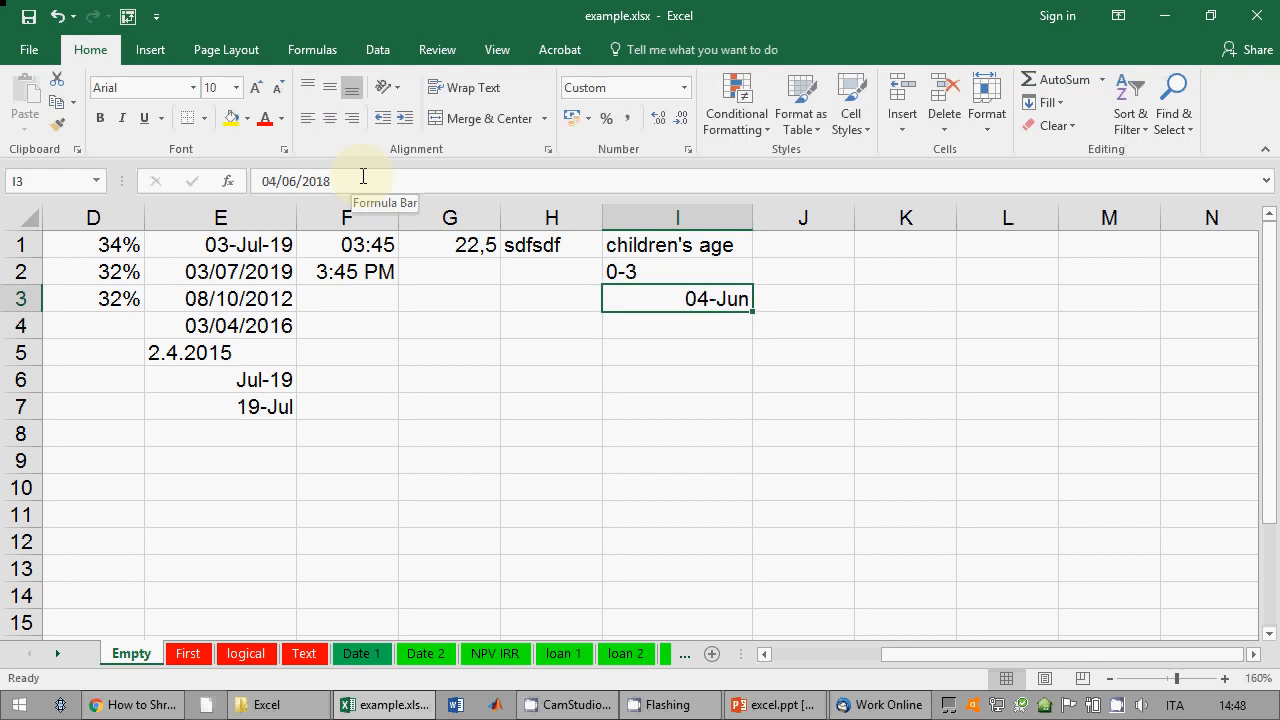
pyautogui.write('4-5')
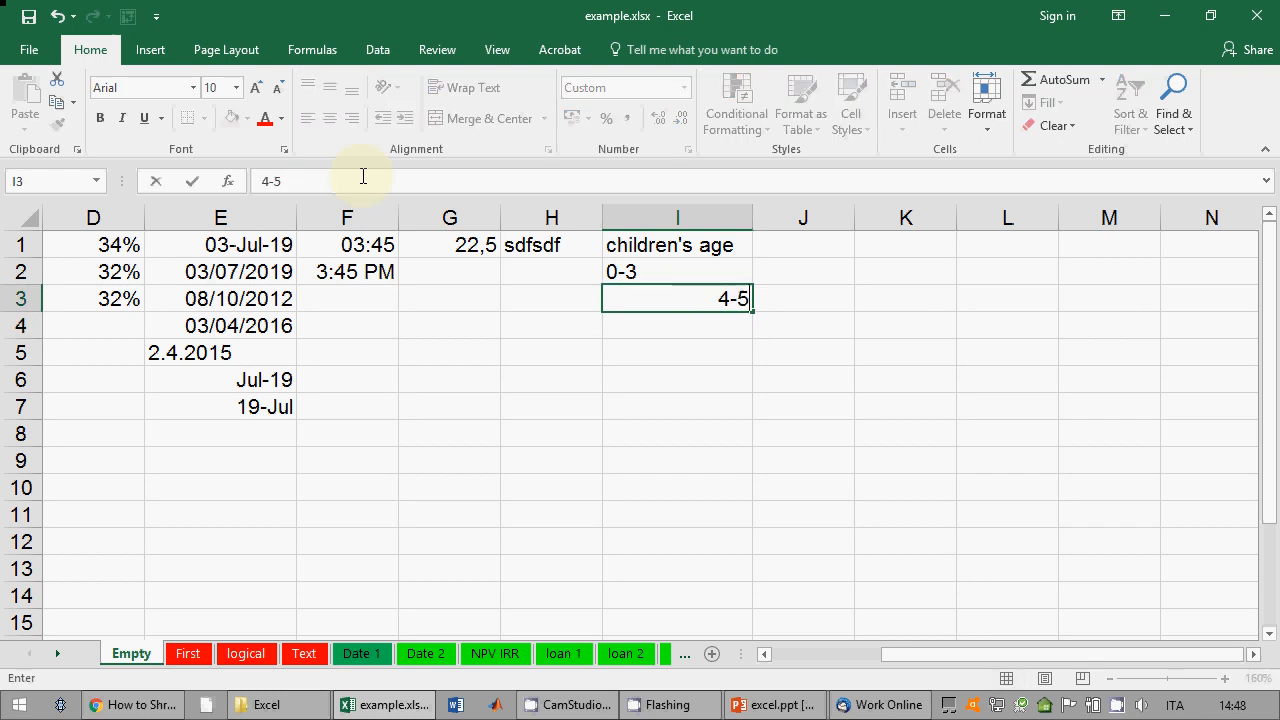
pyautogui.press('BackSpace')
pyautogui.write('6')
pyautogui.press('Return')
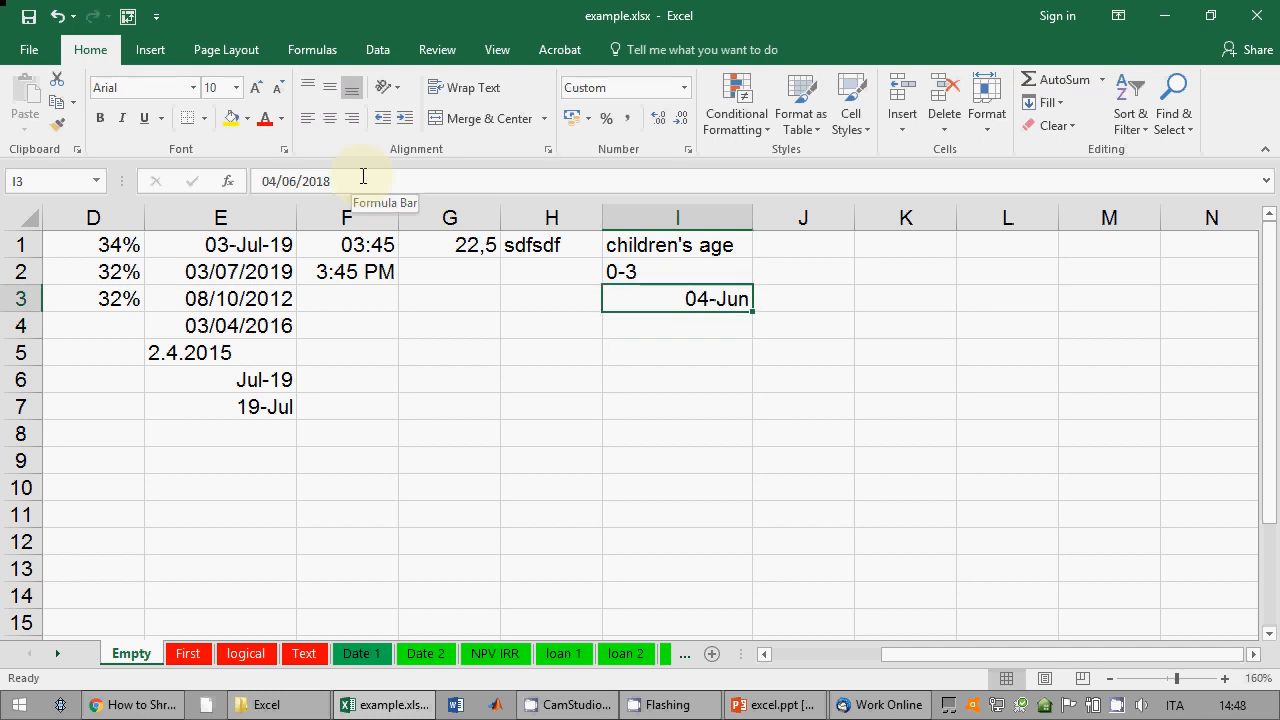
pyautogui.write('4-6')
pyautogui.press('Return')
# Step: Enter '4-6 in I3 and '7-10 in I4 so both stay text
pyautogui.press('Up')
pyautogui.write("'")
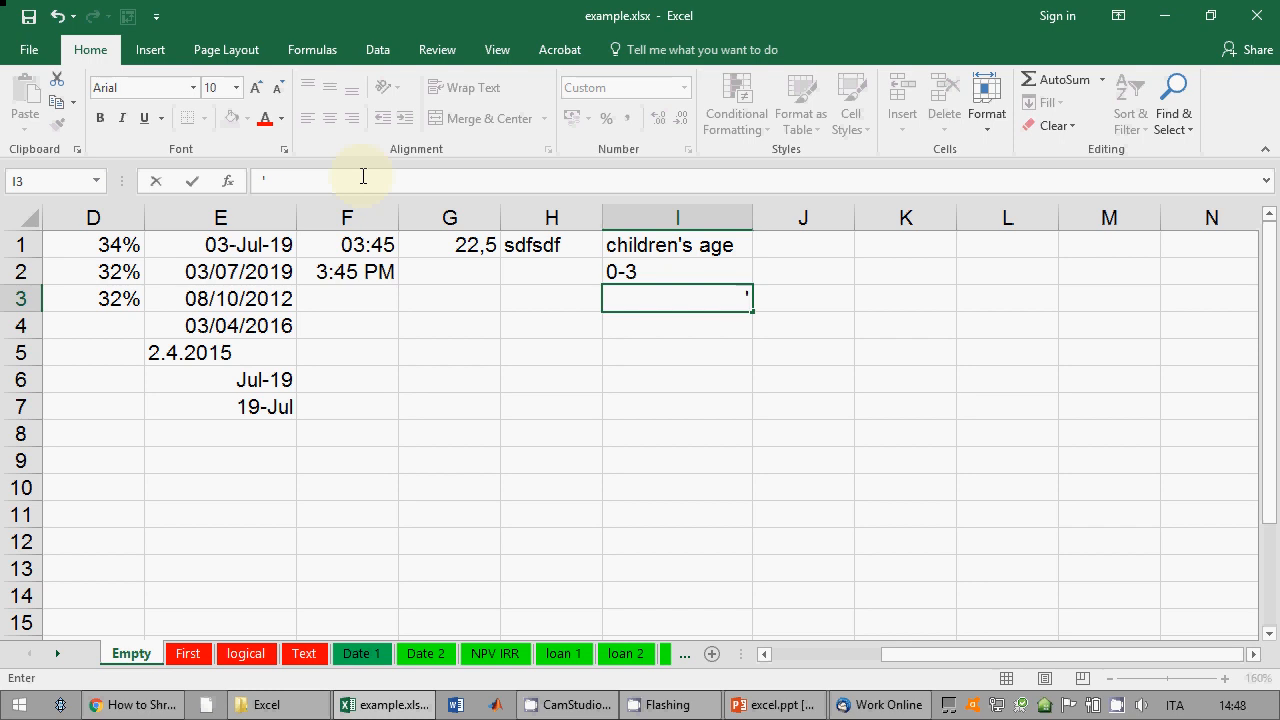
pyautogui.write('4-6')
pyautogui.hotkey('ctrl', 'Return')
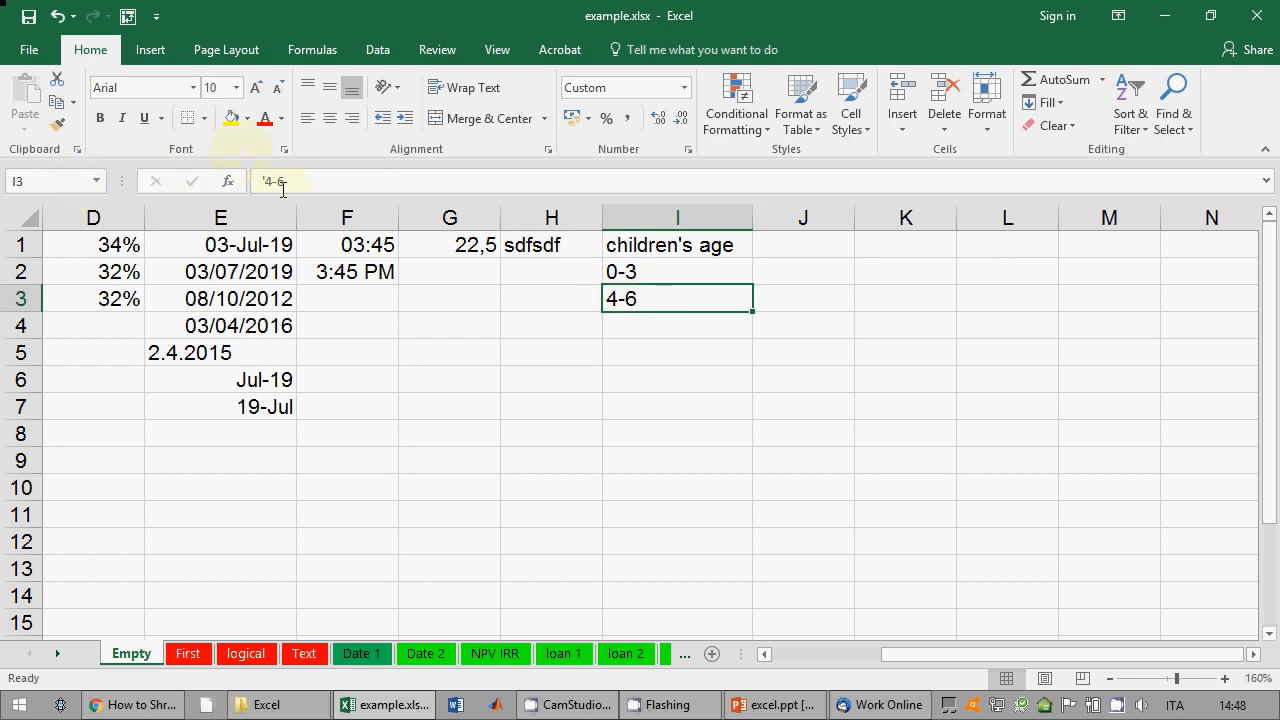
pyautogui.click(661, 320)
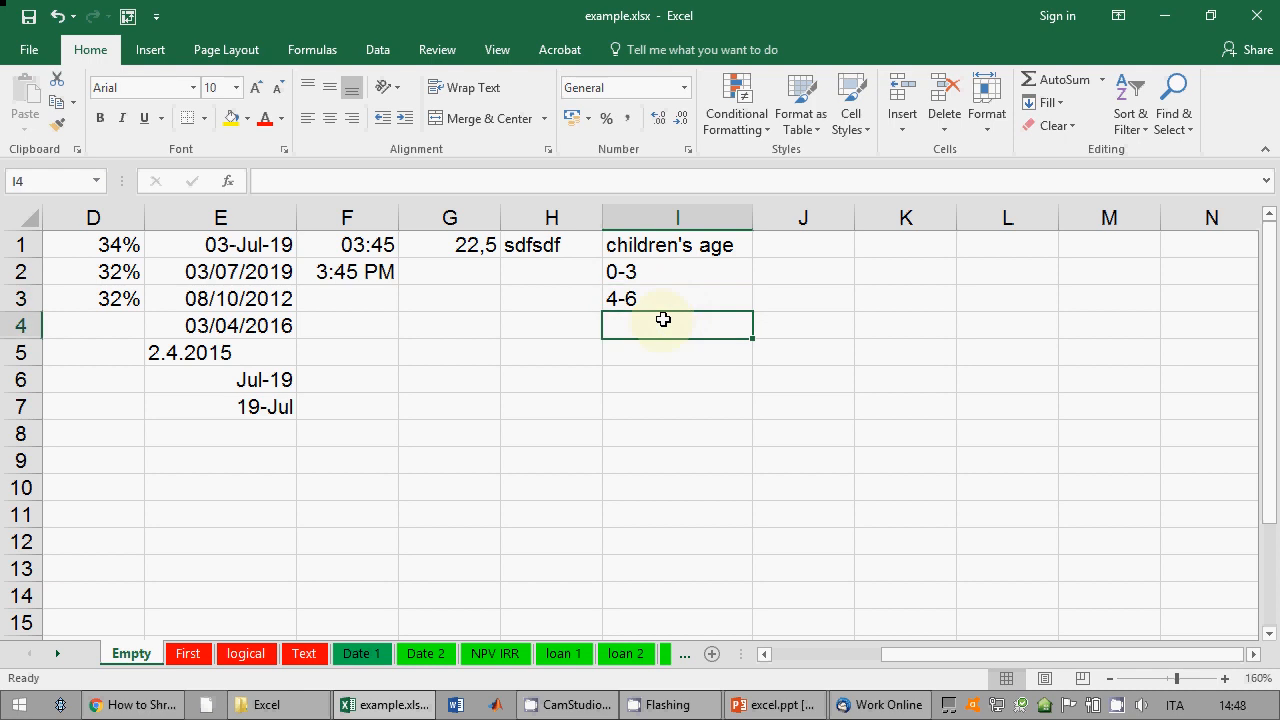
pyautogui.write("'")
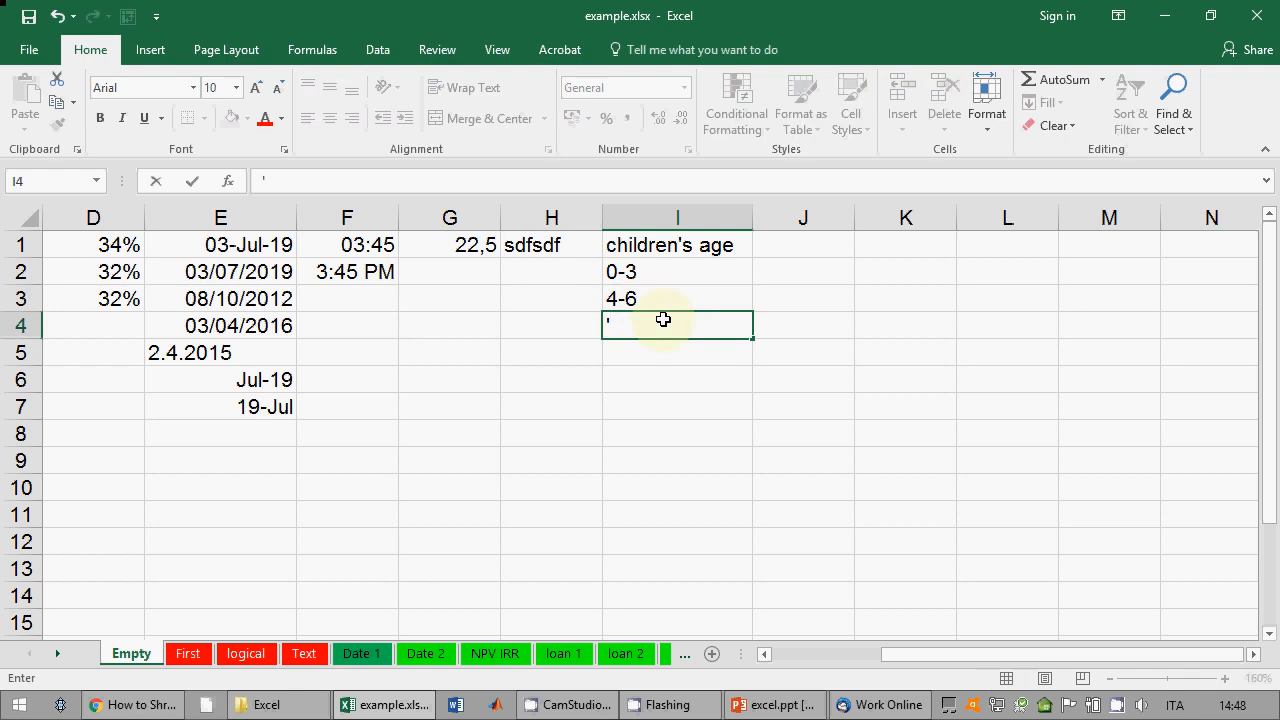
pyautogui.write('7-10')
pyautogui.press('Return')
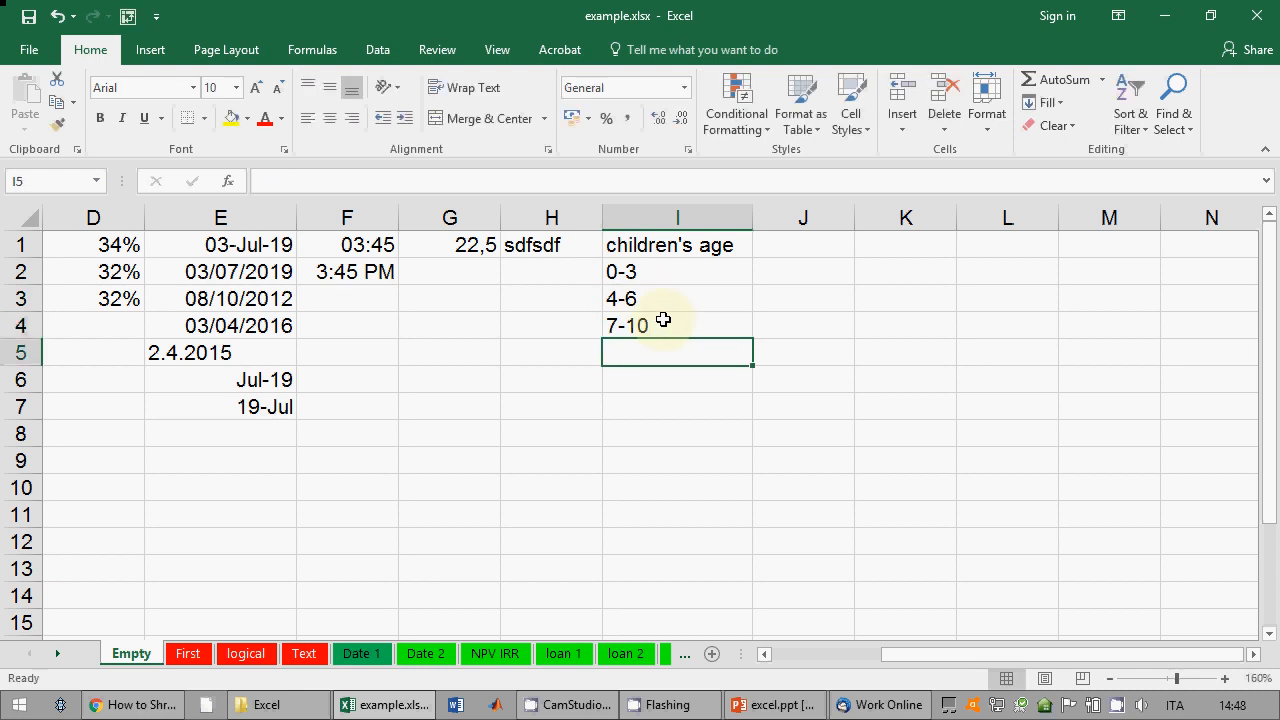
pyautogui.click(663, 320)
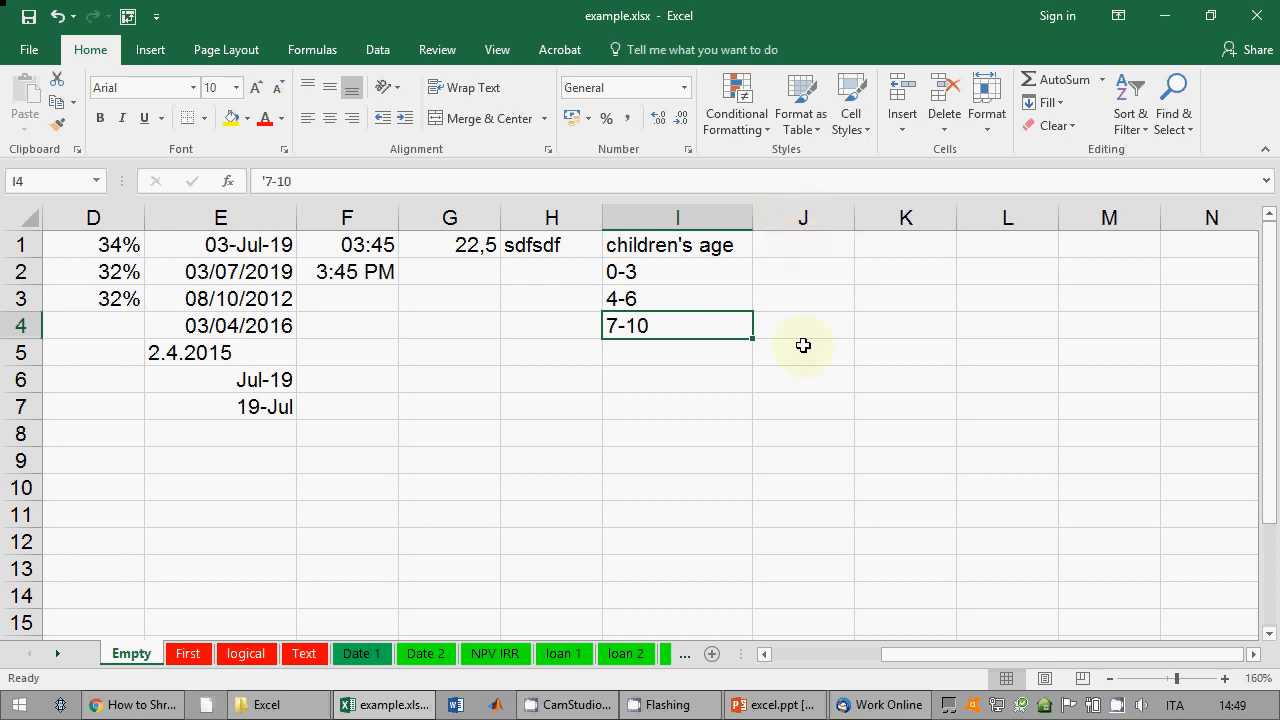
# Step: Select column J and browse the number format list without choosing one
pyautogui.click(811, 217)
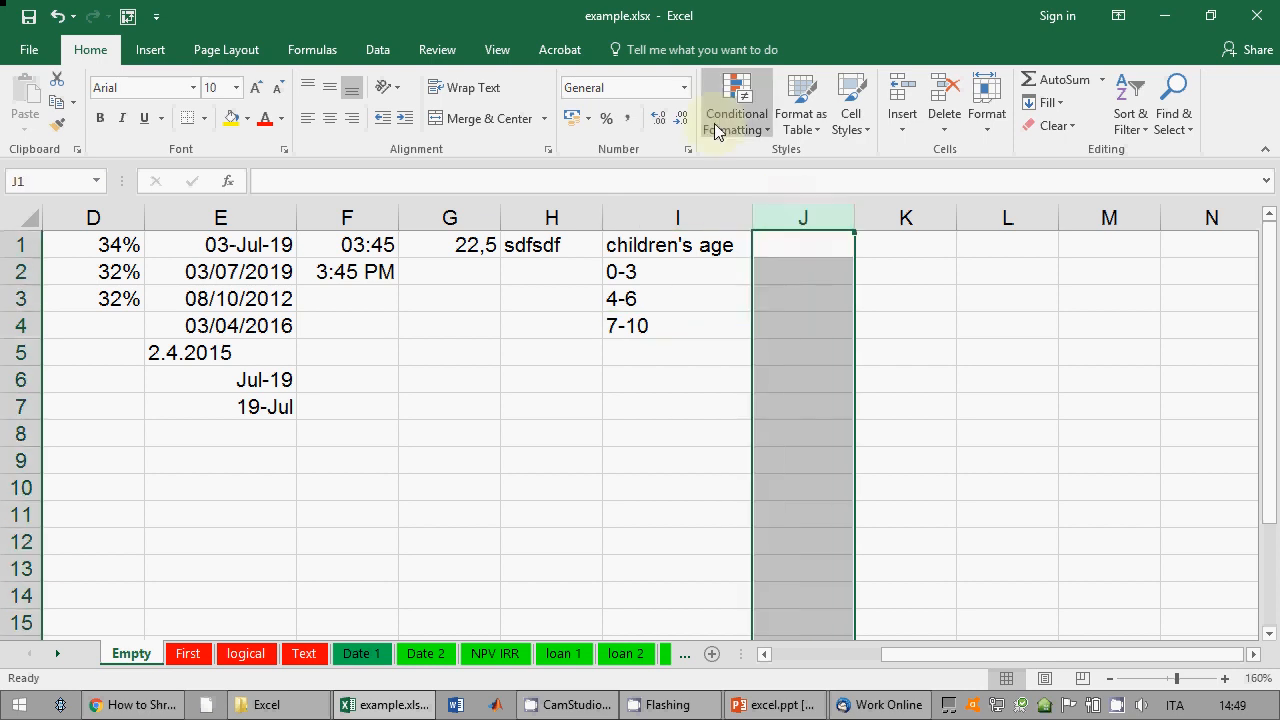
pyautogui.click(684, 87)
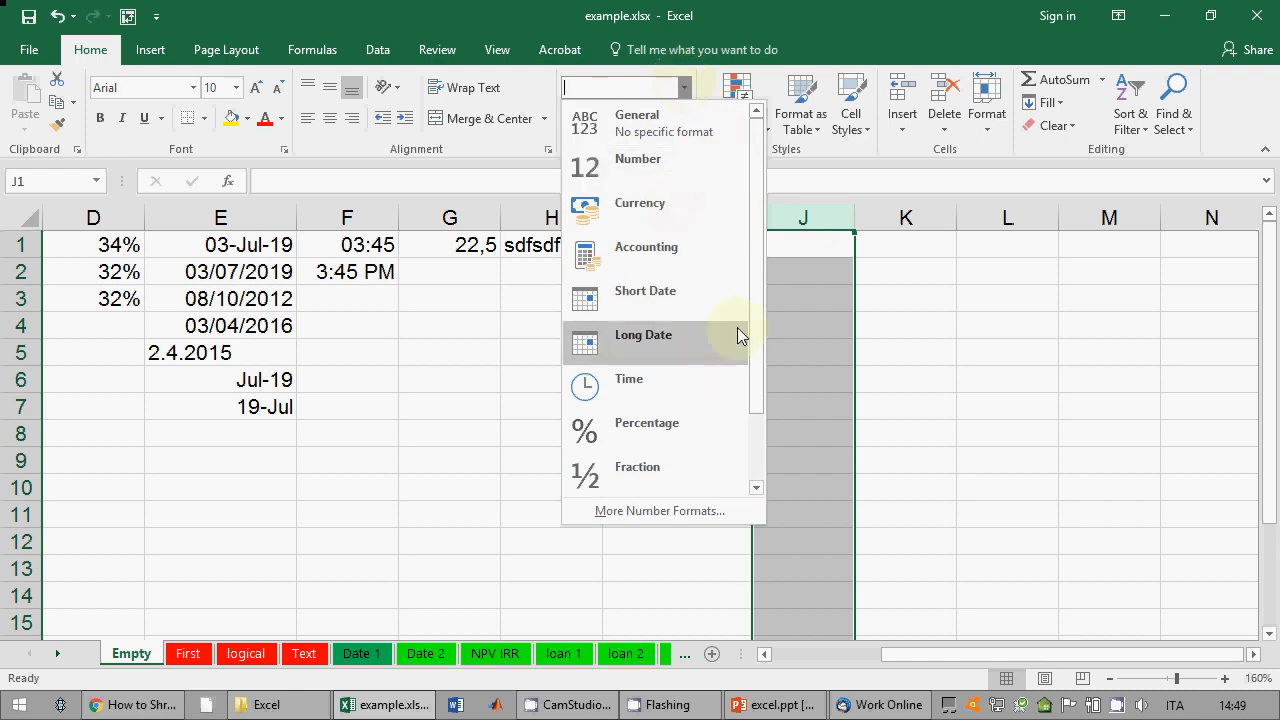
pyautogui.scroll(-2, 737, 327)
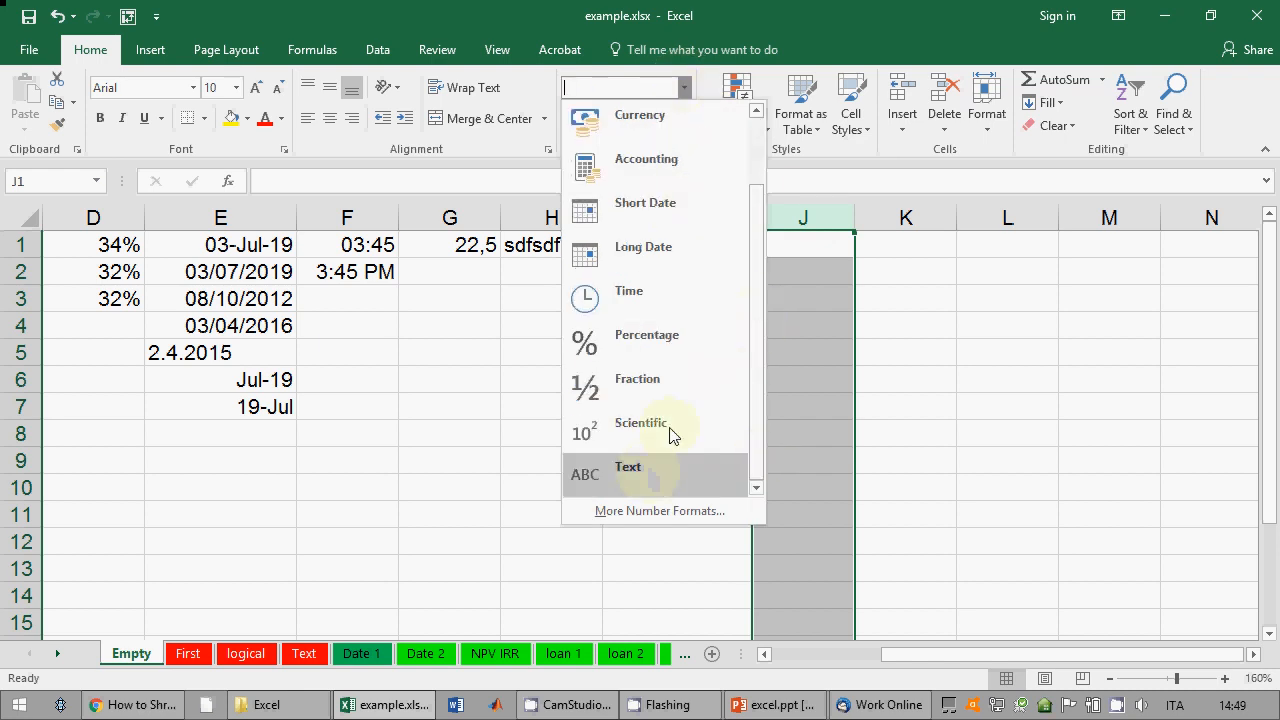
pyautogui.click(811, 4)
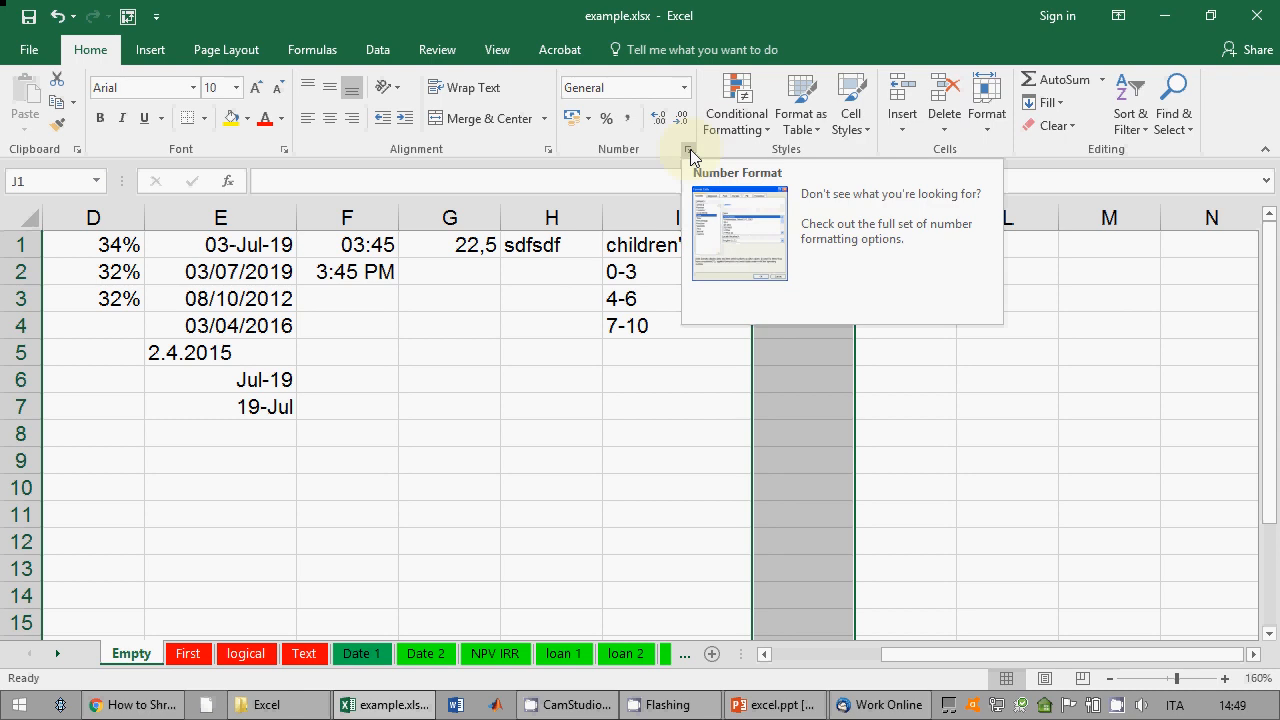
# Step: In Format Cells, preview the Number, Currency and Accounting categories and their options
pyautogui.click(690, 149)
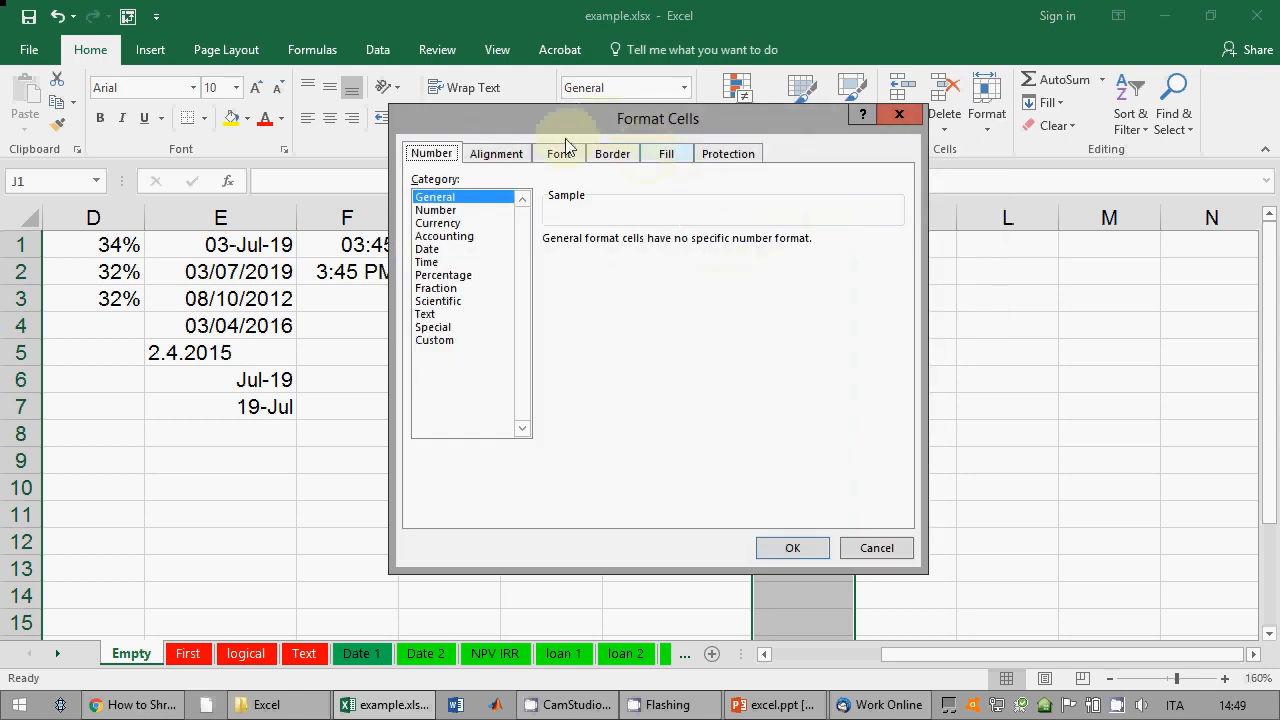
pyautogui.click(254, 251)
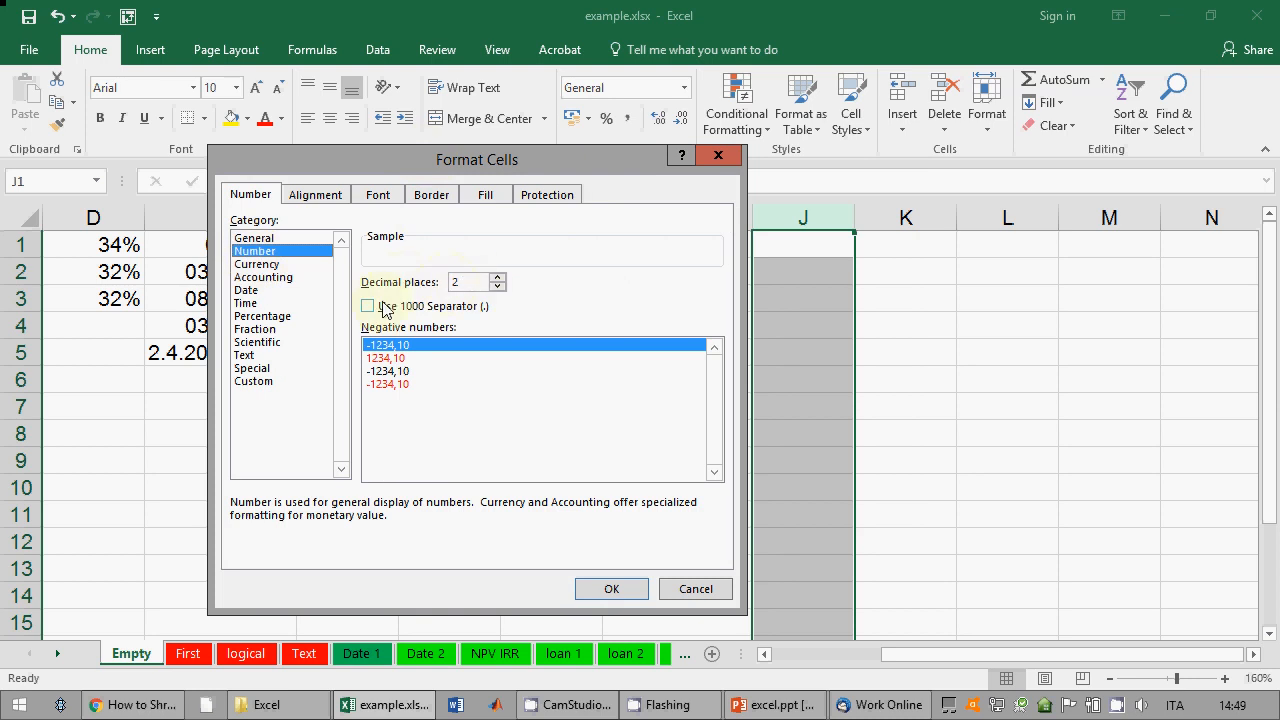
pyautogui.click(399, 358)
pyautogui.click(418, 371)
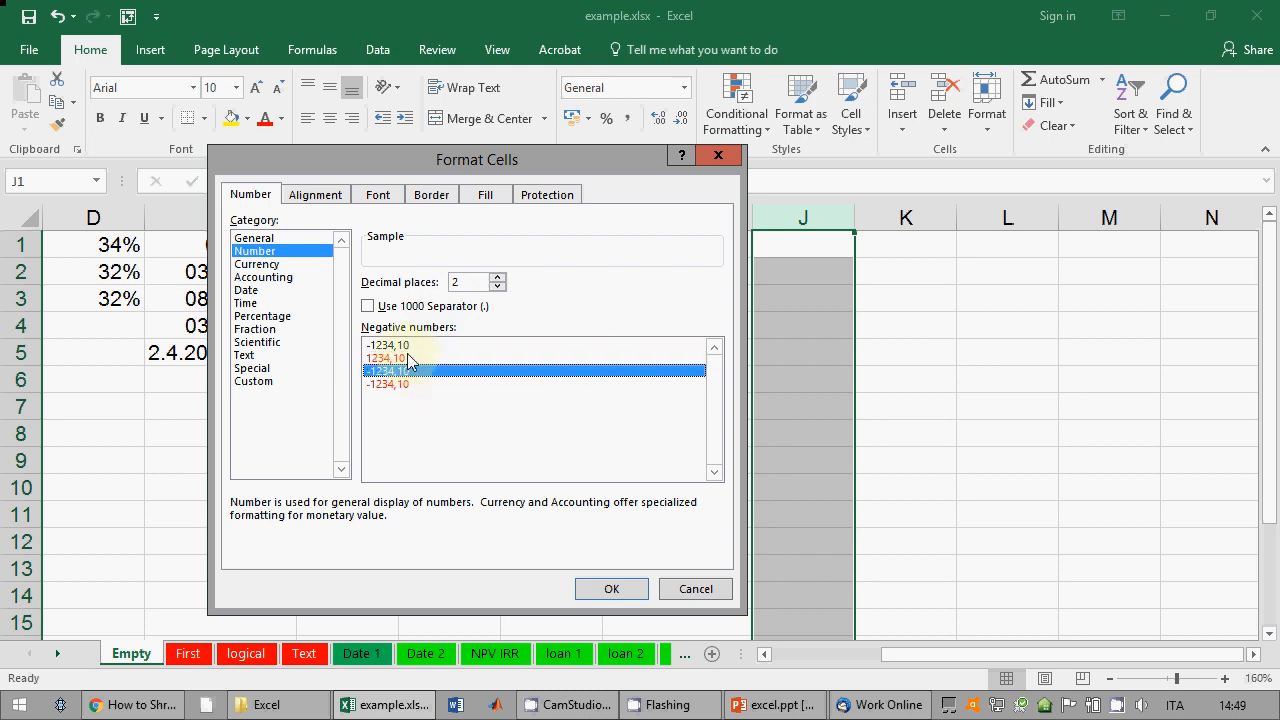
pyautogui.click(406, 358)
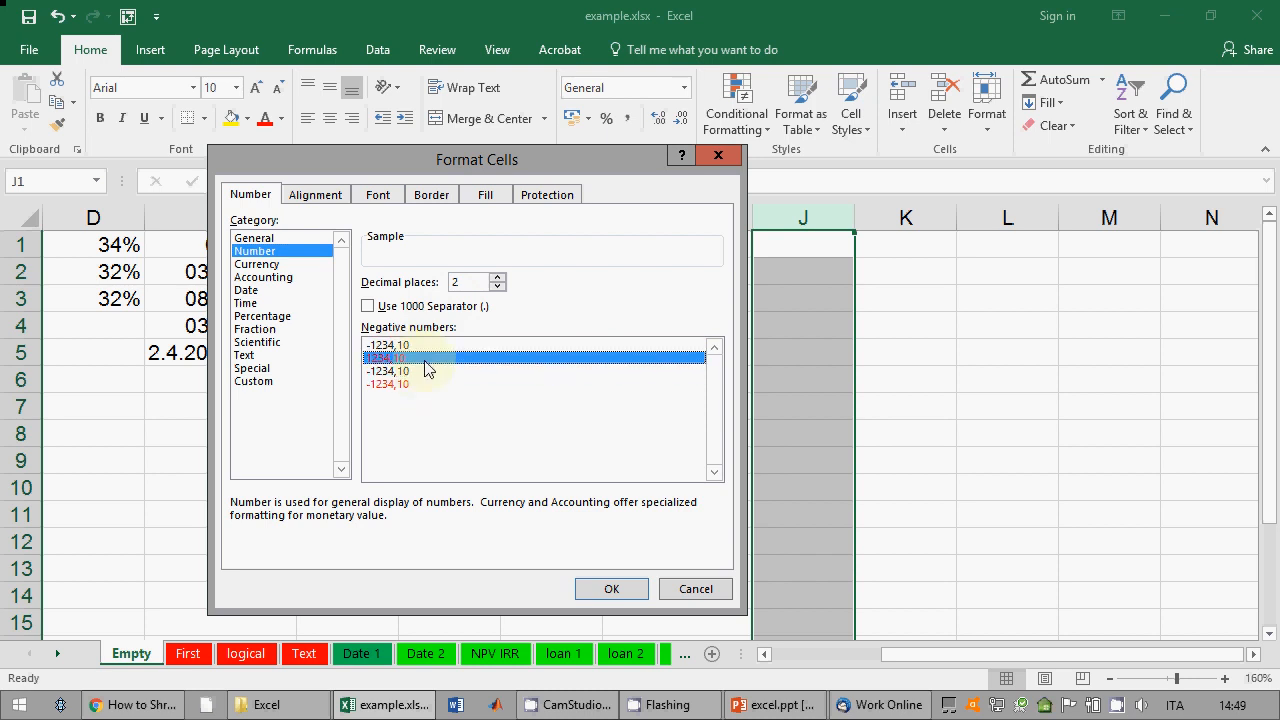
pyautogui.click(290, 265)
pyautogui.click(488, 309)
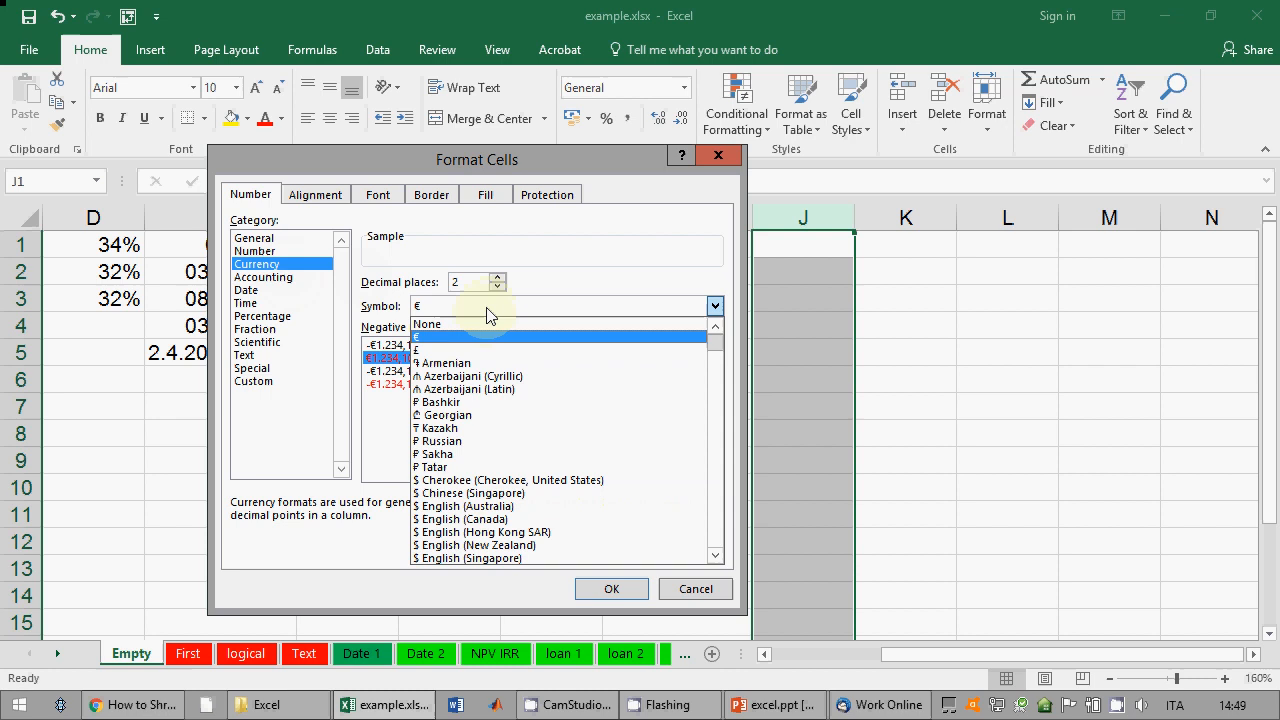
pyautogui.click(548, 268)
pyautogui.click(288, 279)
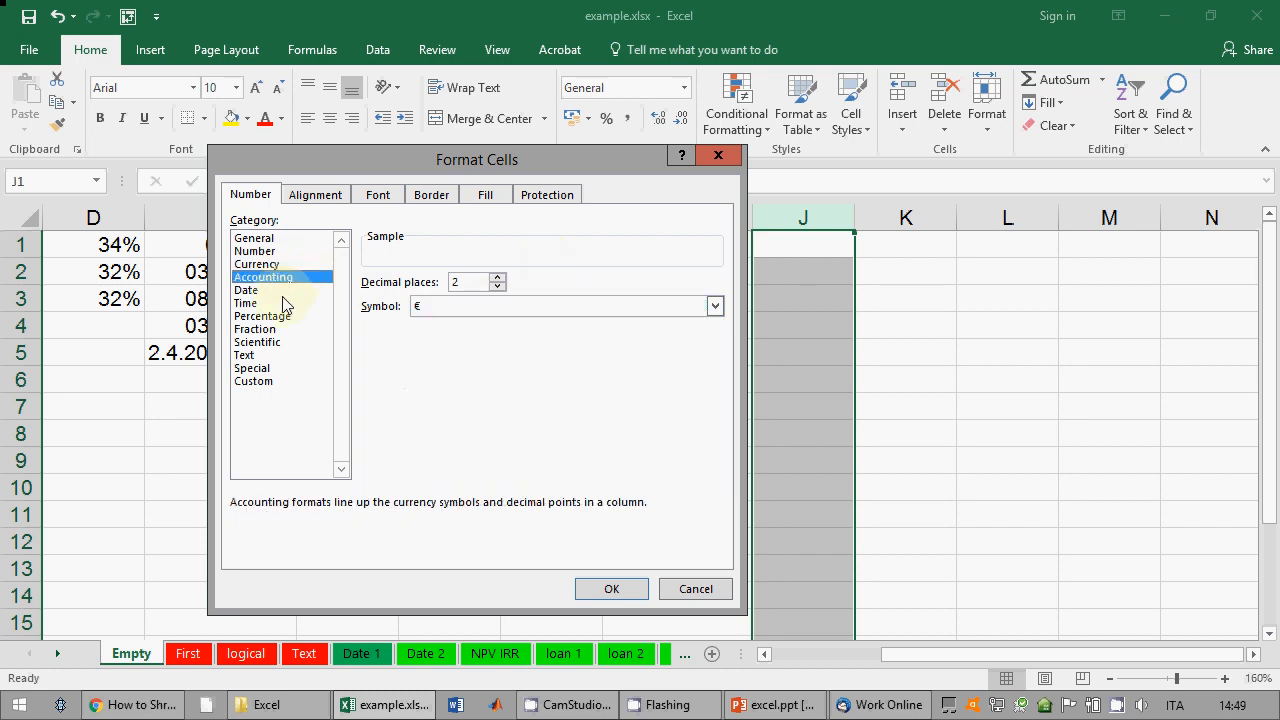
# Step: Browse the Date, Time, Percentage, Text and Custom categories, then cancel the dialog
pyautogui.click(284, 291)
pyautogui.click(717, 372)
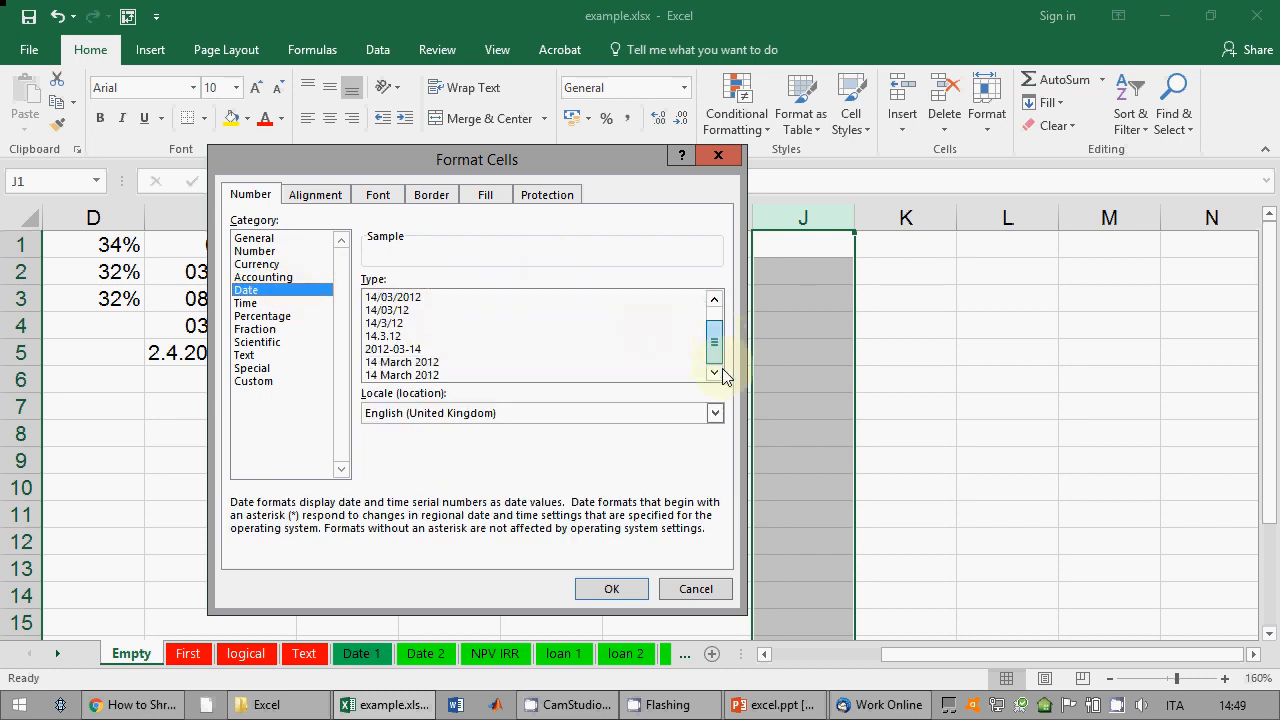
pyautogui.moveTo(722, 369)
pyautogui.mouseDown()
pyautogui.moveTo(714, 315)
pyautogui.moveTo(714, 346)
pyautogui.mouseUp()
pyautogui.click(261, 306)
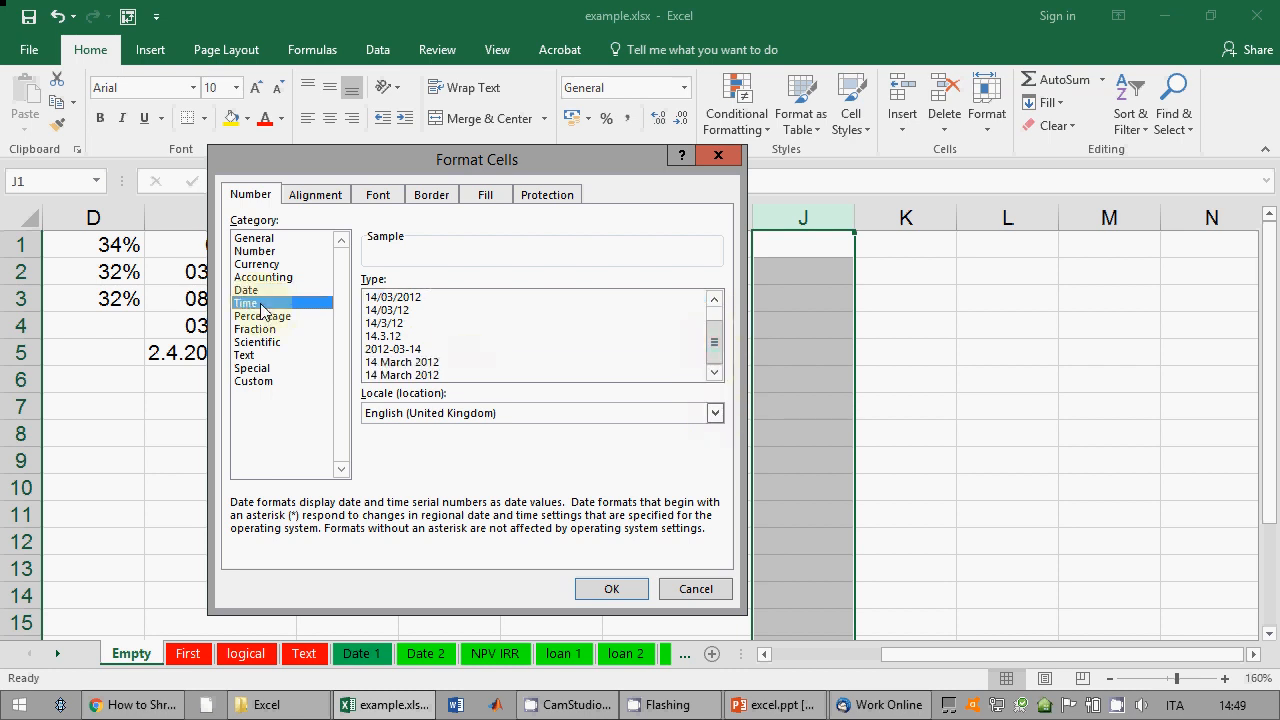
pyautogui.click(262, 316)
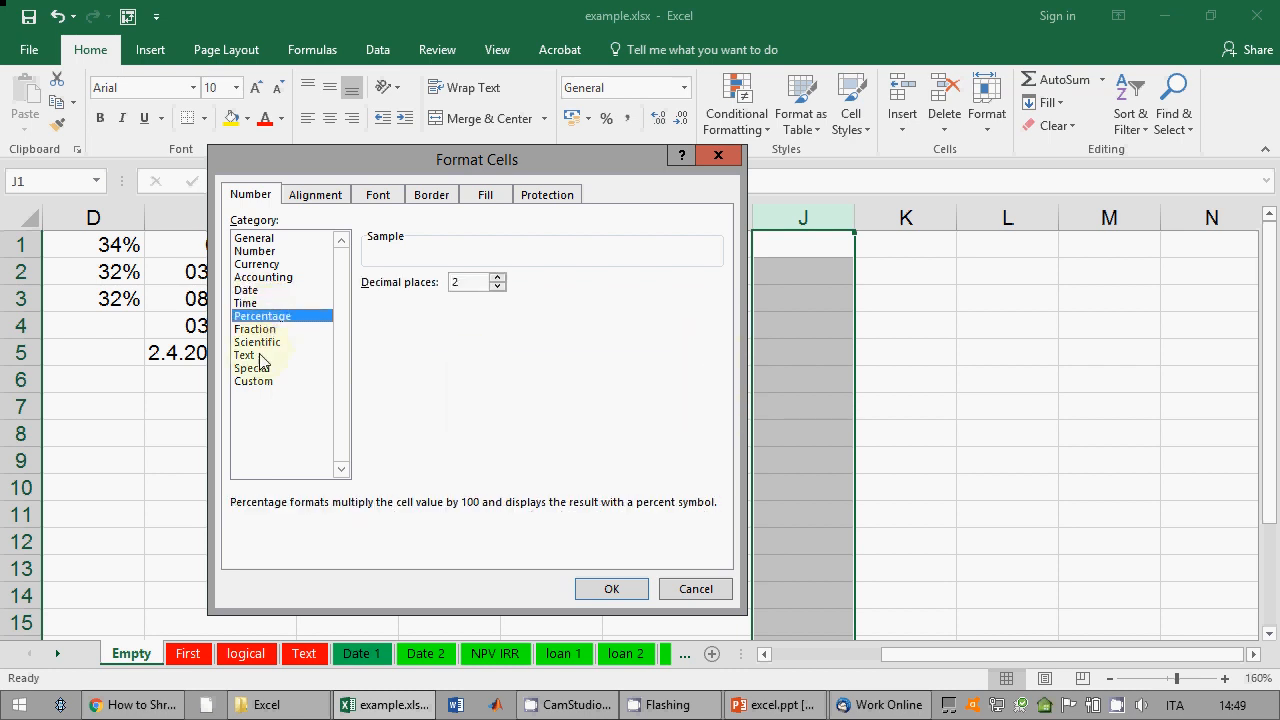
pyautogui.click(261, 357)
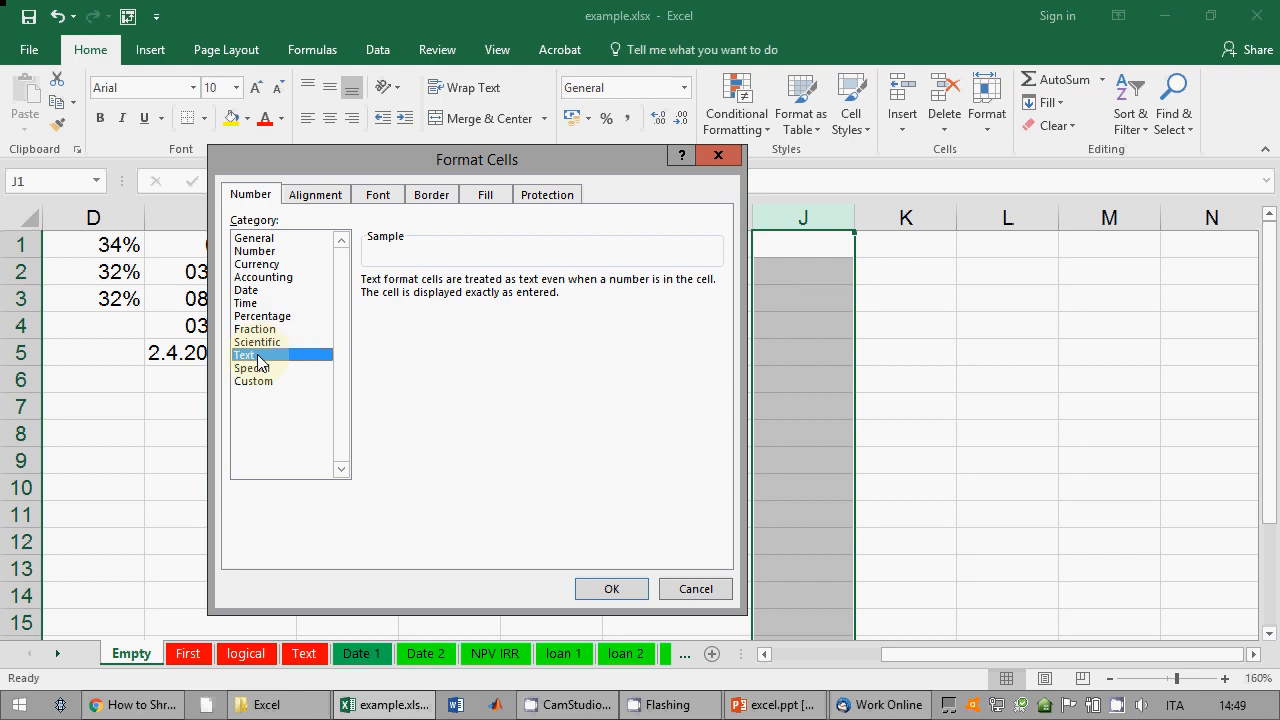
pyautogui.click(266, 381)
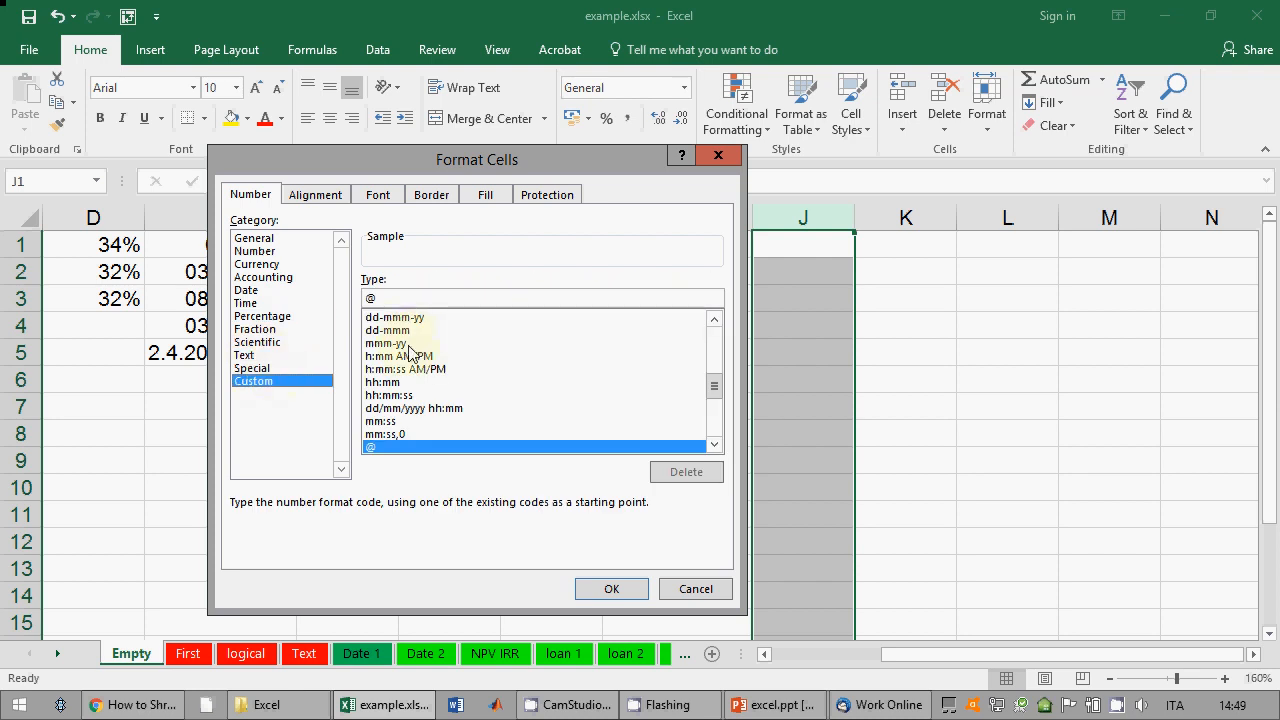
pyautogui.moveTo(700, 385); pyautogui.dragTo(712, 319)
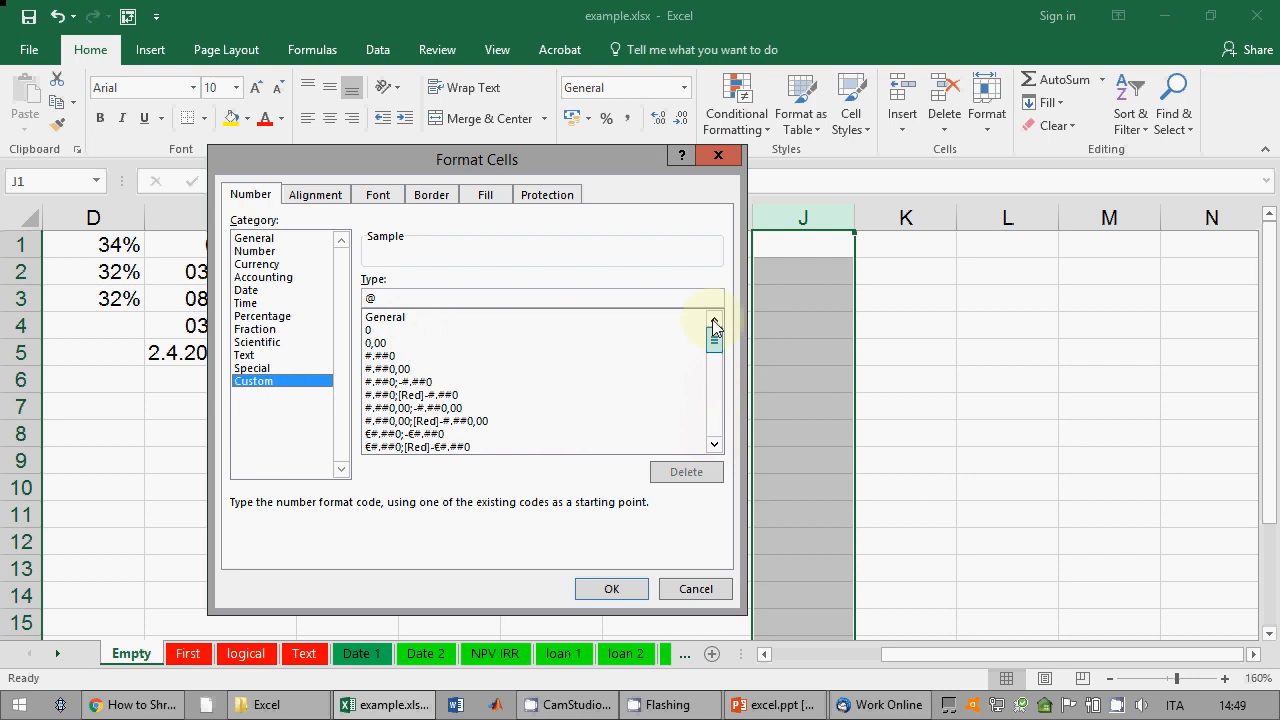
pyautogui.click(256, 355)
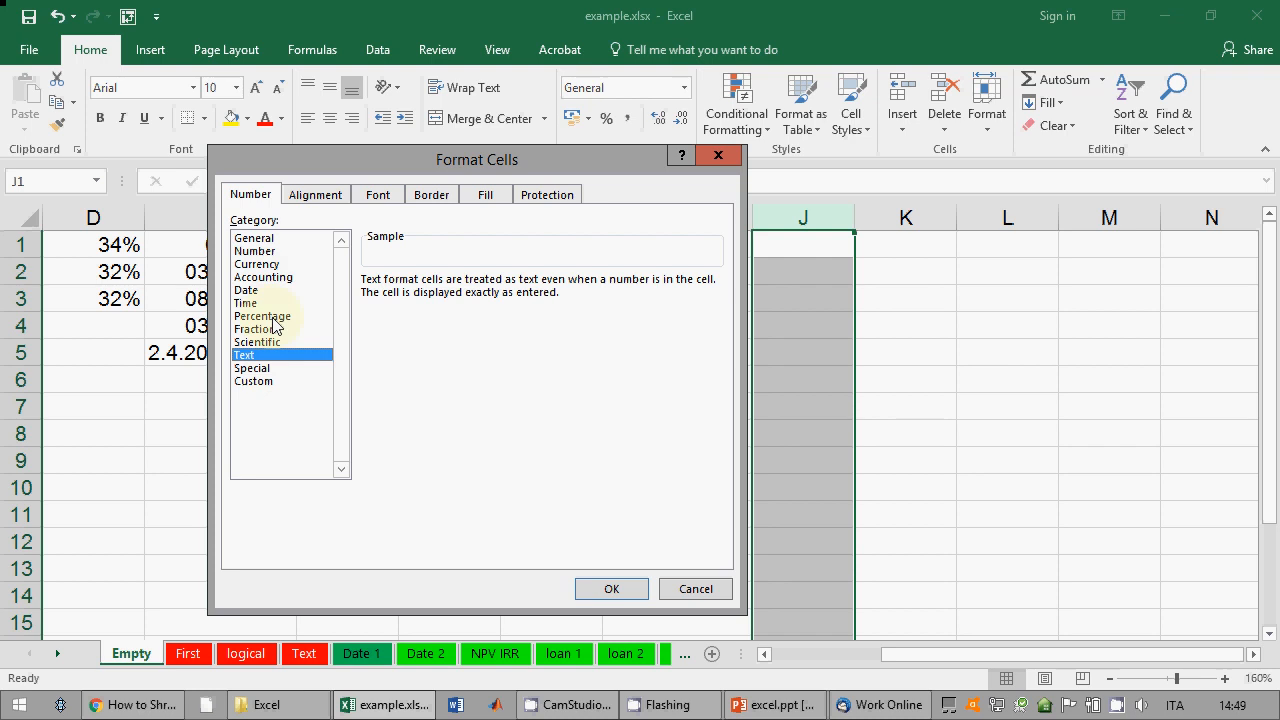
pyautogui.click(700, 589)
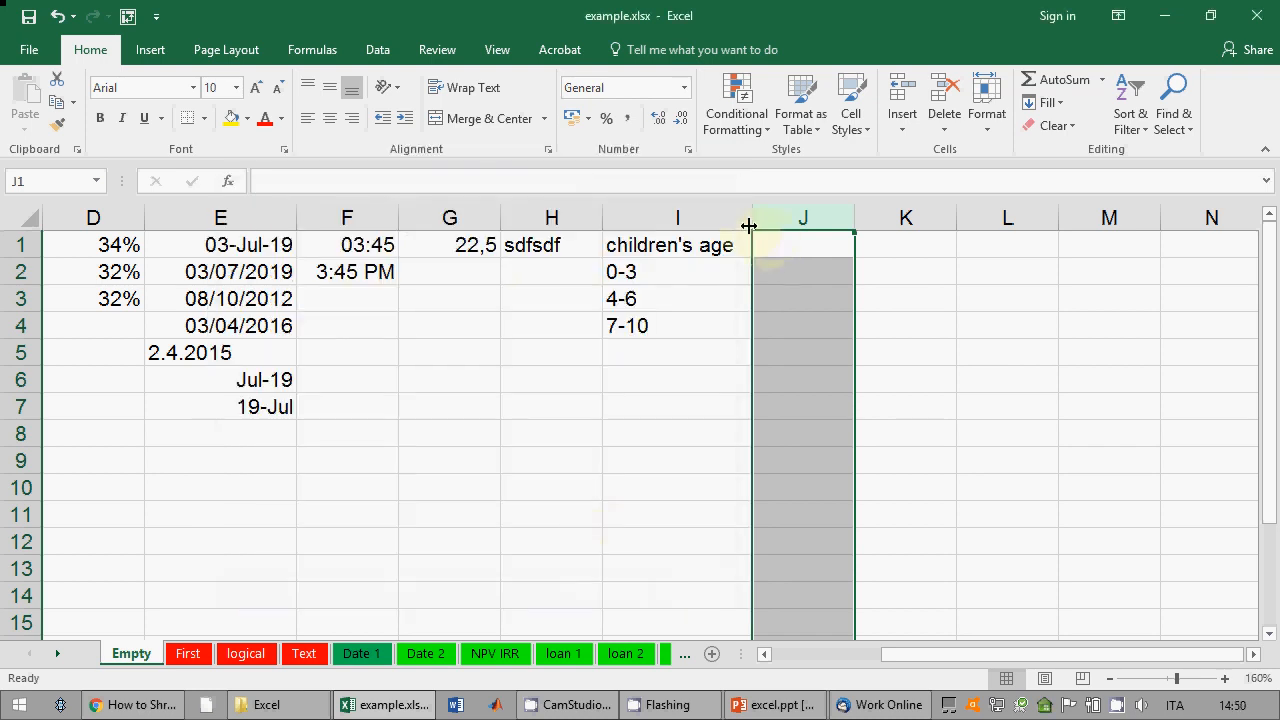
# Step: Format column J as Text through the Format Cells dialog
pyautogui.click(688, 149)
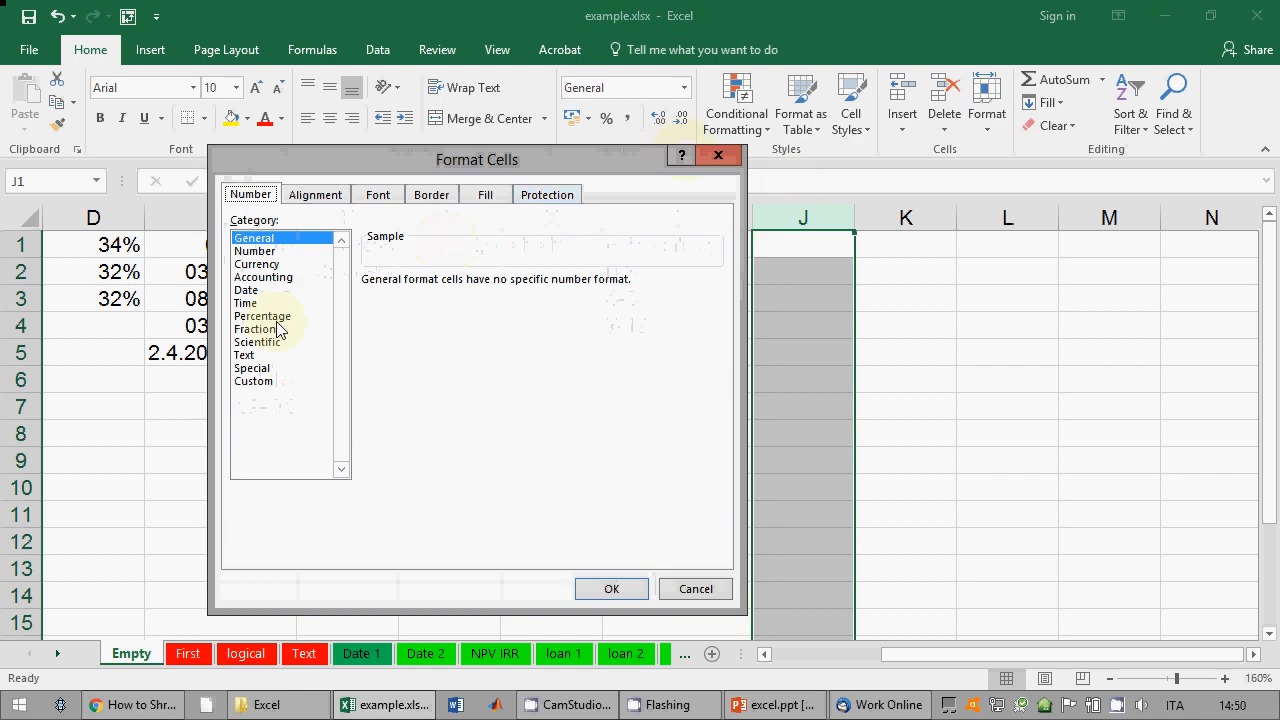
pyautogui.click(246, 355)
pyautogui.click(610, 589)
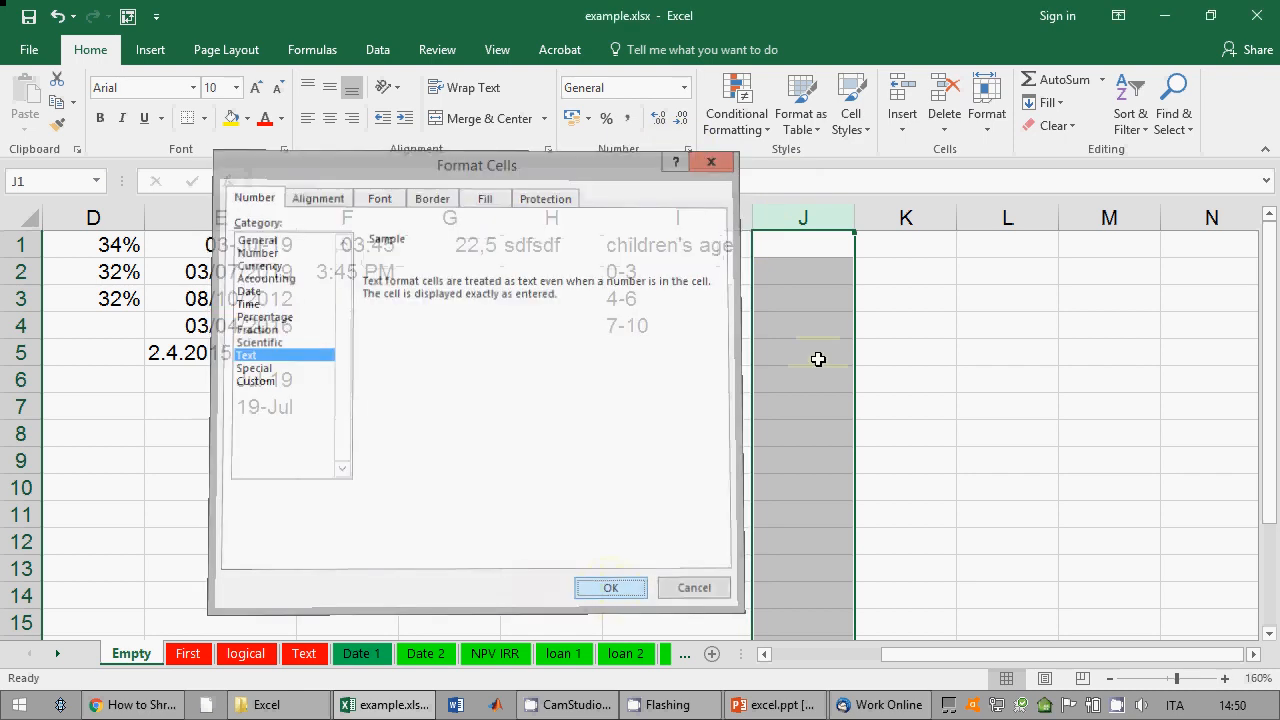
# Step: Enter 4-6 in J2 and =D2 in J3 so both stay as literal text
pyautogui.click(810, 282)
pyautogui.write('4-6')
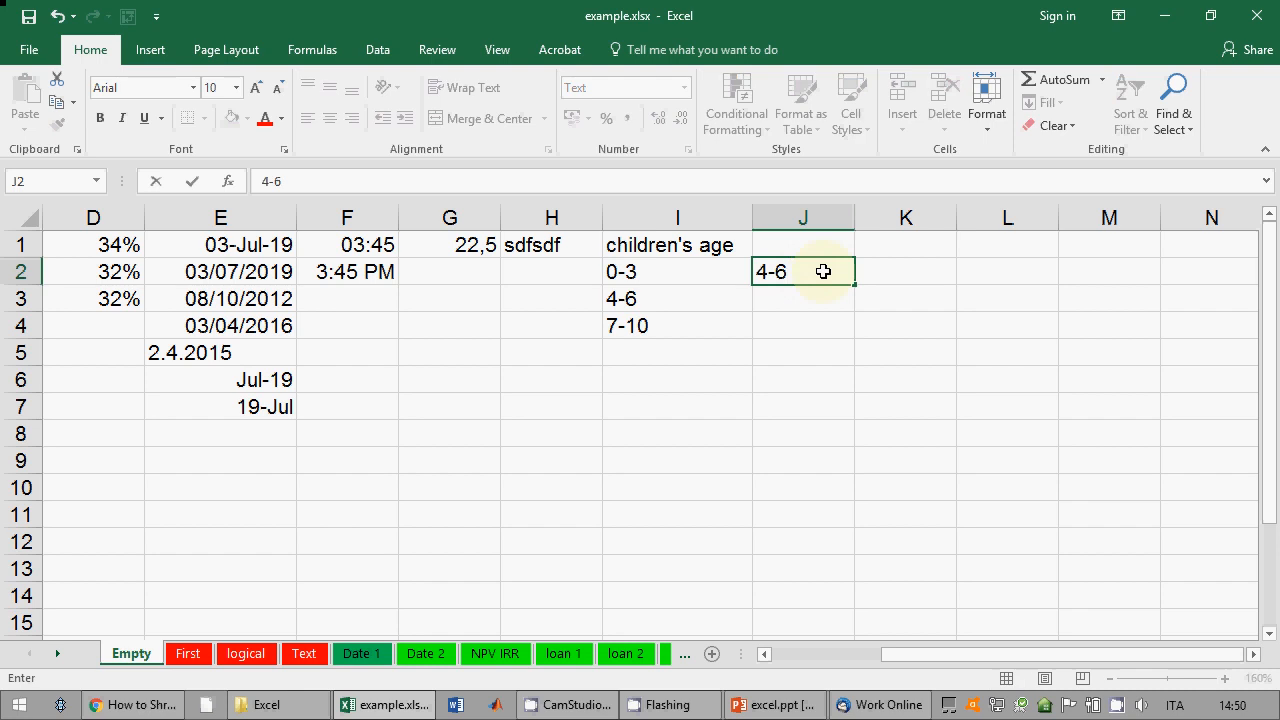
pyautogui.press('Return')
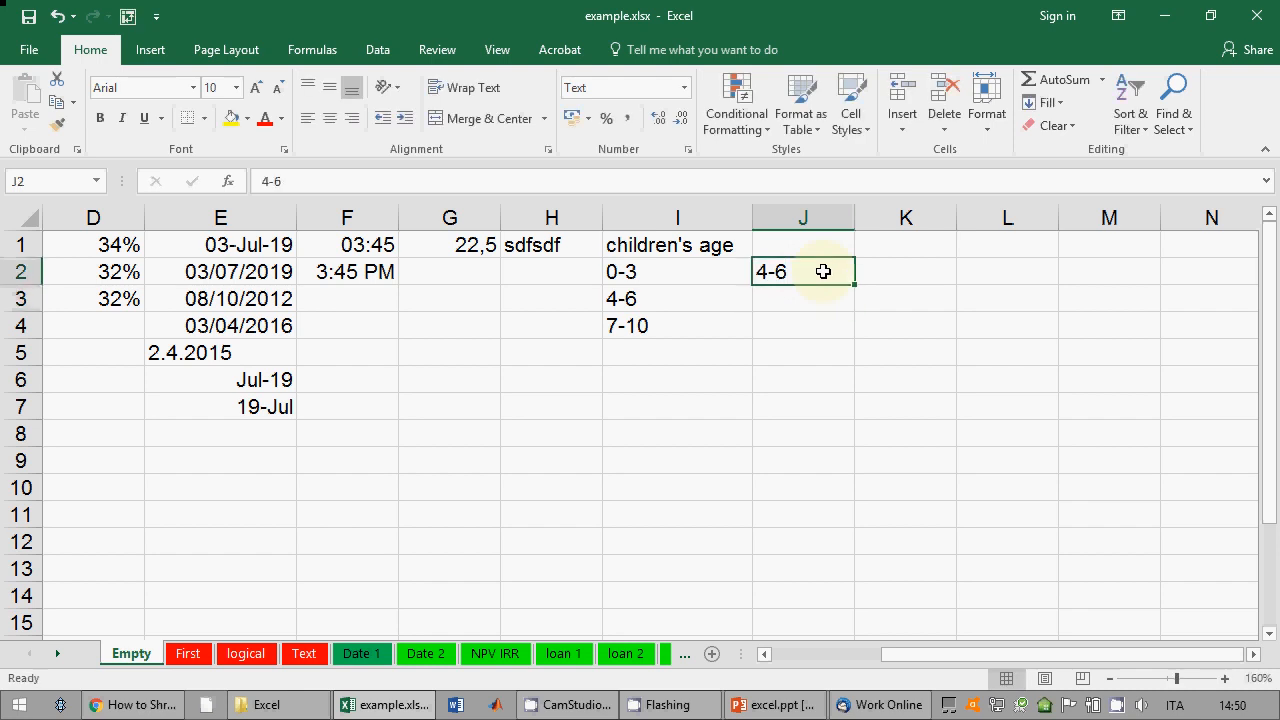
pyautogui.write('=')
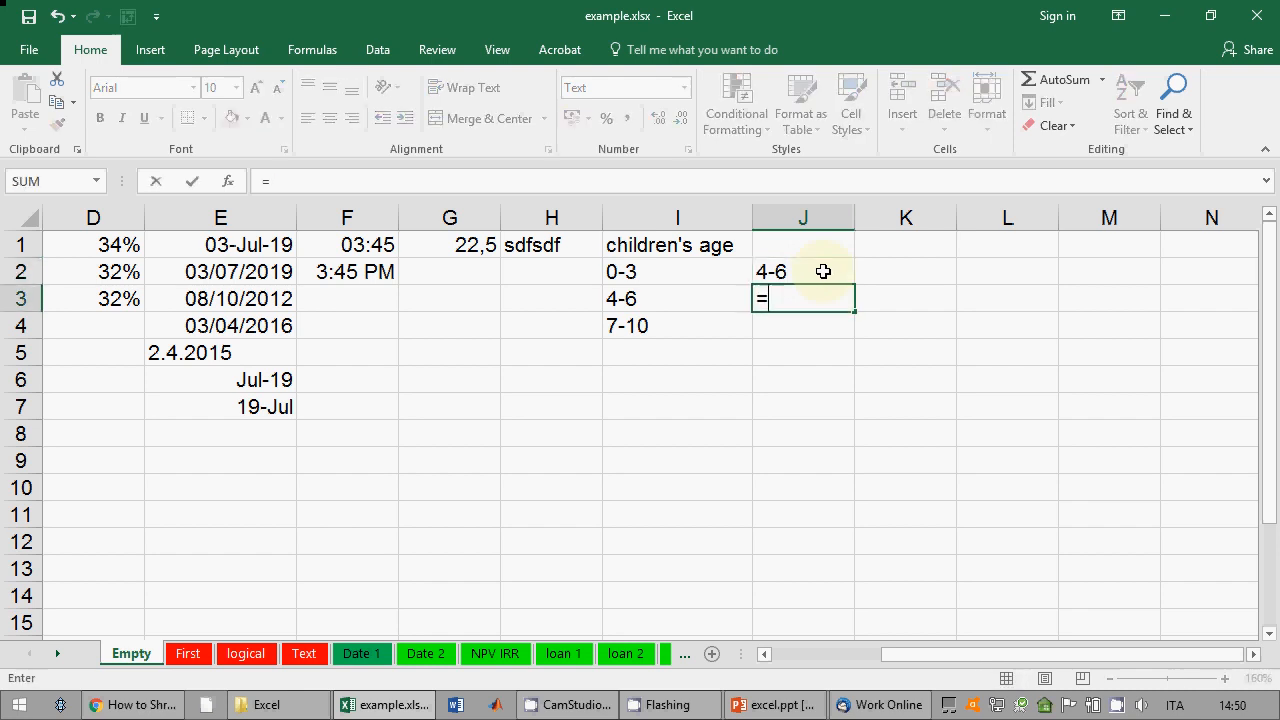
pyautogui.write('D2')
pyautogui.press('Return')
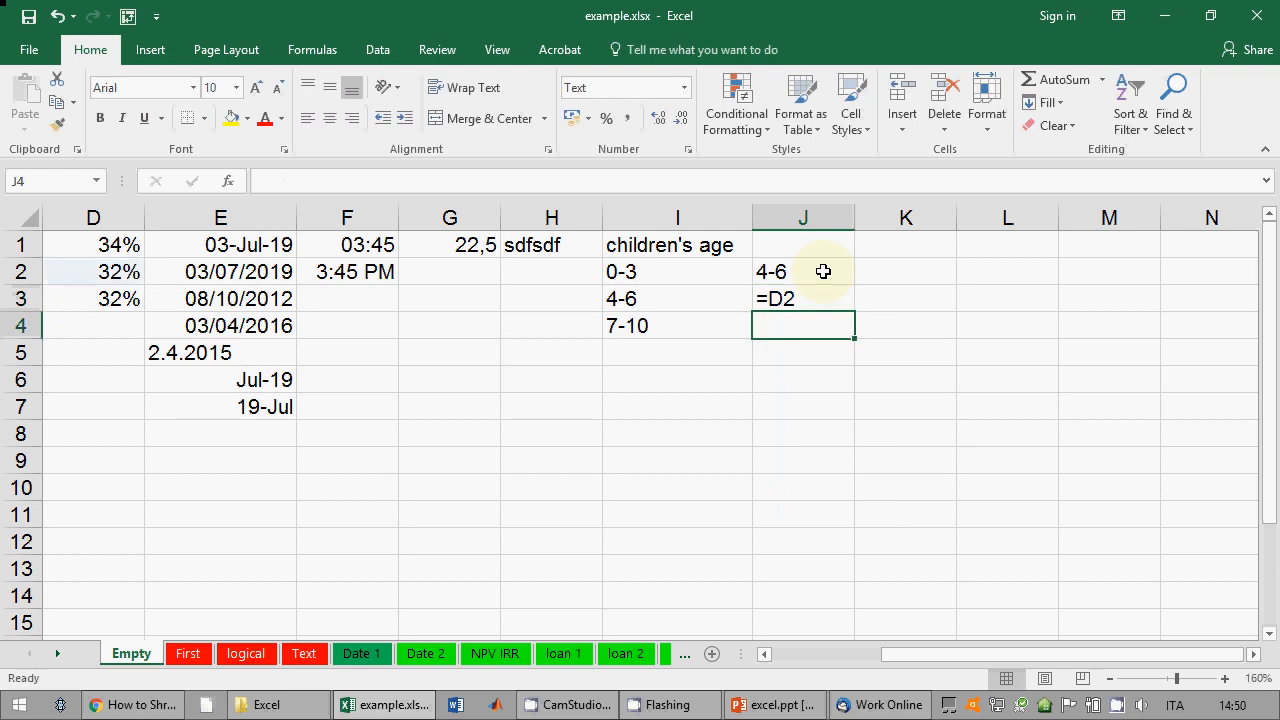
pyautogui.press('Up')
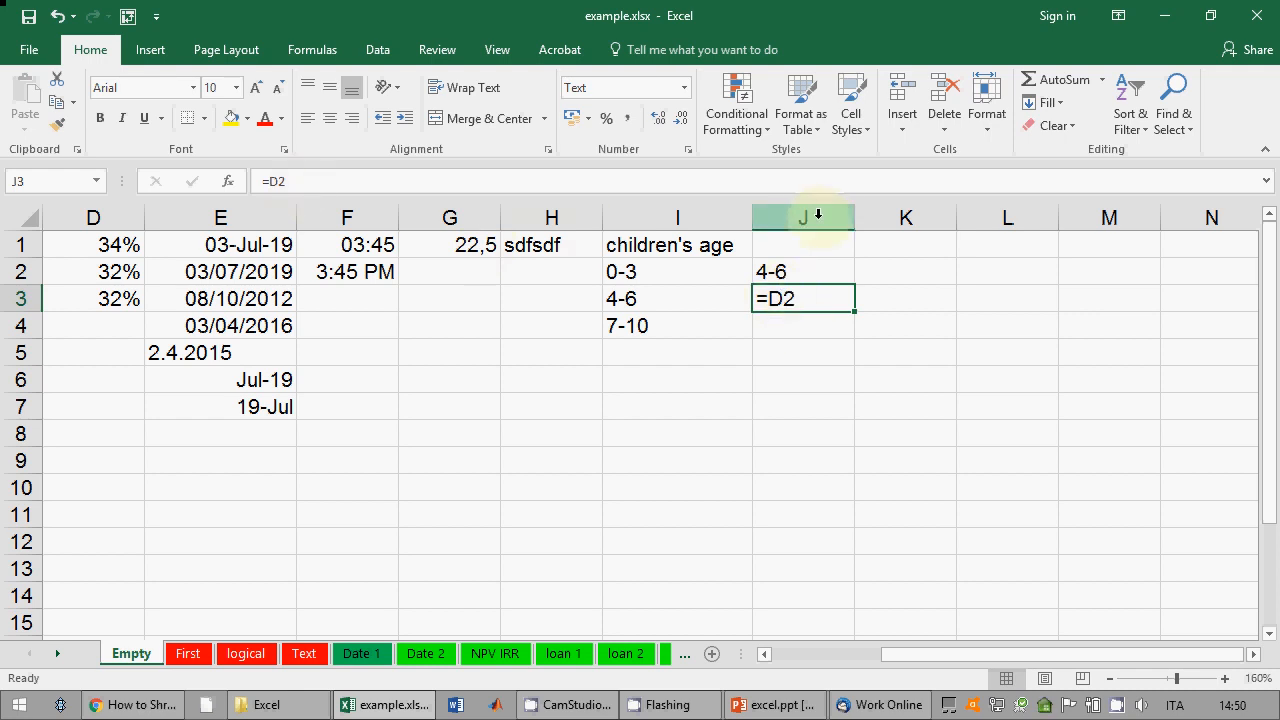
pyautogui.click(768, 705)
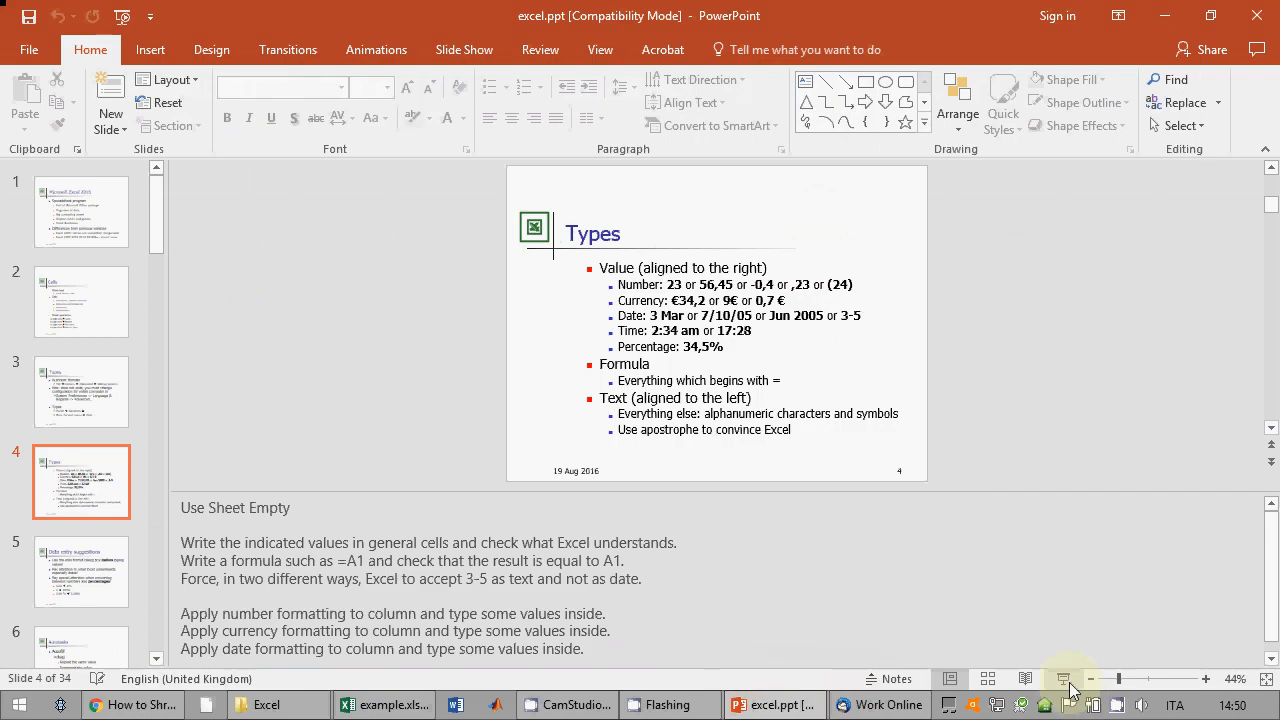
pyautogui.click(1066, 681)
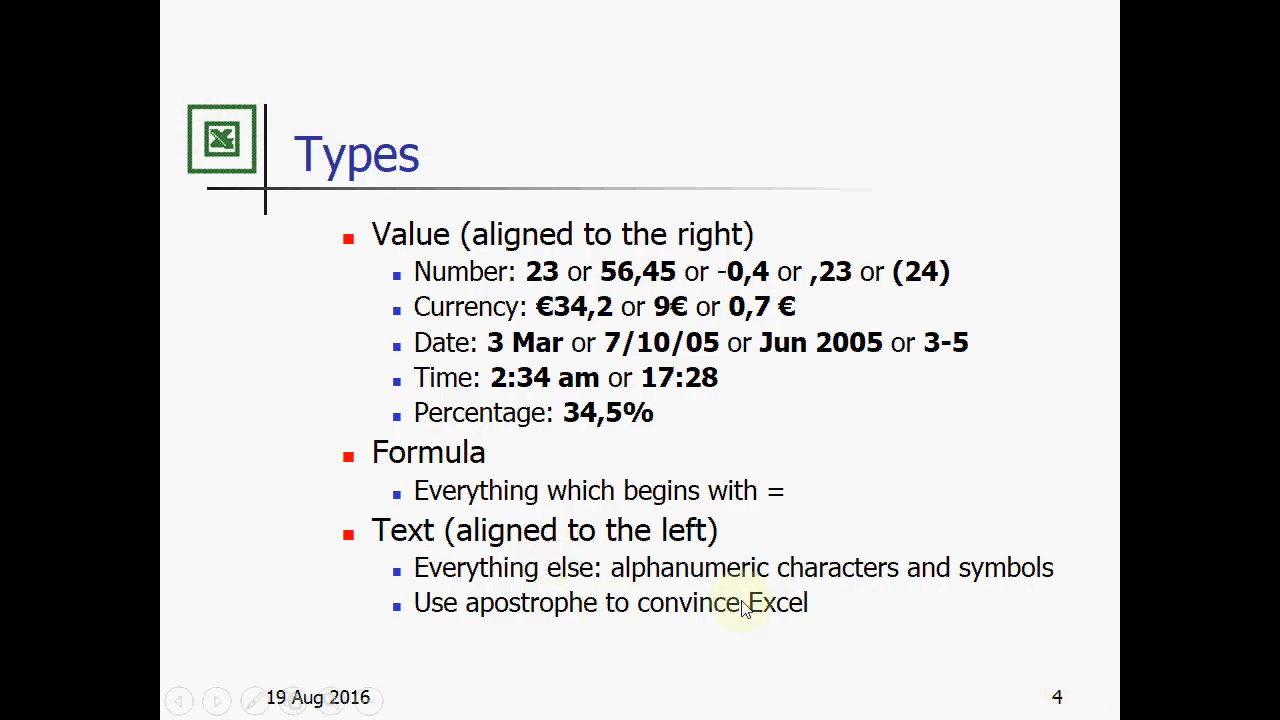
pyautogui.click(790, 609)
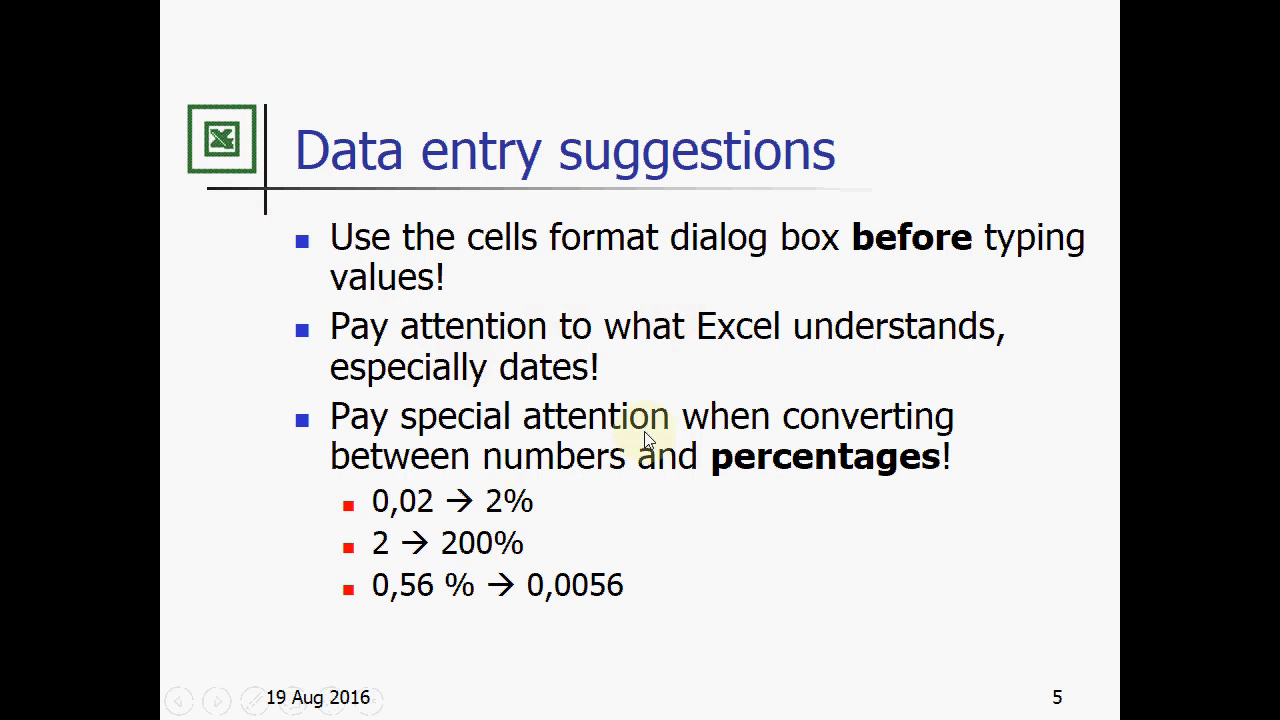
pyautogui.press('Escape')
pyautogui.click(385, 705)
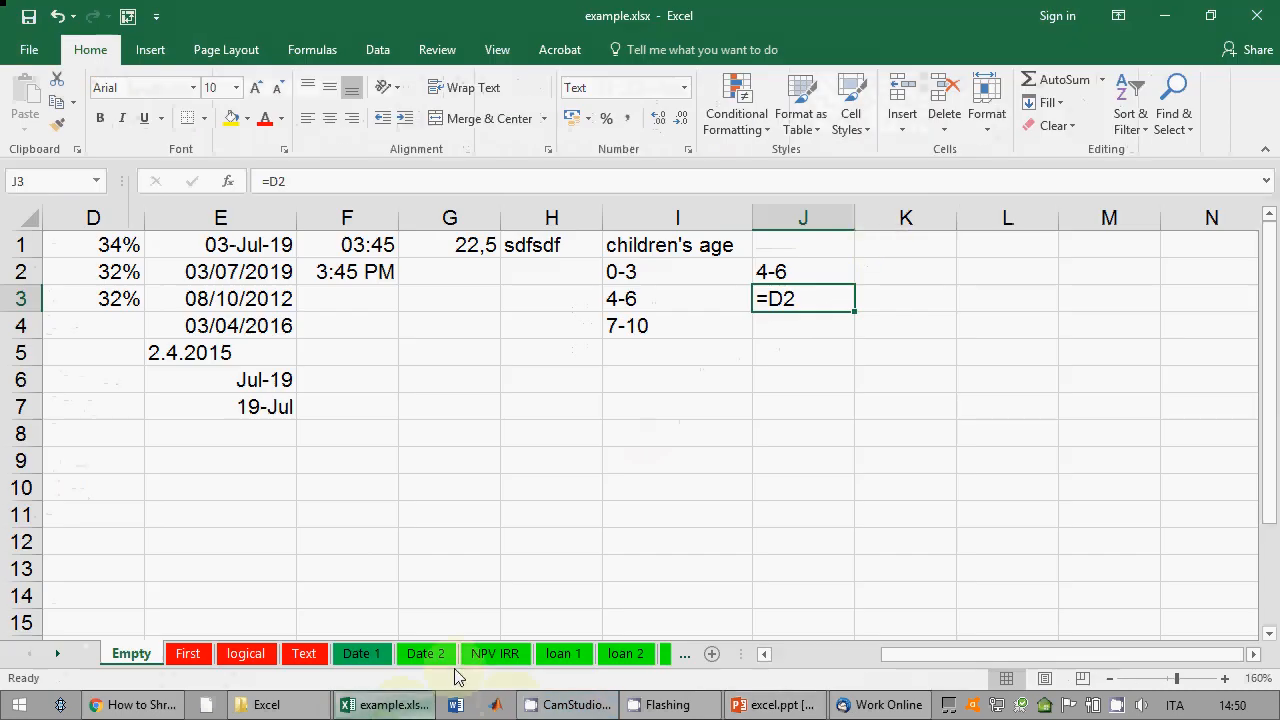
# Step: Delete columns A through J and widen column A
pyautogui.click(829, 212)
pyautogui.moveTo(829, 212); pyautogui.dragTo(103, 214)
pyautogui.rightClick(140, 217)
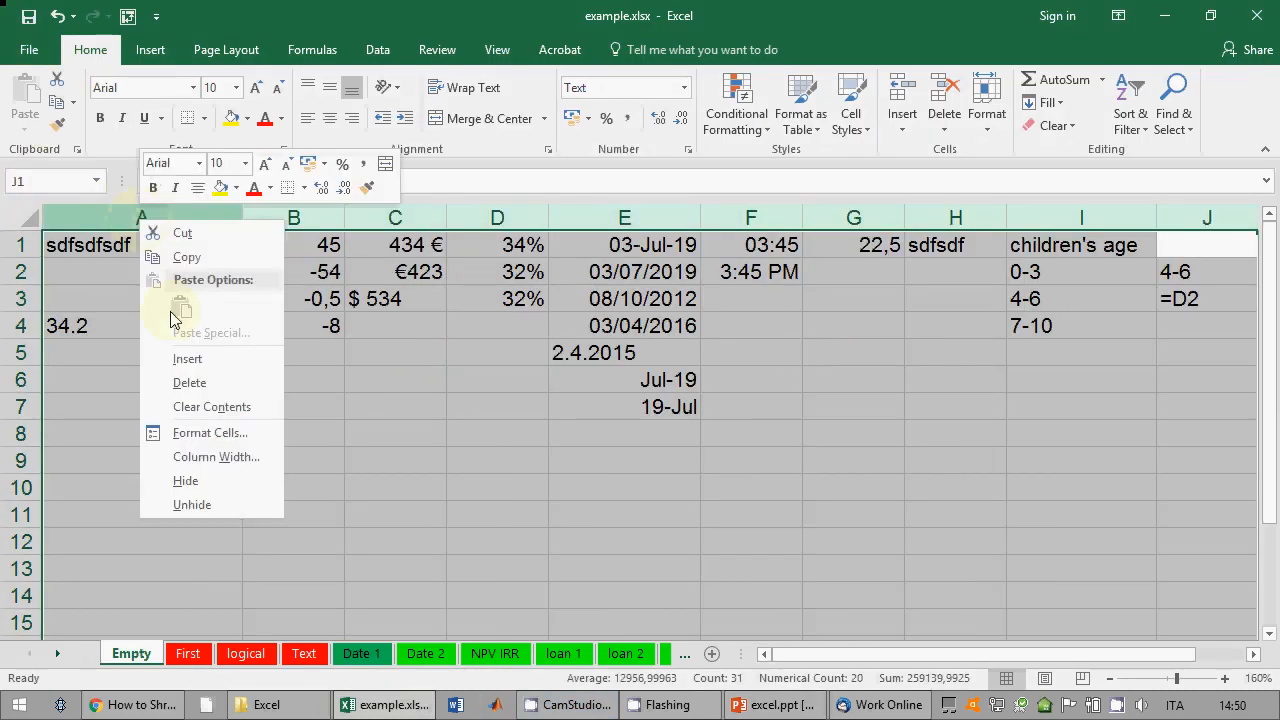
pyautogui.click(190, 387)
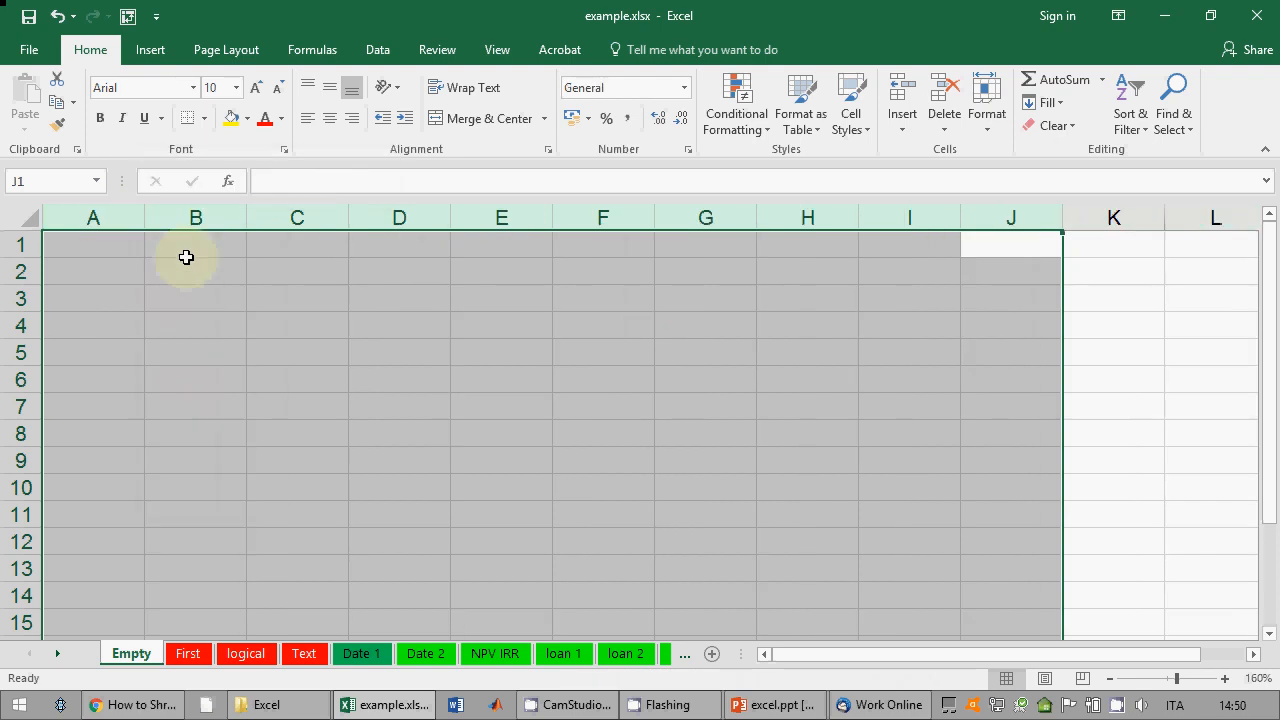
pyautogui.click(129, 243)
pyautogui.moveTo(143, 217); pyautogui.dragTo(298, 220)
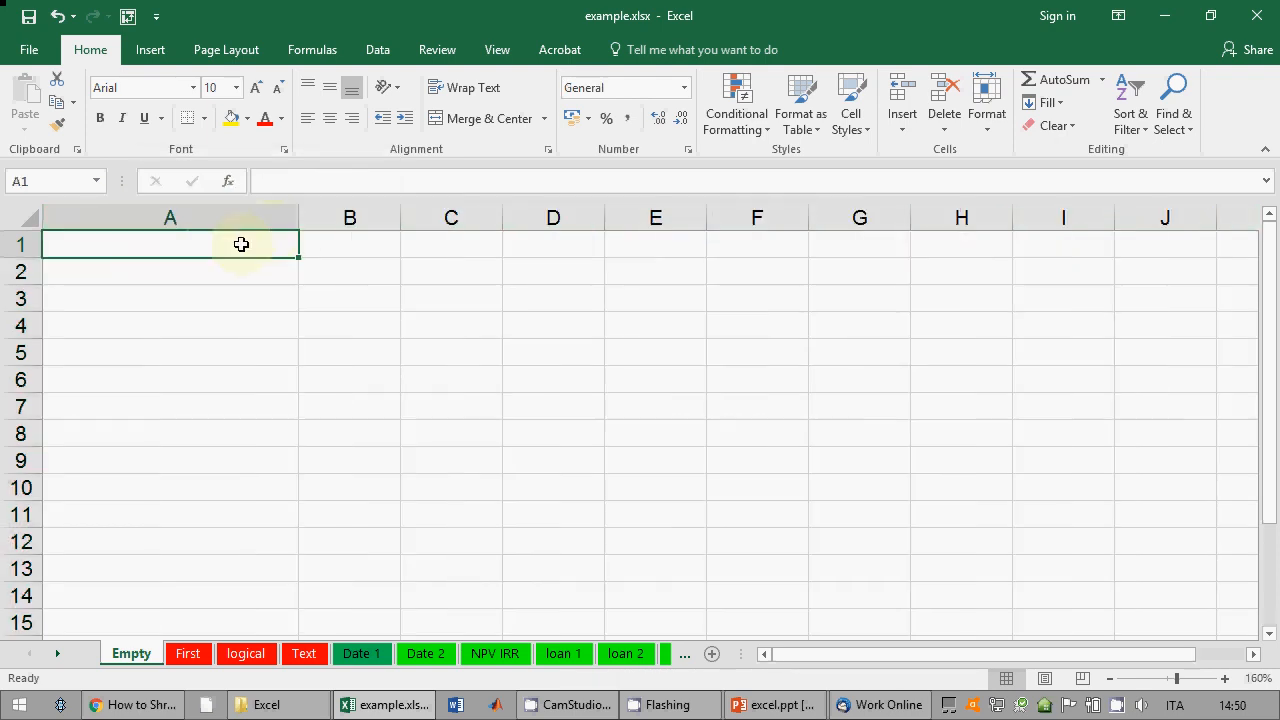
pyautogui.moveTo(299, 221); pyautogui.dragTo(285, 222)
# Step: Put the heading 'interest rate' in A1, correcting the typo
pyautogui.write('in')
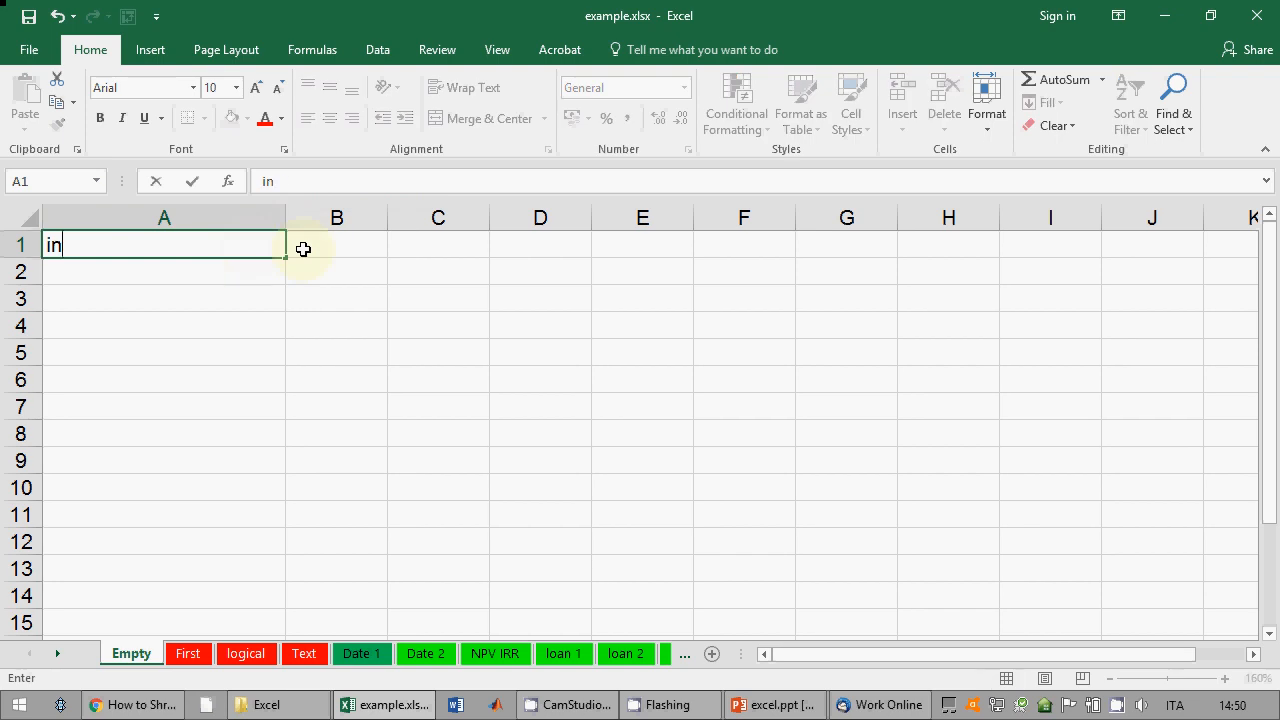
pyautogui.write('terst')
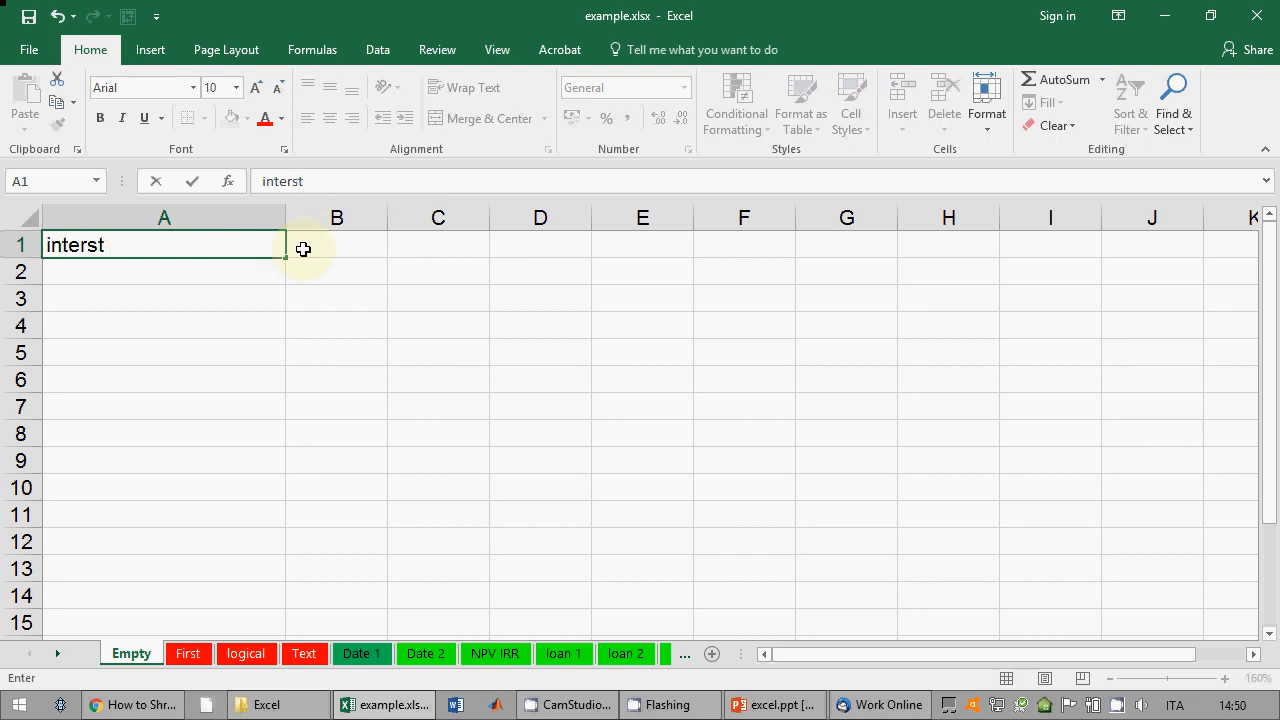
pyautogui.write(' rate')
pyautogui.press('Return')
pyautogui.press('Up')
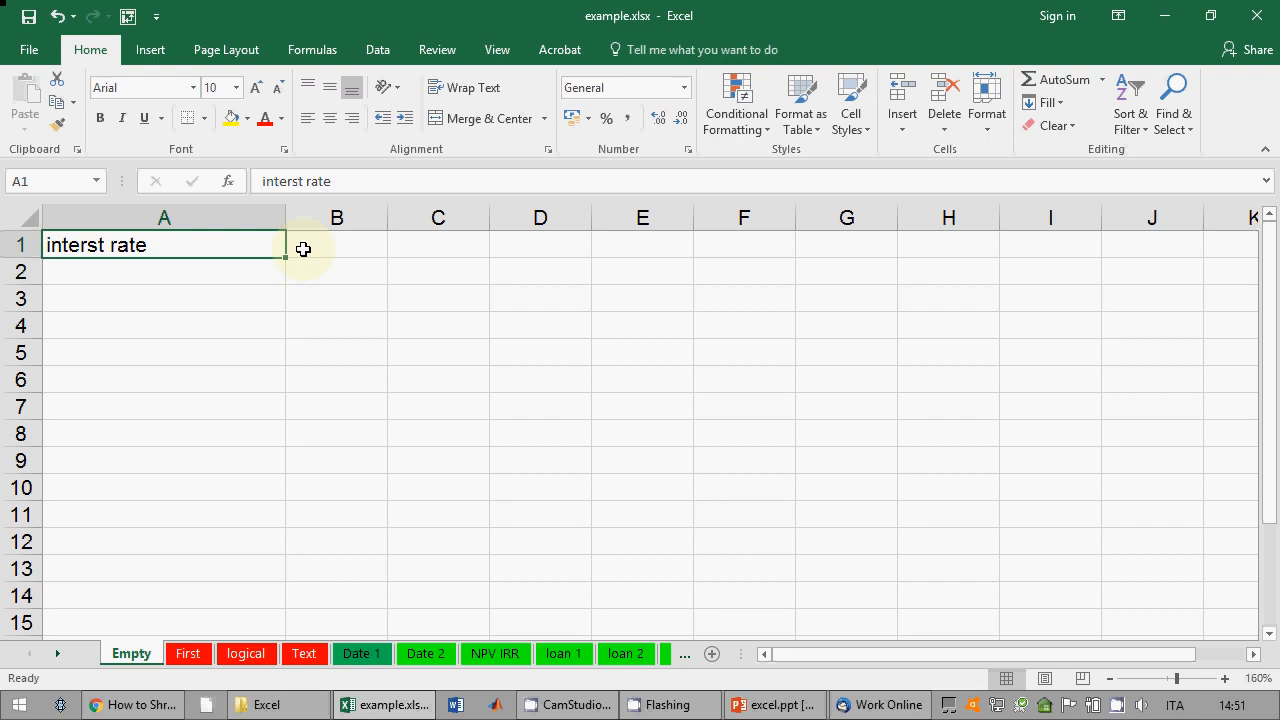
pyautogui.click(293, 180)
pyautogui.write('e')
pyautogui.press('Return')
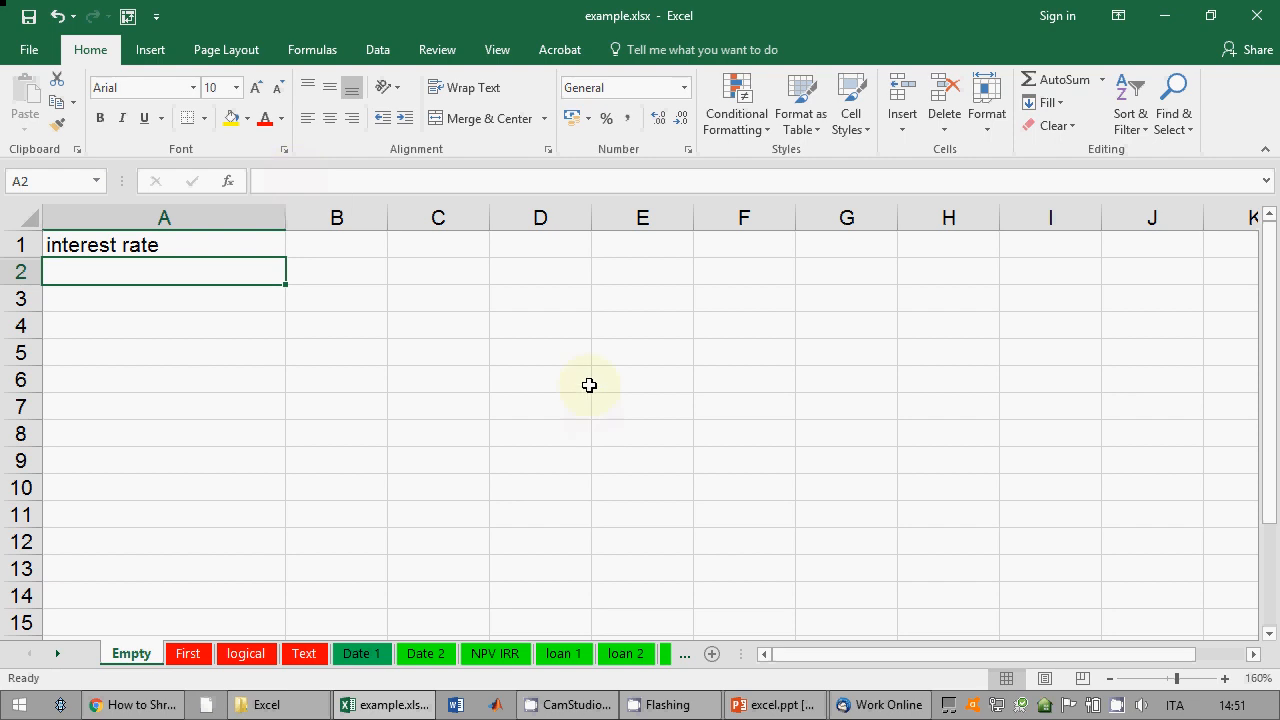
# Step: Enter the rates 1,5; 2,3; 0,6; 1,45; 1,3; 1,8 in A2:A7 and narrow column A
pyautogui.write('1')
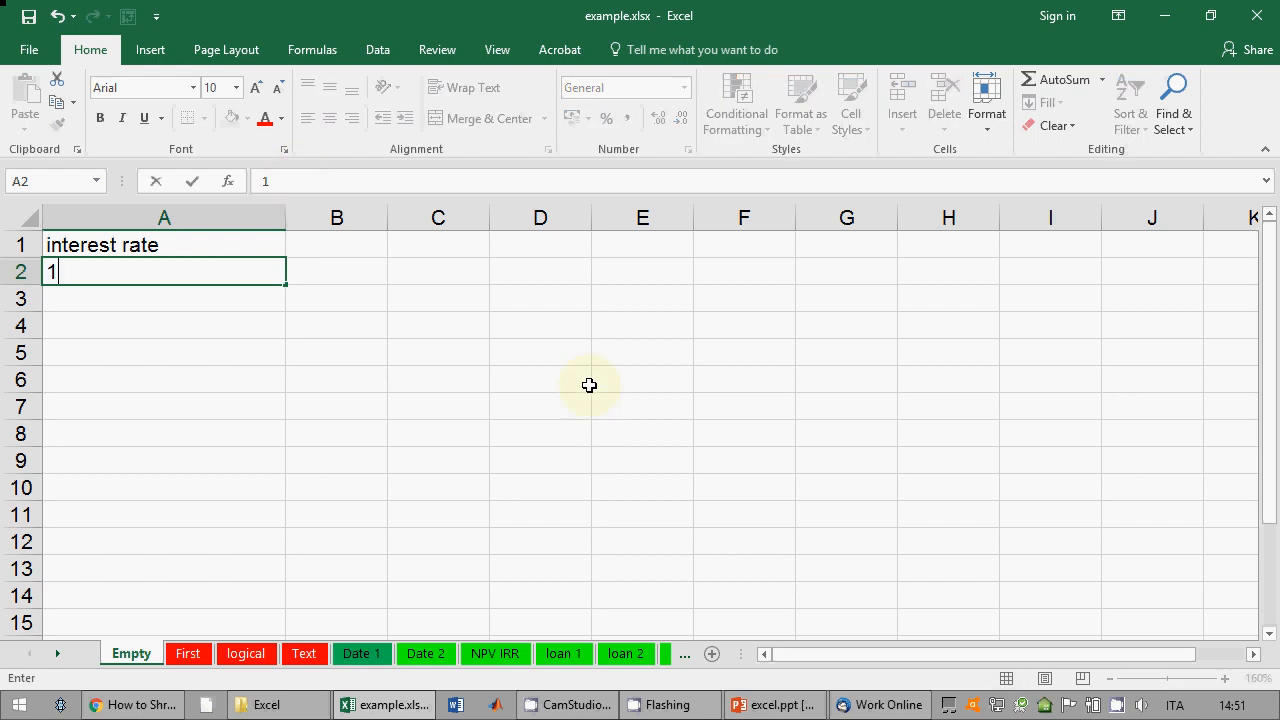
pyautogui.write(',5')
pyautogui.press('Return')
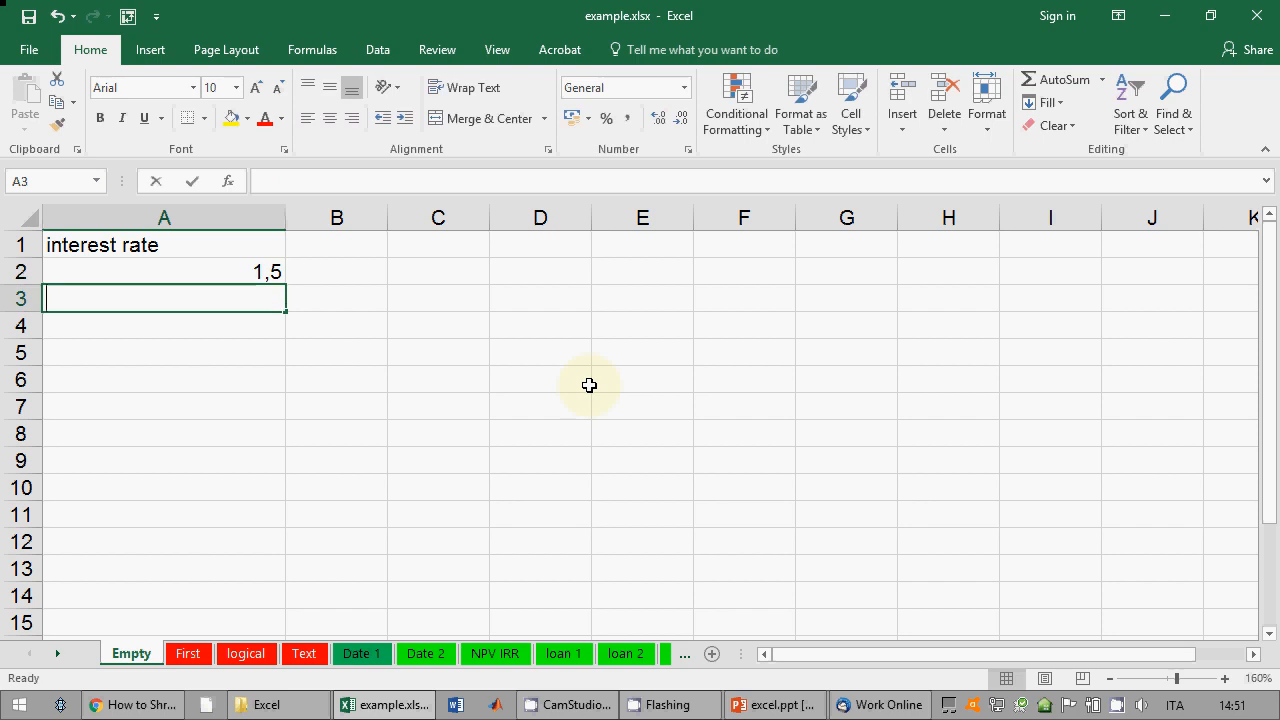
pyautogui.write('2,3')
pyautogui.press('Return')
pyautogui.write('0')
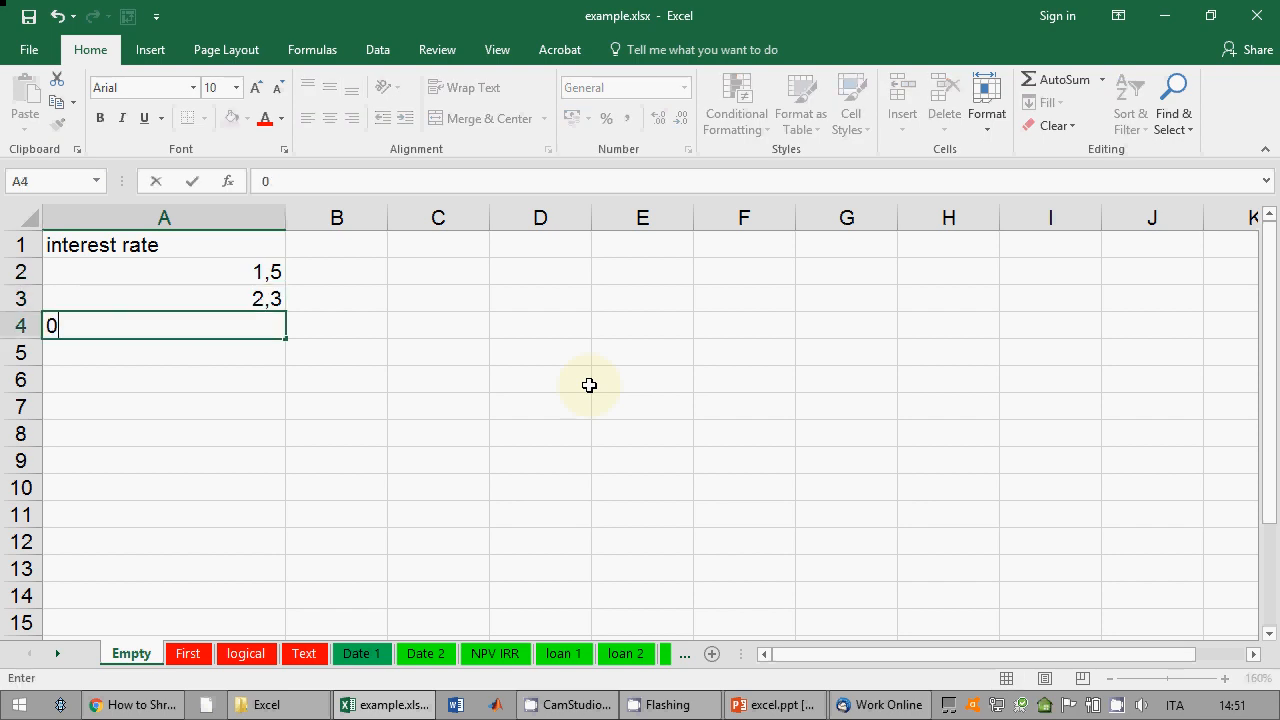
pyautogui.write(',6')
pyautogui.press('Return')
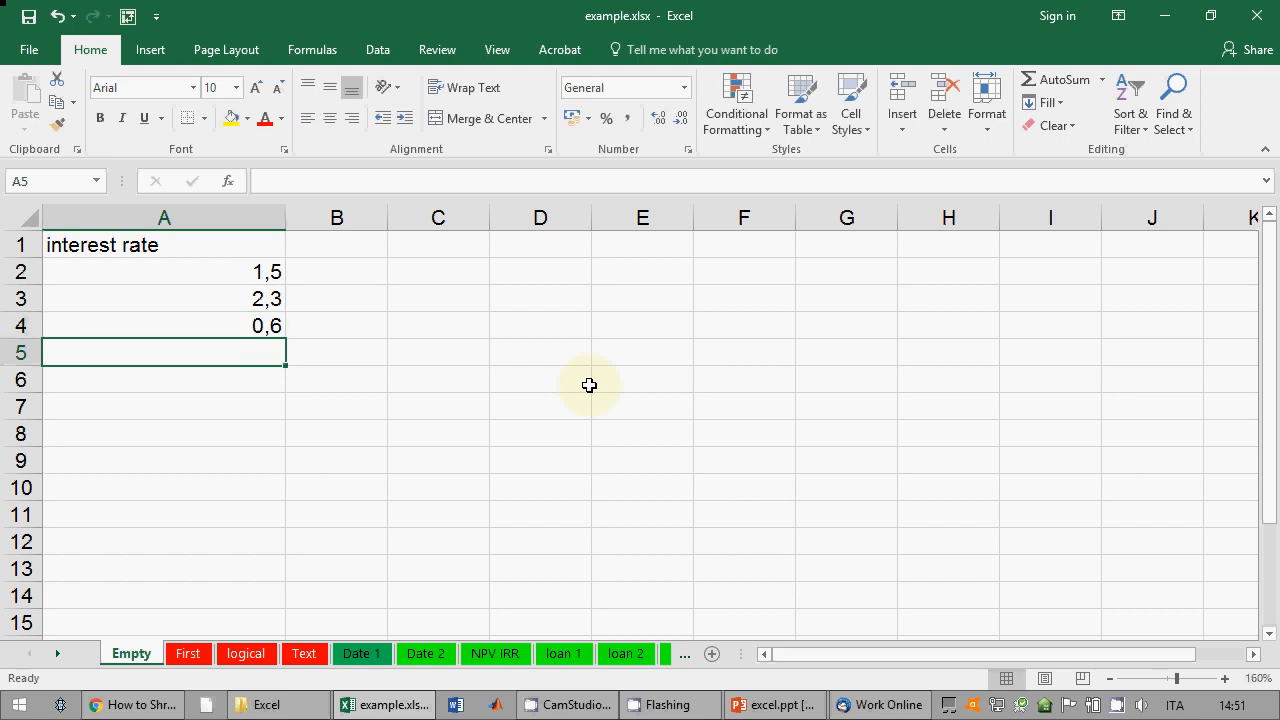
pyautogui.write('1,45')
pyautogui.press('Return')
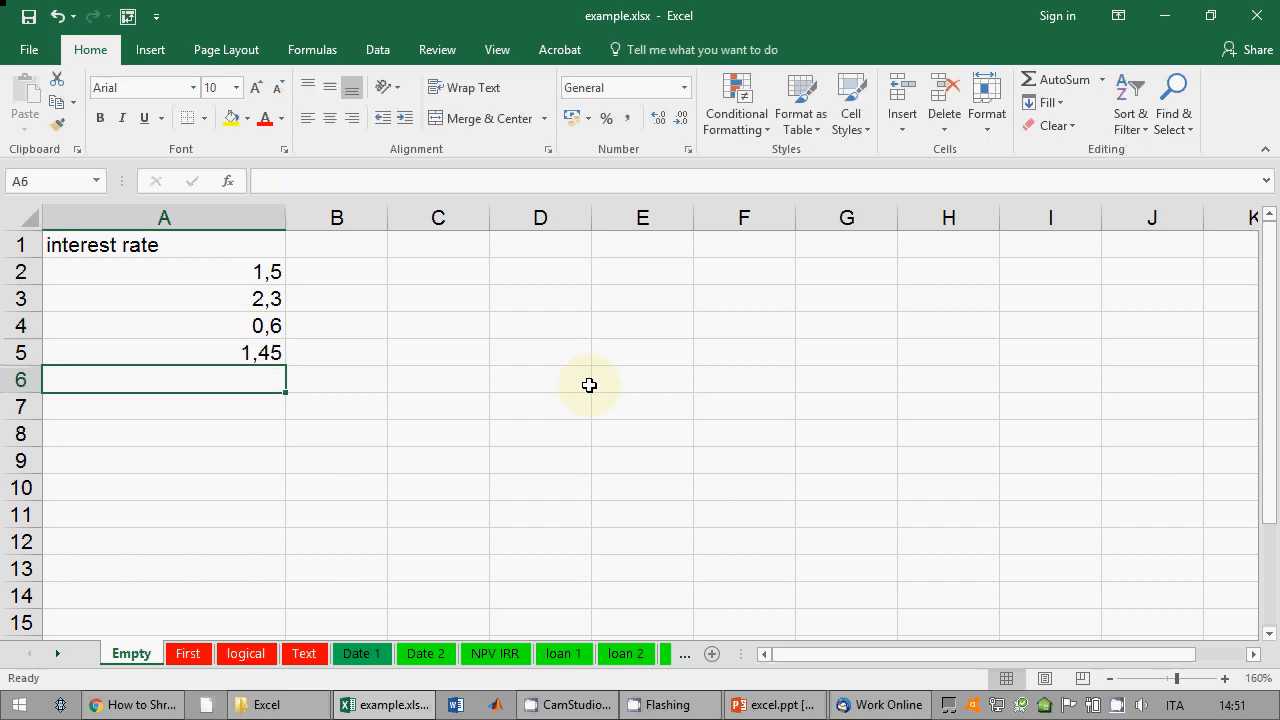
pyautogui.write('1,3')
pyautogui.press('Return')
pyautogui.write('1,8')
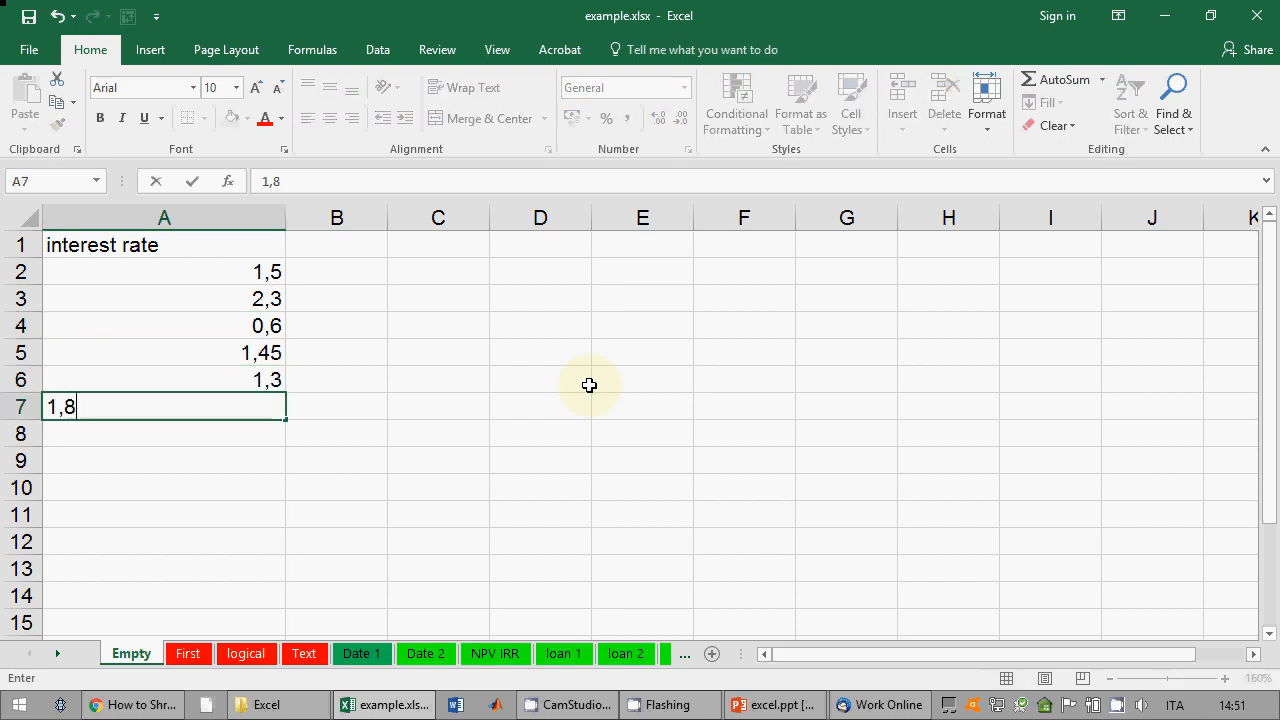
pyautogui.press('Return')
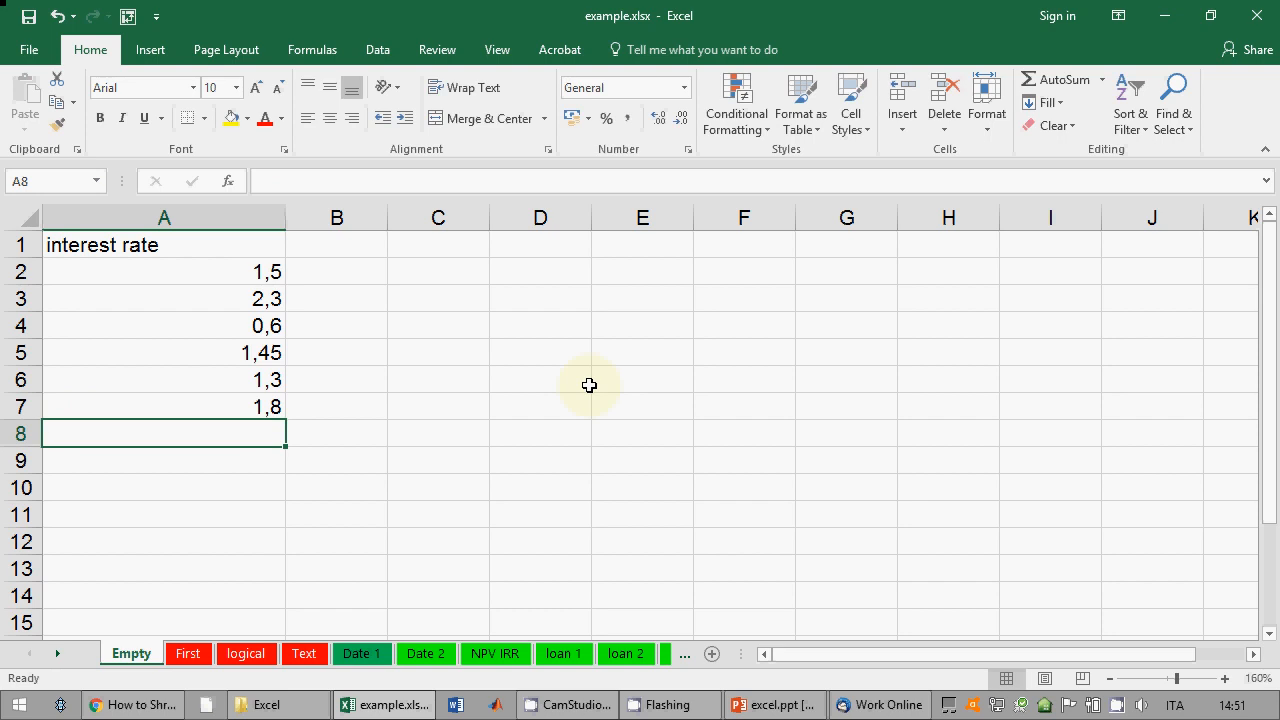
pyautogui.moveTo(286, 224); pyautogui.dragTo(206, 220)
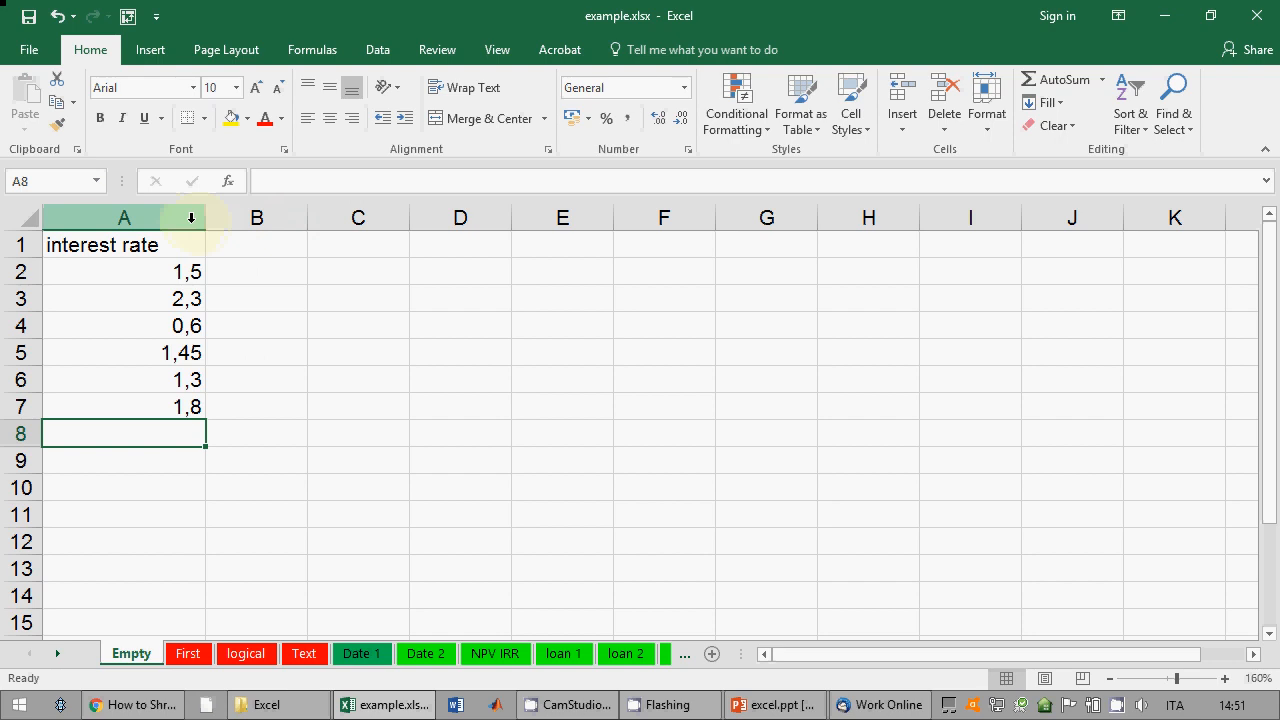
# Step: Format column A as Percentage with two decimals (150,00%–180,00%), then switch to PowerPoint
pyautogui.click(191, 218)
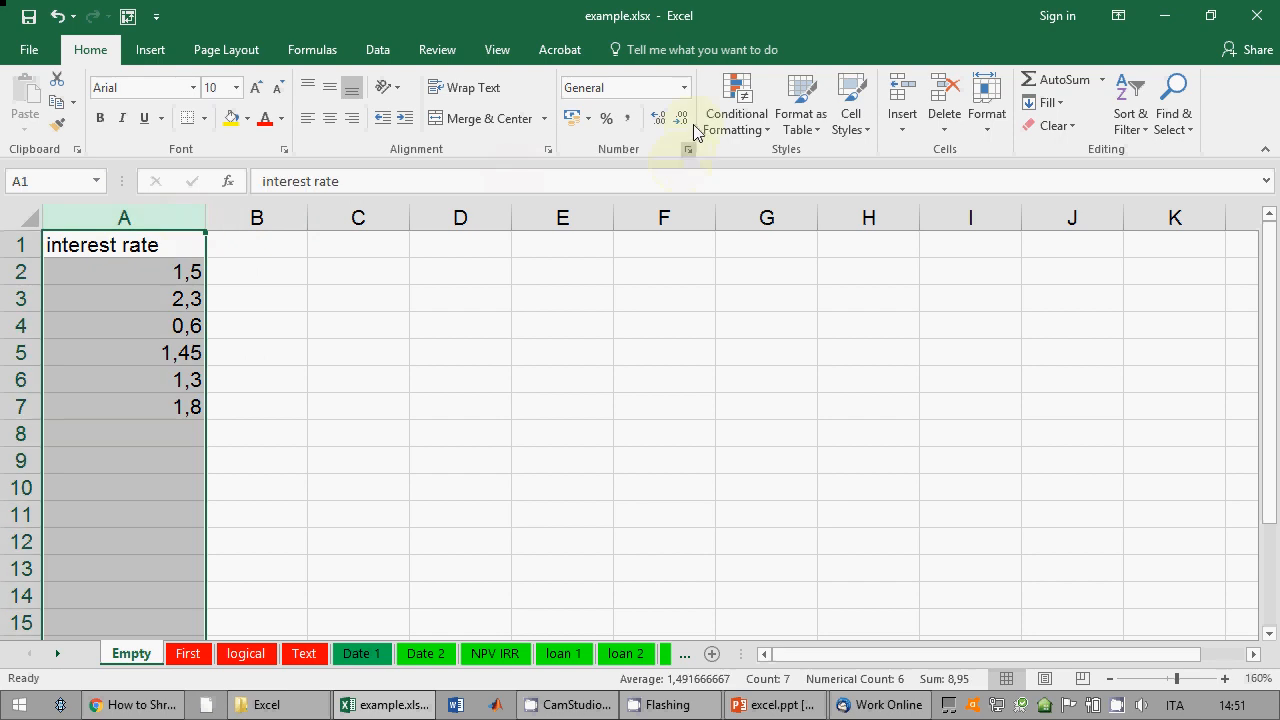
pyautogui.click(684, 87)
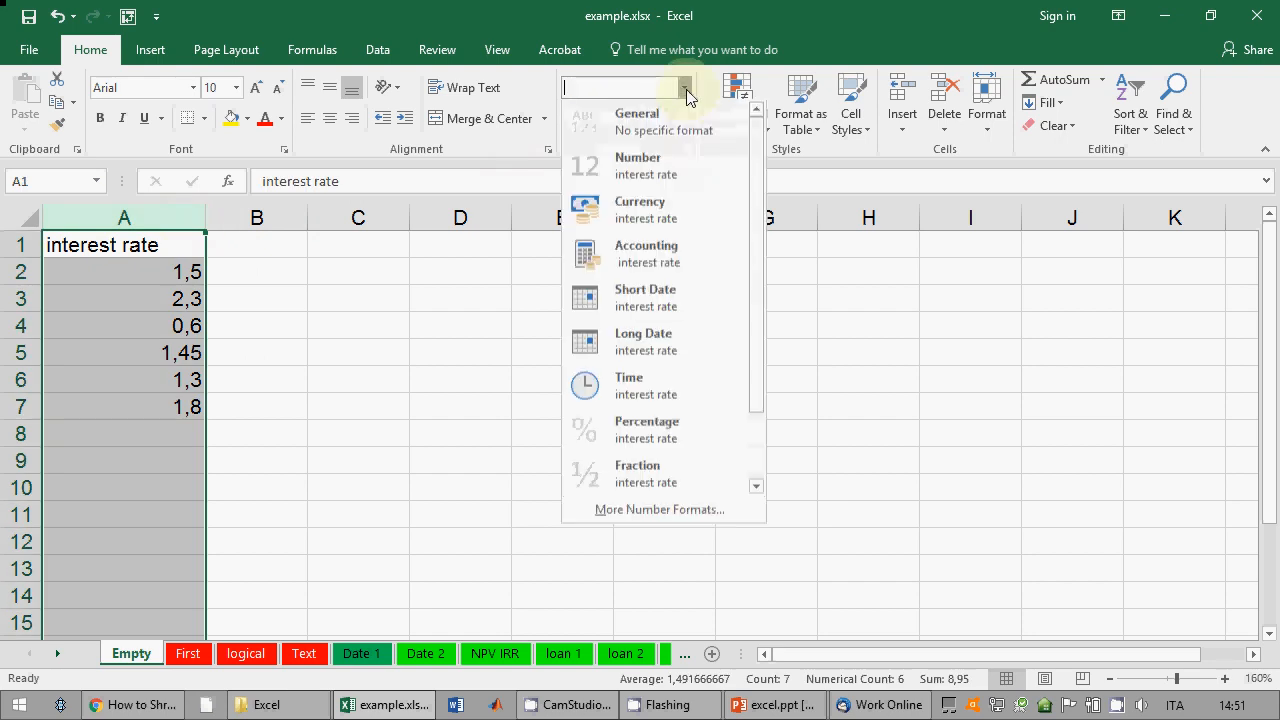
pyautogui.click(840, 176)
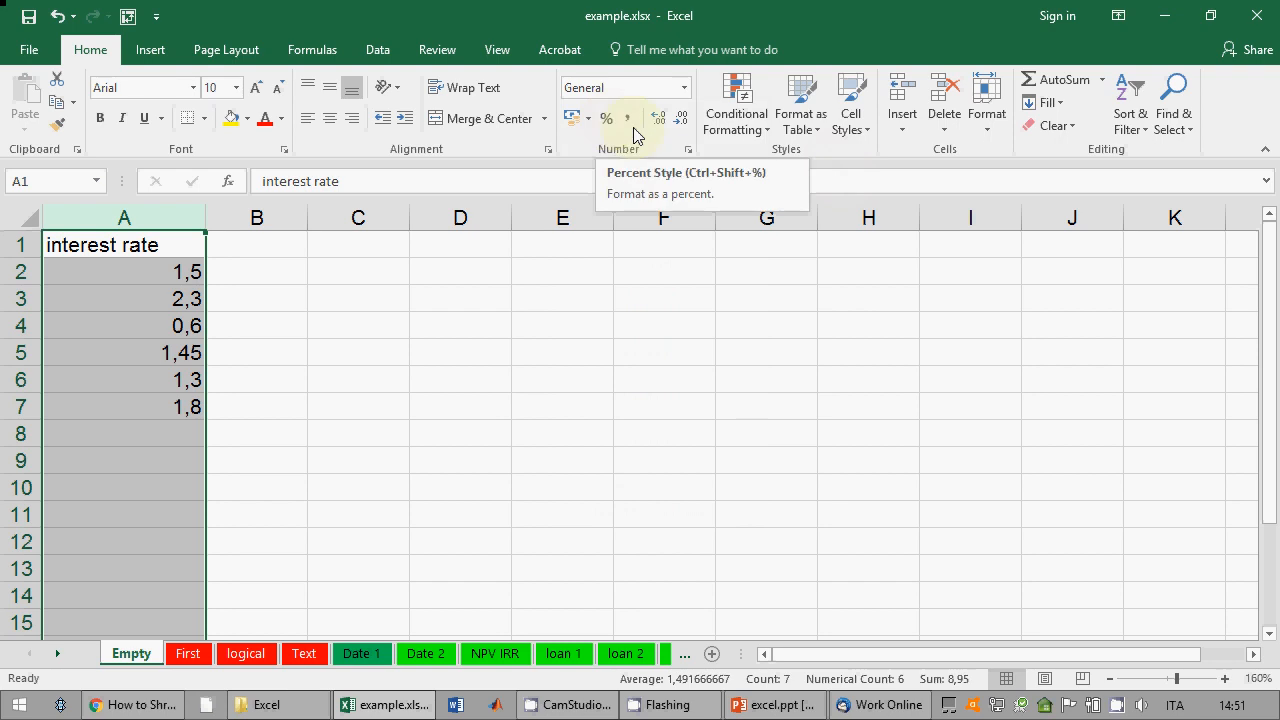
pyautogui.click(687, 149)
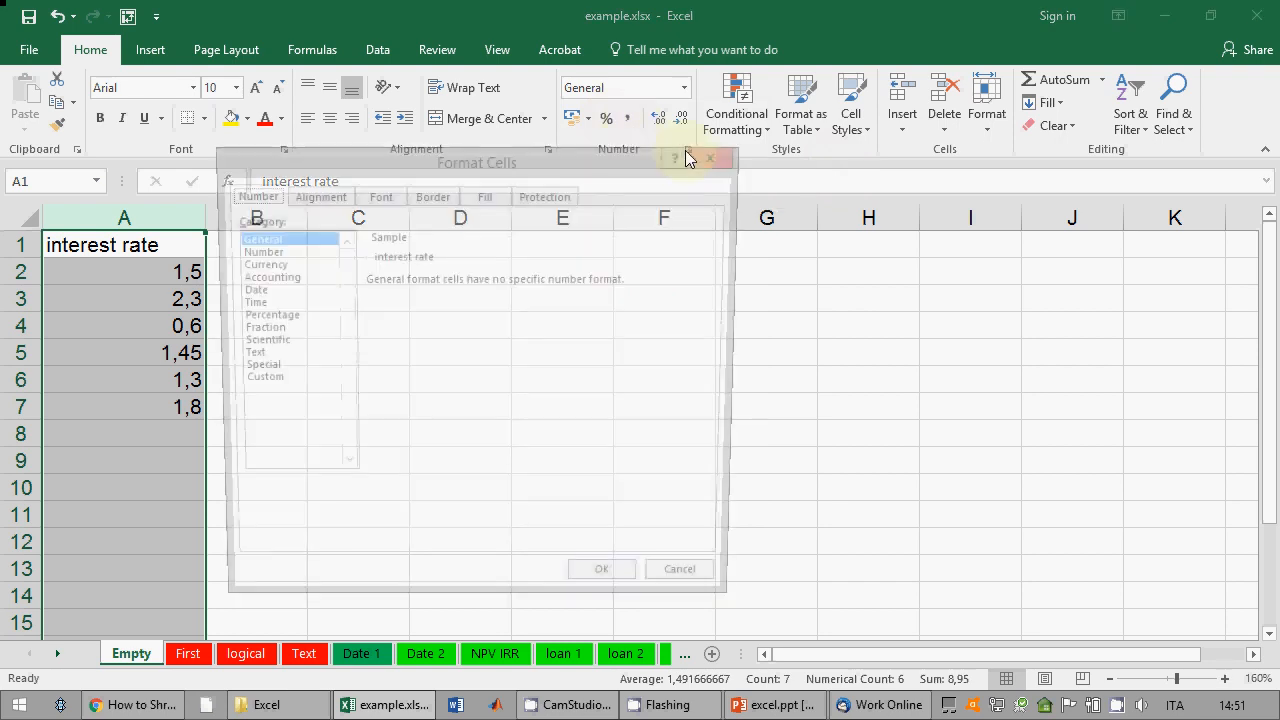
pyautogui.click(262, 316)
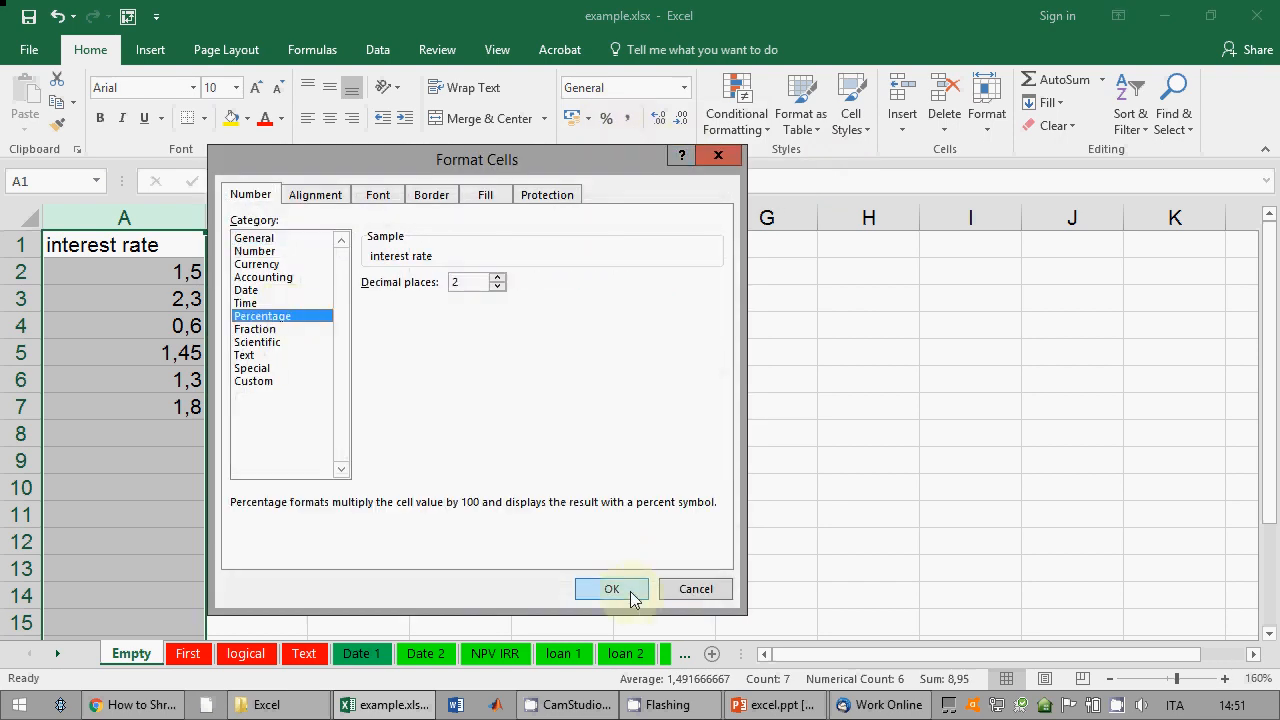
pyautogui.click(630, 597)
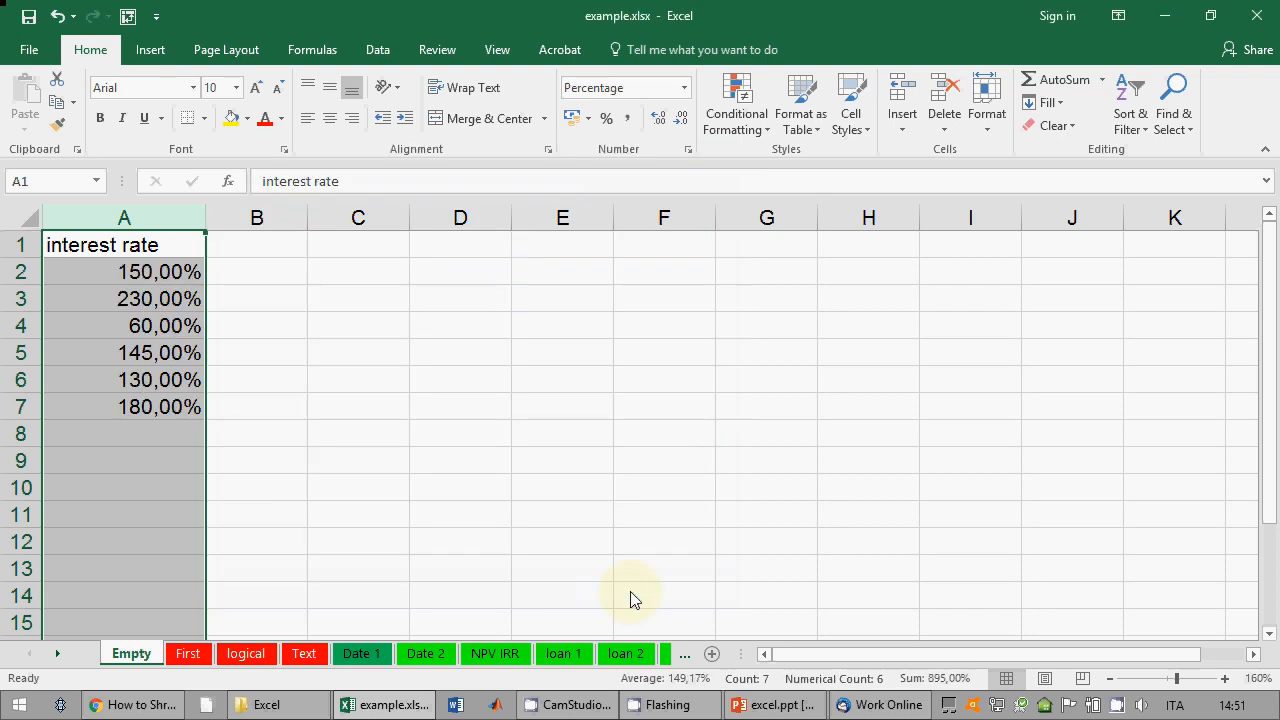
pyautogui.click(165, 298)
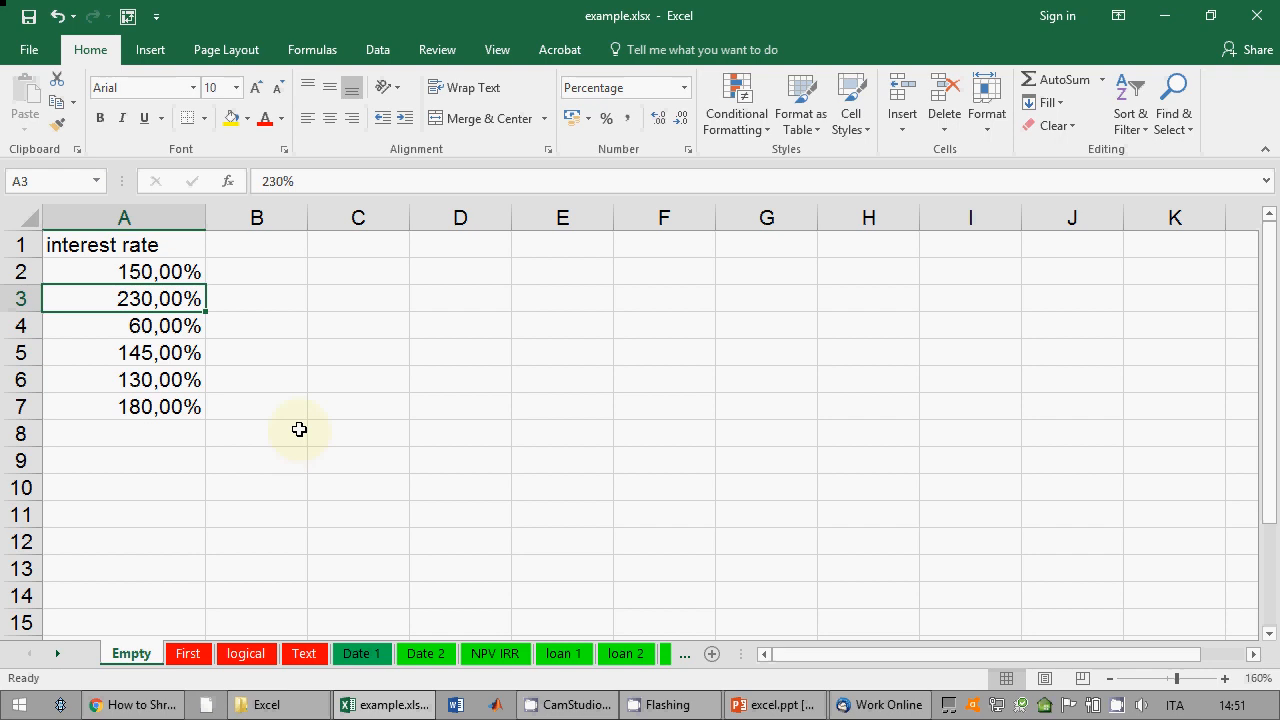
pyautogui.click(771, 704)
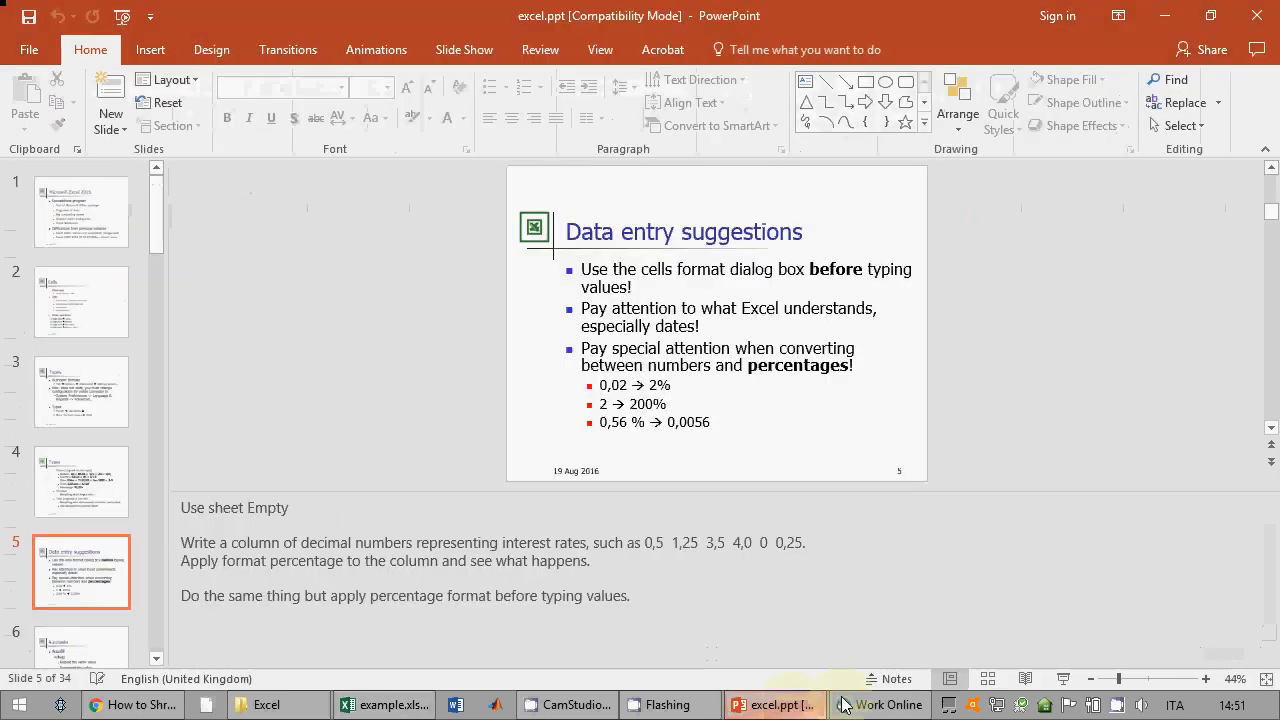
# Step: Briefly show slide 5 full-screen, then return to Excel and select column B
pyautogui.click(1064, 680)
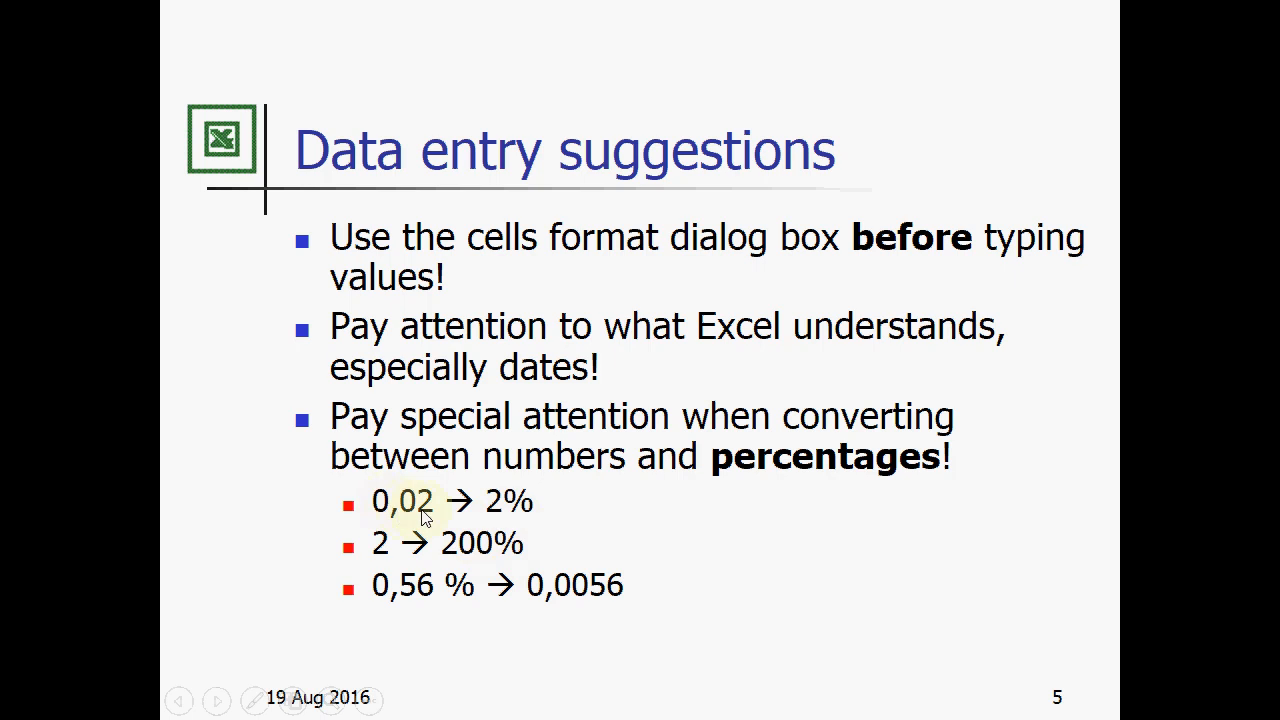
pyautogui.press('Escape')
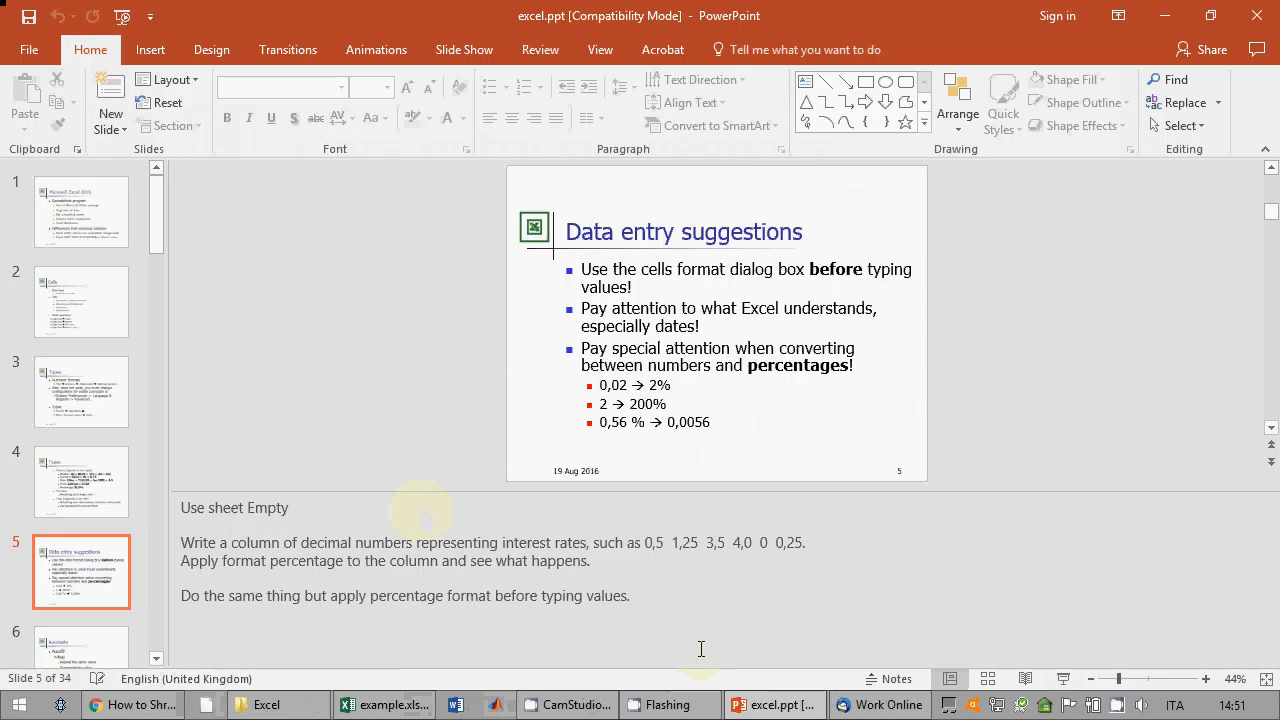
pyautogui.click(390, 705)
pyautogui.click(283, 214)
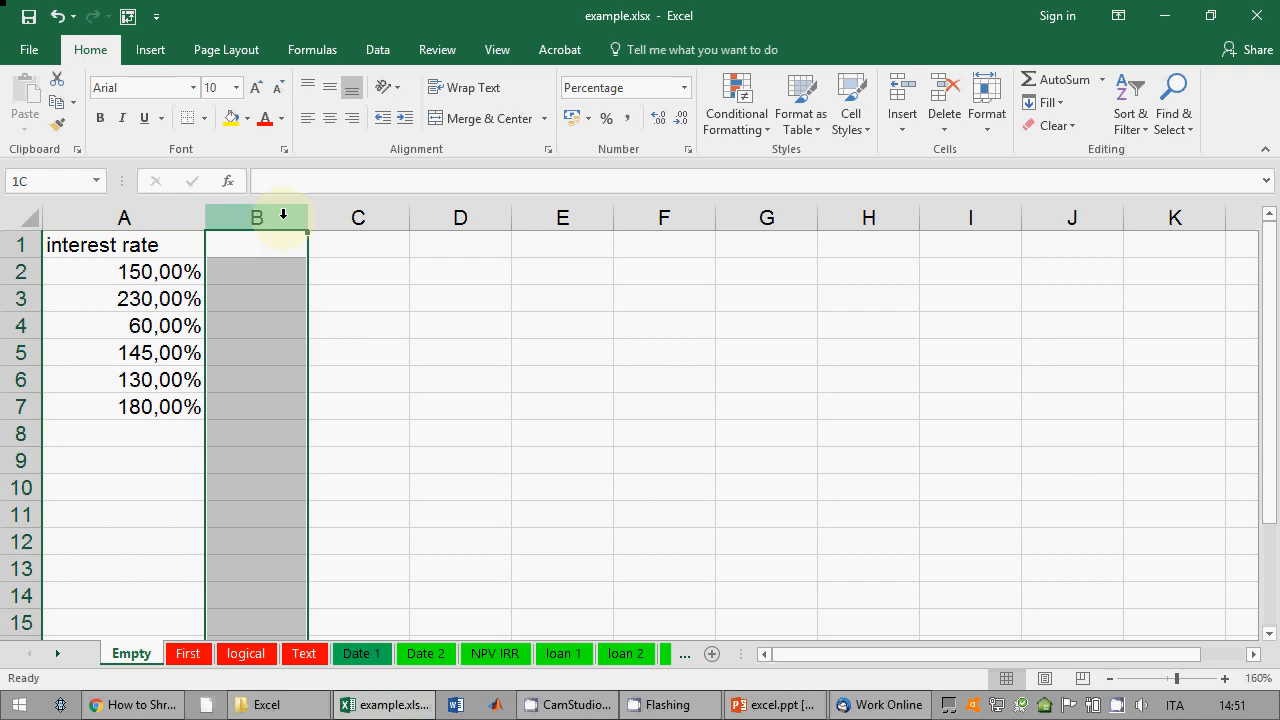
# Step: Apply Percent Style to column B, widen it, and enter 2,3 in B2
pyautogui.click(606, 118)
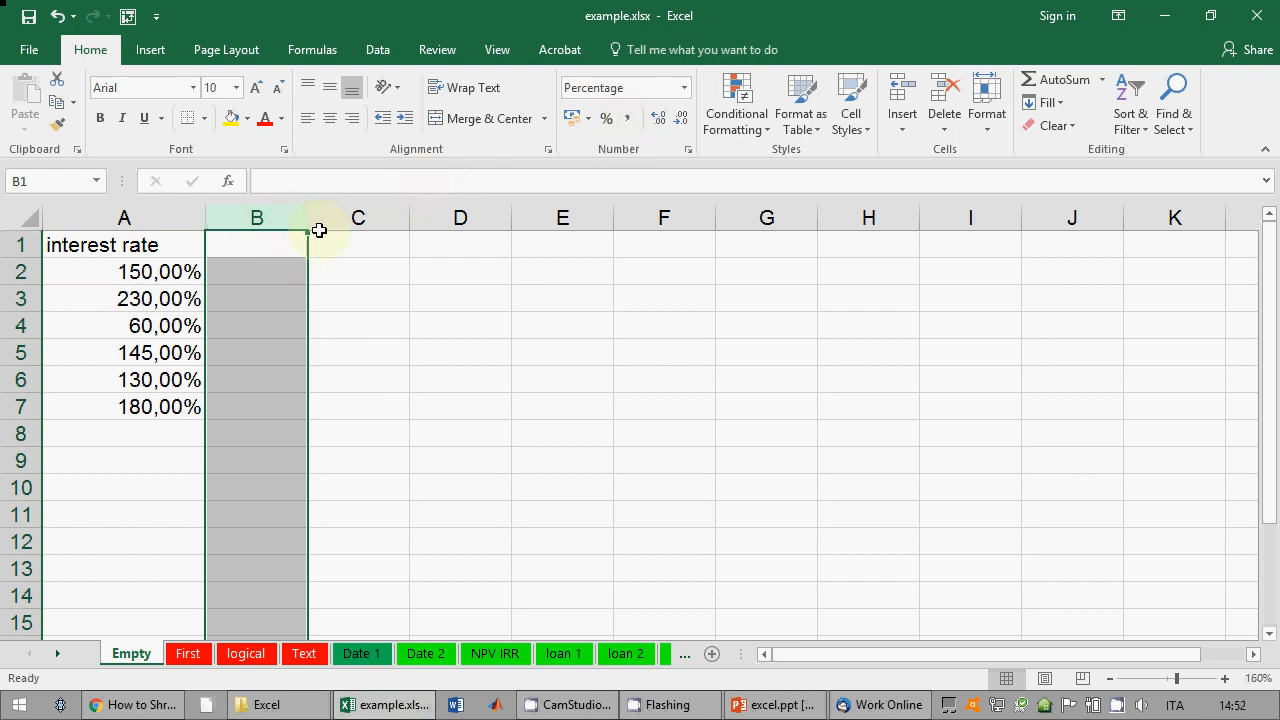
pyautogui.moveTo(309, 214); pyautogui.dragTo(386, 220)
pyautogui.click(331, 262)
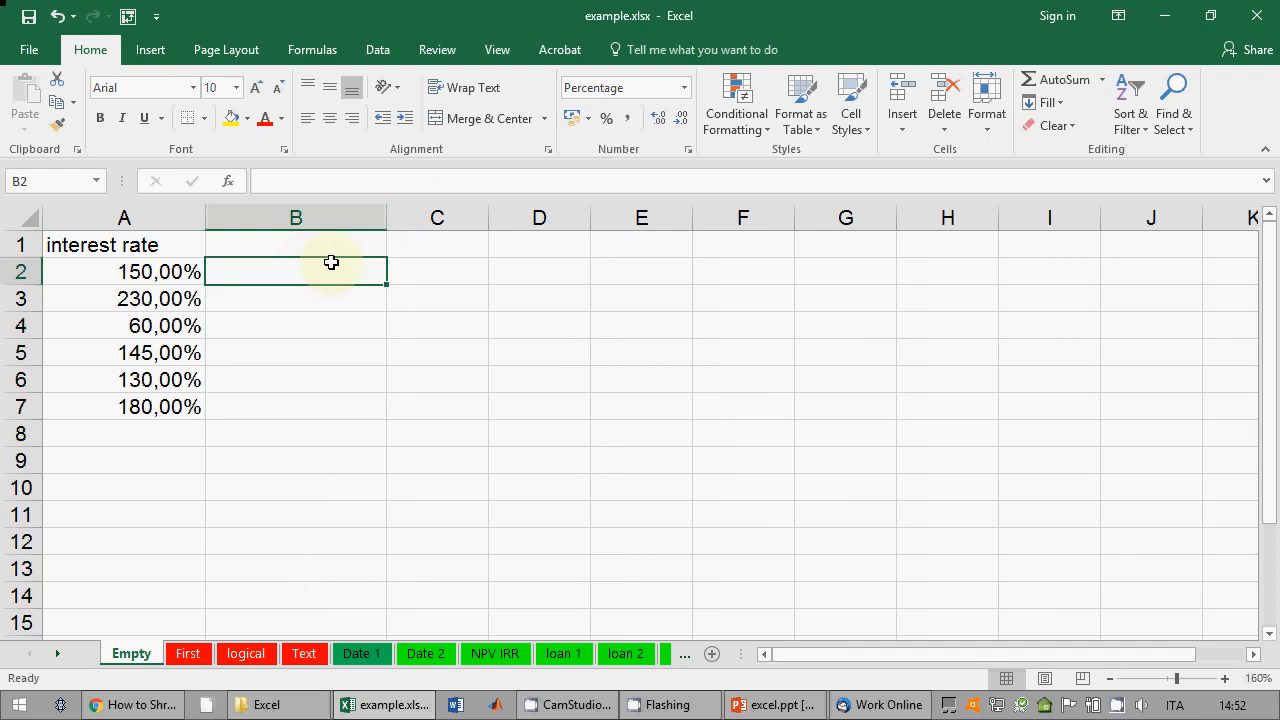
pyautogui.write('2,')
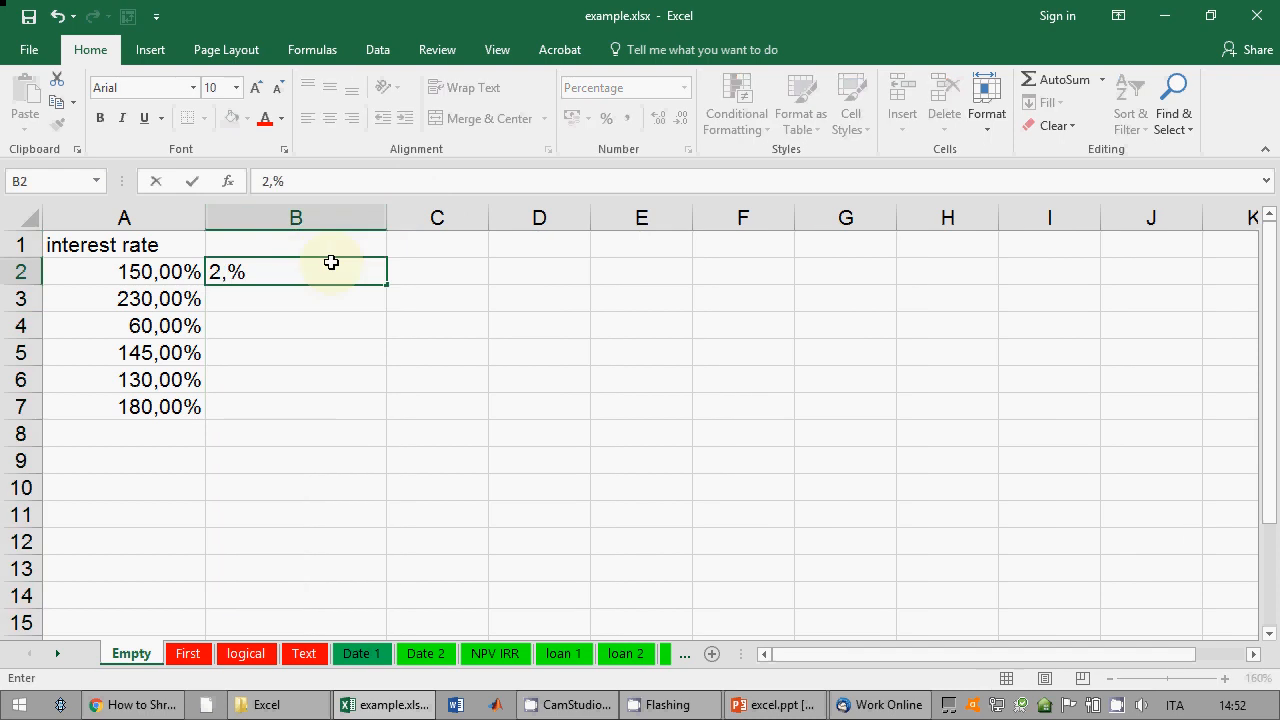
pyautogui.write('3')
pyautogui.press('Return')
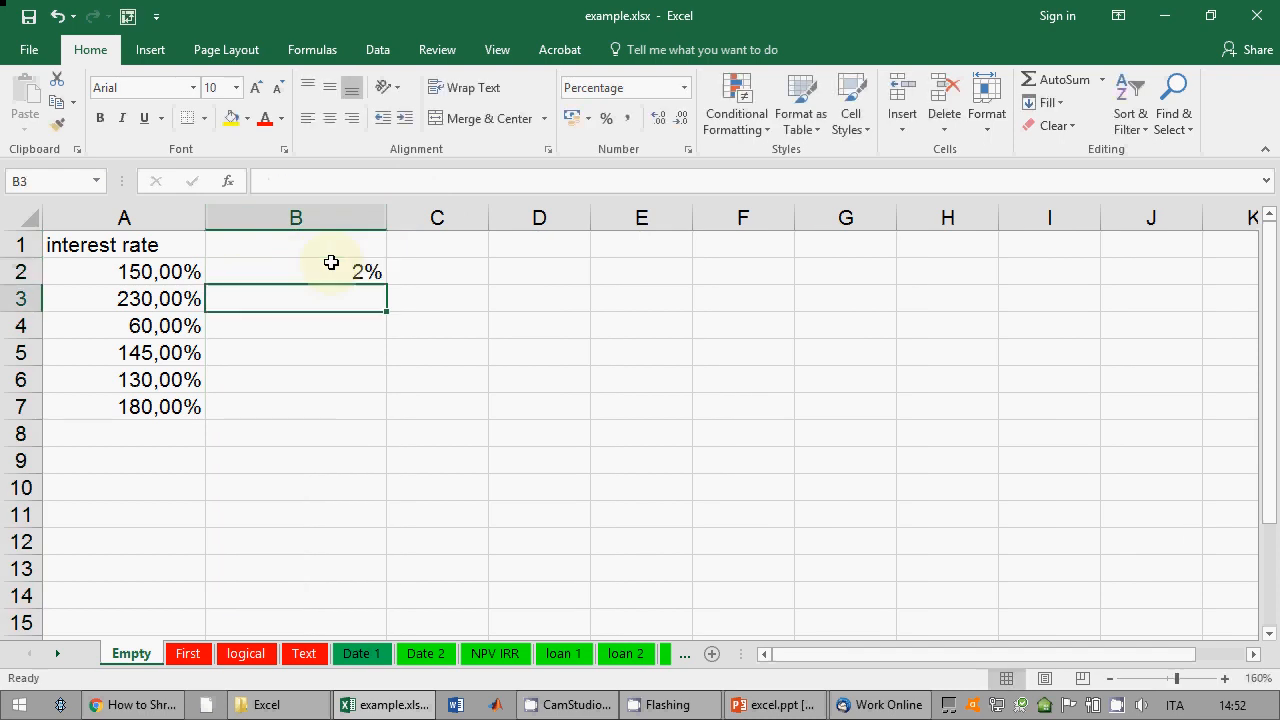
pyautogui.click(331, 263)
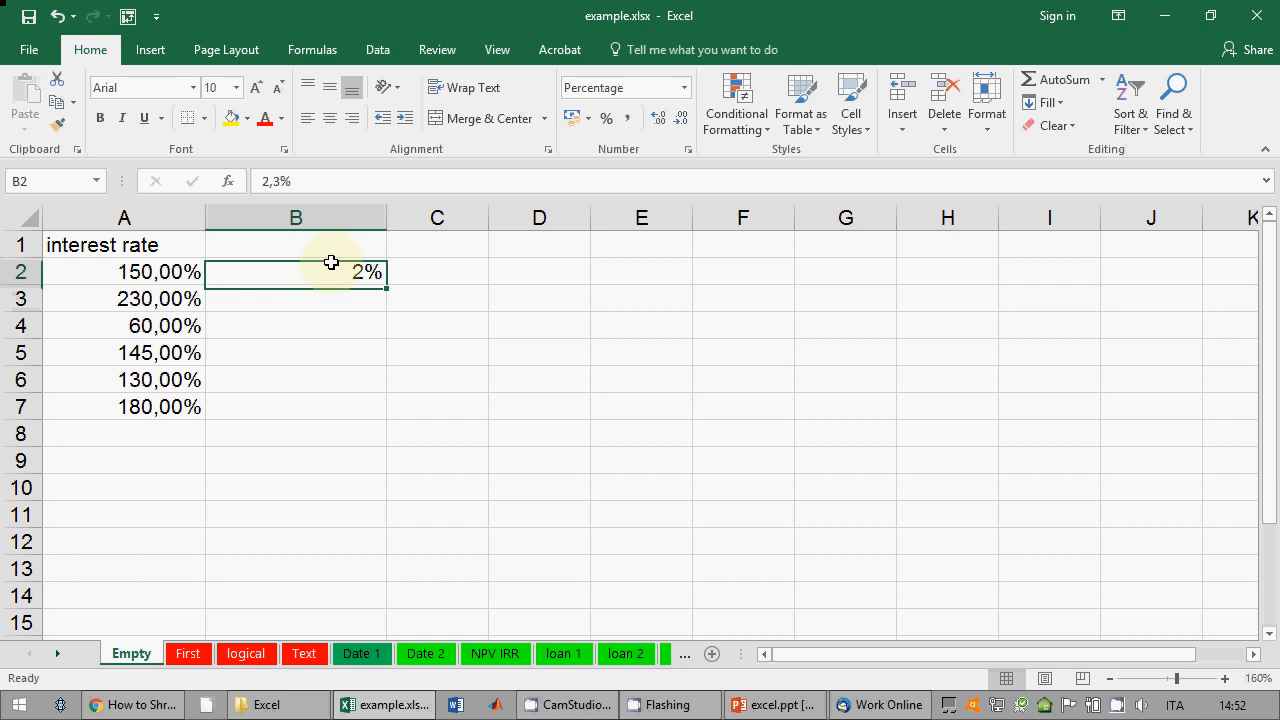
# Step: Give column B three decimal places and enter 0,6 in B3 as 0,600%
pyautogui.click(367, 220)
pyautogui.click(659, 119)
pyautogui.click(659, 119)
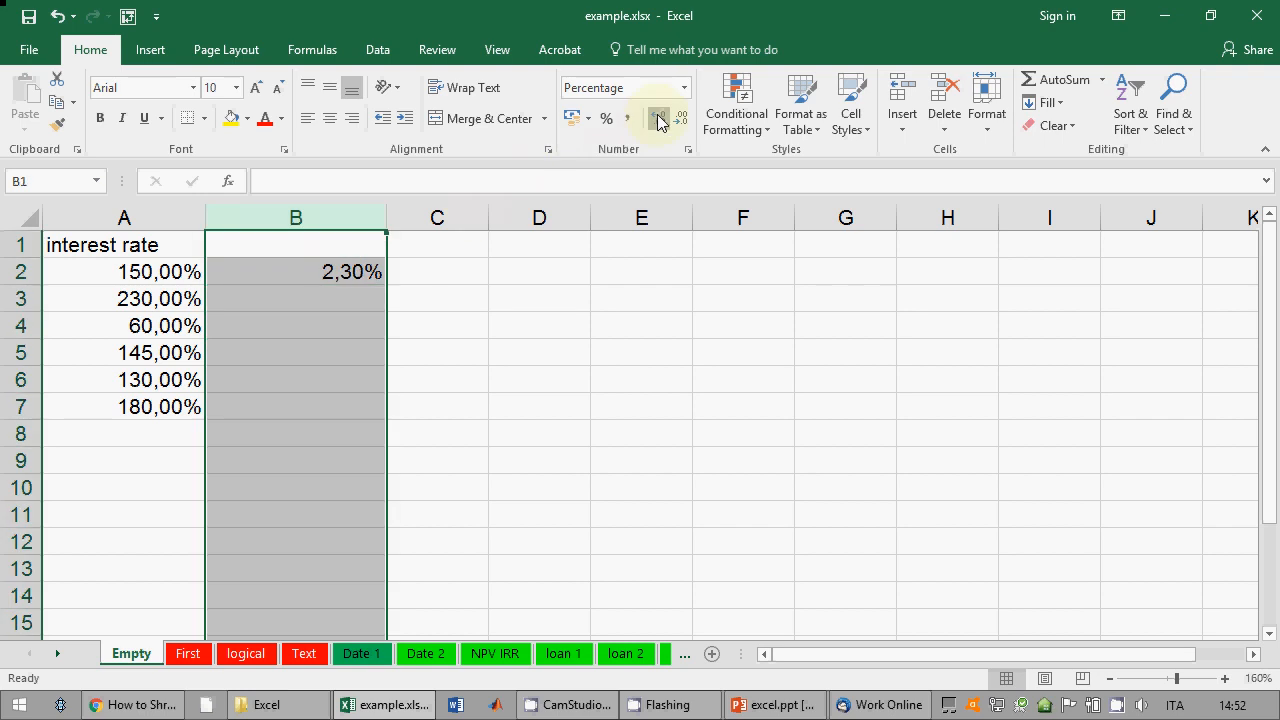
pyautogui.click(659, 119)
pyautogui.click(363, 291)
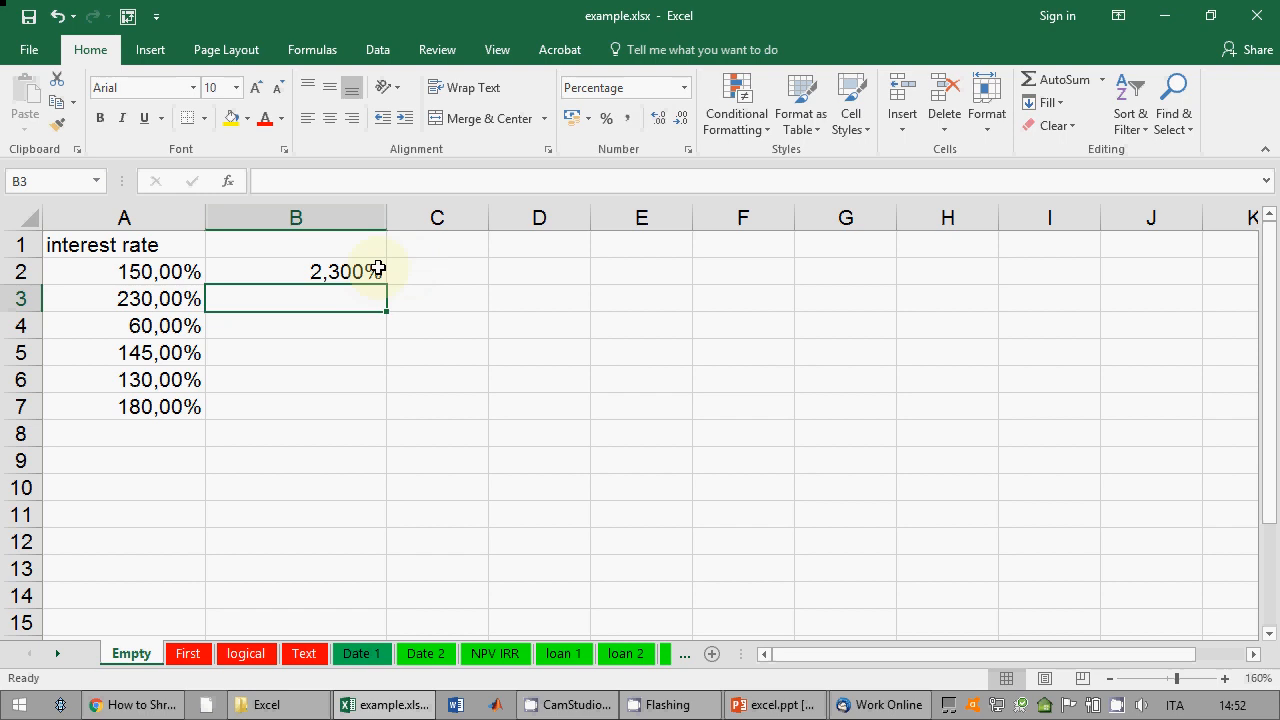
pyautogui.write('0,6')
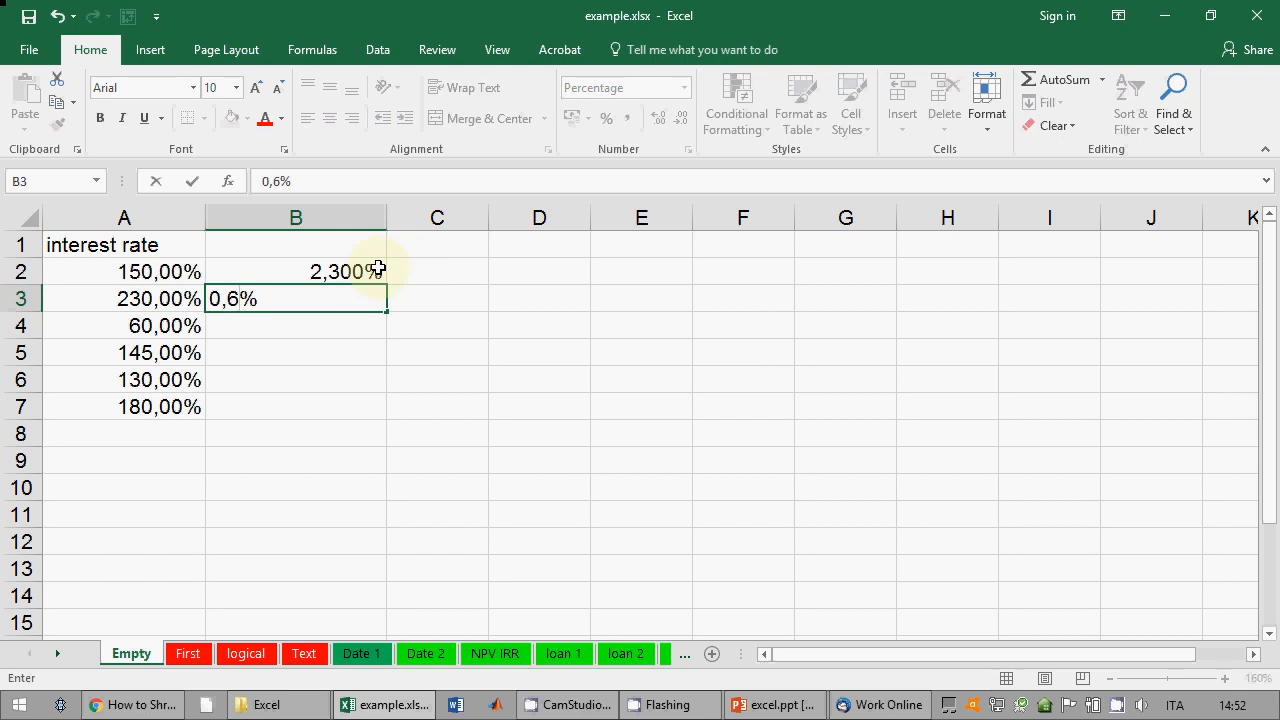
pyautogui.press('Return')
# Step: Add the heading 'interests' in B1, then present the PowerPoint slide full-screen
pyautogui.press('Up')
pyautogui.press('Up')
pyautogui.press('Up')
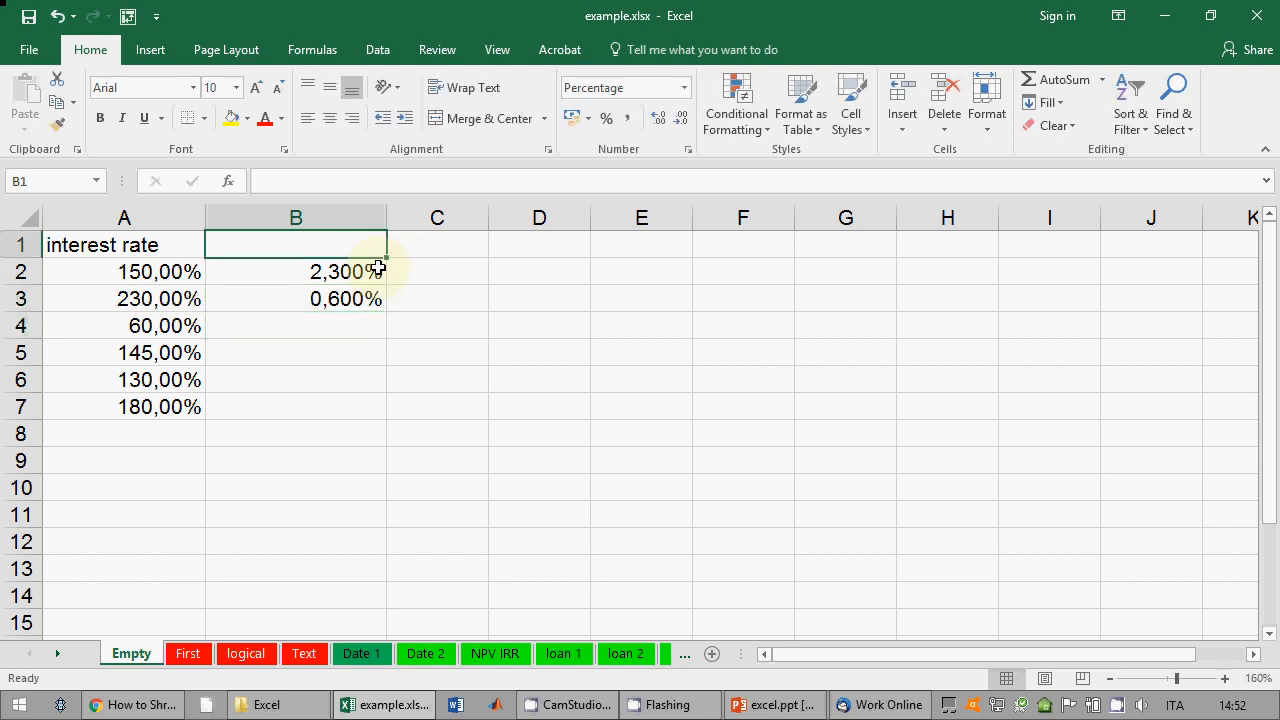
pyautogui.write('interests')
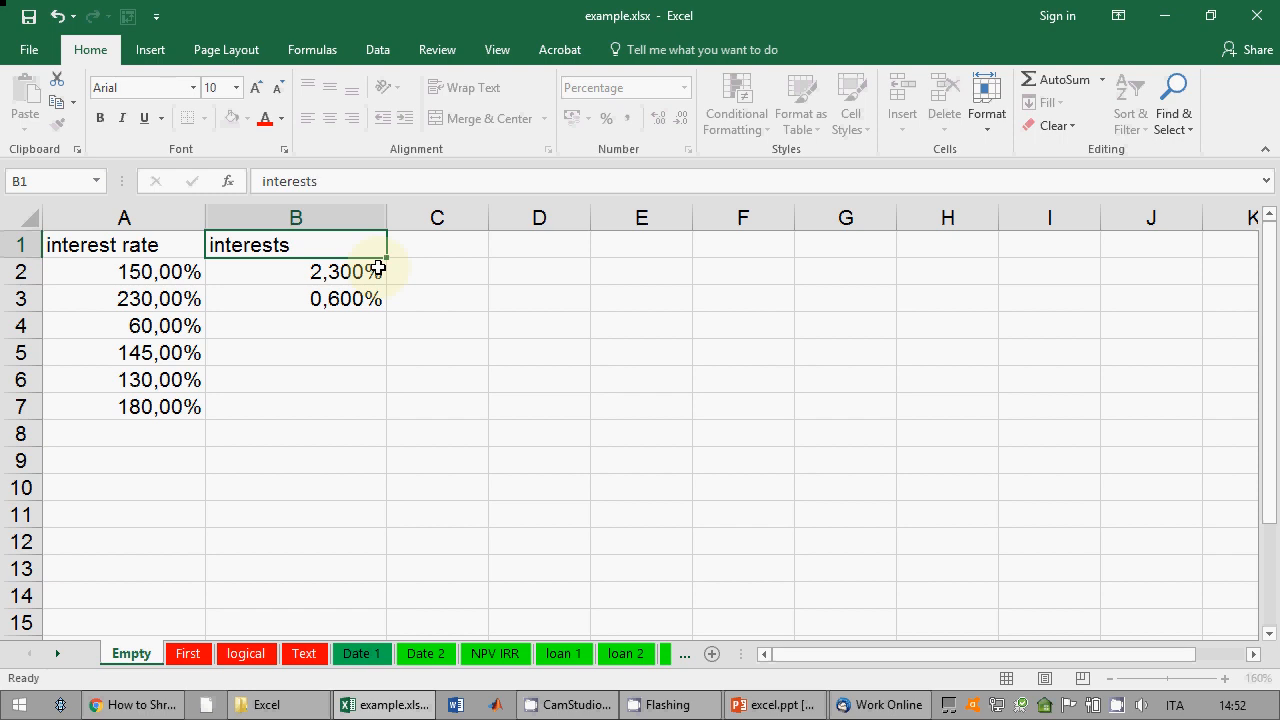
pyautogui.press('Return')
pyautogui.click(357, 246)
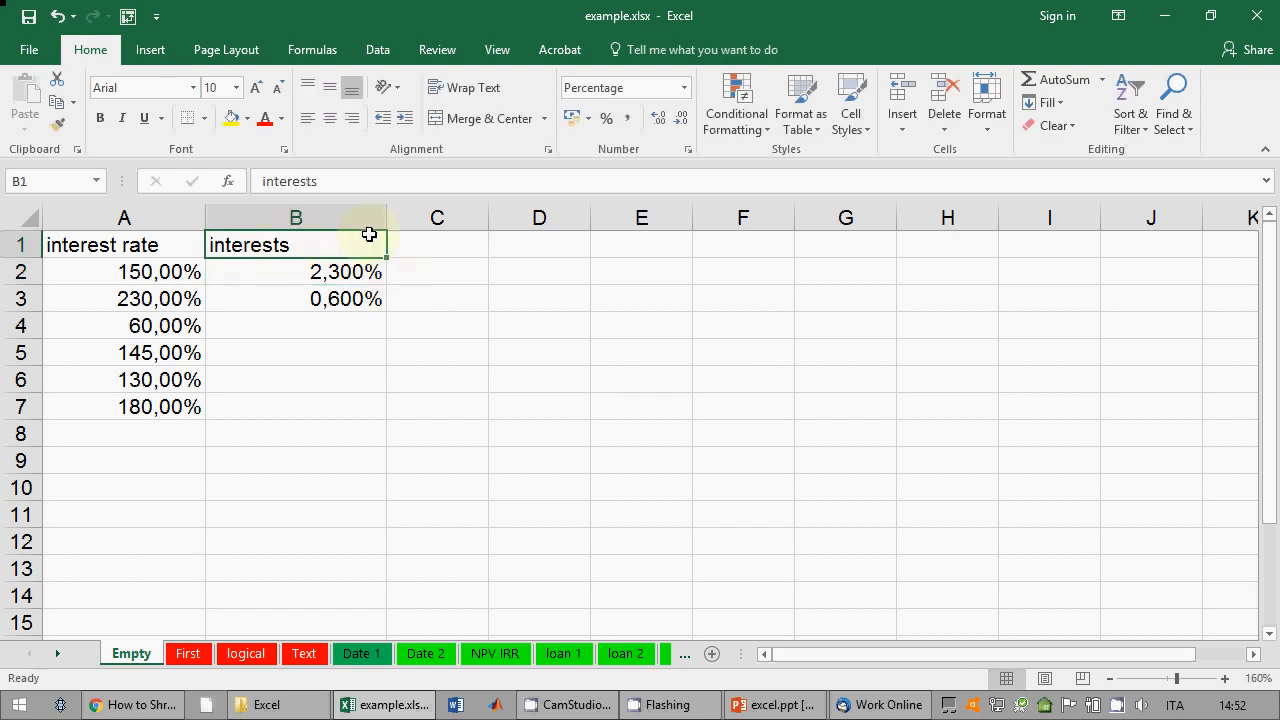
pyautogui.click(318, 276)
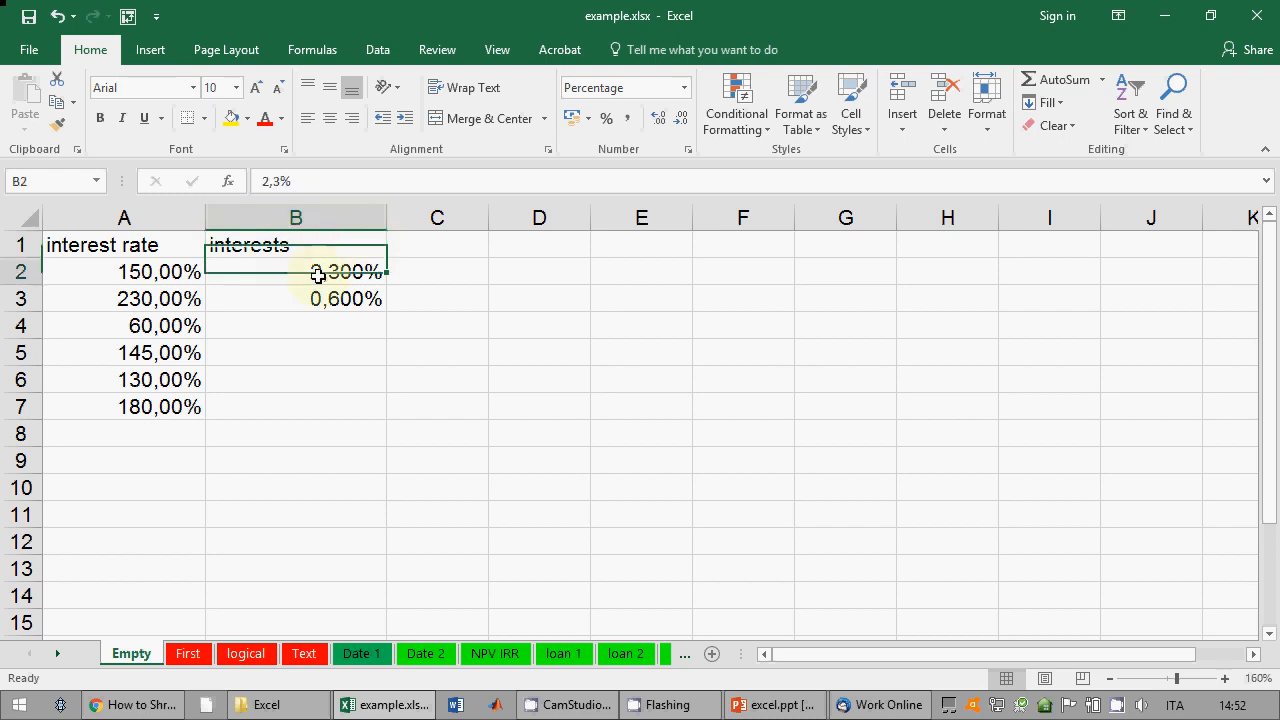
pyautogui.click(772, 704)
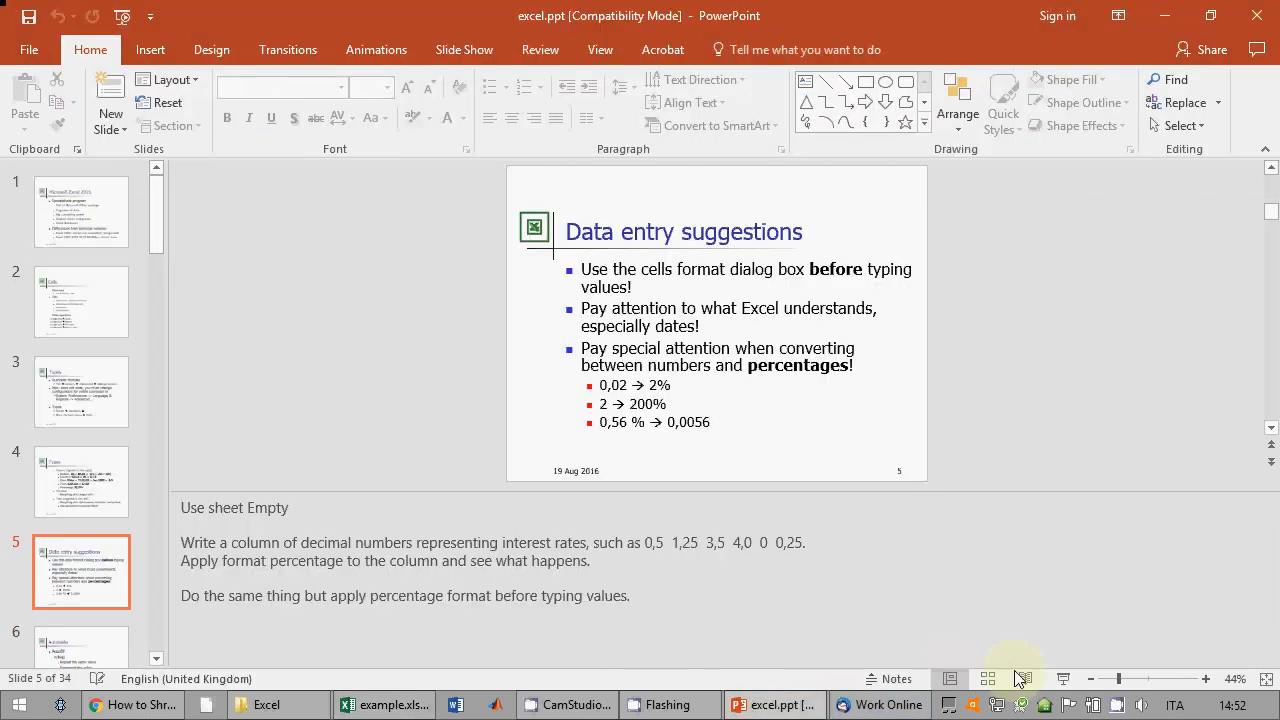
pyautogui.click(1063, 679)
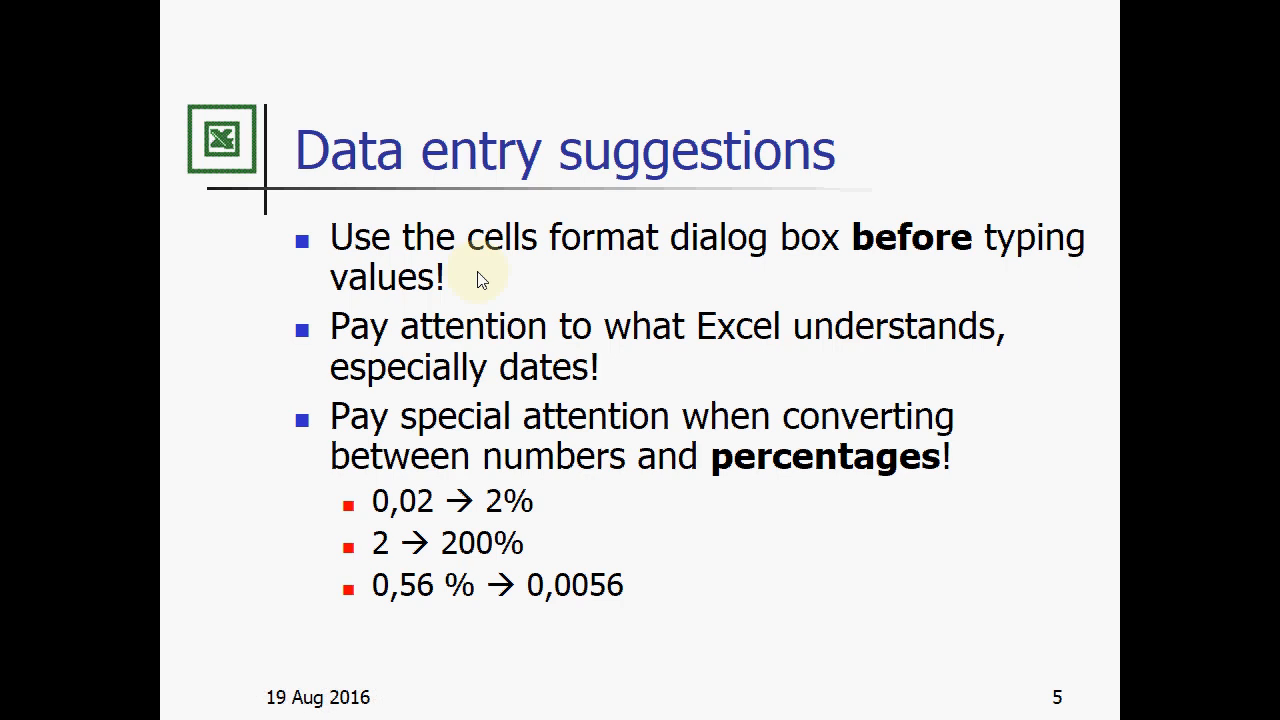
# Step: Advance to the Autotasks slide, end the show, and select columns A:C in example.xlsx
pyautogui.press('Right')
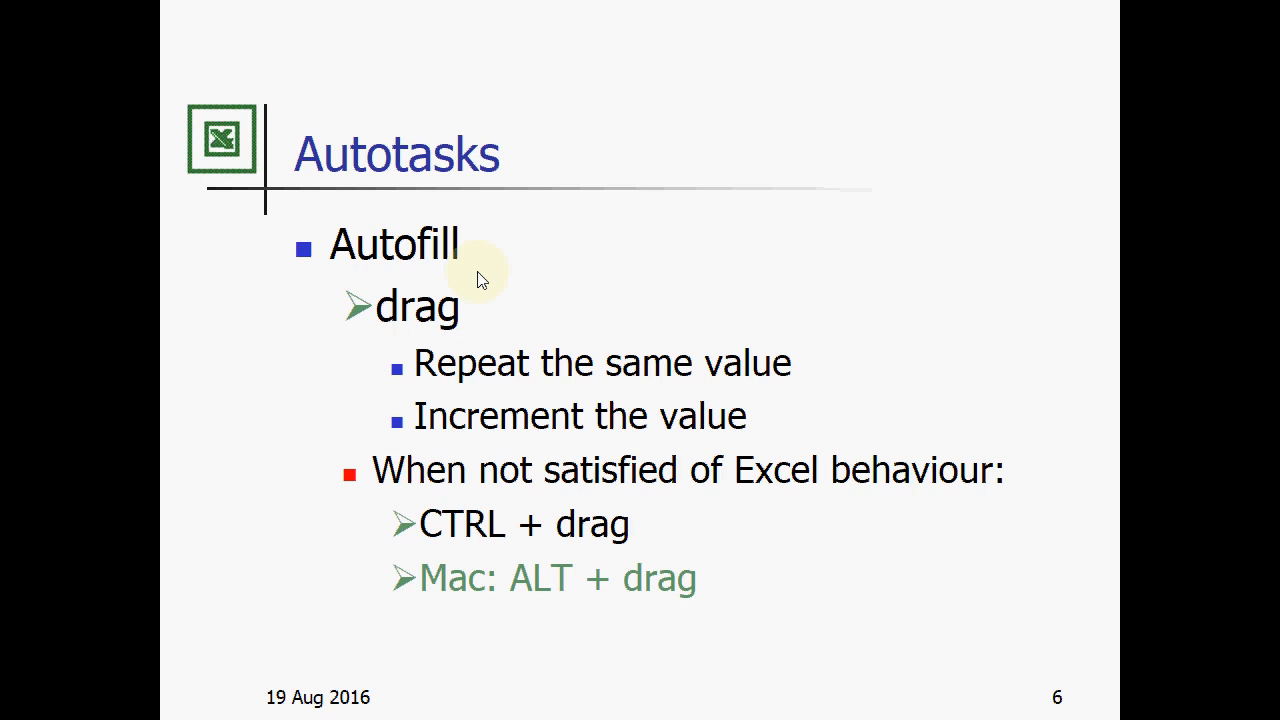
pyautogui.press('Escape')
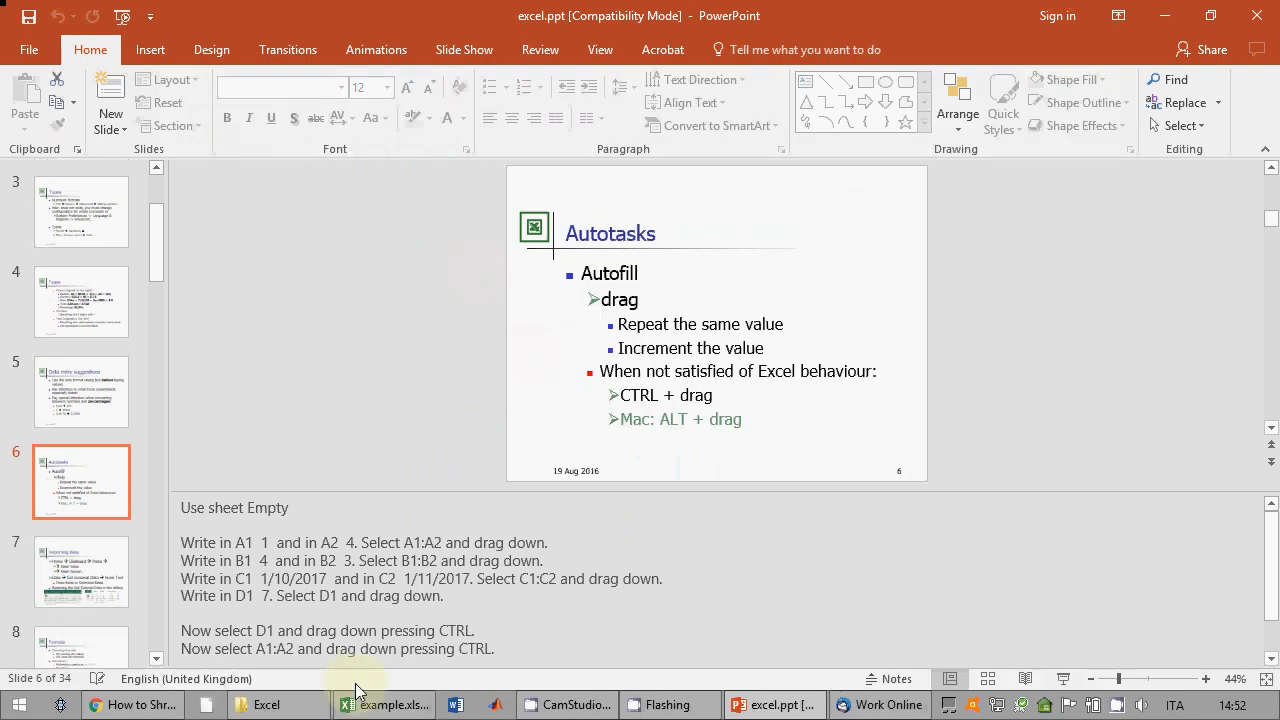
pyautogui.click(370, 704)
pyautogui.moveTo(437, 218); pyautogui.dragTo(116, 219)
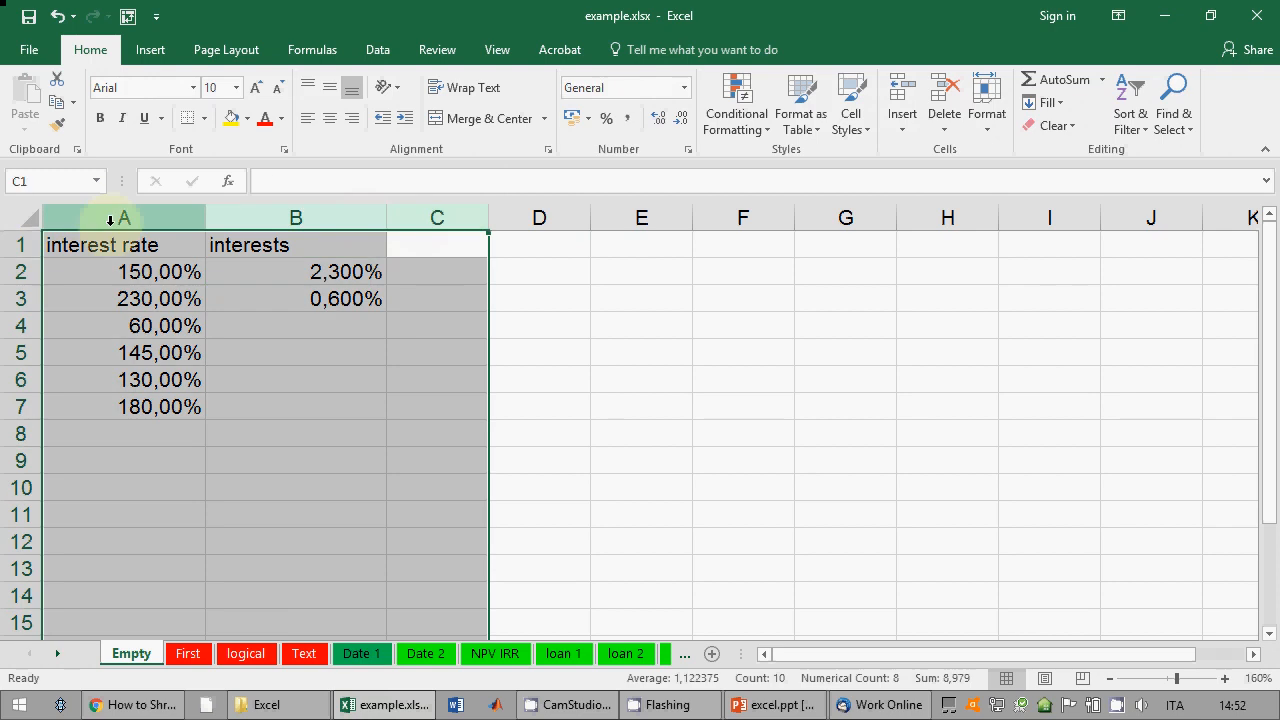
# Step: Delete columns A:C, then enter 3 in A1 and copy it down to A11
pyautogui.rightClick(116, 222)
pyautogui.click(158, 389)
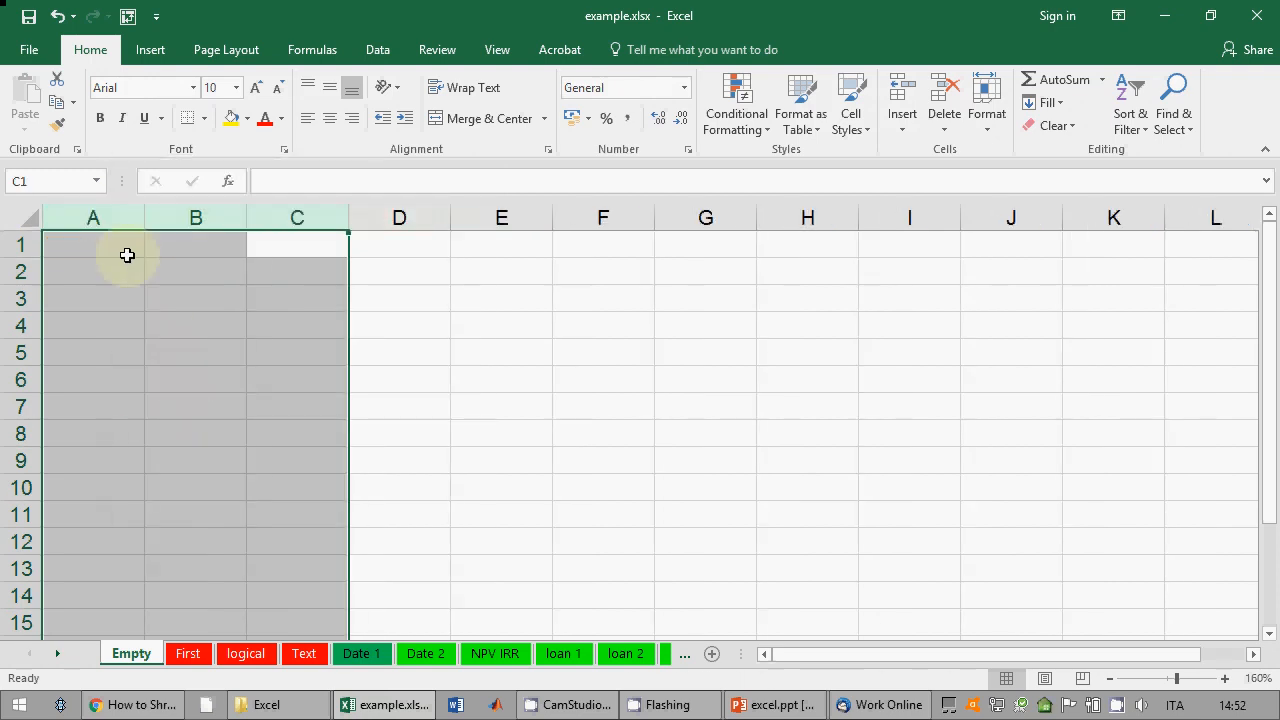
pyautogui.click(126, 252)
pyautogui.write('3')
pyautogui.press('Return')
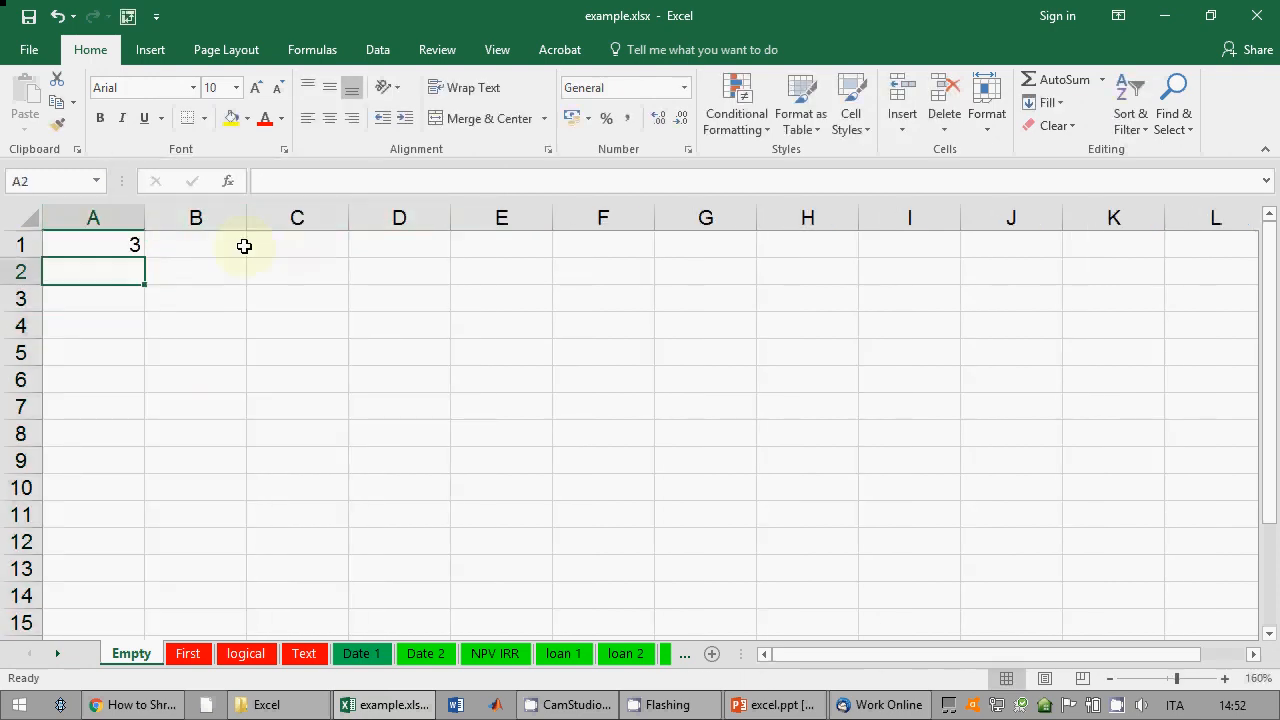
pyautogui.click(100, 248)
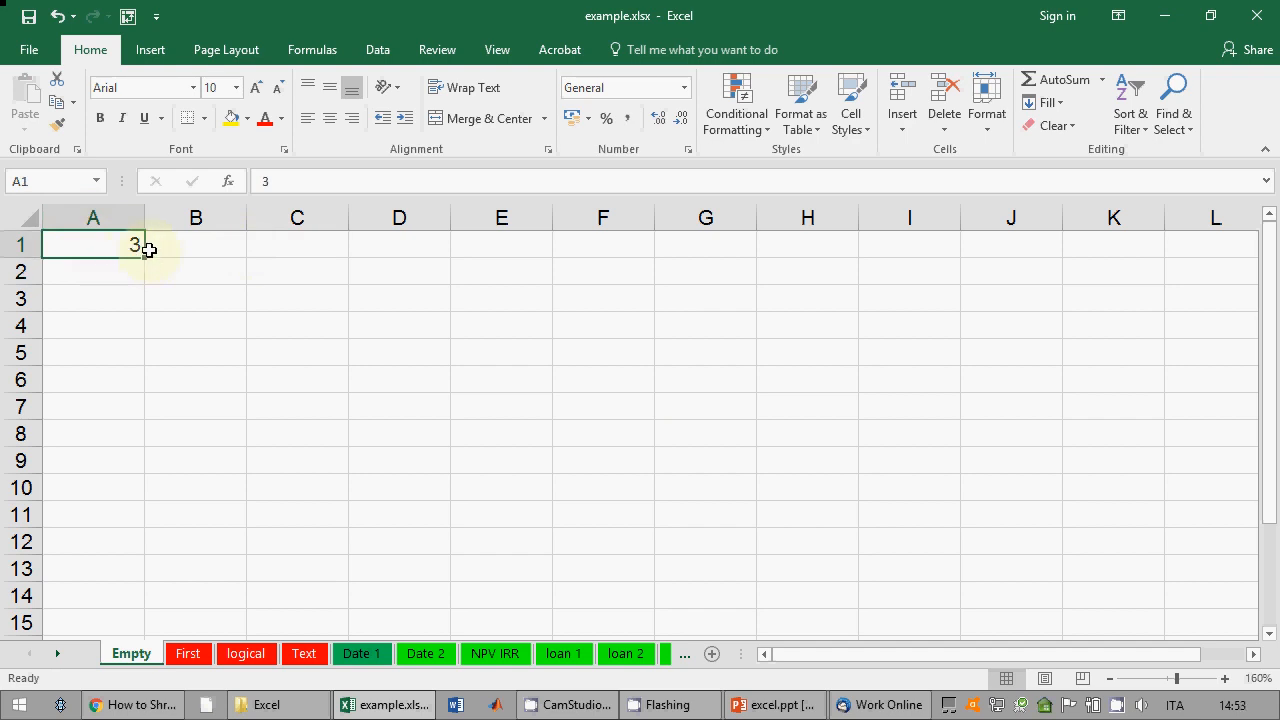
pyautogui.moveTo(144, 258); pyautogui.dragTo(138, 528)
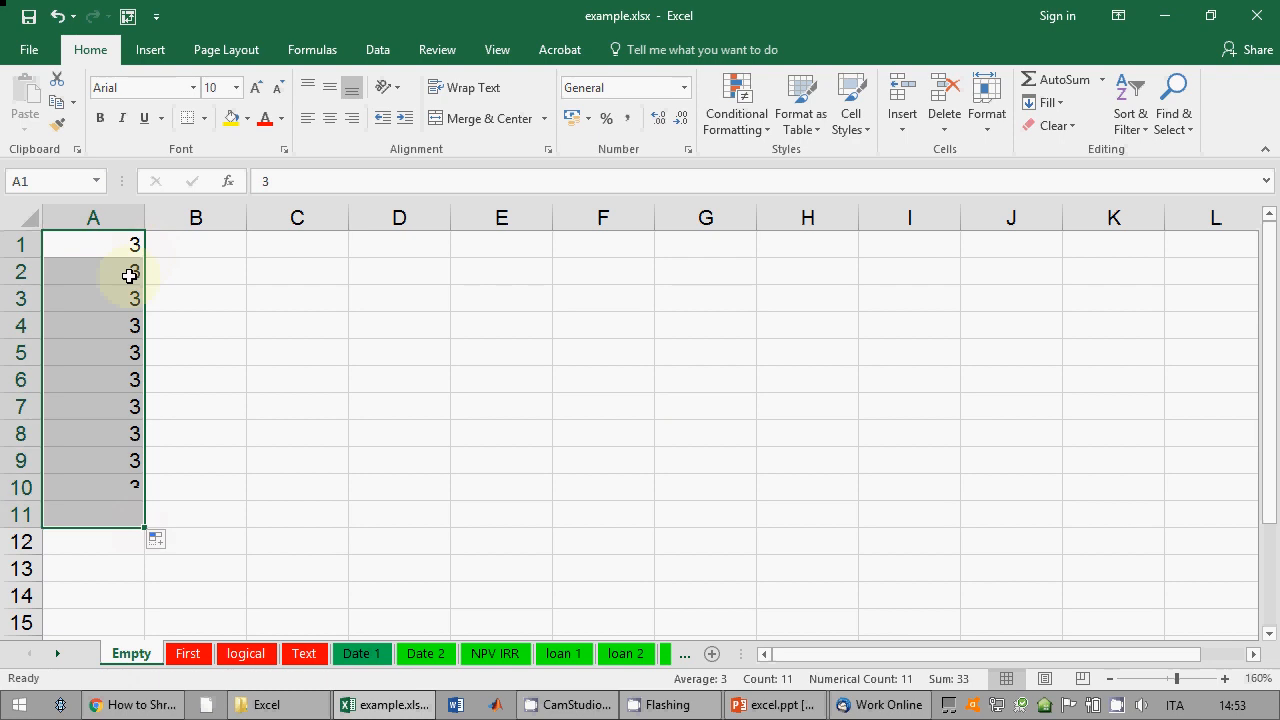
# Step: Seed B1:B2 with 3 and 7 and autofill B1:B15 up to 59
pyautogui.click(218, 250)
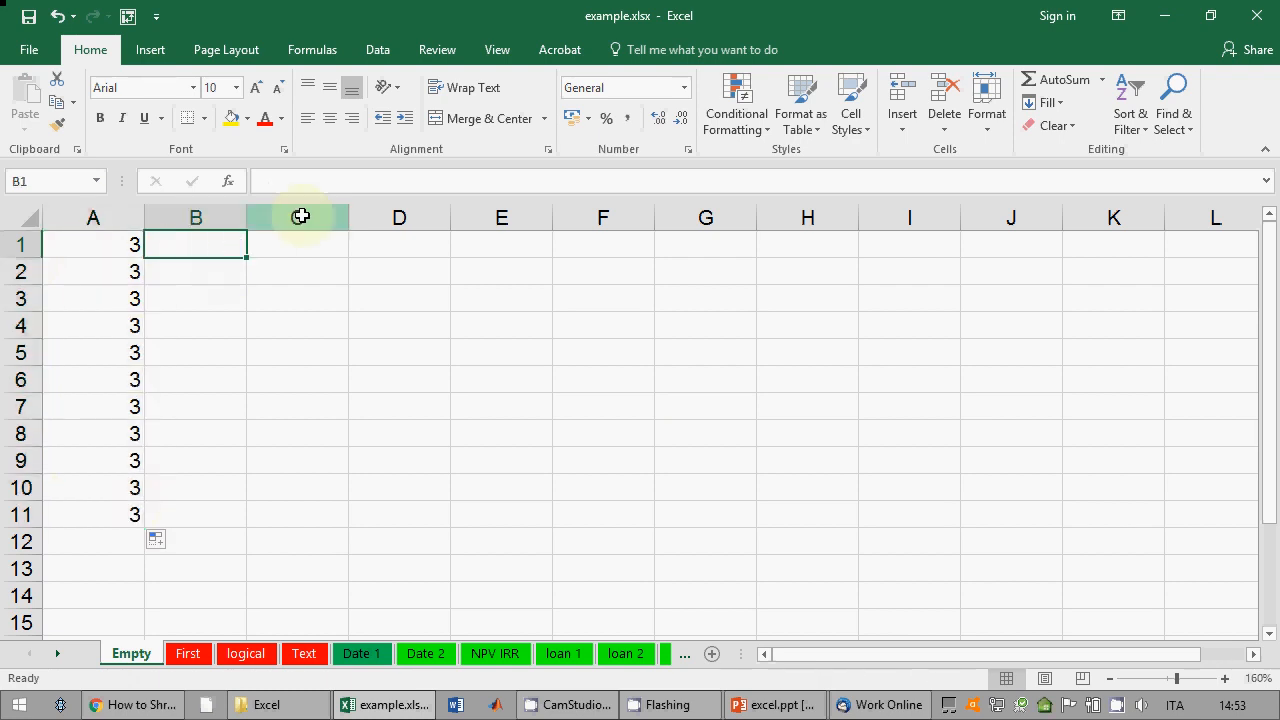
pyautogui.write('3')
pyautogui.press('Return')
pyautogui.write('7')
pyautogui.press('Return')
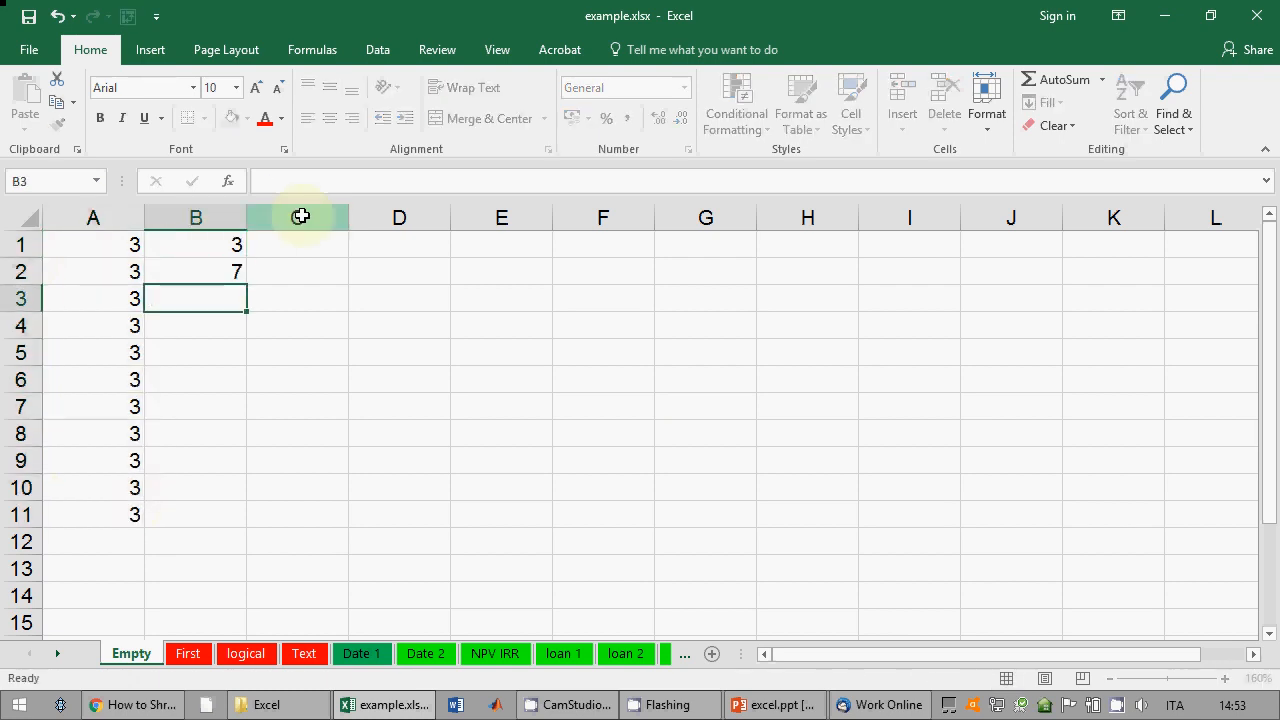
pyautogui.moveTo(229, 243); pyautogui.dragTo(254, 617)
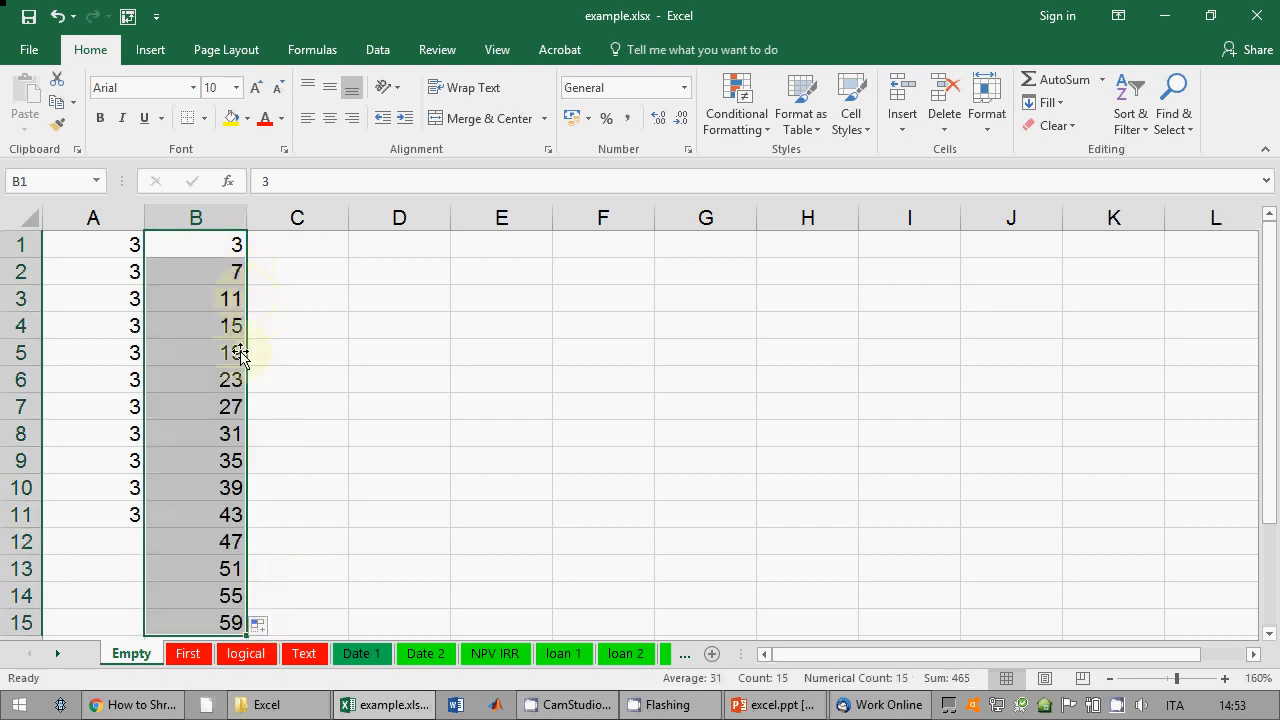
pyautogui.click(296, 244)
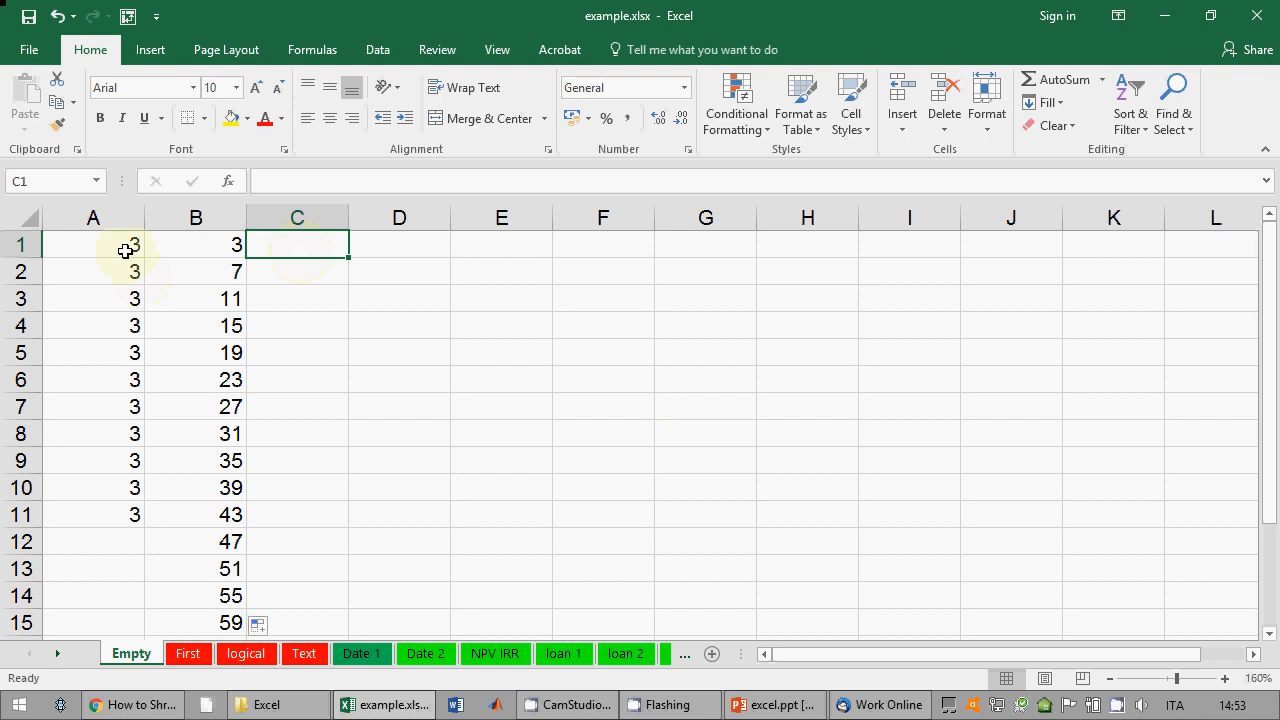
pyautogui.moveTo(126, 248); pyautogui.dragTo(106, 514)
pyautogui.moveTo(192, 244); pyautogui.dragTo(189, 614)
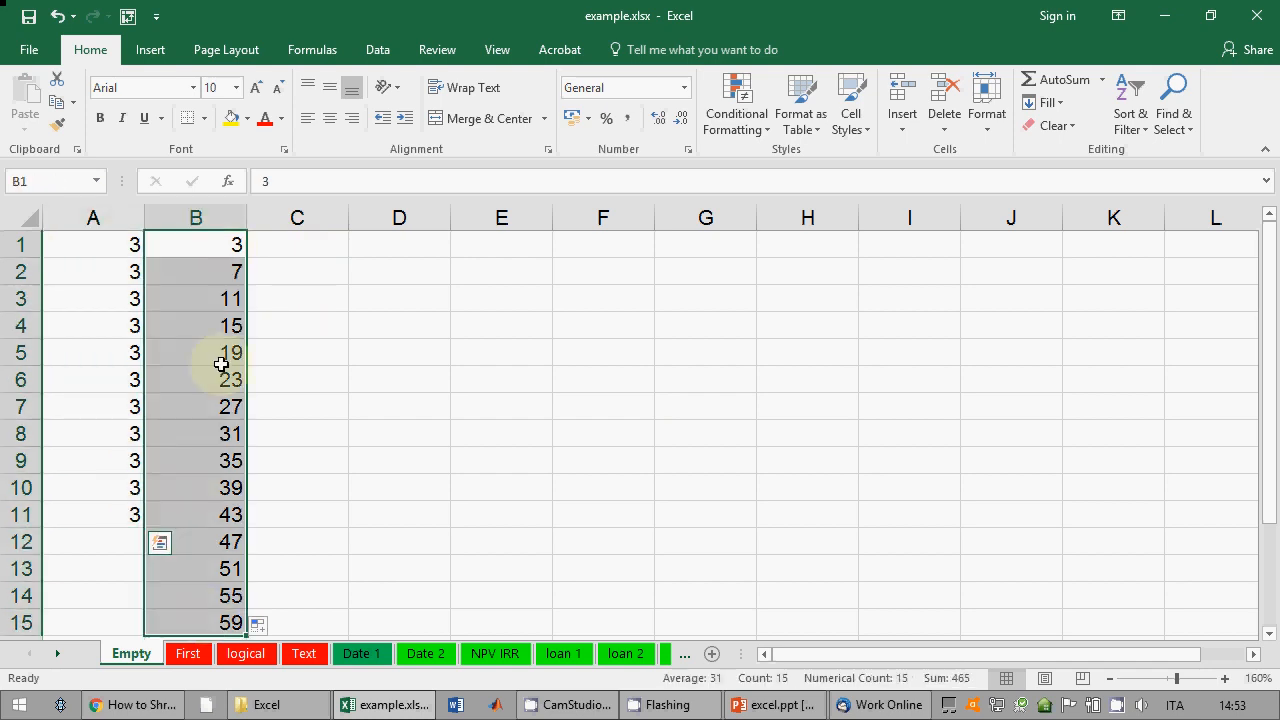
pyautogui.click(206, 293)
pyautogui.moveTo(211, 246); pyautogui.dragTo(217, 271)
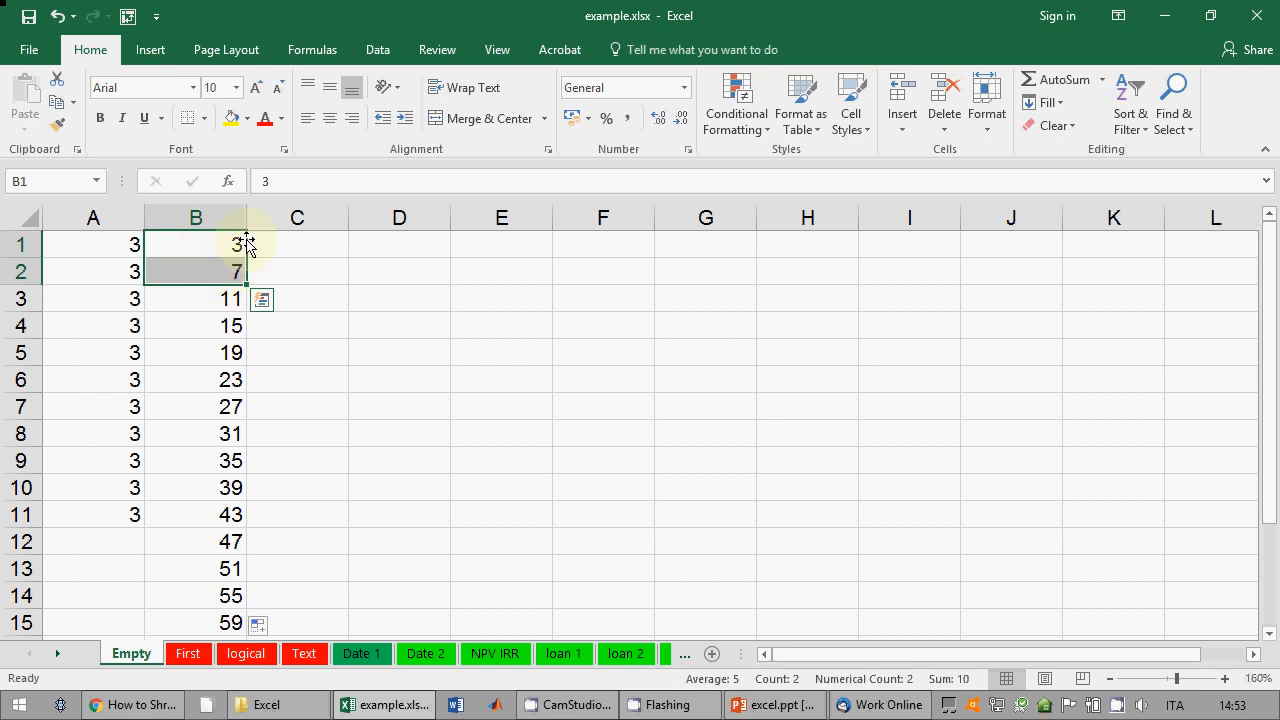
# Step: Enter 34 and 19 in C1:C2 and autofill down to C13
pyautogui.click(271, 243)
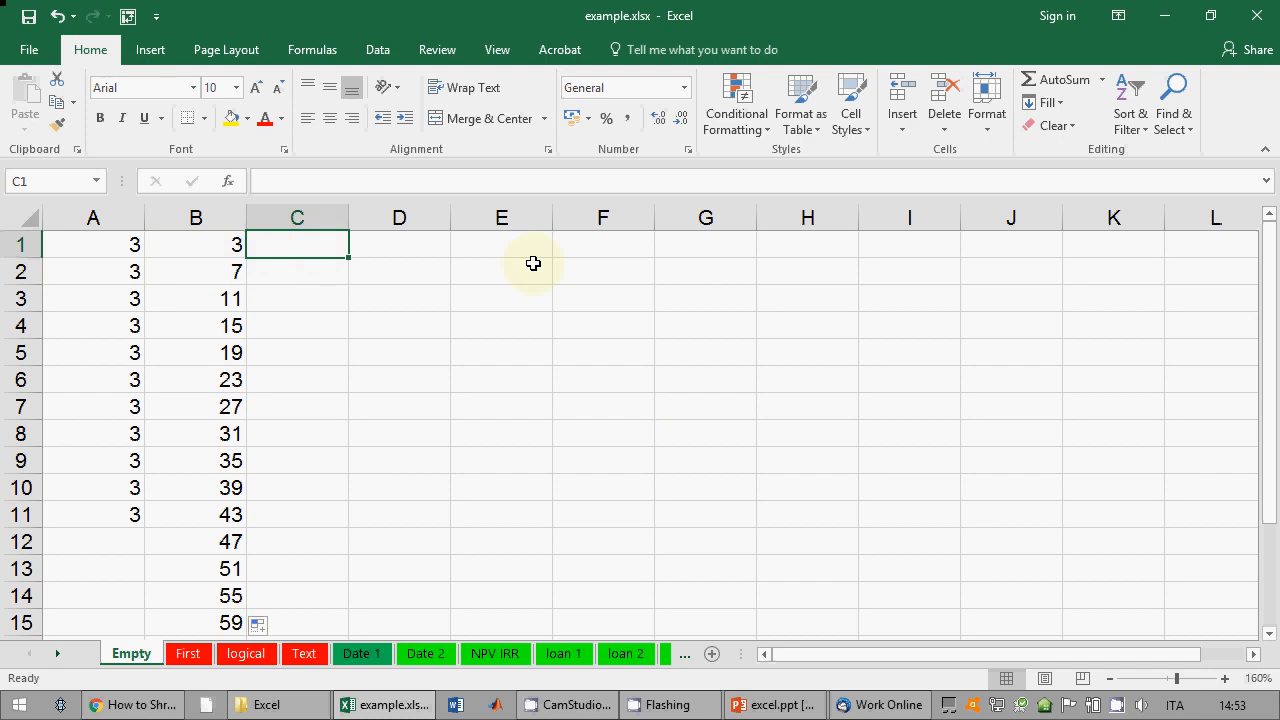
pyautogui.write('34')
pyautogui.press('Return')
pyautogui.write('19')
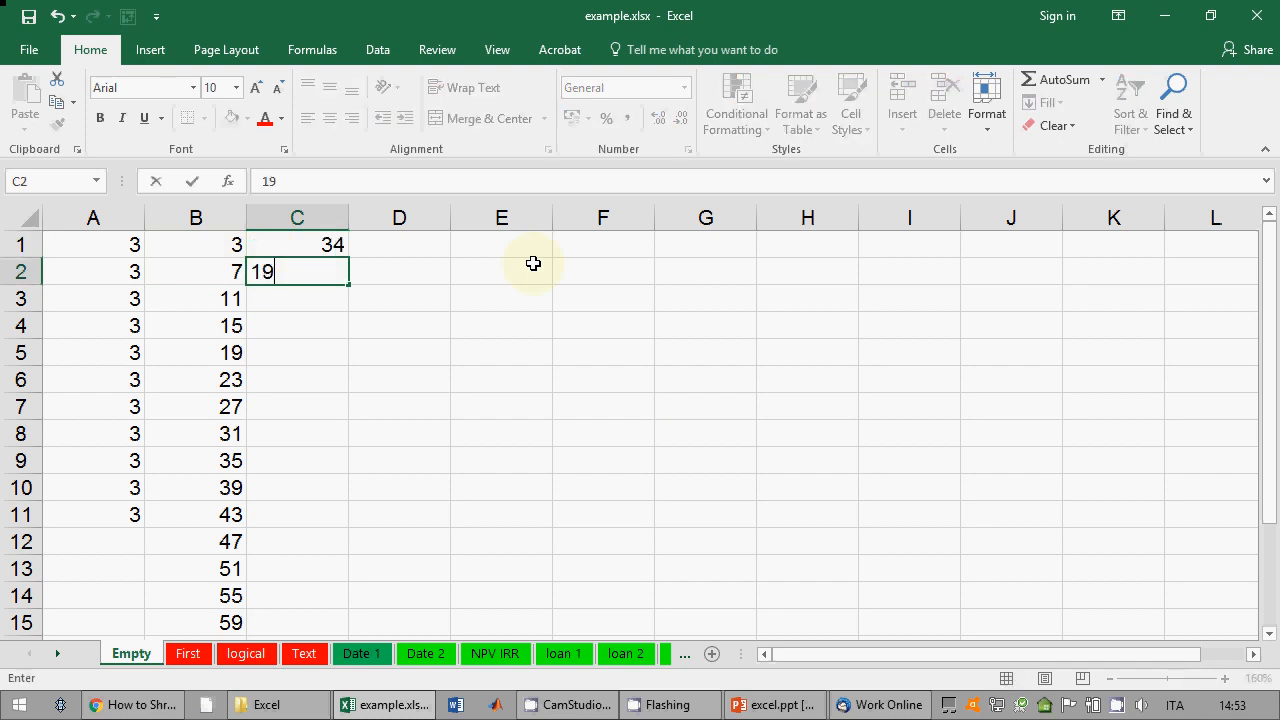
pyautogui.press('Return')
pyautogui.click(325, 245)
pyautogui.moveTo(330, 270); pyautogui.dragTo(346, 575)
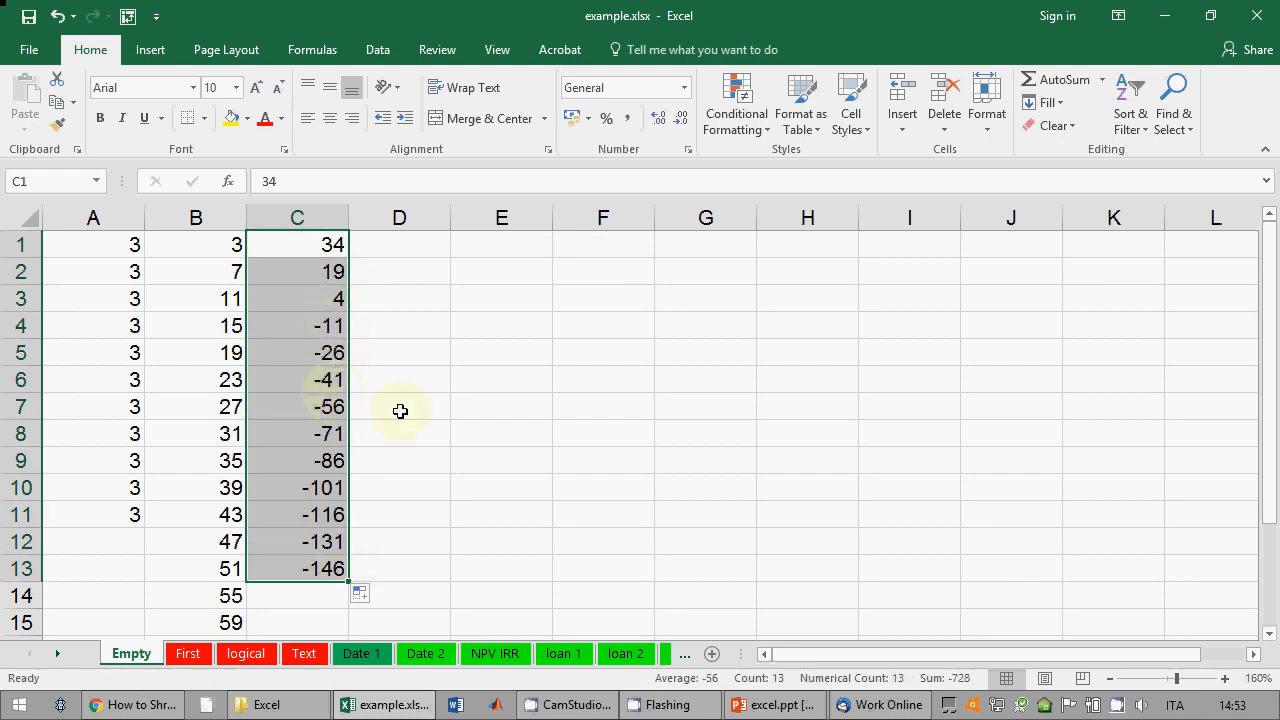
# Step: Widen column D, enter 20/07/2019 and 20/09/2019, and fill bimonthly dates to D13
pyautogui.click(421, 245)
pyautogui.moveTo(450, 218); pyautogui.dragTo(498, 218)
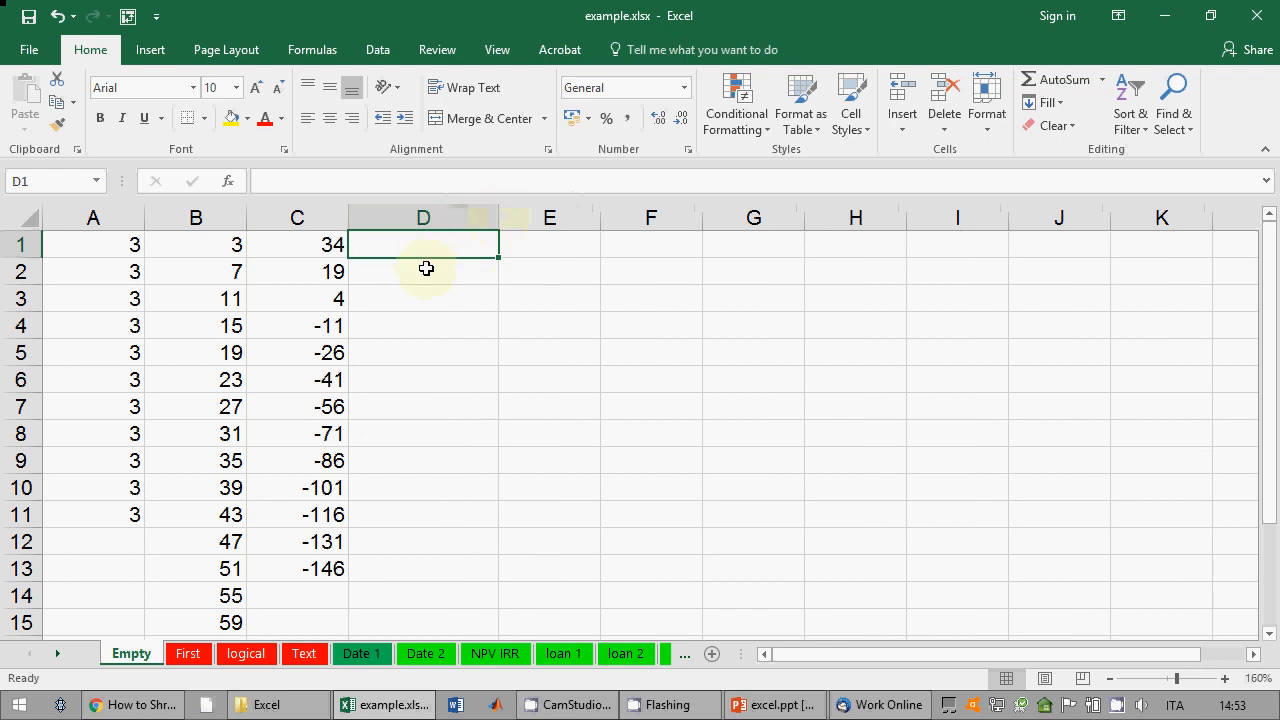
pyautogui.write('1')
pyautogui.press('BackSpace')
pyautogui.write('2')
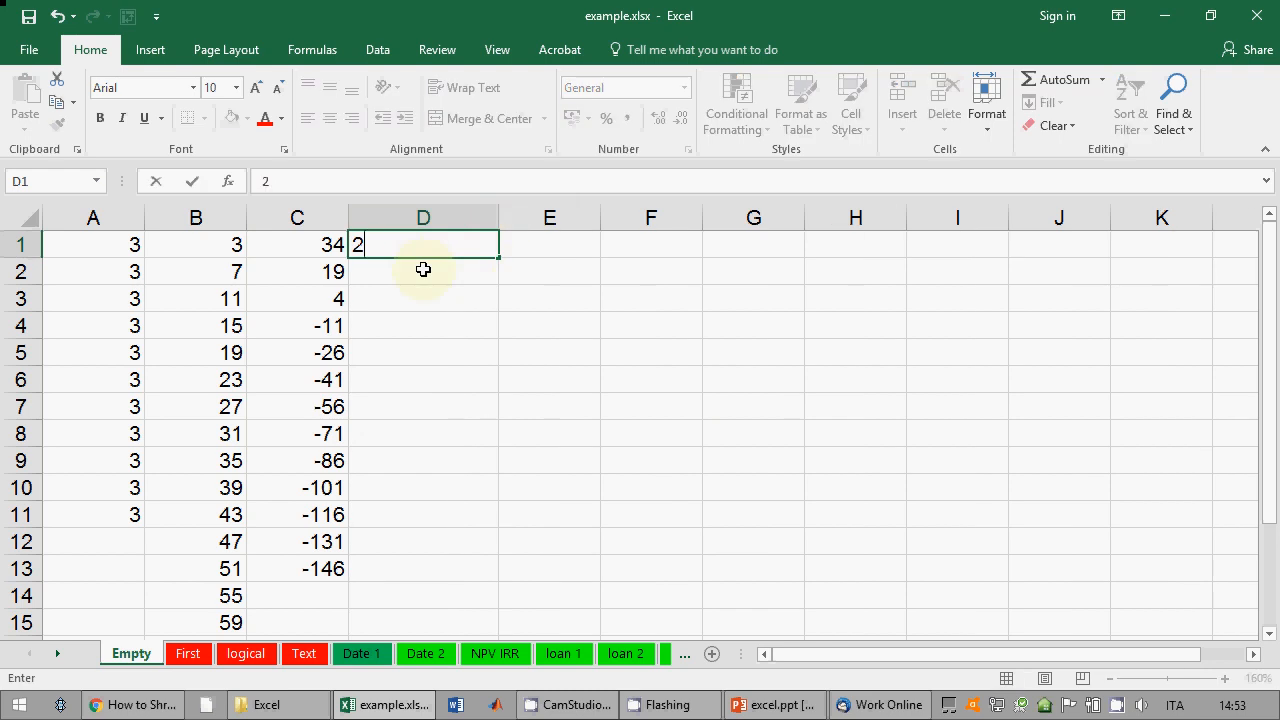
pyautogui.write('0/07/20')
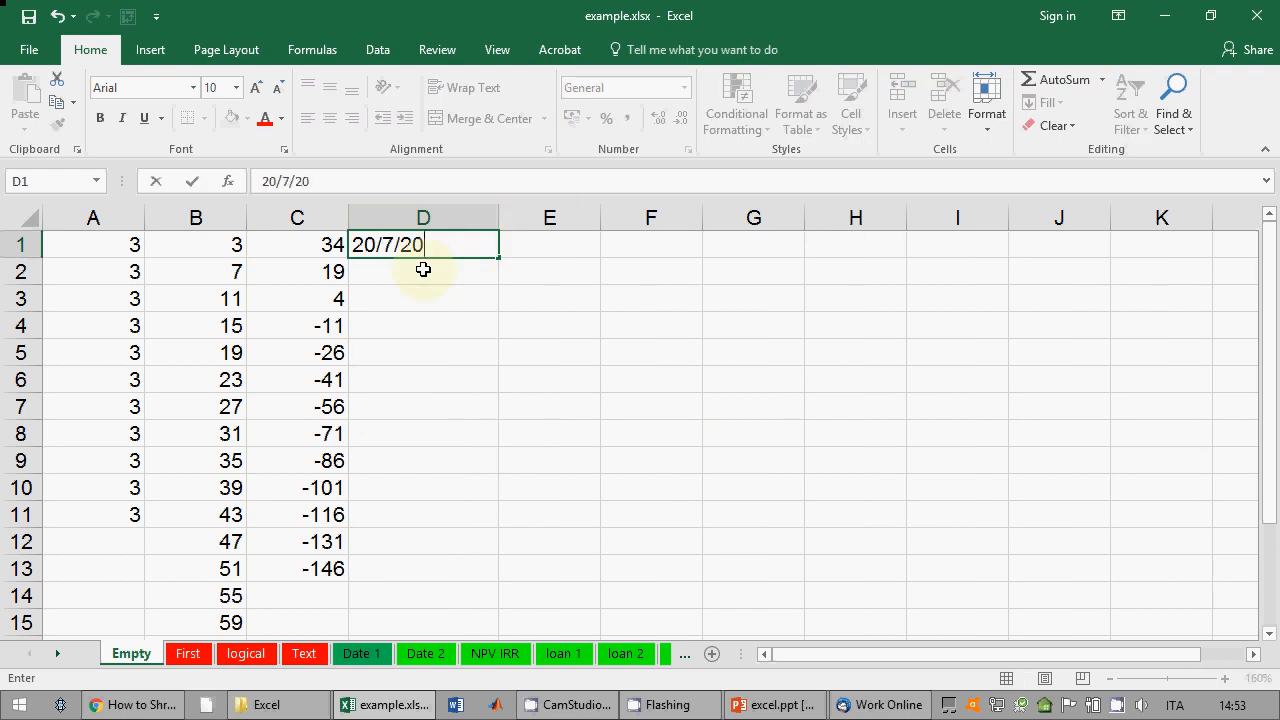
pyautogui.write('19')
pyautogui.press('Return')
pyautogui.write('20')
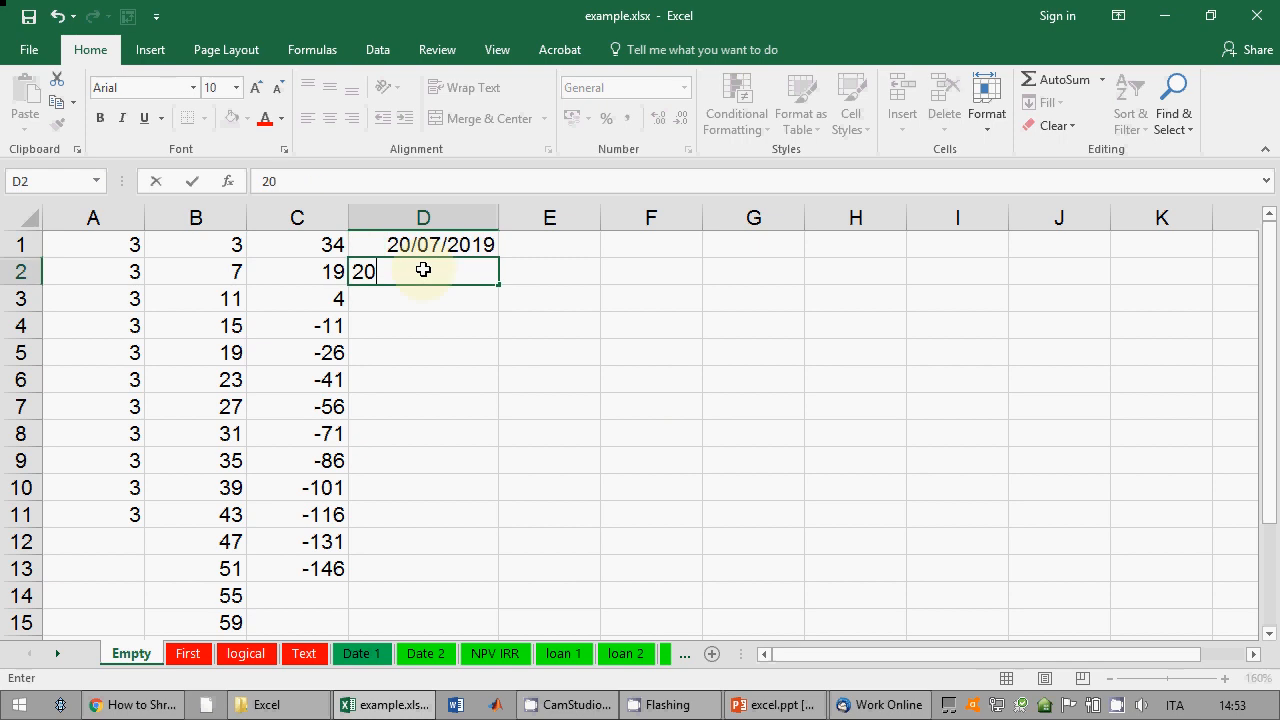
pyautogui.write('/09/2019')
pyautogui.press('Return')
pyautogui.moveTo(465, 250); pyautogui.dragTo(471, 594)
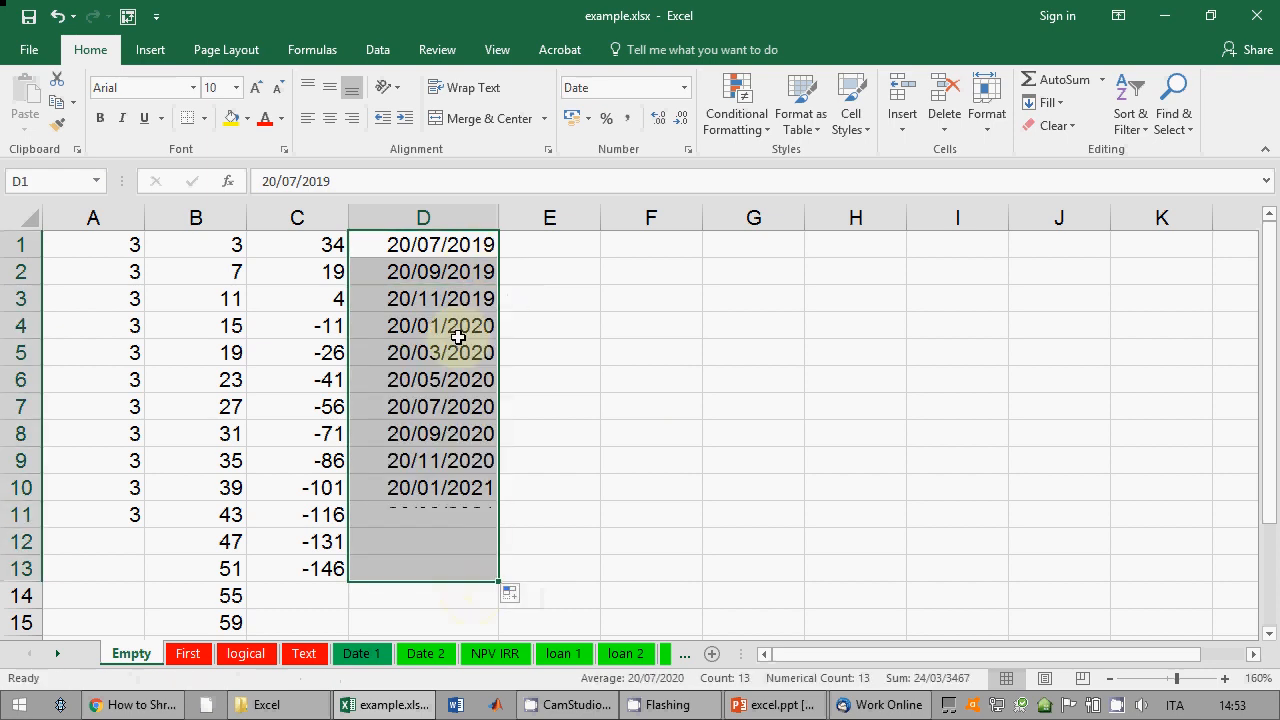
pyautogui.click(469, 308)
pyautogui.click(457, 322)
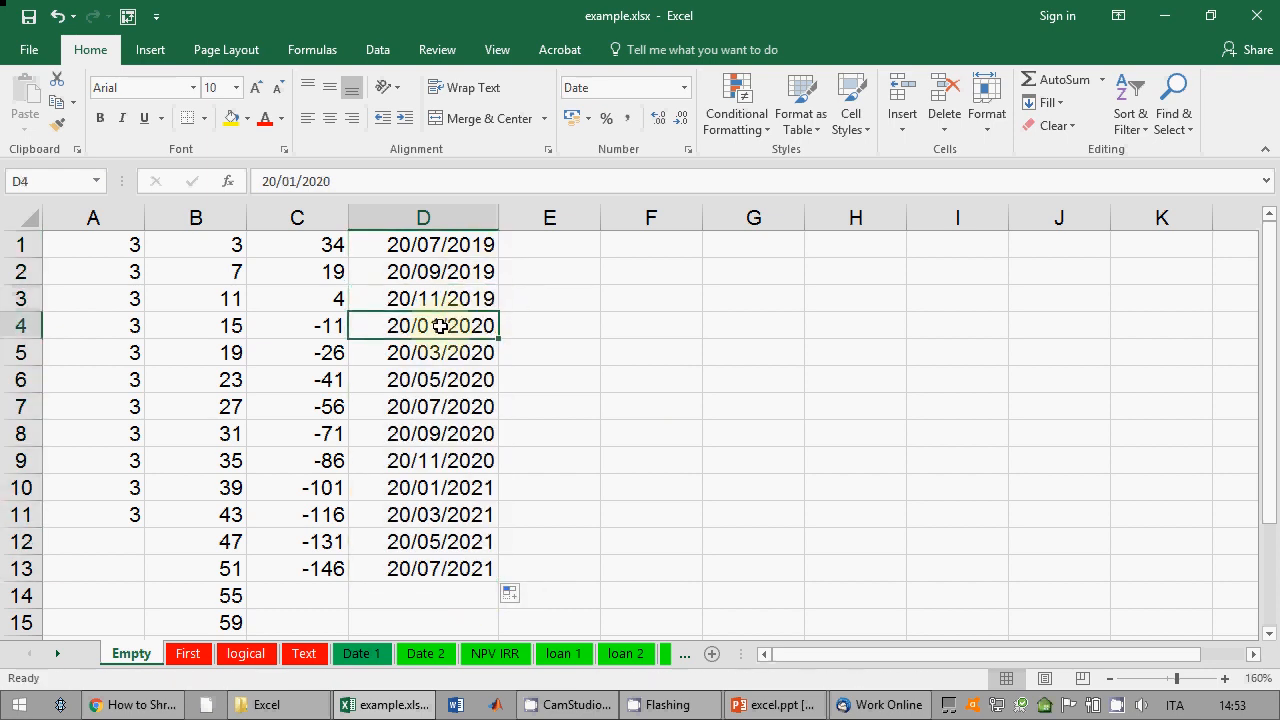
pyautogui.click(451, 350)
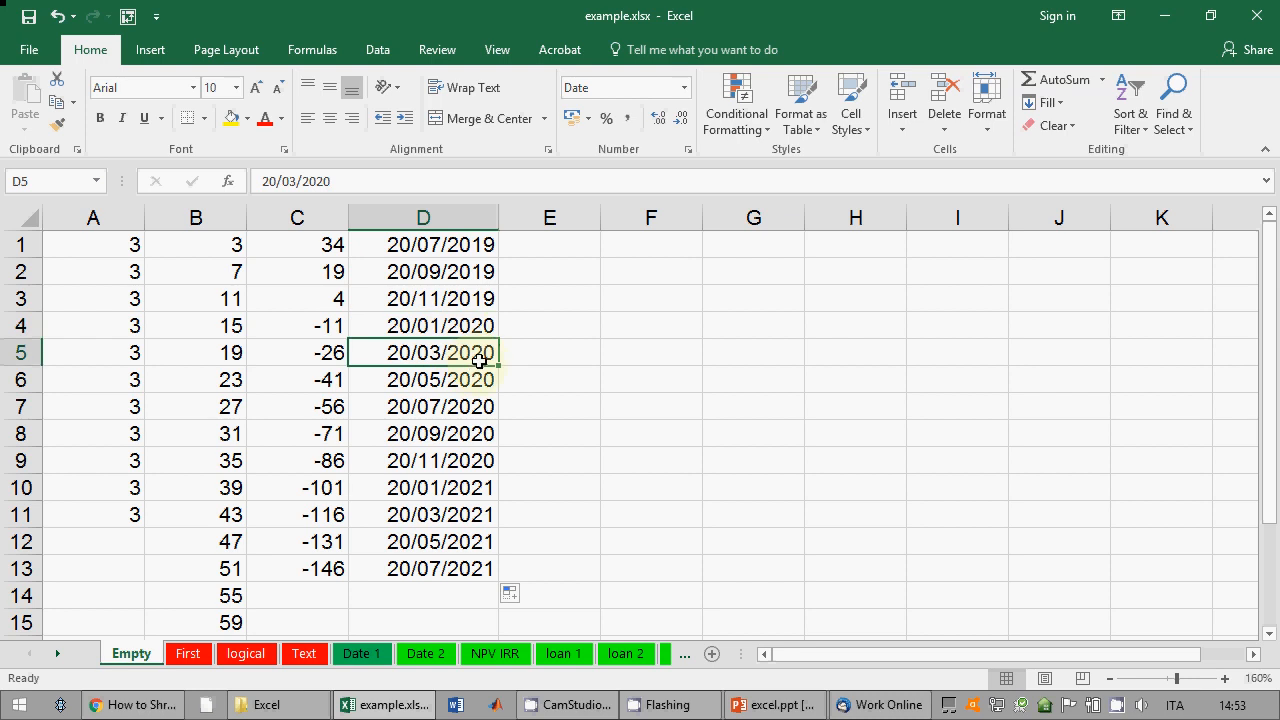
pyautogui.click(537, 243)
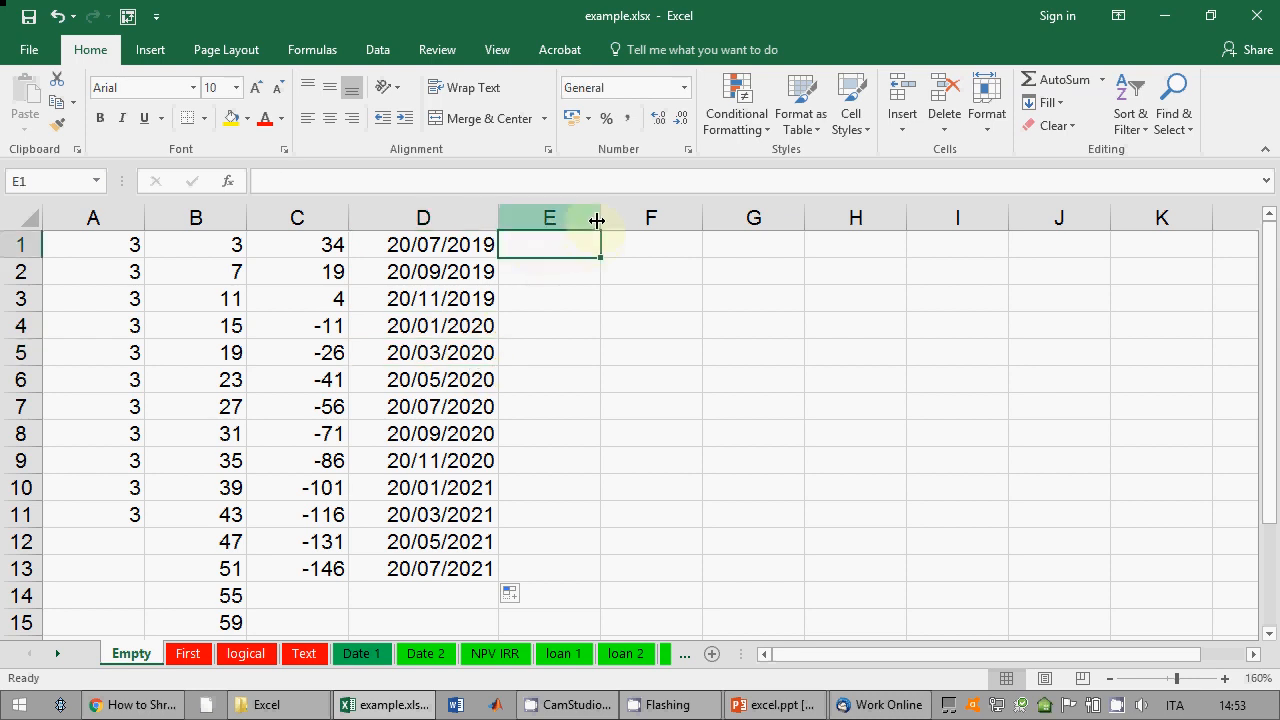
# Step: Widen column E and enter fsdfdsf01 in E1
pyautogui.moveTo(599, 217); pyautogui.dragTo(641, 217)
pyautogui.write('f')
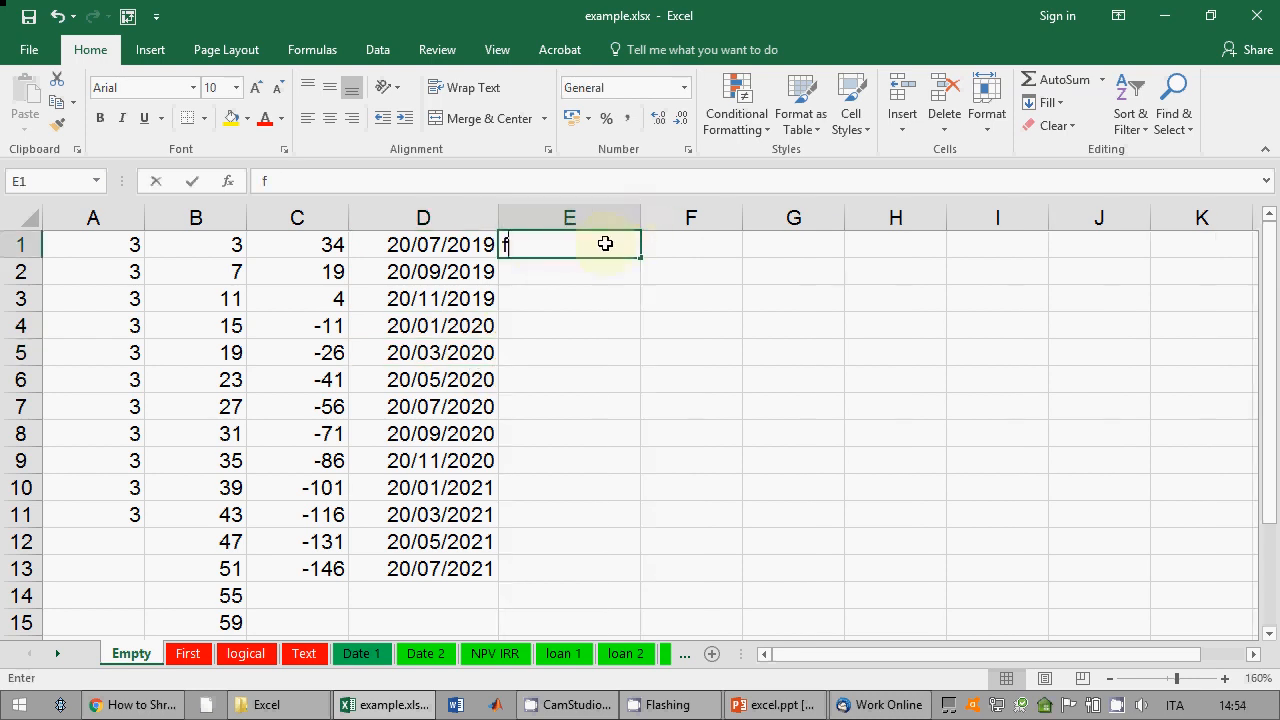
pyautogui.write('sdfdsf01')
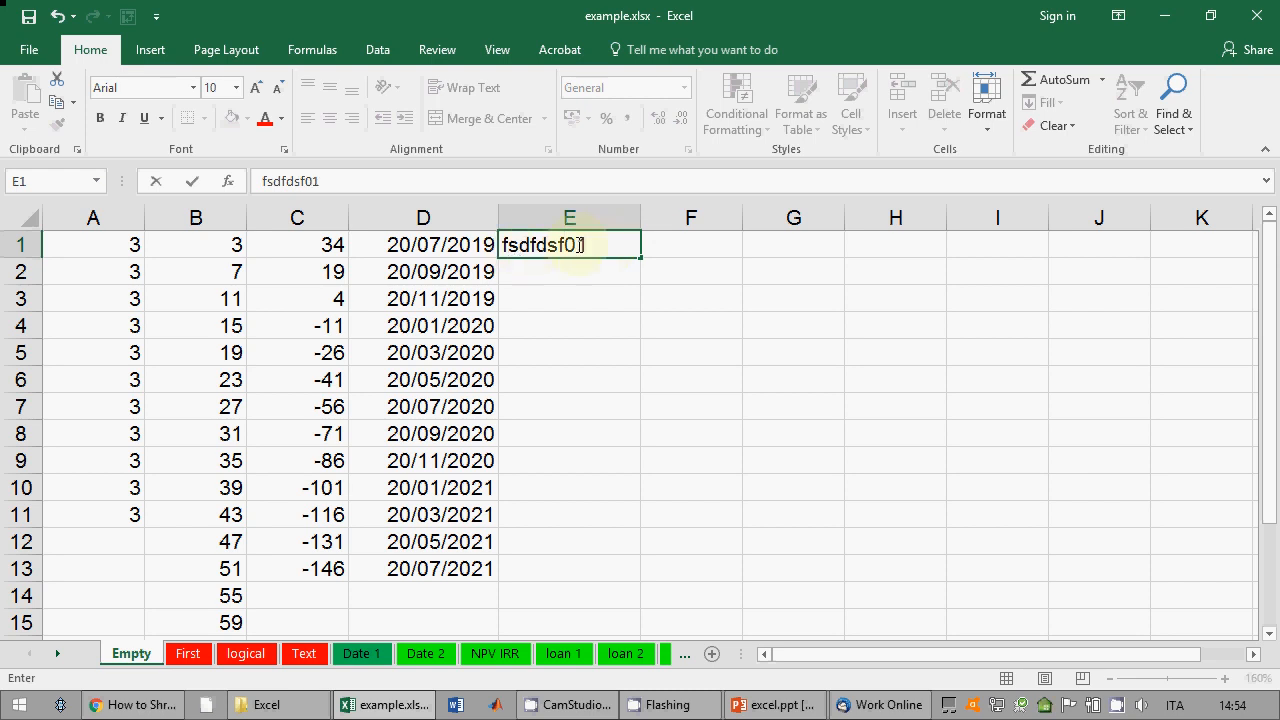
pyautogui.press('Return')
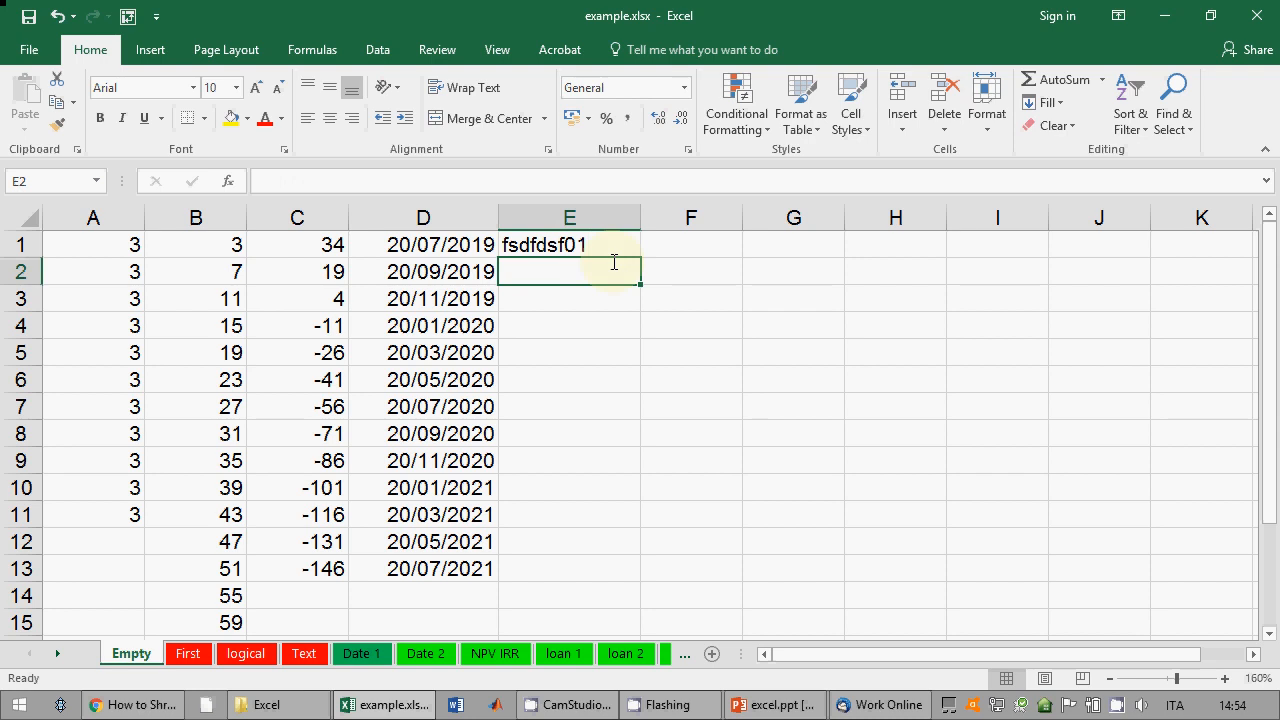
pyautogui.write('dfs')
pyautogui.press('Escape')
pyautogui.press('Up')
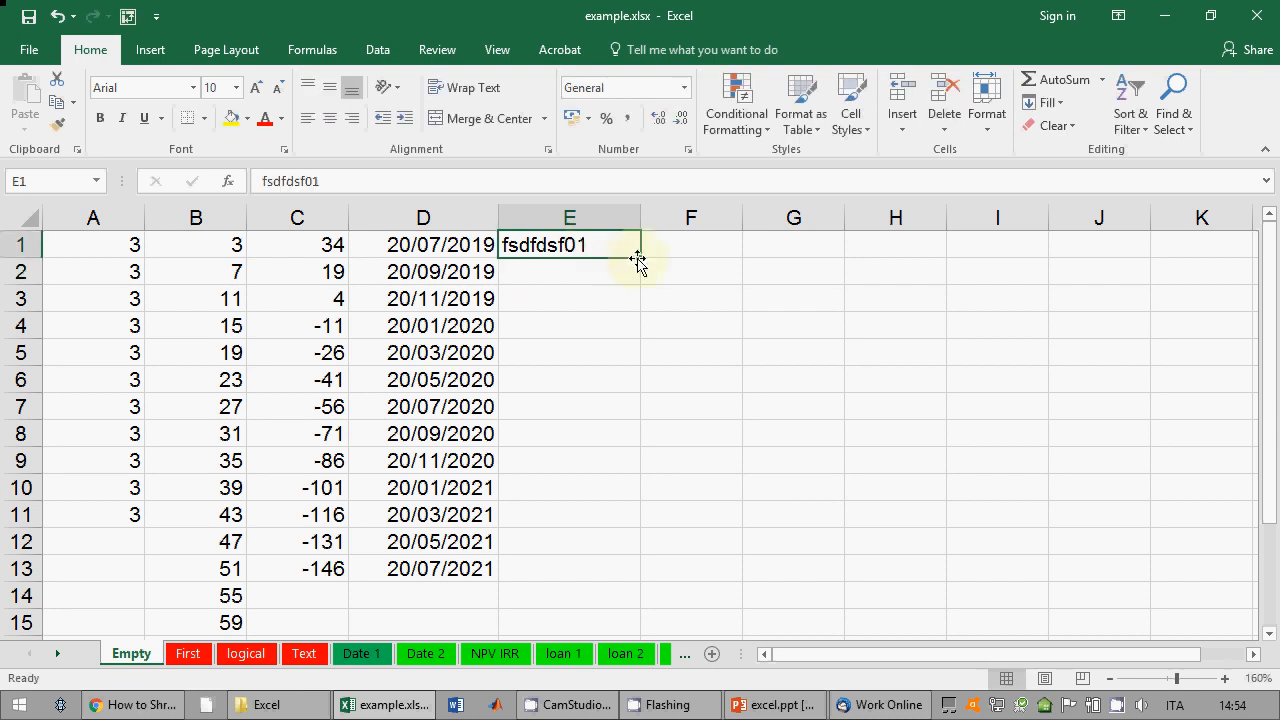
pyautogui.click(638, 262)
pyautogui.click(632, 251)
# Step: Autofill E1 down to fsdfdsf164 in row 164, then widen column F
pyautogui.moveTo(641, 259); pyautogui.dragTo(609, 578)
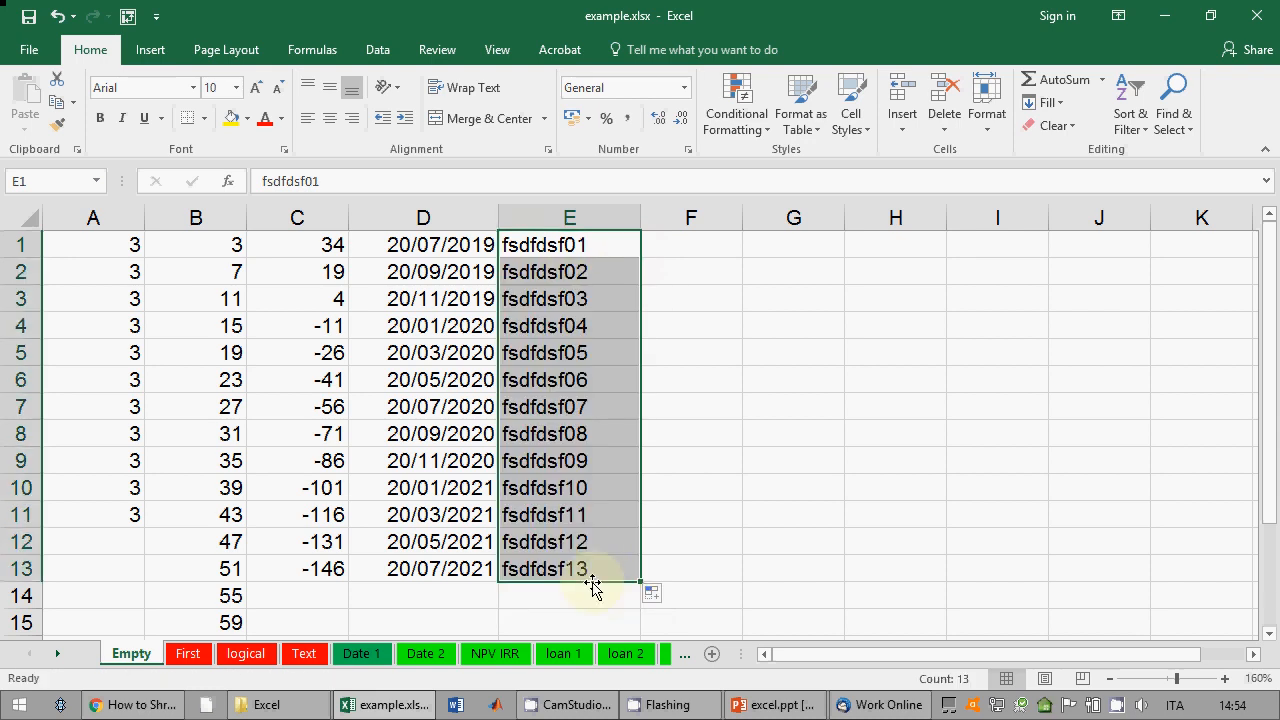
pyautogui.scroll(-2, 594, 569)
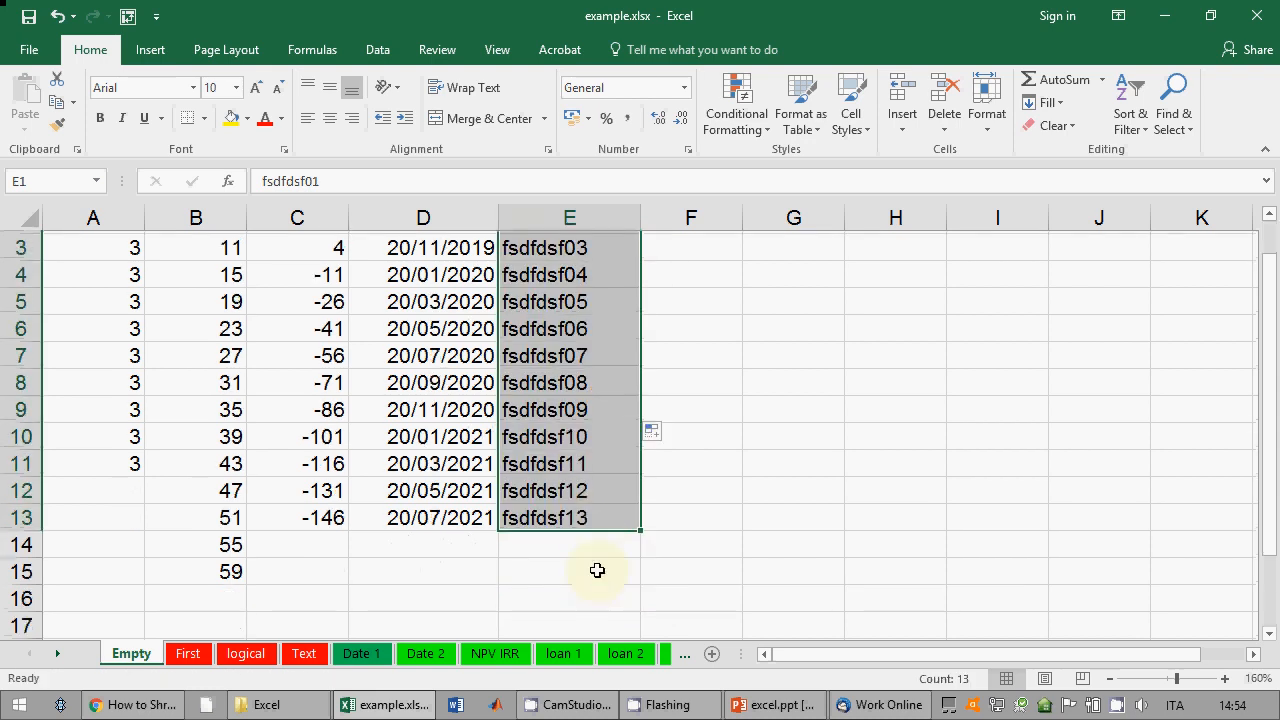
pyautogui.moveTo(641, 420); pyautogui.dragTo(626, 566)
pyautogui.scroll(15, 629, 523)
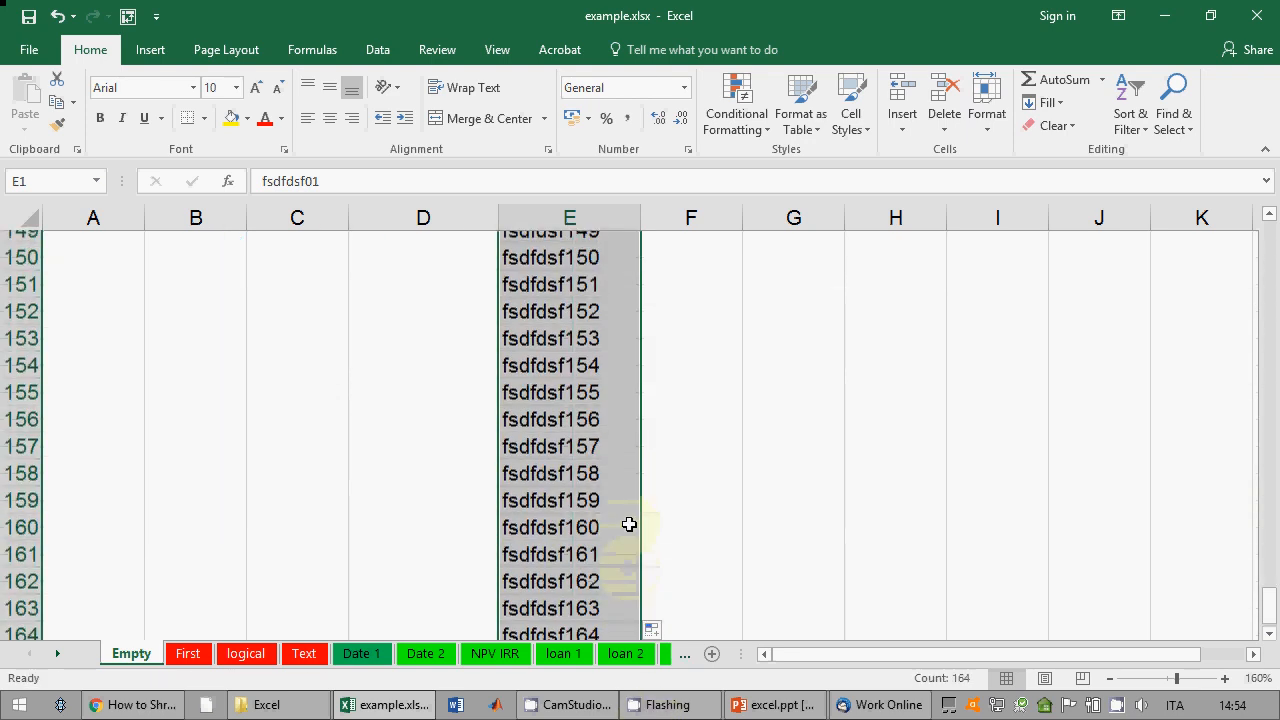
pyautogui.scroll(7, 613, 516)
pyautogui.scroll(-2, 609, 517)
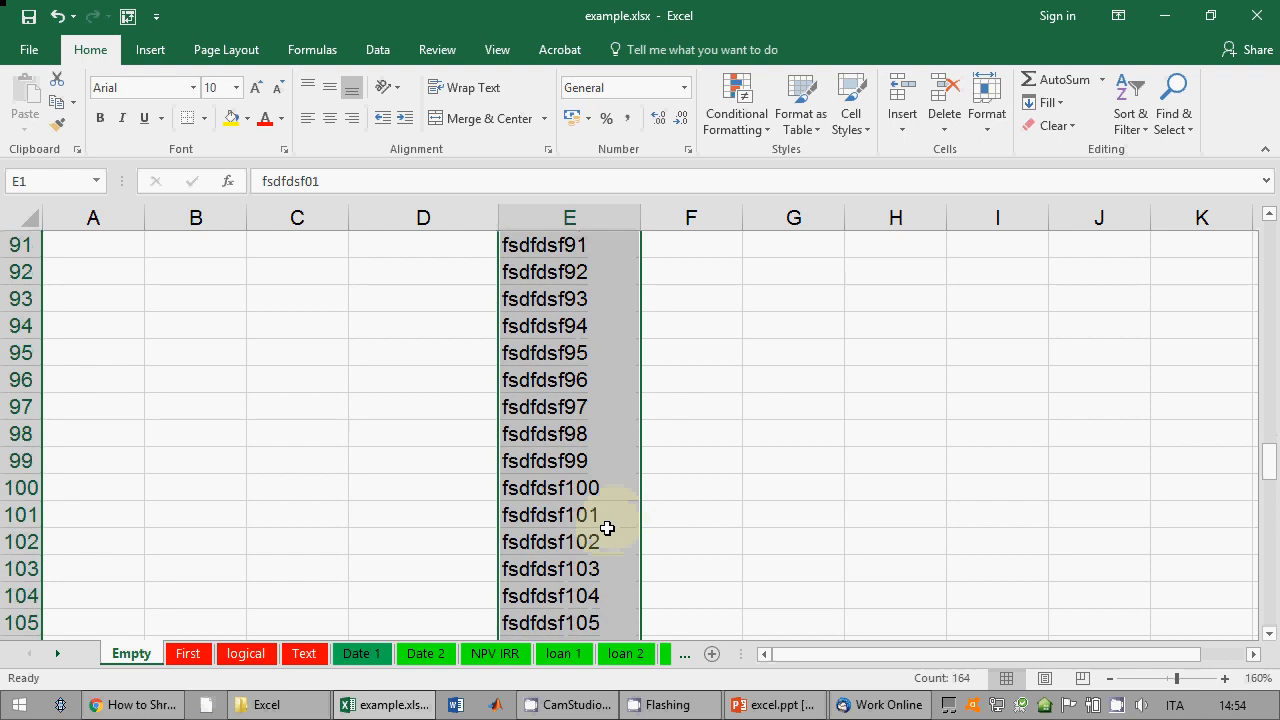
pyautogui.scroll(20, 574, 492)
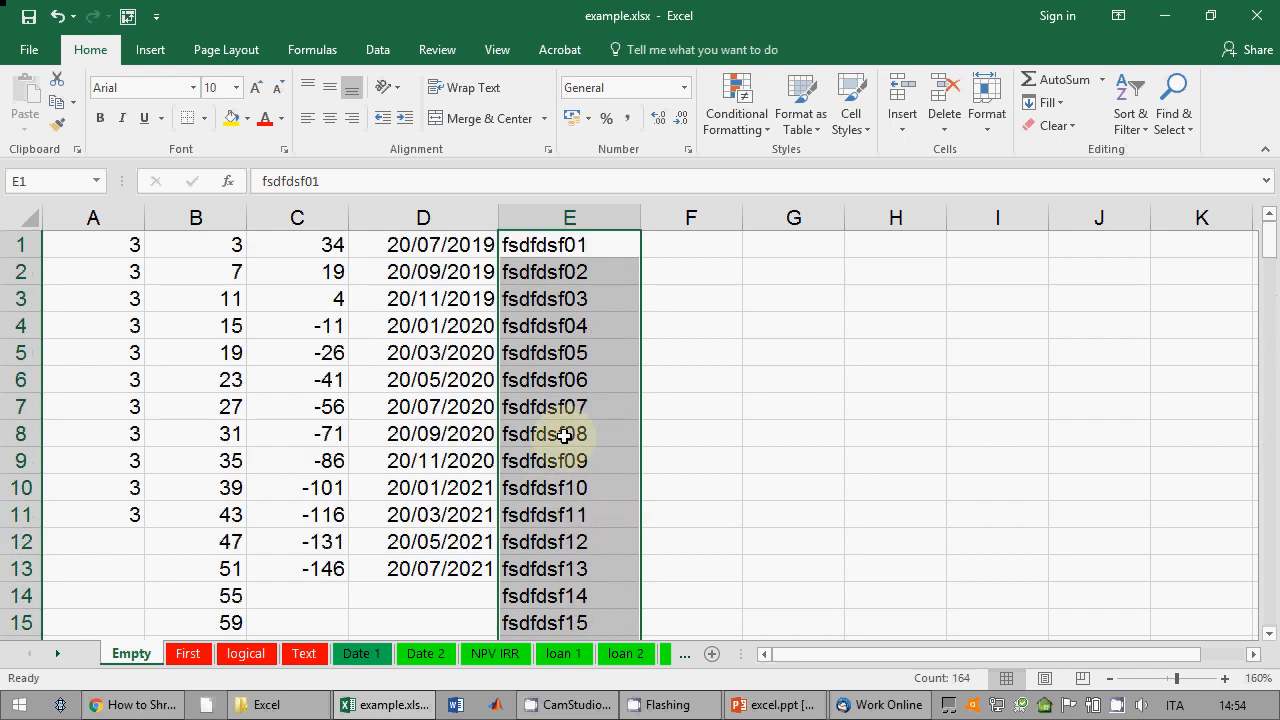
pyautogui.click(668, 240)
pyautogui.moveTo(742, 218); pyautogui.dragTo(806, 218)
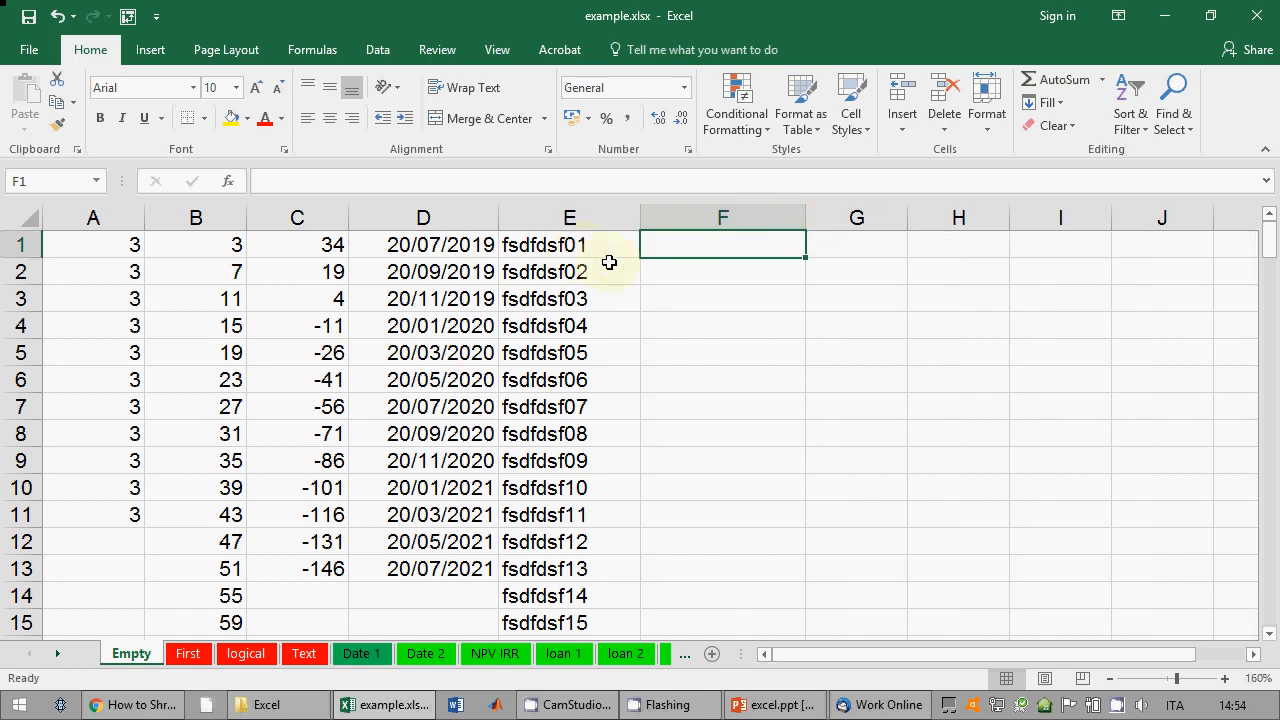
# Step: Enter sfddsf in F1, copy it down to F7, and adjust columns F and G widths
pyautogui.write('sfddsf')
pyautogui.press('Return')
pyautogui.press('Return')
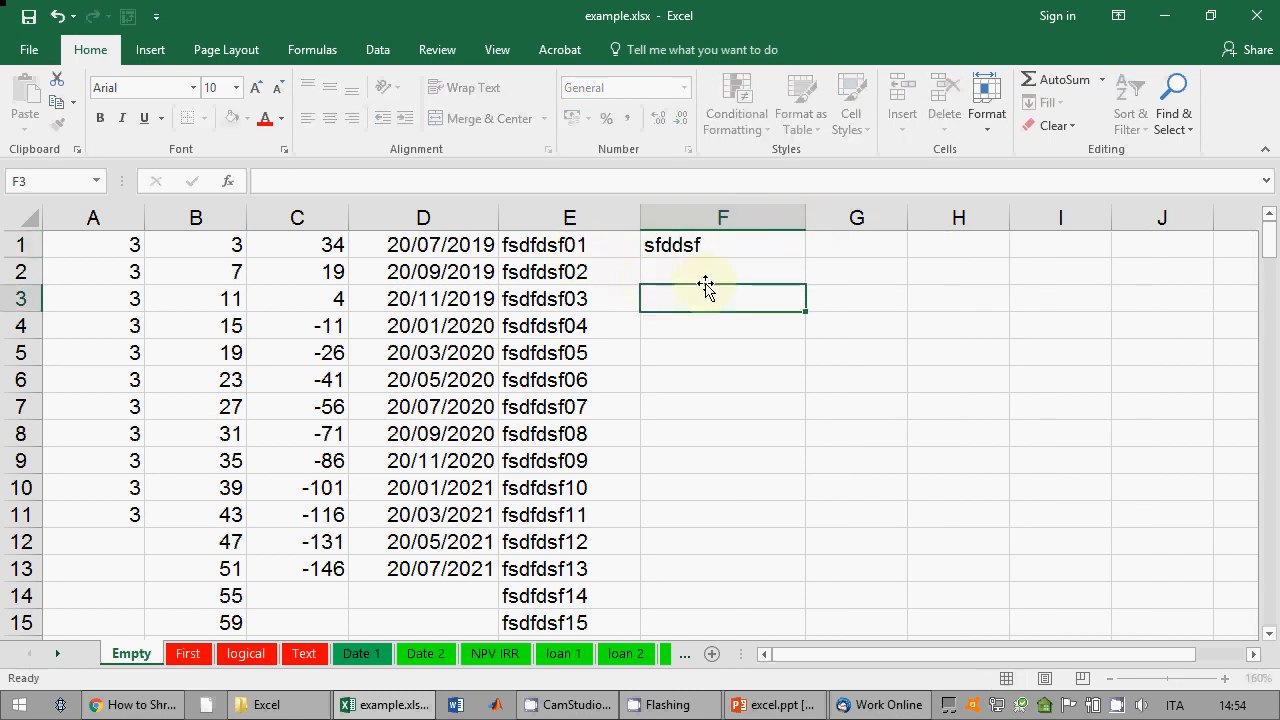
pyautogui.click(737, 251)
pyautogui.moveTo(806, 262); pyautogui.dragTo(786, 425)
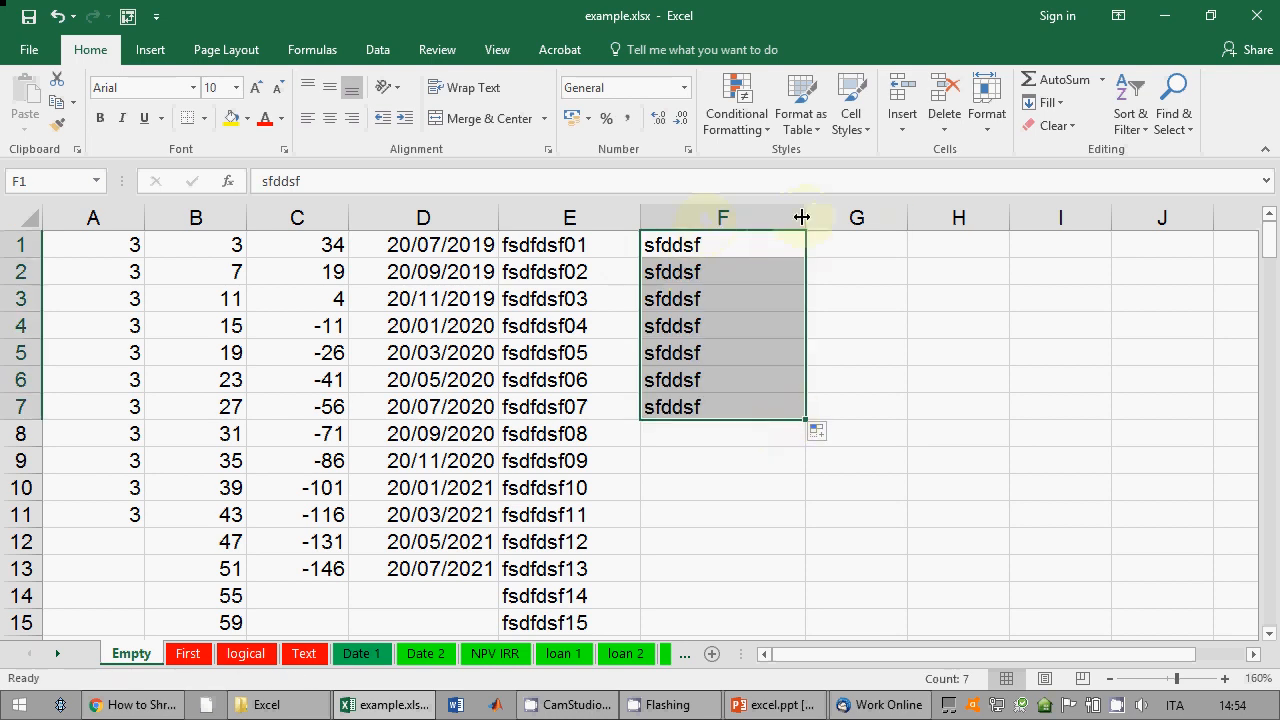
pyautogui.moveTo(804, 217); pyautogui.dragTo(726, 217)
pyautogui.moveTo(827, 217); pyautogui.dragTo(878, 217)
# Step: Enter 34 and 54 in G1:G2, try a series fill, then undo it
pyautogui.click(829, 243)
pyautogui.write('34')
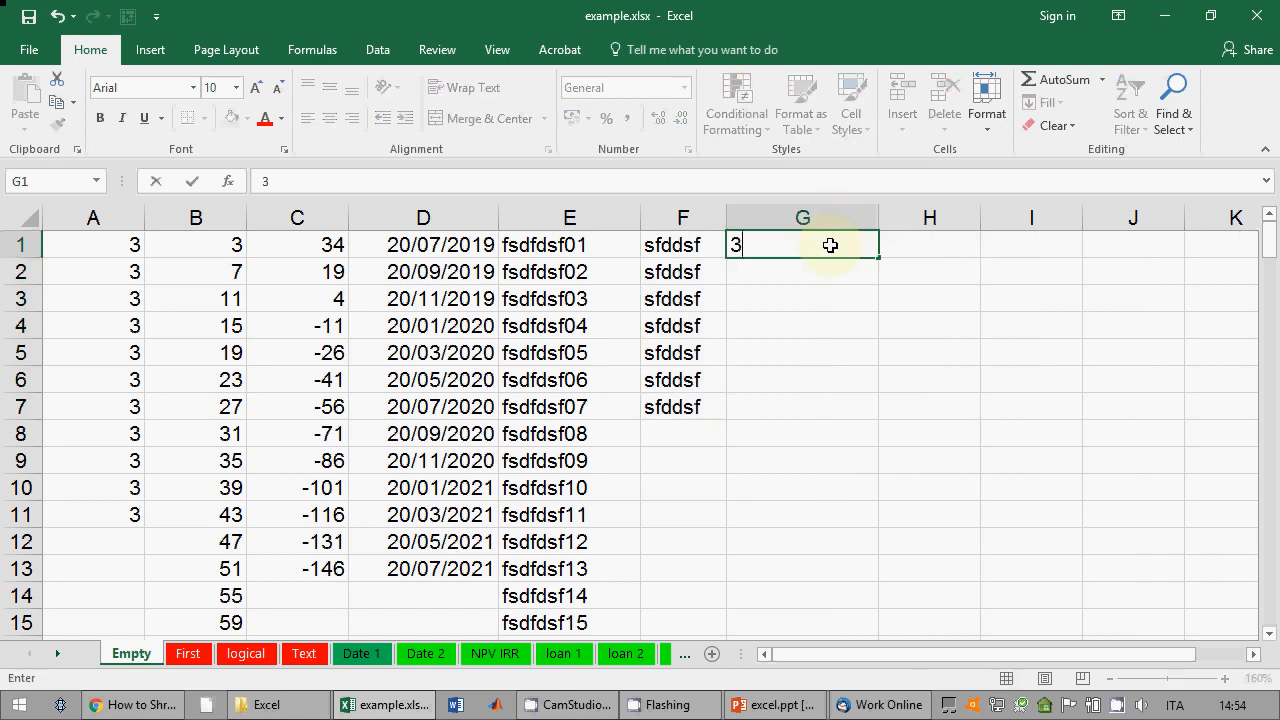
pyautogui.press('Return')
pyautogui.write('54')
pyautogui.press('Return')
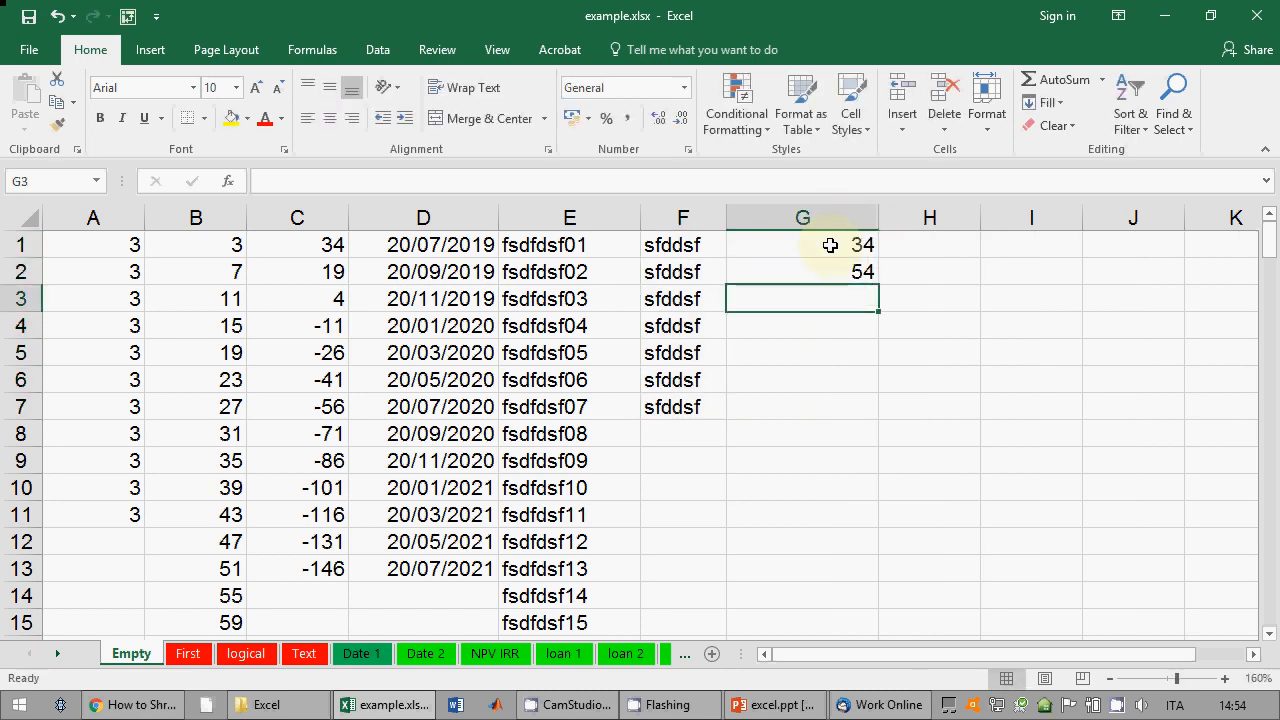
pyautogui.moveTo(830, 245); pyautogui.dragTo(829, 267)
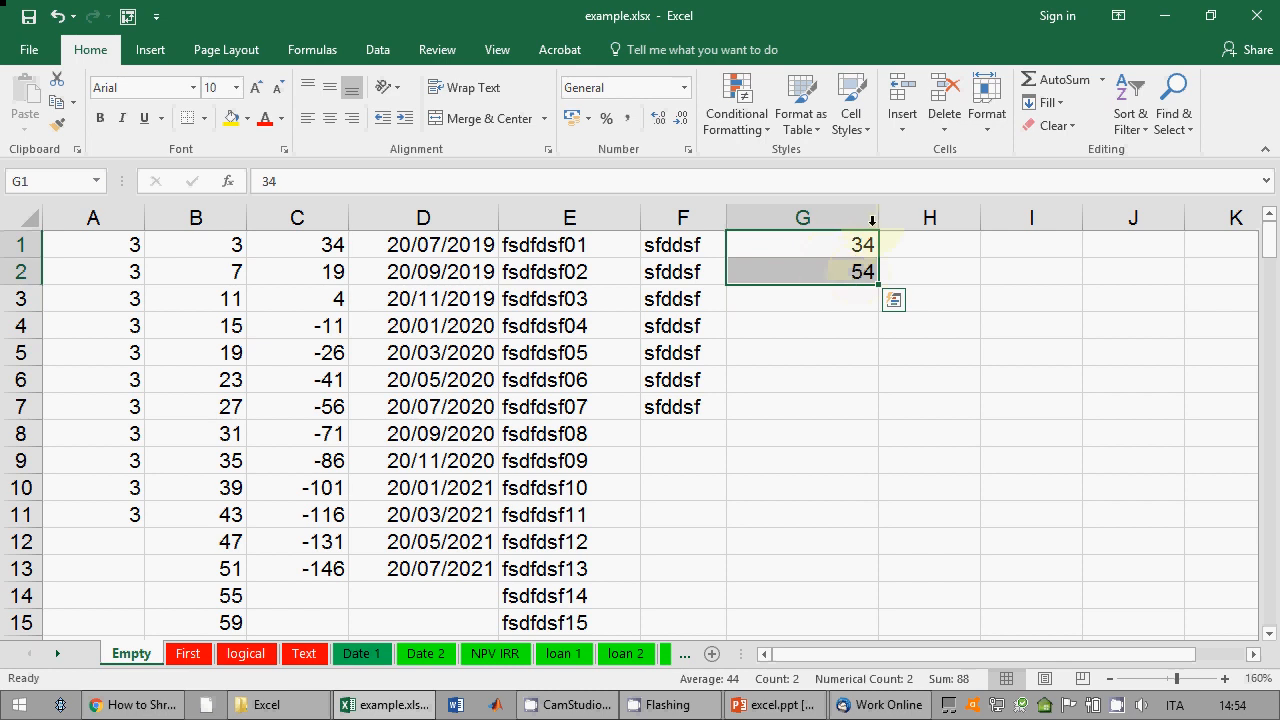
pyautogui.moveTo(880, 217); pyautogui.dragTo(841, 218)
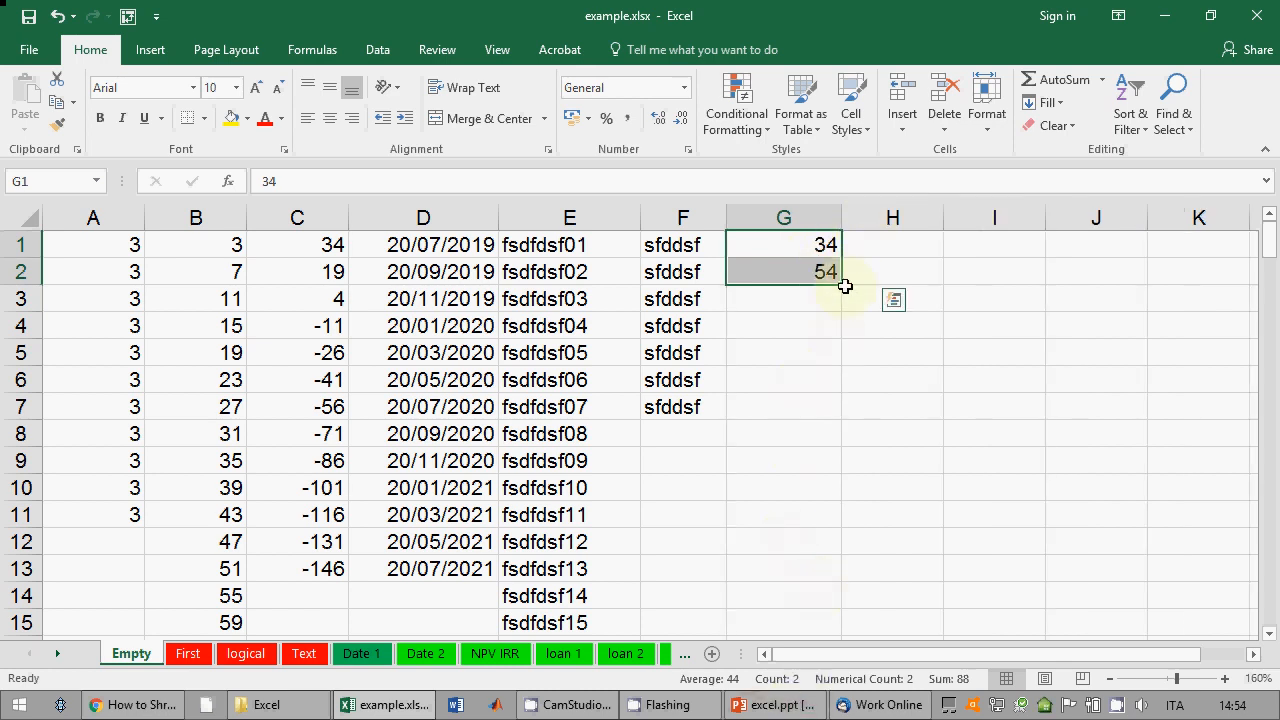
pyautogui.moveTo(843, 286); pyautogui.dragTo(843, 529)
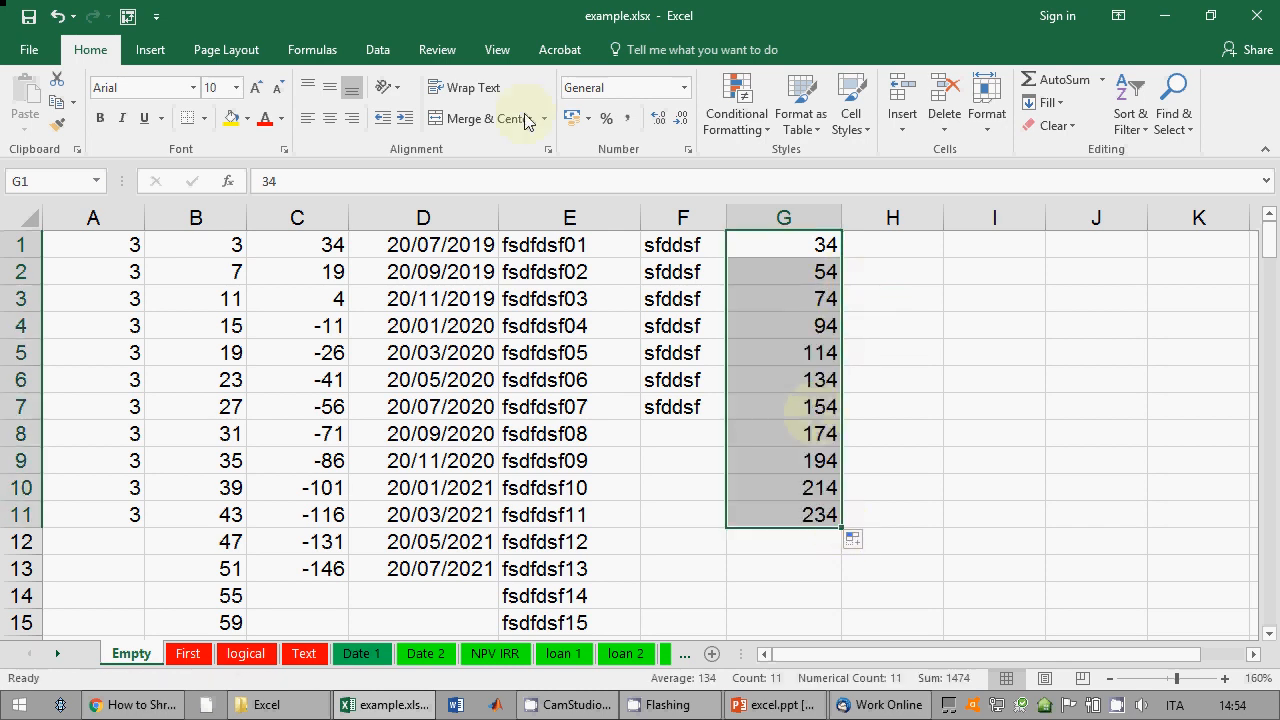
pyautogui.click(57, 16)
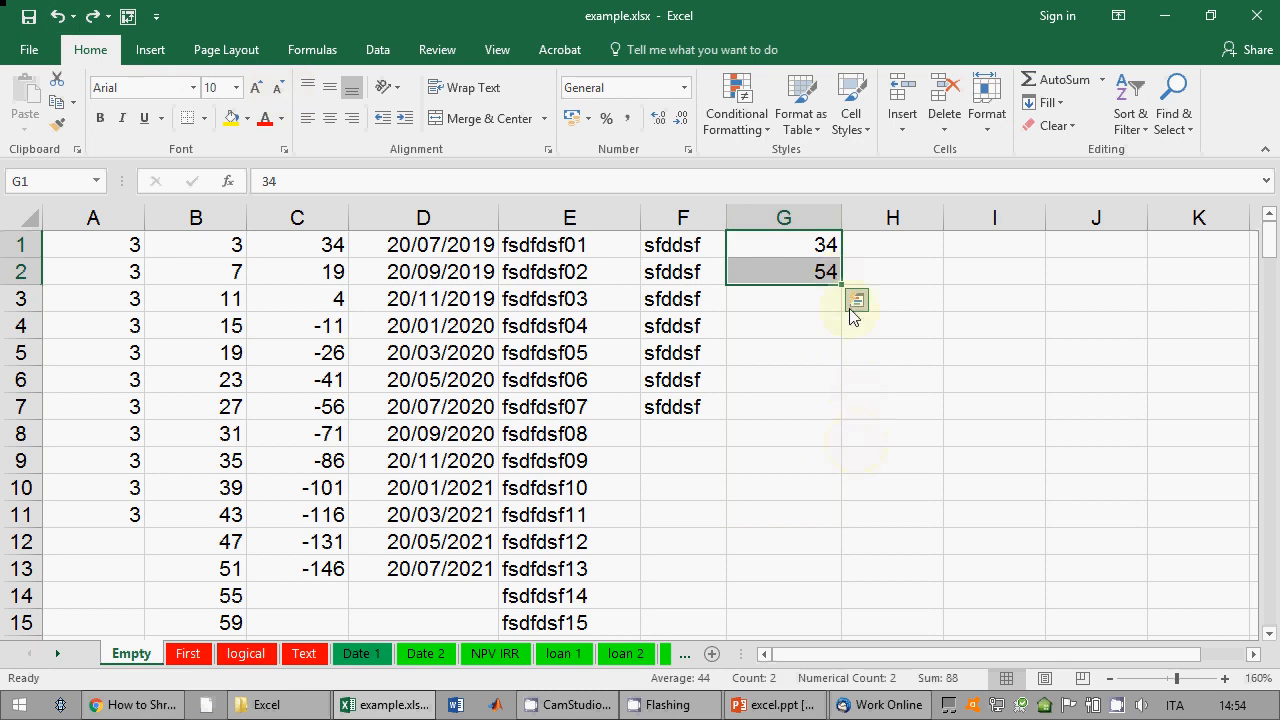
pyautogui.click(775, 704)
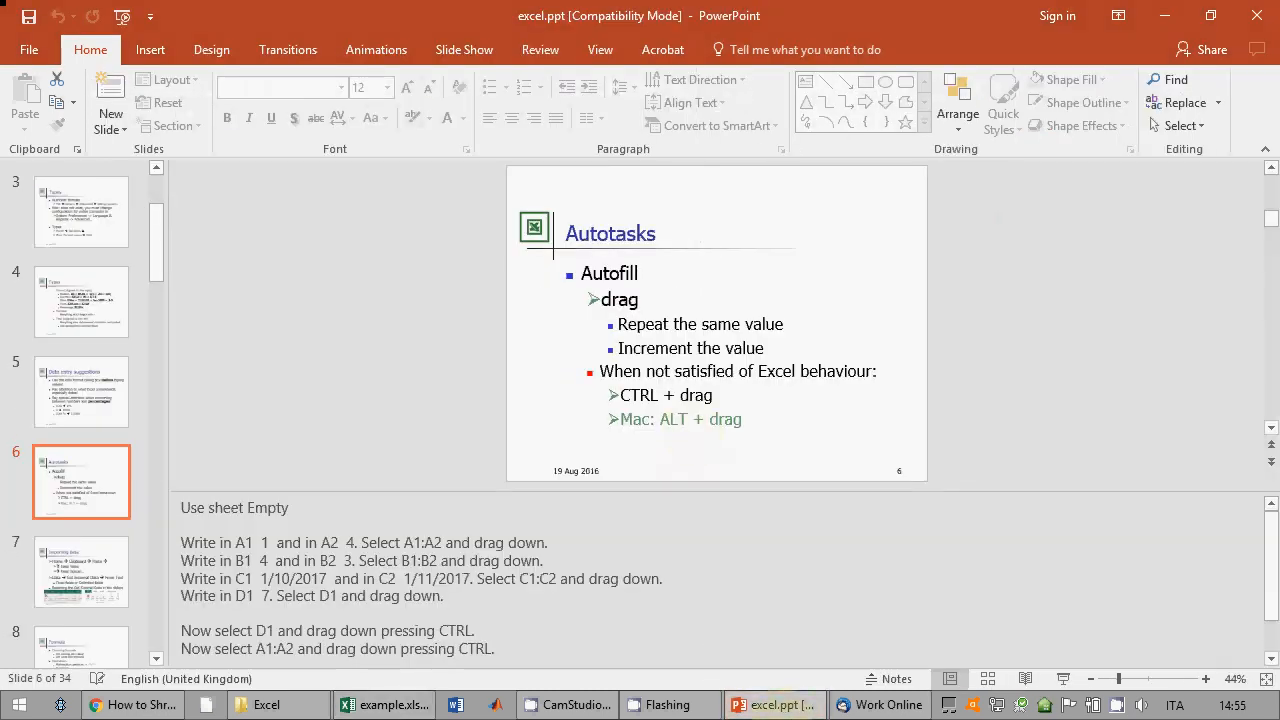
pyautogui.click(784, 706)
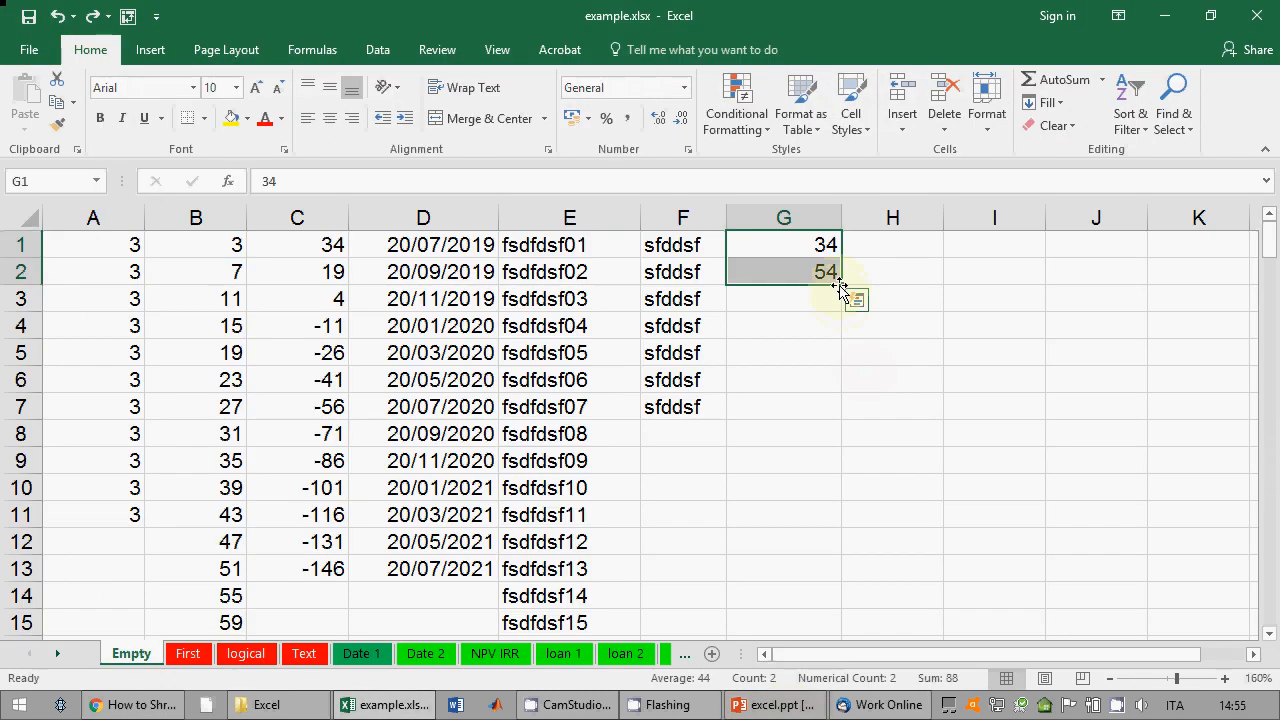
# Step: Repeat 34, 54 down G1:G14 and fill H1:H14 counting from 3 to 16
pyautogui.moveTo(841, 298); pyautogui.dragTo(823, 596)
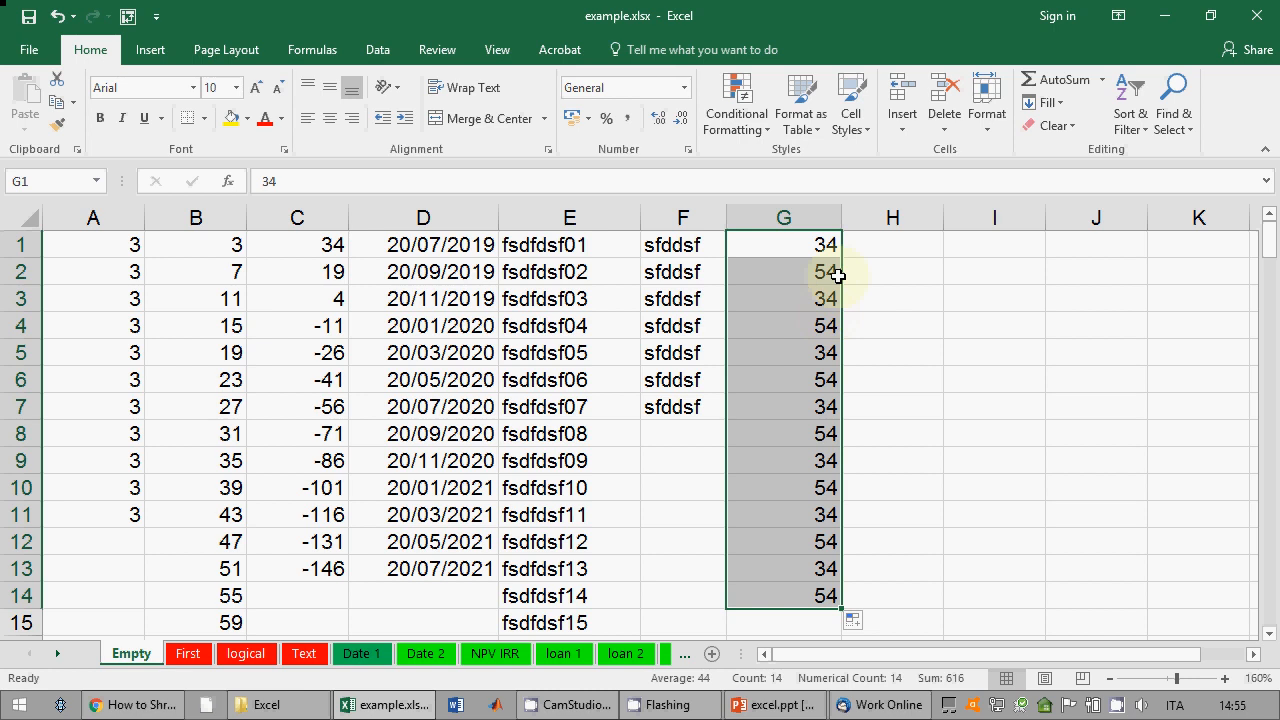
pyautogui.click(924, 244)
pyautogui.write('3')
pyautogui.press('Return')
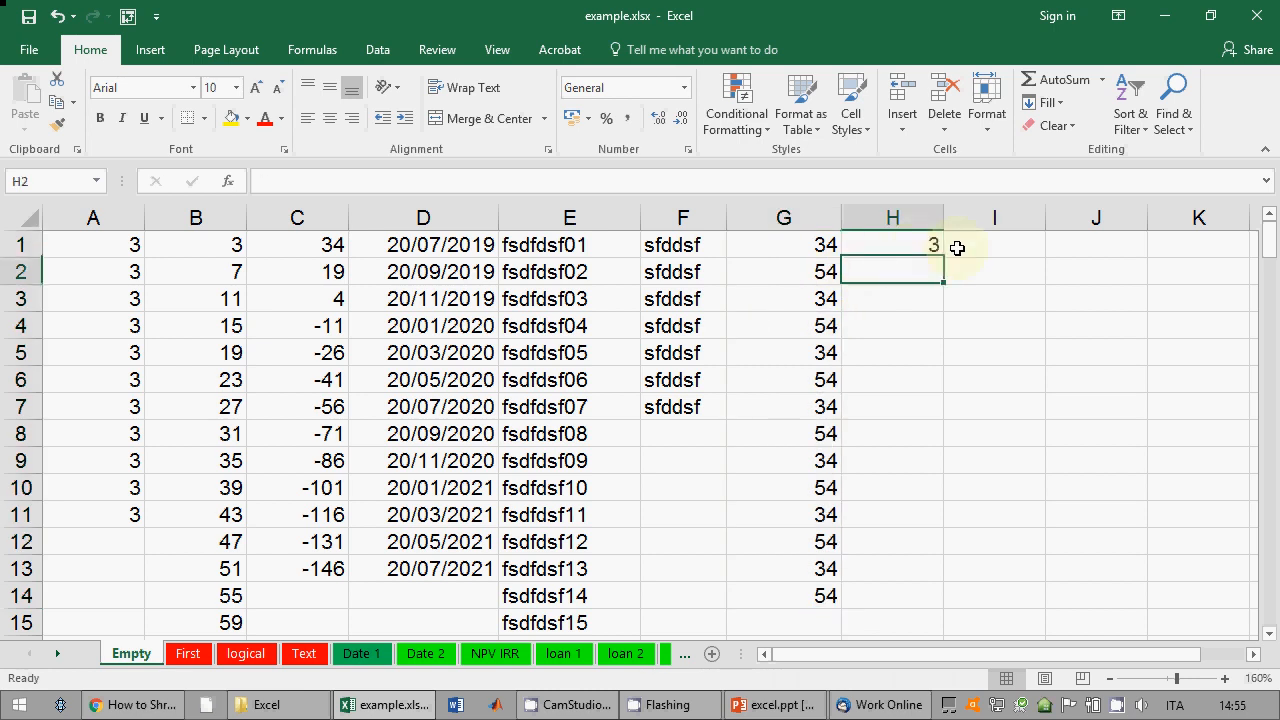
pyautogui.press('Up')
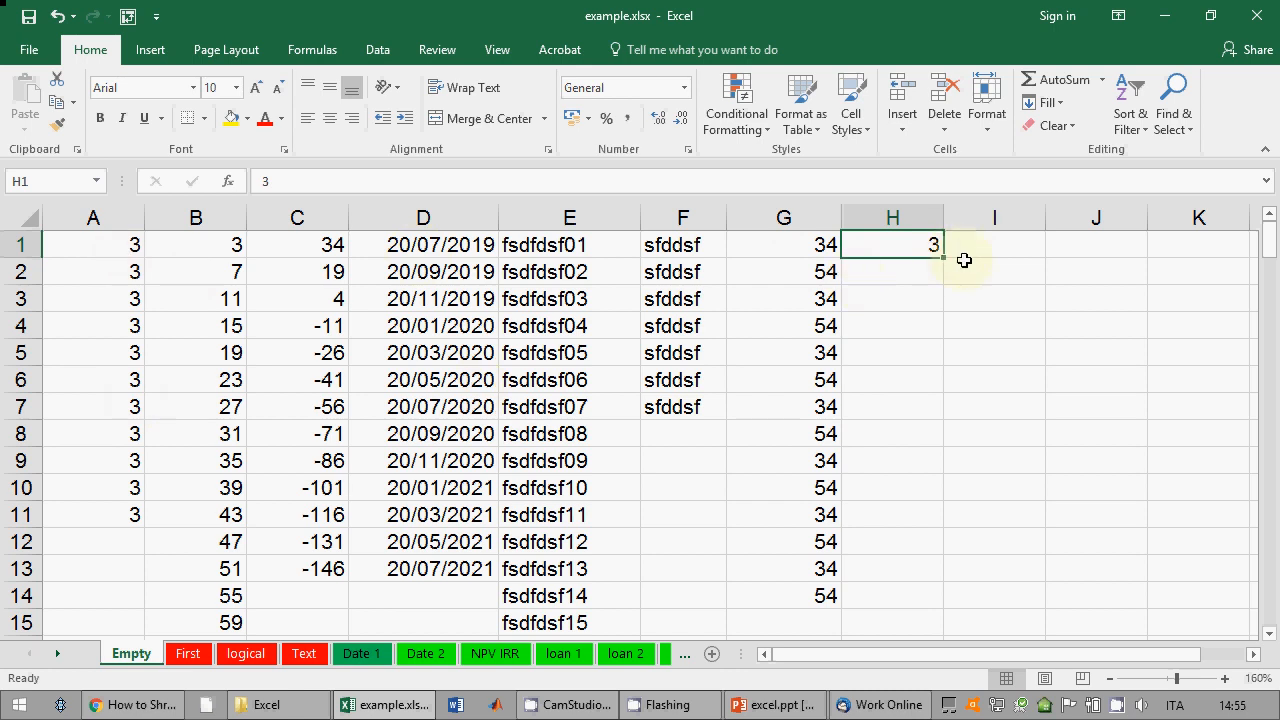
pyautogui.moveTo(945, 258); pyautogui.dragTo(933, 610)
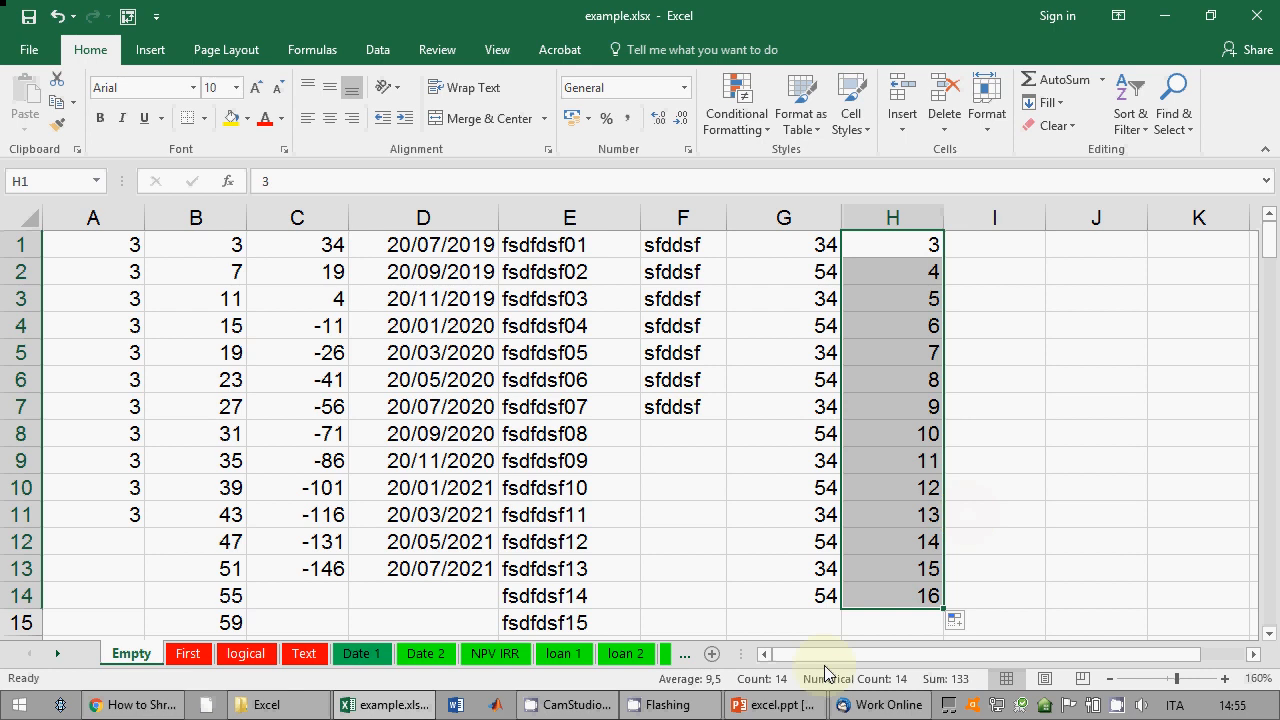
pyautogui.click(775, 705)
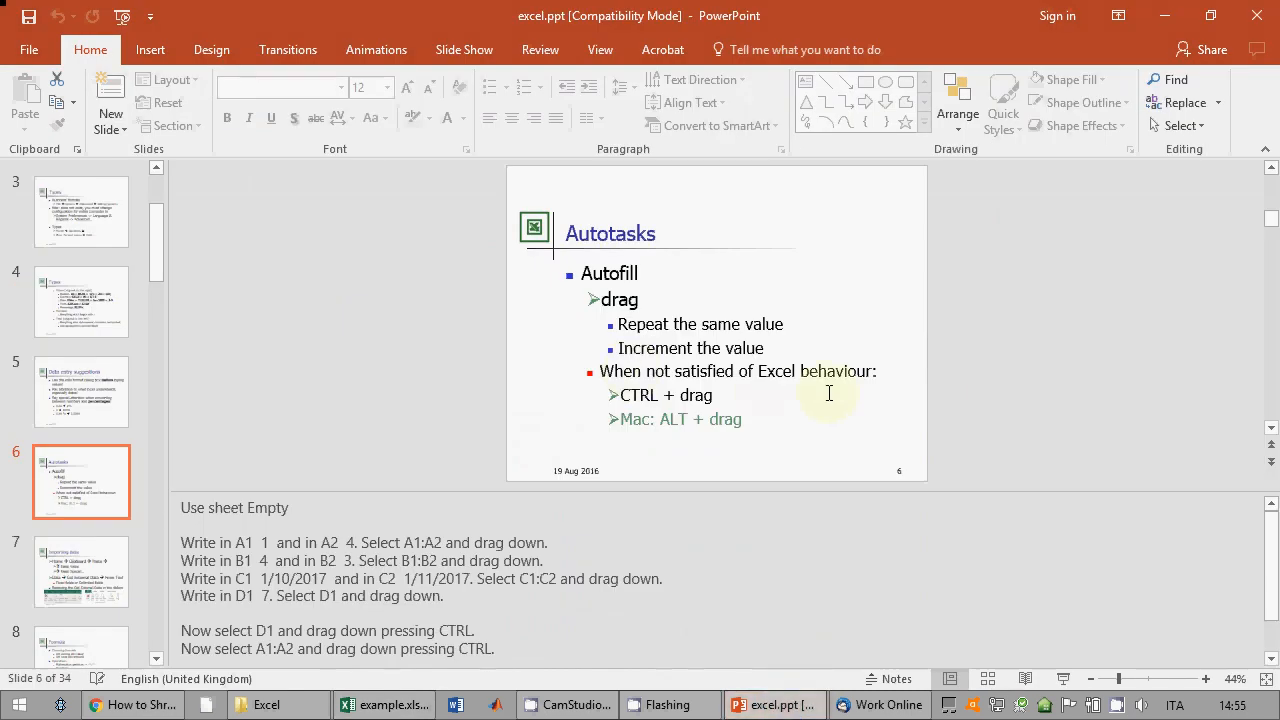
# Step: Delete columns A through H on the Empty sheet
pyautogui.click(792, 712)
pyautogui.click(687, 433)
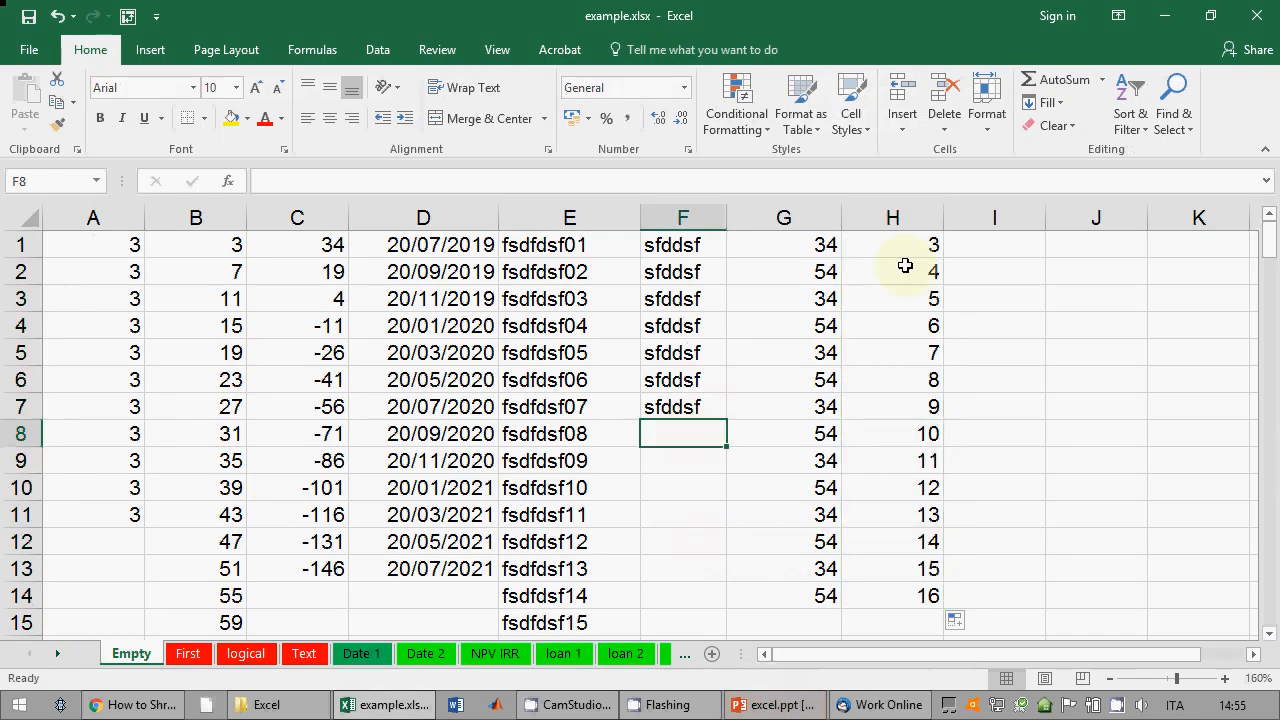
pyautogui.click(930, 212)
pyautogui.moveTo(930, 212); pyautogui.dragTo(8, 228)
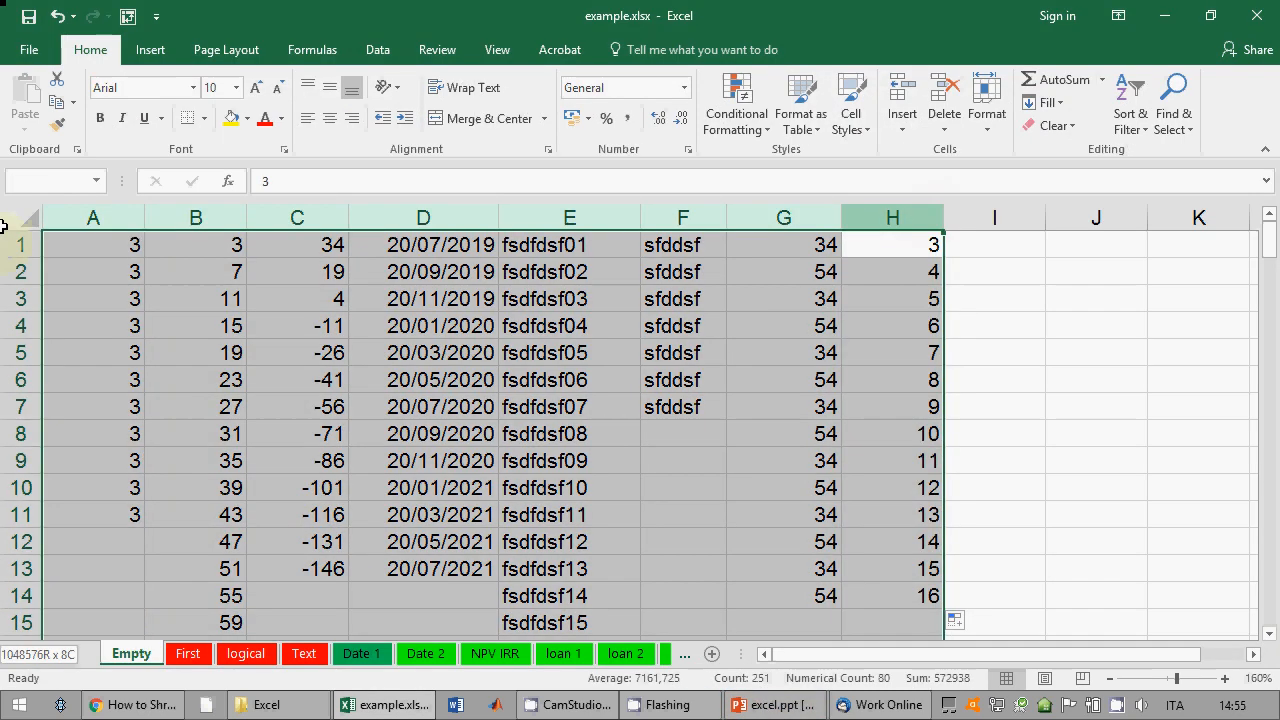
pyautogui.rightClick(104, 216)
pyautogui.click(155, 387)
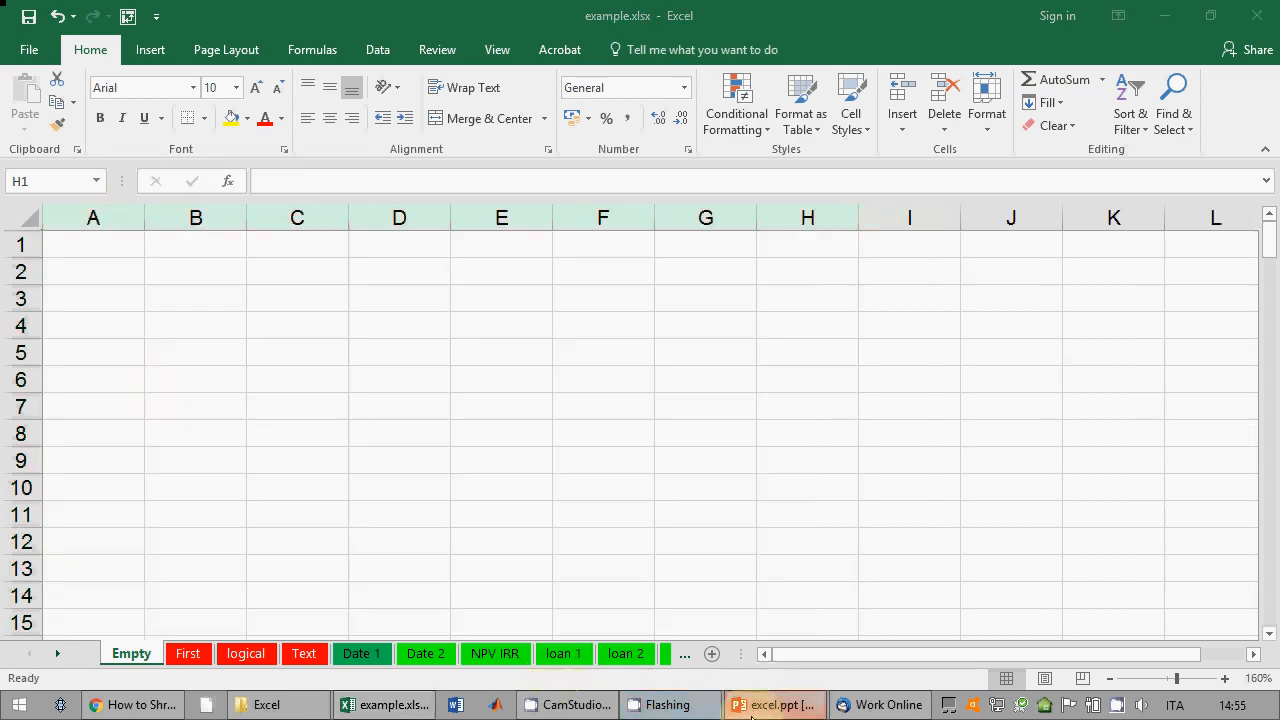
# Step: Show the slides up to slide 7, Importing data, then end the show and return to Excel
pyautogui.click(772, 705)
pyautogui.click(1063, 682)
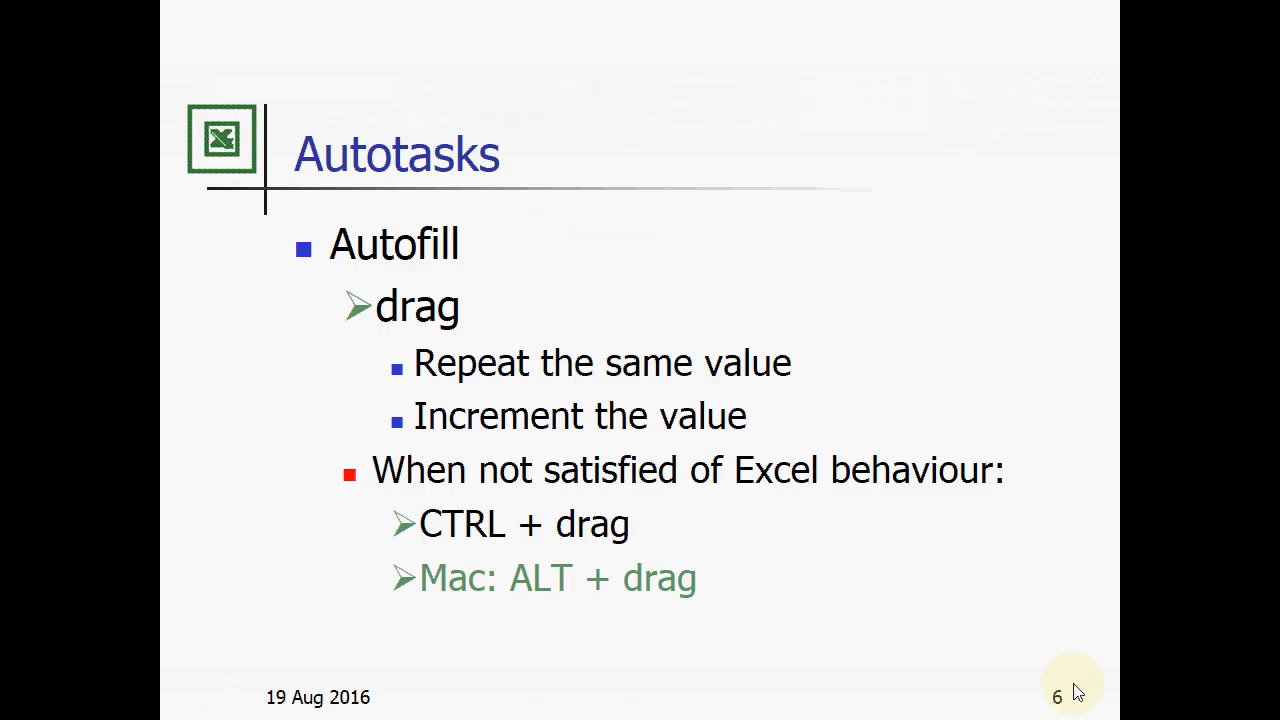
pyautogui.click(1077, 692)
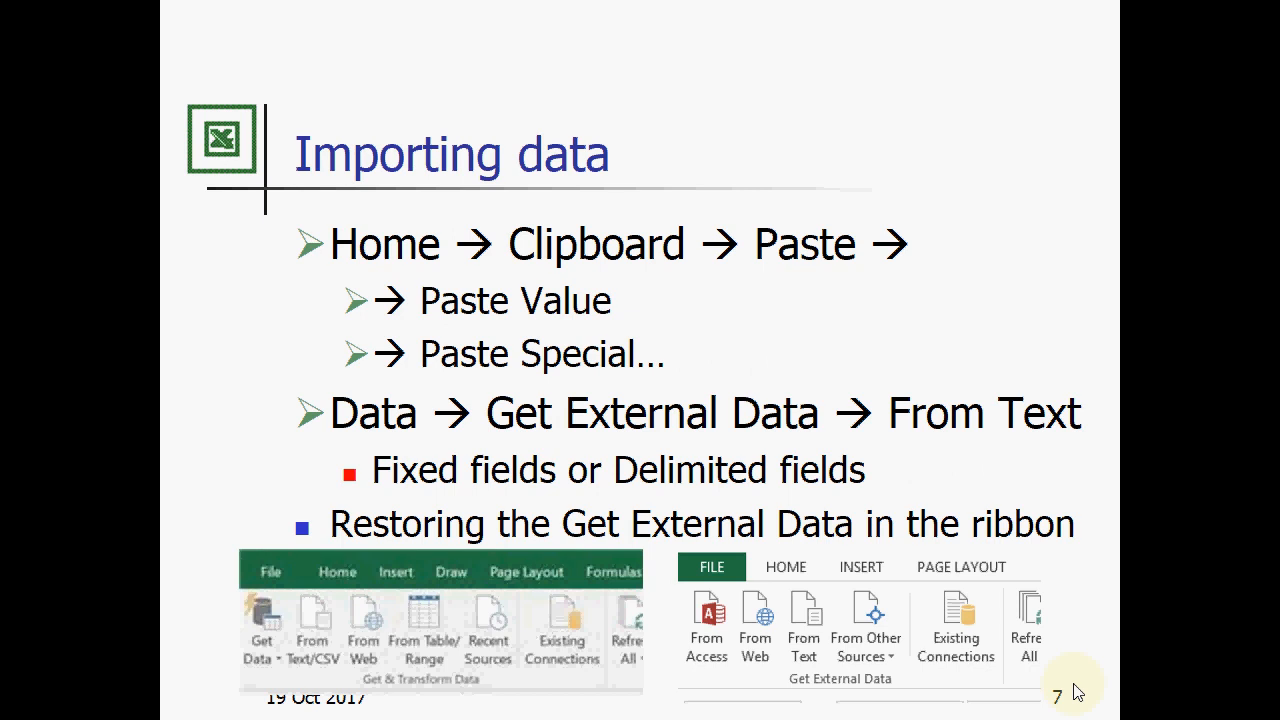
pyautogui.click(1077, 692)
pyautogui.press('Left')
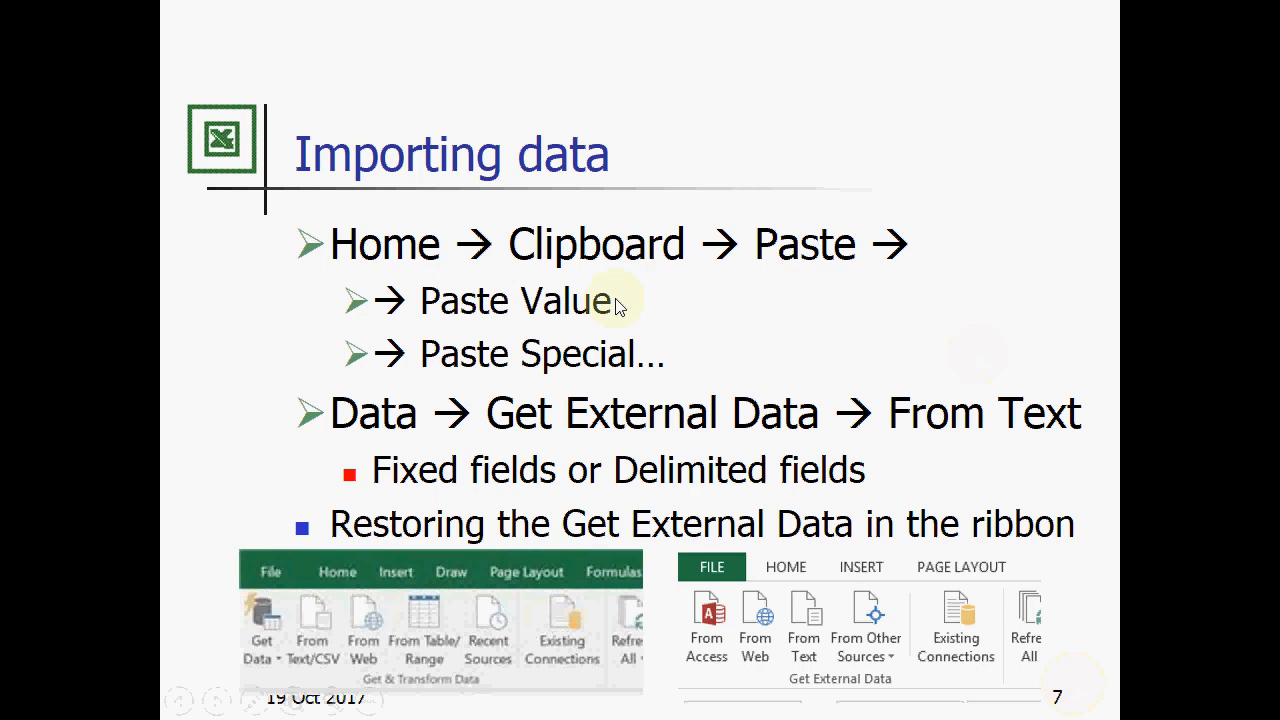
pyautogui.press('Escape')
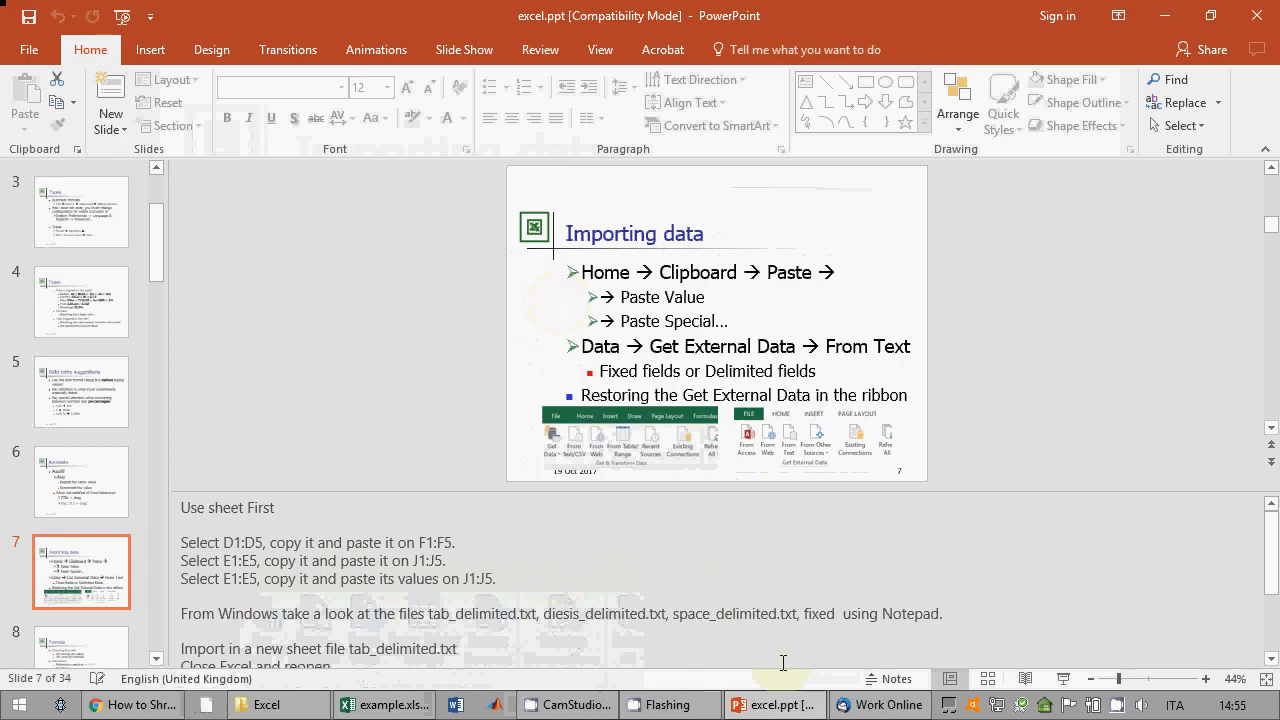
pyautogui.click(395, 704)
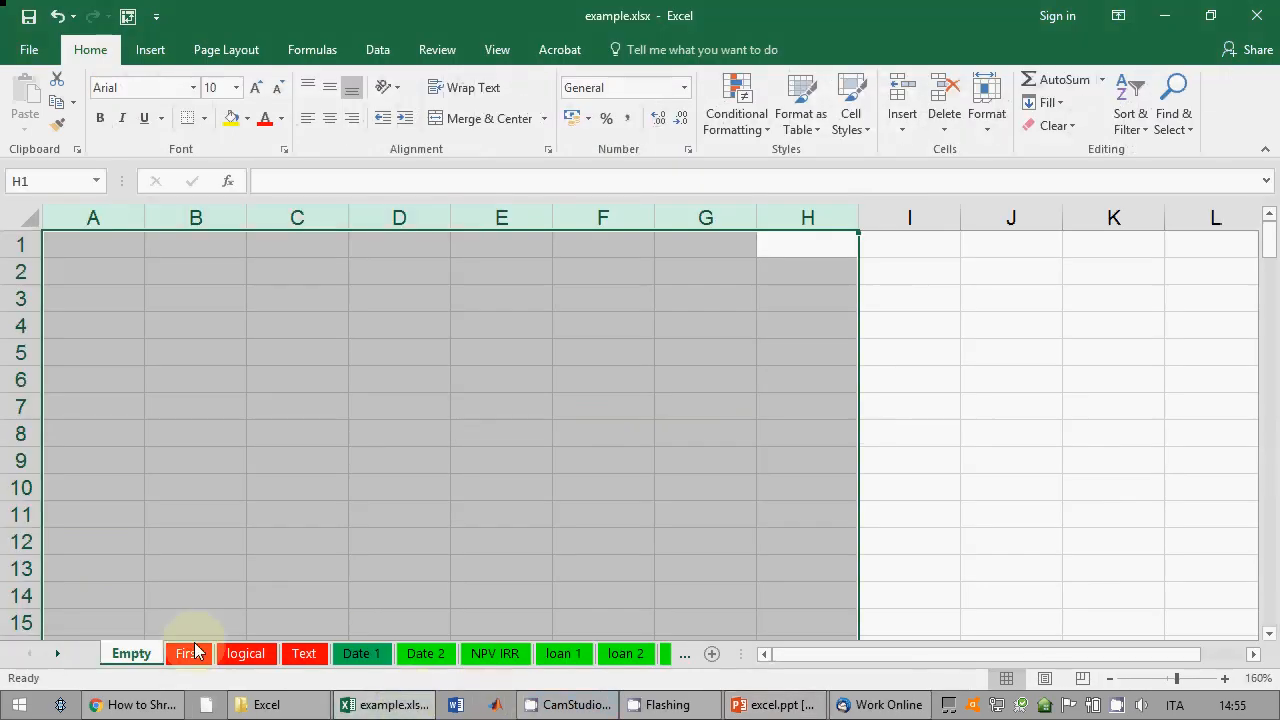
pyautogui.click(258, 515)
pyautogui.click(188, 653)
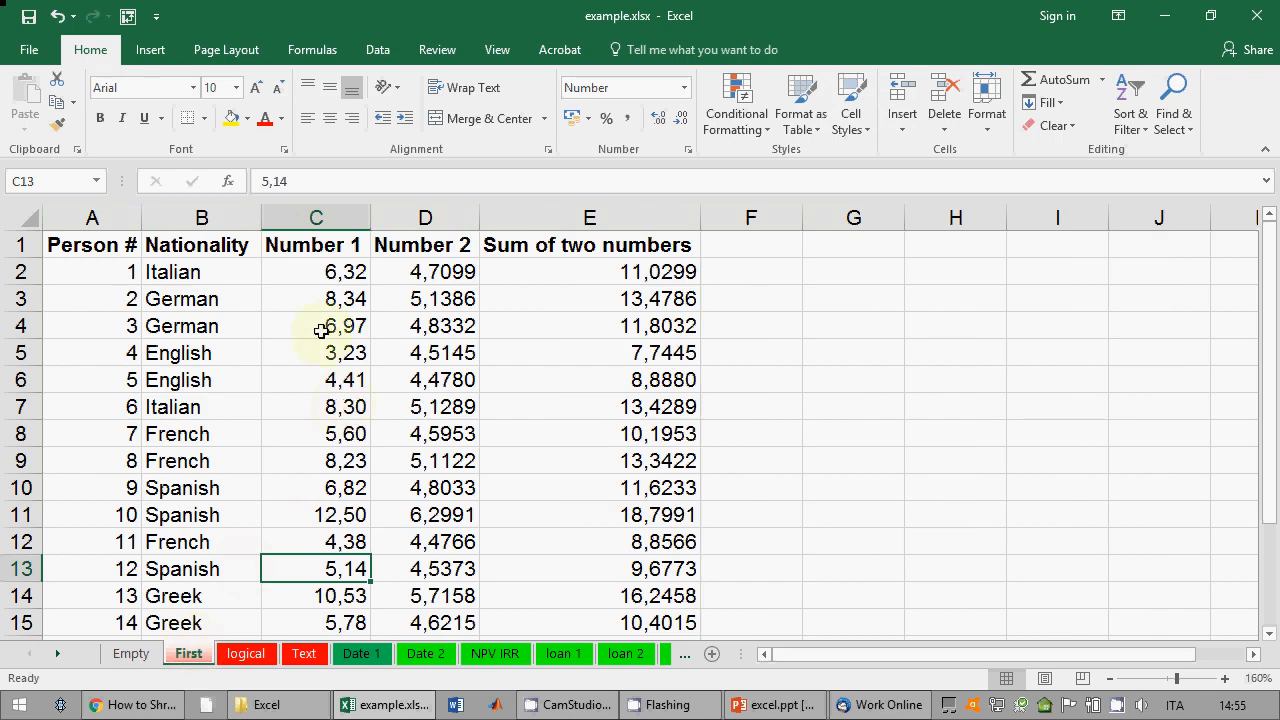
pyautogui.moveTo(320, 326); pyautogui.dragTo(323, 481)
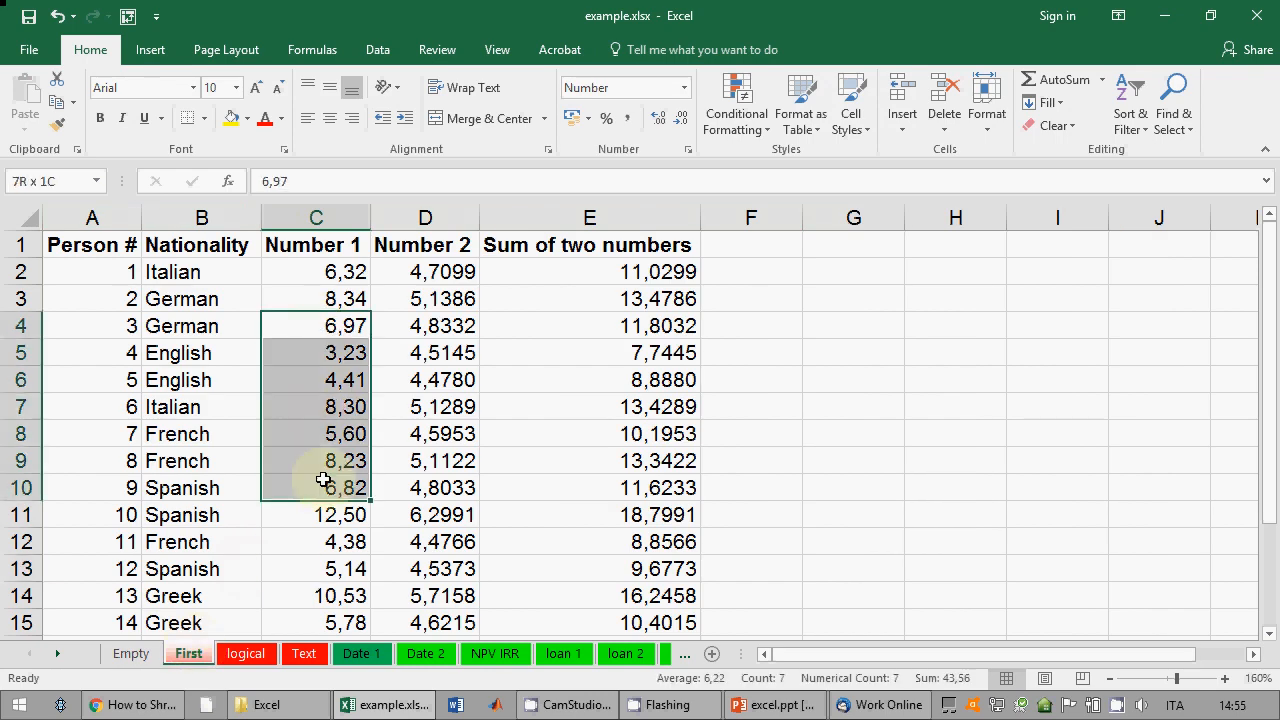
pyautogui.rightClick(333, 352)
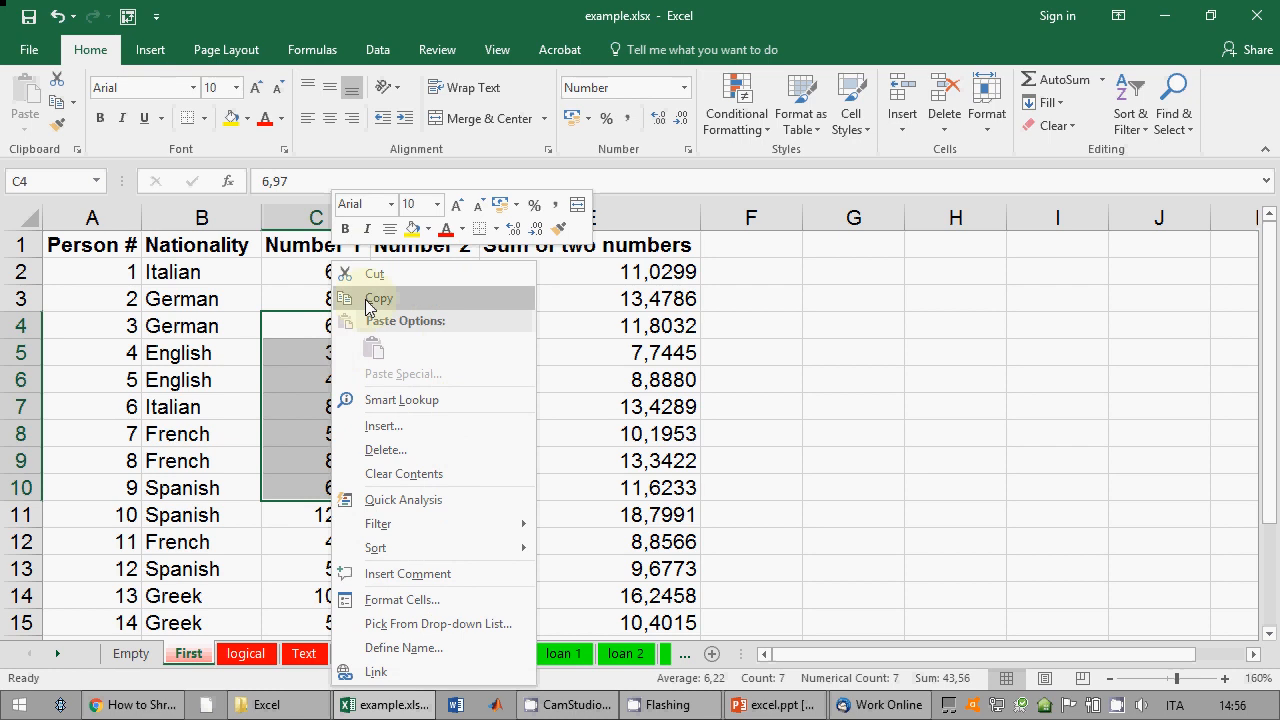
pyautogui.click(370, 299)
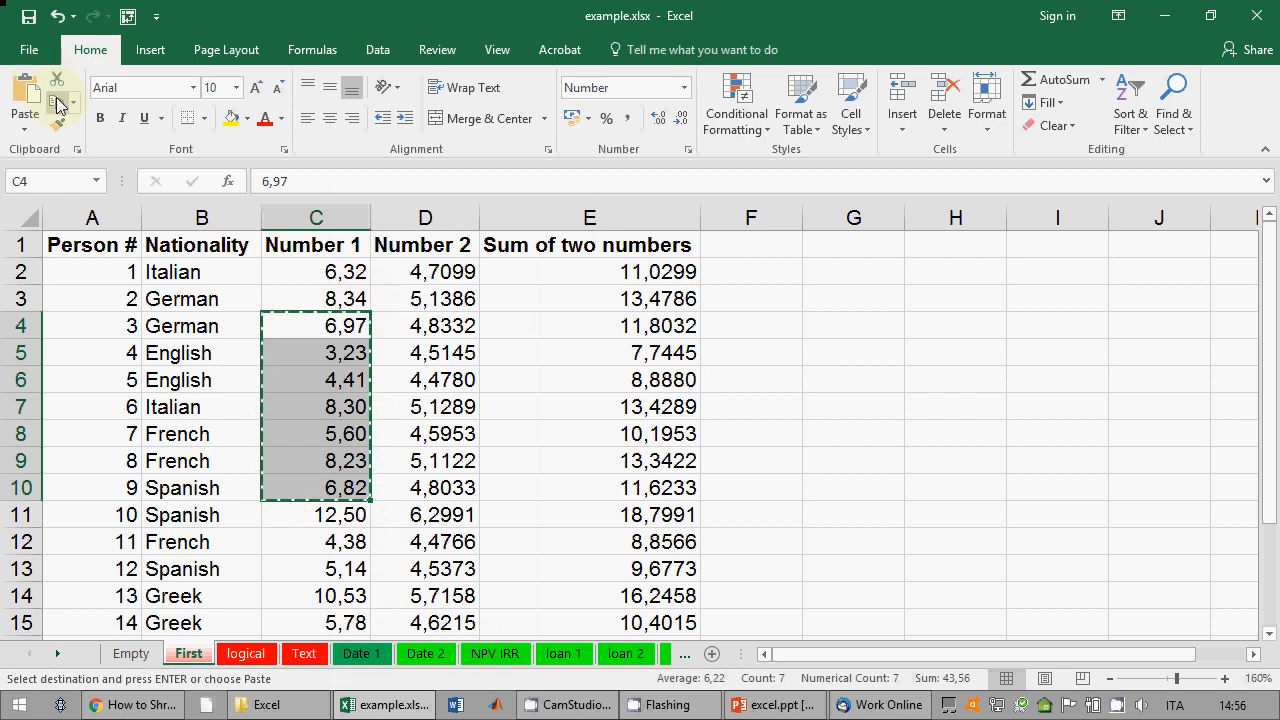
pyautogui.click(890, 299)
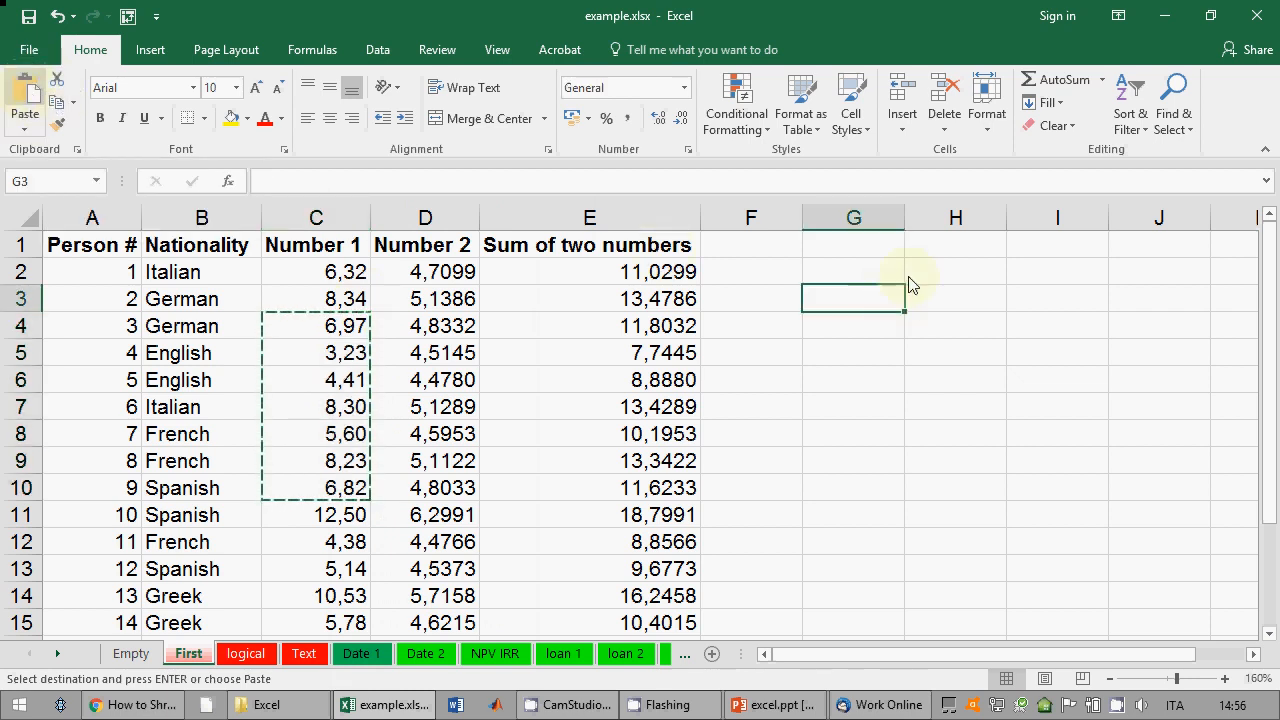
pyautogui.rightClick(870, 297)
pyautogui.click(912, 348)
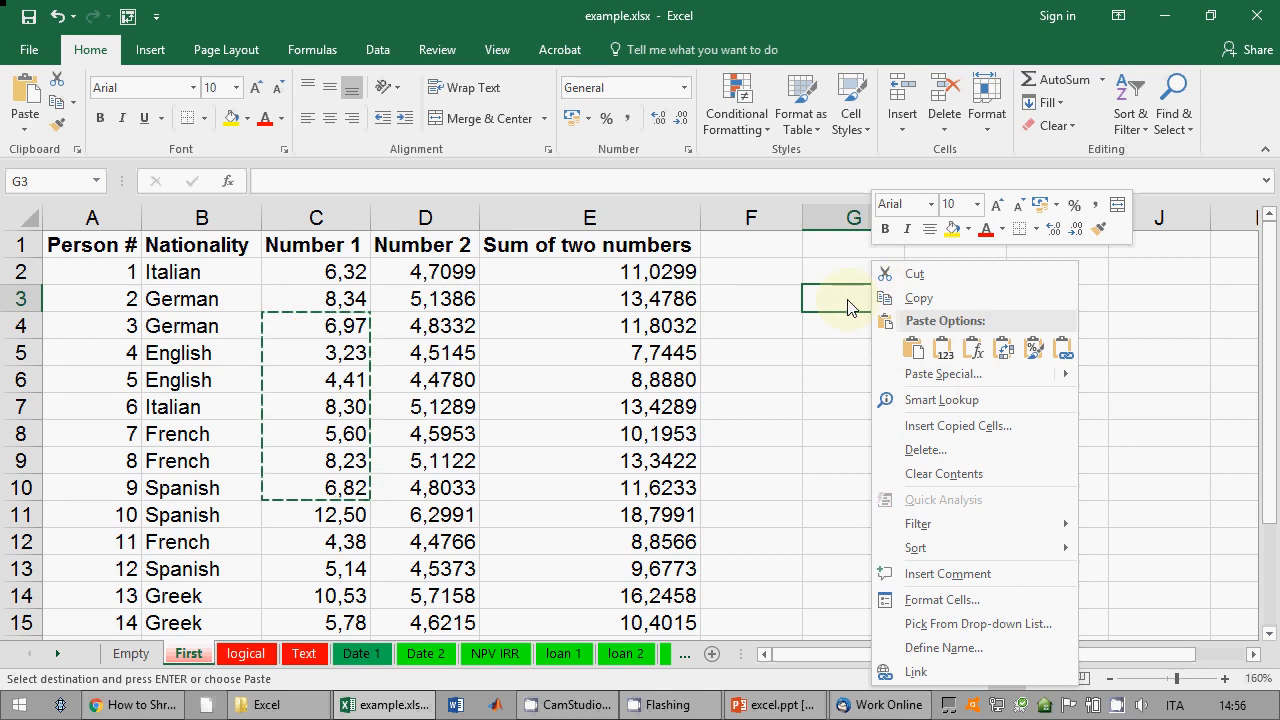
pyautogui.click(884, 94)
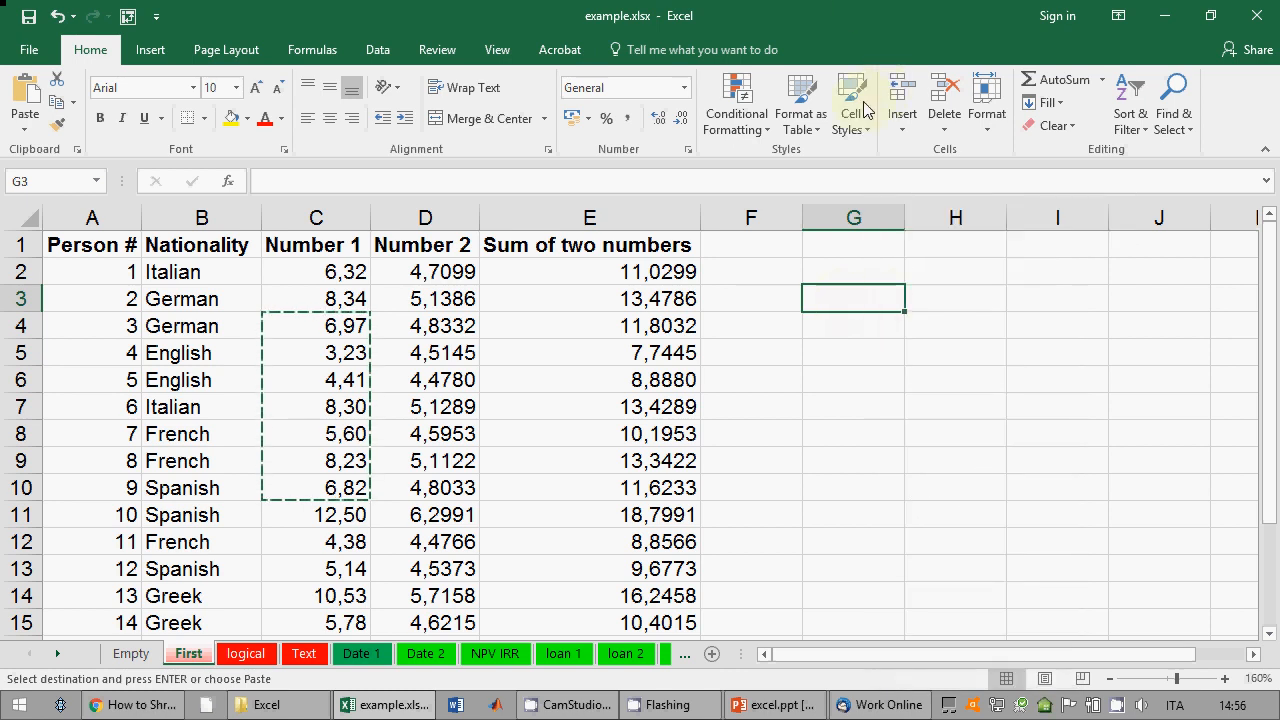
pyautogui.hotkey('ctrl', 'v')
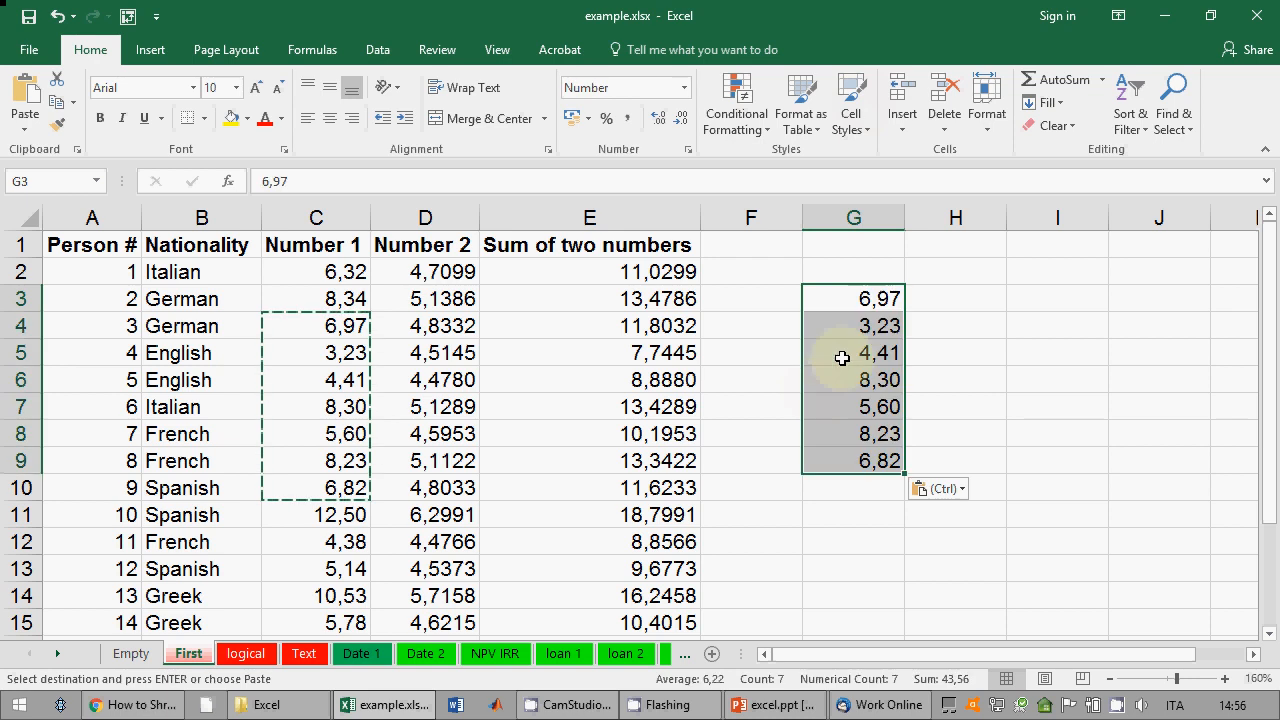
pyautogui.click(57, 16)
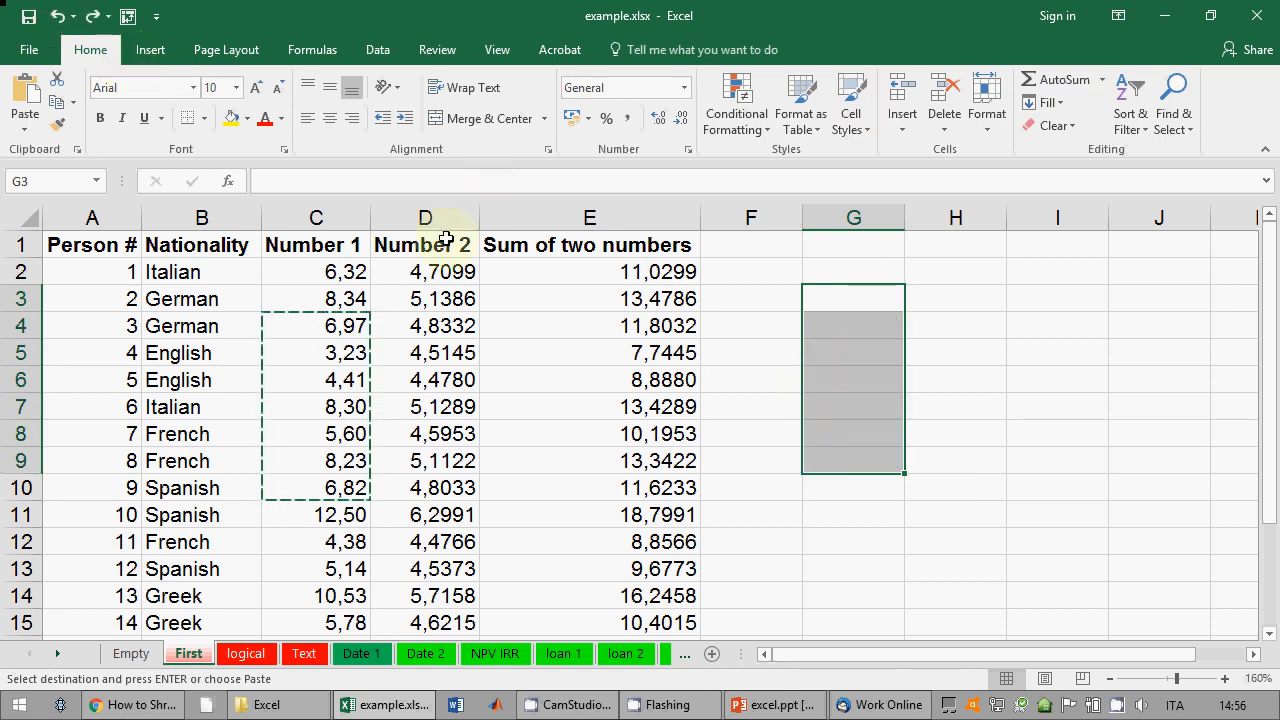
pyautogui.click(663, 354)
pyautogui.moveTo(365, 338); pyautogui.dragTo(348, 490)
pyautogui.hotkey('ctrl', 'v')
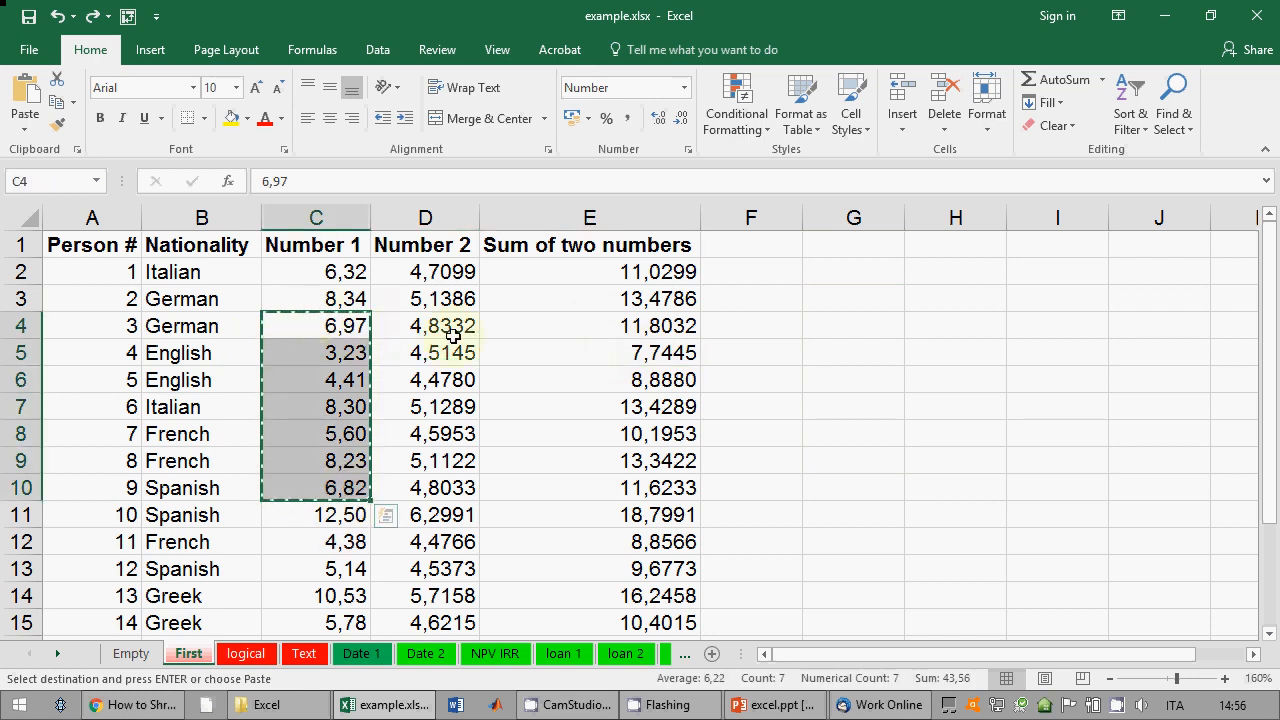
pyautogui.press('Escape')
pyautogui.click(561, 385)
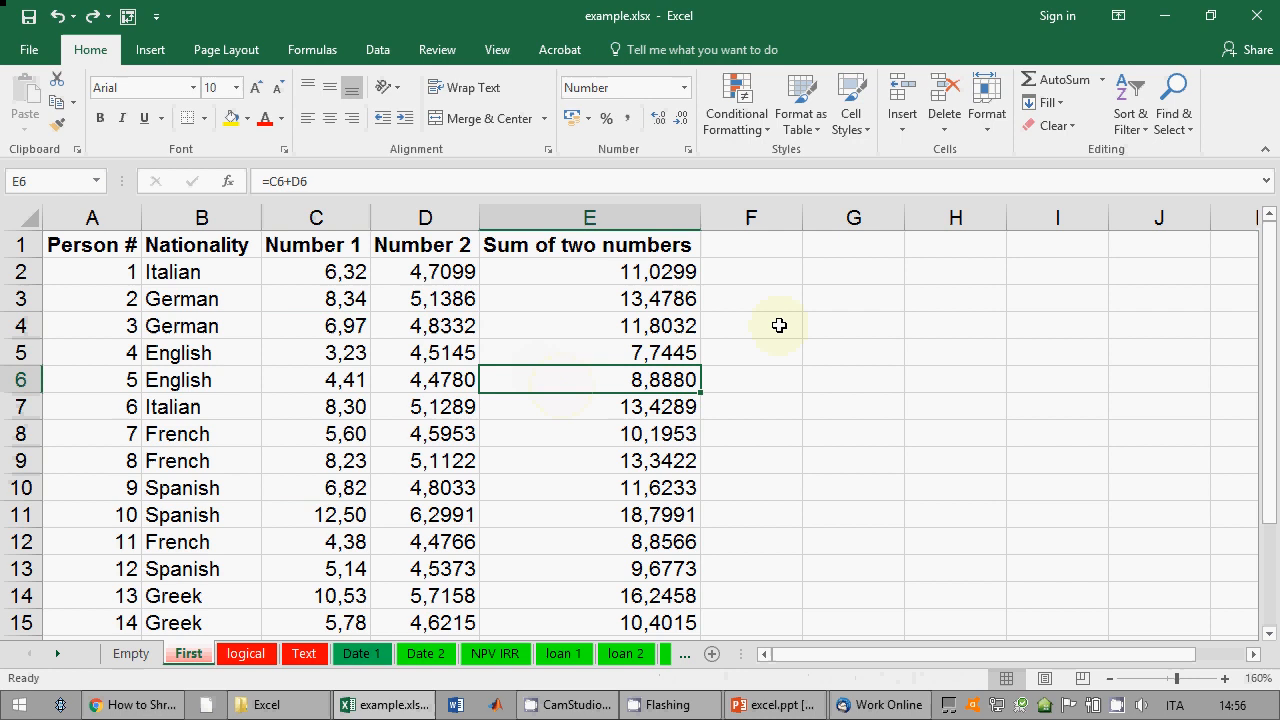
pyautogui.rightClick(873, 333)
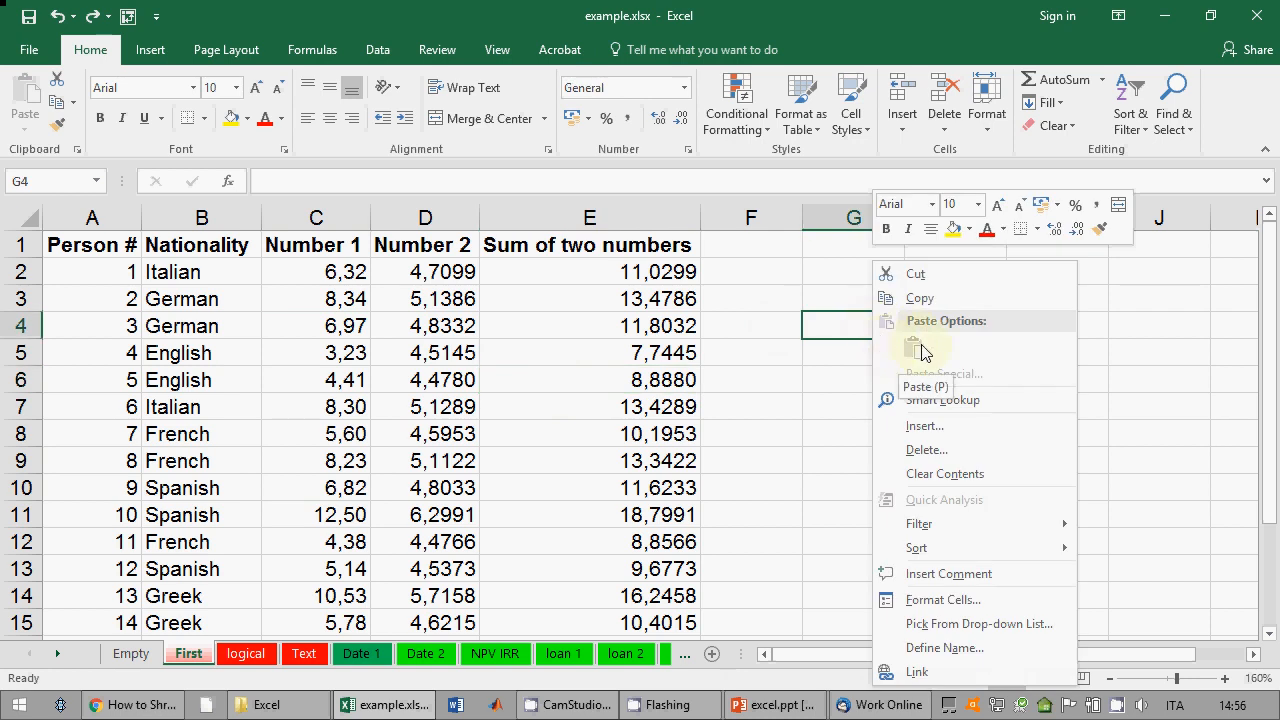
pyautogui.press('Escape')
pyautogui.click(825, 301)
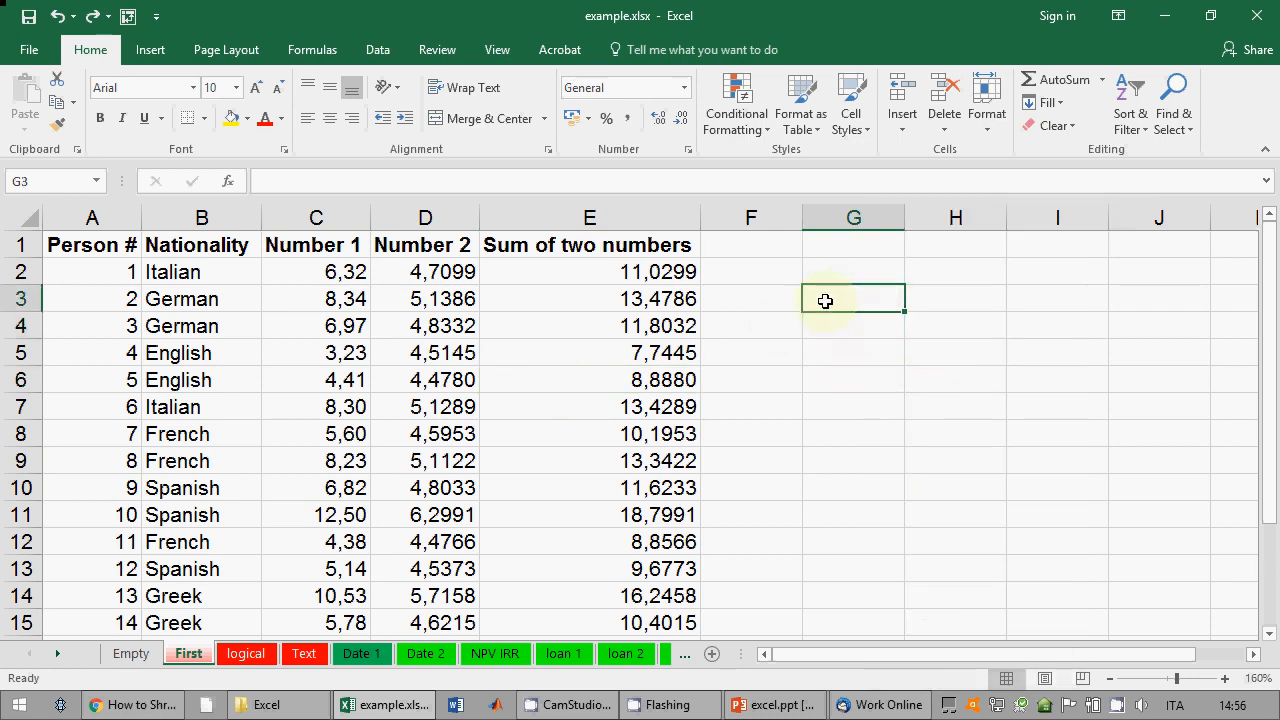
pyautogui.click(628, 301)
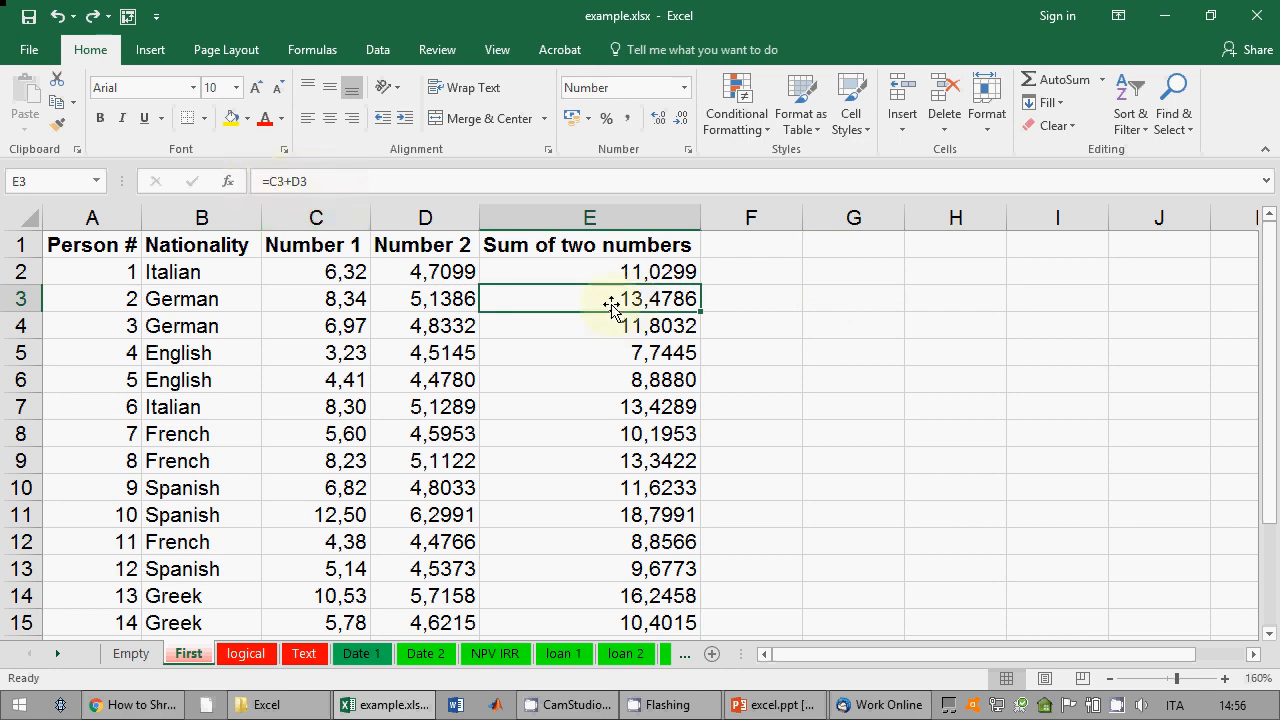
pyautogui.keyDown('shift'); pyautogui.click(629, 488); pyautogui.keyUp('shift')
pyautogui.rightClick(628, 485)
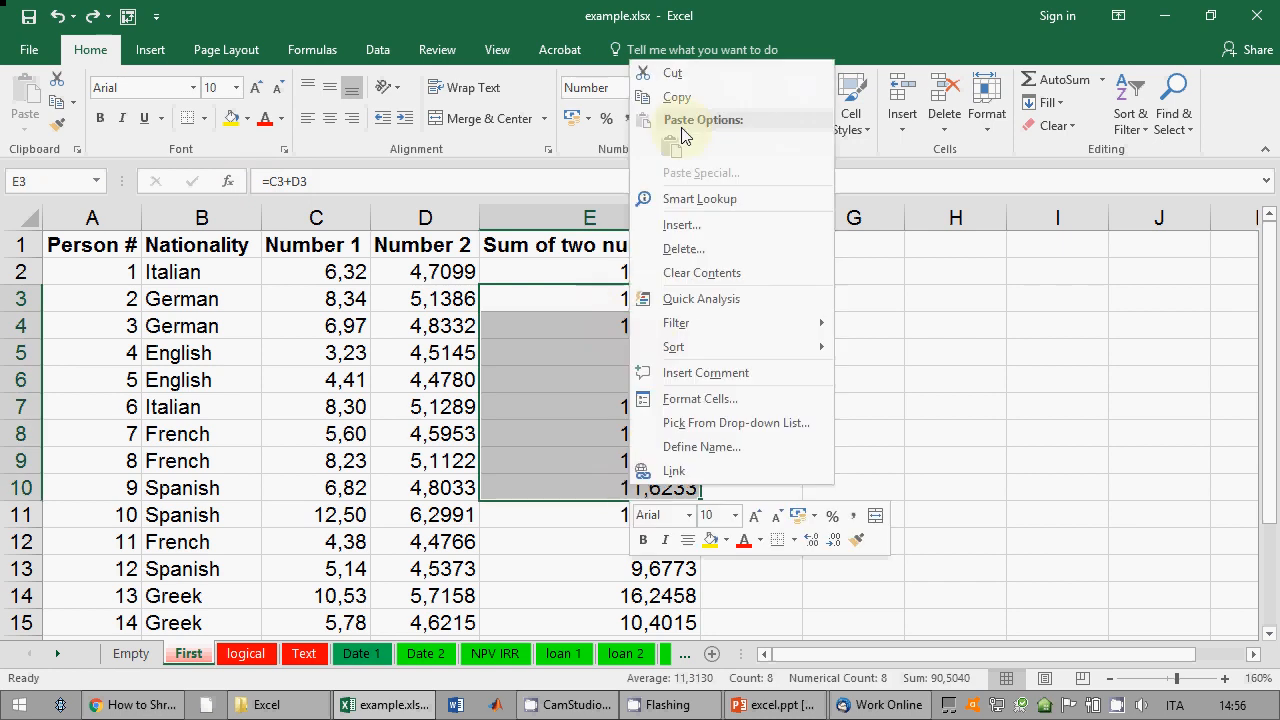
pyautogui.click(676, 97)
pyautogui.click(1159, 294)
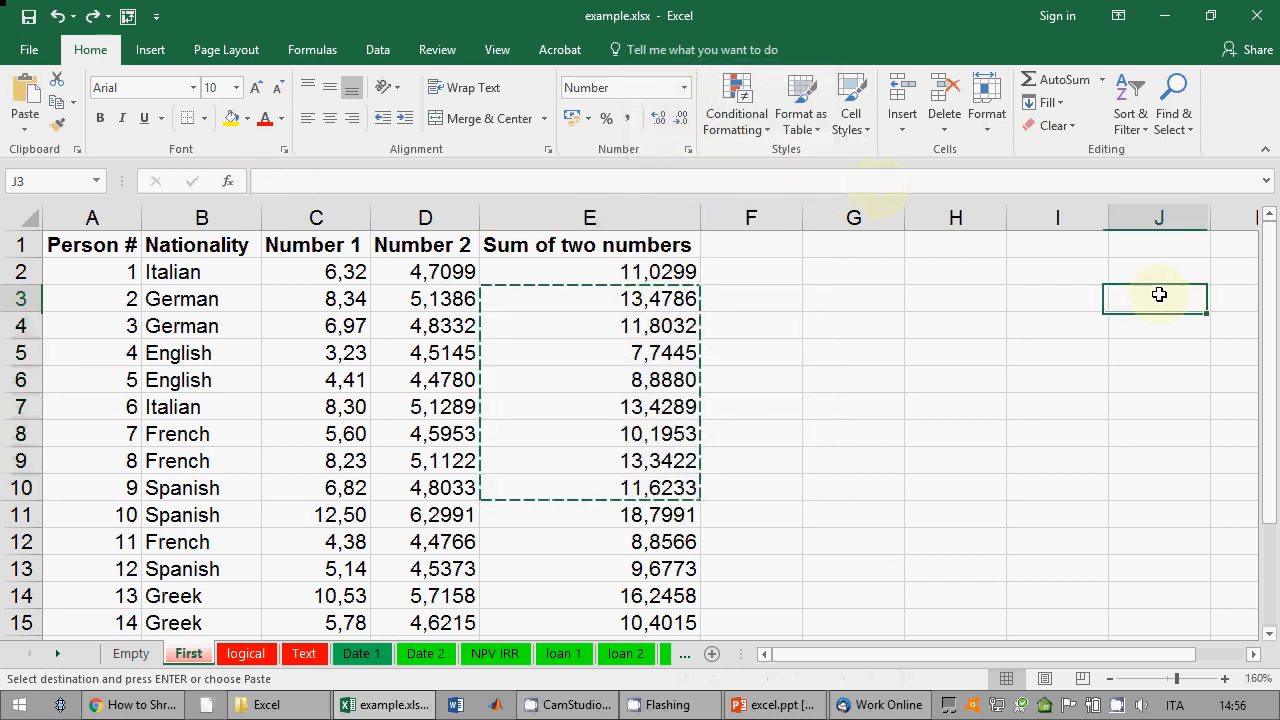
pyautogui.rightClick(1160, 294)
pyautogui.click(995, 349)
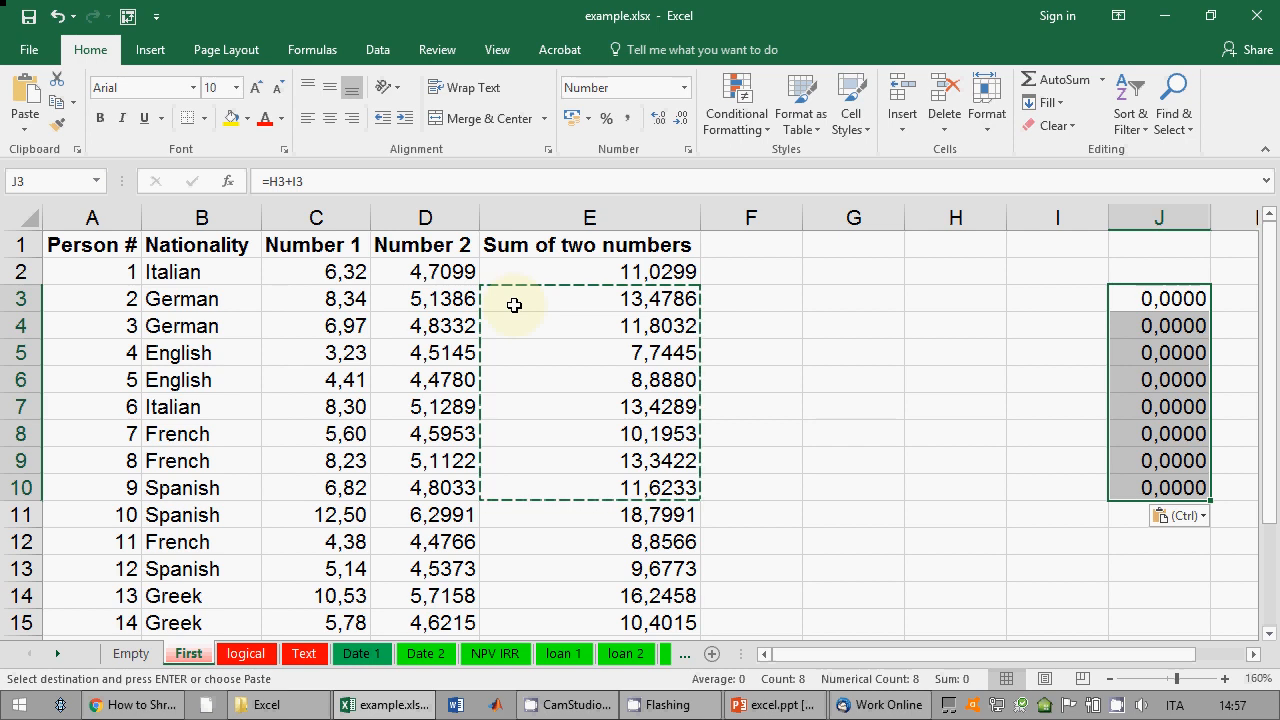
pyautogui.click(57, 16)
pyautogui.moveTo(692, 298); pyautogui.dragTo(680, 490)
pyautogui.rightClick(678, 495)
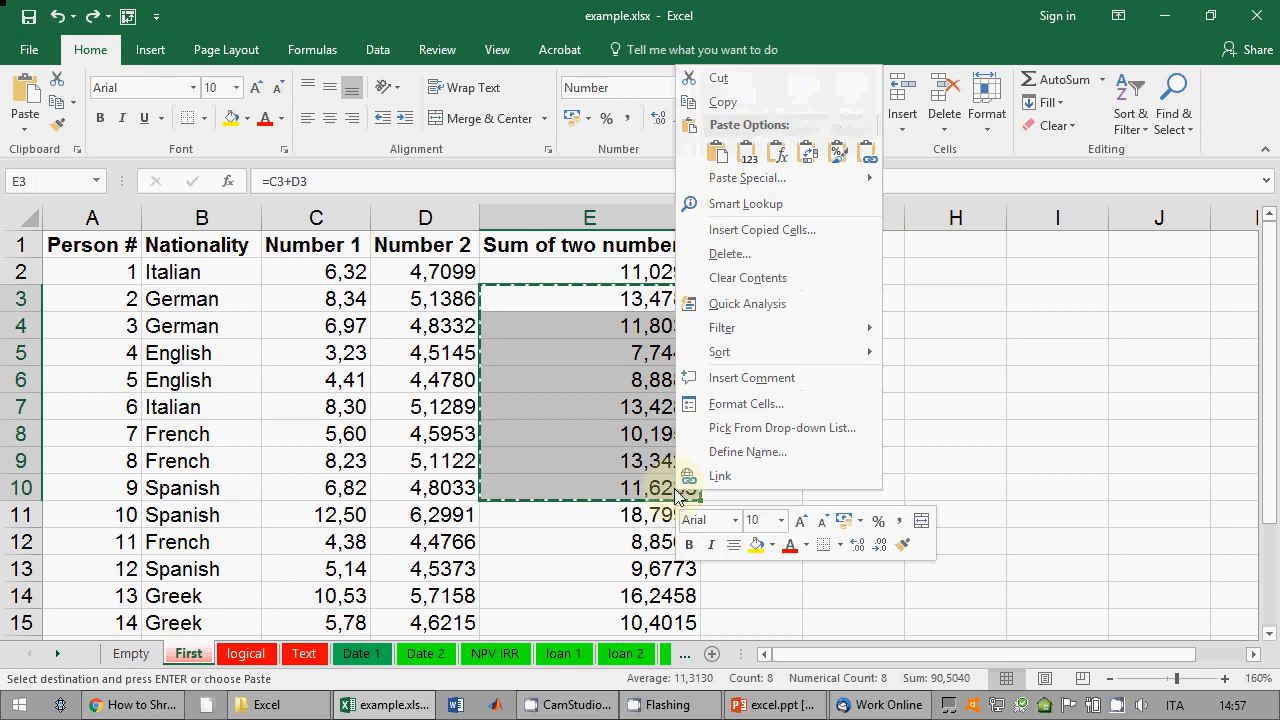
pyautogui.click(700, 101)
pyautogui.click(1125, 297)
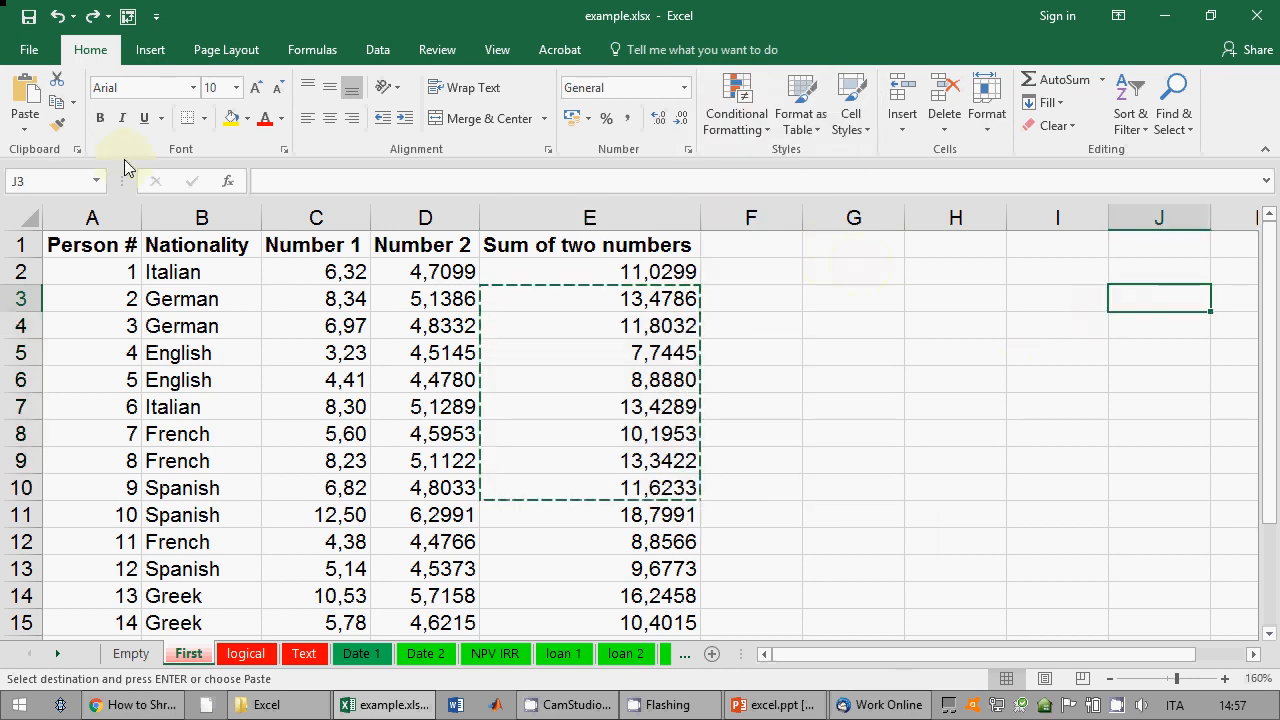
pyautogui.click(24, 128)
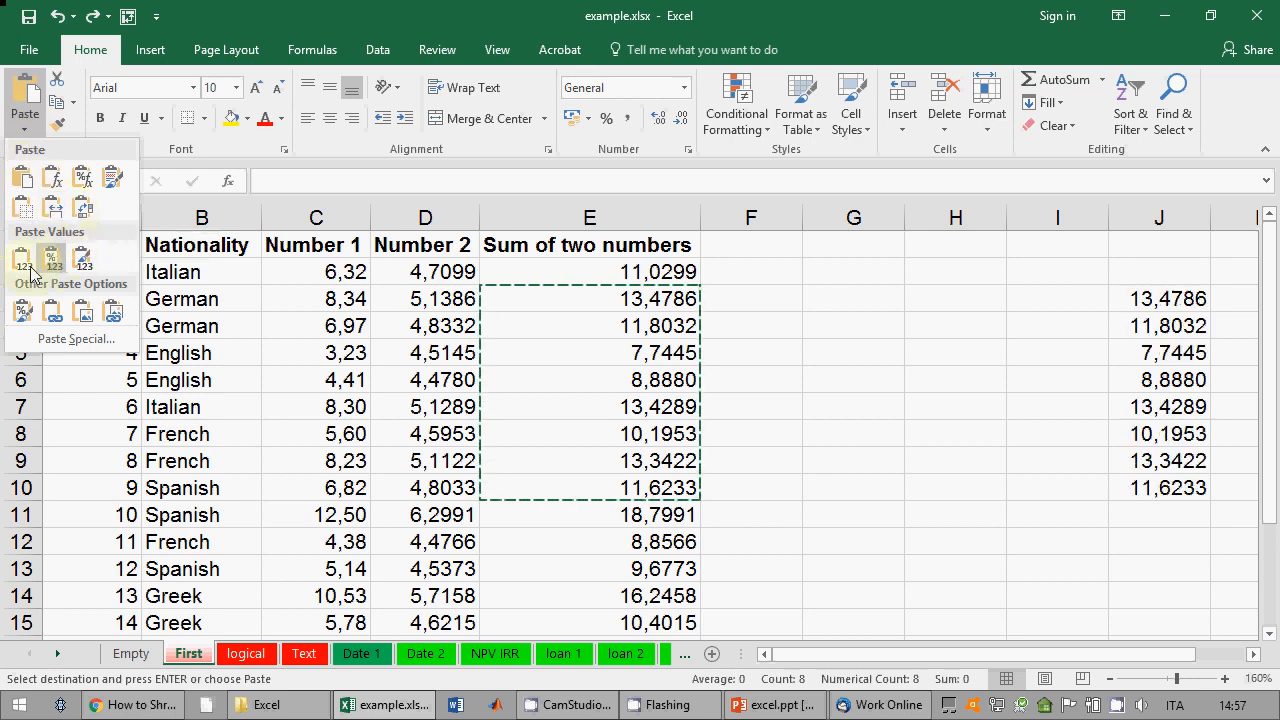
pyautogui.rightClick(1154, 297)
pyautogui.click(1020, 348)
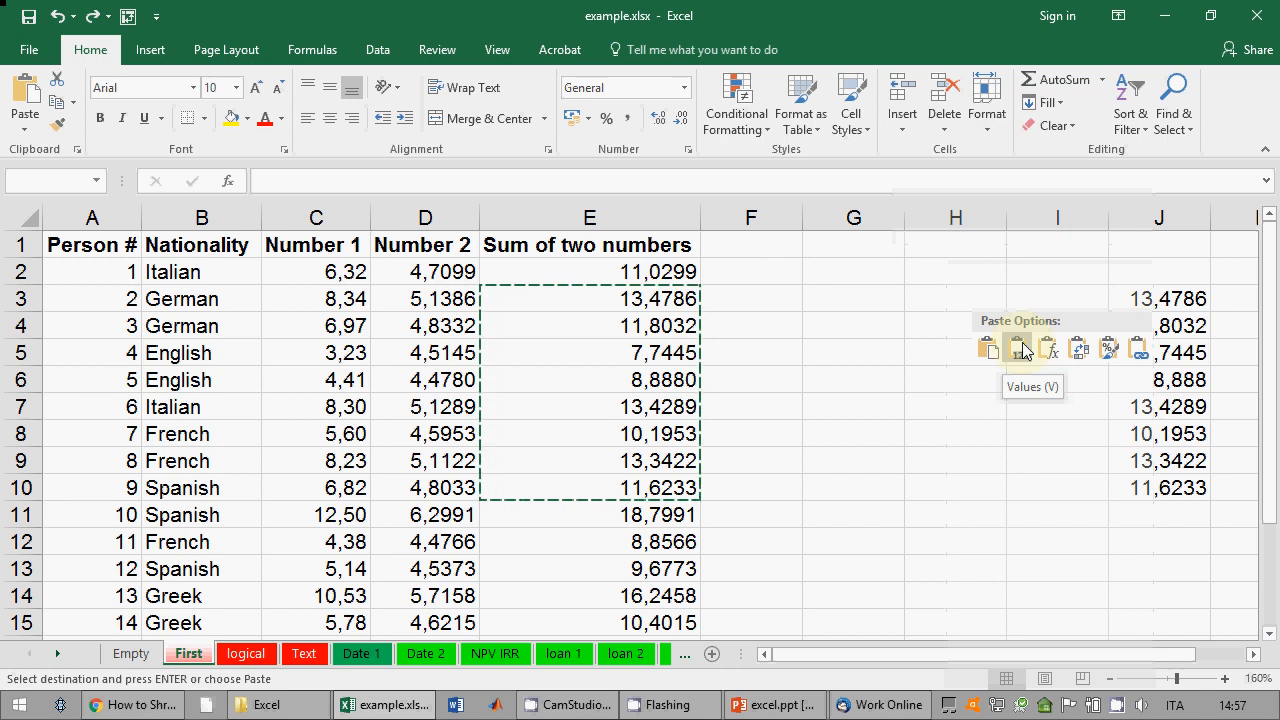
pyautogui.click(1021, 350)
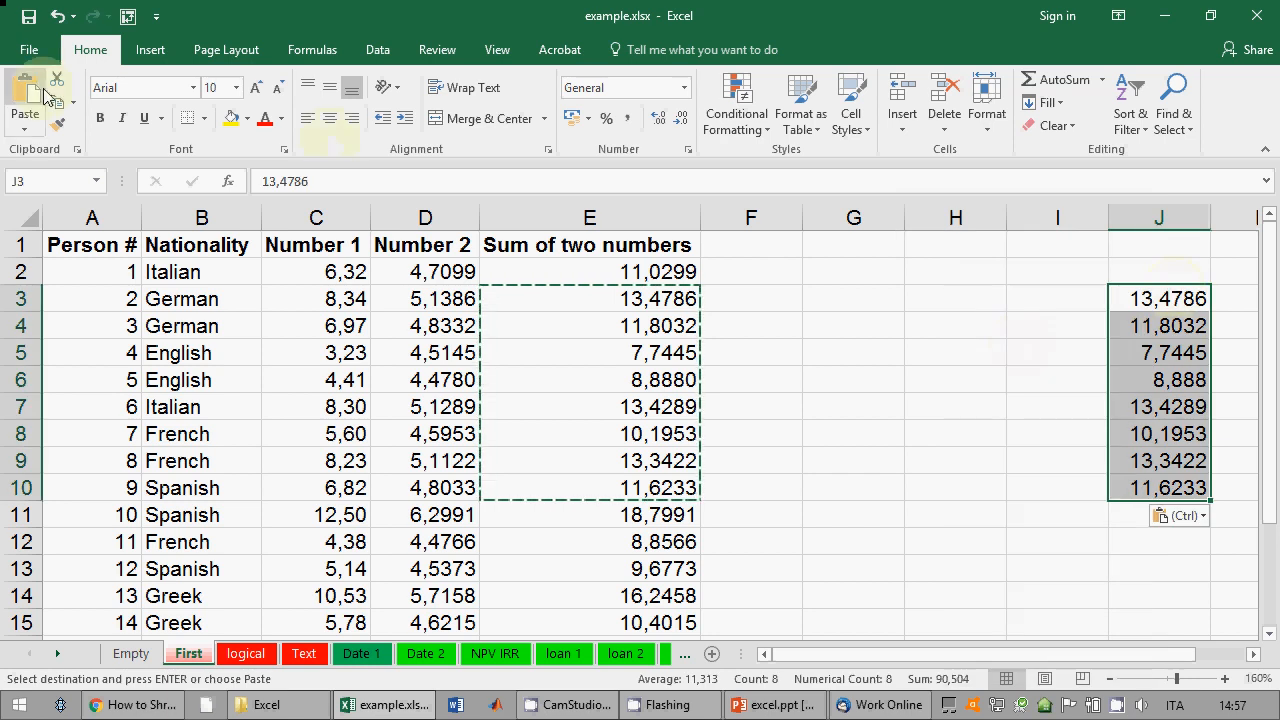
pyautogui.click(58, 22)
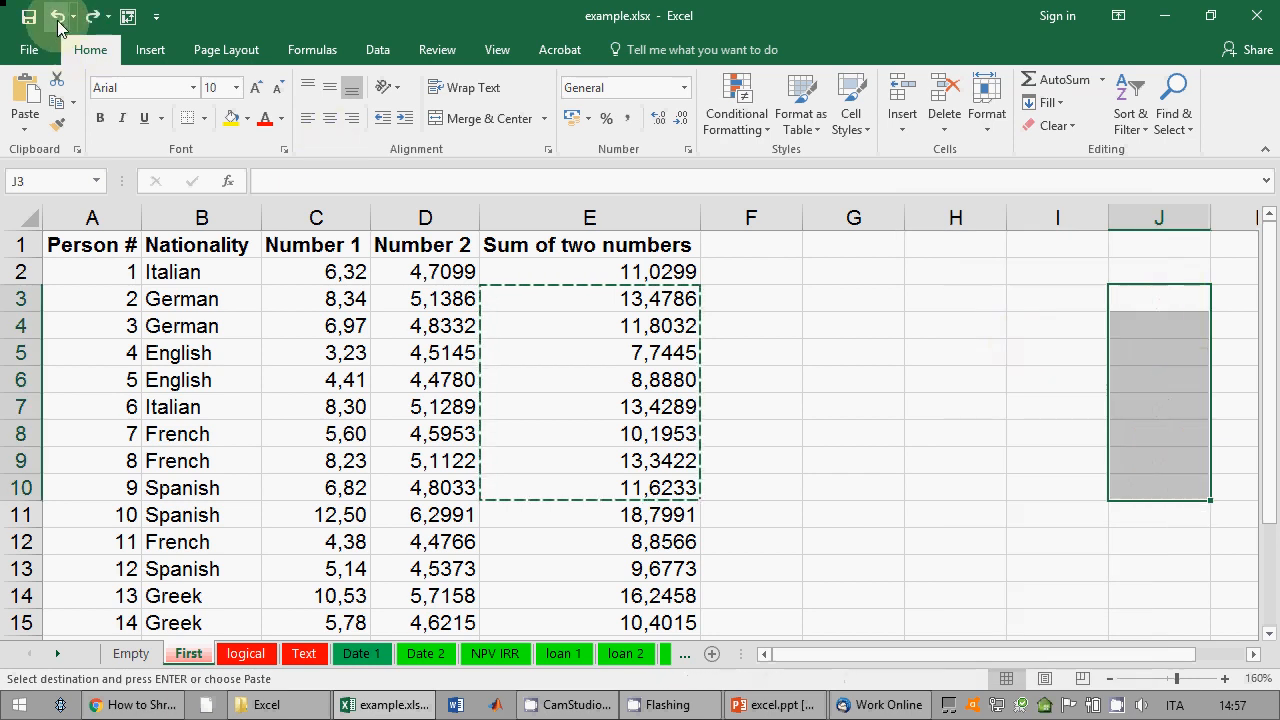
pyautogui.press('Escape')
pyautogui.click(401, 346)
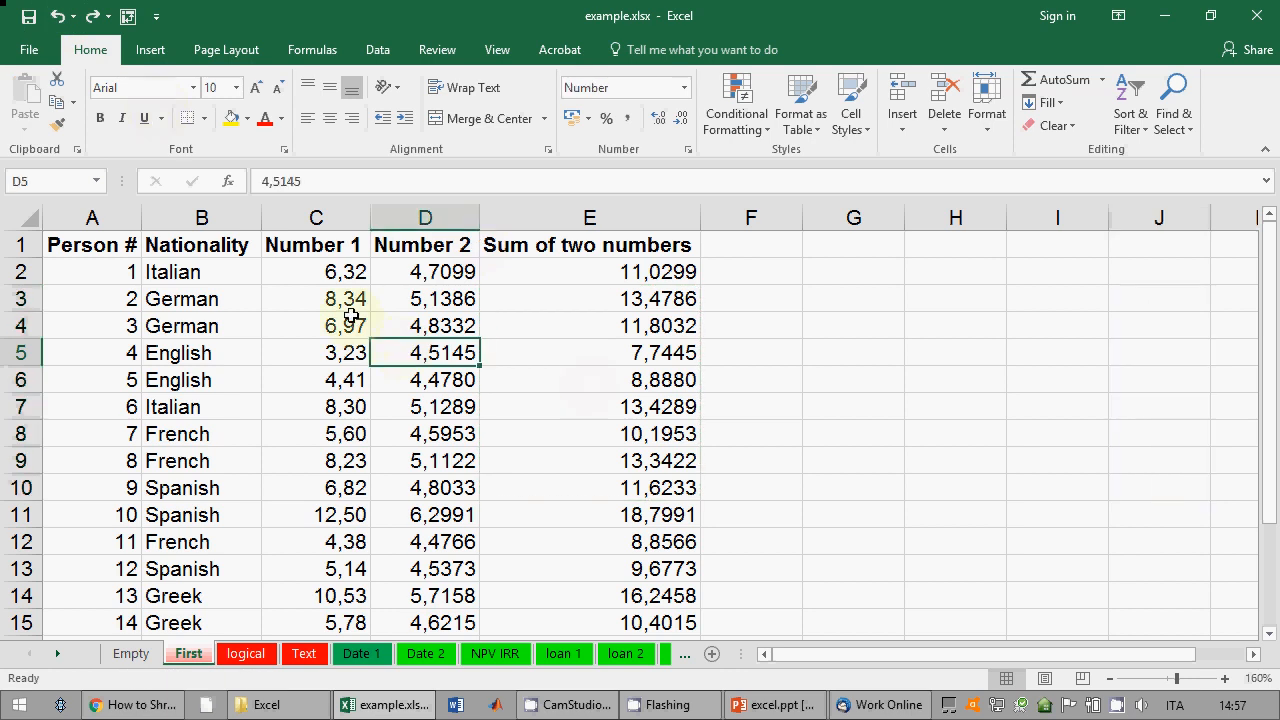
# Step: Copy C4:C9 and preview a Transpose paste at G3 without pasting
pyautogui.moveTo(345, 326); pyautogui.dragTo(345, 462)
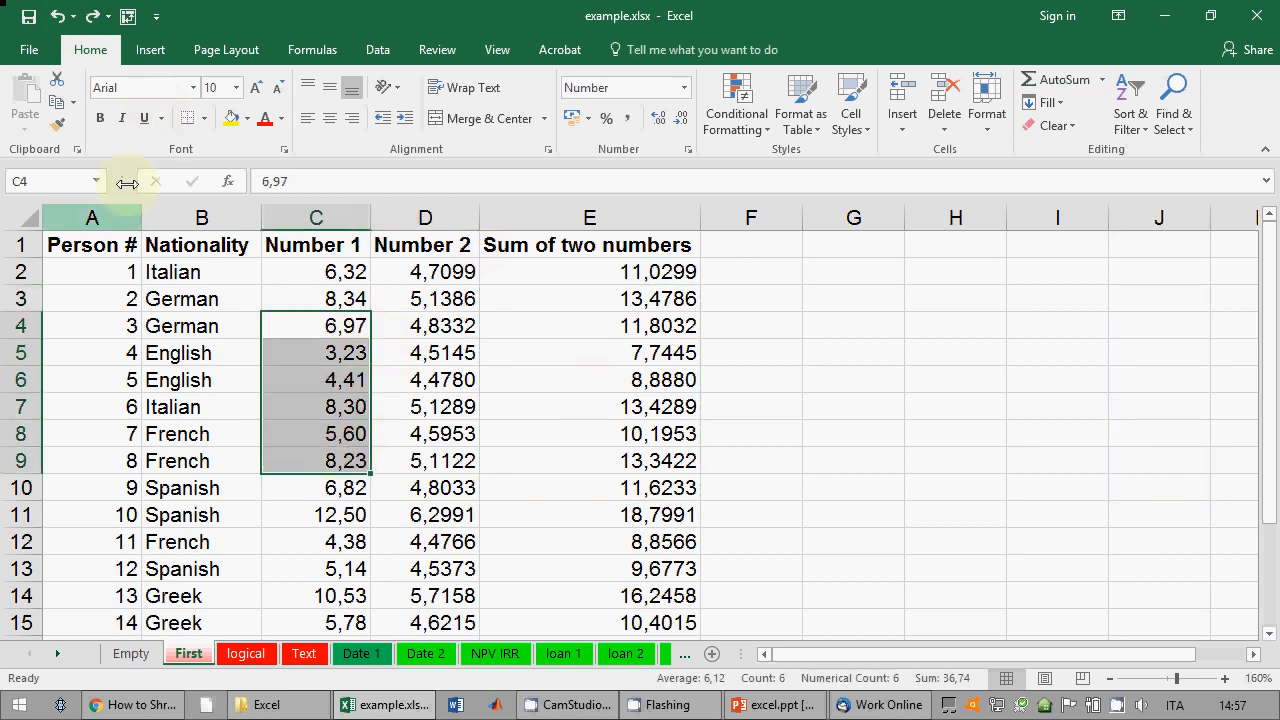
pyautogui.click(57, 102)
pyautogui.click(850, 300)
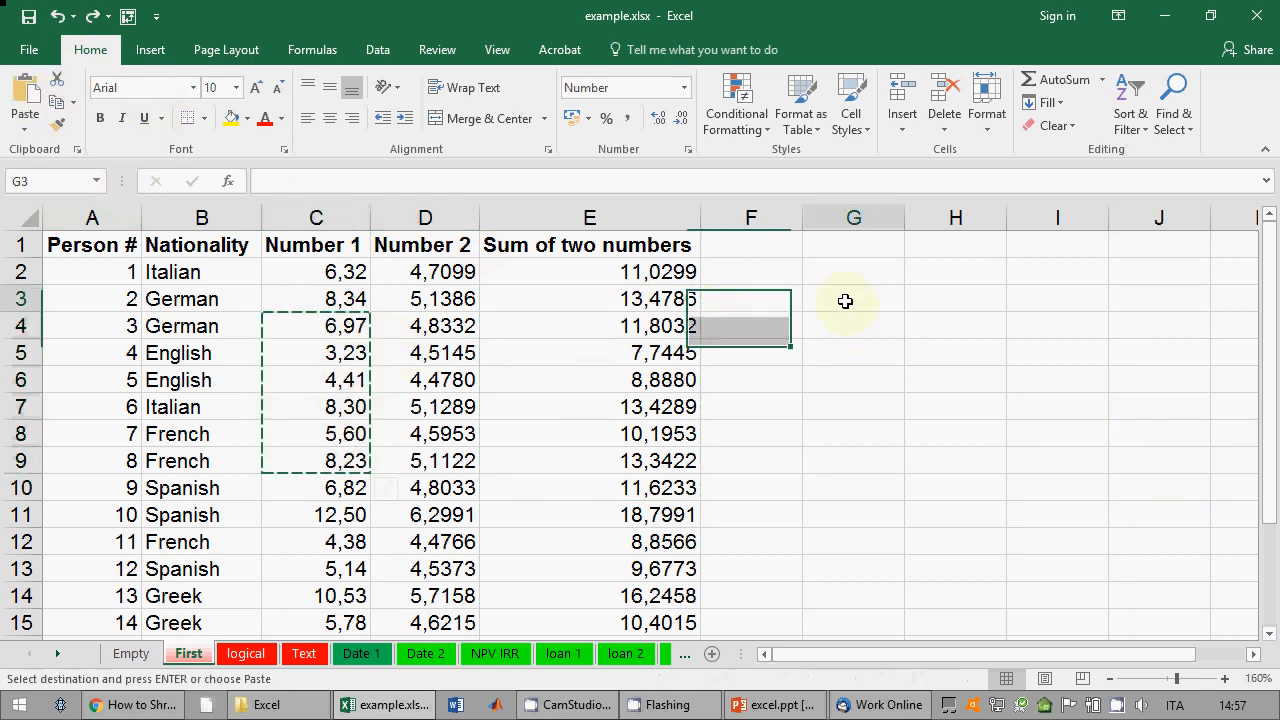
pyautogui.click(25, 126)
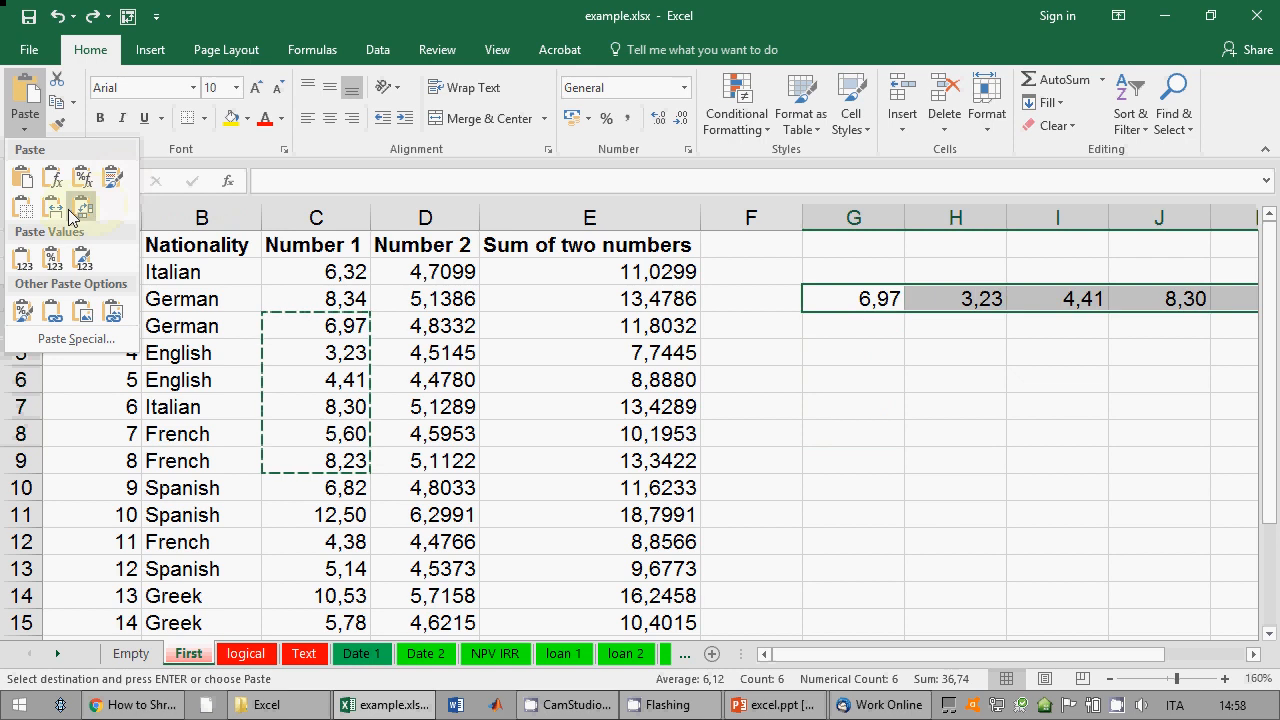
pyautogui.press('Escape')
pyautogui.press('Escape')
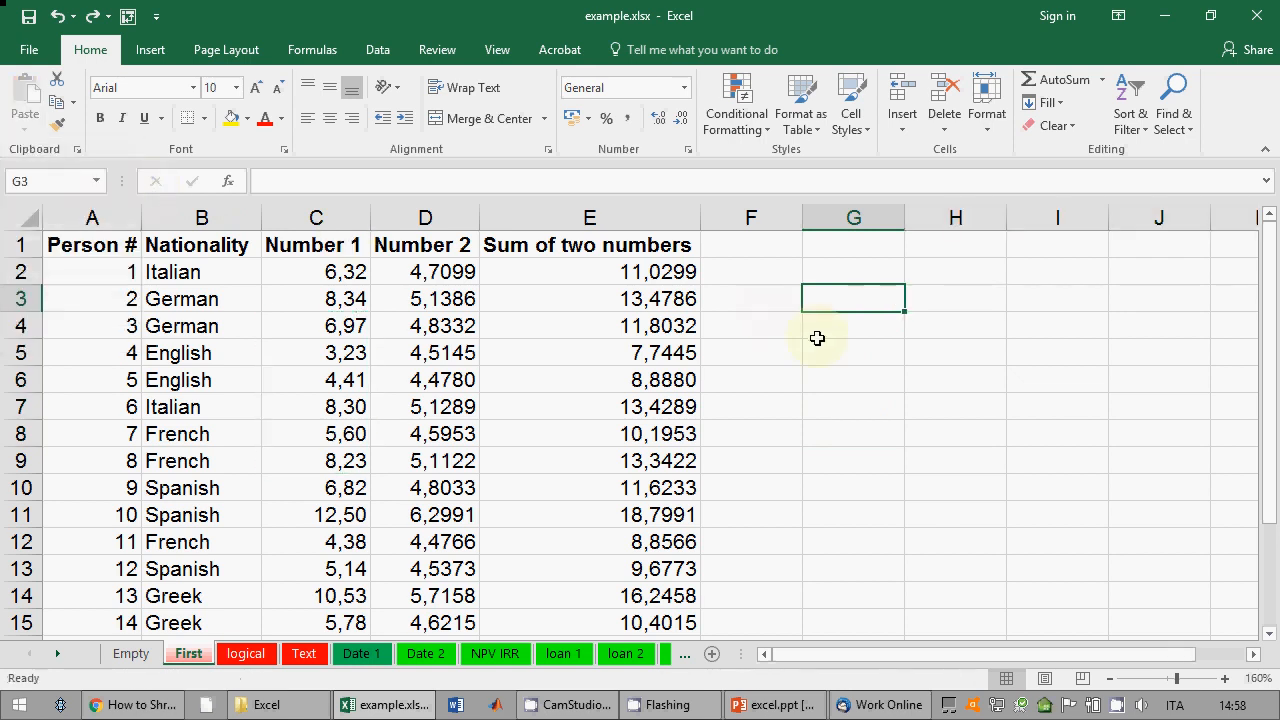
# Step: Clear the copy and present the Importing data slide full screen
pyautogui.click(818, 348)
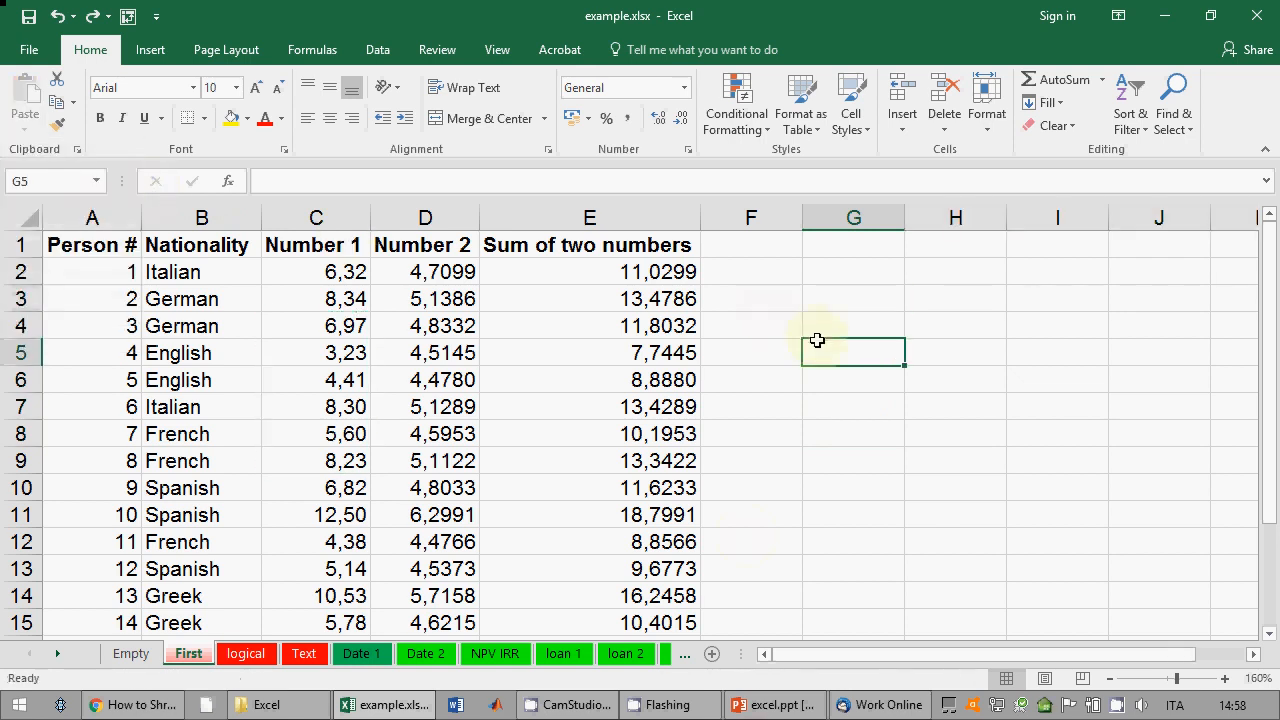
pyautogui.click(792, 705)
pyautogui.click(1050, 686)
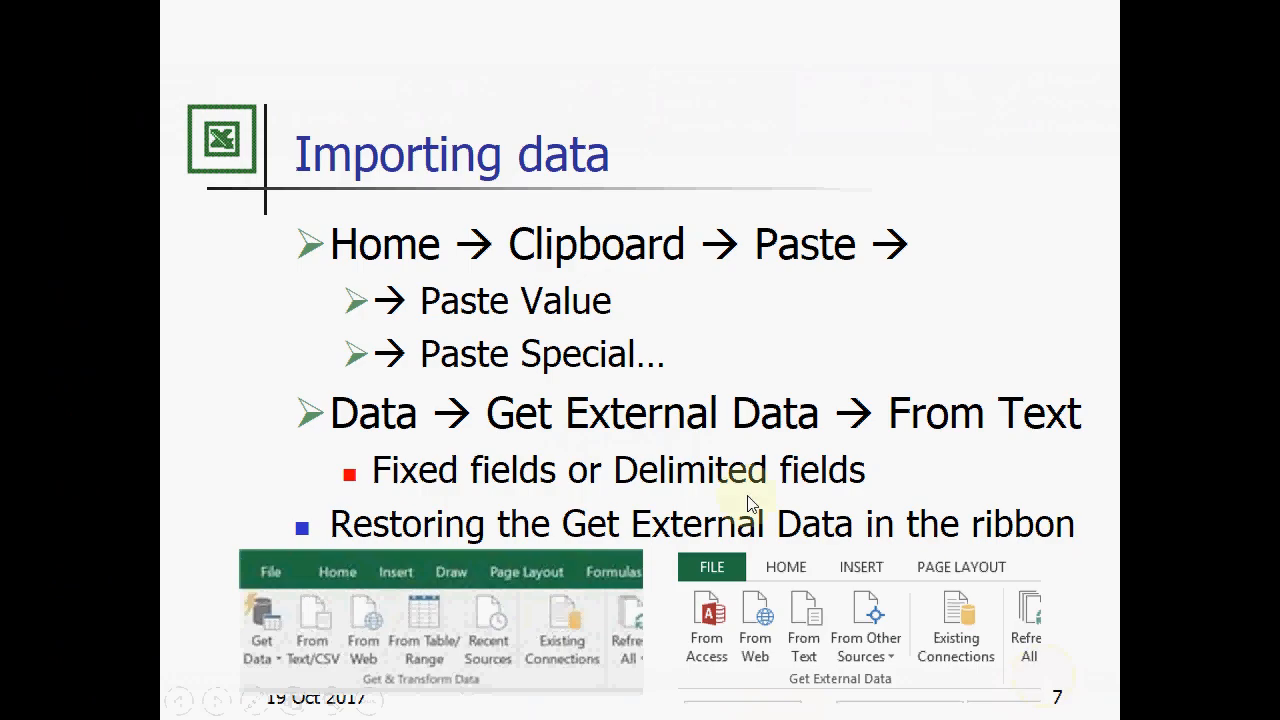
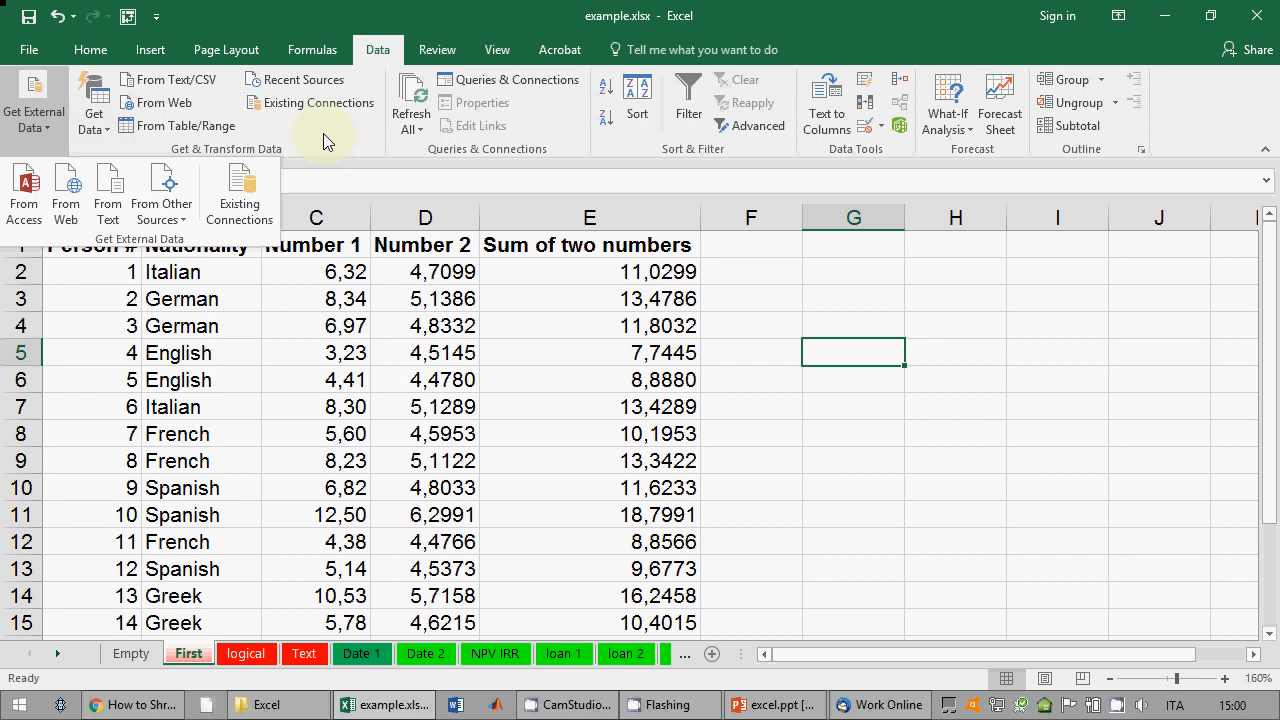
# Step: Close Get External Data, find From Text (Legacy) under Get Data > Legacy Wizards, then dismiss the menu
pyautogui.click(62, 130)
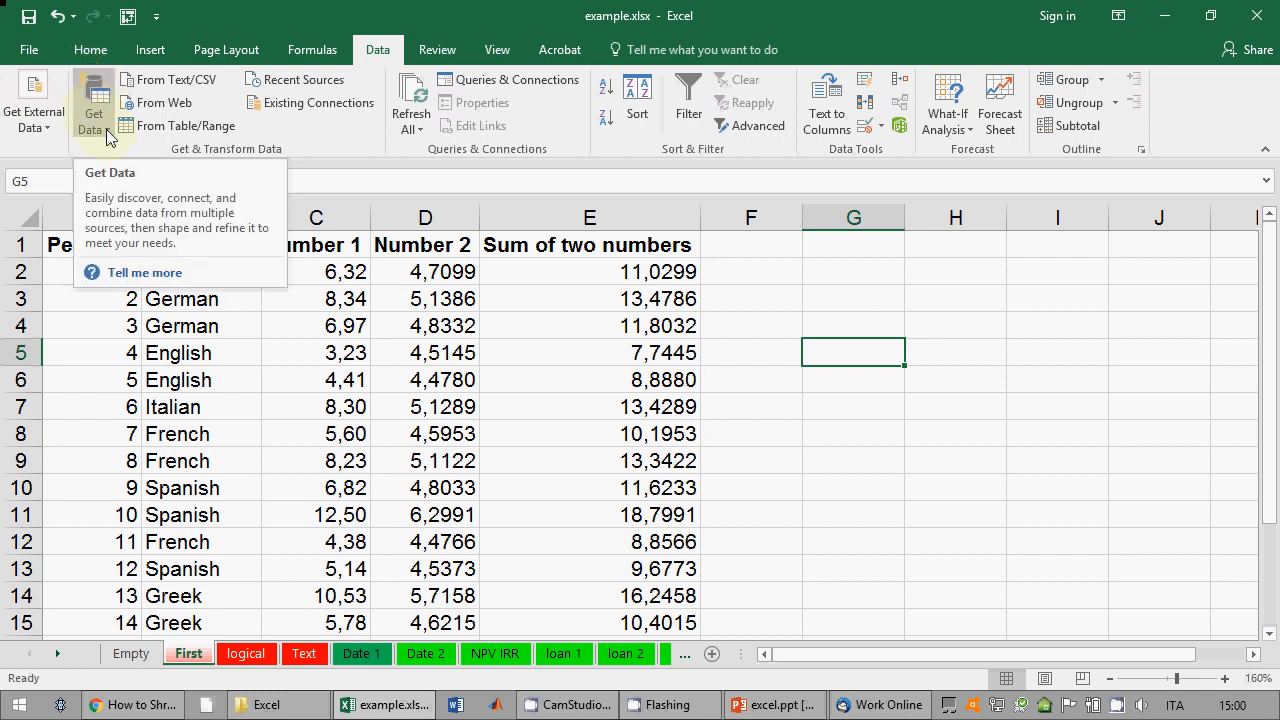
pyautogui.click(86, 98)
pyautogui.click(330, 148)
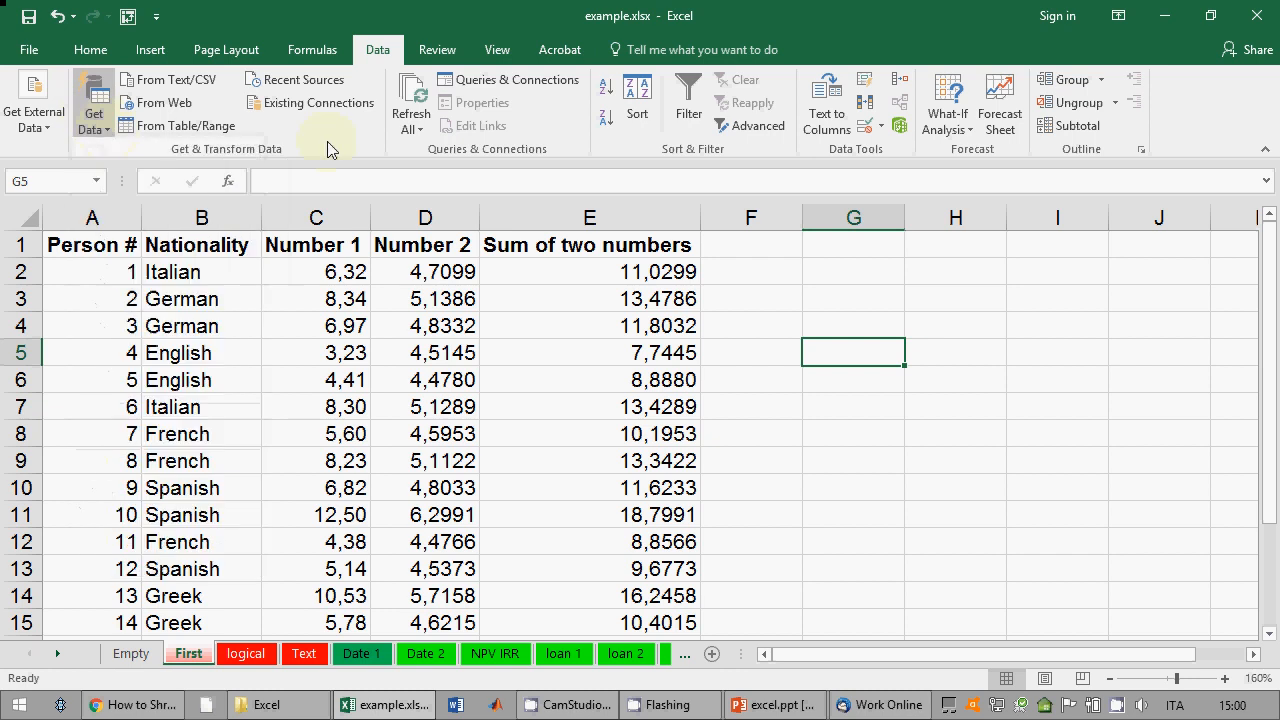
pyautogui.click(54, 130)
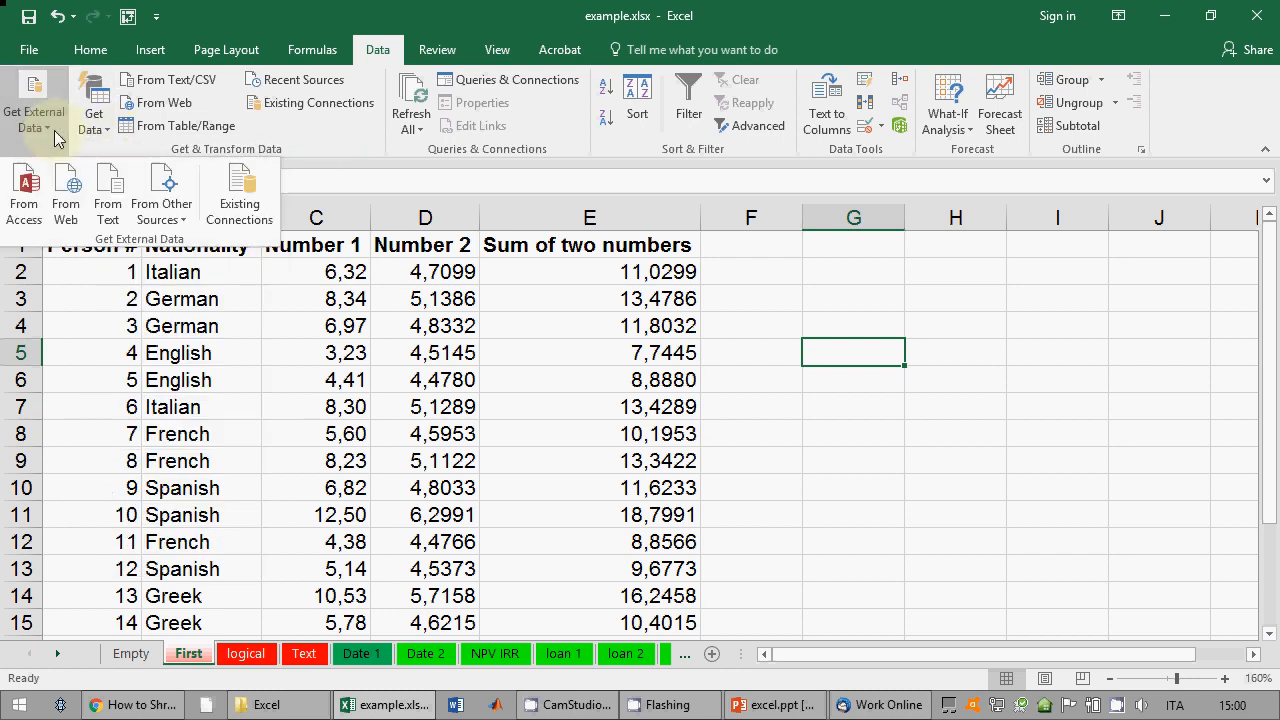
pyautogui.click(105, 131)
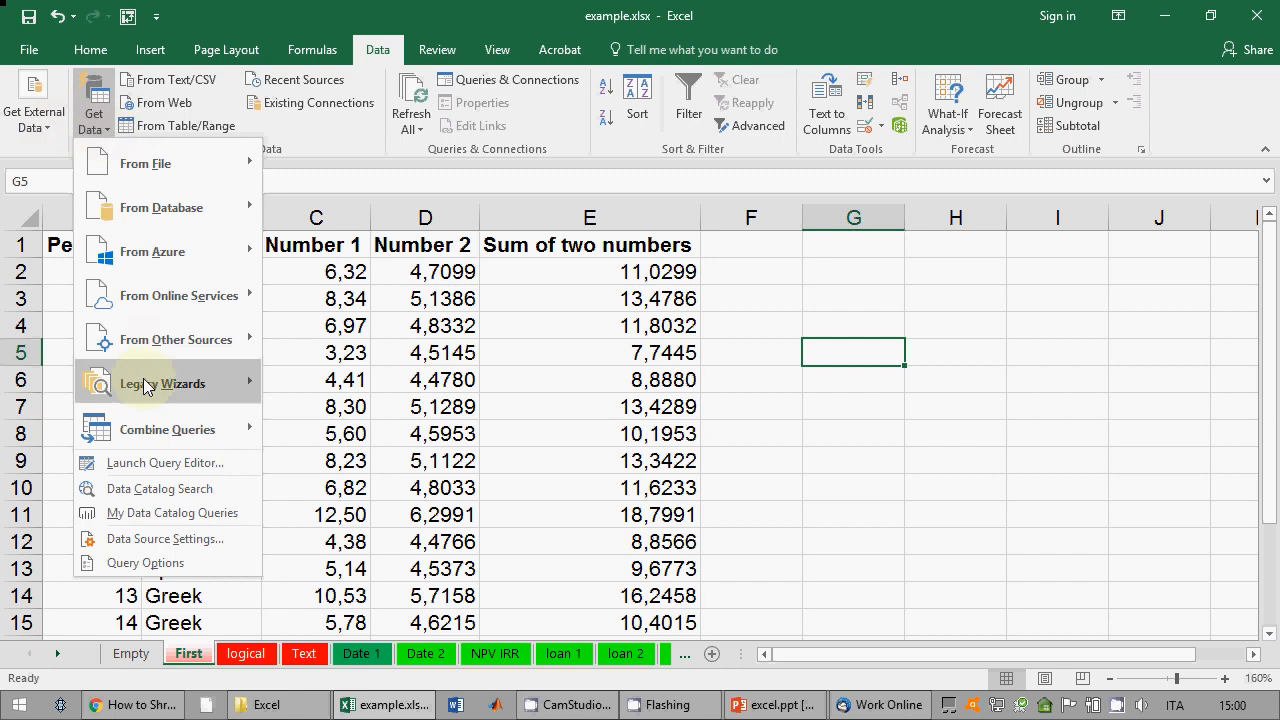
pyautogui.moveTo(147, 387)
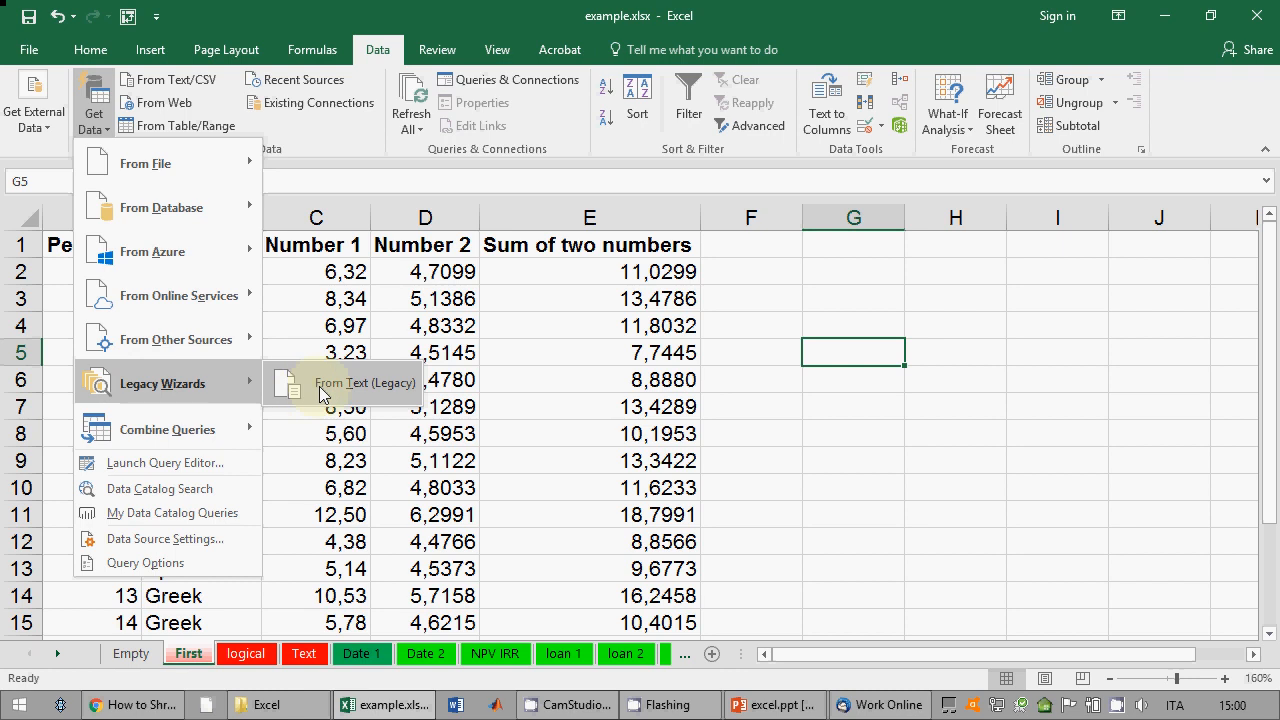
pyautogui.click(371, 133)
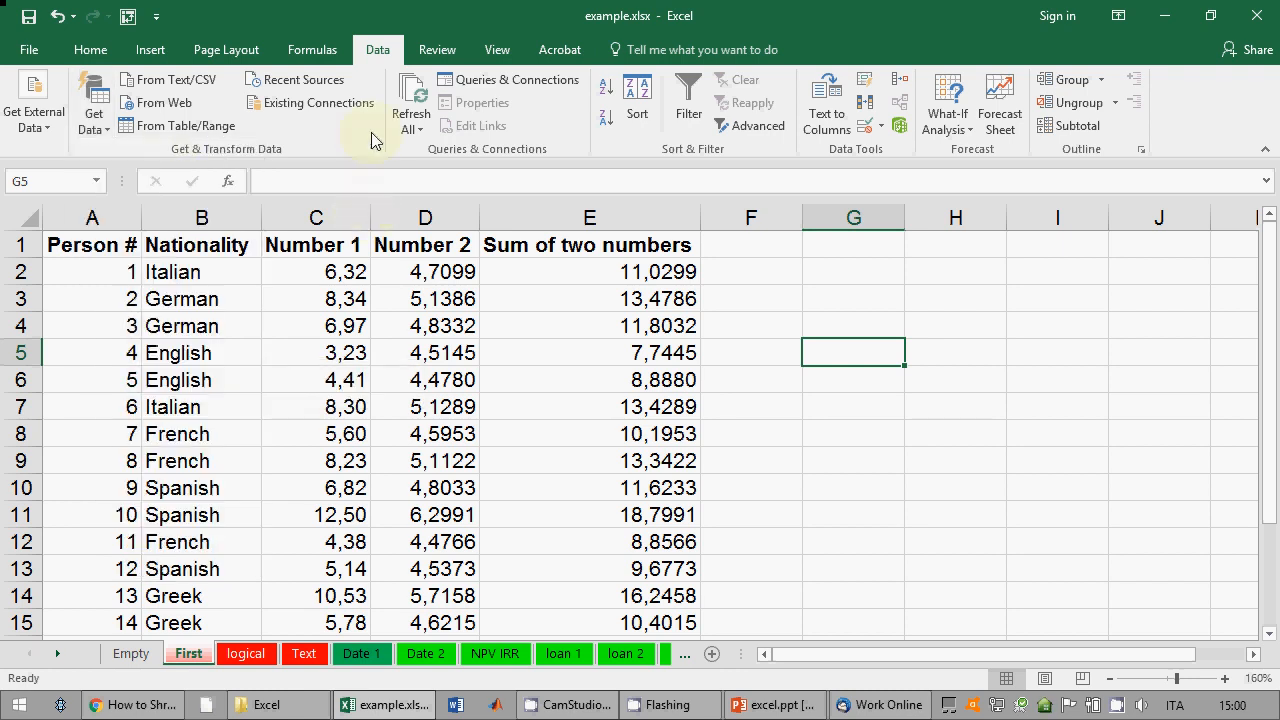
pyautogui.rightClick(383, 58)
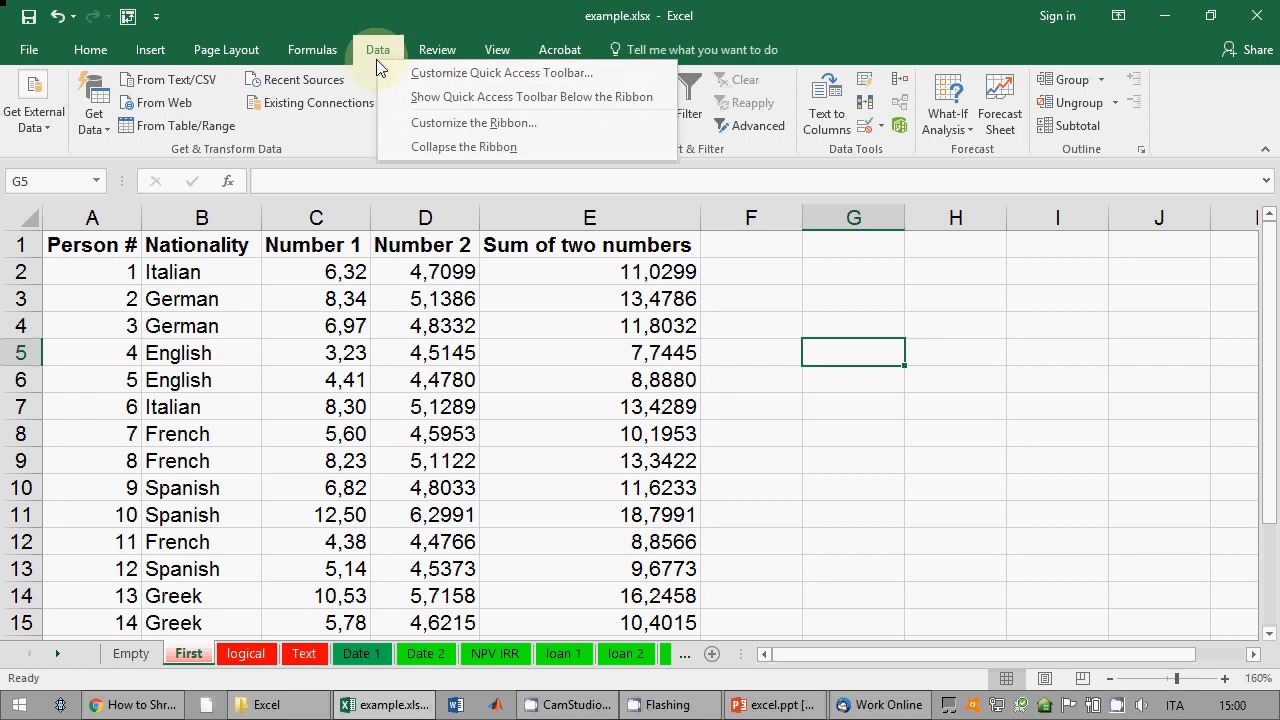
pyautogui.click(415, 128)
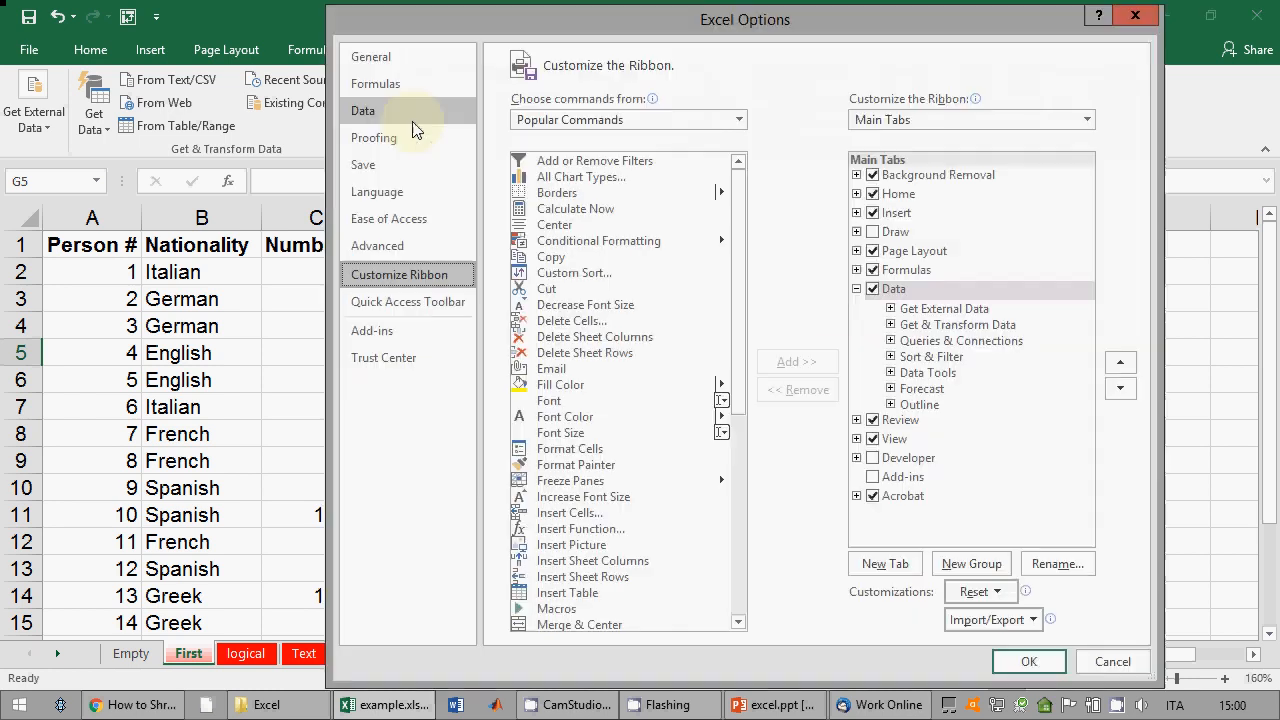
pyautogui.click(738, 120)
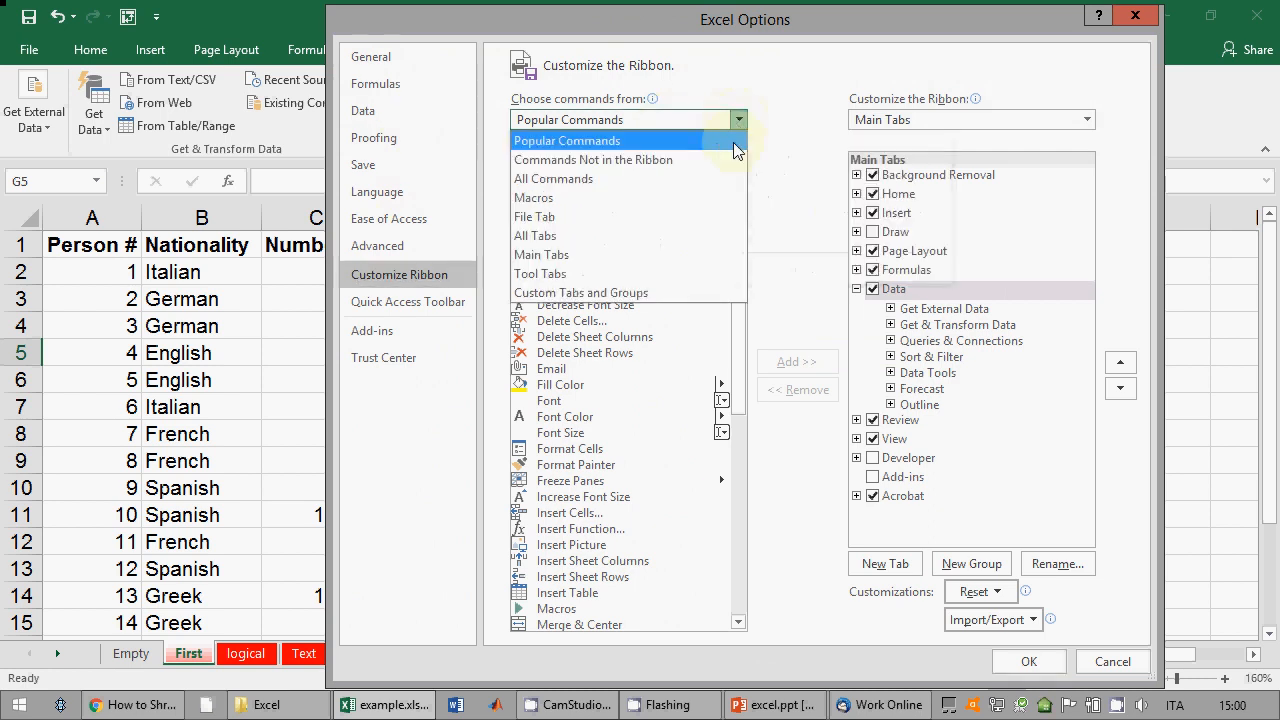
pyautogui.click(657, 243)
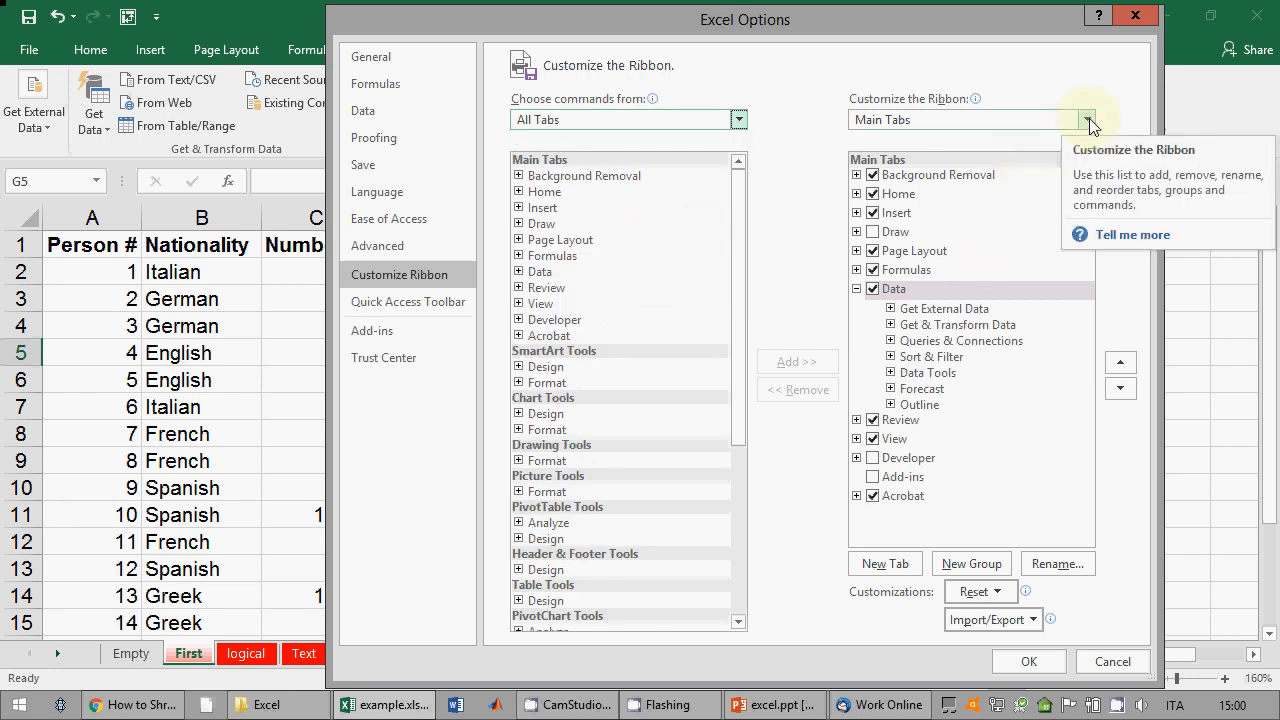
pyautogui.click(518, 271)
pyautogui.click(590, 288)
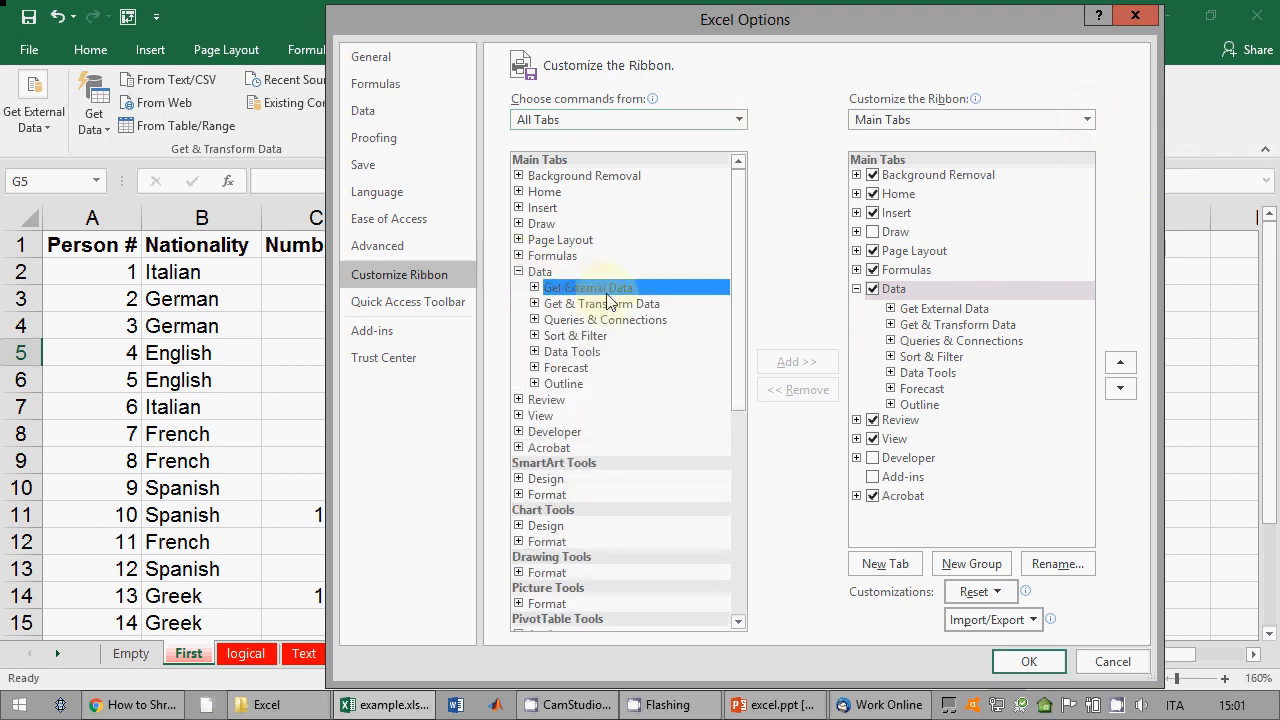
pyautogui.click(965, 325)
pyautogui.click(952, 310)
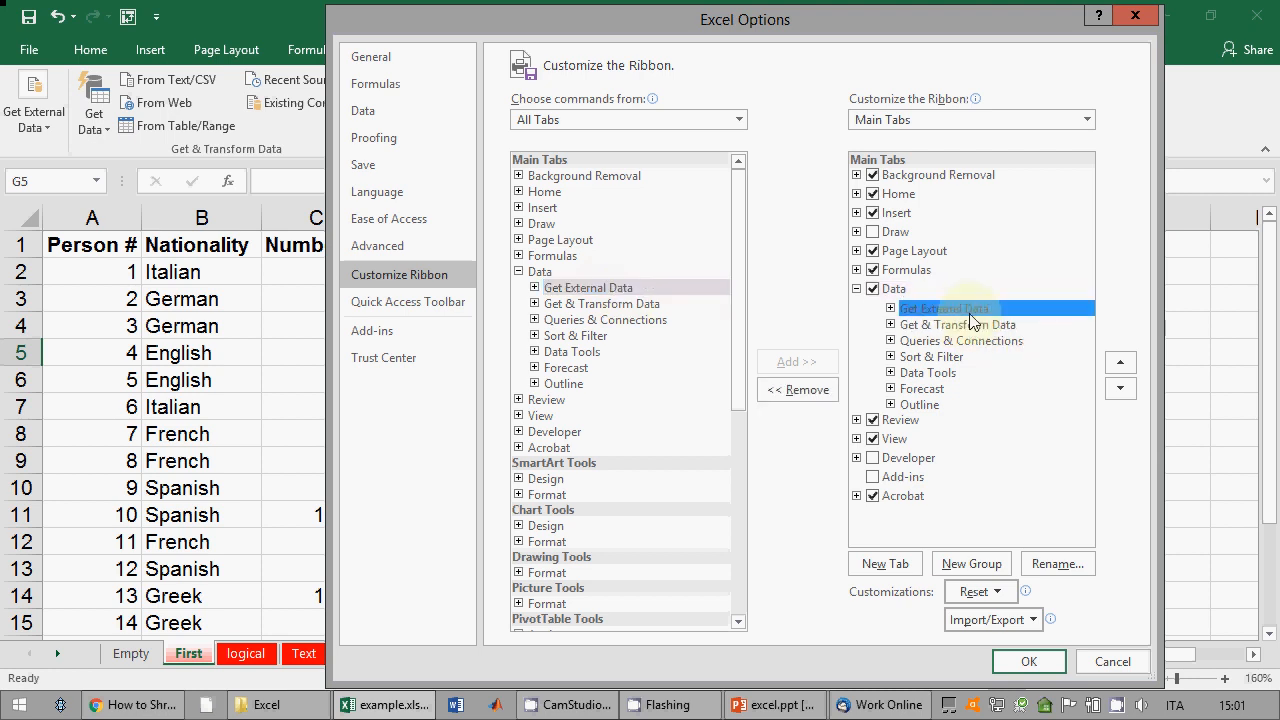
pyautogui.click(945, 325)
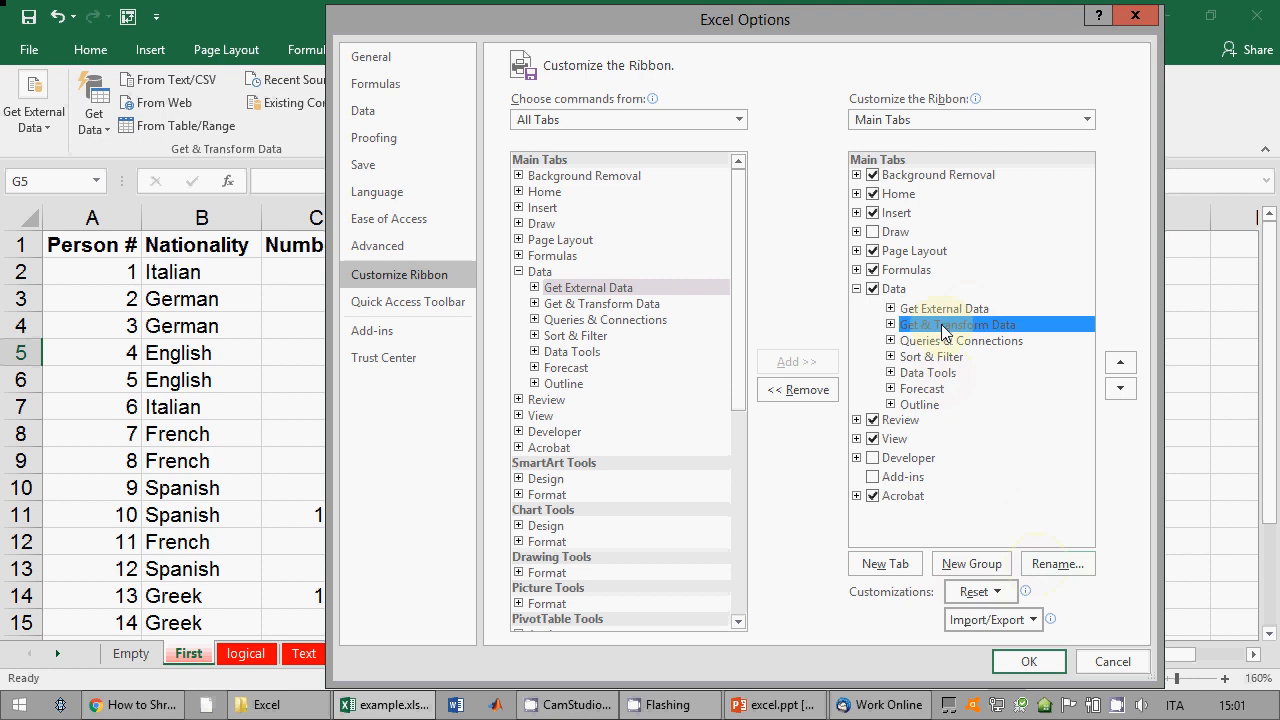
pyautogui.click(797, 389)
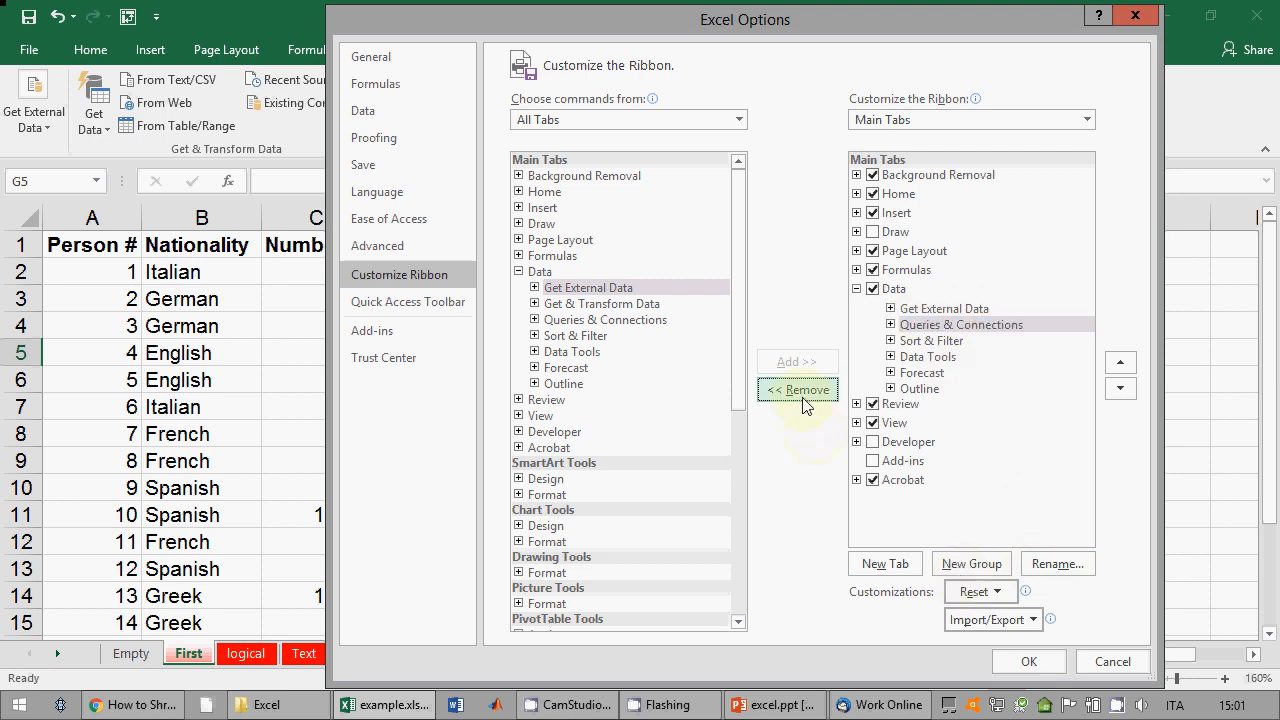
pyautogui.moveTo(600, 303); pyautogui.dragTo(912, 326)
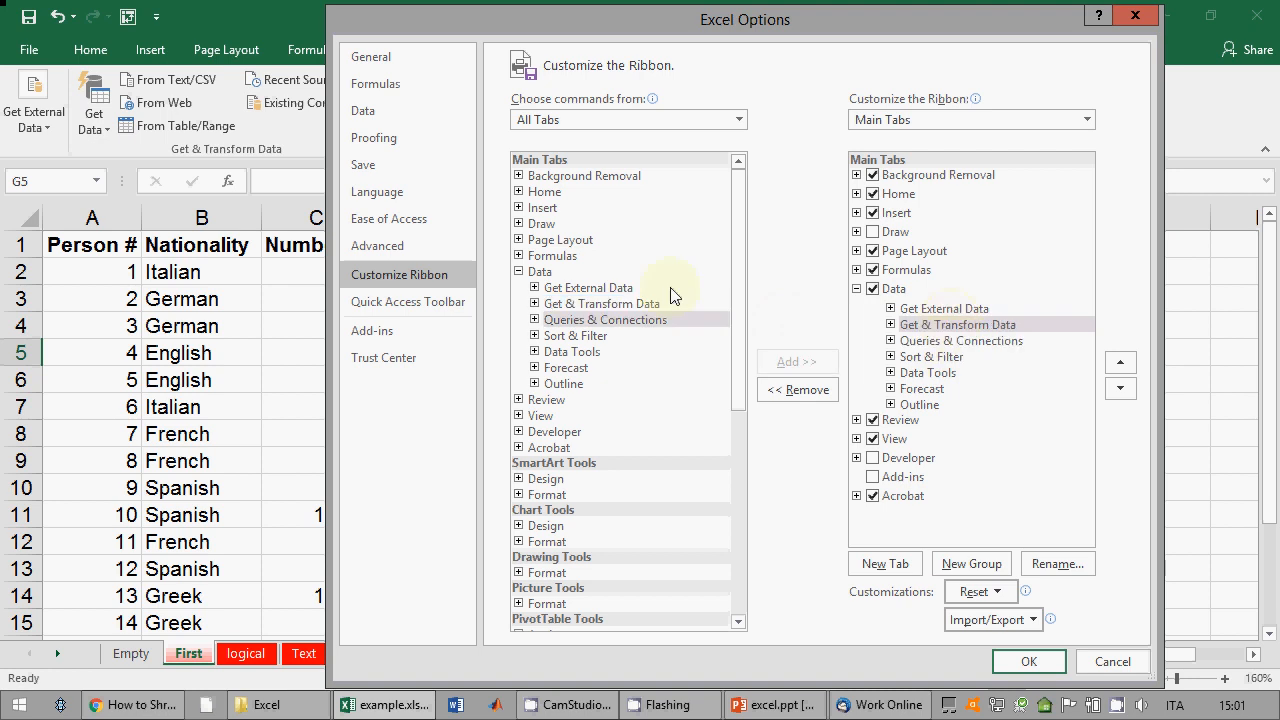
pyautogui.click(930, 309)
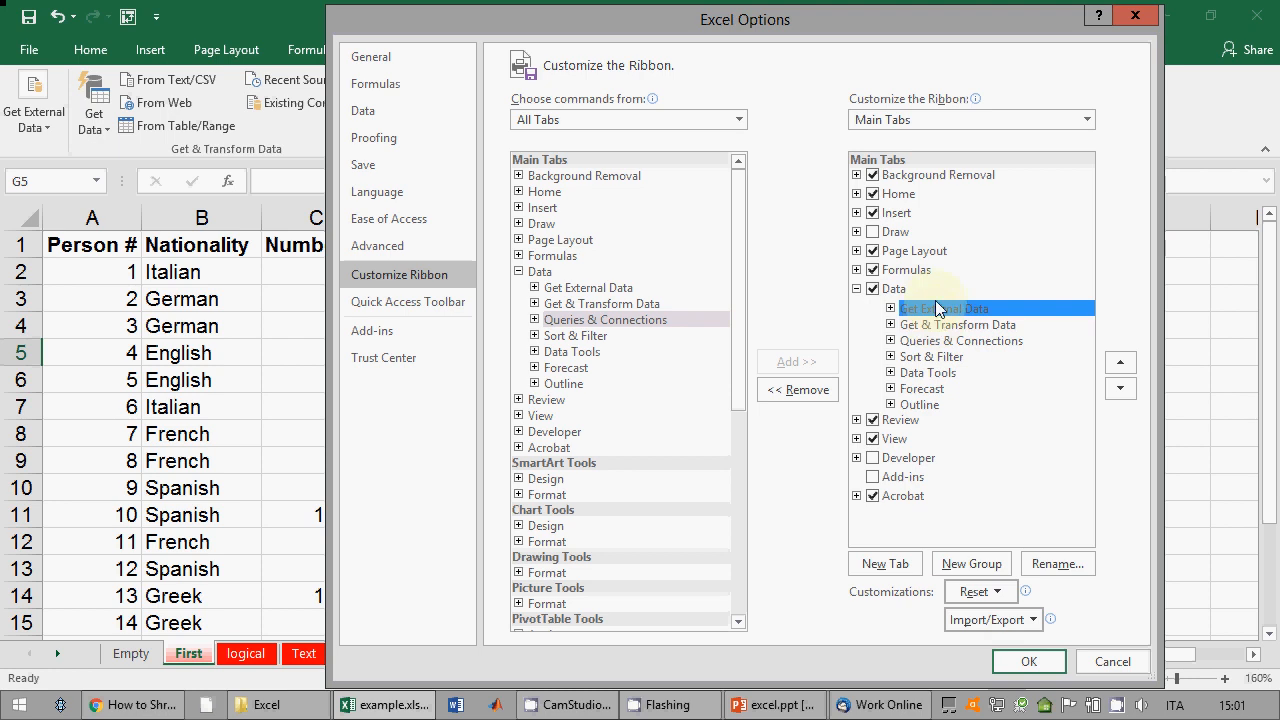
pyautogui.click(944, 326)
pyautogui.press('Up')
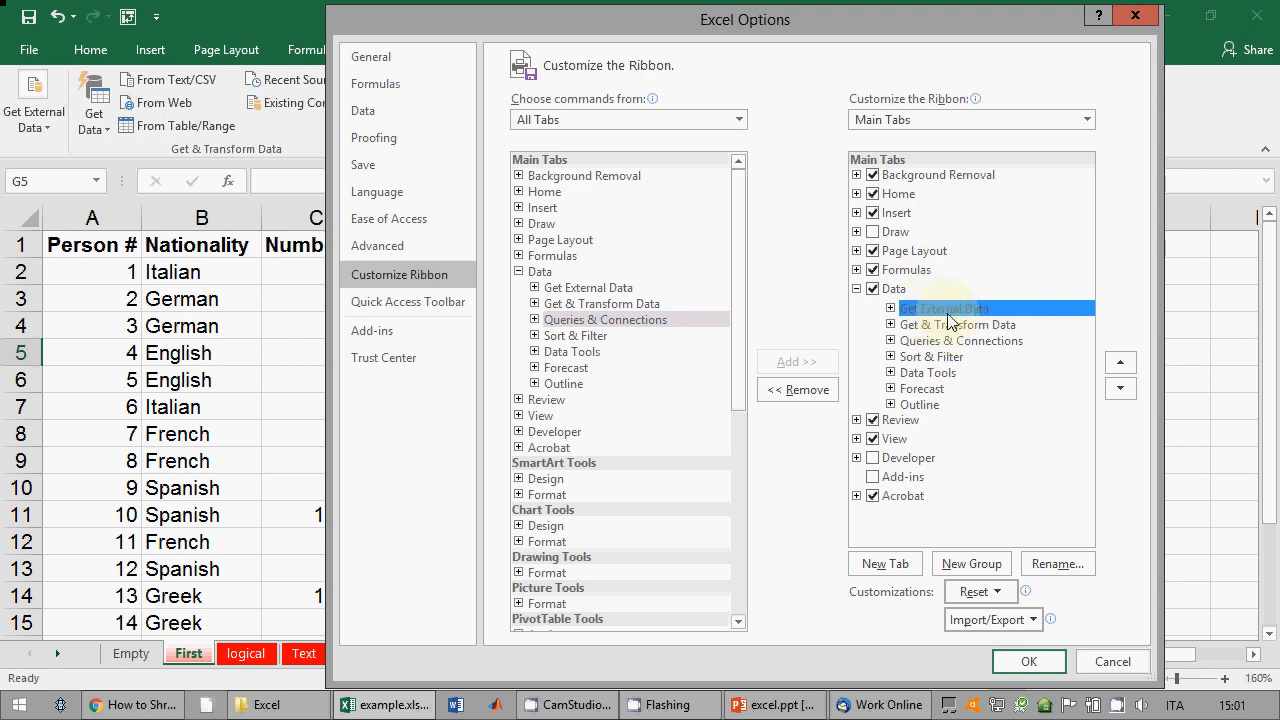
pyautogui.click(955, 326)
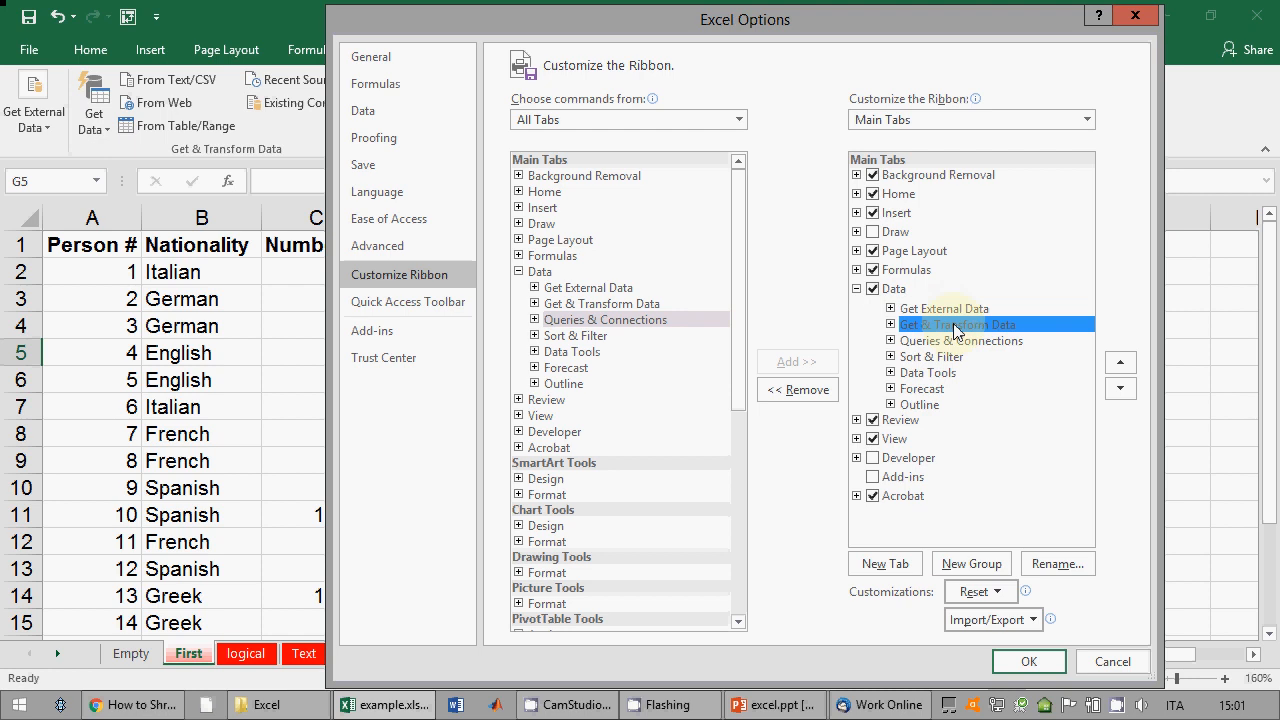
pyautogui.click(1030, 662)
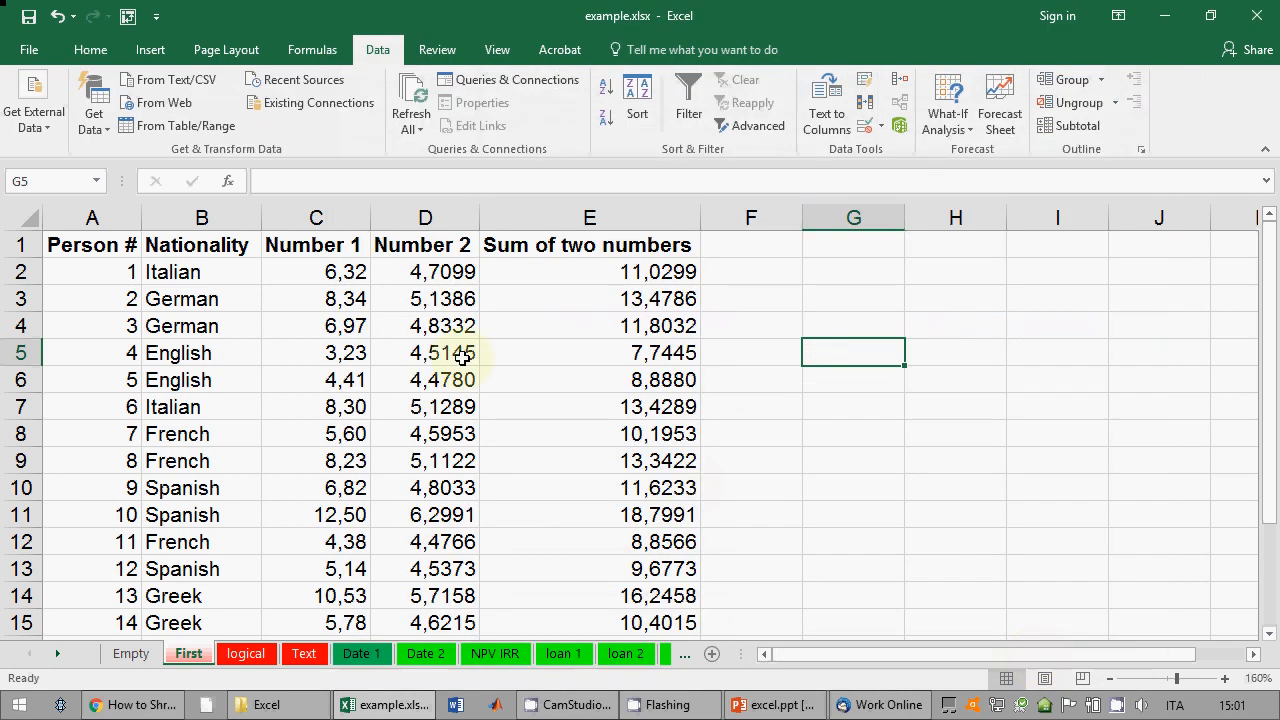
# Step: Switch to the Empty sheet and return to cell A1
pyautogui.click(463, 354)
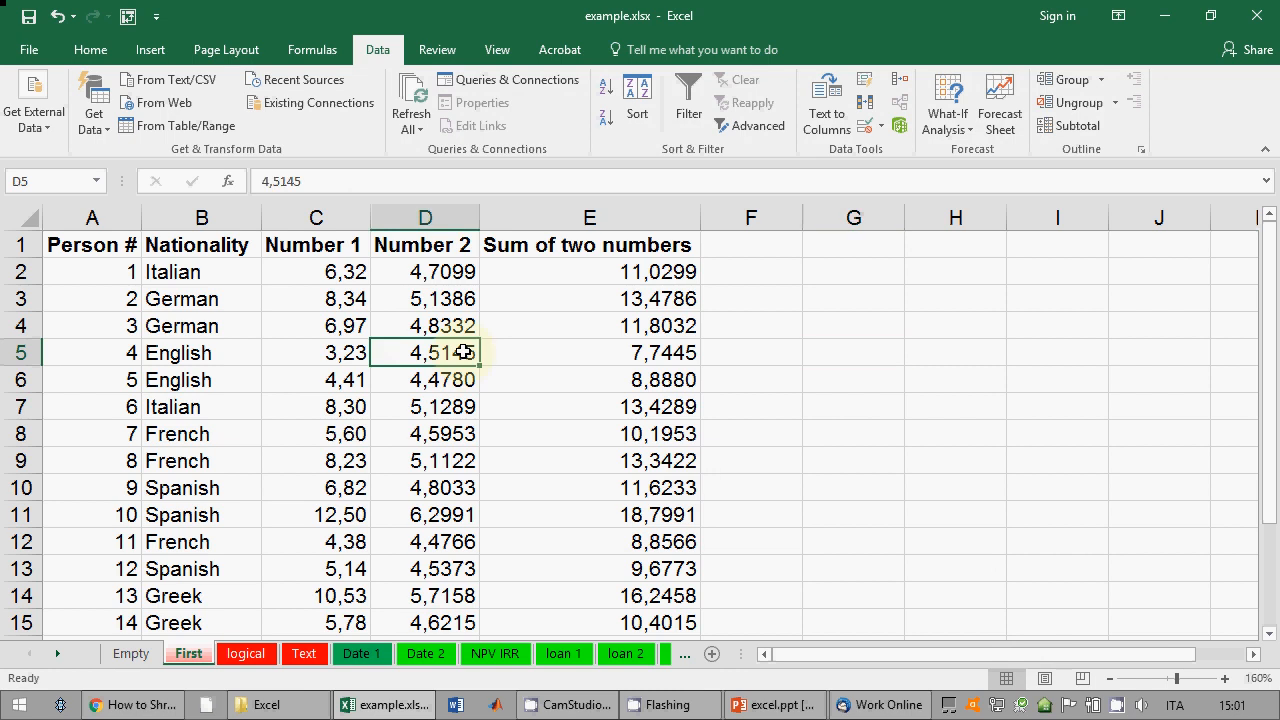
pyautogui.click(112, 652)
pyautogui.click(195, 298)
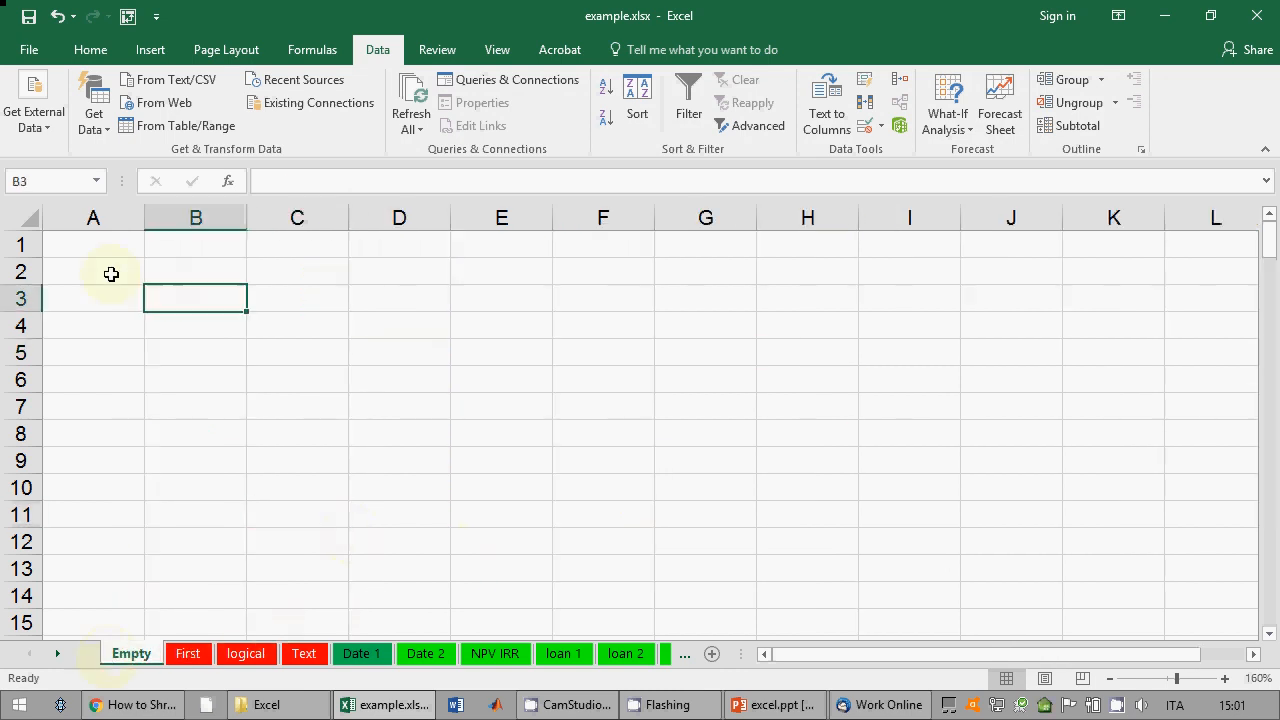
pyautogui.hotkey('ctrl', 'Home')
# Step: Select diesis-delimited.txt in the file examples Excel folder in File Explorer
pyautogui.click(266, 705)
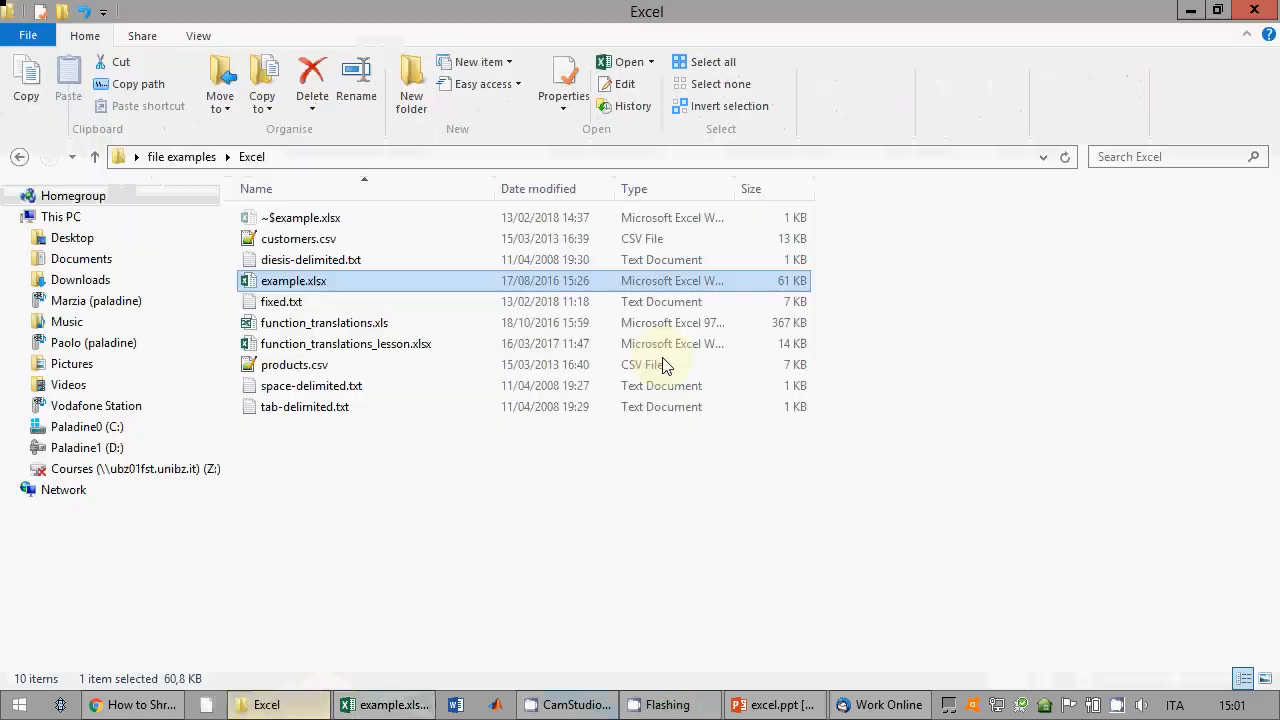
pyautogui.click(403, 471)
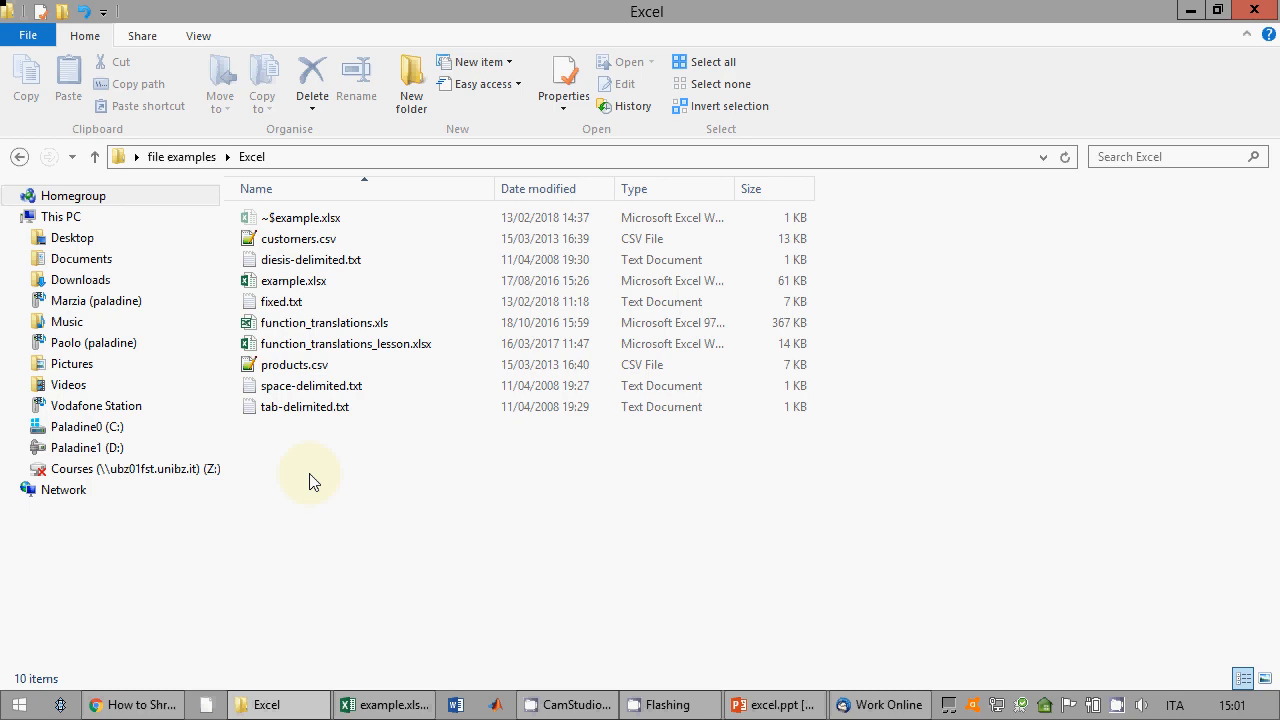
pyautogui.click(314, 262)
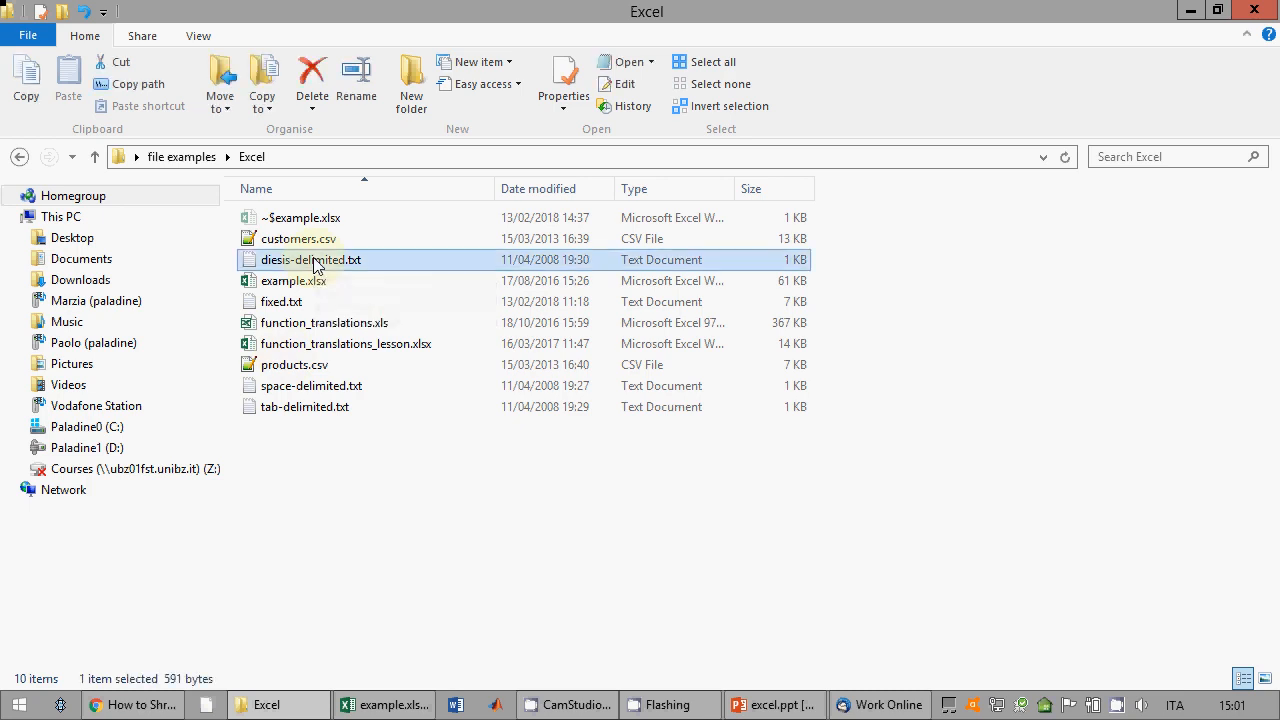
# Step: Open diesis-delimited.txt in Notepad, highlight the # separators between fields, then close it
pyautogui.doubleClick(313, 262)
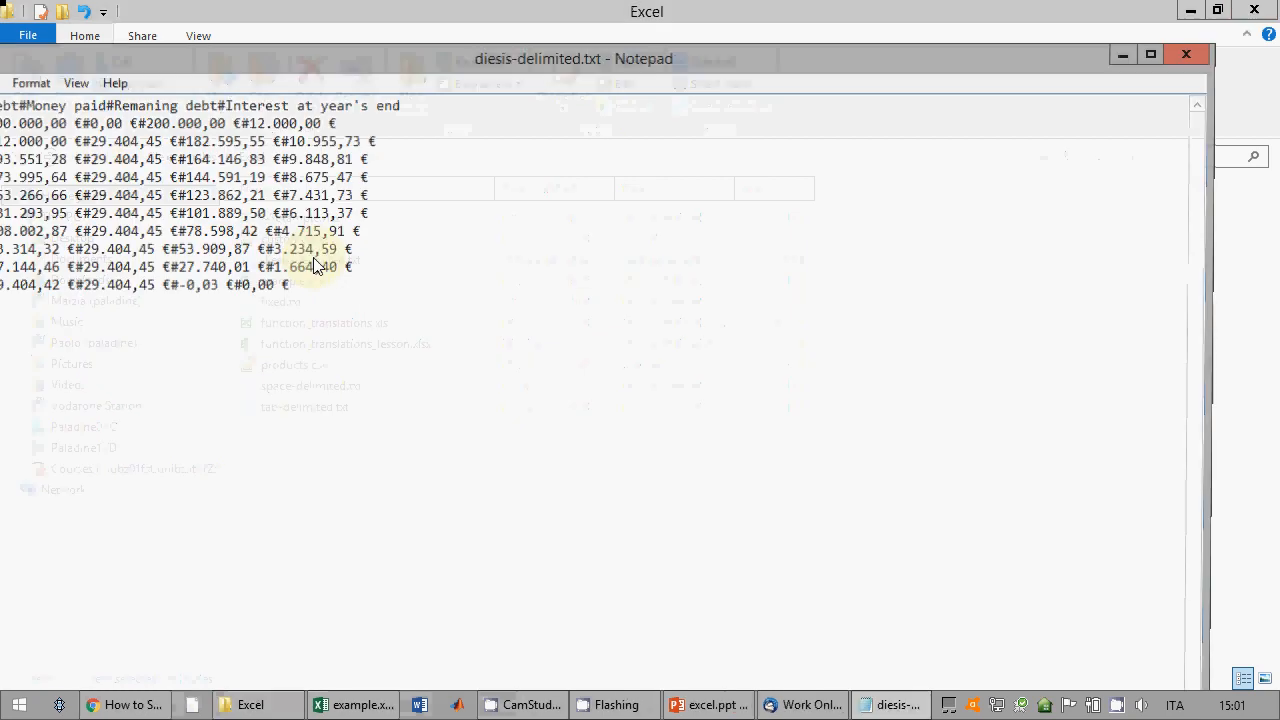
pyautogui.moveTo(258, 64); pyautogui.dragTo(631, 125)
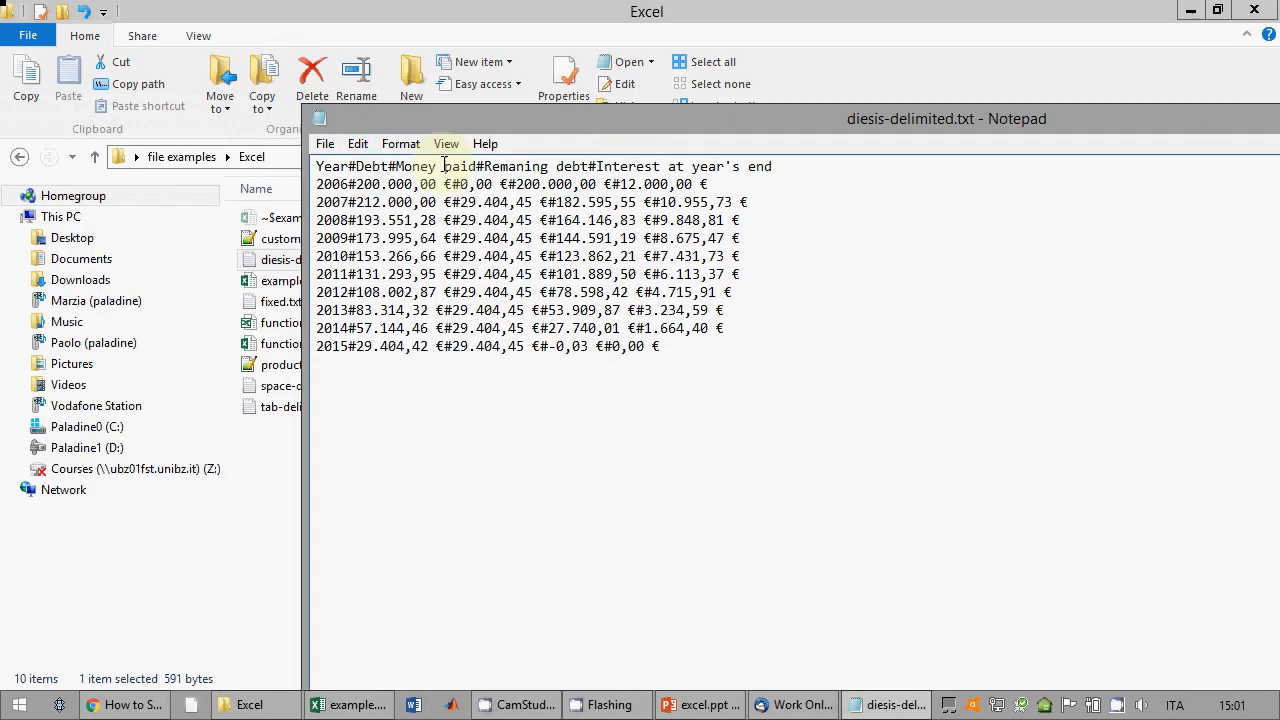
pyautogui.moveTo(357, 182)
pyautogui.mouseDown()
pyautogui.moveTo(358, 202)
pyautogui.moveTo(349, 184)
pyautogui.mouseUp()
pyautogui.click(350, 201)
pyautogui.click(352, 184)
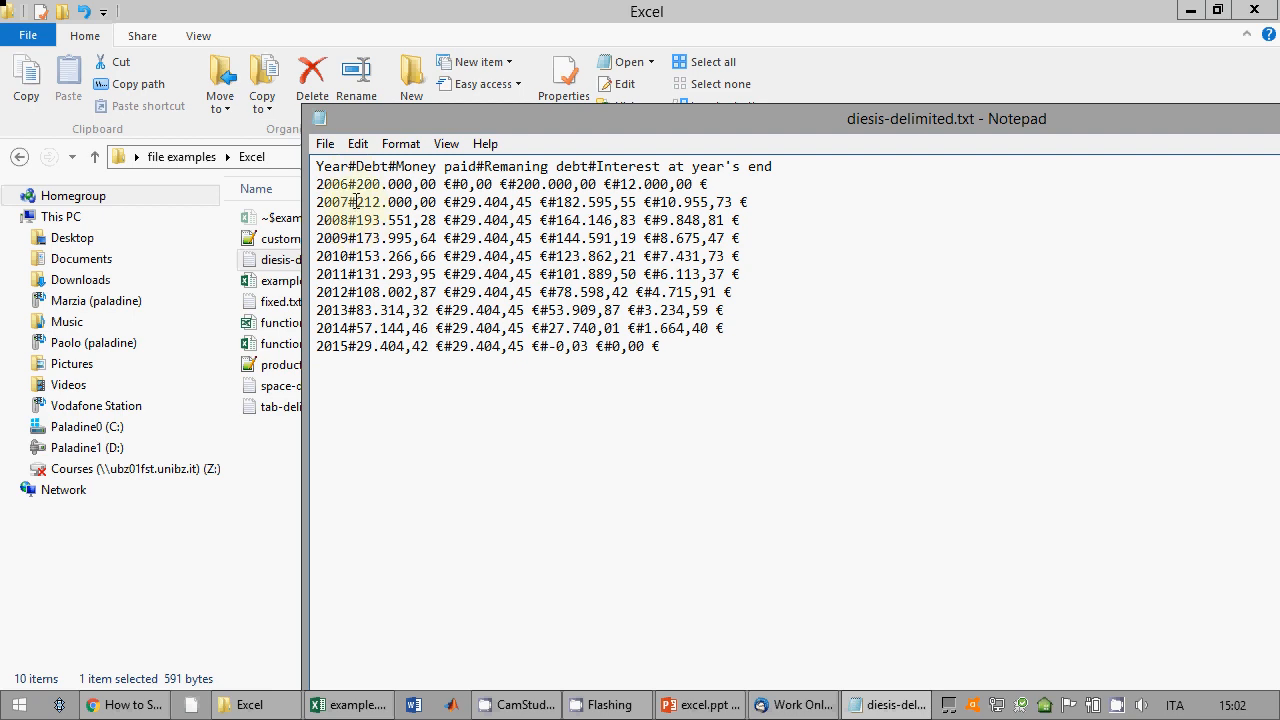
pyautogui.moveTo(348, 184); pyautogui.dragTo(357, 184)
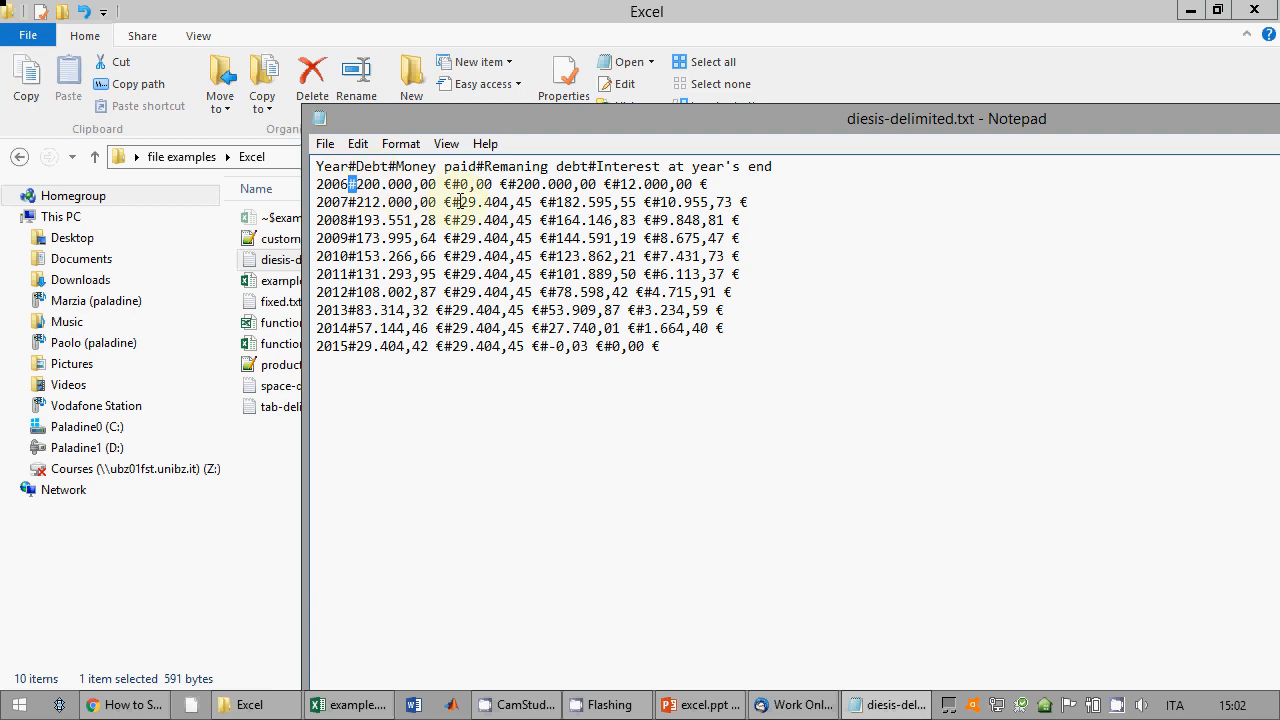
pyautogui.moveTo(452, 202); pyautogui.dragTo(461, 202)
pyautogui.click(571, 292)
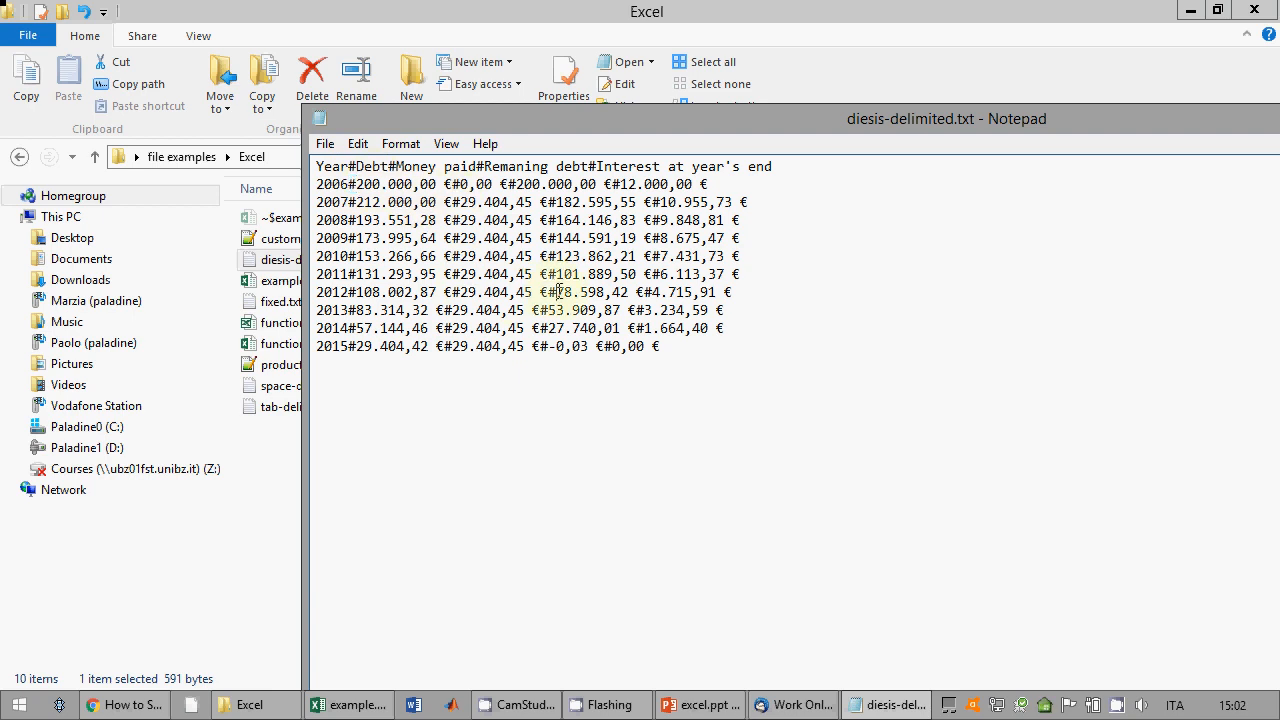
pyautogui.moveTo(757, 140); pyautogui.dragTo(402, 114)
pyautogui.click(1225, 91)
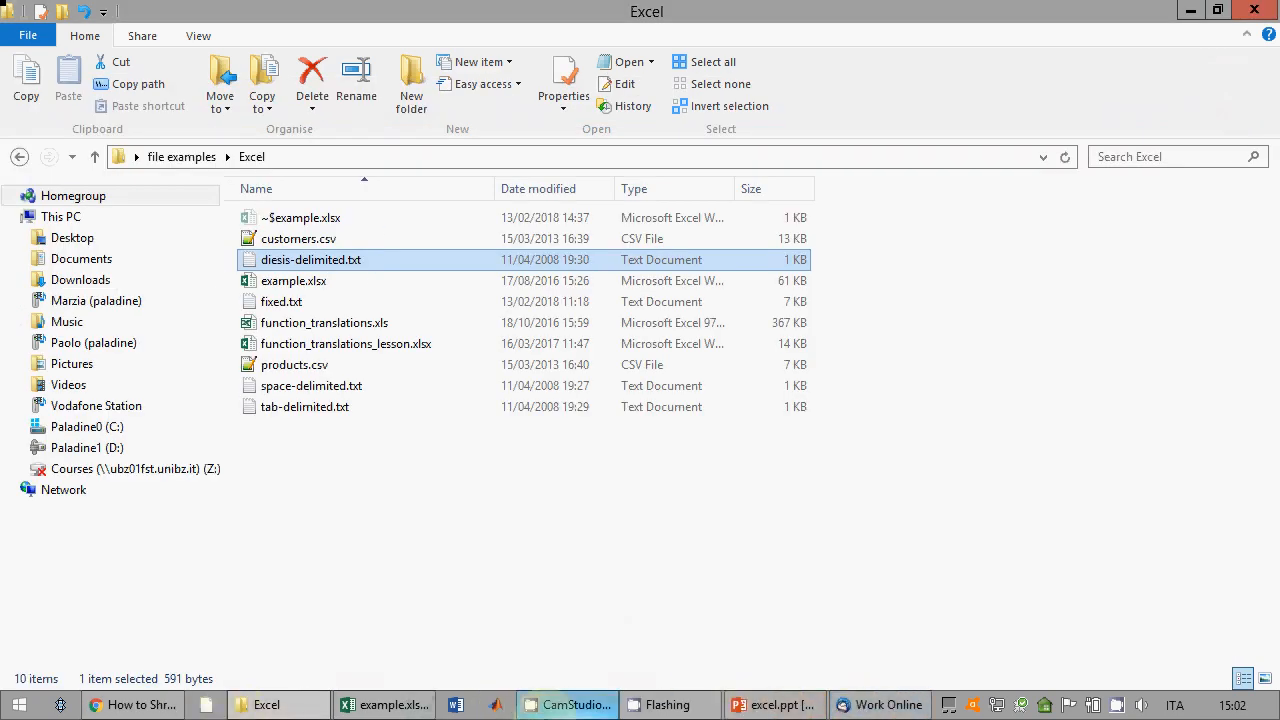
# Step: In example.xlsx, start a From Text import of diesis-delimited.txt from Desktop\file examples\Excel
pyautogui.click(385, 705)
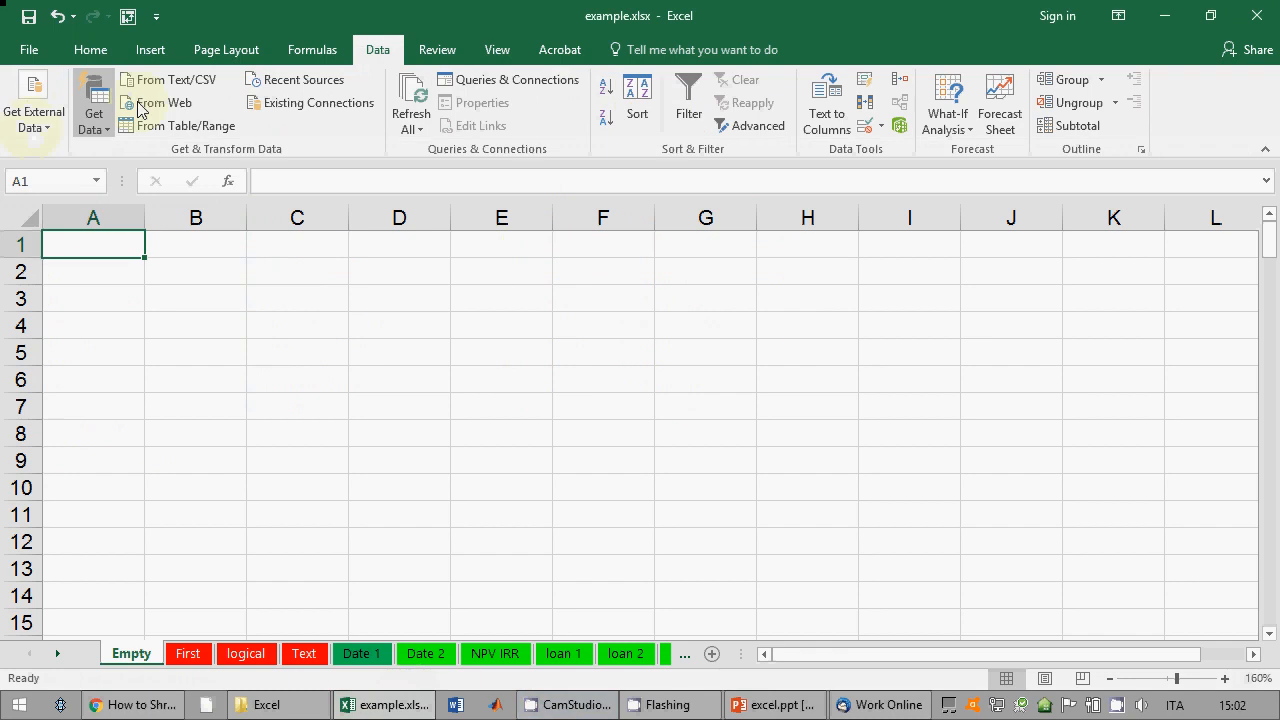
pyautogui.click(38, 120)
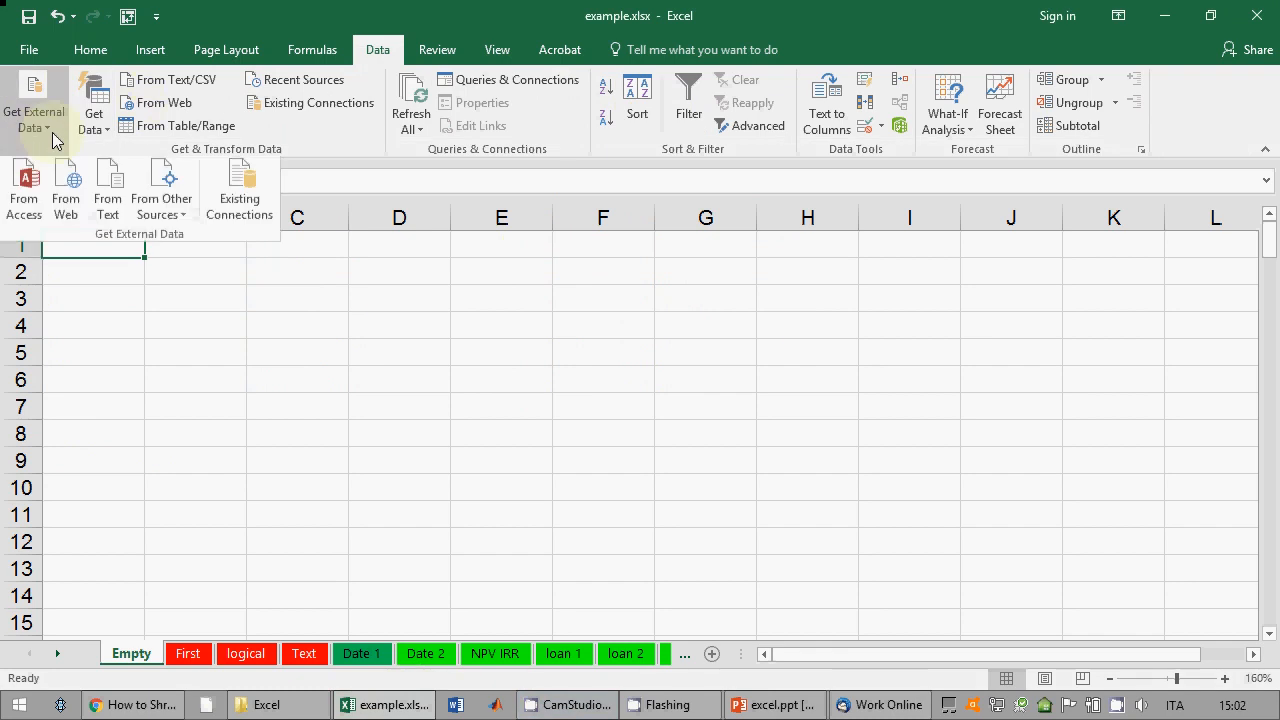
pyautogui.click(116, 214)
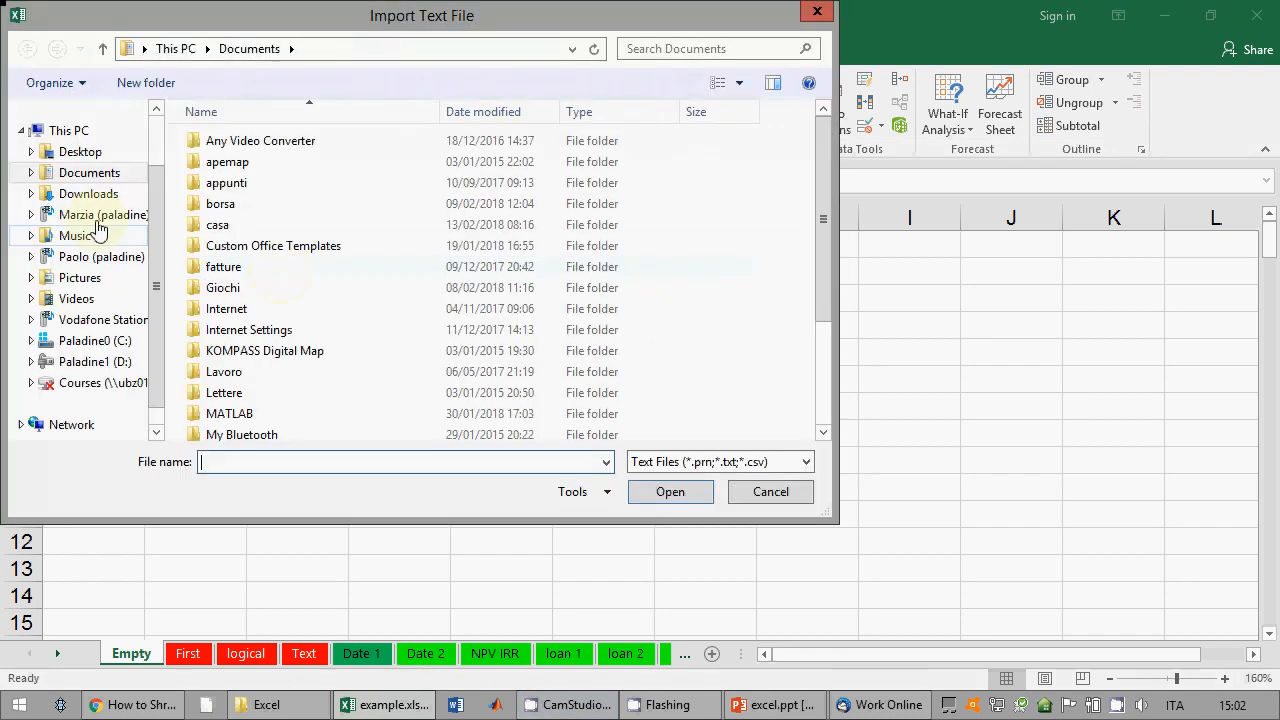
pyautogui.click(60, 151)
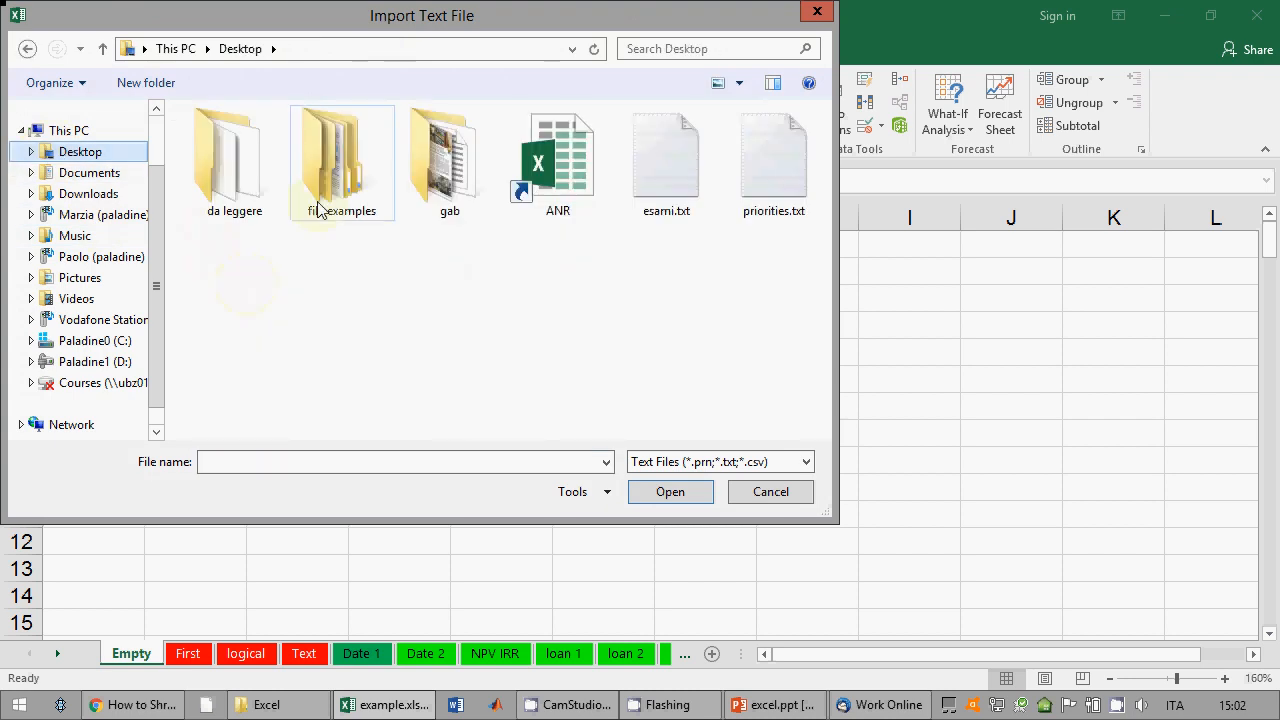
pyautogui.doubleClick(340, 170)
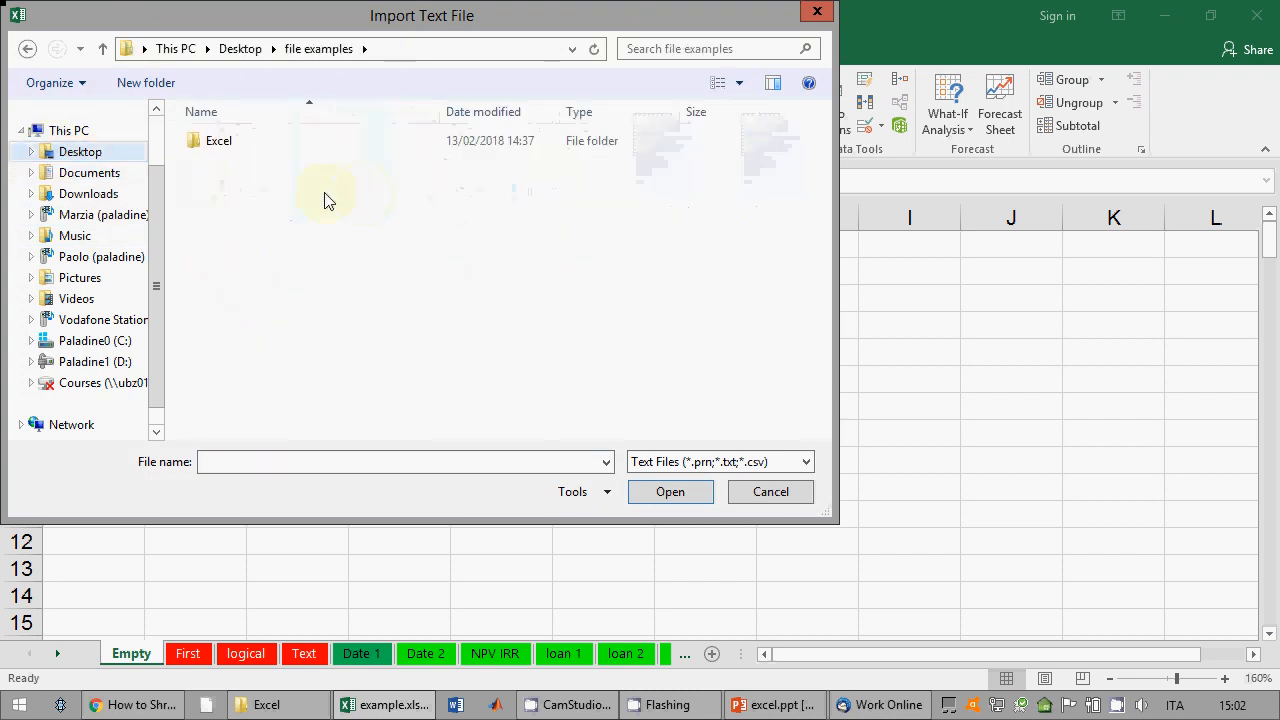
pyautogui.doubleClick(225, 143)
pyautogui.click(256, 161)
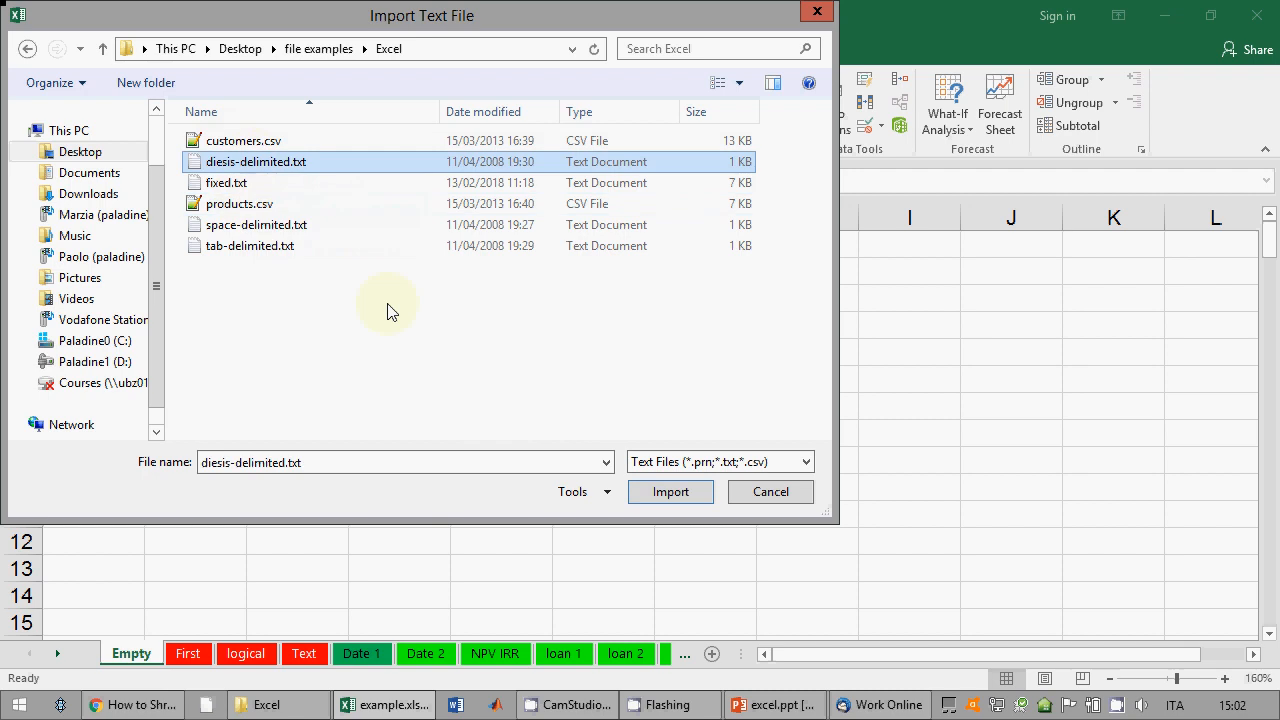
pyautogui.click(670, 491)
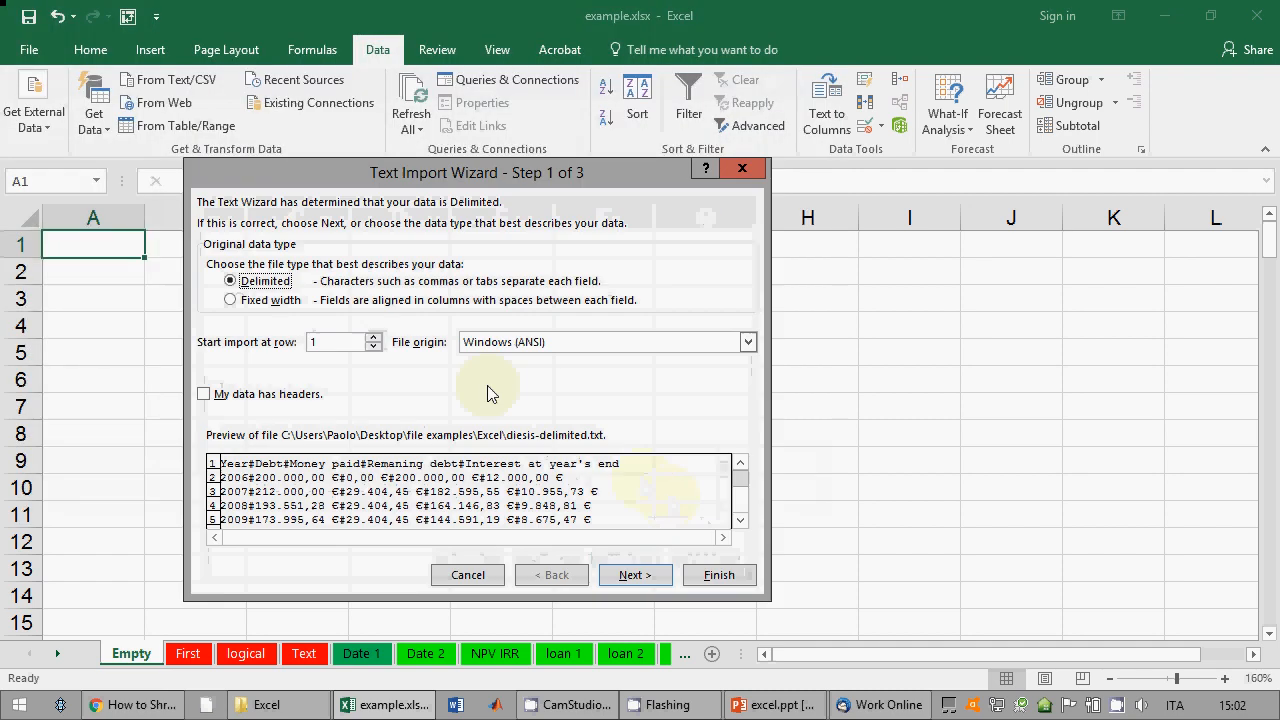
# Step: Mark the first row as headers and split columns on the Other delimiter # instead of Tab
pyautogui.click(277, 399)
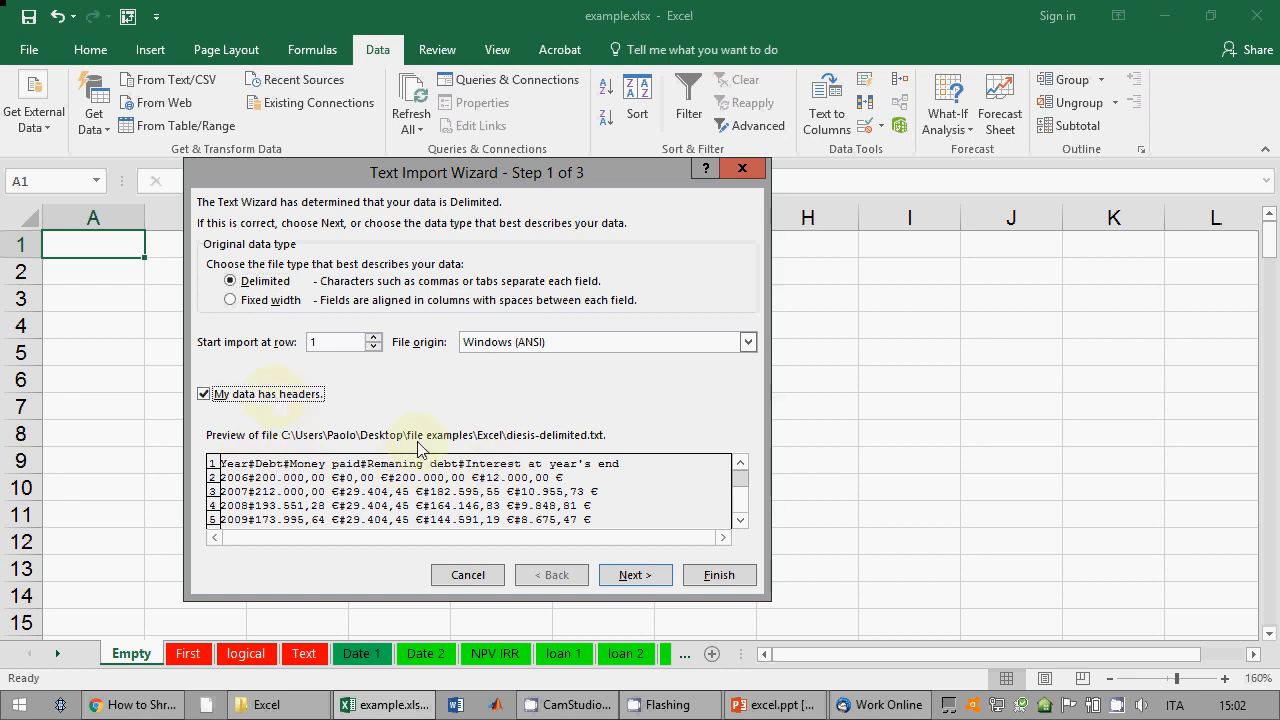
pyautogui.click(622, 571)
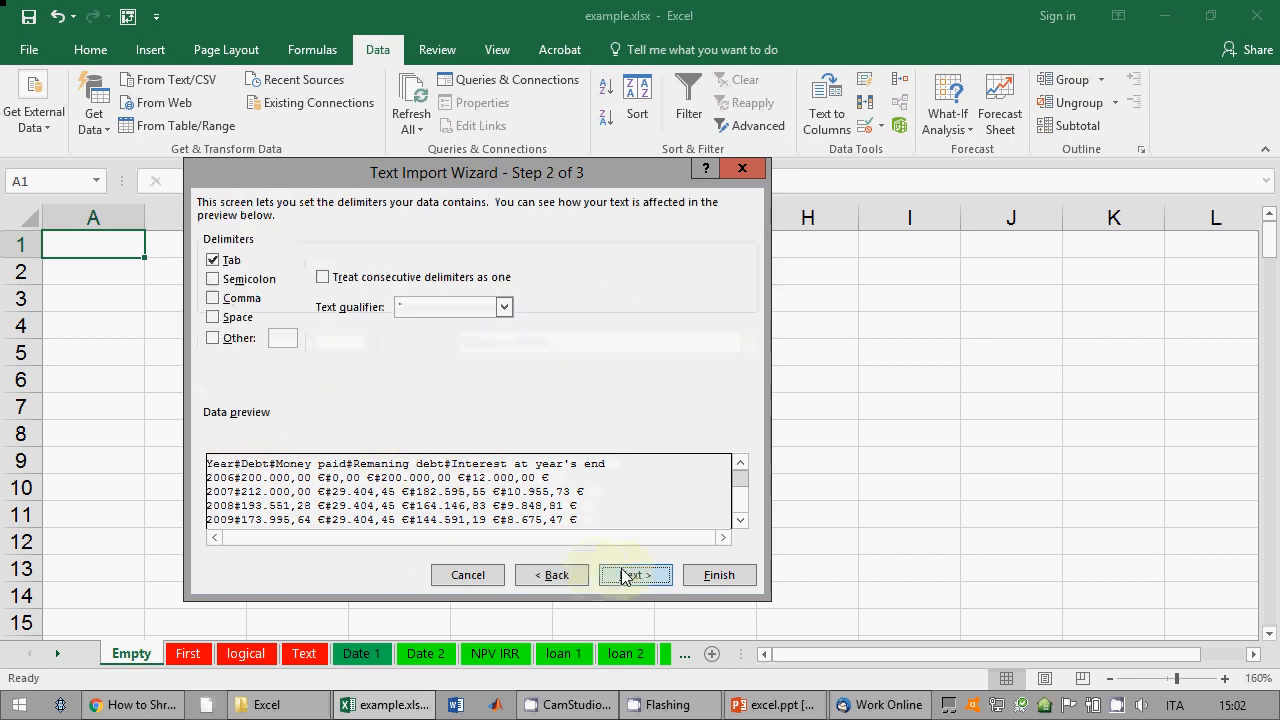
pyautogui.click(213, 263)
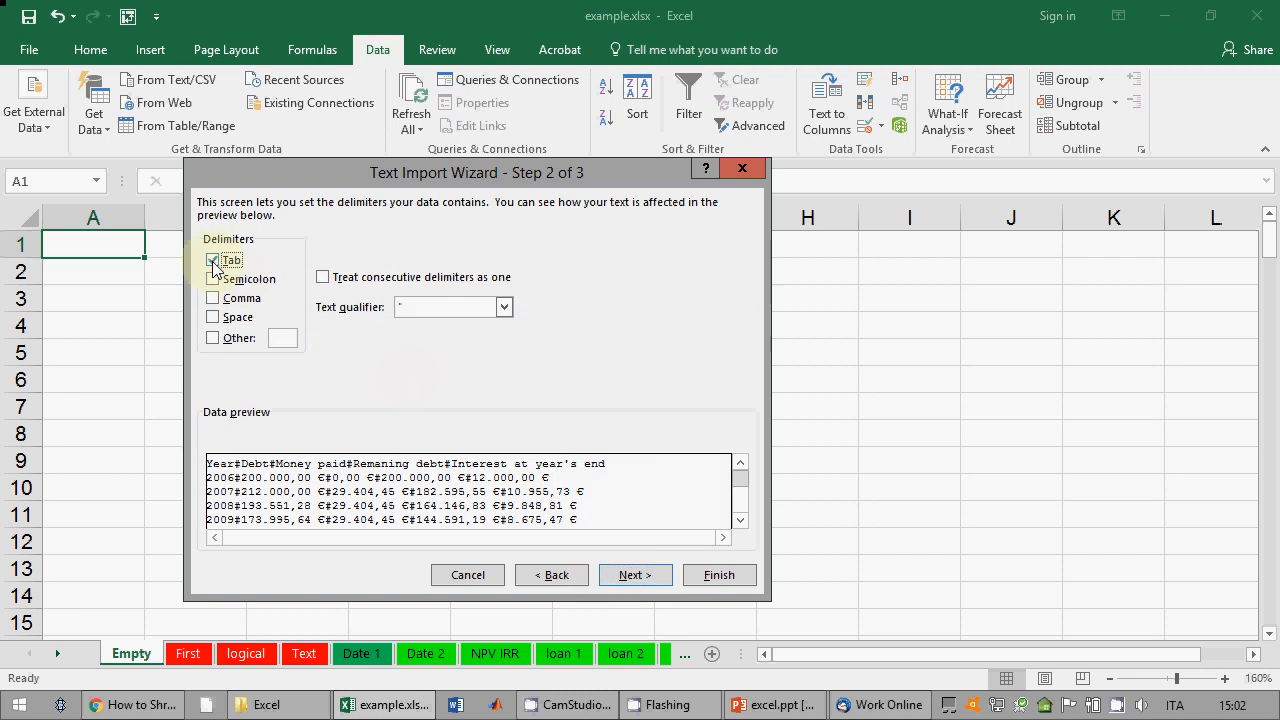
pyautogui.click(212, 338)
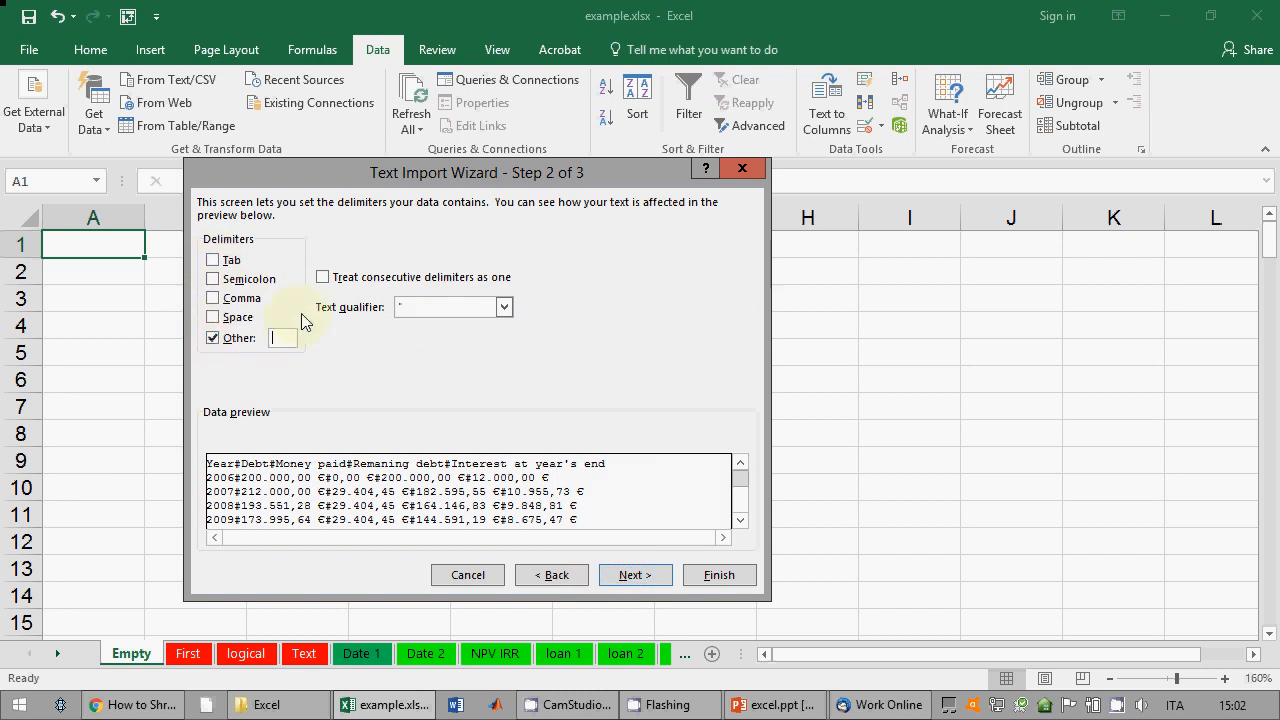
pyautogui.write('#')
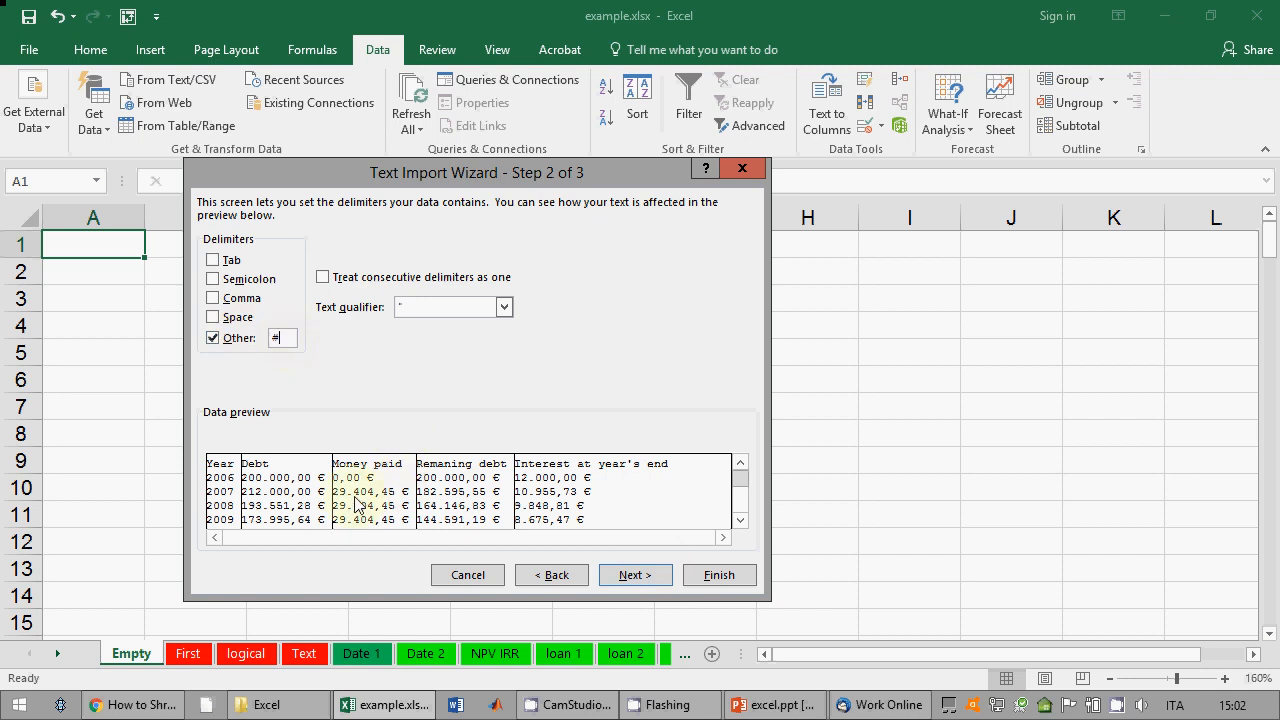
pyautogui.click(652, 576)
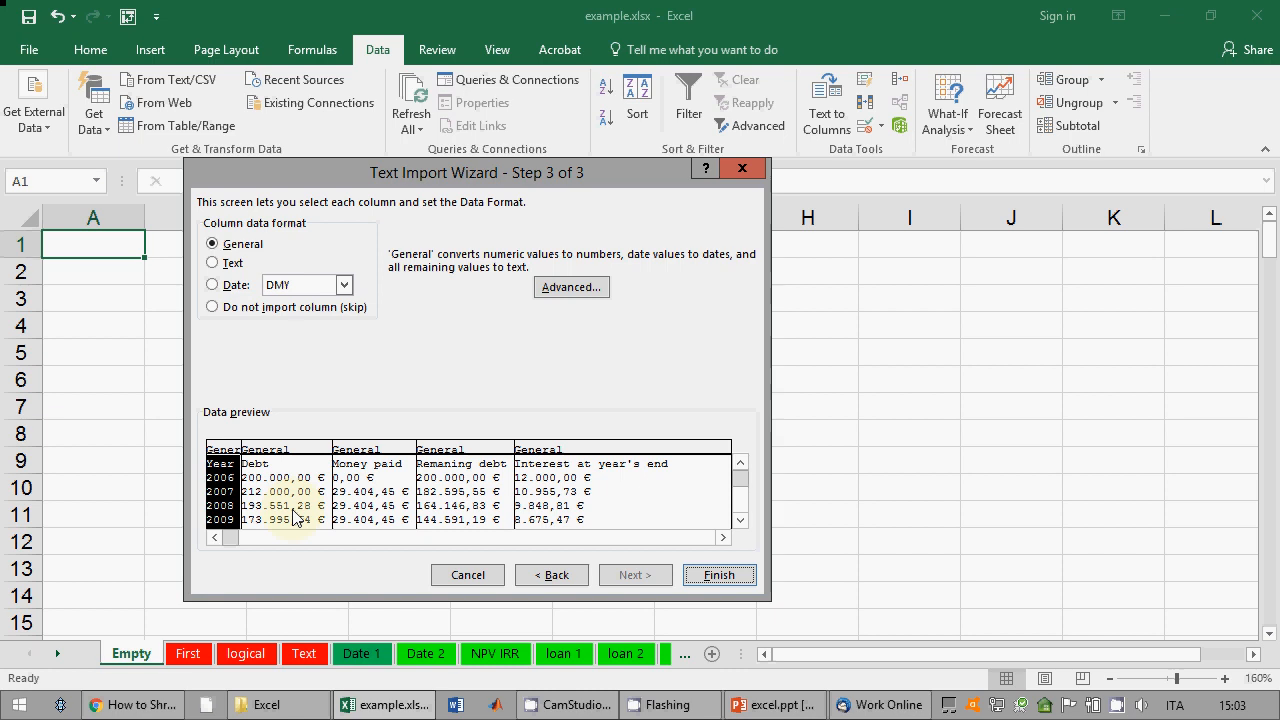
# Step: Check the decimal and thousands separator settings, then finish and place the data on a new worksheet
pyautogui.click(567, 288)
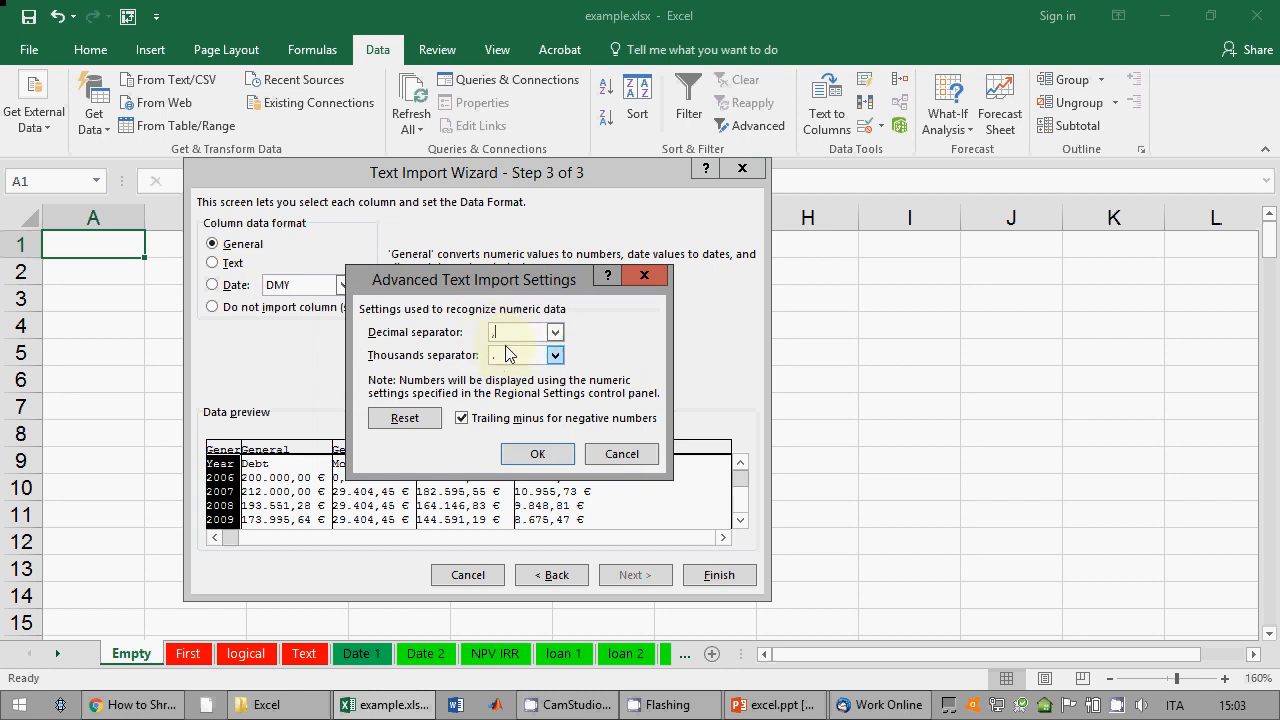
pyautogui.click(621, 453)
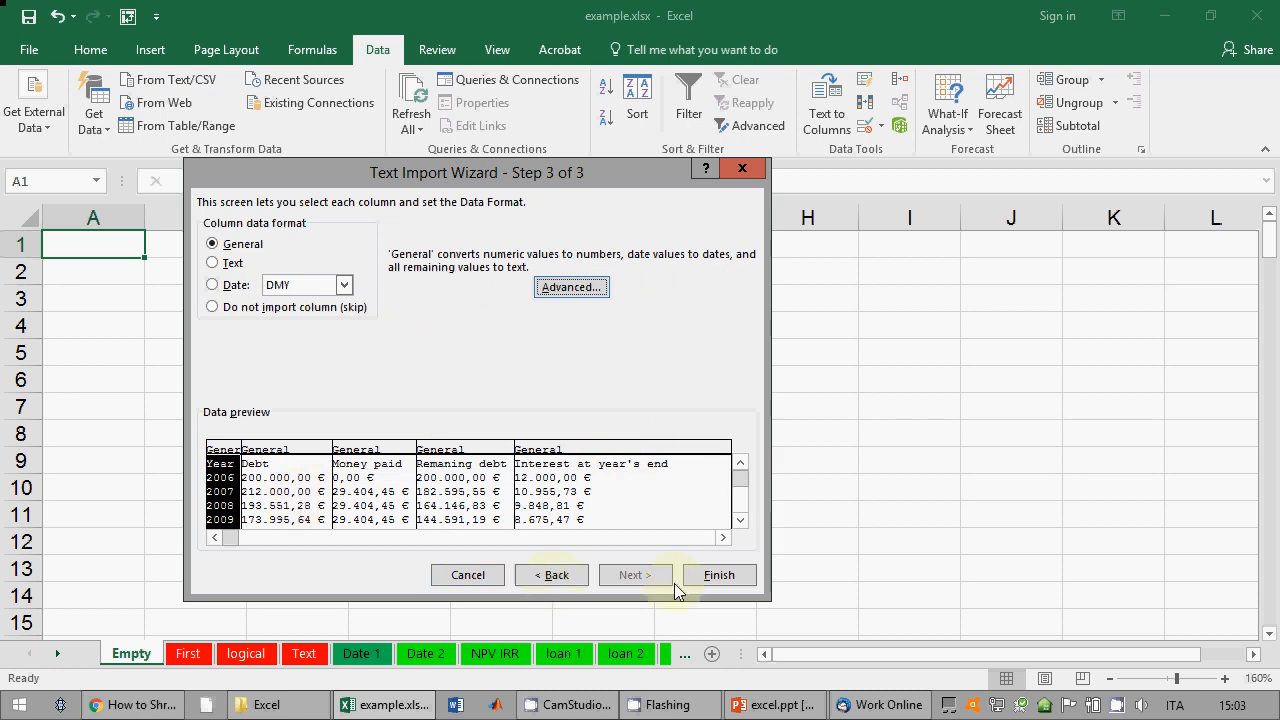
pyautogui.click(705, 580)
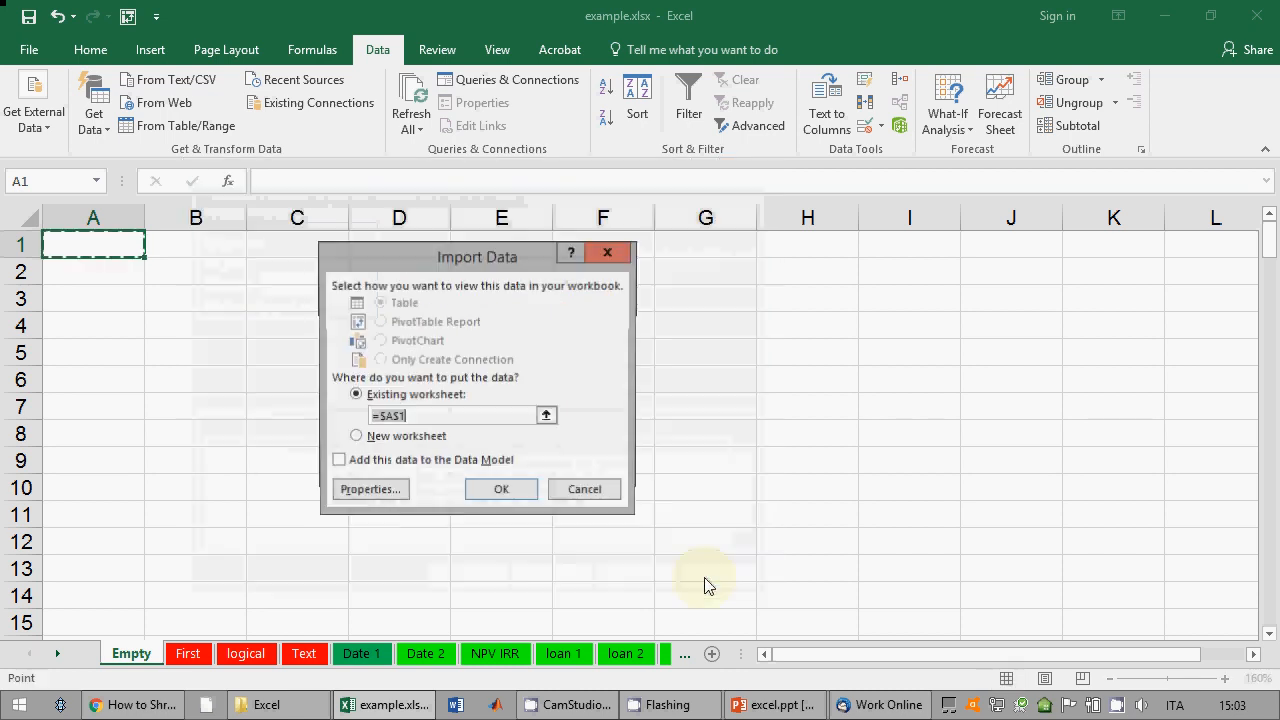
pyautogui.click(420, 437)
pyautogui.click(501, 491)
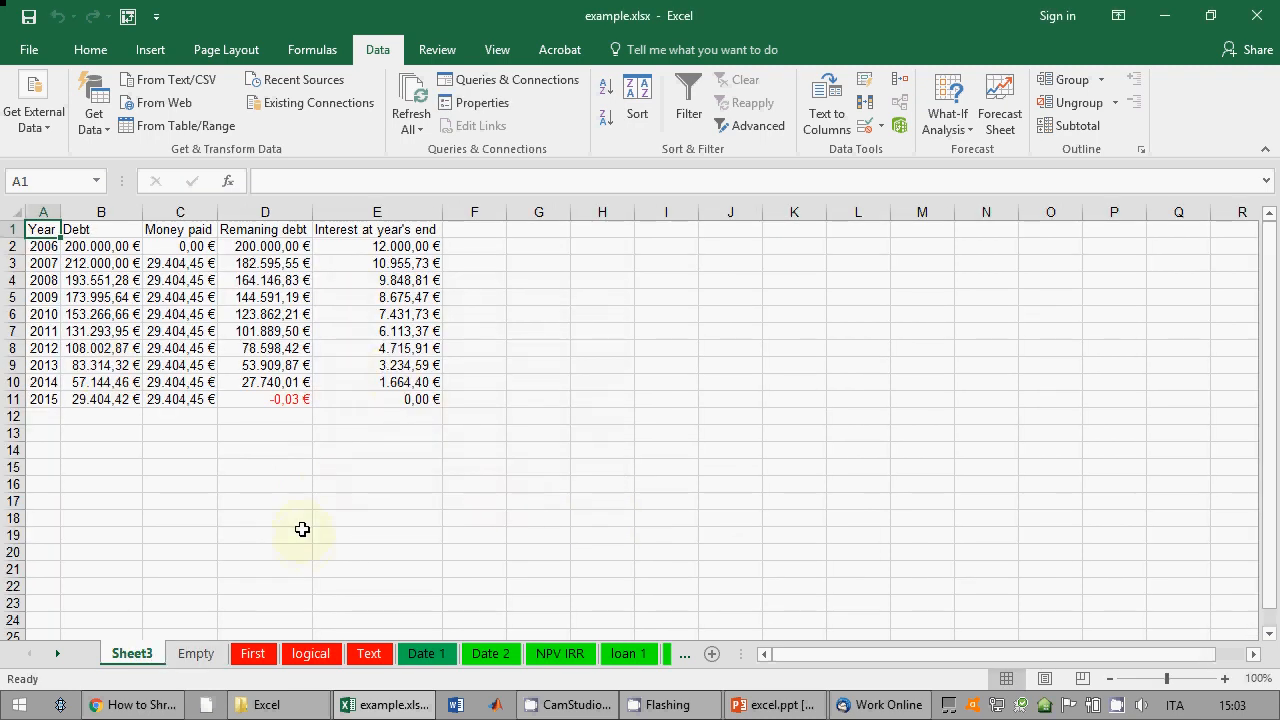
pyautogui.click(48, 130)
# Step: Dismiss the external data sources list and switch to the Empty sheet
pyautogui.click(437, 393)
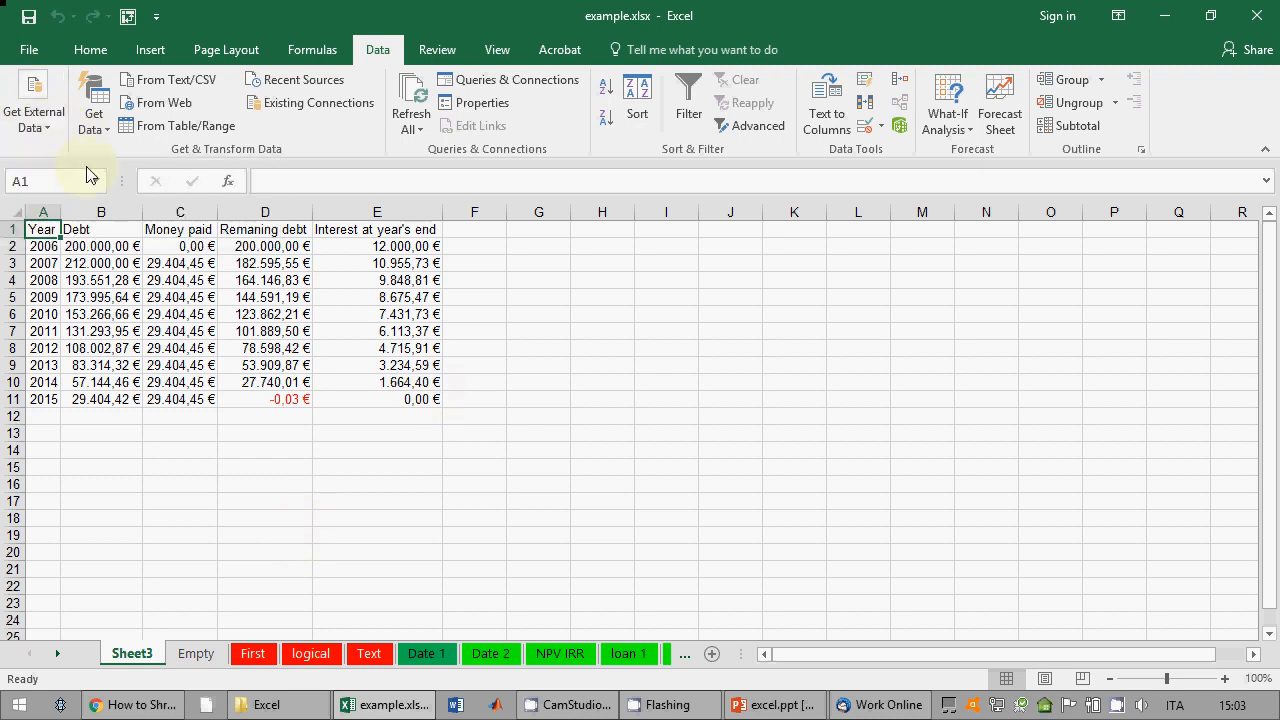
pyautogui.click(50, 132)
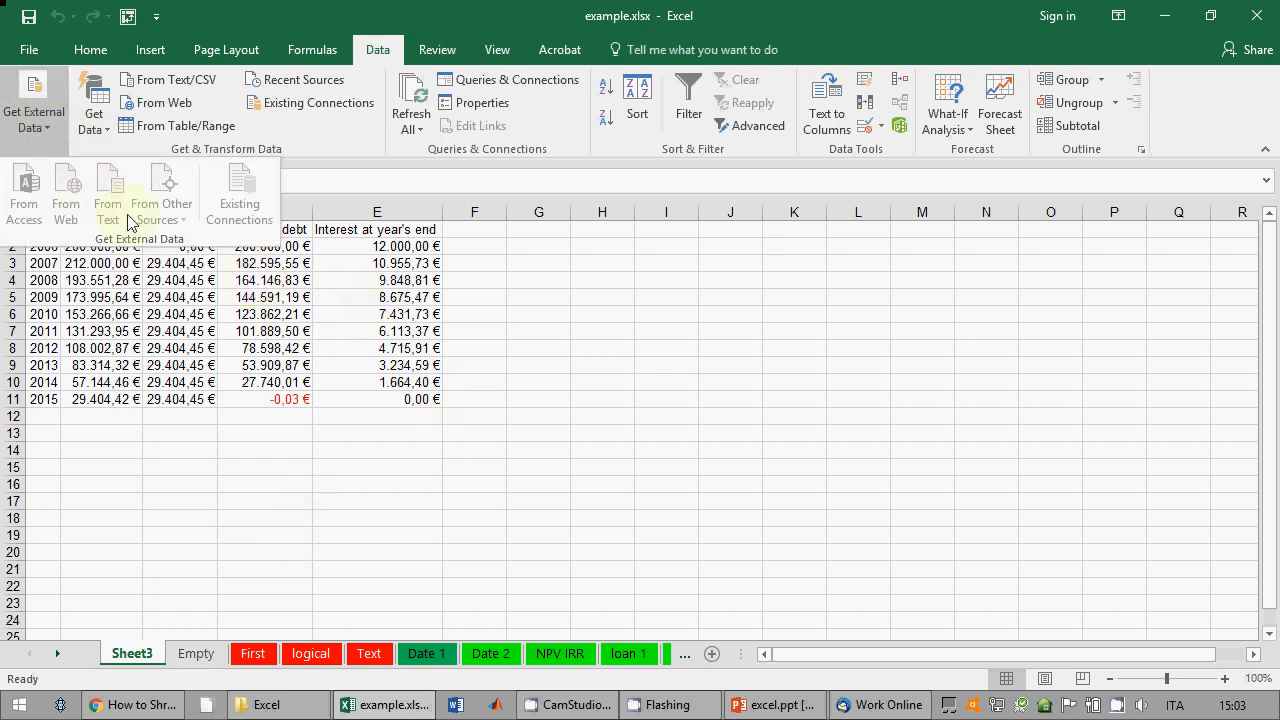
pyautogui.click(243, 289)
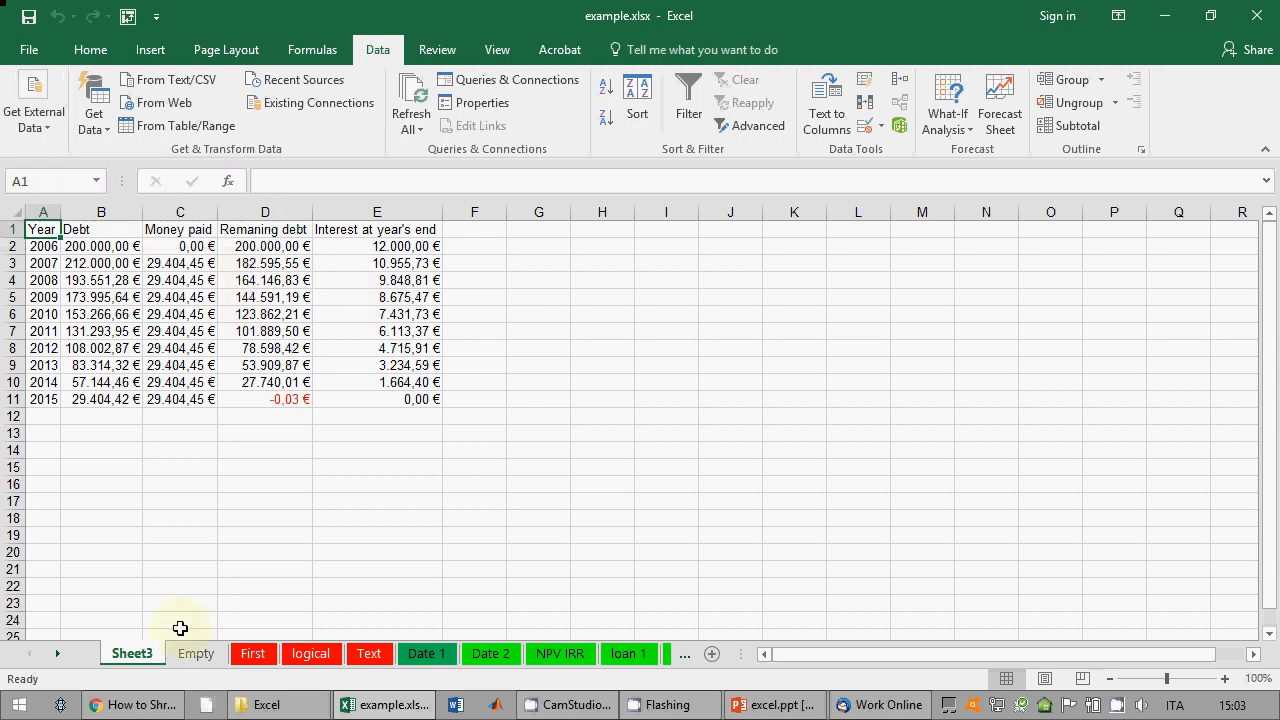
pyautogui.click(196, 655)
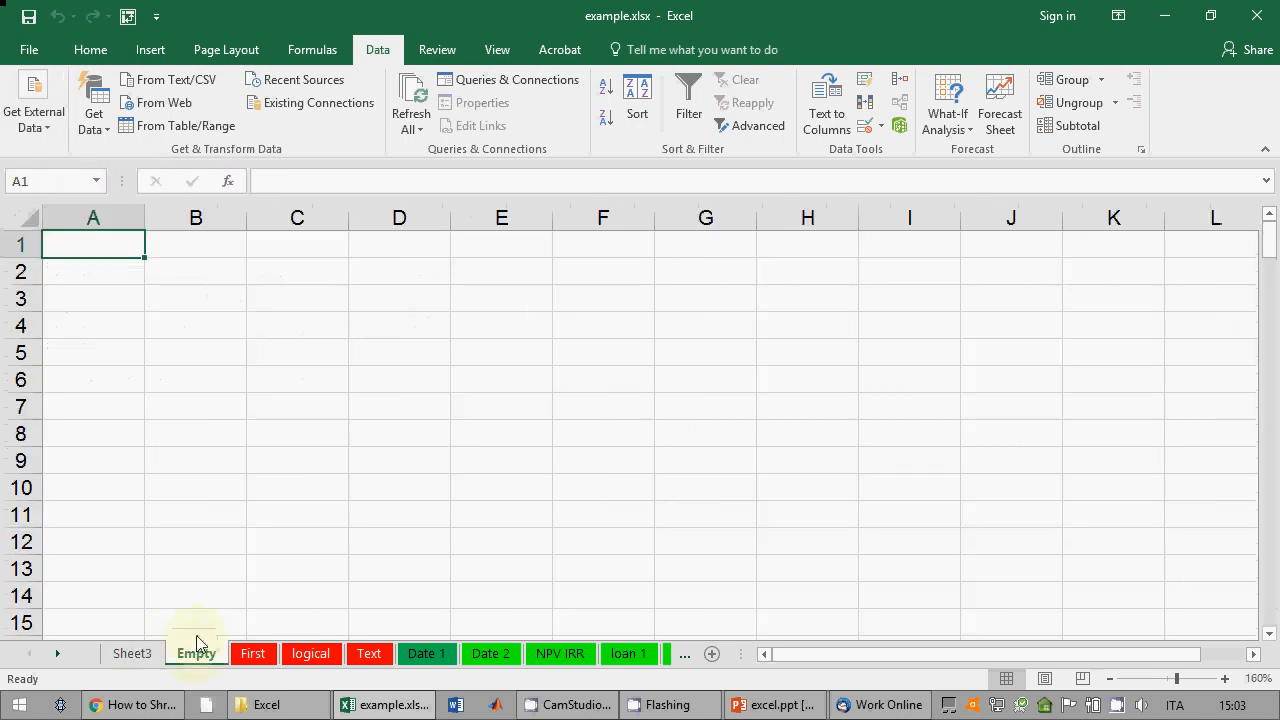
# Step: Import diesis-delimited.txt through Get Data > From Text/CSV
pyautogui.click(100, 130)
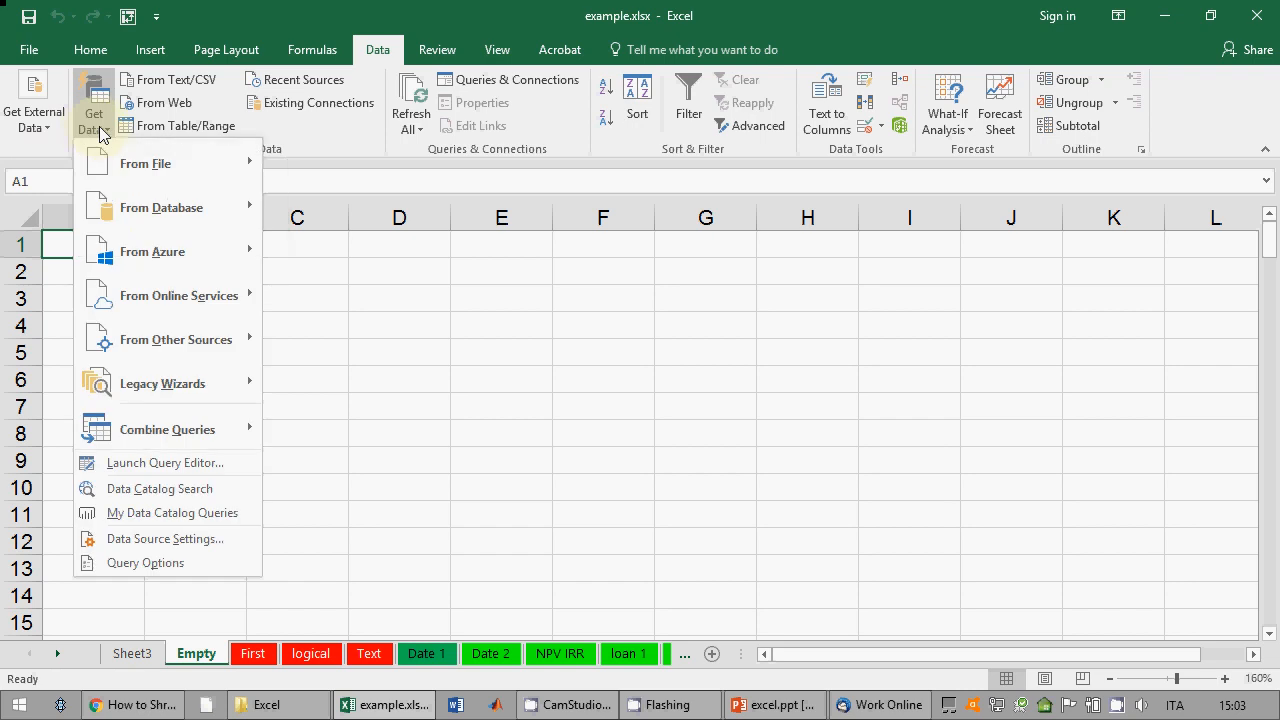
pyautogui.moveTo(255, 163)
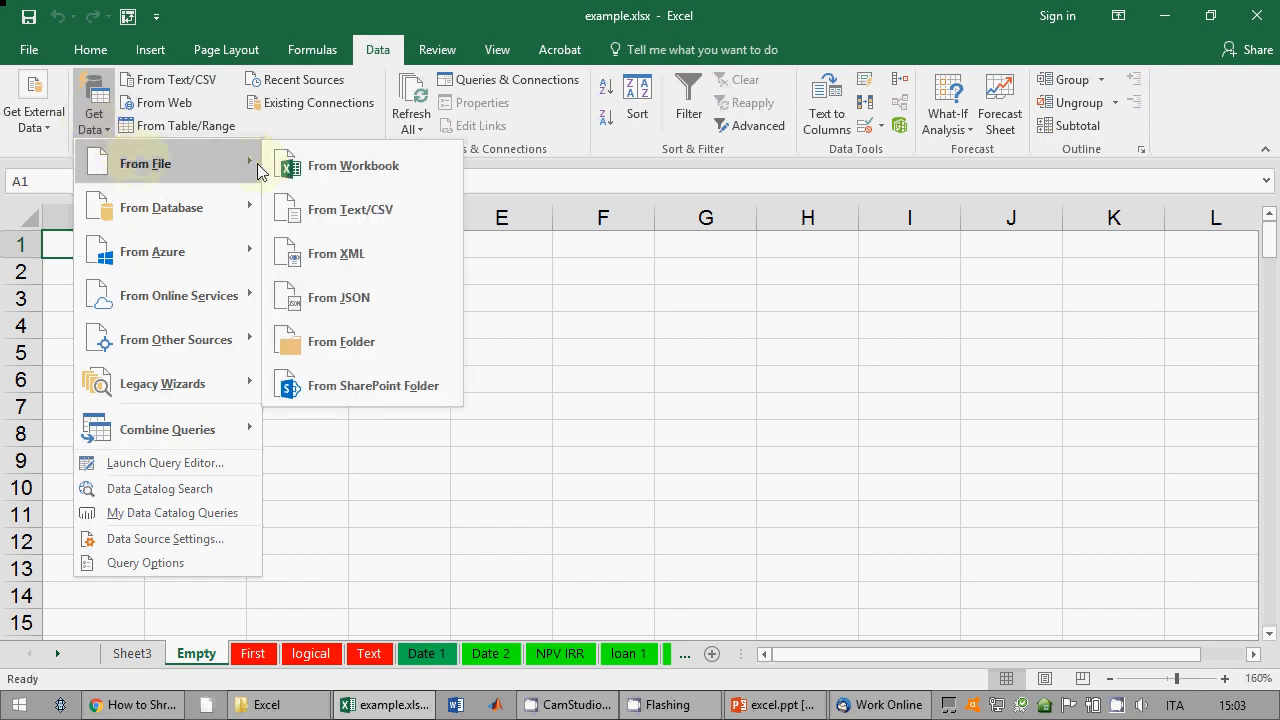
pyautogui.click(330, 212)
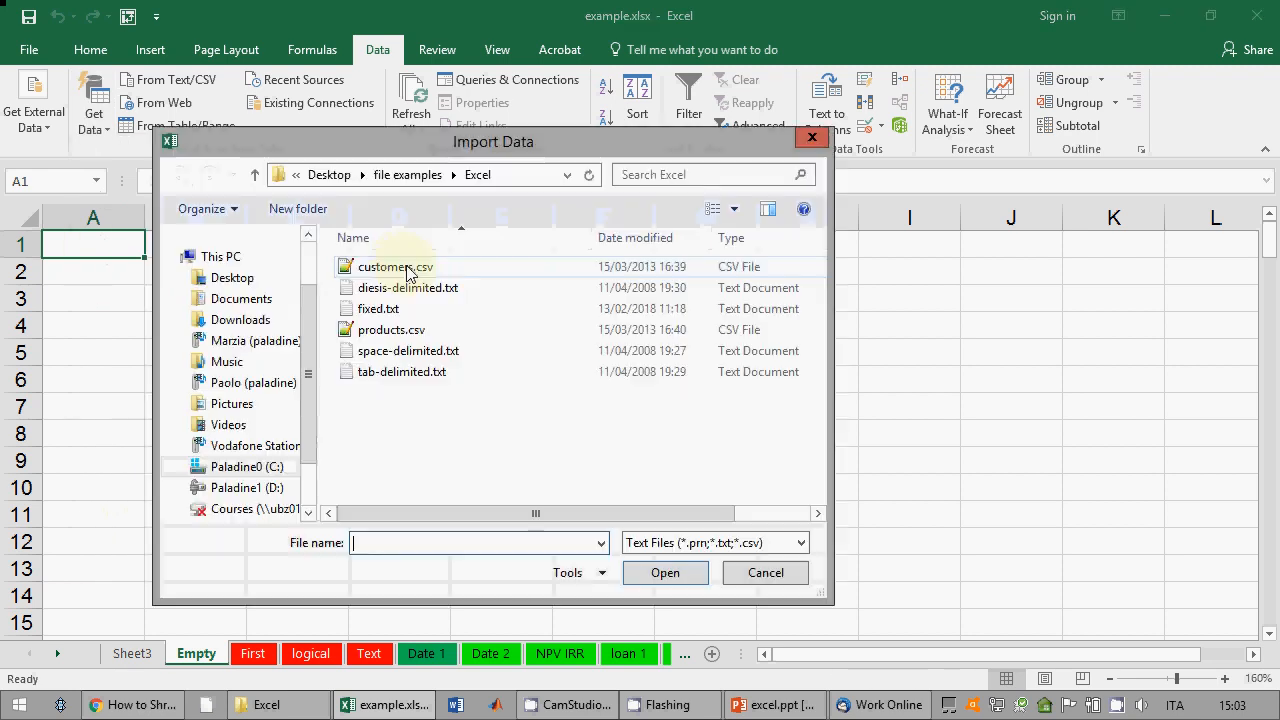
pyautogui.click(405, 288)
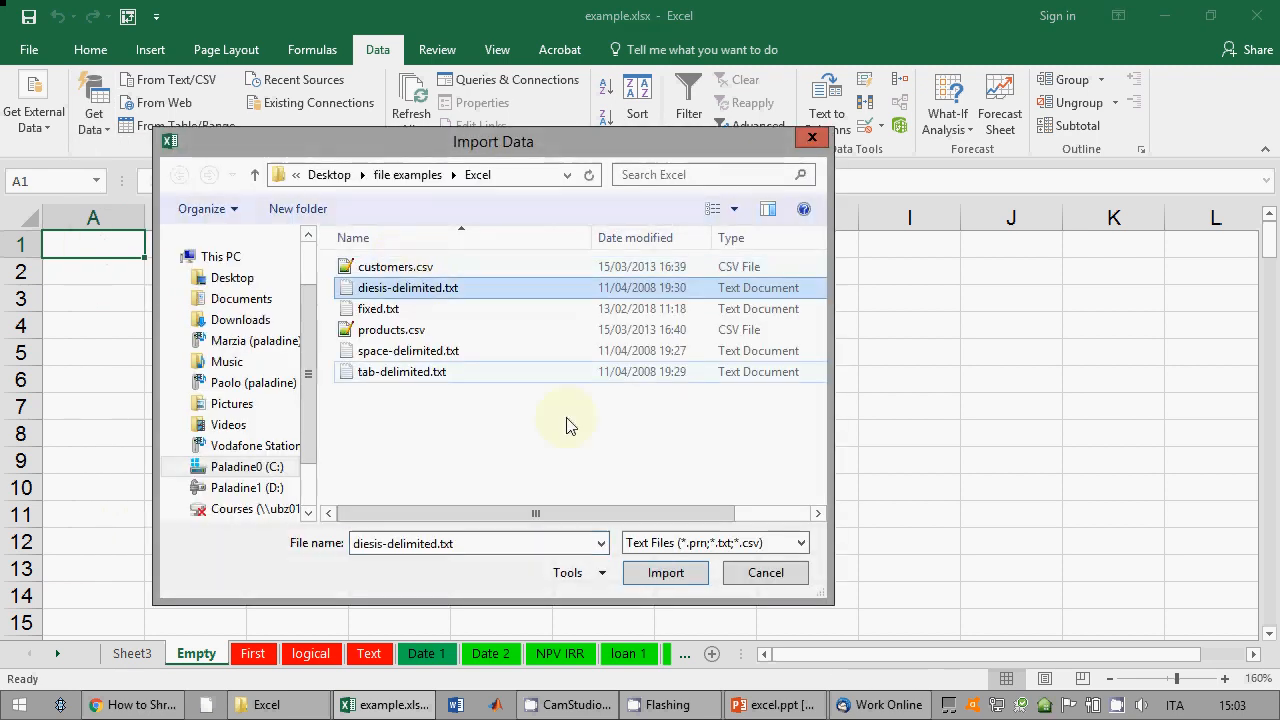
pyautogui.click(664, 572)
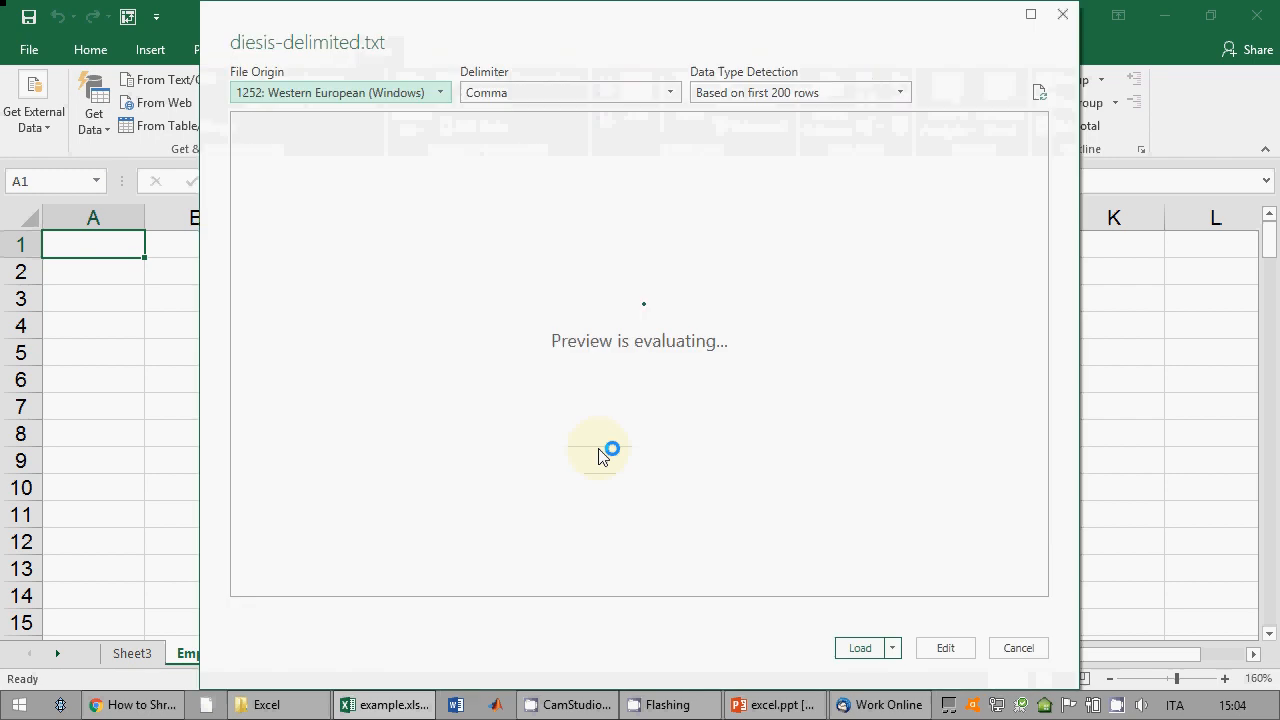
# Step: Set the preview's delimiter to Custom with #, then load the split table
pyautogui.moveTo(482, 29); pyautogui.dragTo(474, 75)
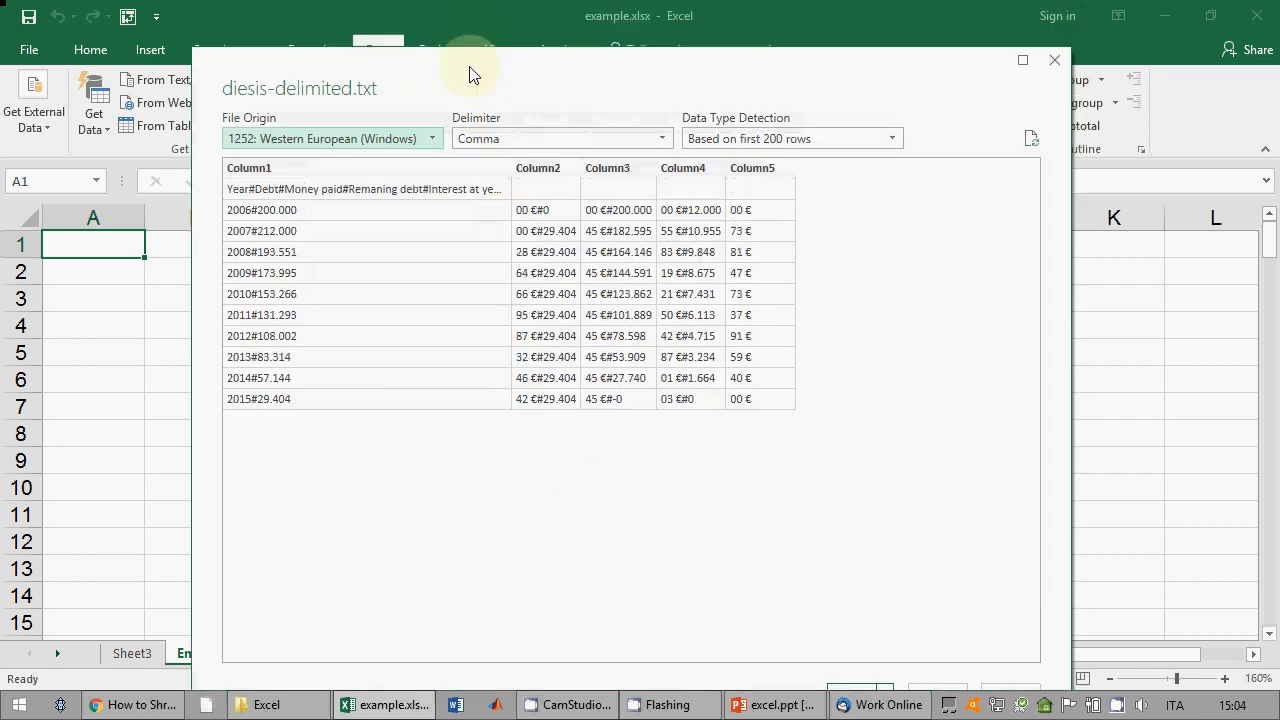
pyautogui.click(569, 140)
pyautogui.click(549, 280)
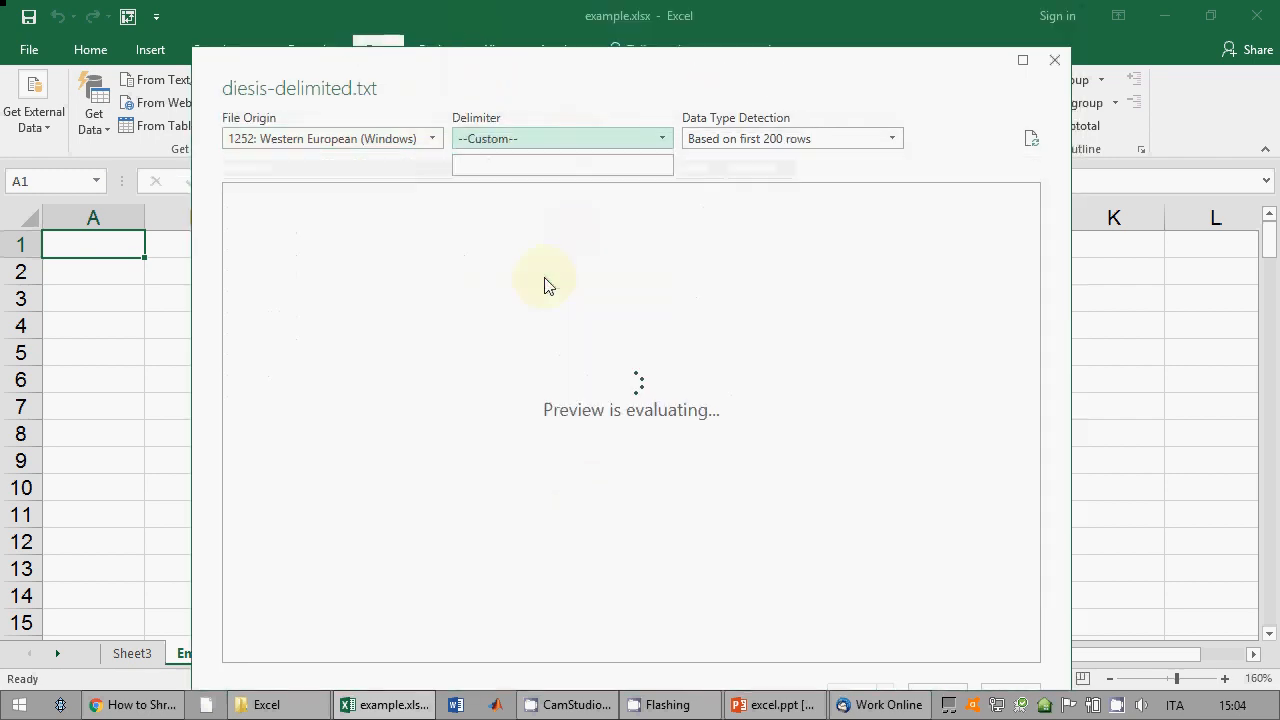
pyautogui.click(506, 166)
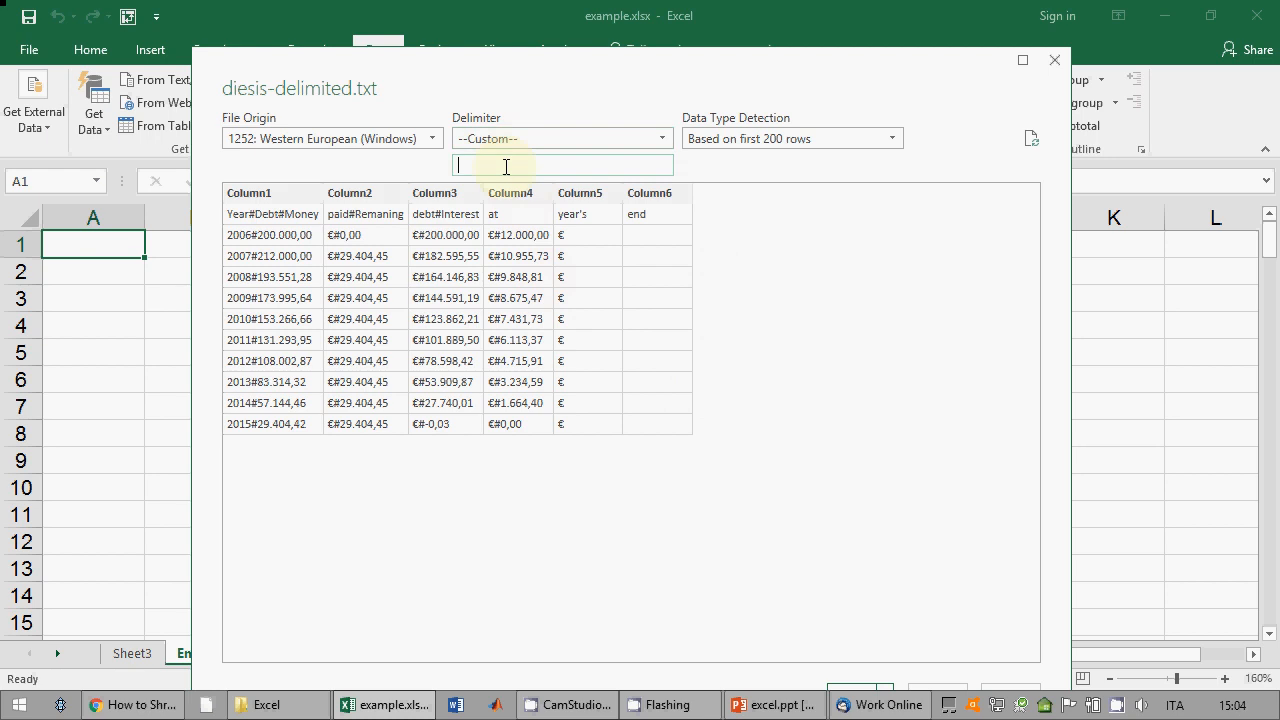
pyautogui.write('#')
pyautogui.click(1036, 143)
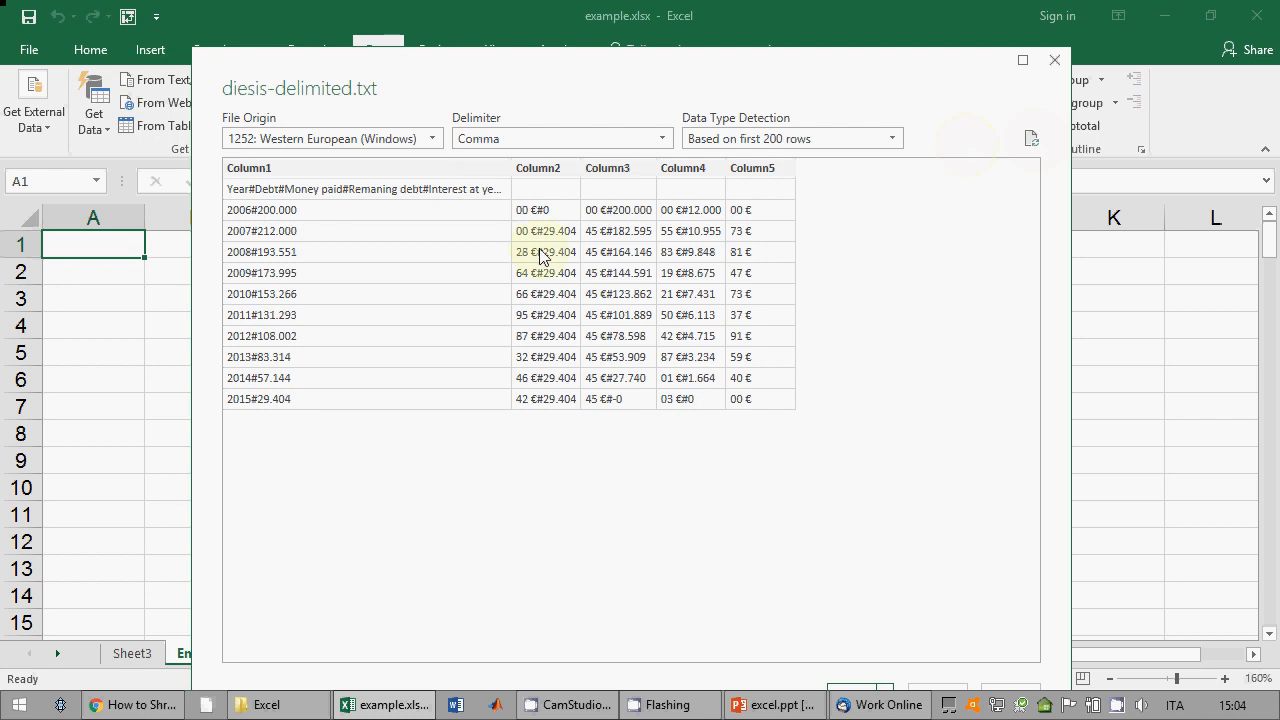
pyautogui.click(612, 138)
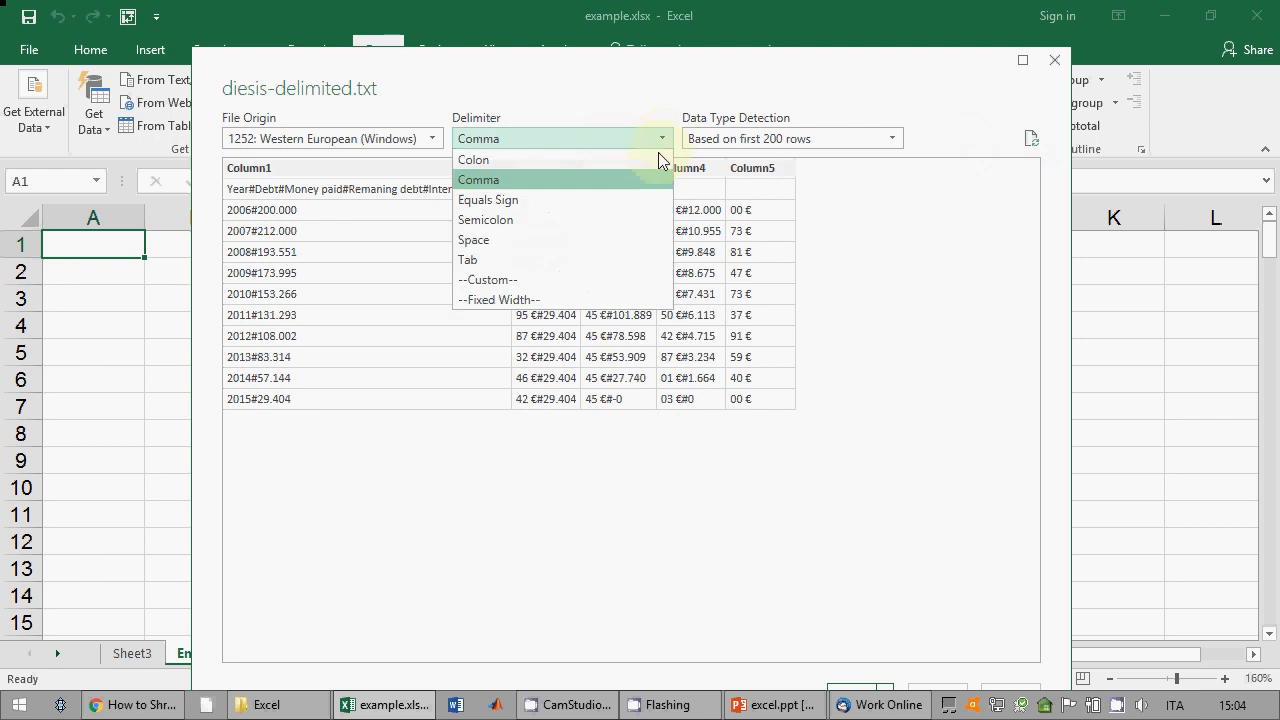
pyautogui.click(530, 281)
pyautogui.write('#')
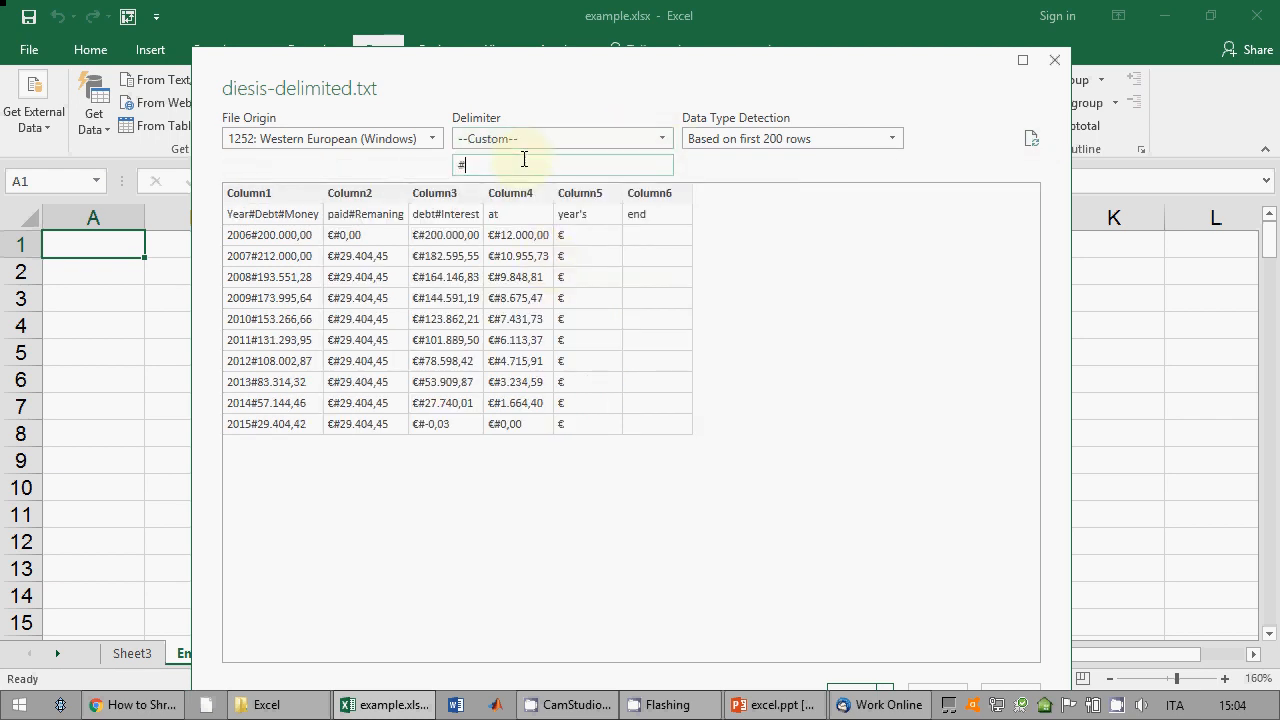
pyautogui.click(545, 142)
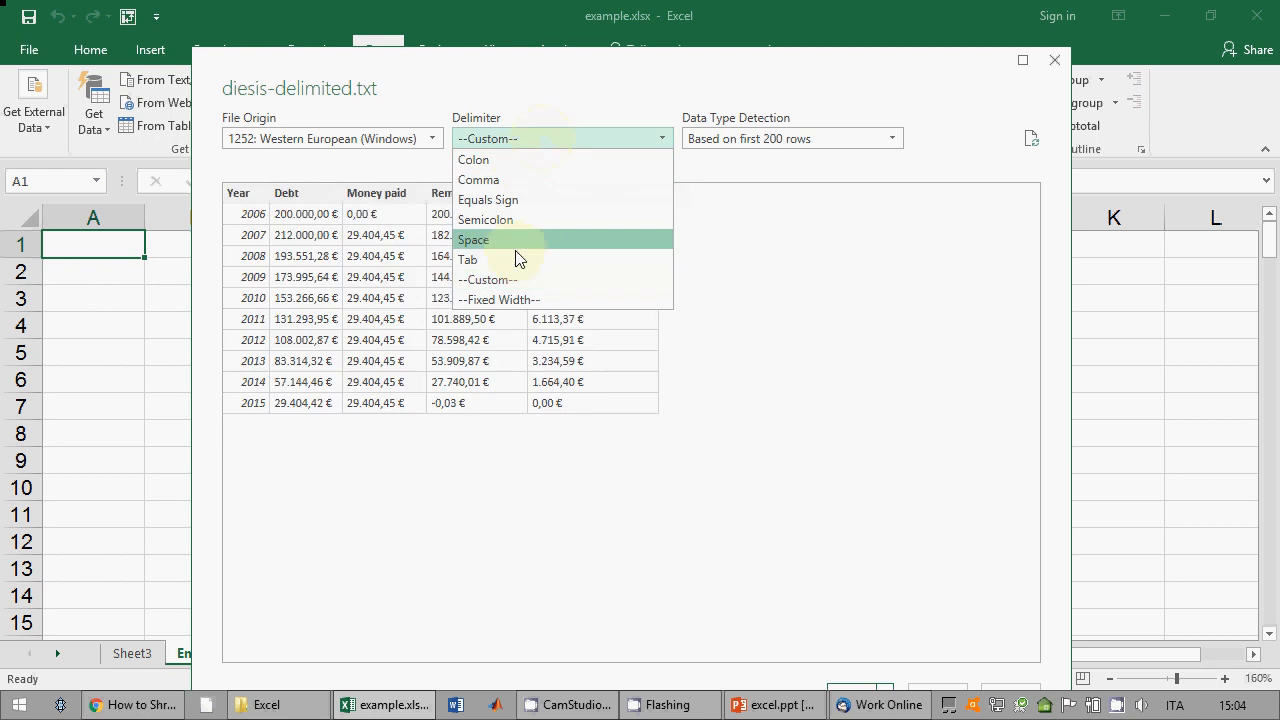
pyautogui.click(458, 279)
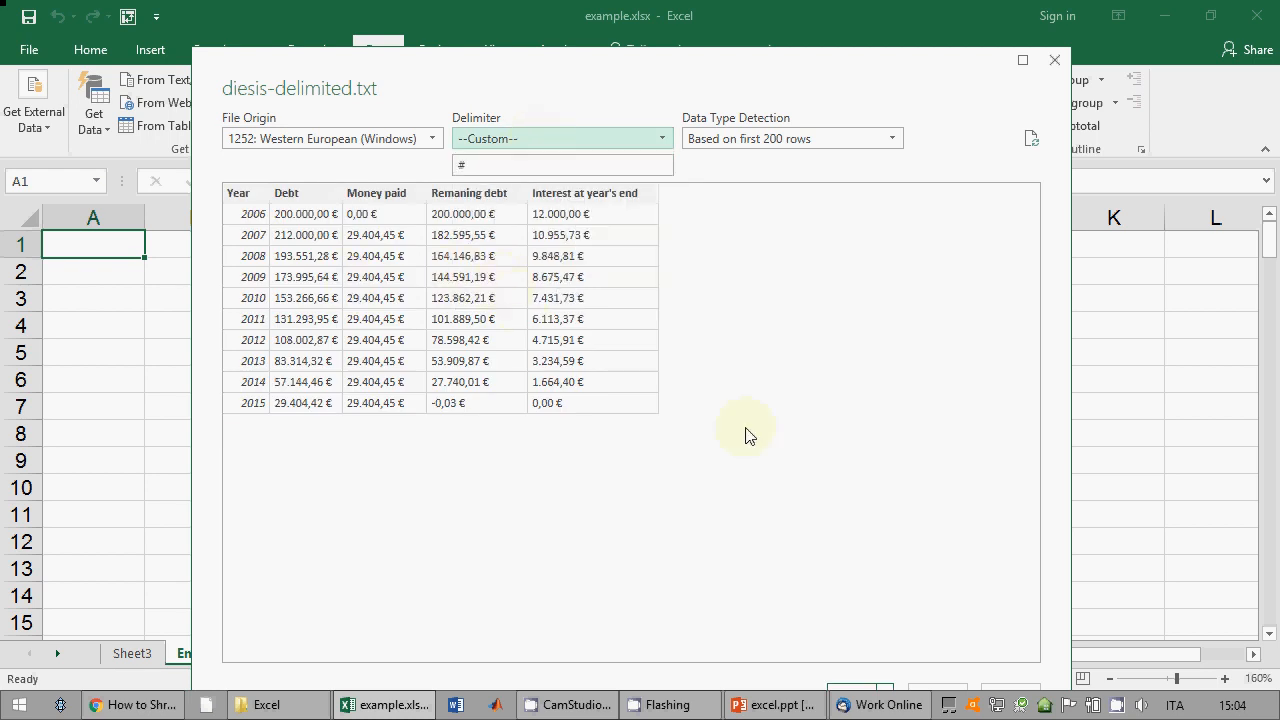
pyautogui.click(868, 695)
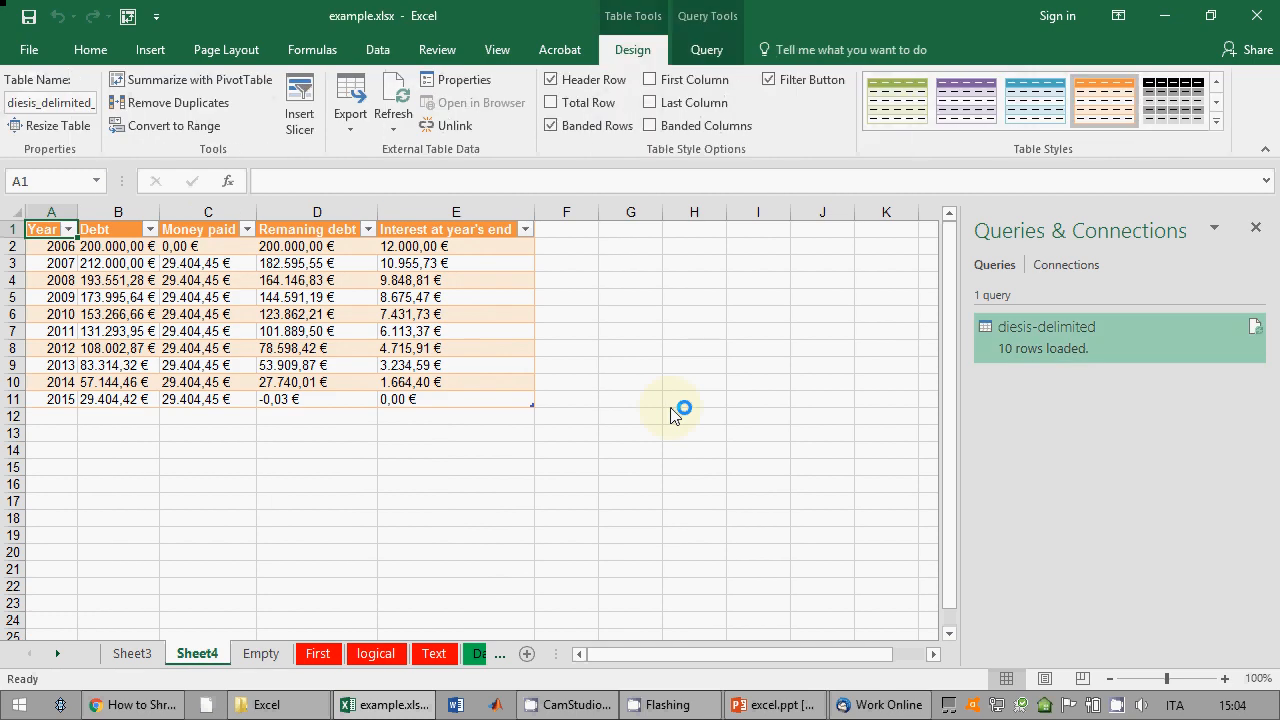
# Step: Clear the imported table's style and turn off its header filter buttons
pyautogui.click(425, 314)
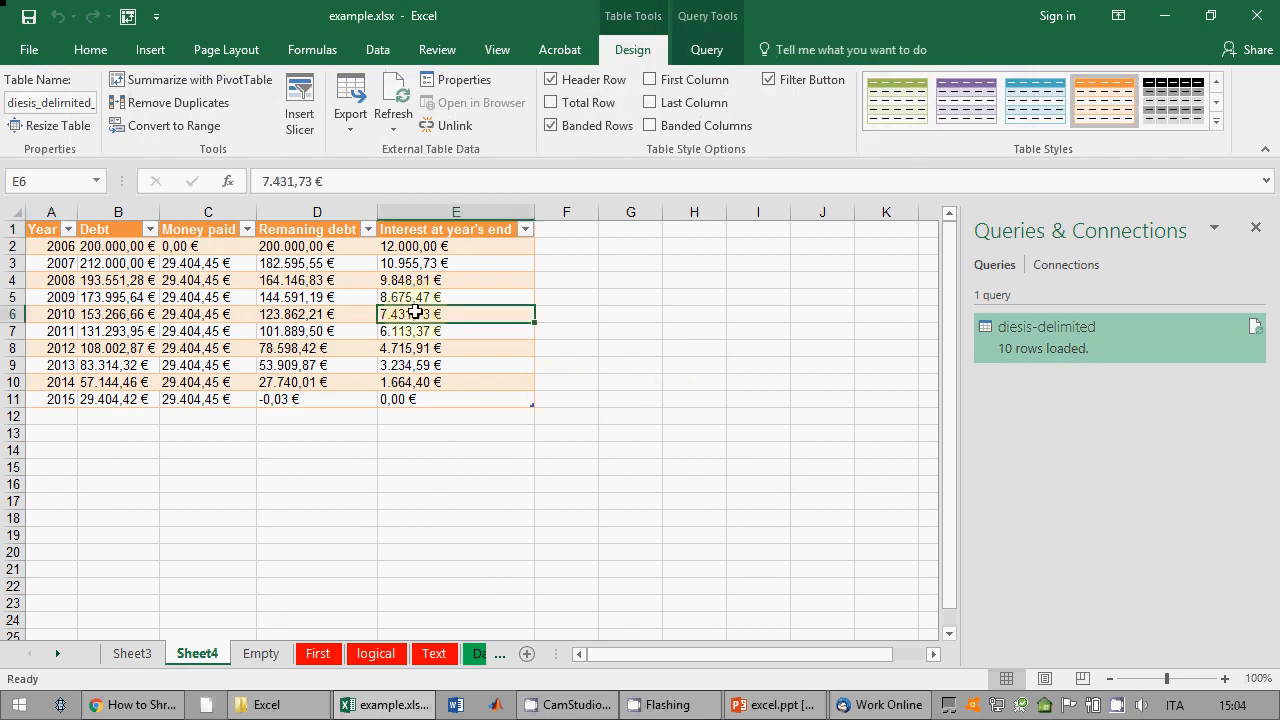
pyautogui.click(1217, 121)
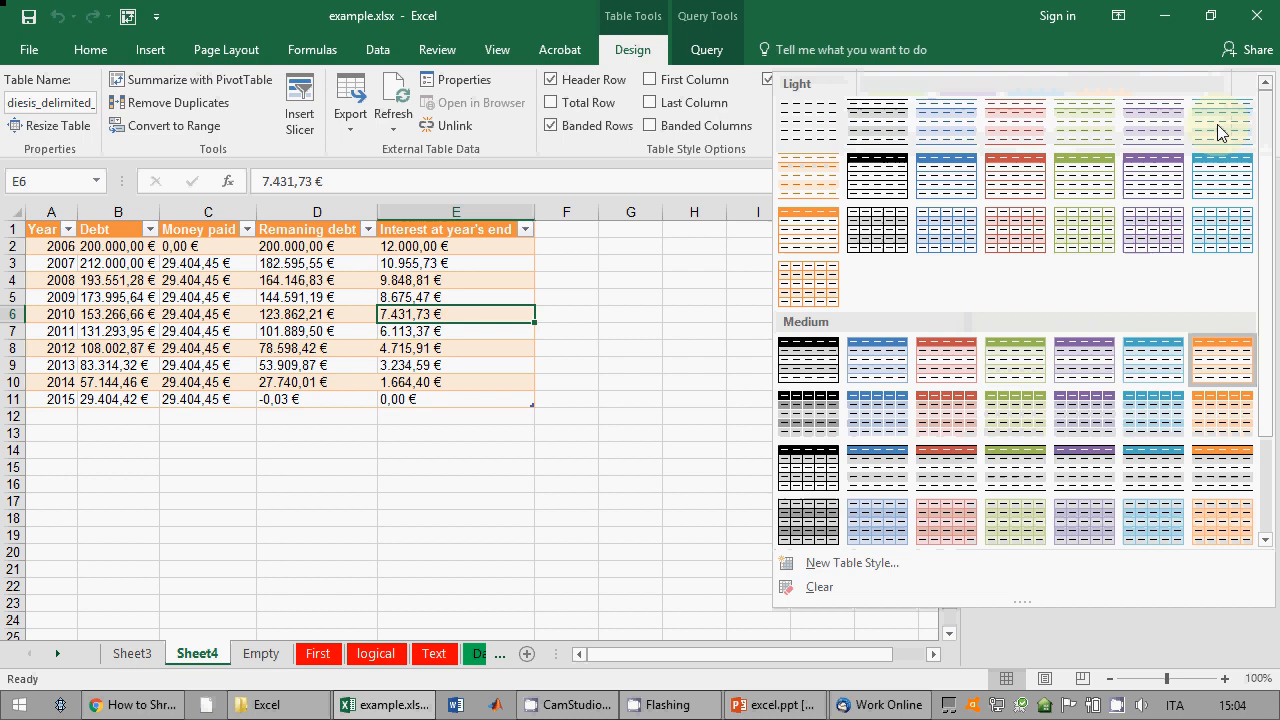
pyautogui.click(812, 590)
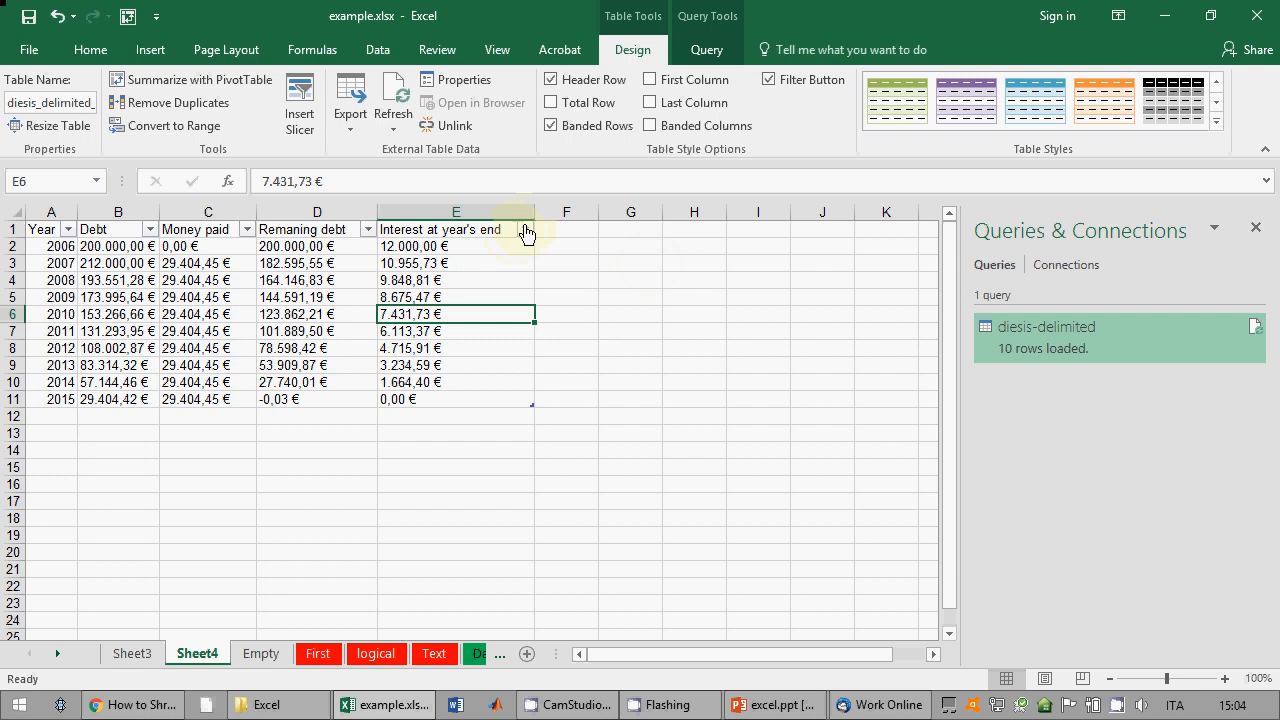
pyautogui.click(377, 50)
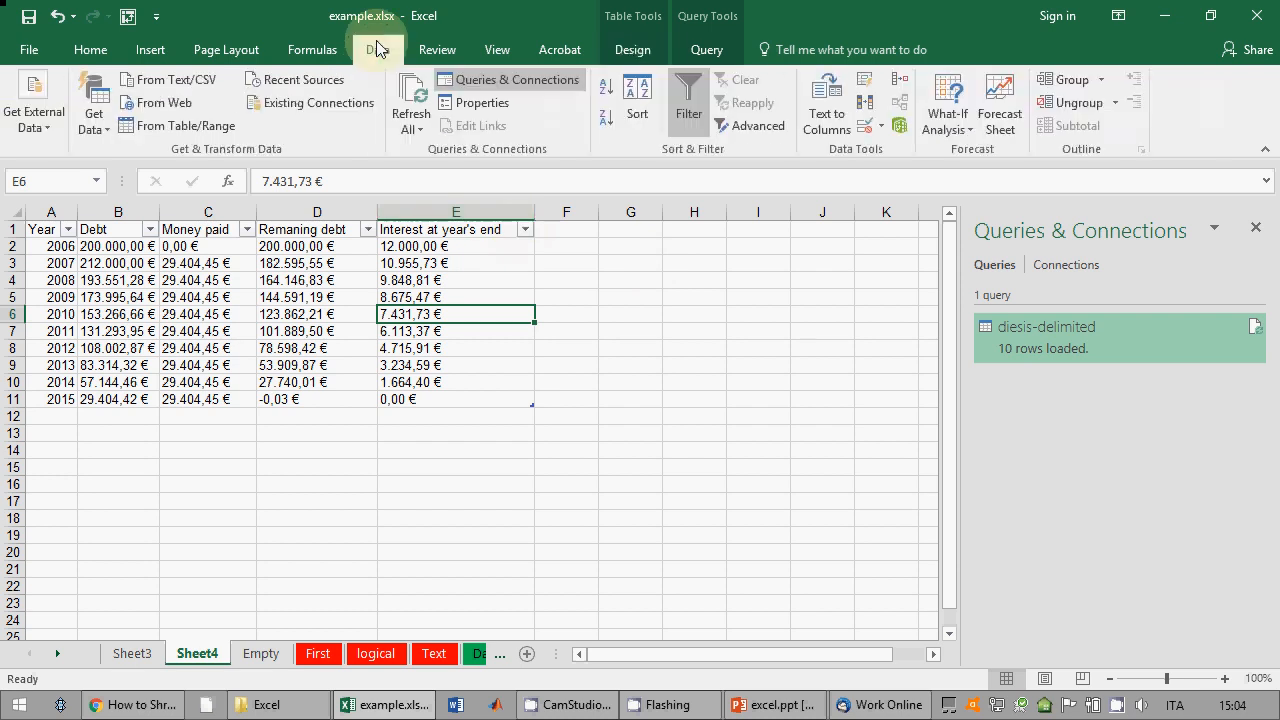
pyautogui.click(705, 118)
pyautogui.click(586, 314)
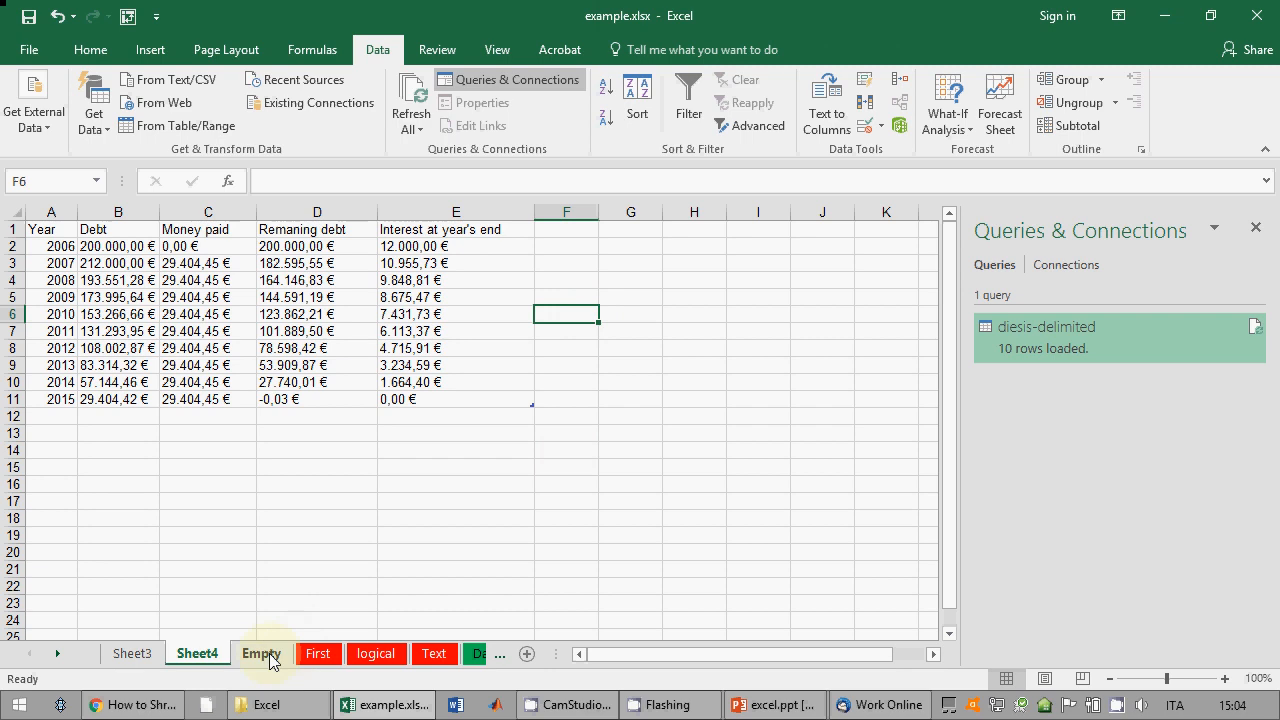
# Step: Compare Sheet4 with the earlier import on Sheet3, then go to the Empty sheet
pyautogui.click(134, 655)
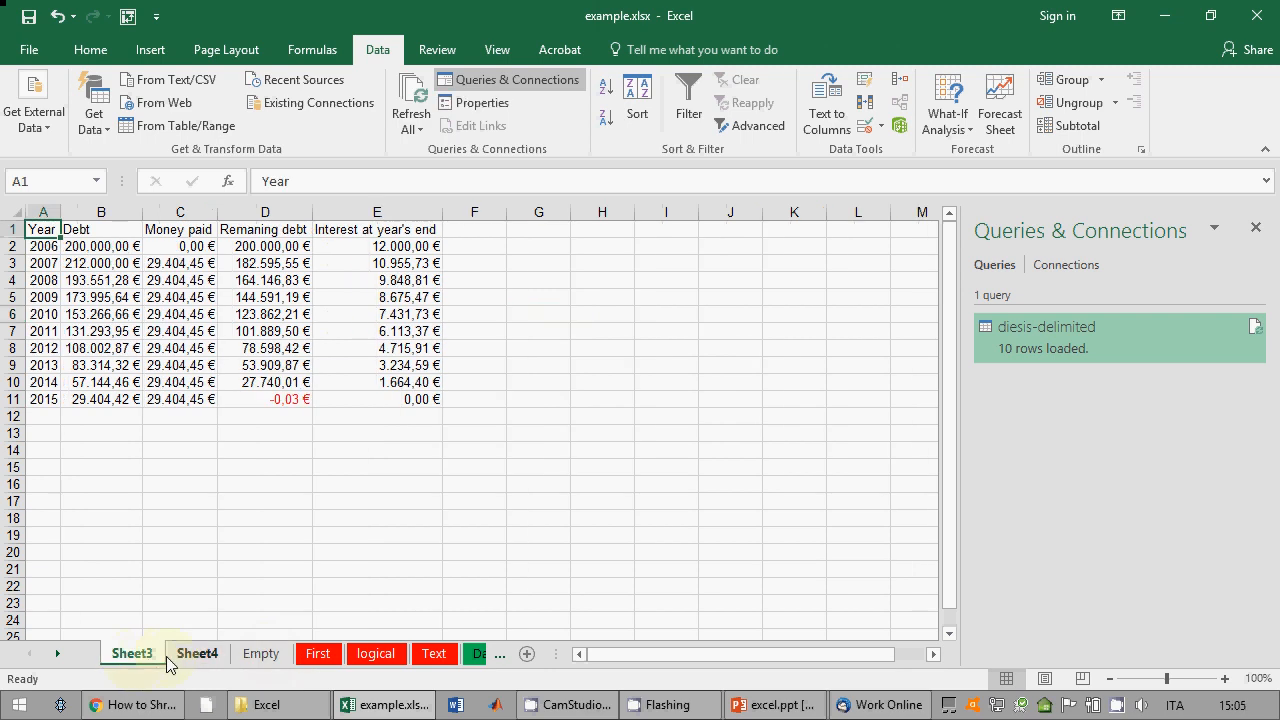
pyautogui.click(175, 656)
pyautogui.click(134, 654)
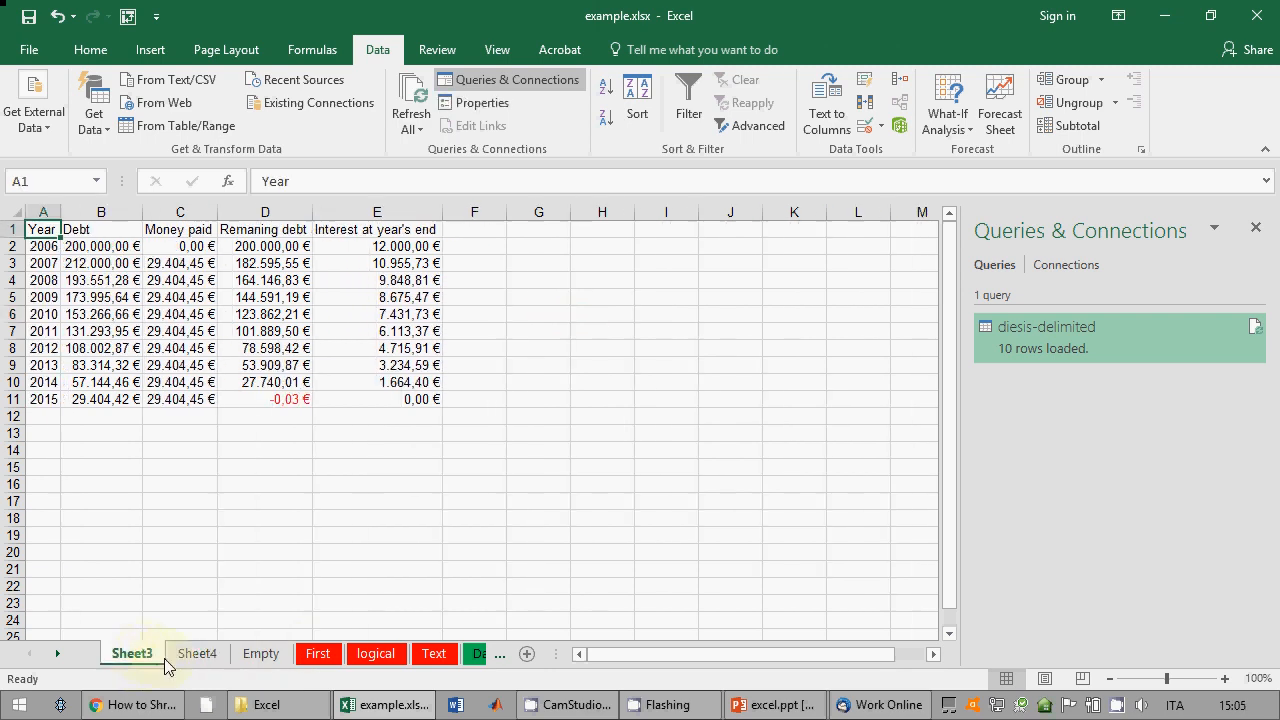
pyautogui.click(190, 655)
pyautogui.click(245, 656)
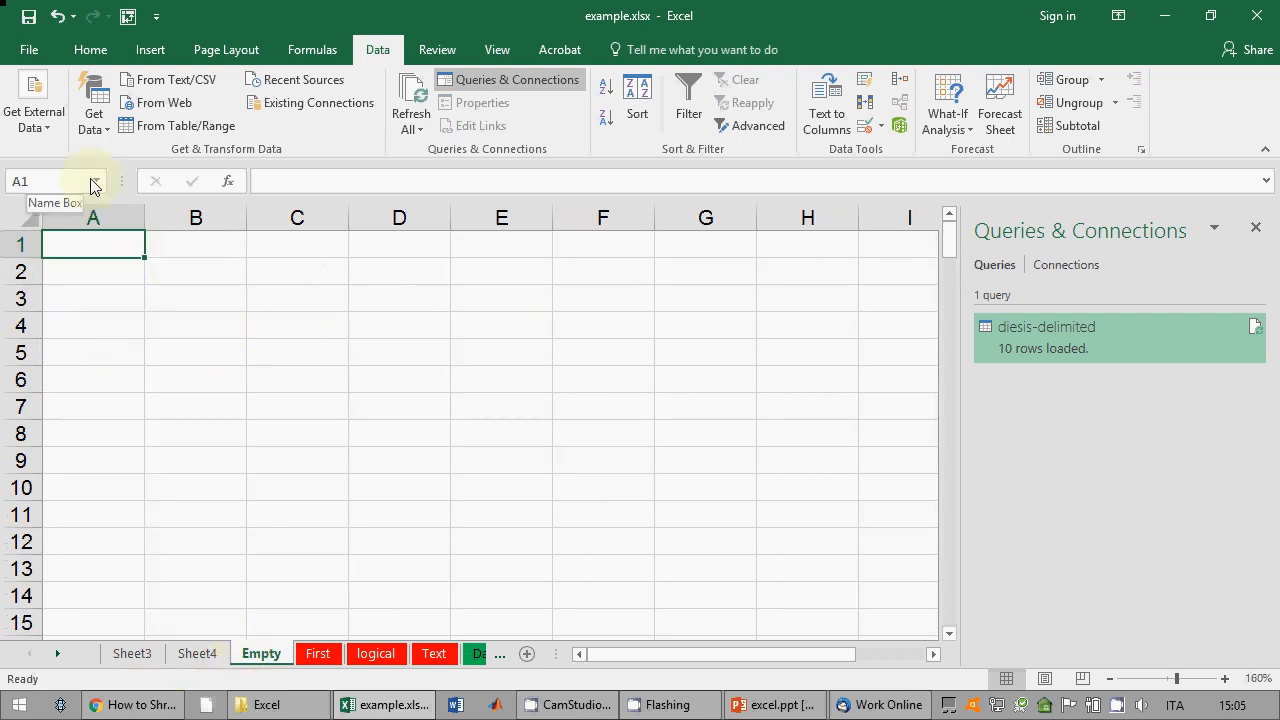
# Step: Begin a From Text import of space-delimited.txt with the first row as headers
pyautogui.click(38, 122)
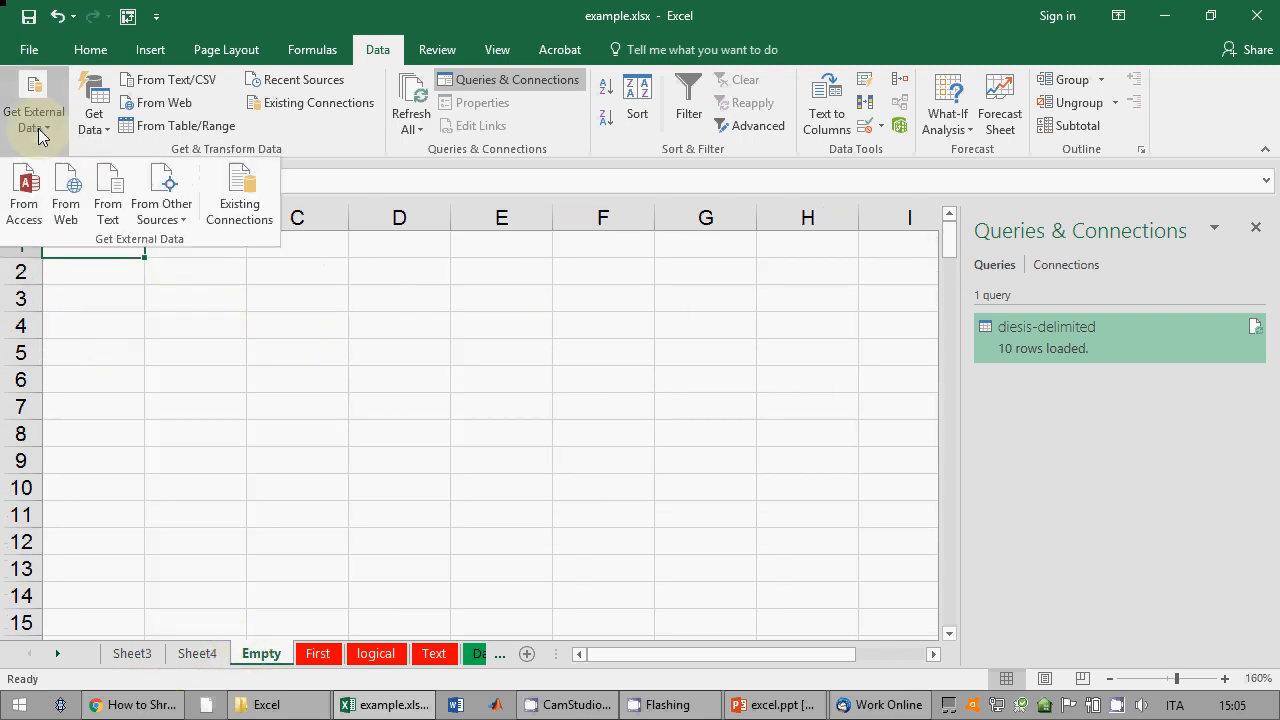
pyautogui.click(107, 200)
pyautogui.click(224, 230)
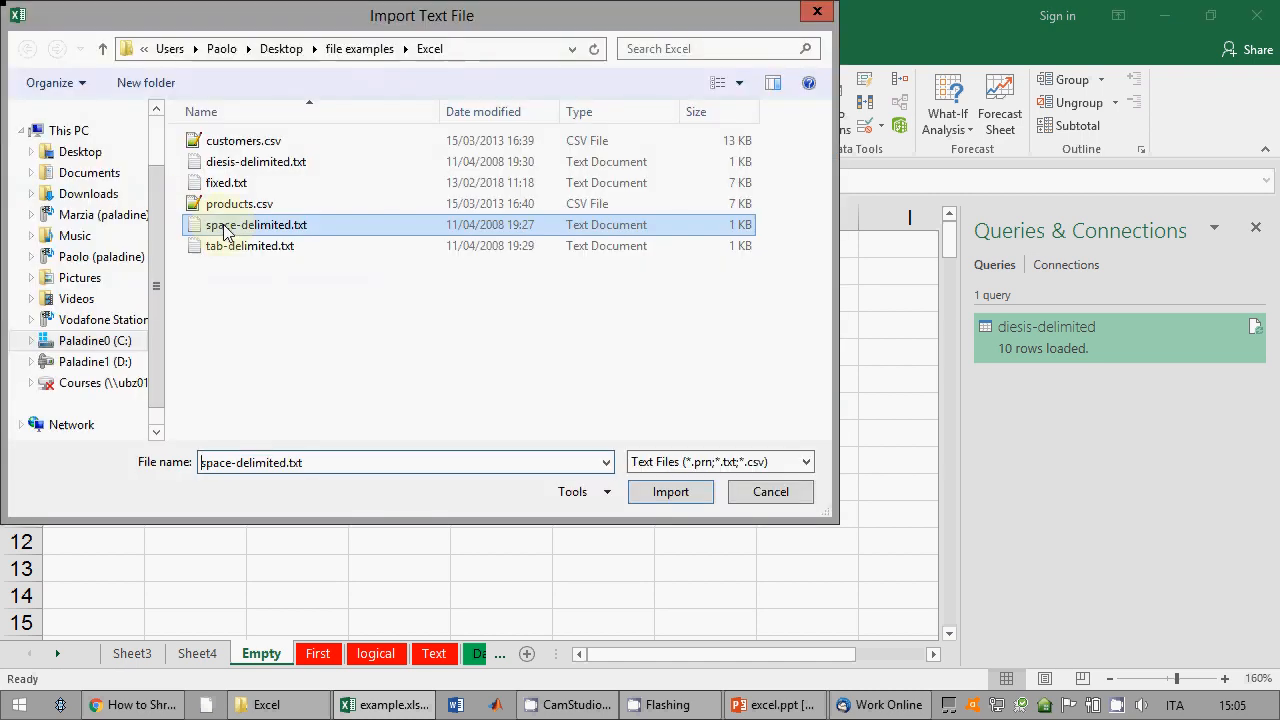
pyautogui.click(672, 494)
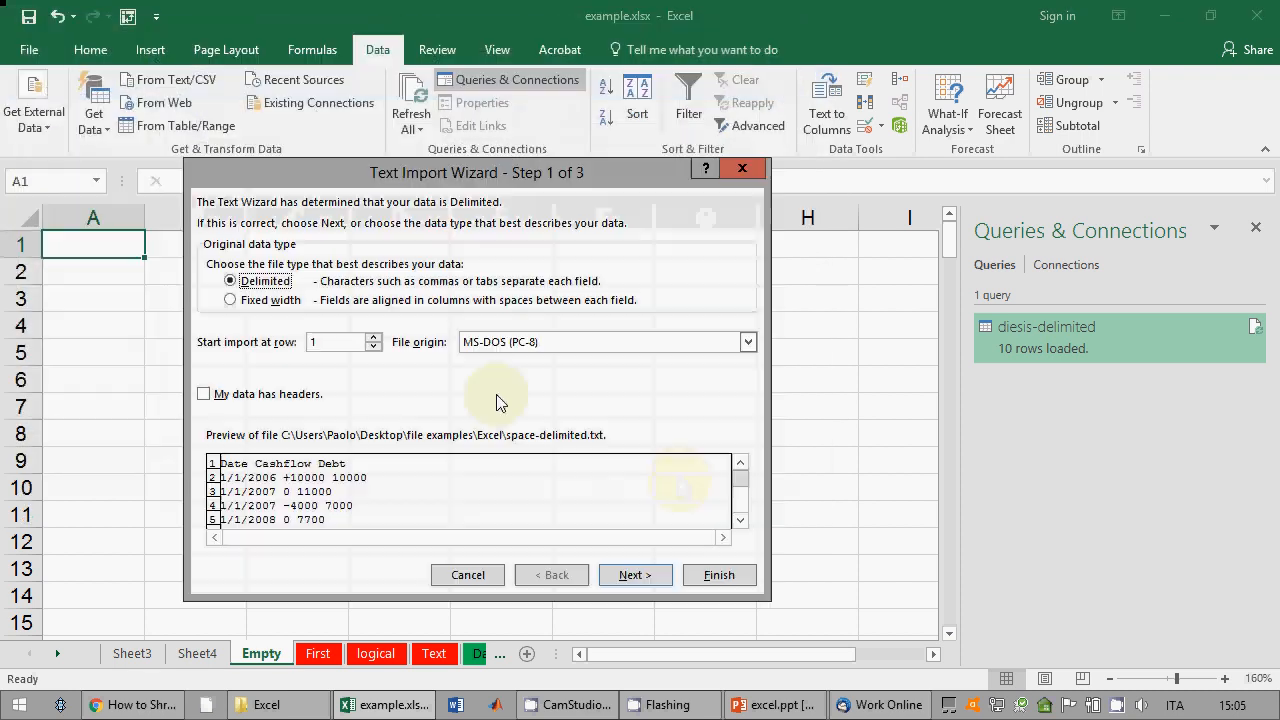
pyautogui.click(204, 394)
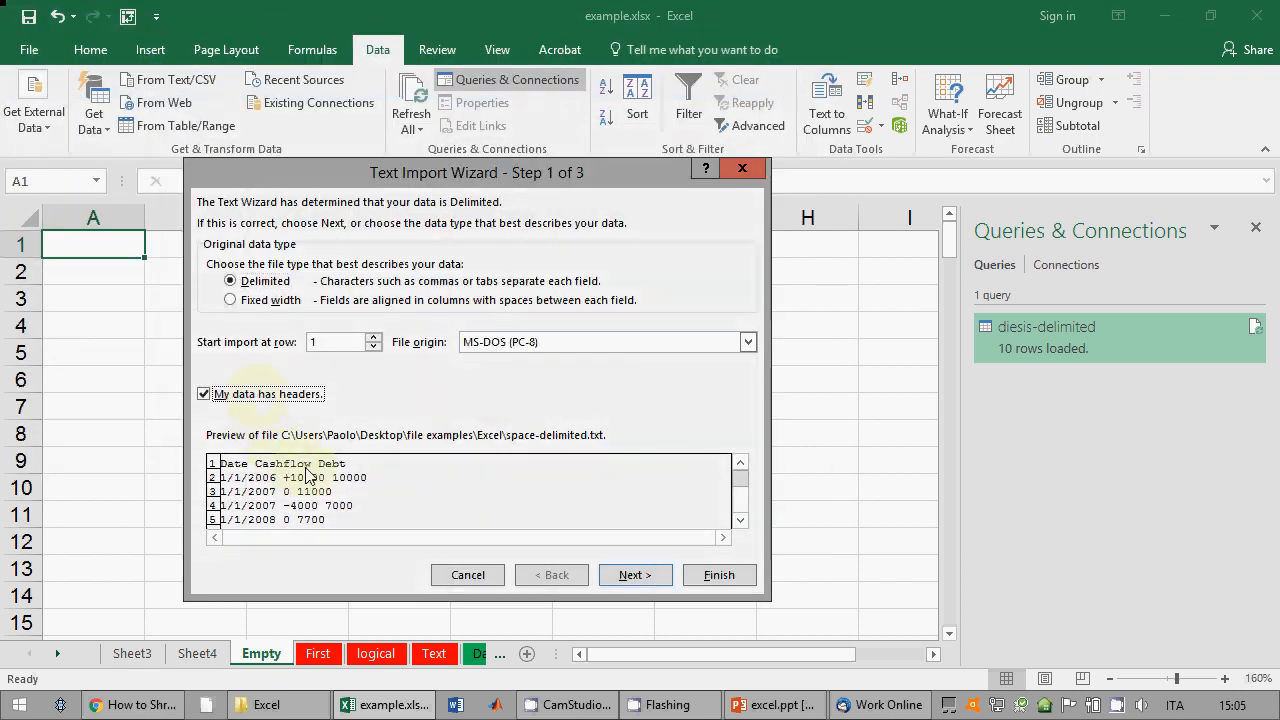
# Step: Split fields on Space instead of Tab, load onto a new worksheet, then return to Empty
pyautogui.click(634, 575)
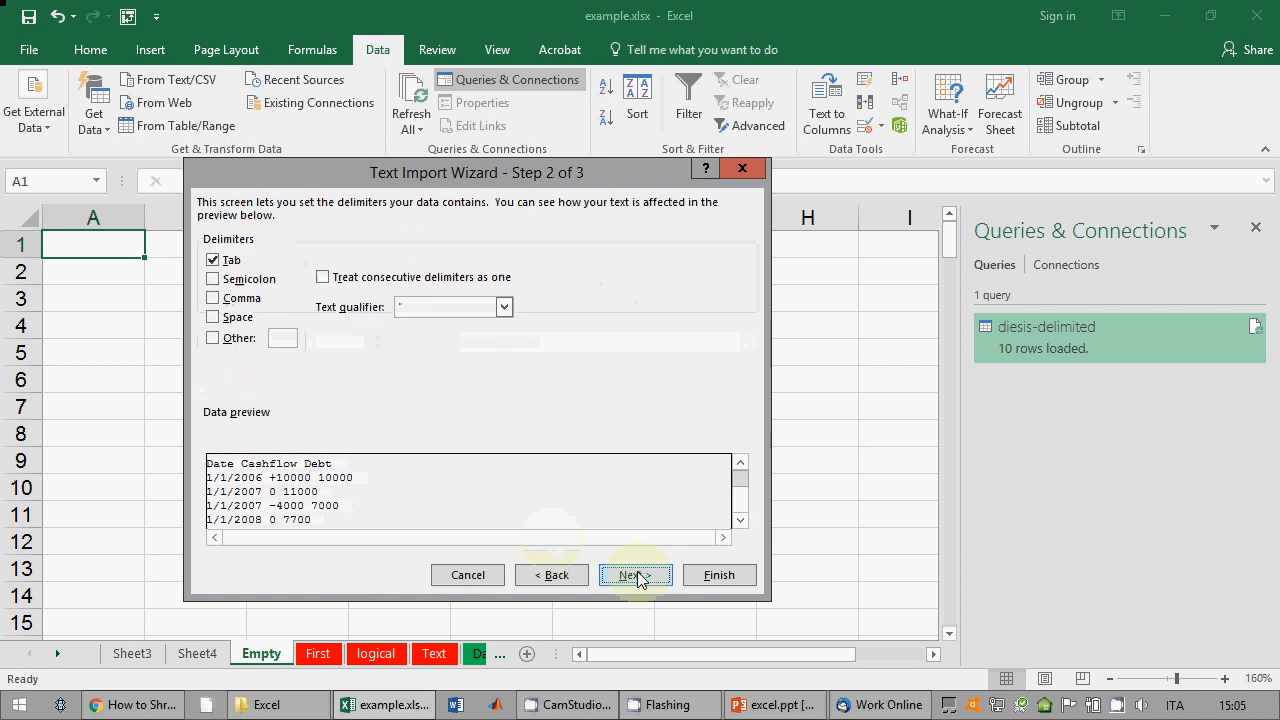
pyautogui.click(213, 260)
pyautogui.click(213, 317)
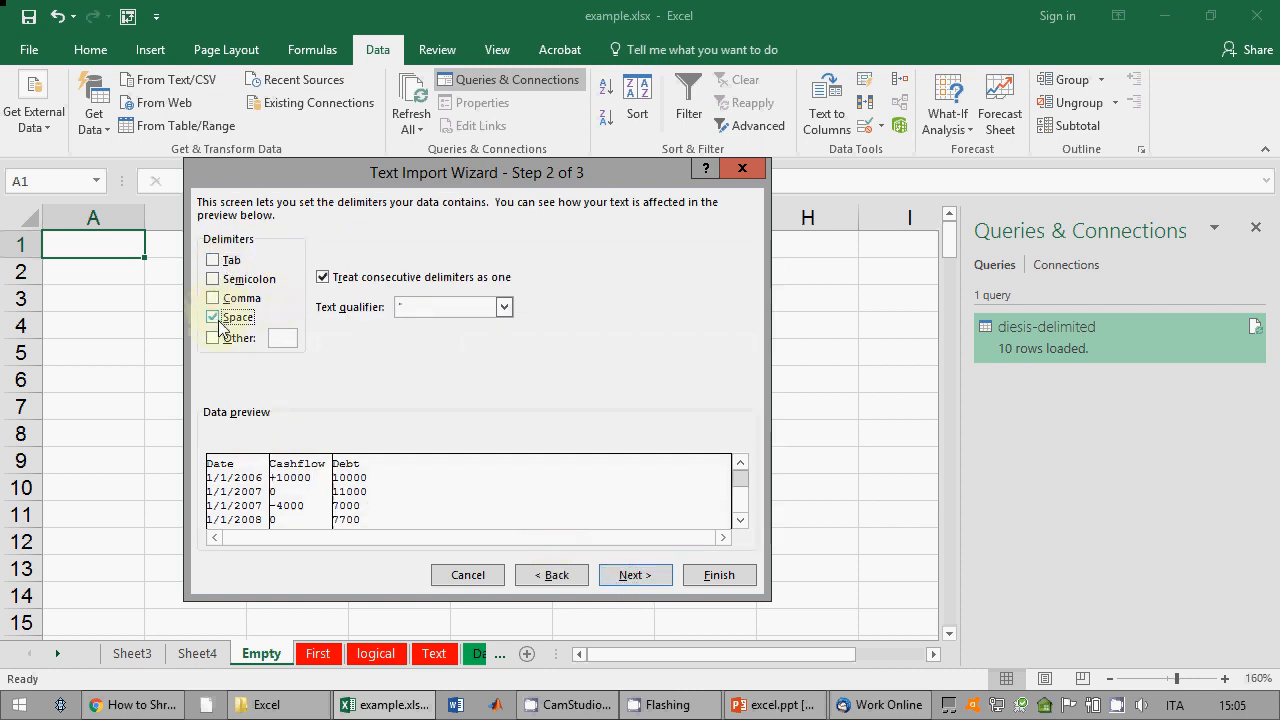
pyautogui.click(614, 580)
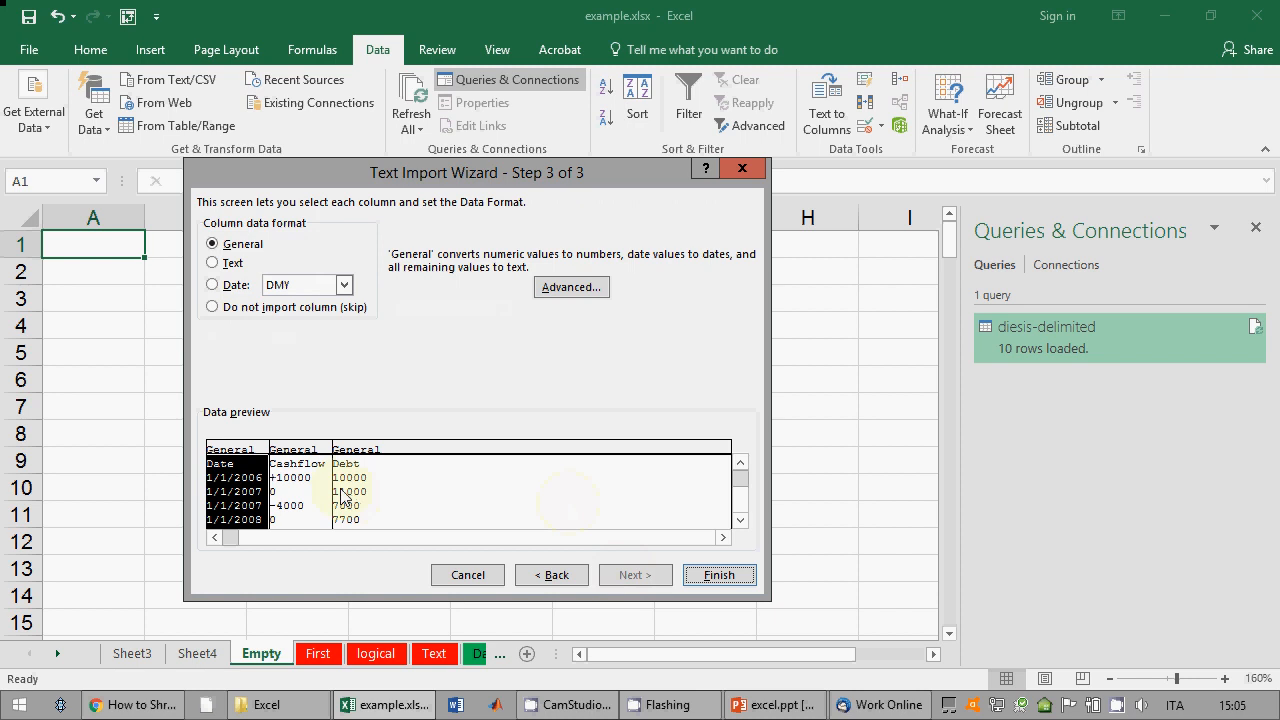
pyautogui.click(740, 520)
pyautogui.click(740, 520)
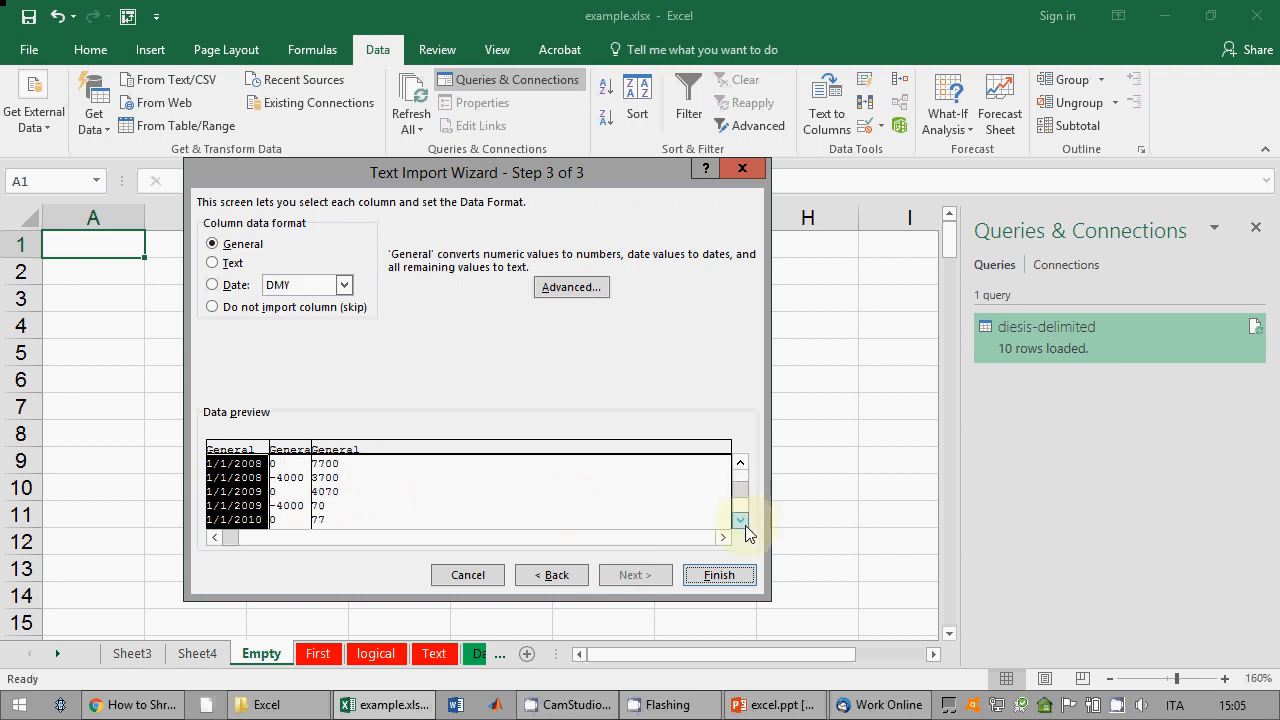
pyautogui.click(719, 575)
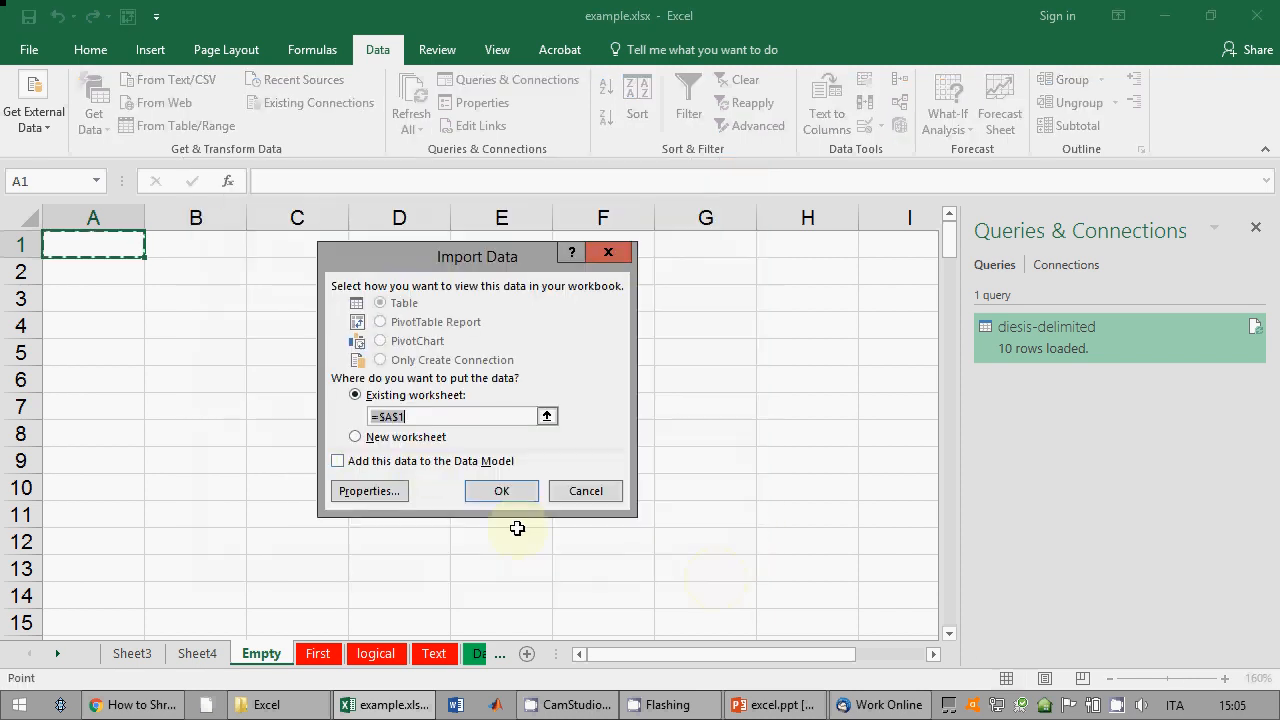
pyautogui.click(405, 437)
pyautogui.click(501, 491)
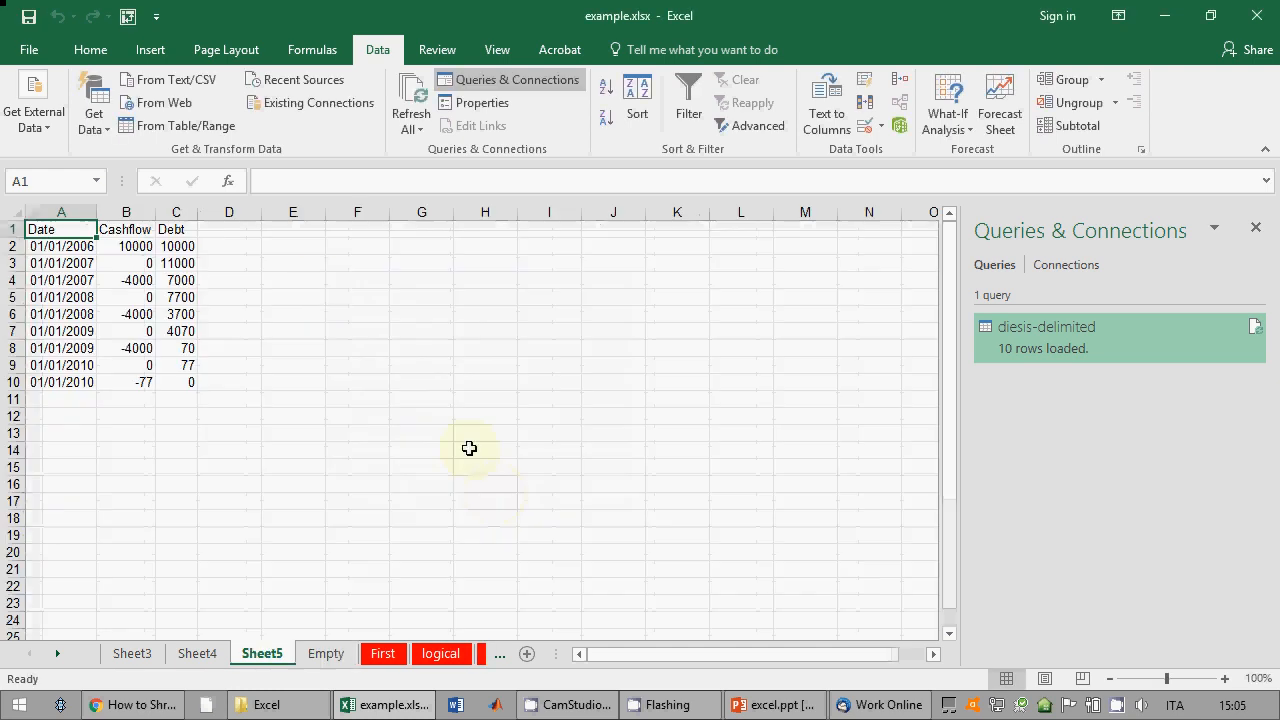
pyautogui.click(326, 653)
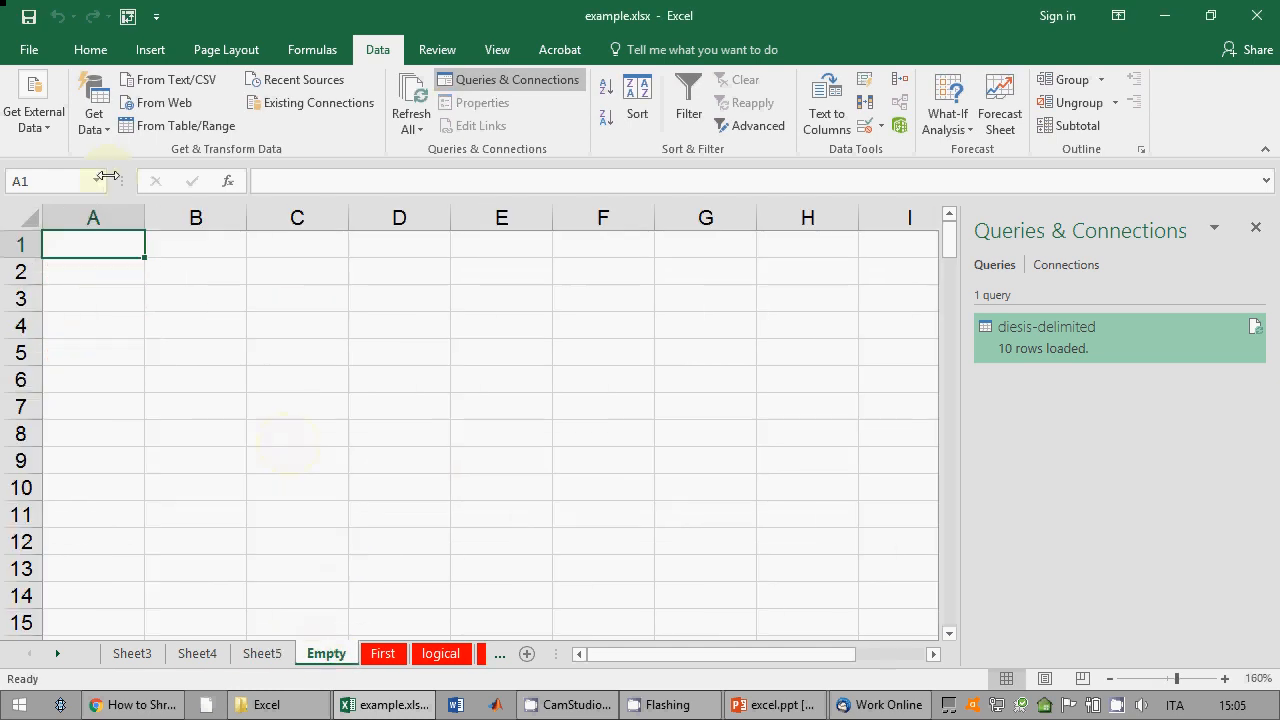
pyautogui.click(94, 114)
pyautogui.moveTo(140, 164)
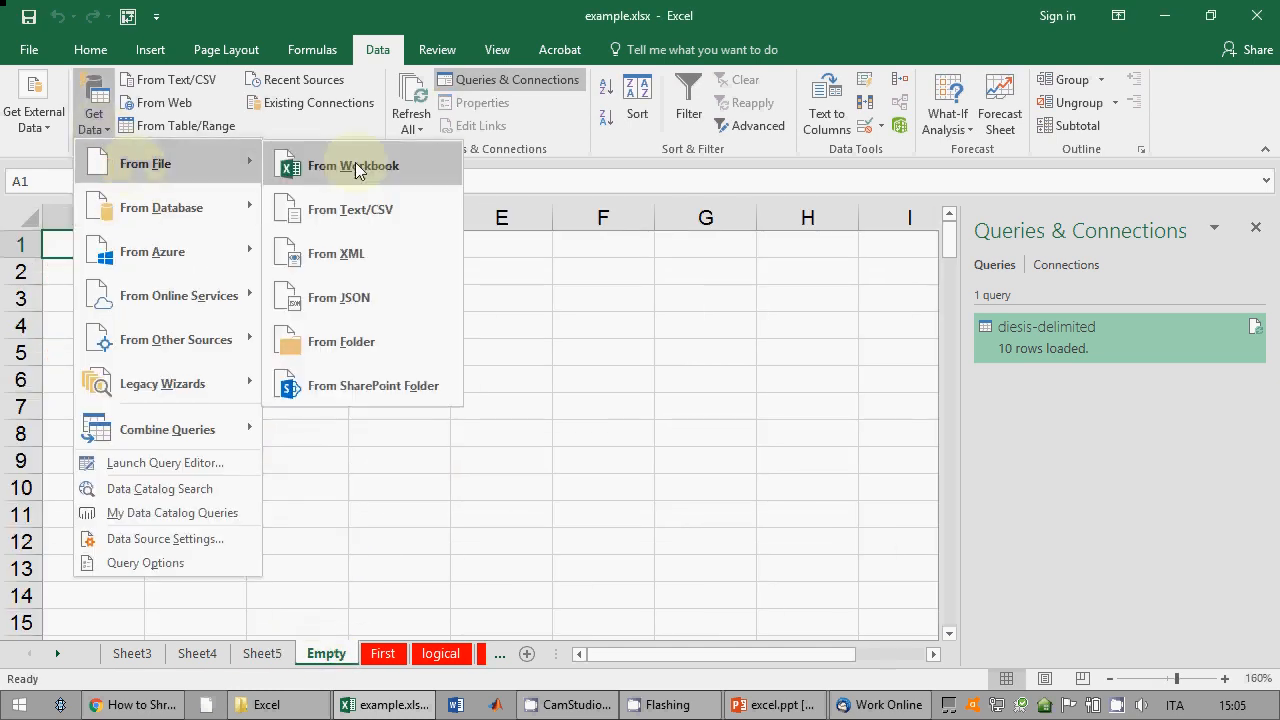
pyautogui.click(365, 213)
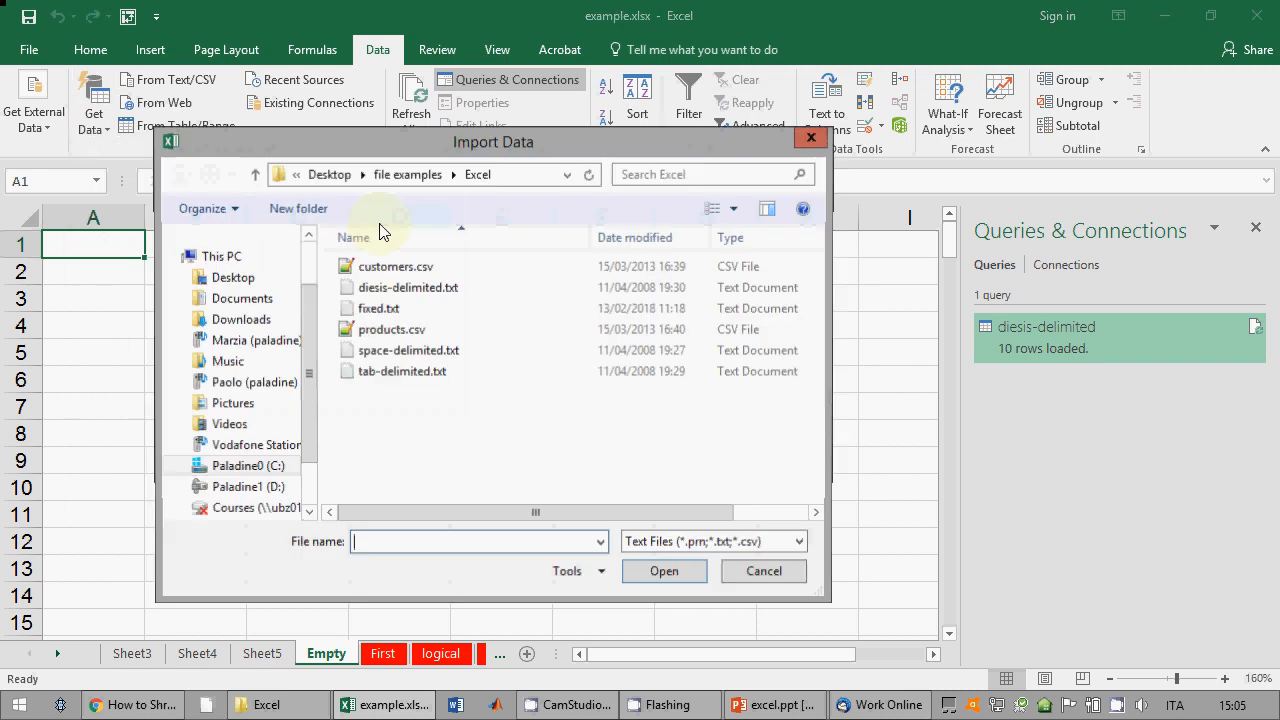
pyautogui.click(455, 350)
pyautogui.click(655, 575)
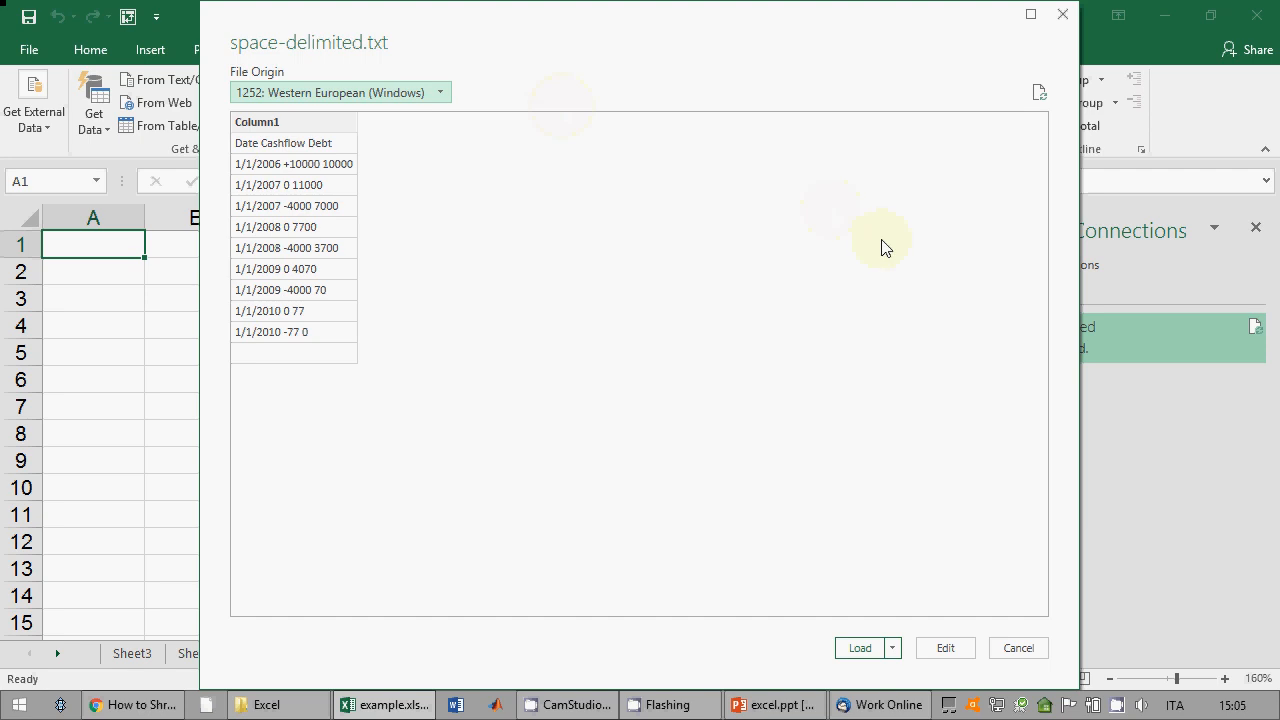
pyautogui.click(1013, 650)
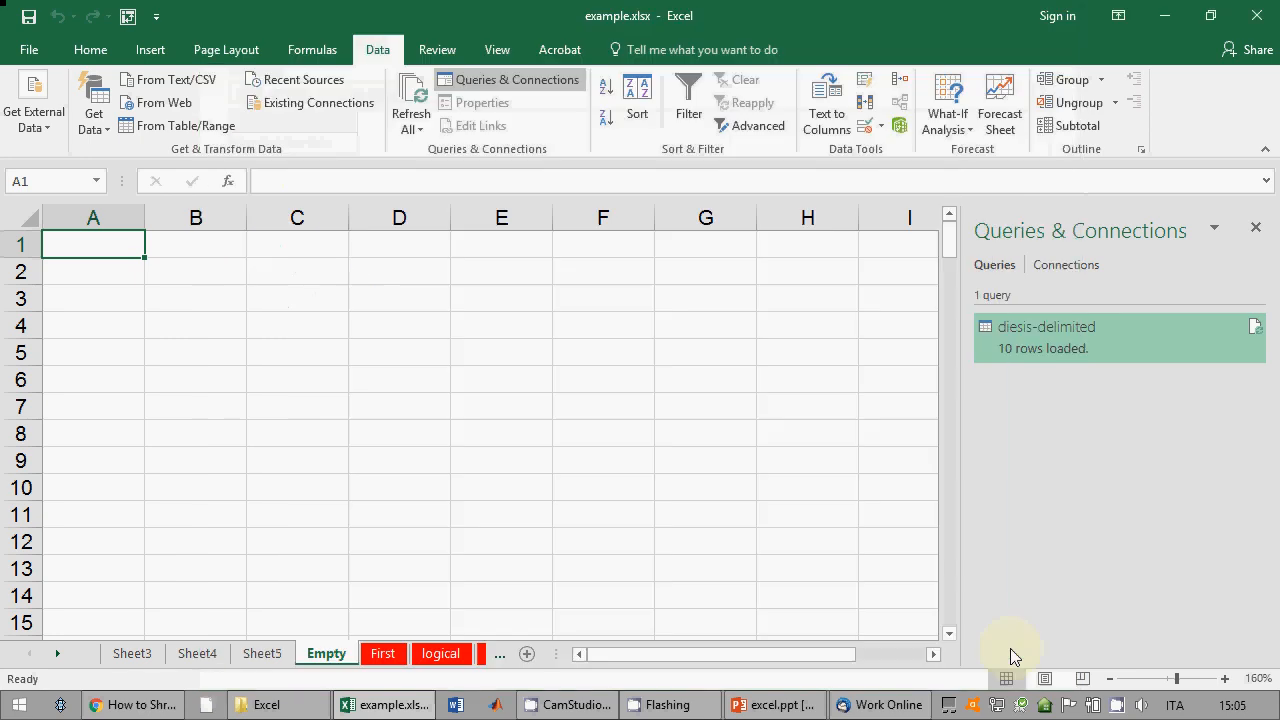
# Step: Start a From Text (Legacy) import of space-delimited.txt, then cancel the wizard
pyautogui.click(106, 133)
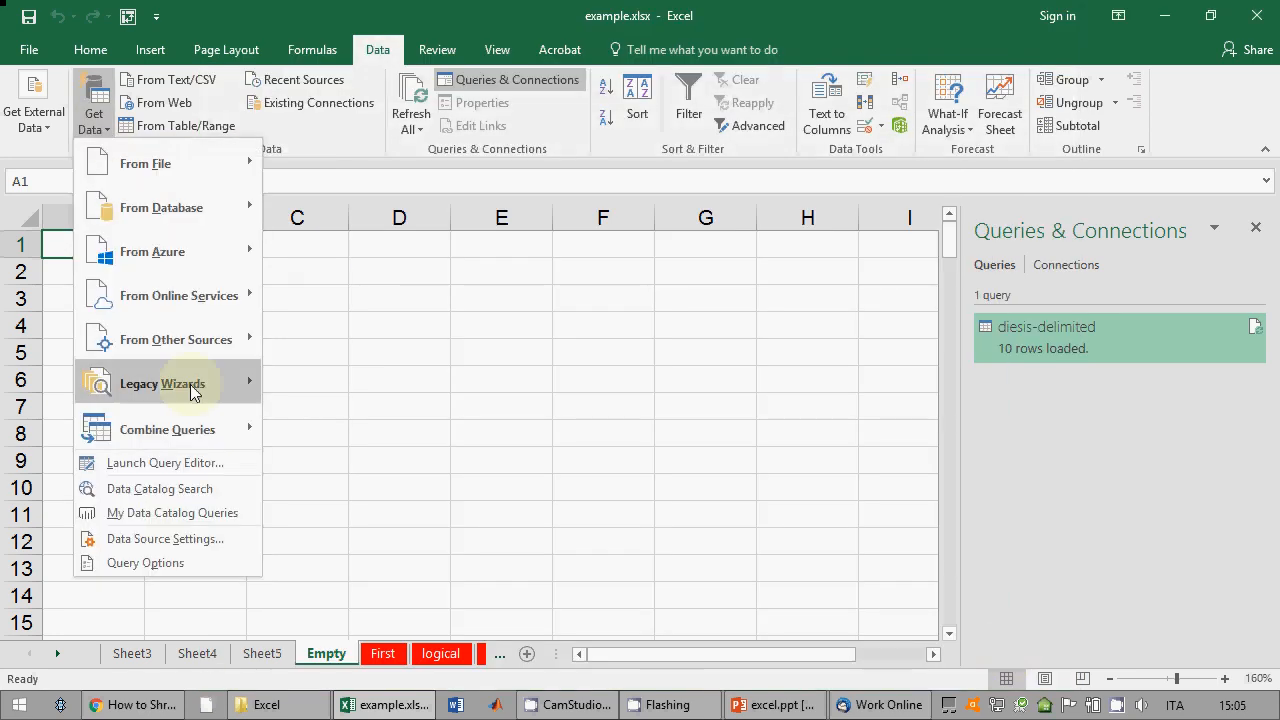
pyautogui.moveTo(230, 383)
pyautogui.click(310, 388)
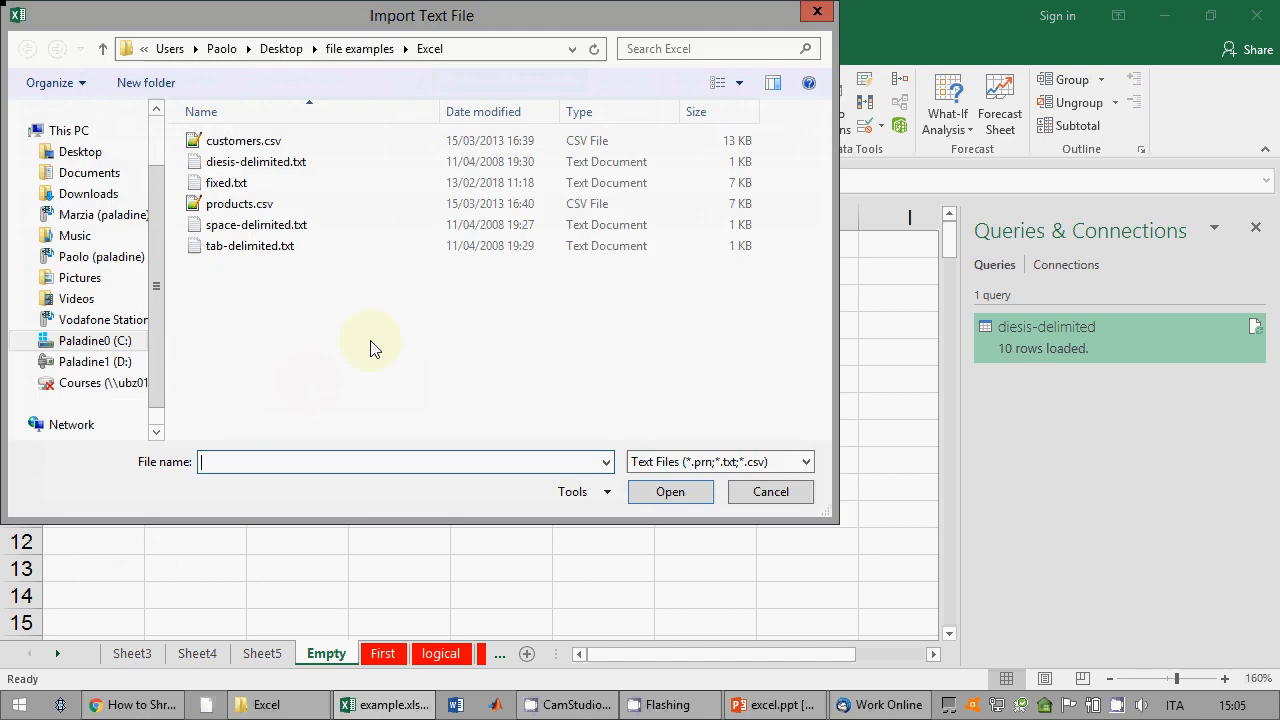
pyautogui.click(241, 226)
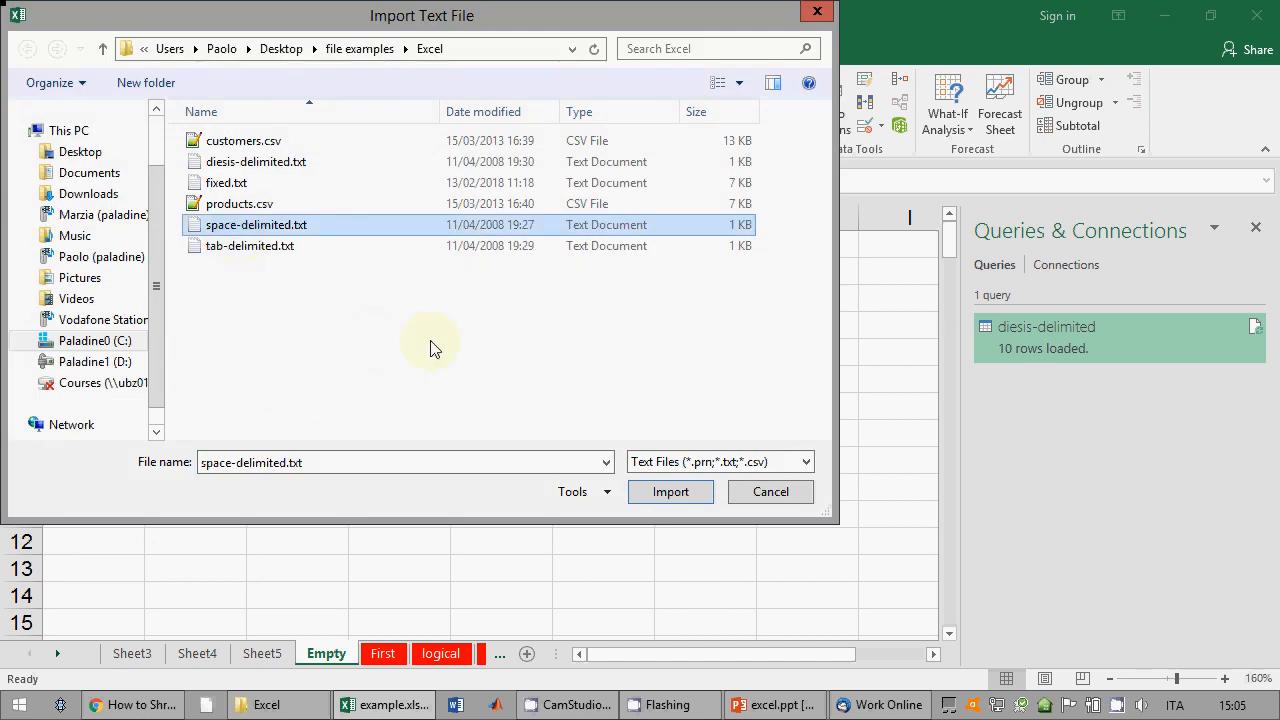
pyautogui.click(660, 489)
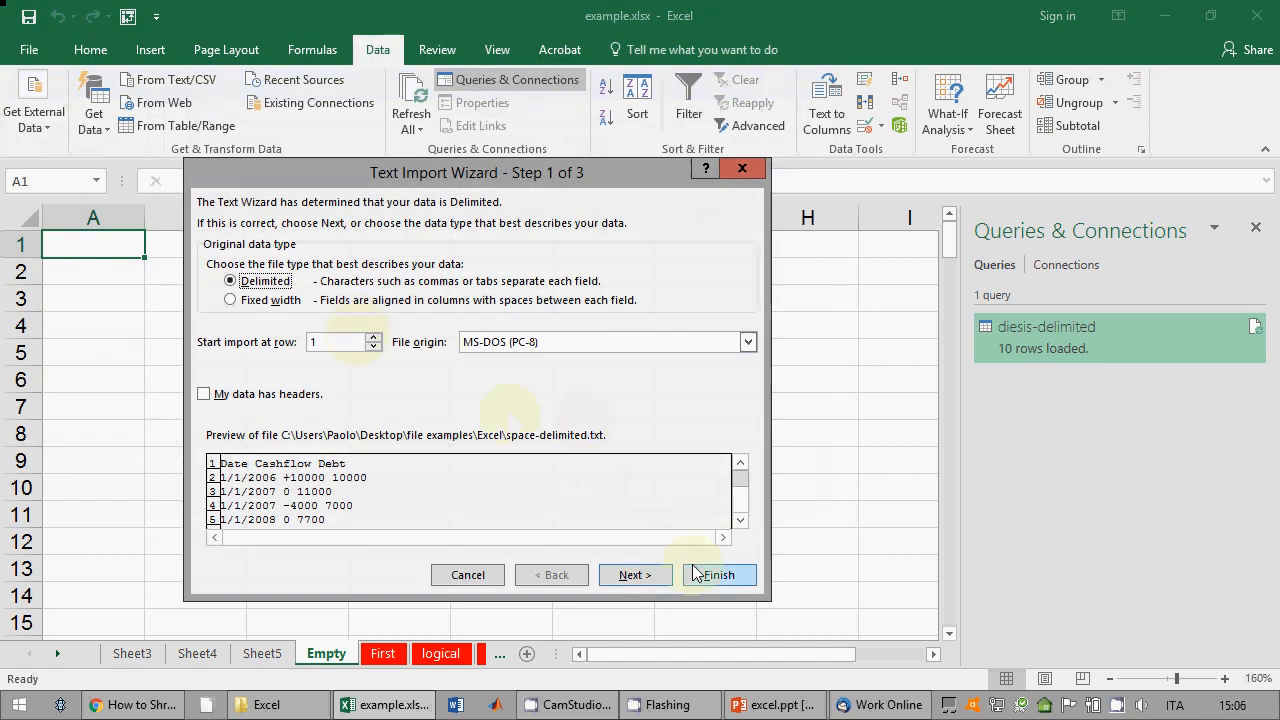
pyautogui.click(478, 577)
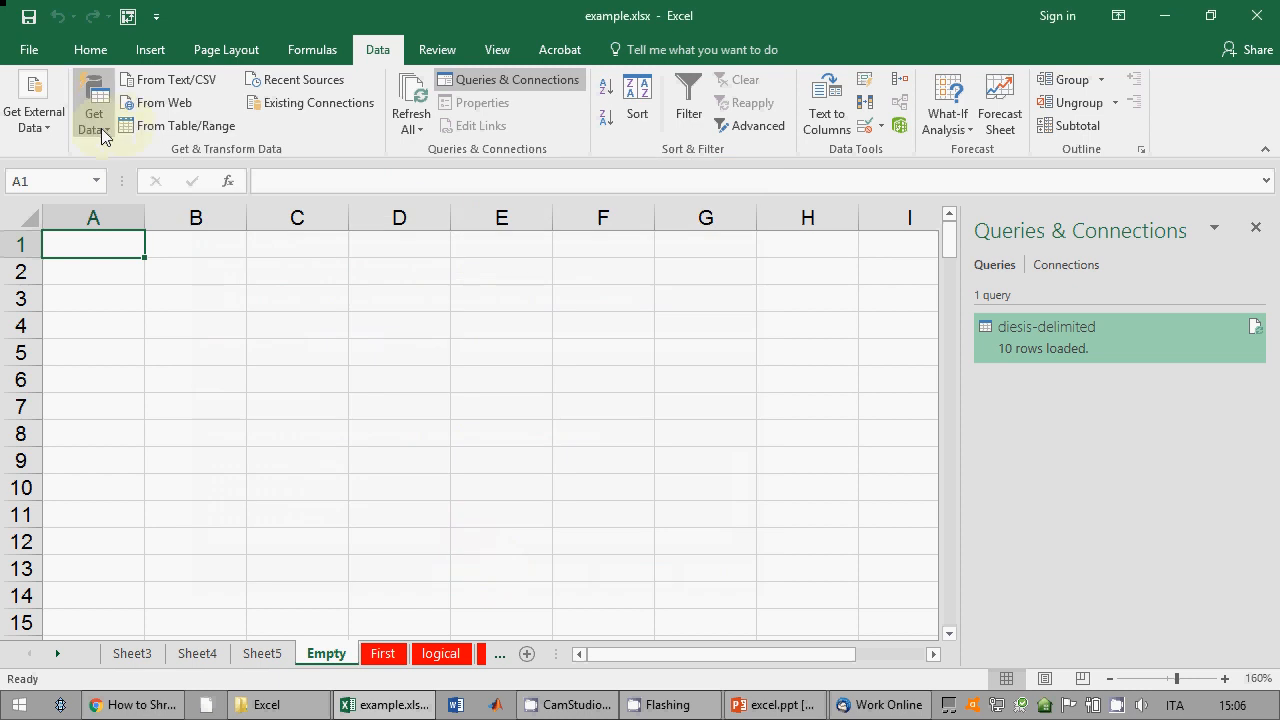
# Step: Restart From Text (Legacy), select tab-delimited.txt, and bring File Explorer's Excel folder forward
pyautogui.click(94, 118)
pyautogui.moveTo(164, 392)
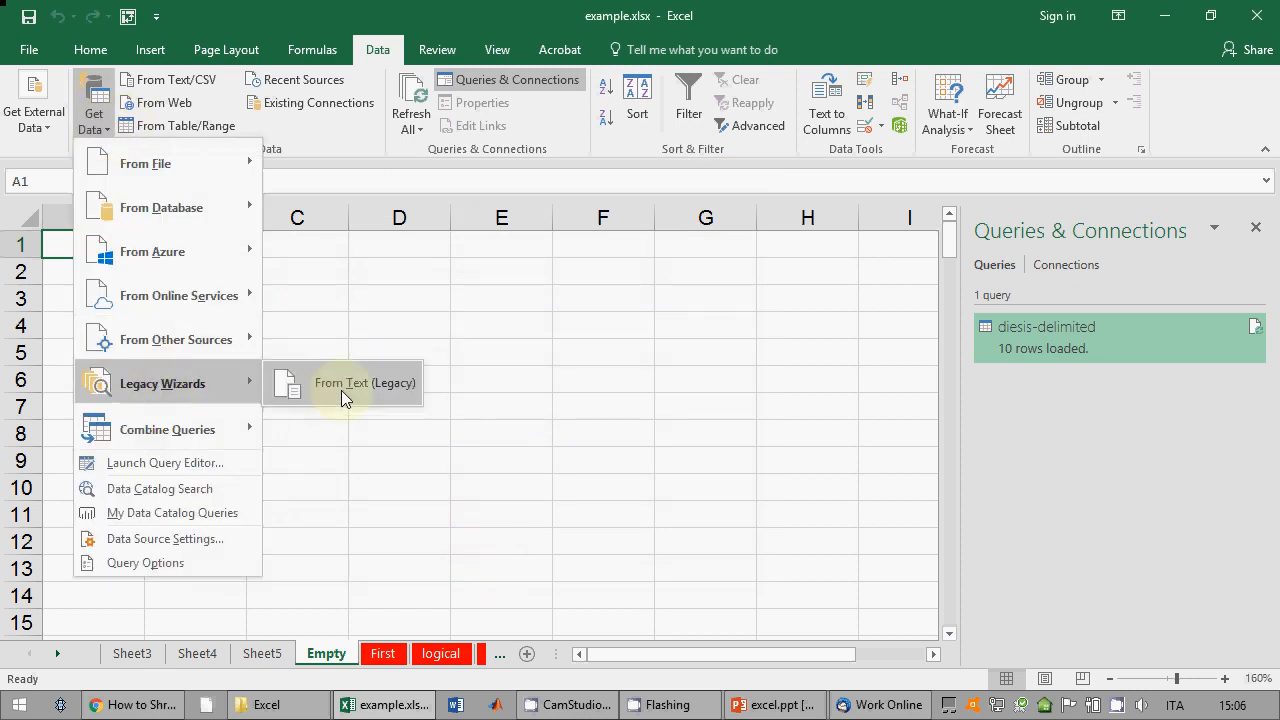
pyautogui.click(341, 390)
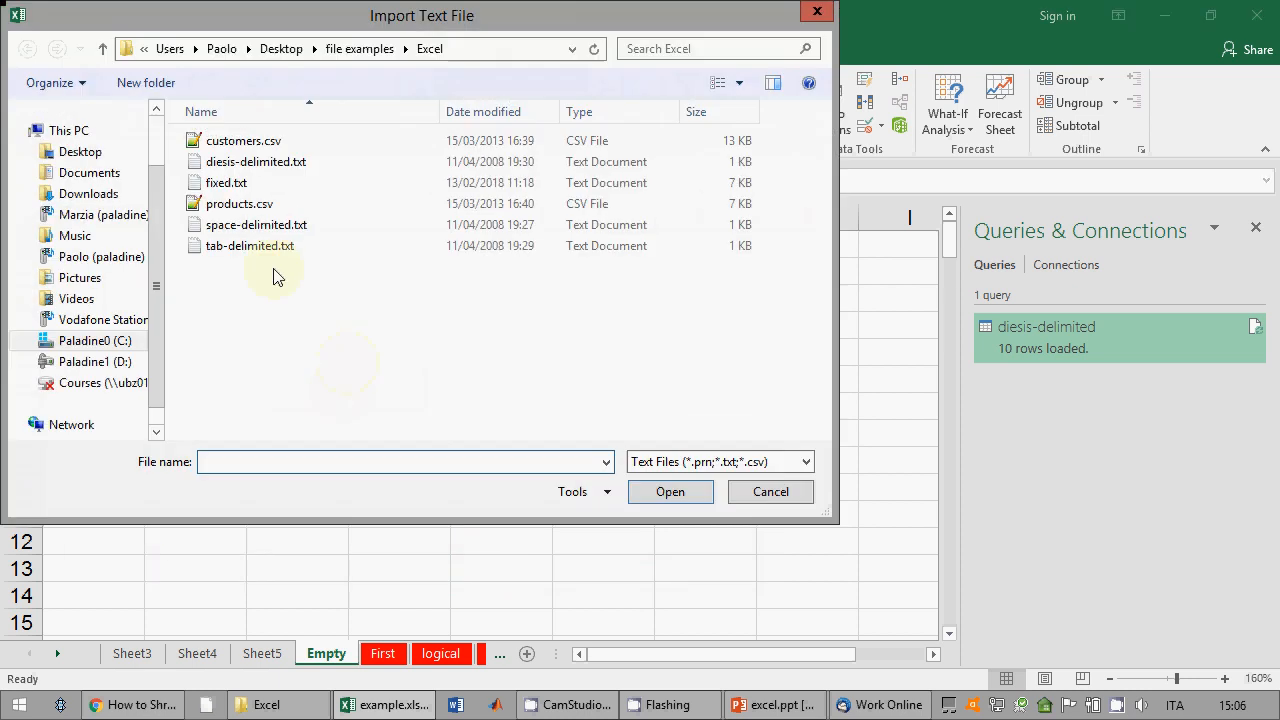
pyautogui.click(255, 247)
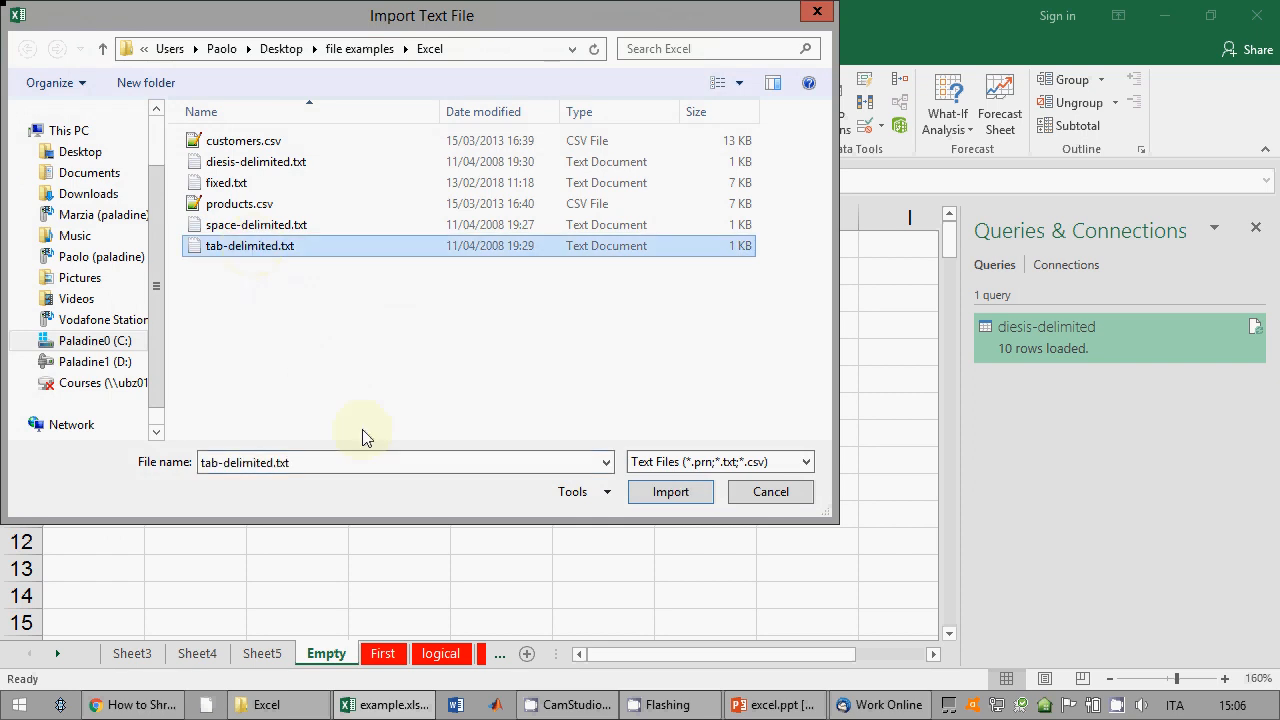
pyautogui.click(300, 703)
pyautogui.click(303, 410)
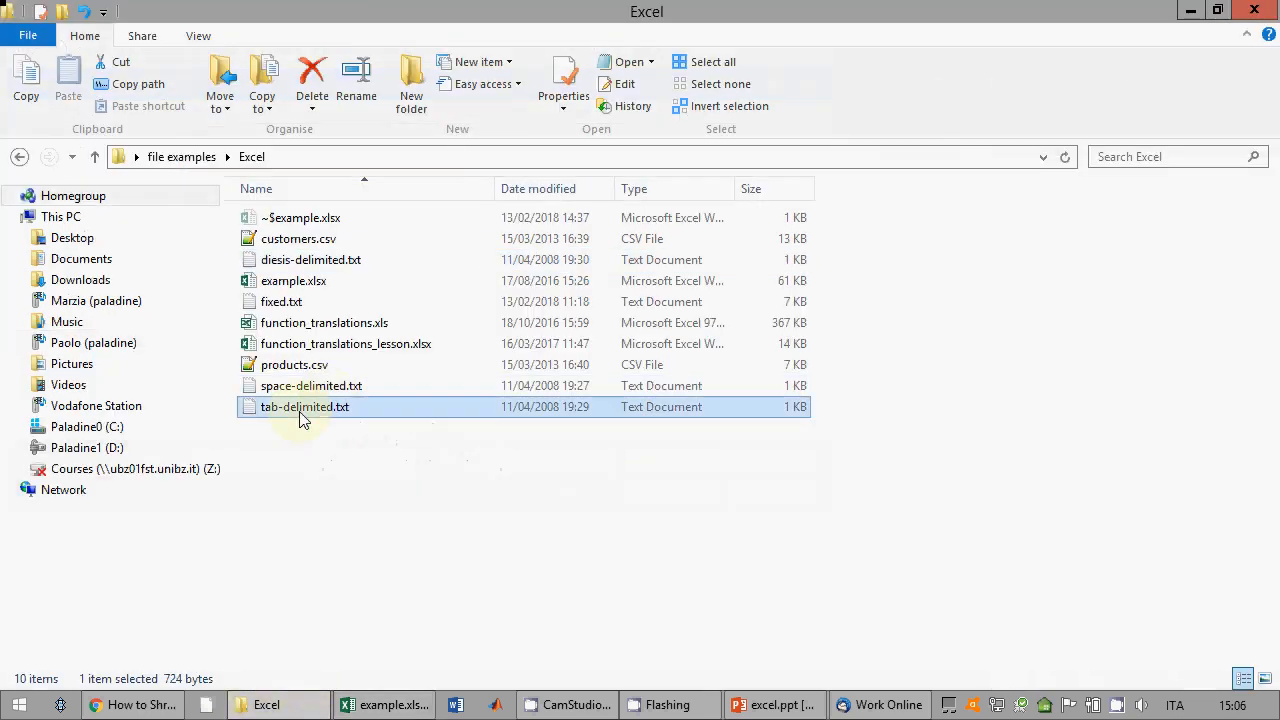
pyautogui.doubleClick(303, 410)
pyautogui.moveTo(200, 100); pyautogui.dragTo(582, 123)
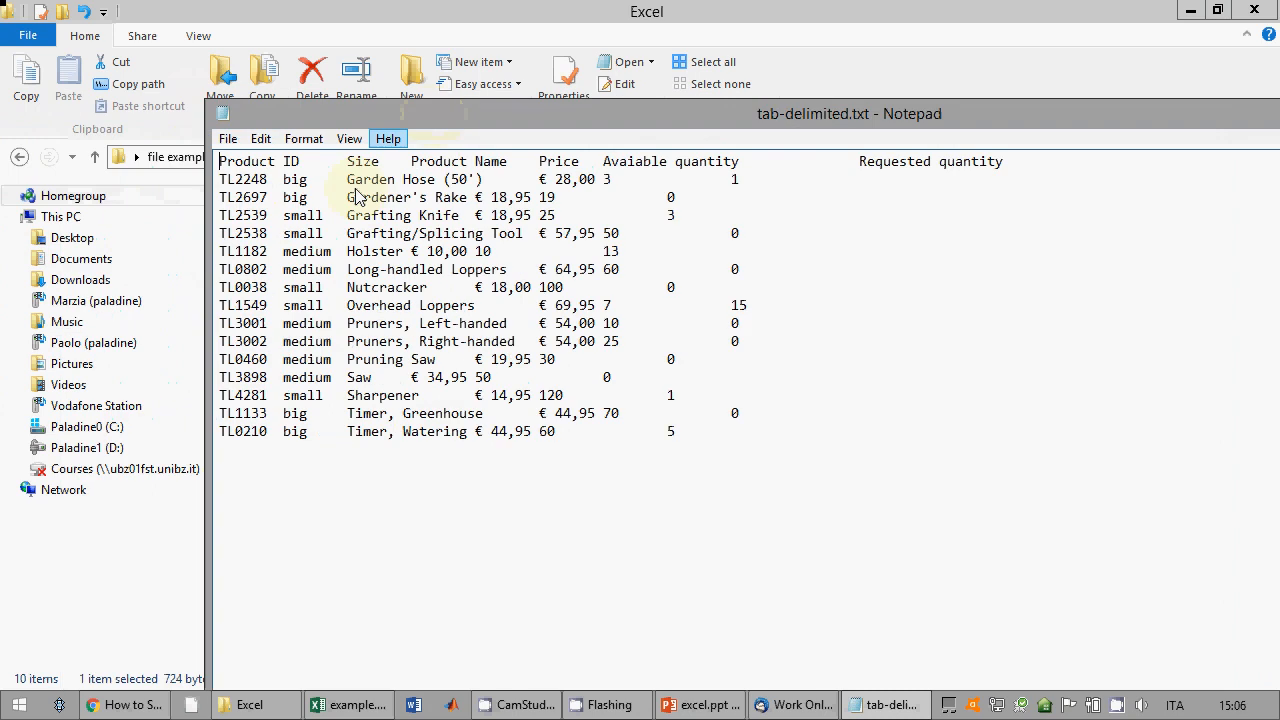
pyautogui.moveTo(346, 217); pyautogui.dragTo(314, 202)
pyautogui.click(344, 220)
pyautogui.click(345, 200)
pyautogui.click(342, 202)
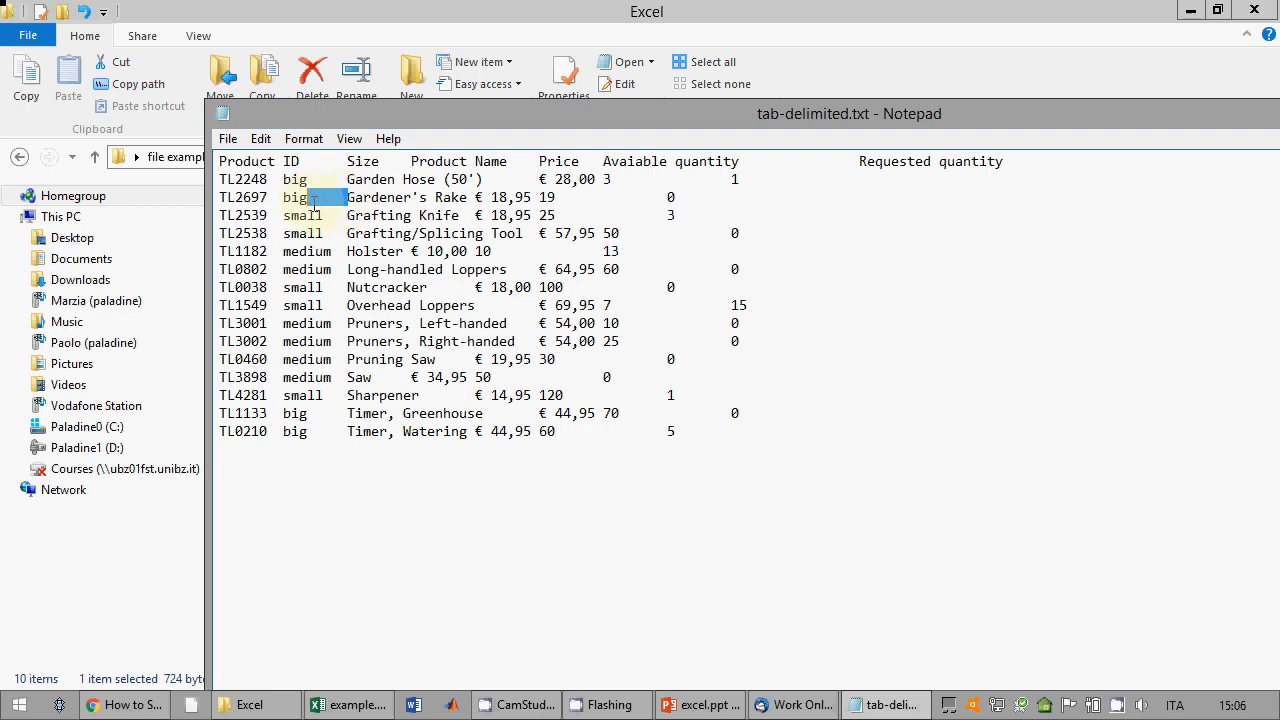
pyautogui.click(337, 201)
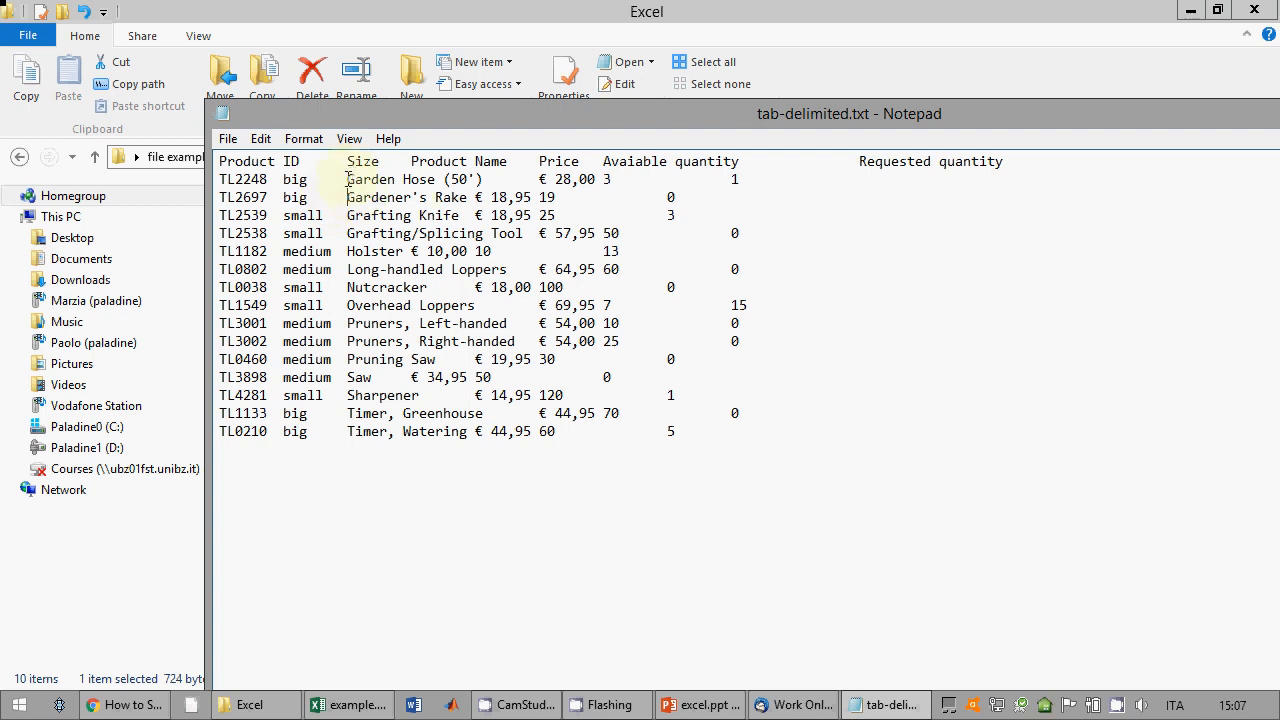
pyautogui.moveTo(346, 180); pyautogui.dragTo(310, 180)
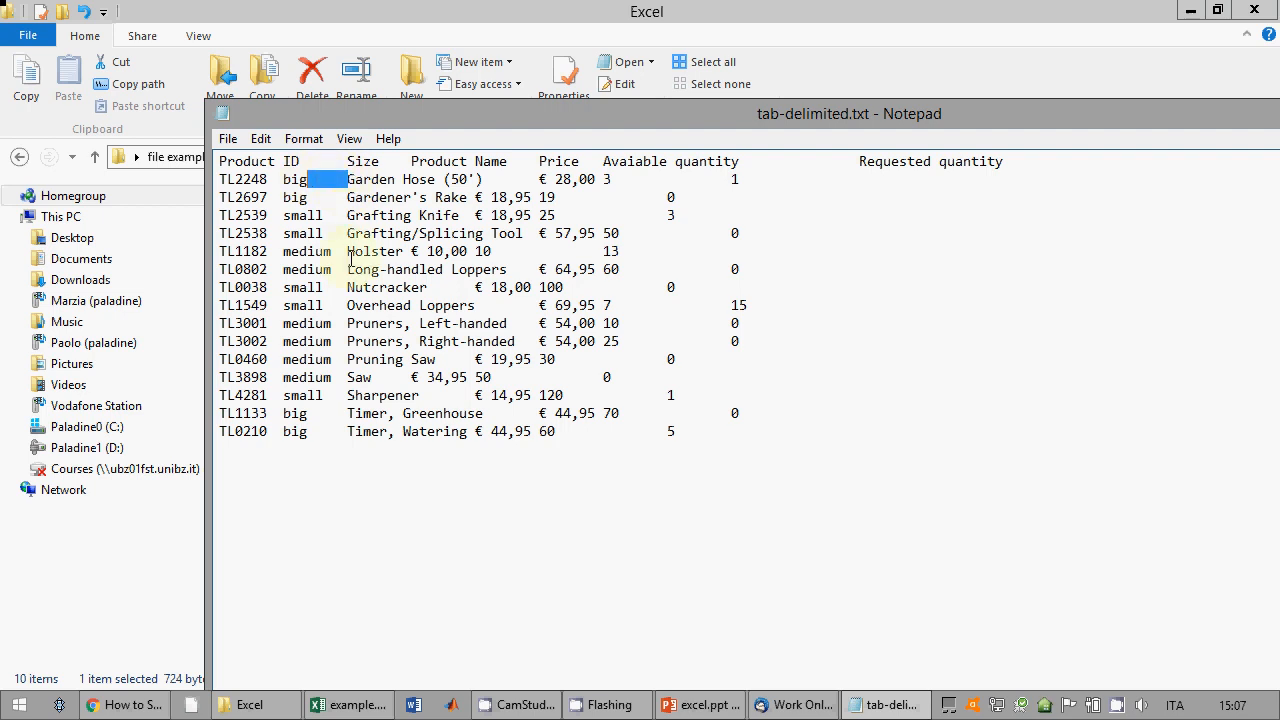
pyautogui.moveTo(349, 251); pyautogui.dragTo(321, 305)
pyautogui.click(344, 305)
pyautogui.moveTo(347, 413); pyautogui.dragTo(311, 409)
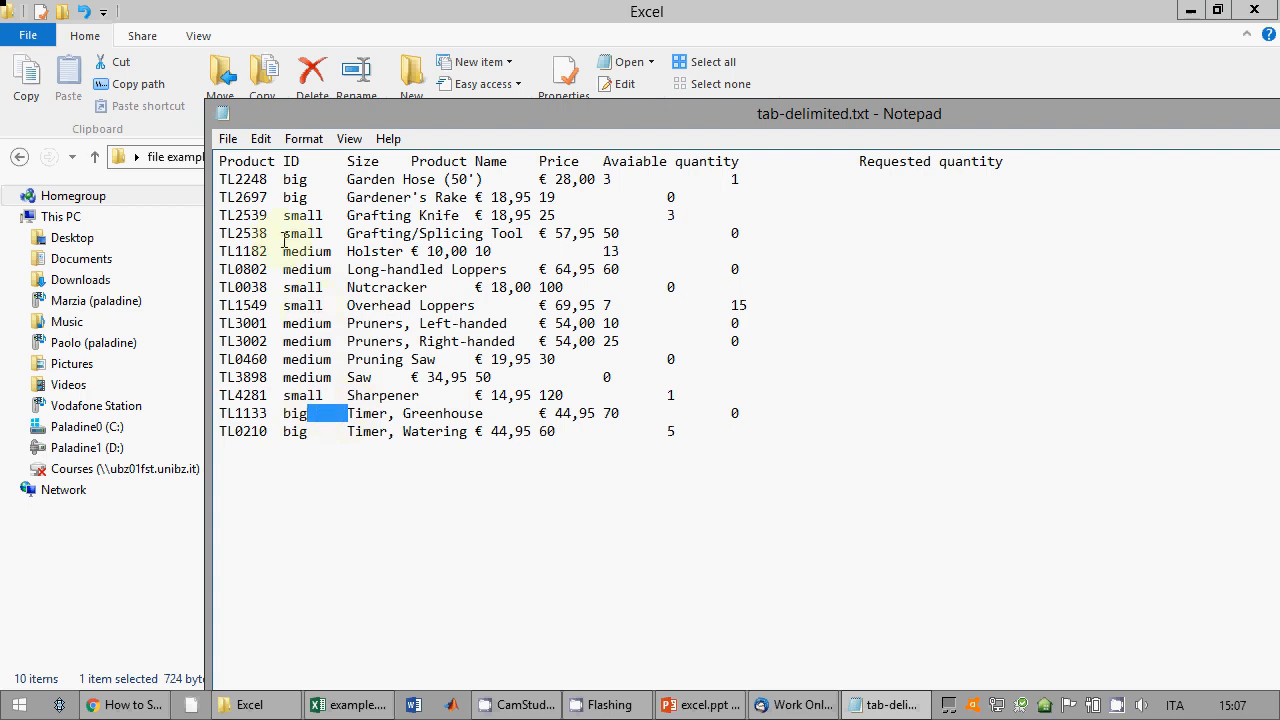
pyautogui.moveTo(283, 246); pyautogui.dragTo(268, 246)
pyautogui.click(282, 284)
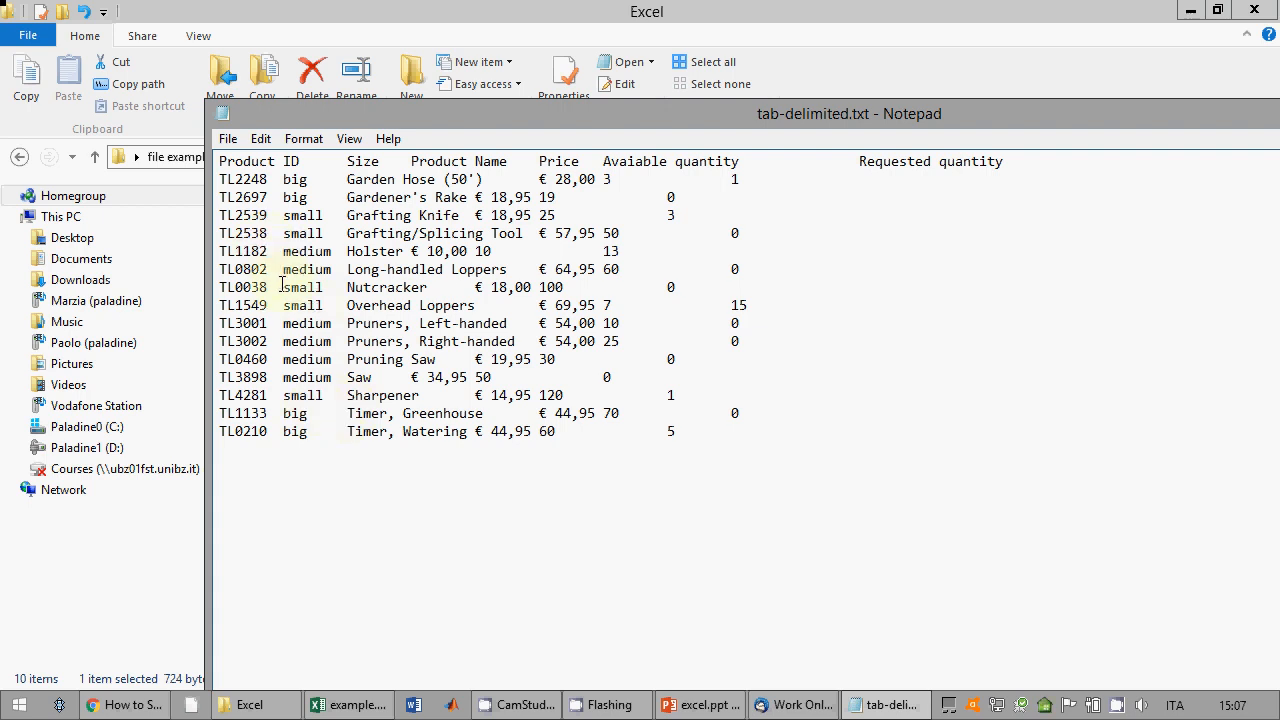
pyautogui.click(709, 301)
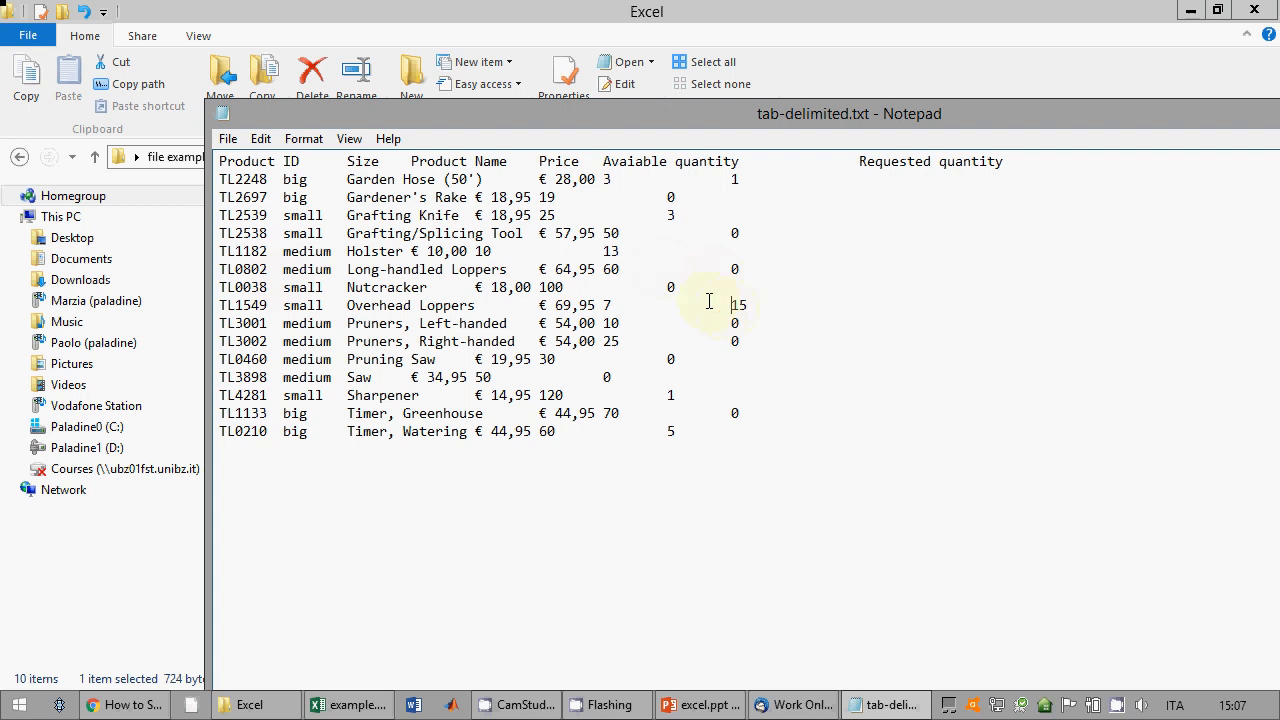
pyautogui.moveTo(709, 301); pyautogui.dragTo(612, 305)
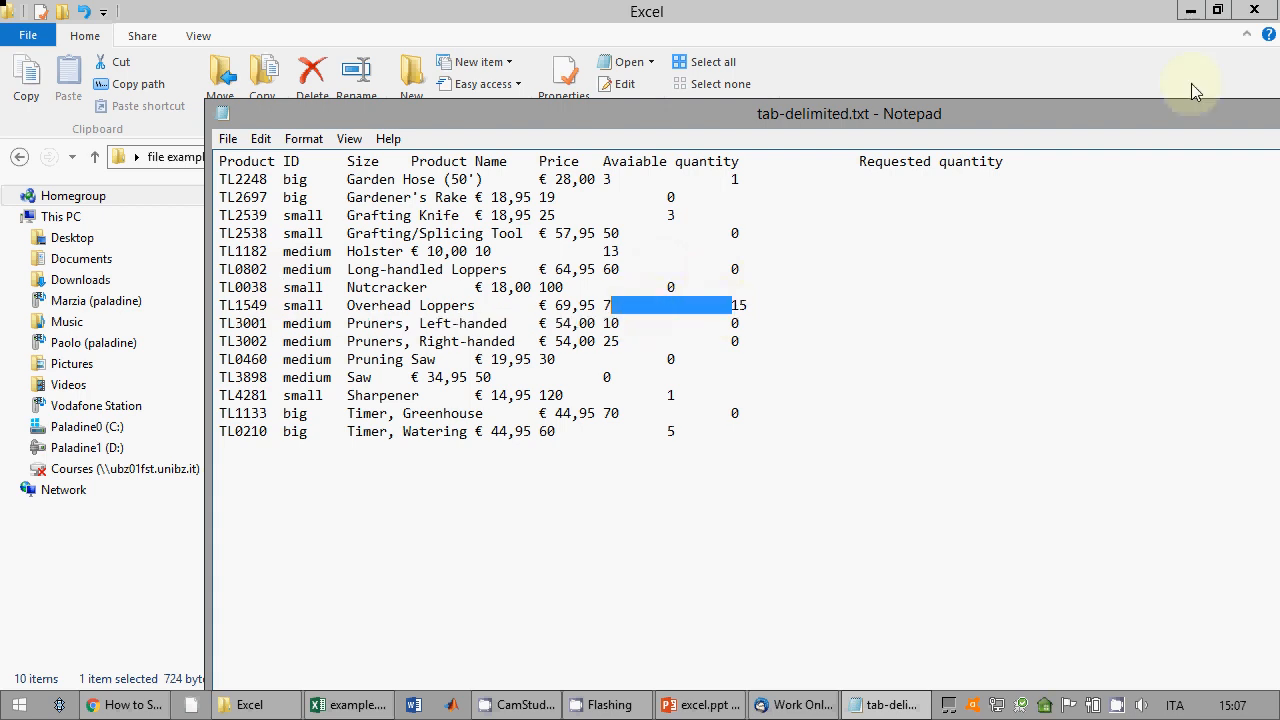
pyautogui.moveTo(1262, 120); pyautogui.dragTo(1005, 85)
pyautogui.click(1217, 84)
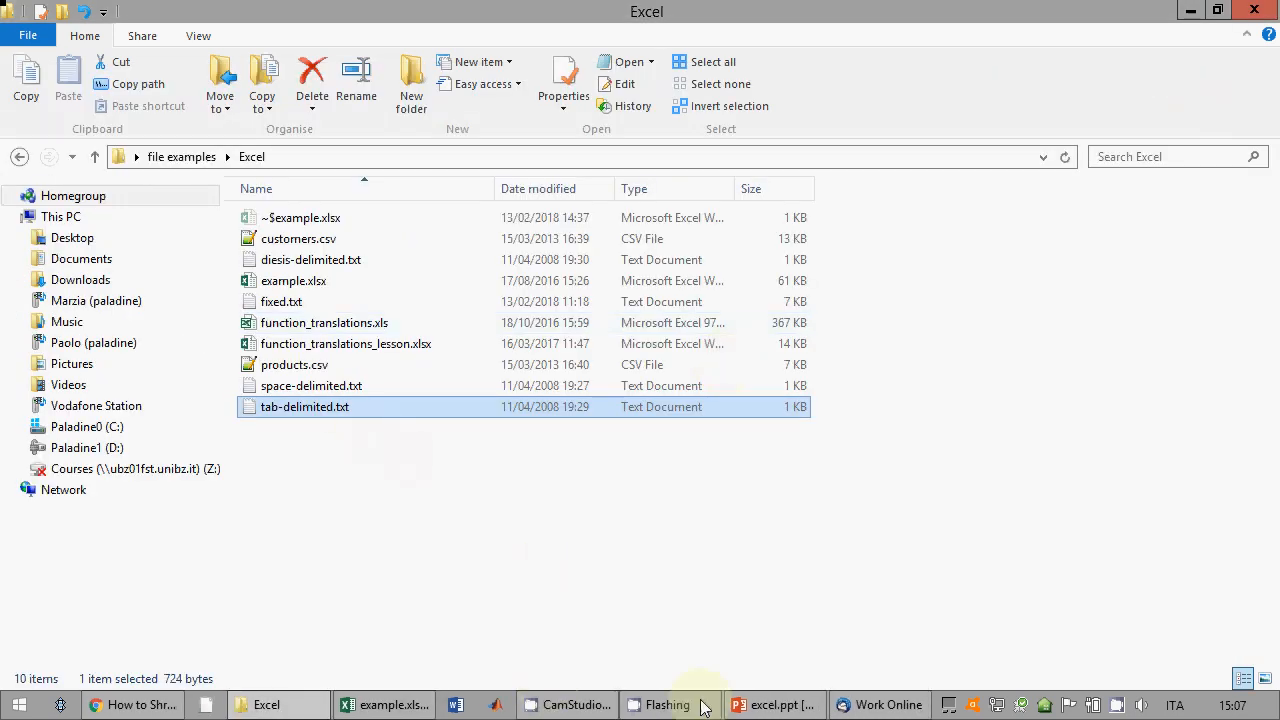
# Step: Import tab-delimited.txt with headers and the default Tab delimiter onto a new worksheet, Sheet6
pyautogui.click(395, 705)
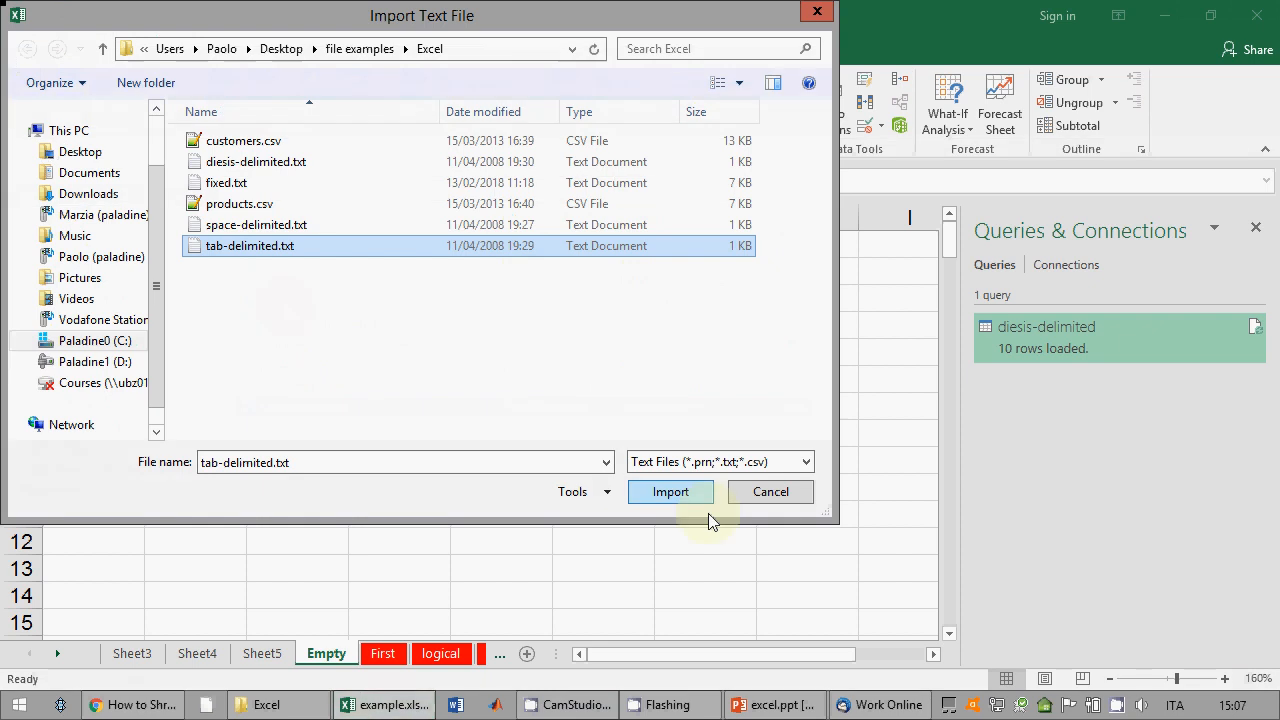
pyautogui.click(688, 491)
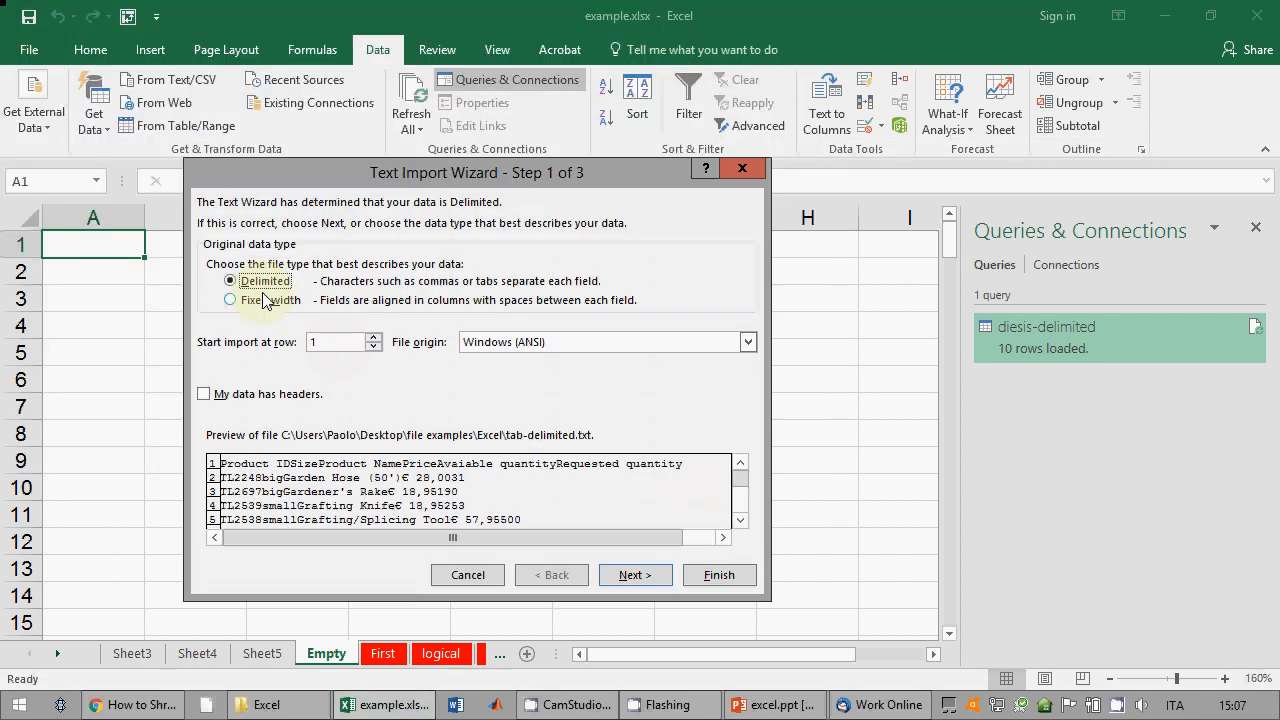
pyautogui.click(215, 394)
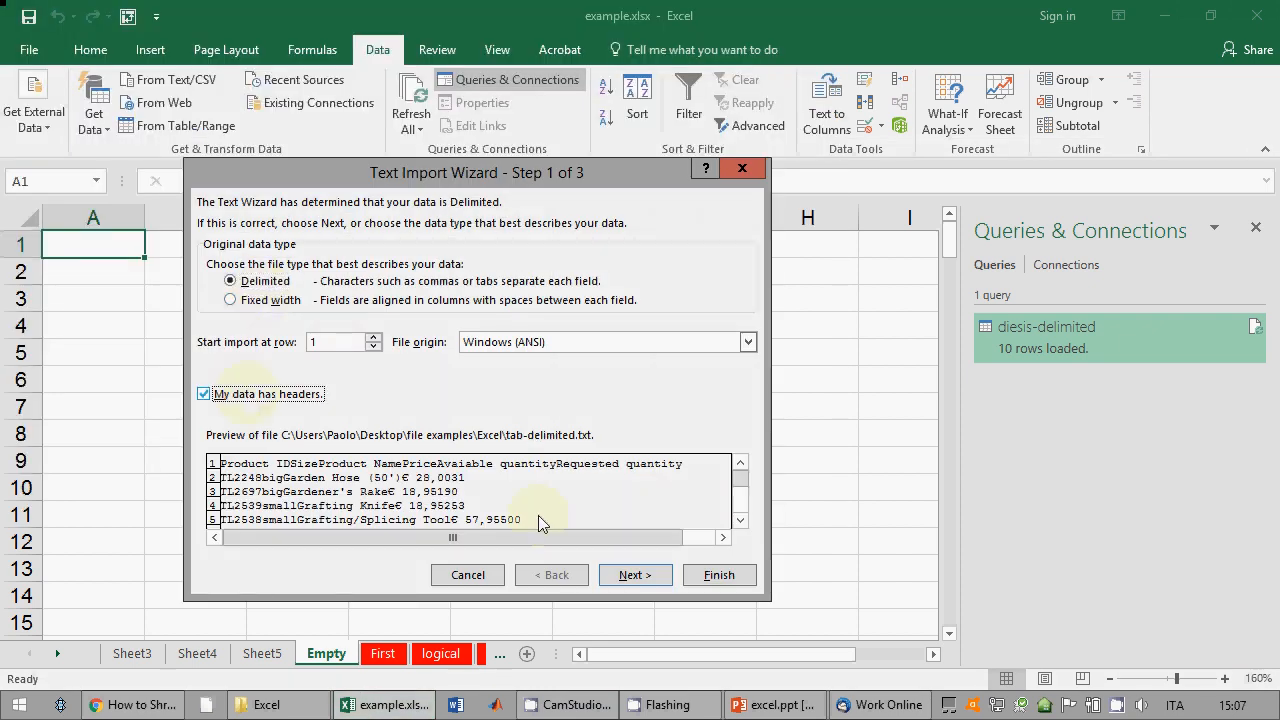
pyautogui.click(635, 575)
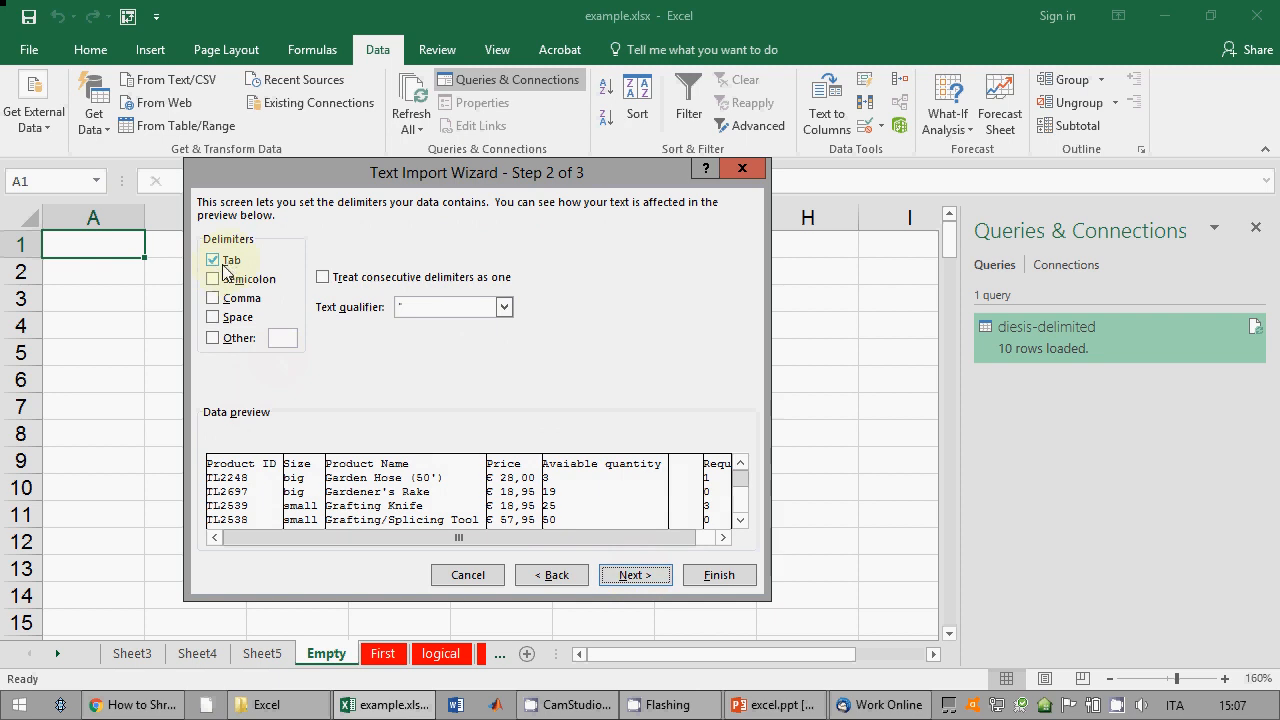
pyautogui.click(645, 575)
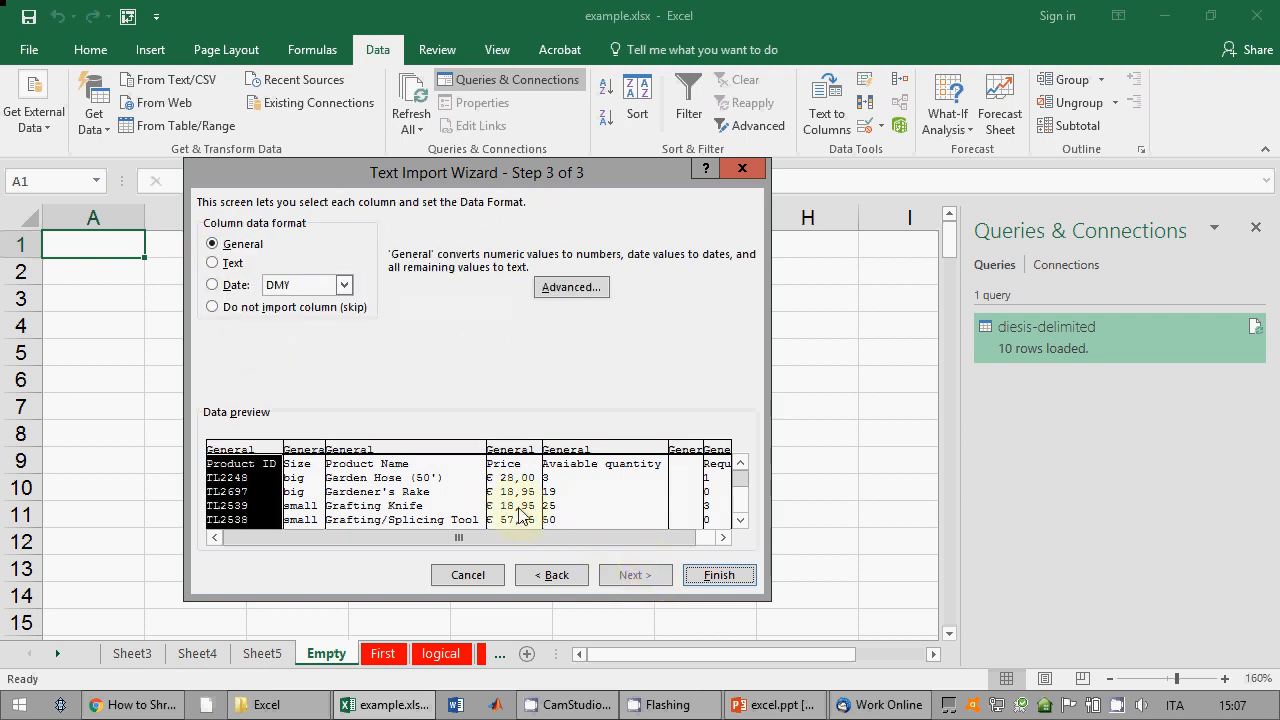
pyautogui.click(714, 574)
pyautogui.click(371, 436)
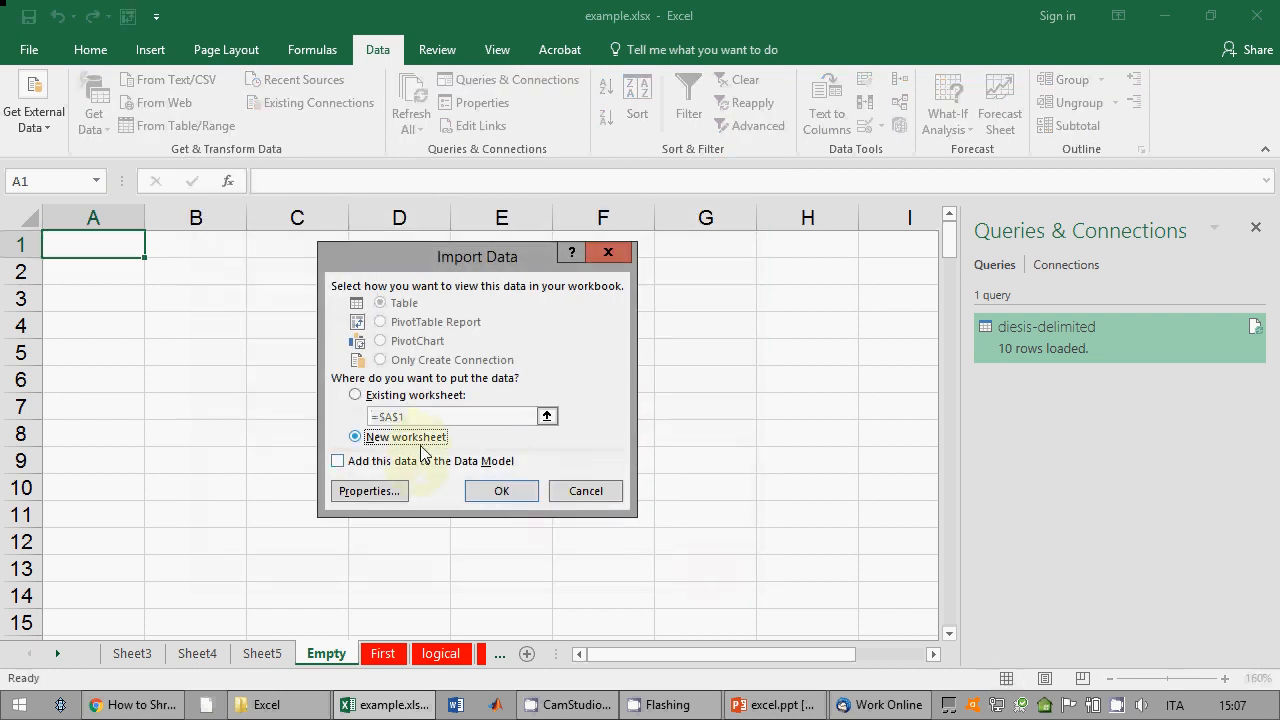
pyautogui.click(501, 490)
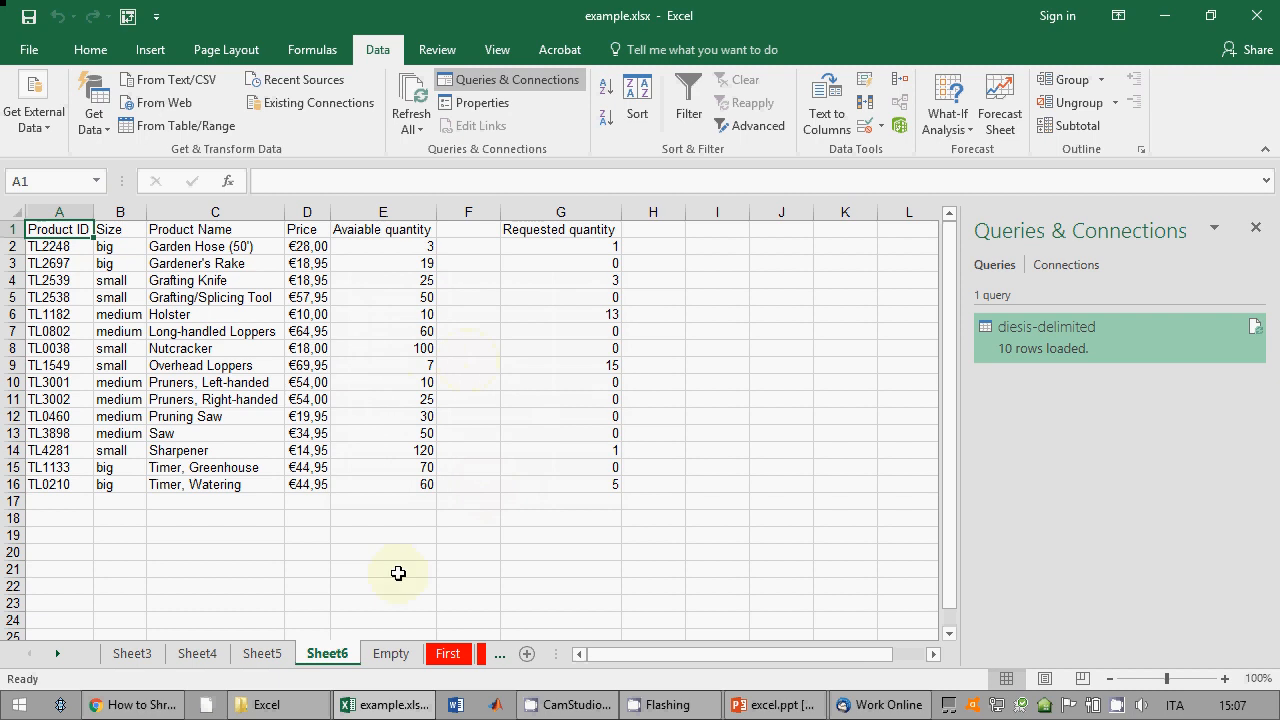
# Step: Go to the Empty sheet, reopen Get External Data, and bring the example files folder forward
pyautogui.click(90, 133)
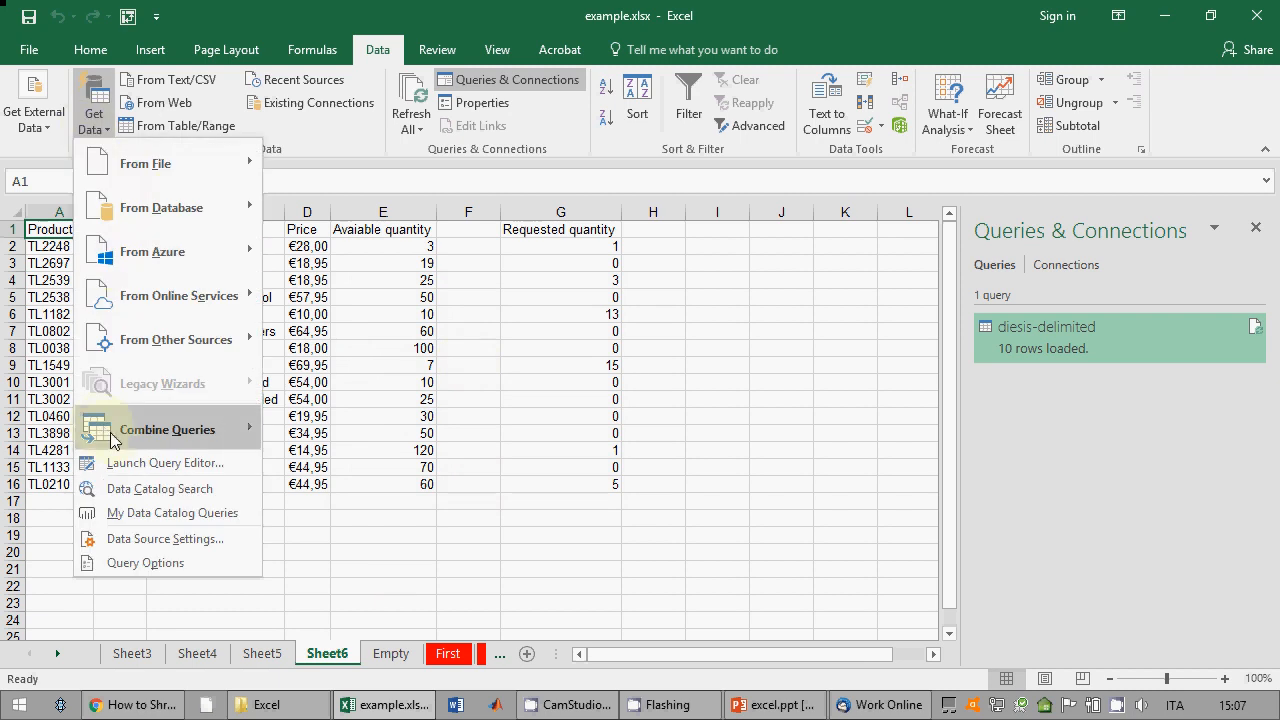
pyautogui.click(417, 600)
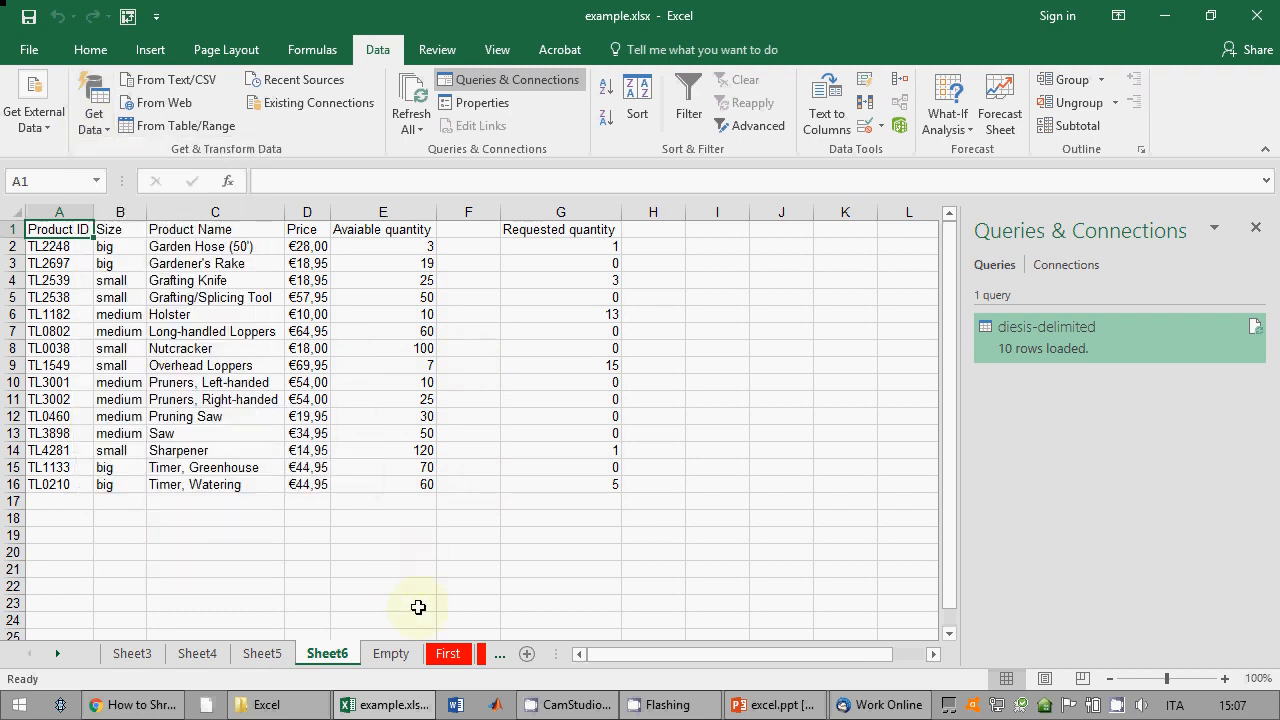
pyautogui.click(391, 653)
pyautogui.click(94, 113)
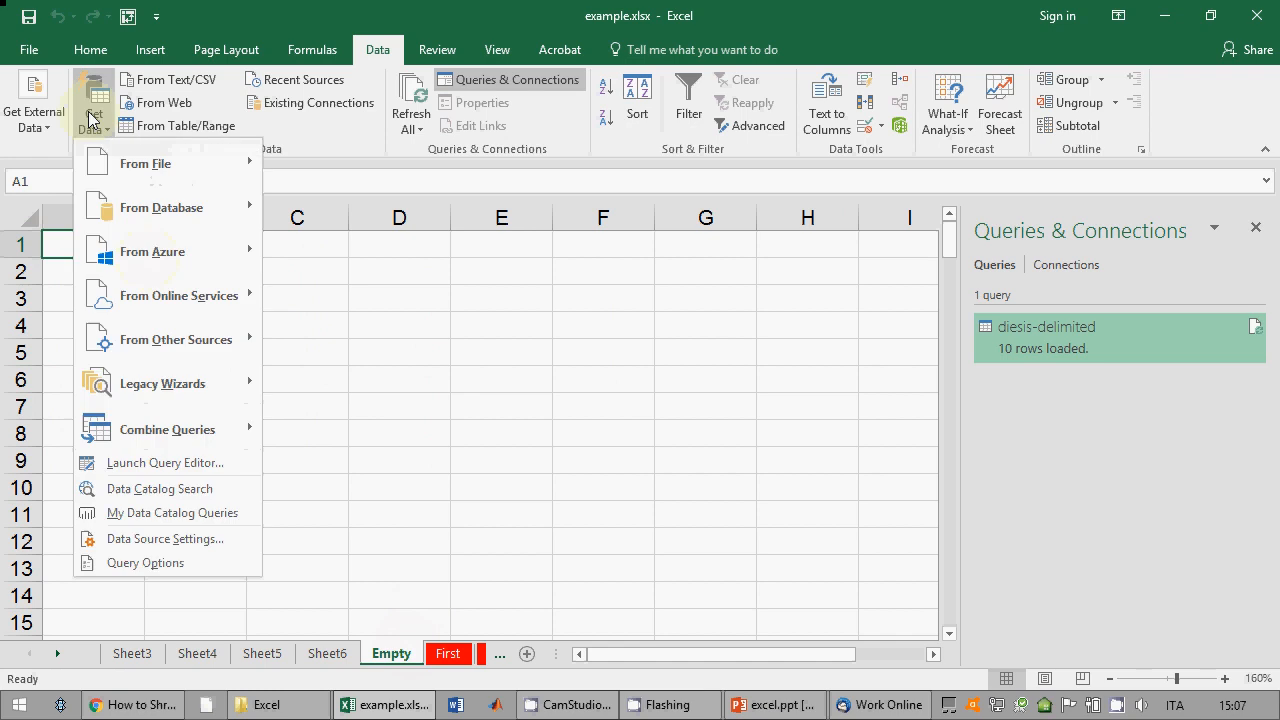
pyautogui.click(34, 112)
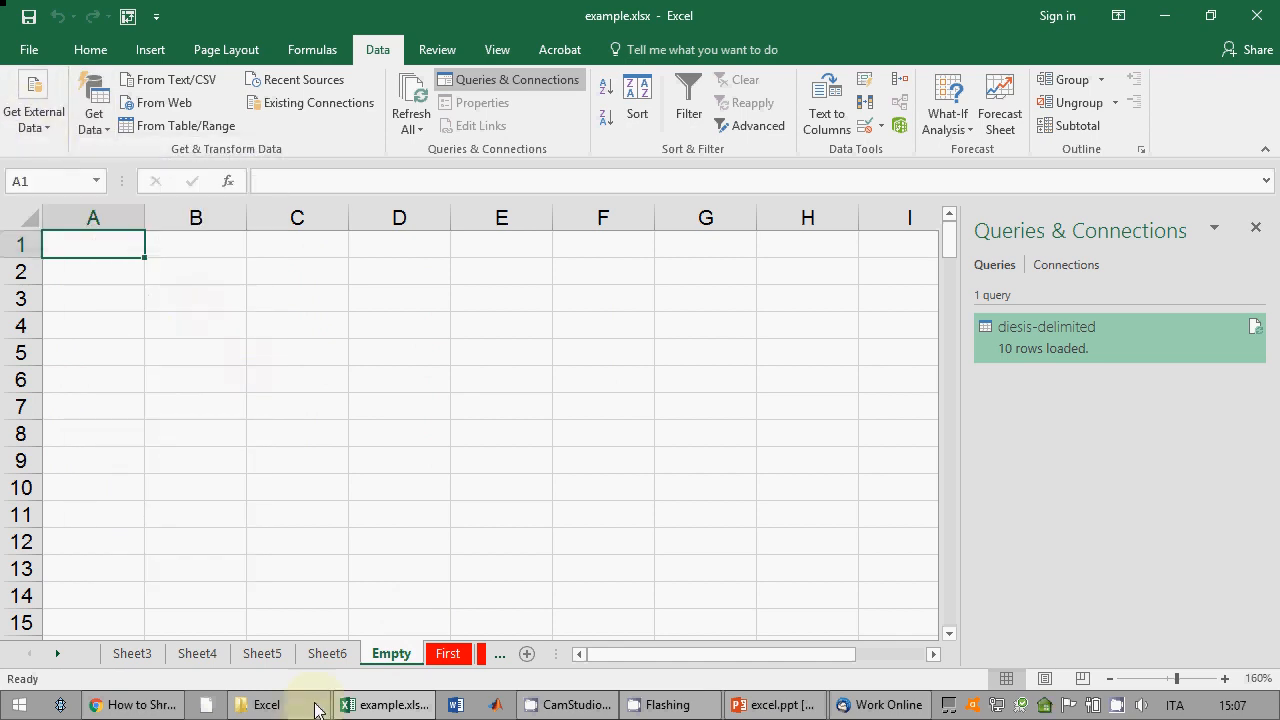
pyautogui.click(280, 704)
# Step: Open fixed.txt in Notepad and highlight the padding before 2008 and where Romagna meets 2010
pyautogui.click(320, 452)
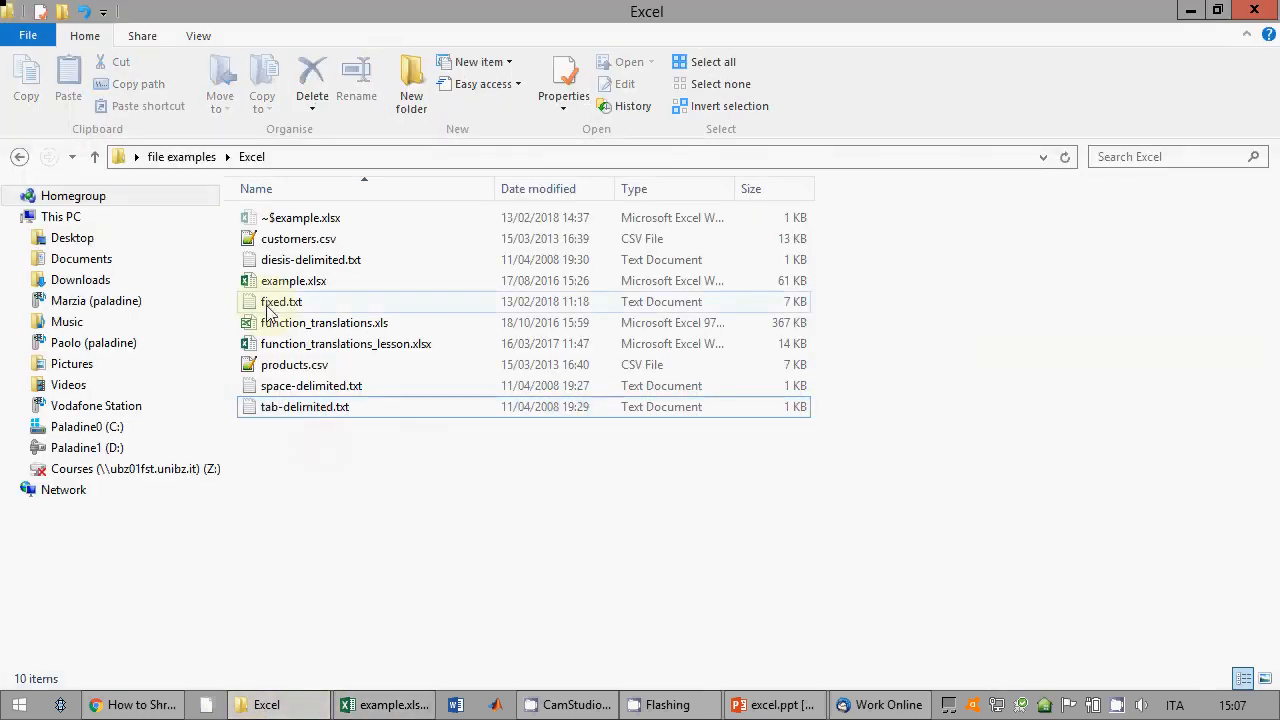
pyautogui.doubleClick(268, 312)
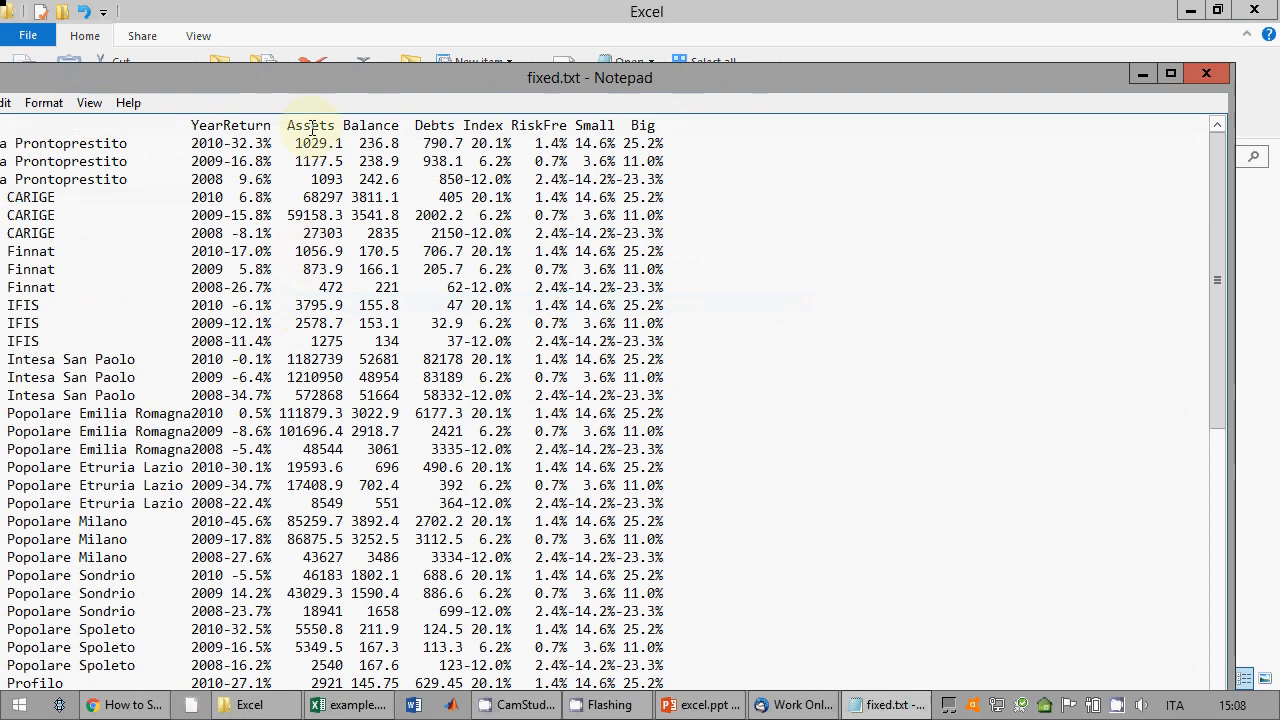
pyautogui.moveTo(650, 55); pyautogui.dragTo(477, 46)
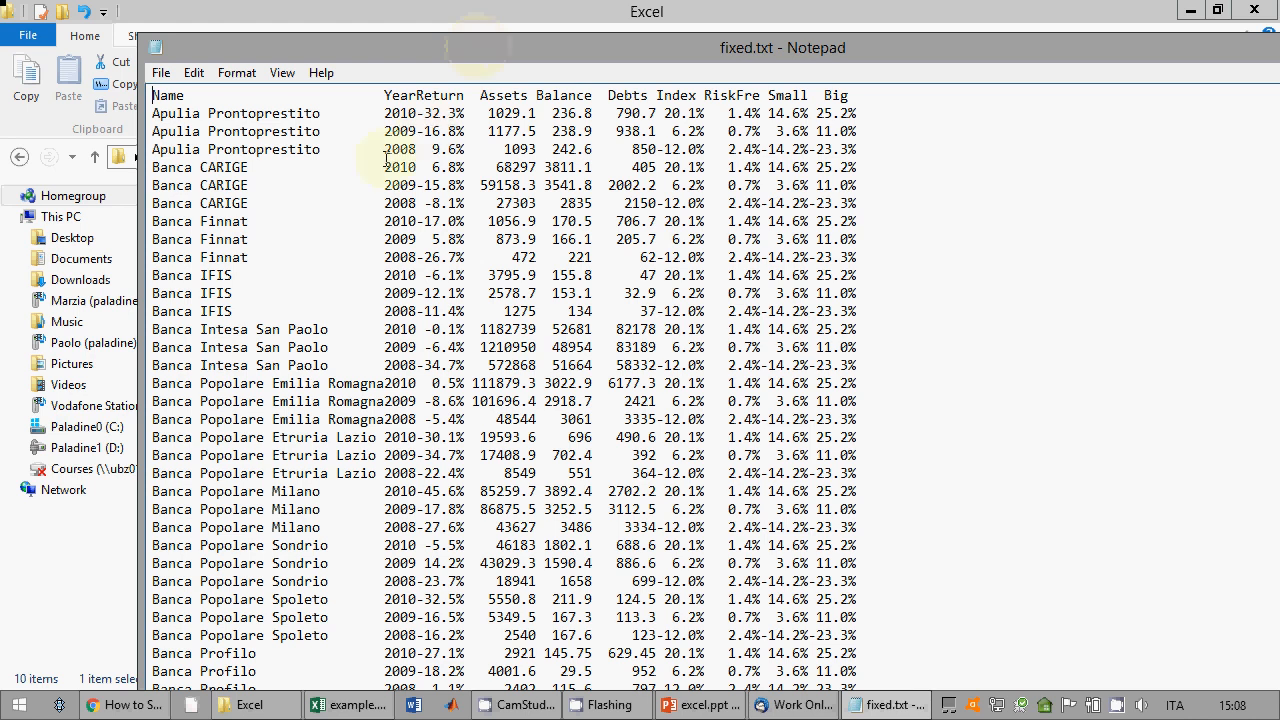
pyautogui.moveTo(384, 149); pyautogui.dragTo(320, 148)
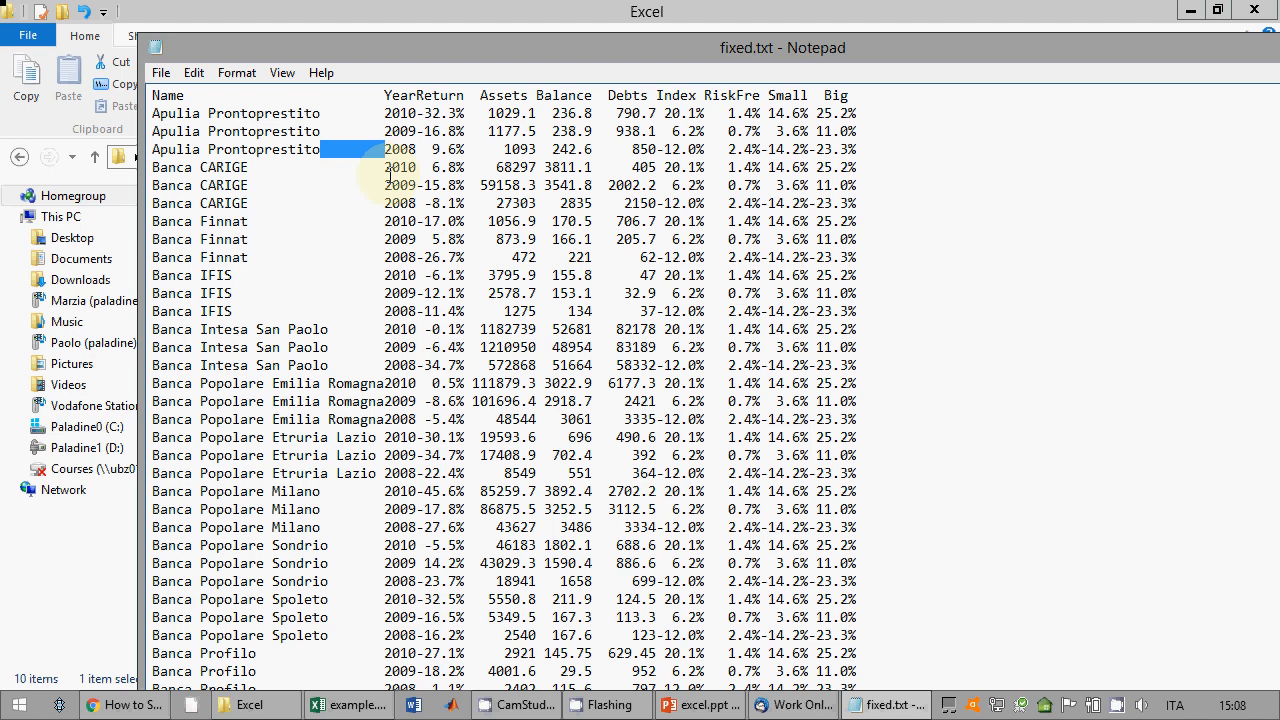
pyautogui.click(404, 147)
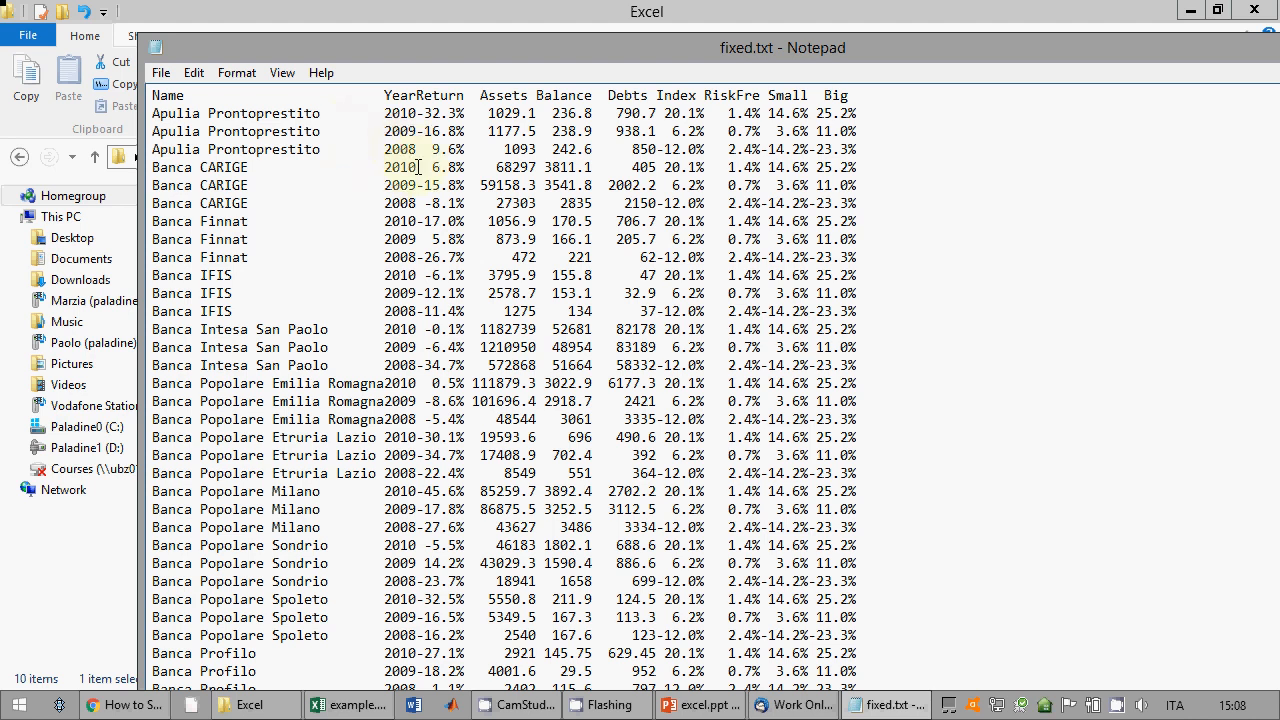
pyautogui.click(384, 385)
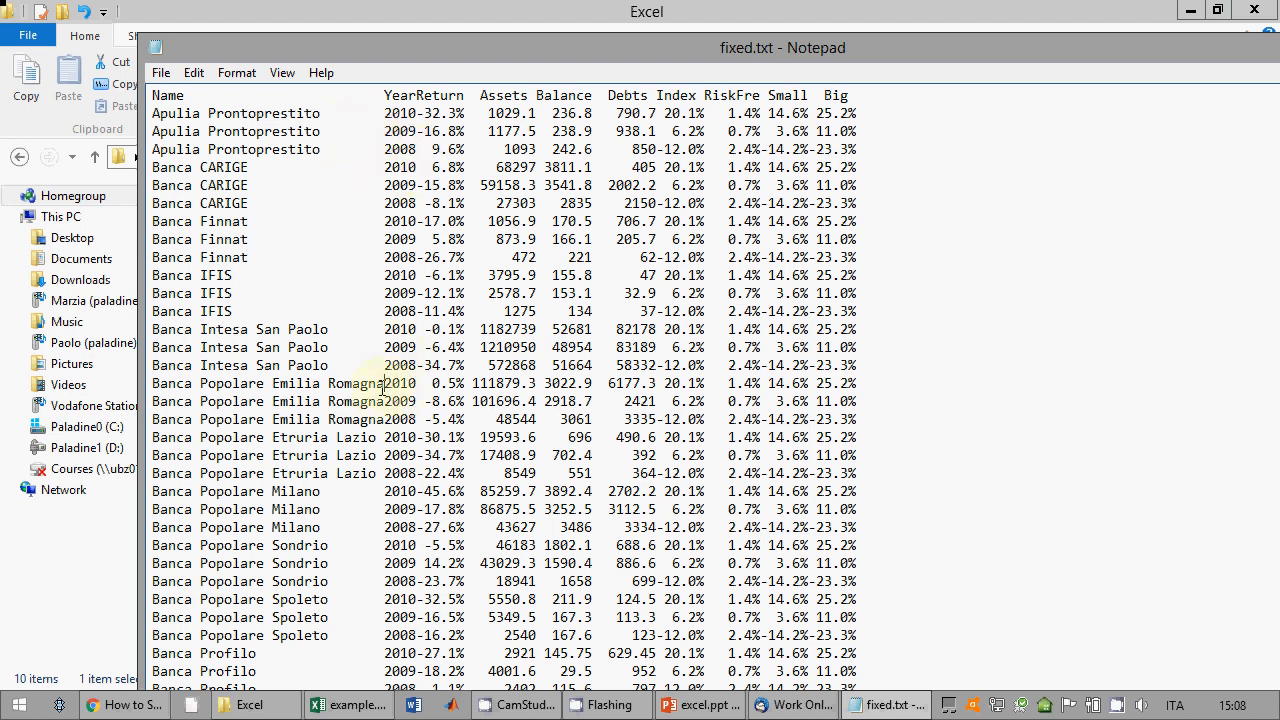
pyautogui.moveTo(383, 390); pyautogui.dragTo(390, 391)
pyautogui.click(387, 387)
# Step: Scroll through fixed.txt full screen, close Notepad, and return to example.xlsx
pyautogui.scroll(-1, 470, 388)
pyautogui.scroll(1, 480, 388)
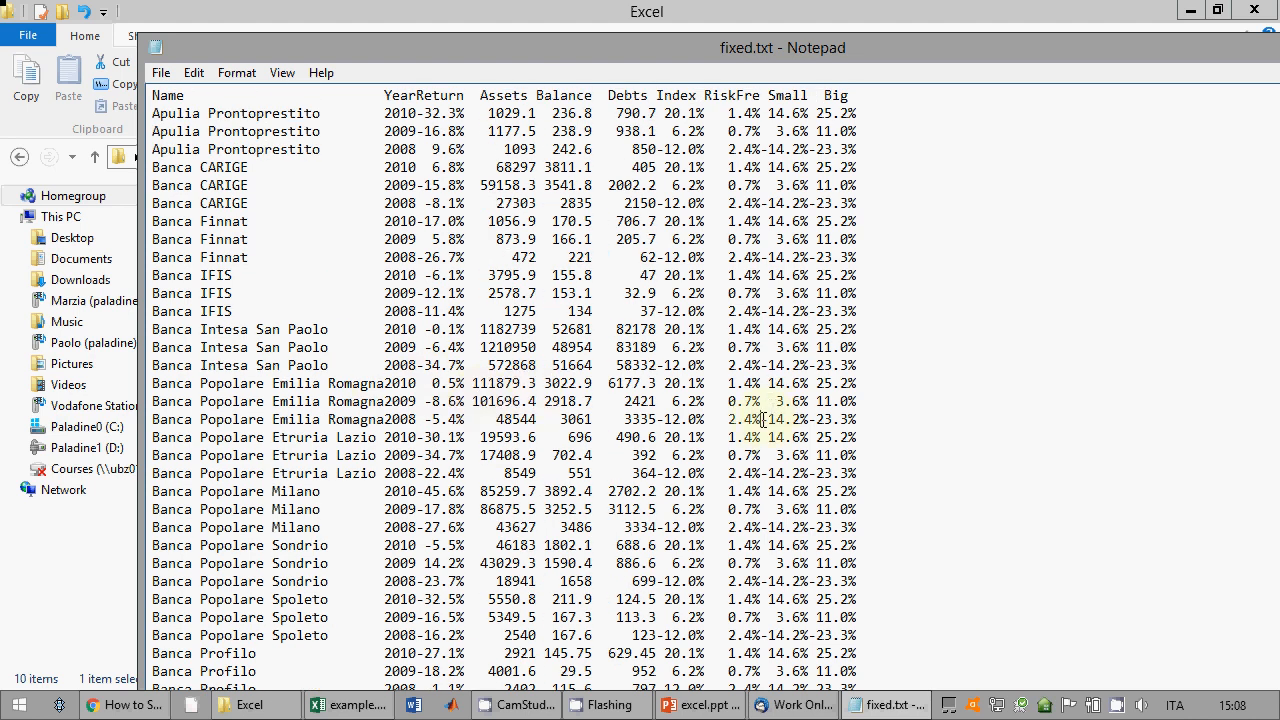
pyautogui.scroll(-14, 770, 340)
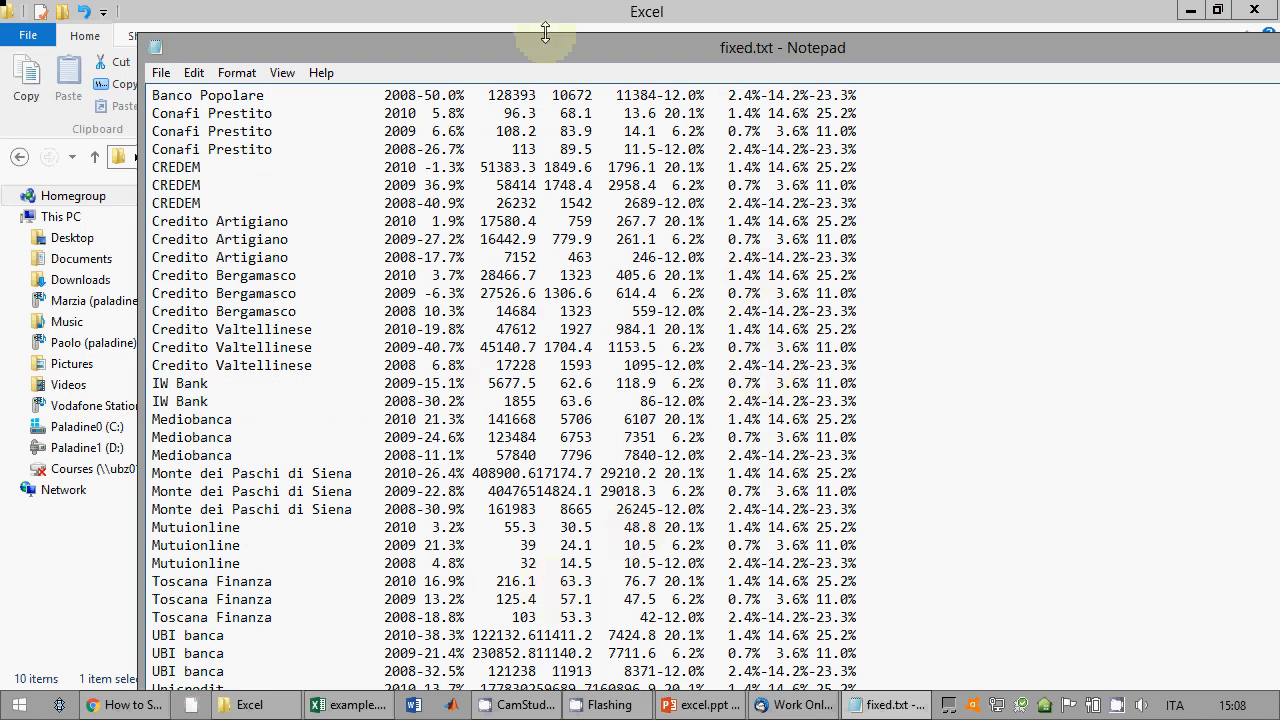
pyautogui.moveTo(543, 52); pyautogui.dragTo(543, 5)
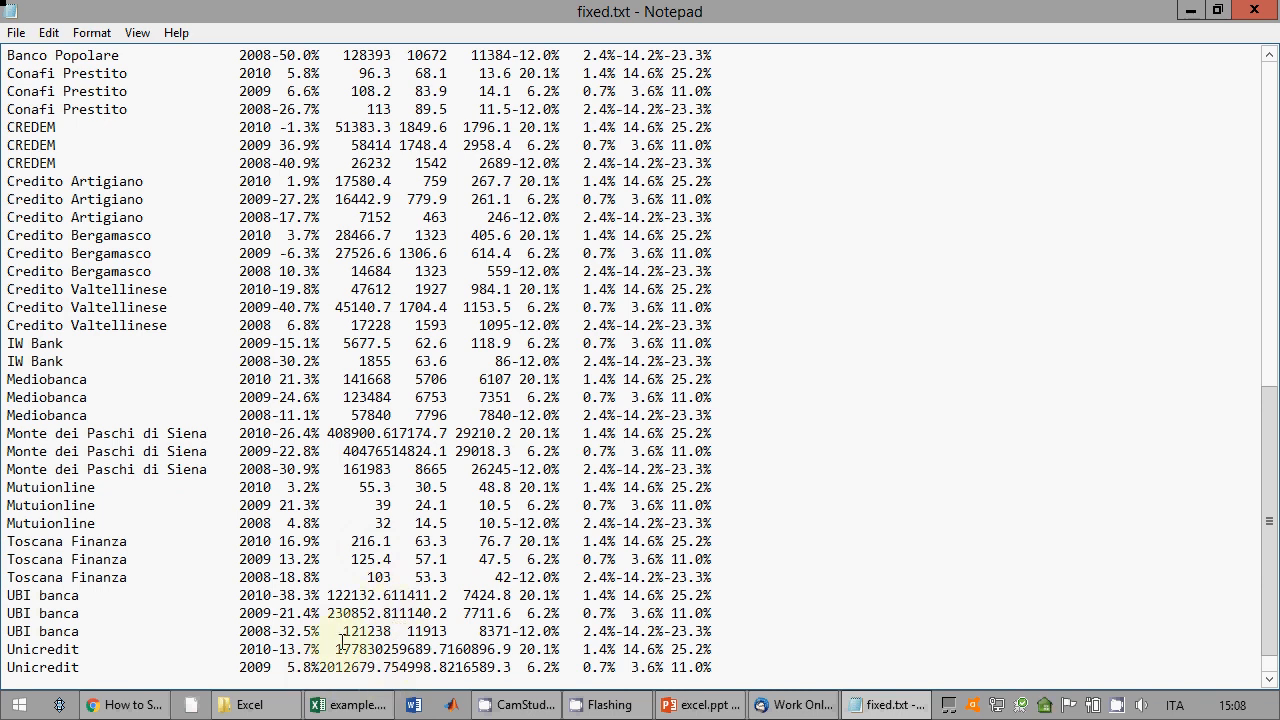
pyautogui.click(1254, 11)
pyautogui.click(374, 474)
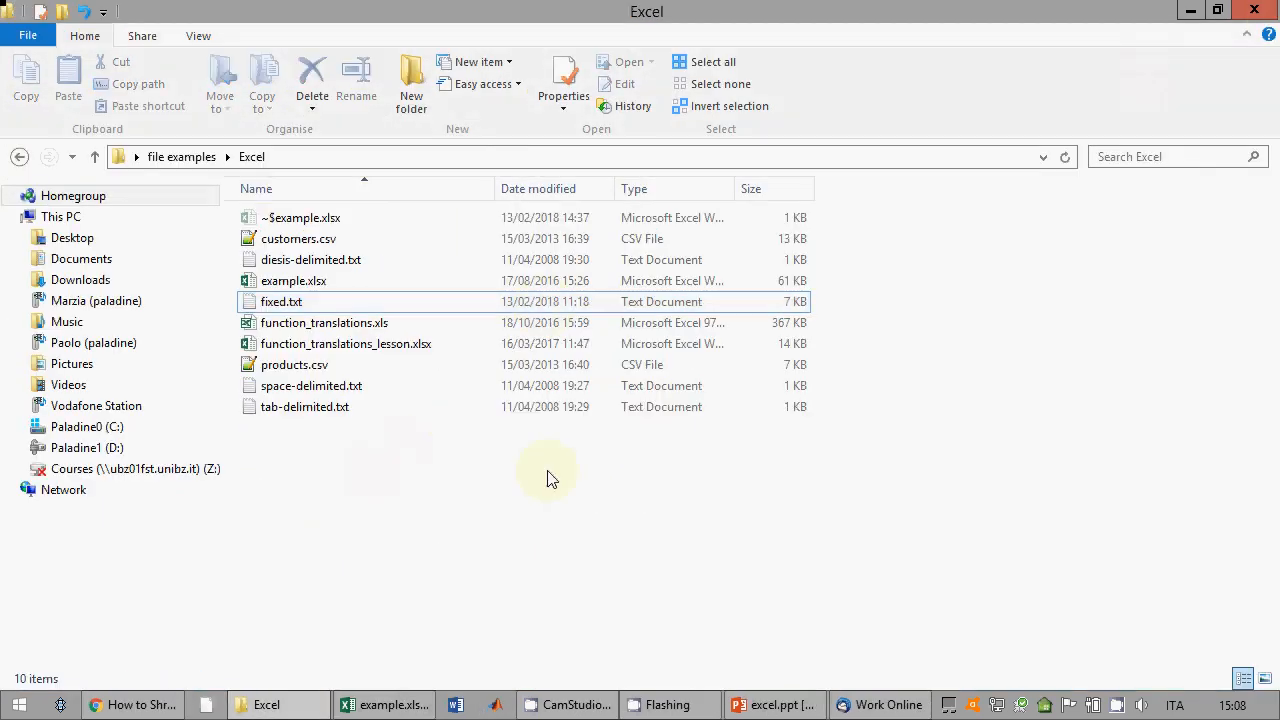
pyautogui.click(383, 705)
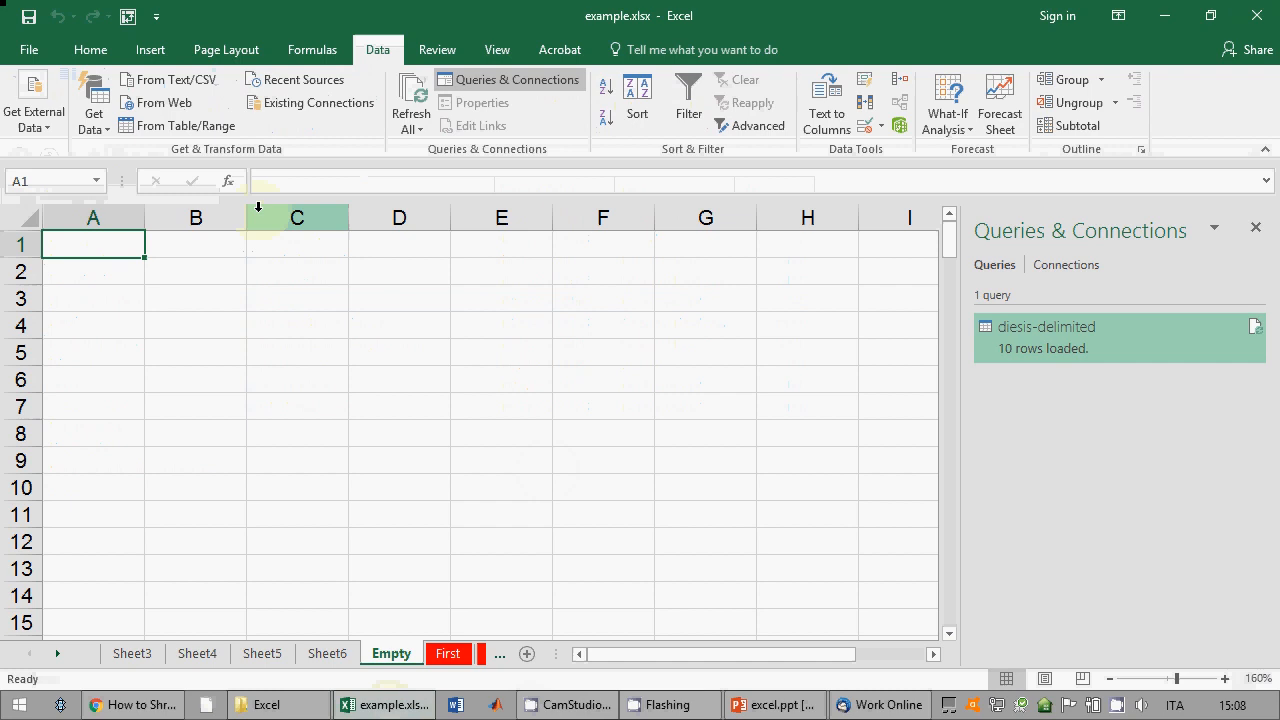
# Step: Start a legacy From Text import of fixed.txt as fixed-width data with headers, reaching wizard step 2
pyautogui.click(36, 120)
pyautogui.click(95, 118)
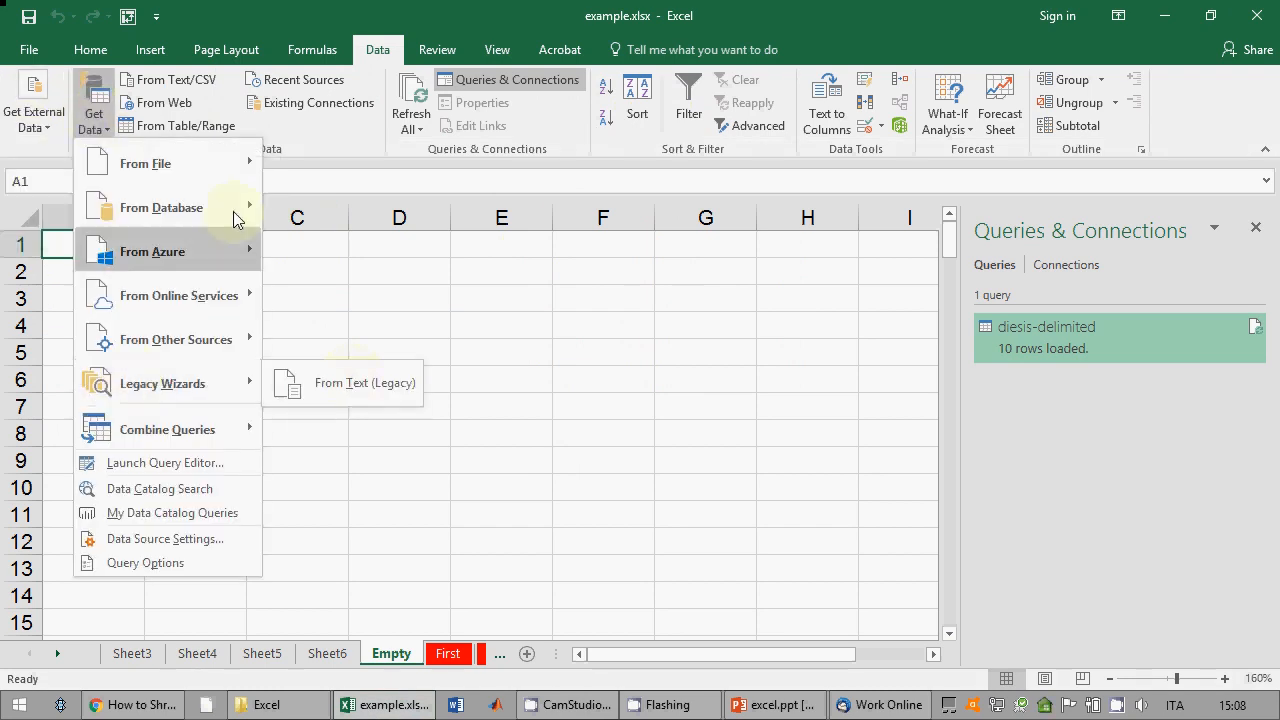
pyautogui.moveTo(202, 172)
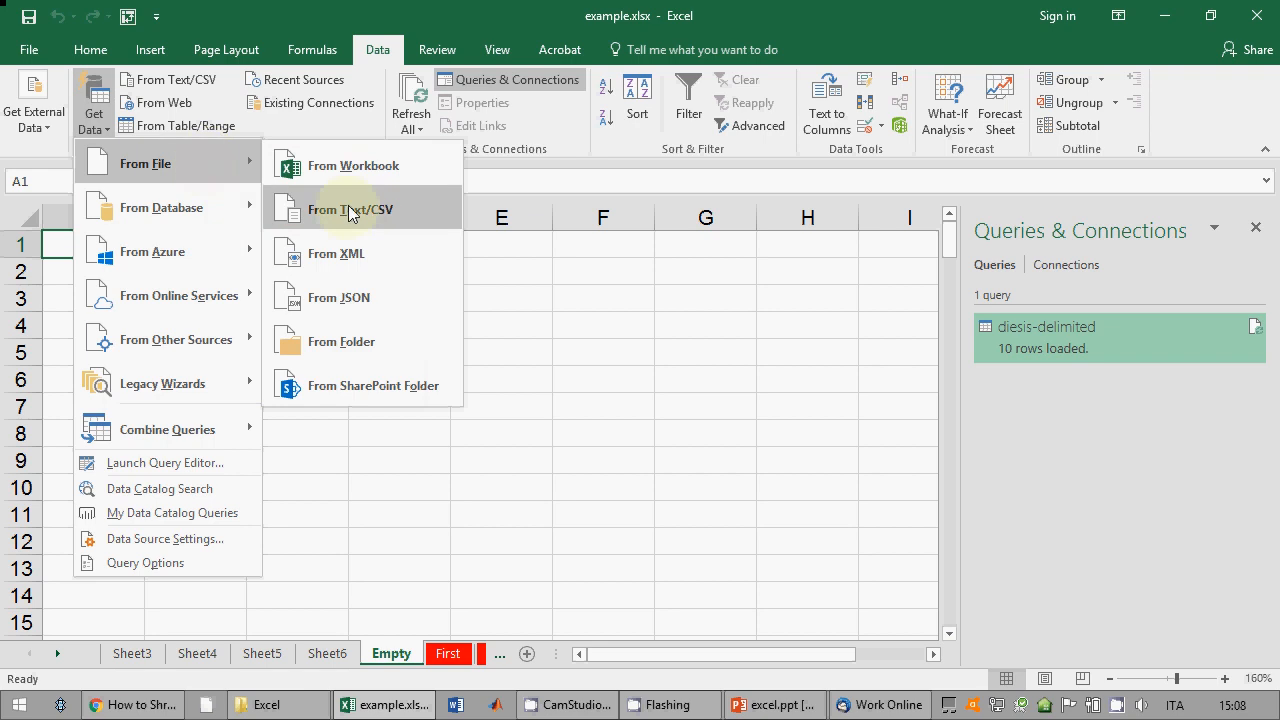
pyautogui.click(40, 120)
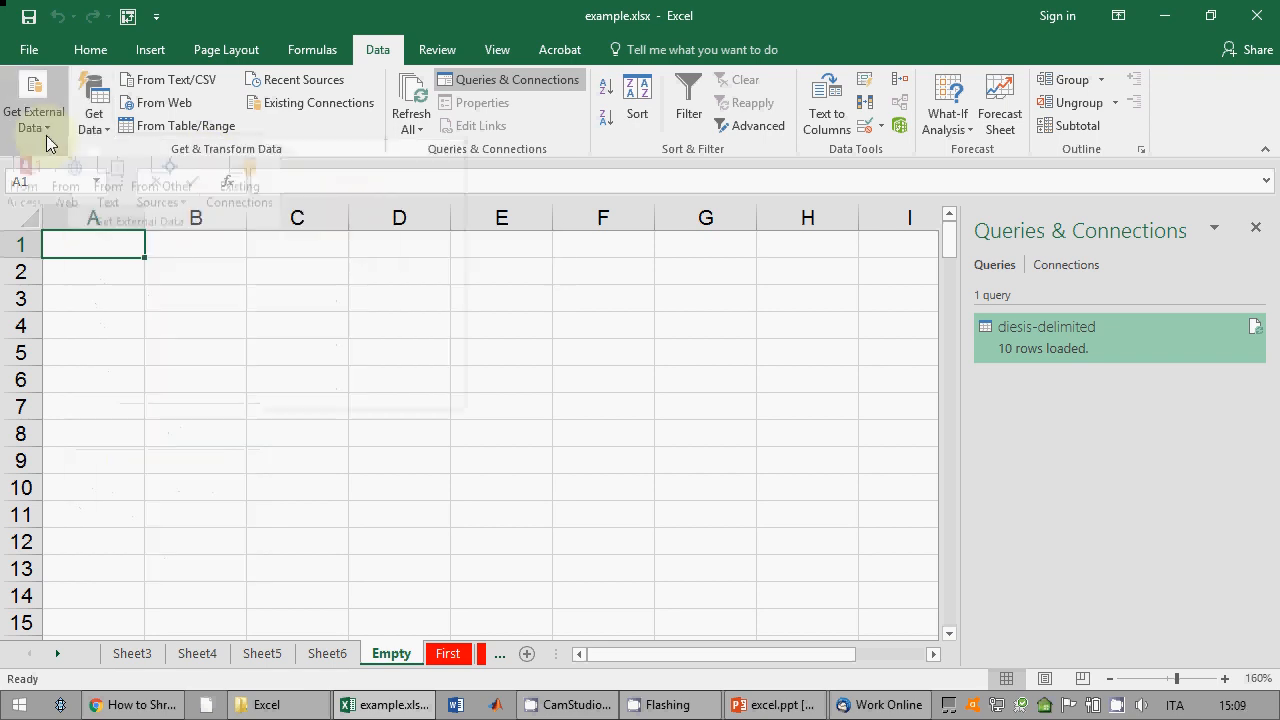
pyautogui.click(106, 205)
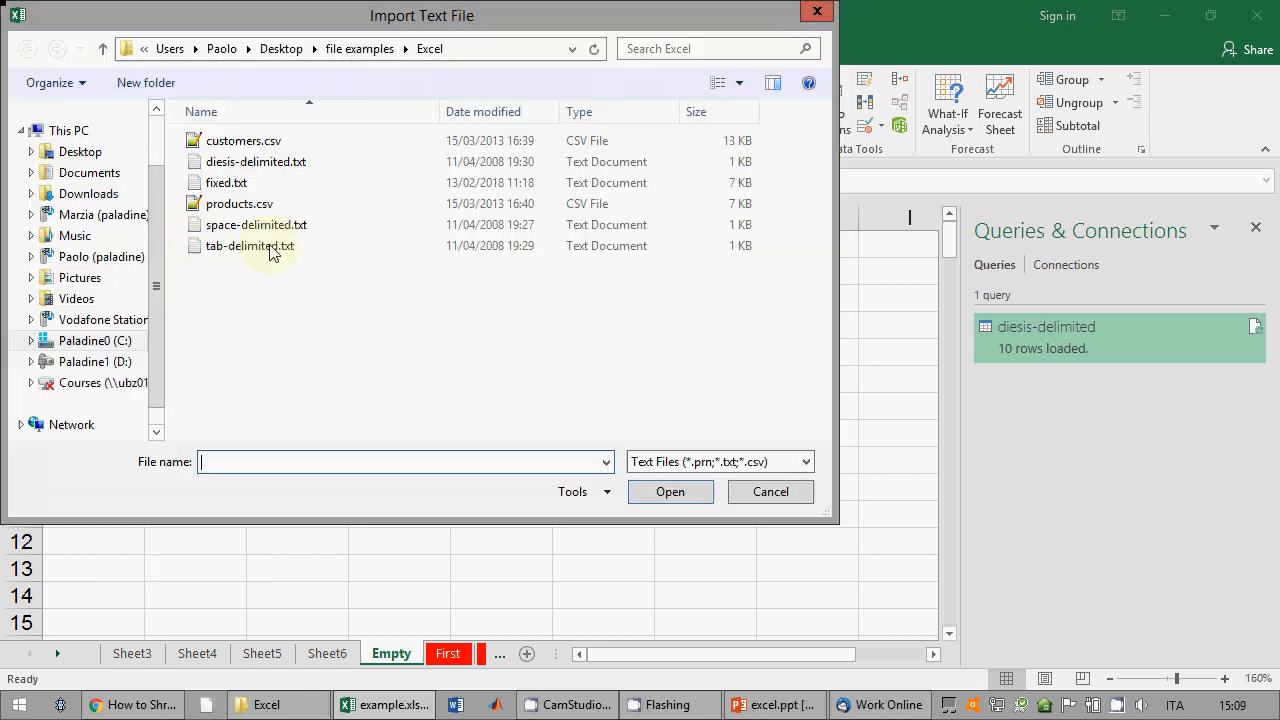
pyautogui.click(248, 185)
pyautogui.click(665, 498)
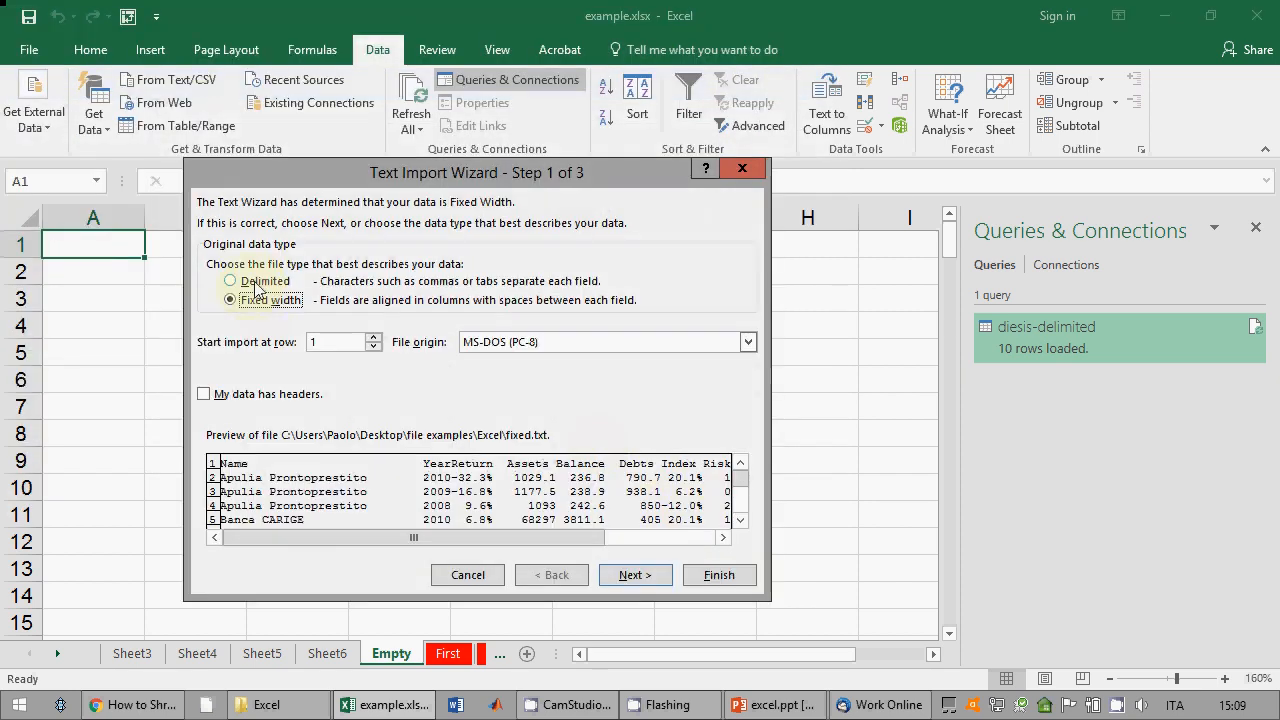
pyautogui.click(298, 395)
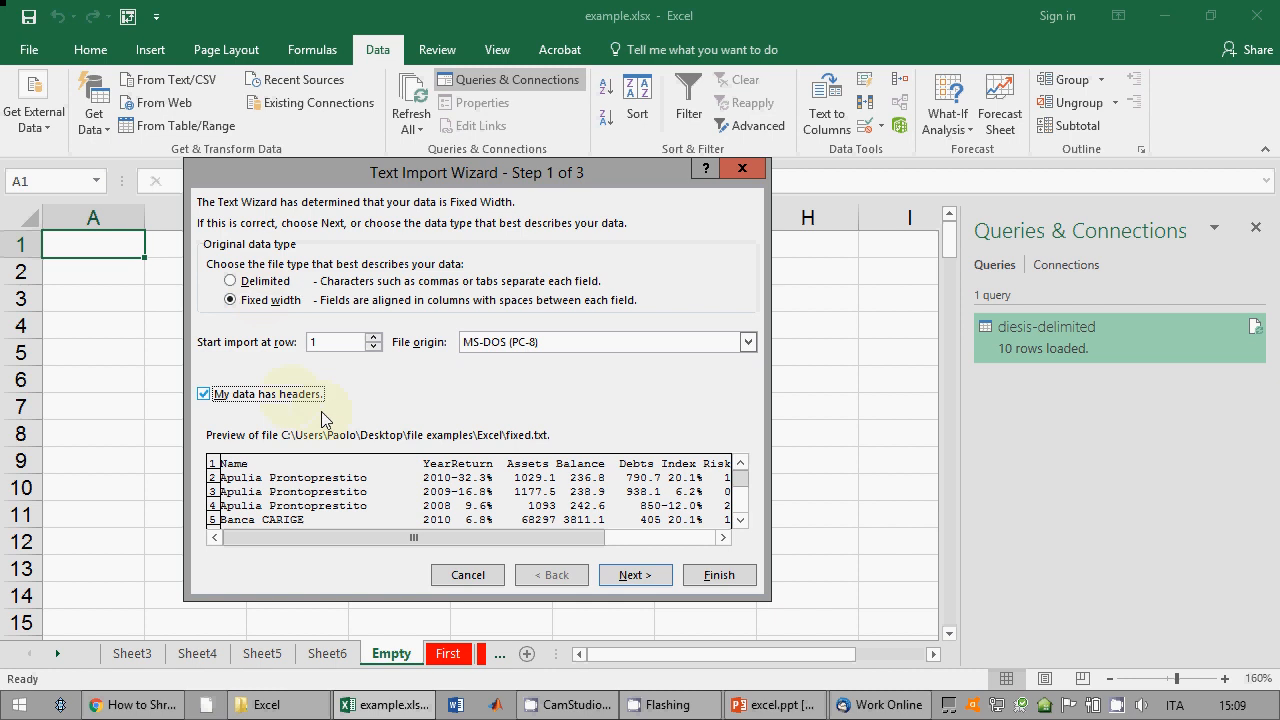
pyautogui.click(649, 583)
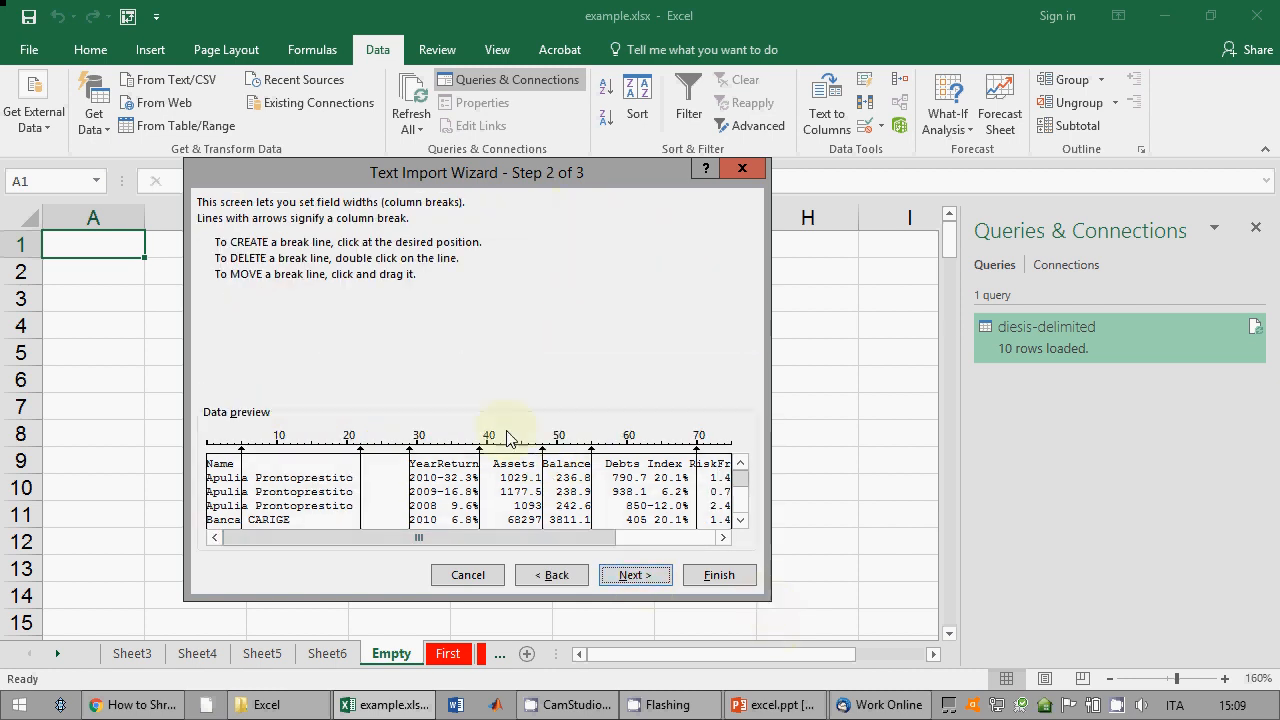
# Step: Remove the extra breaks in the bank names and add breaks for Year, Debts/Index, RiskFre, Small and Big
pyautogui.moveTo(478, 172); pyautogui.dragTo(464, 128)
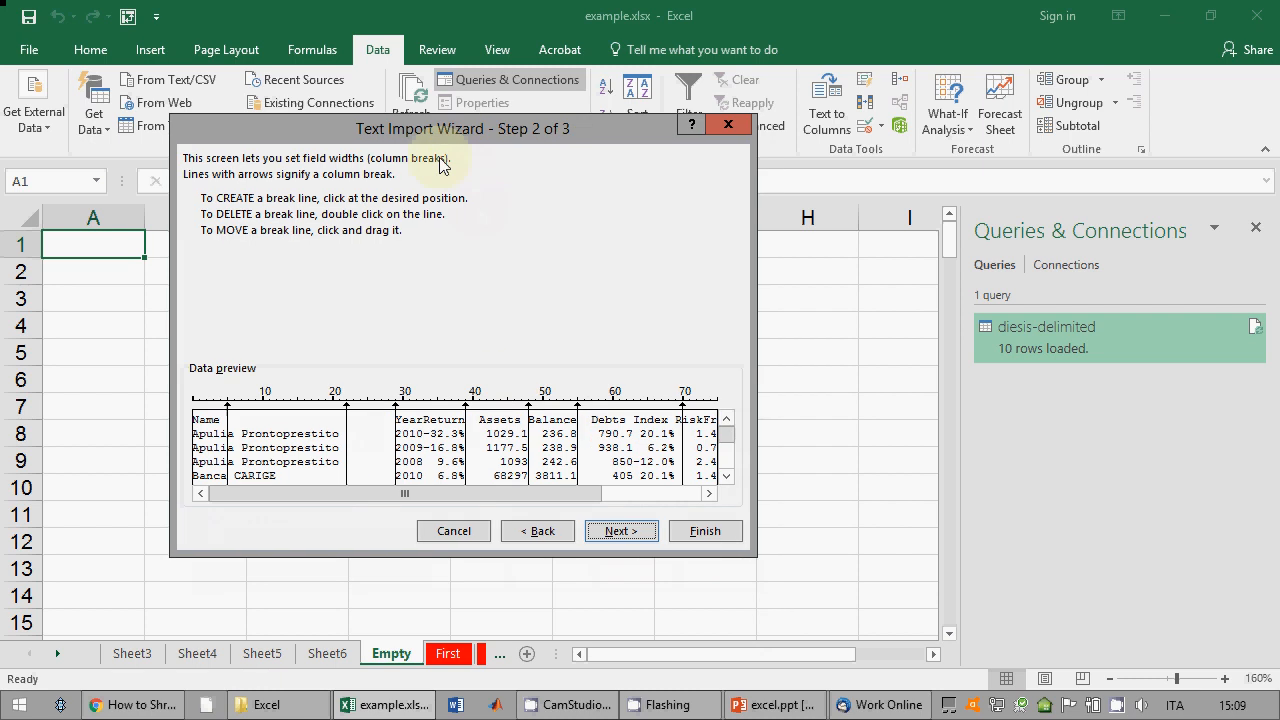
pyautogui.doubleClick(228, 432)
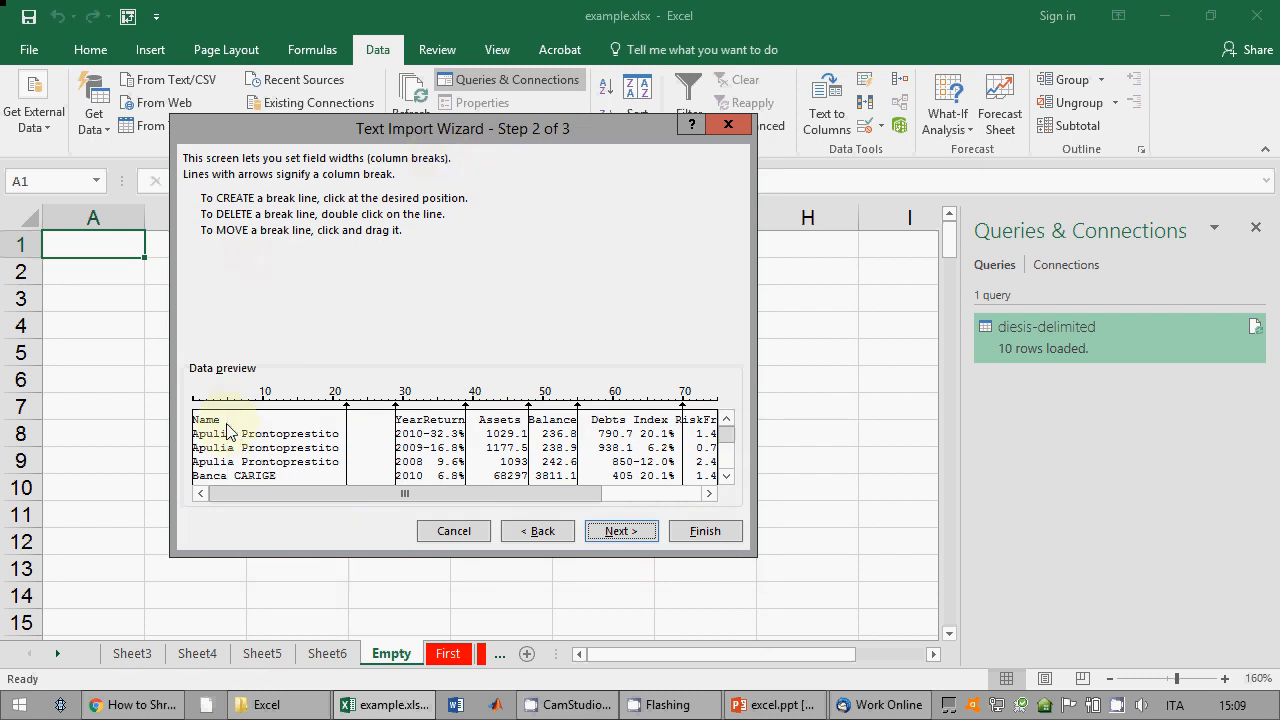
pyautogui.doubleClick(346, 432)
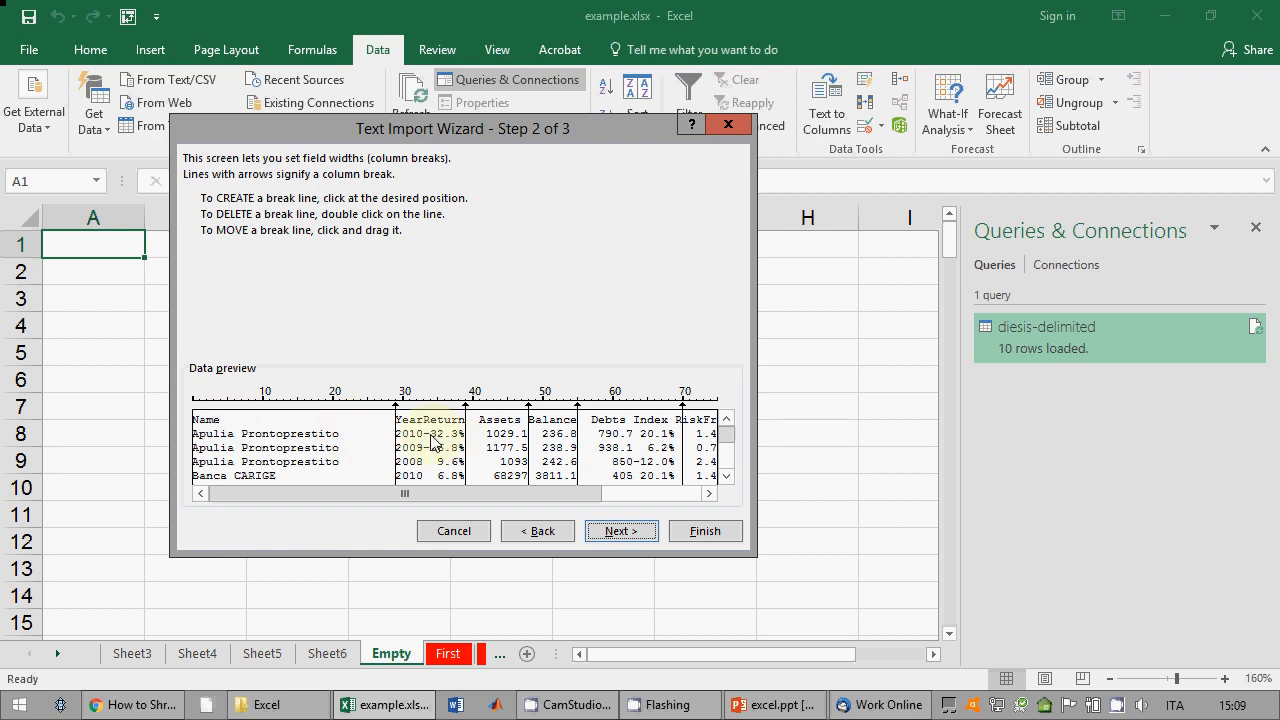
pyautogui.click(425, 440)
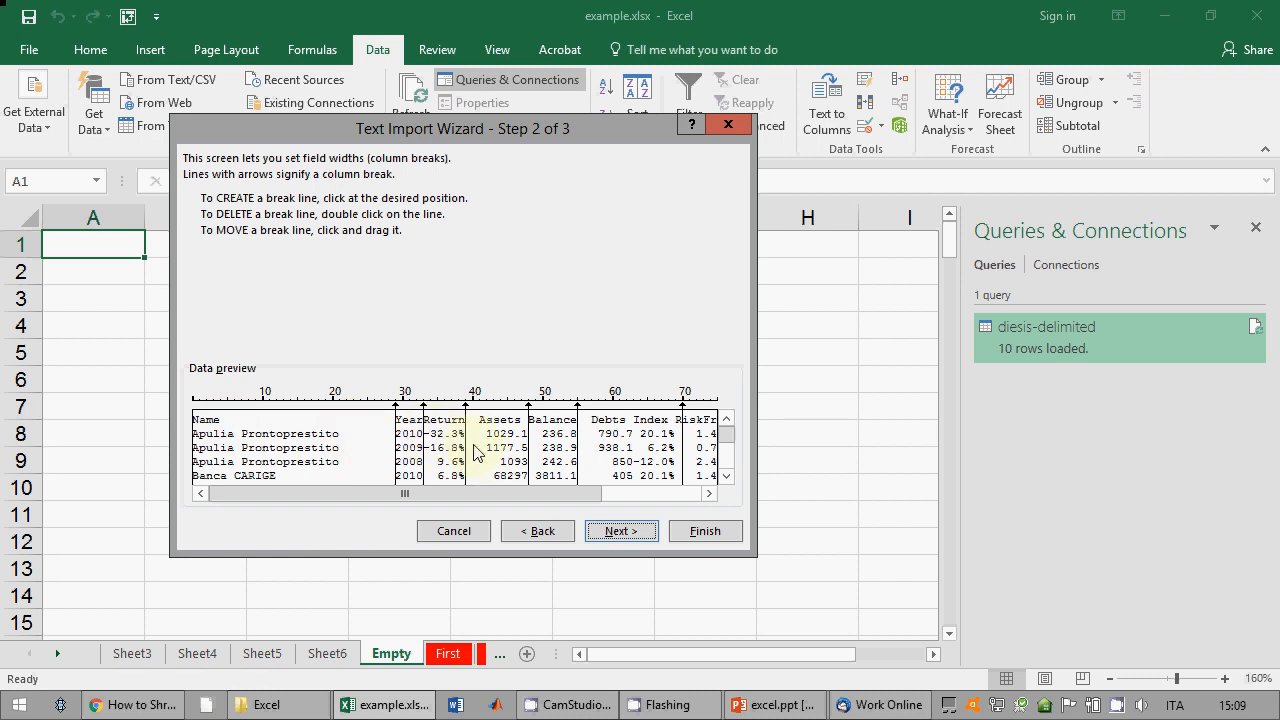
pyautogui.moveTo(467, 452); pyautogui.dragTo(473, 455)
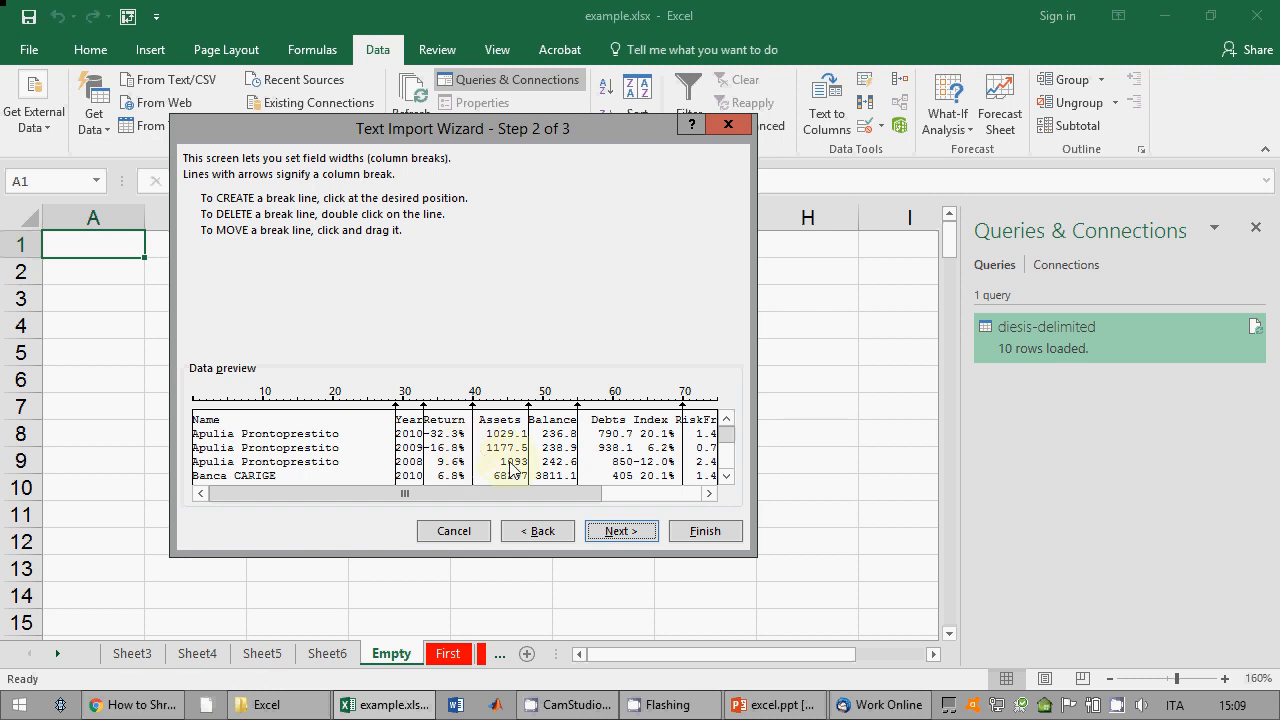
pyautogui.click(634, 440)
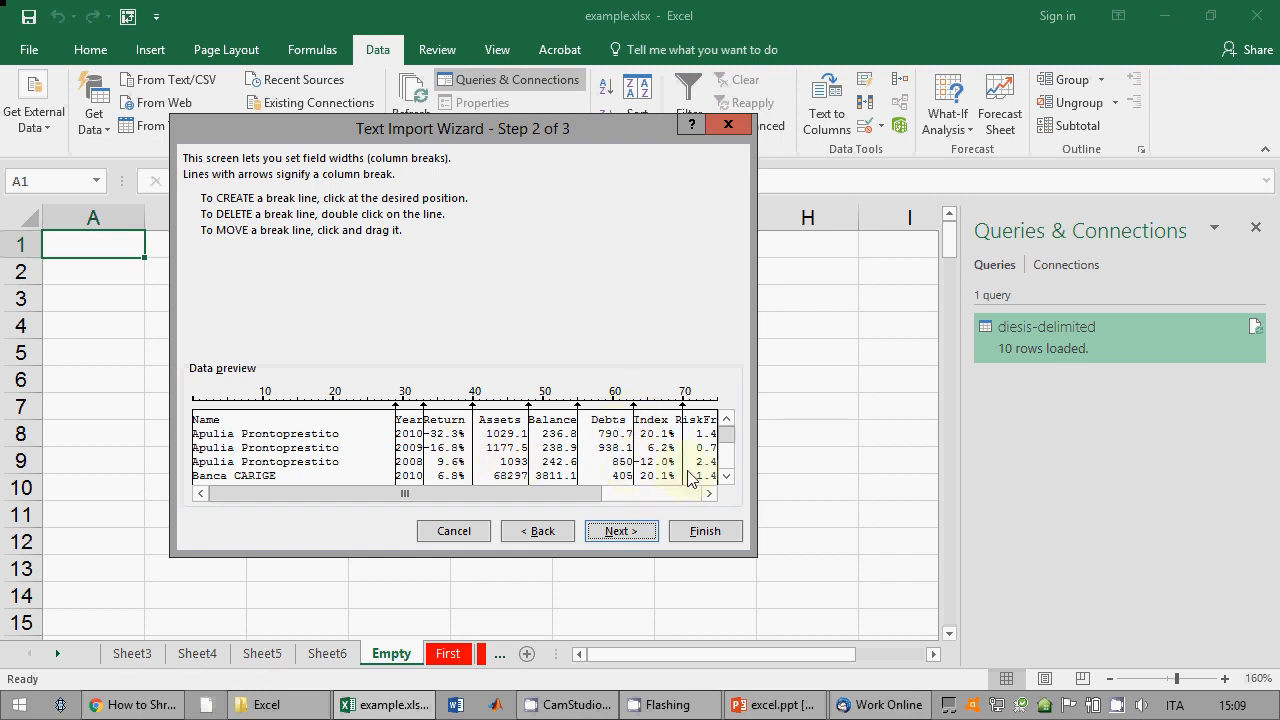
pyautogui.moveTo(596, 493); pyautogui.dragTo(695, 497)
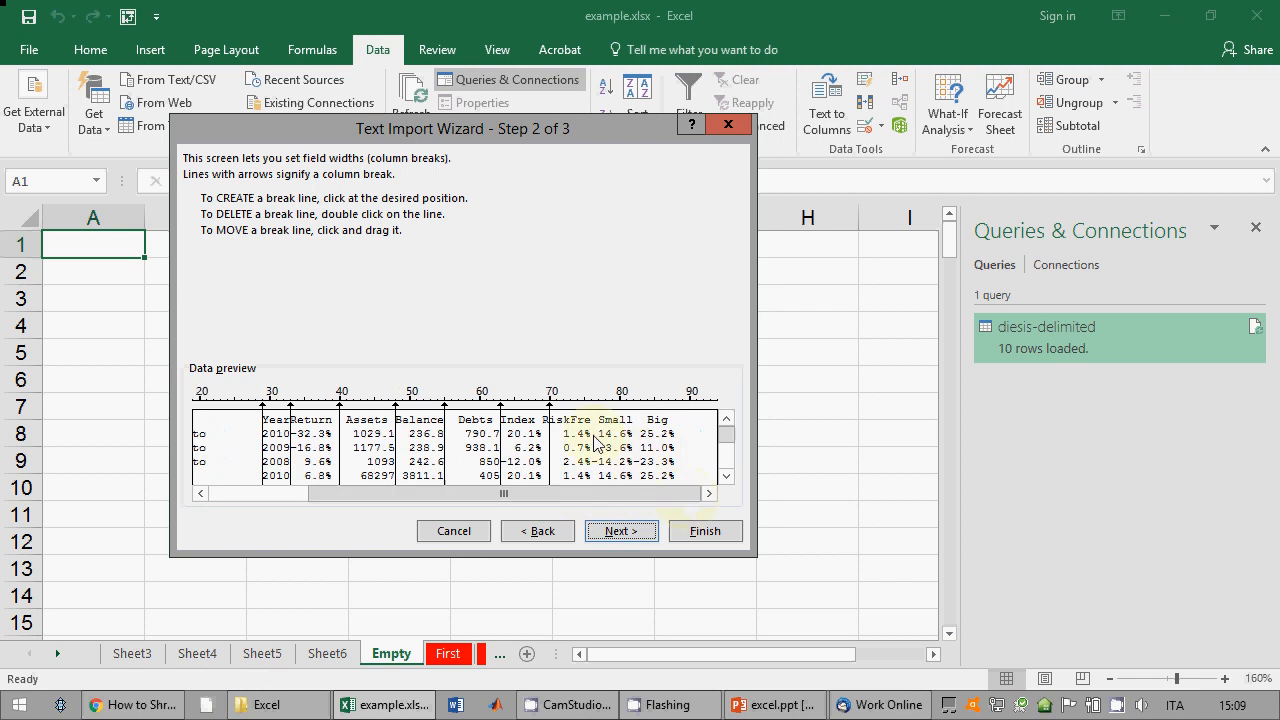
pyautogui.moveTo(550, 427); pyautogui.dragTo(543, 428)
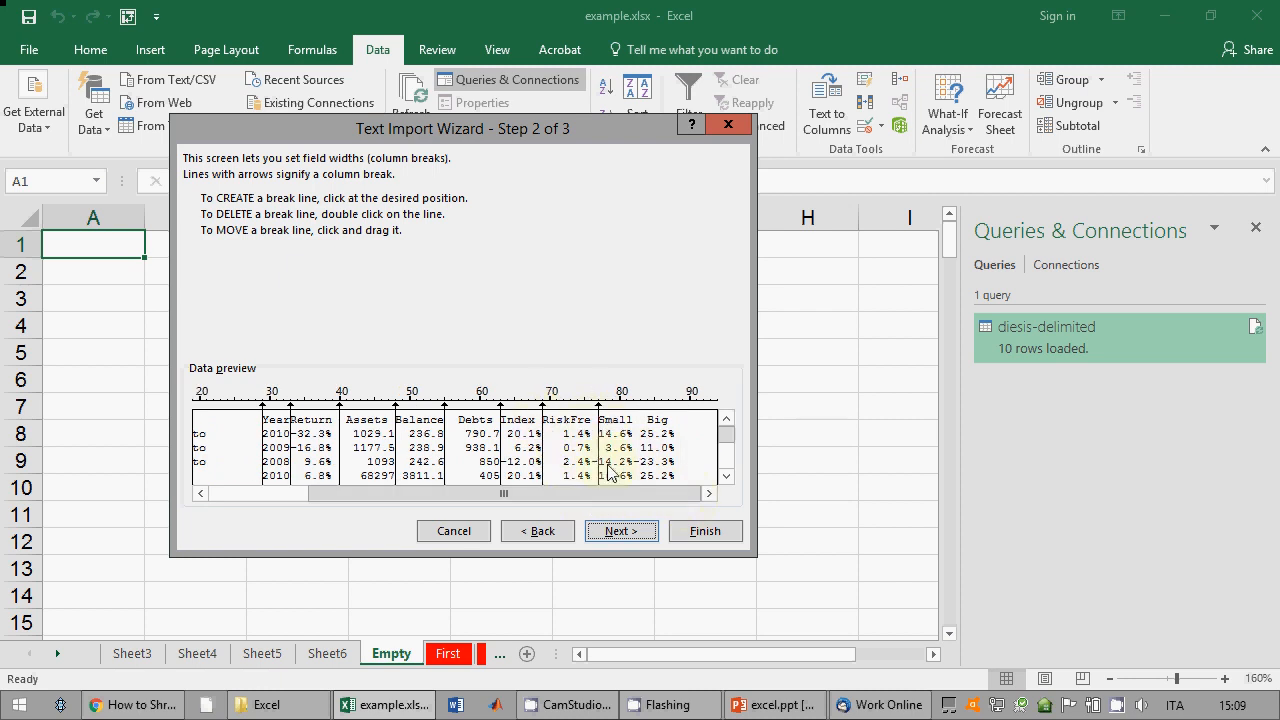
pyautogui.moveTo(598, 458); pyautogui.dragTo(592, 463)
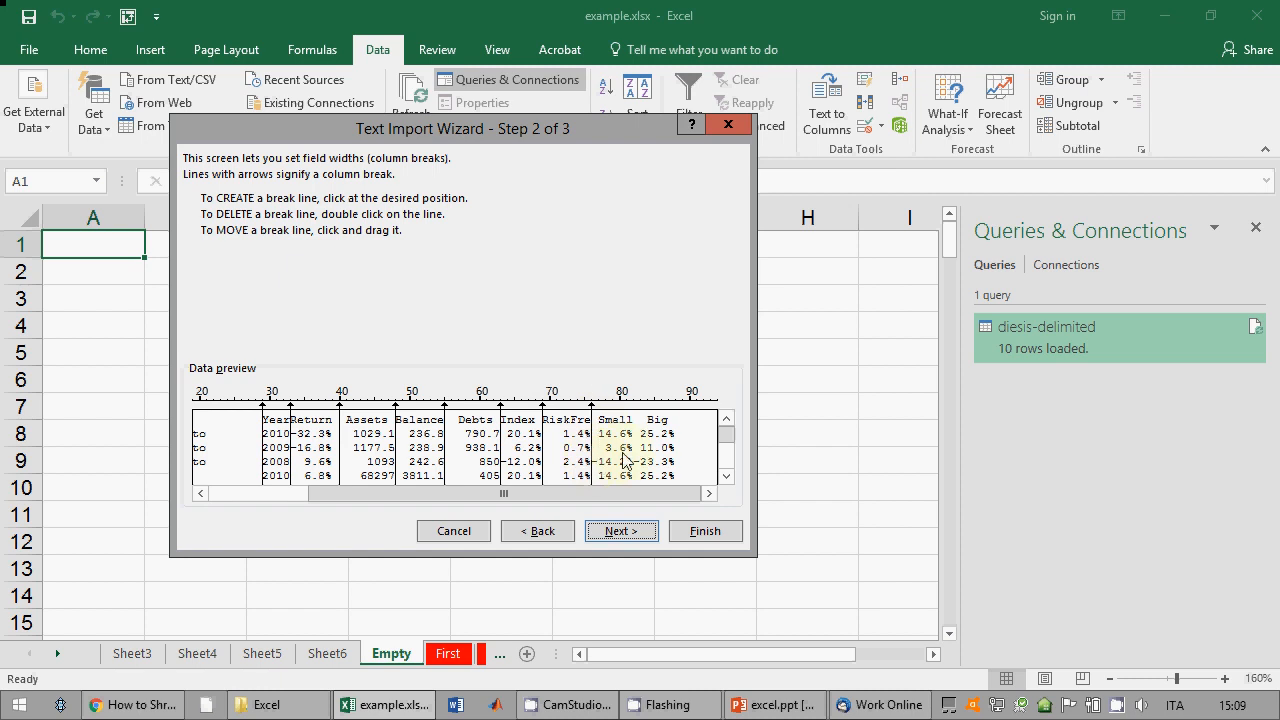
pyautogui.click(633, 461)
# Step: Scroll across the preview and fine-tune the breaks, adding one between Return and Assets
pyautogui.click(729, 476)
pyautogui.click(729, 476)
pyautogui.click(729, 476)
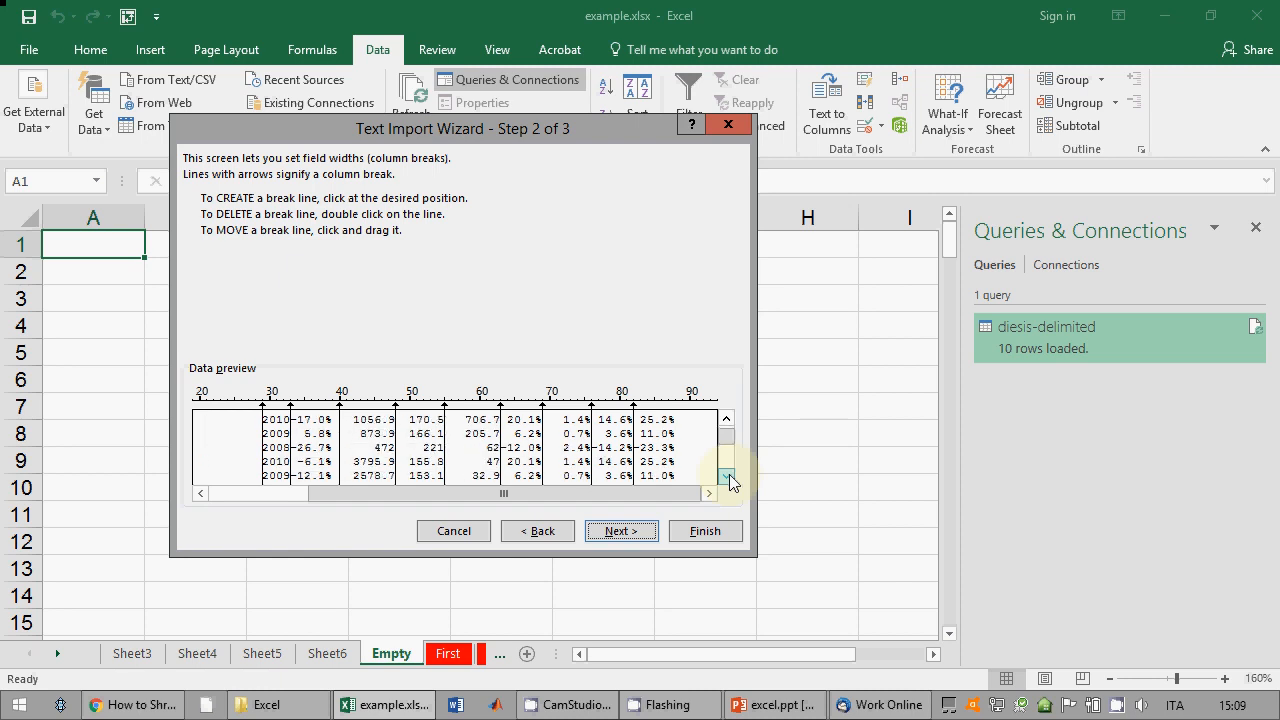
pyautogui.click(729, 476)
pyautogui.click(729, 476)
pyautogui.click(729, 476)
pyautogui.click(729, 476)
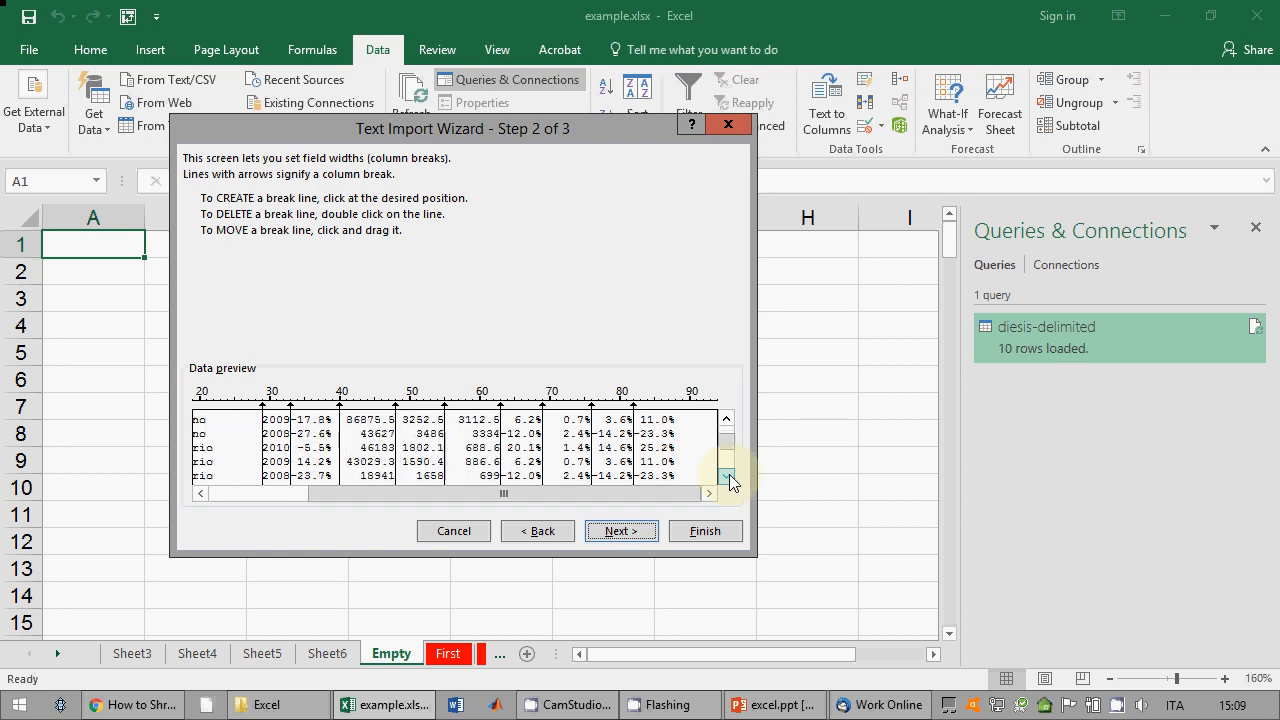
pyautogui.click(729, 476)
pyautogui.click(729, 476)
pyautogui.click(729, 476)
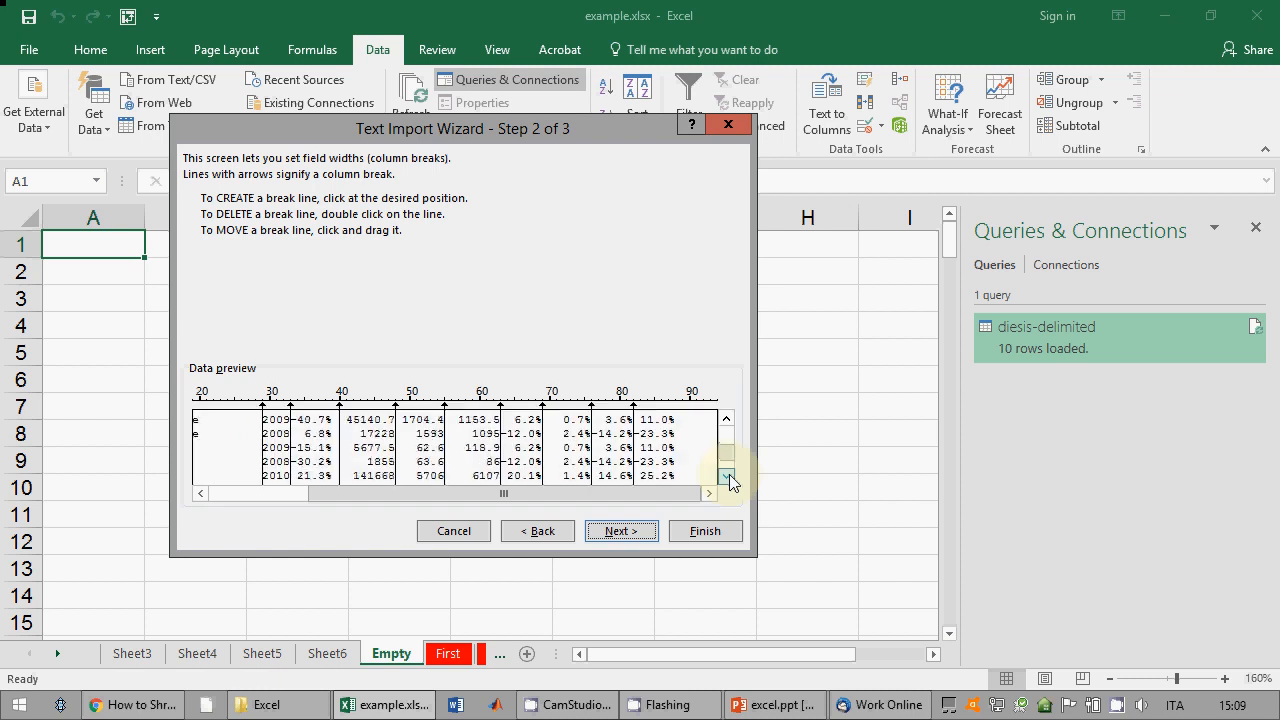
pyautogui.click(729, 476)
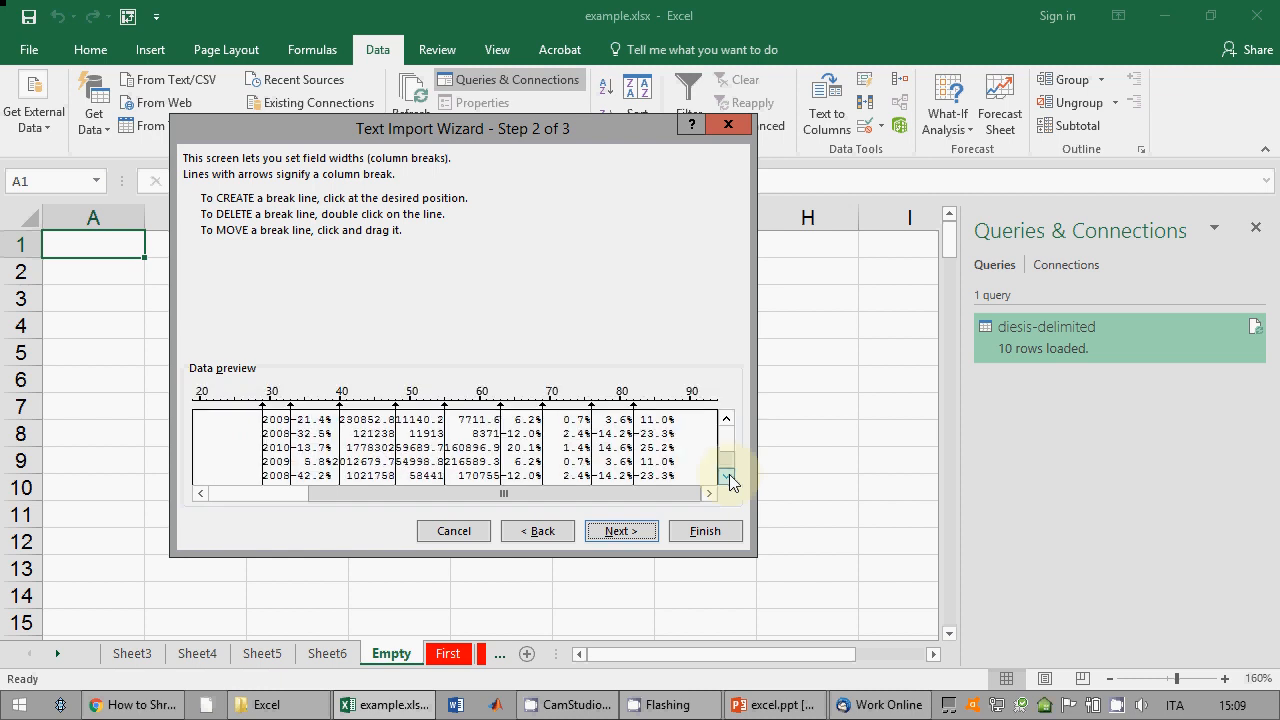
pyautogui.click(340, 462)
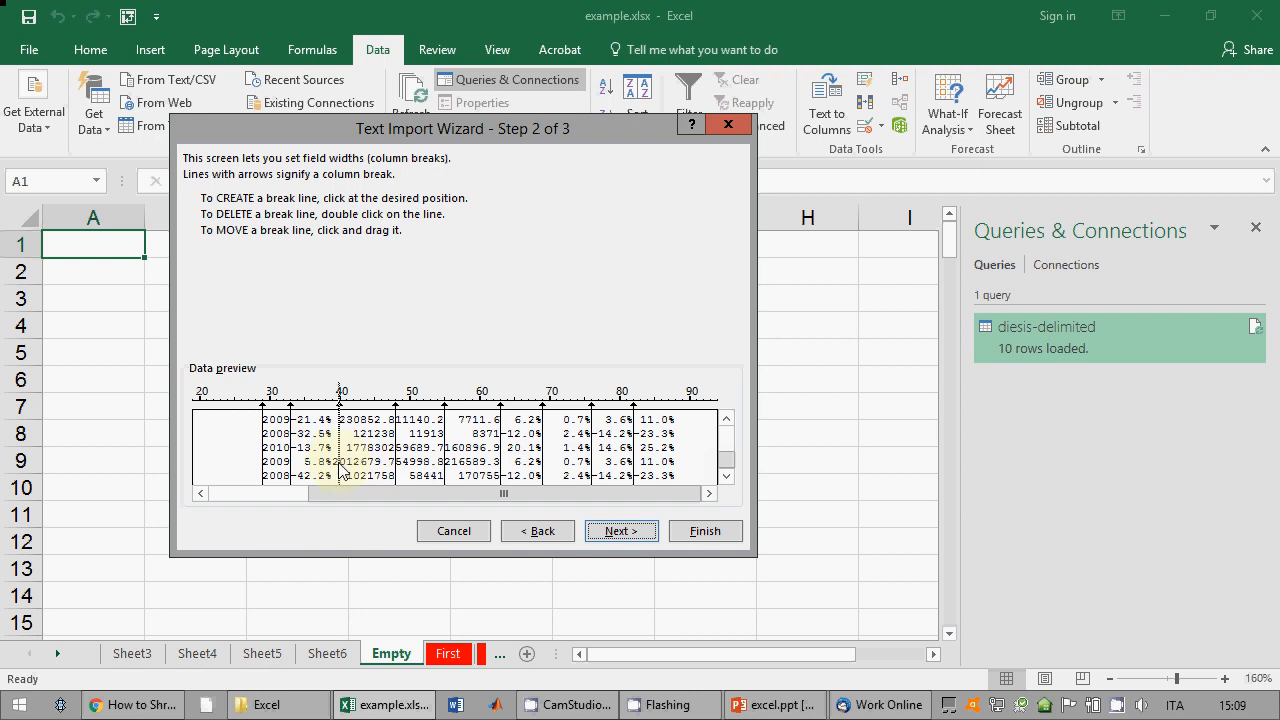
pyautogui.moveTo(339, 463); pyautogui.dragTo(333, 462)
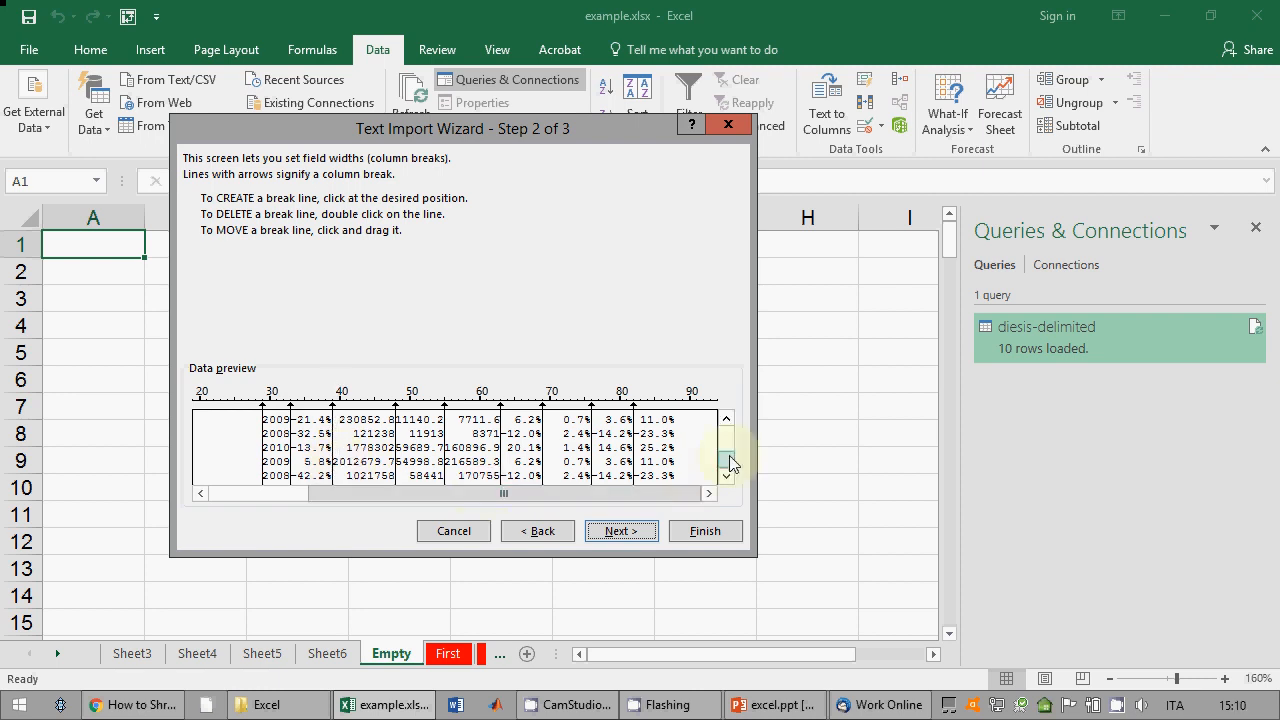
pyautogui.moveTo(730, 457); pyautogui.dragTo(729, 442)
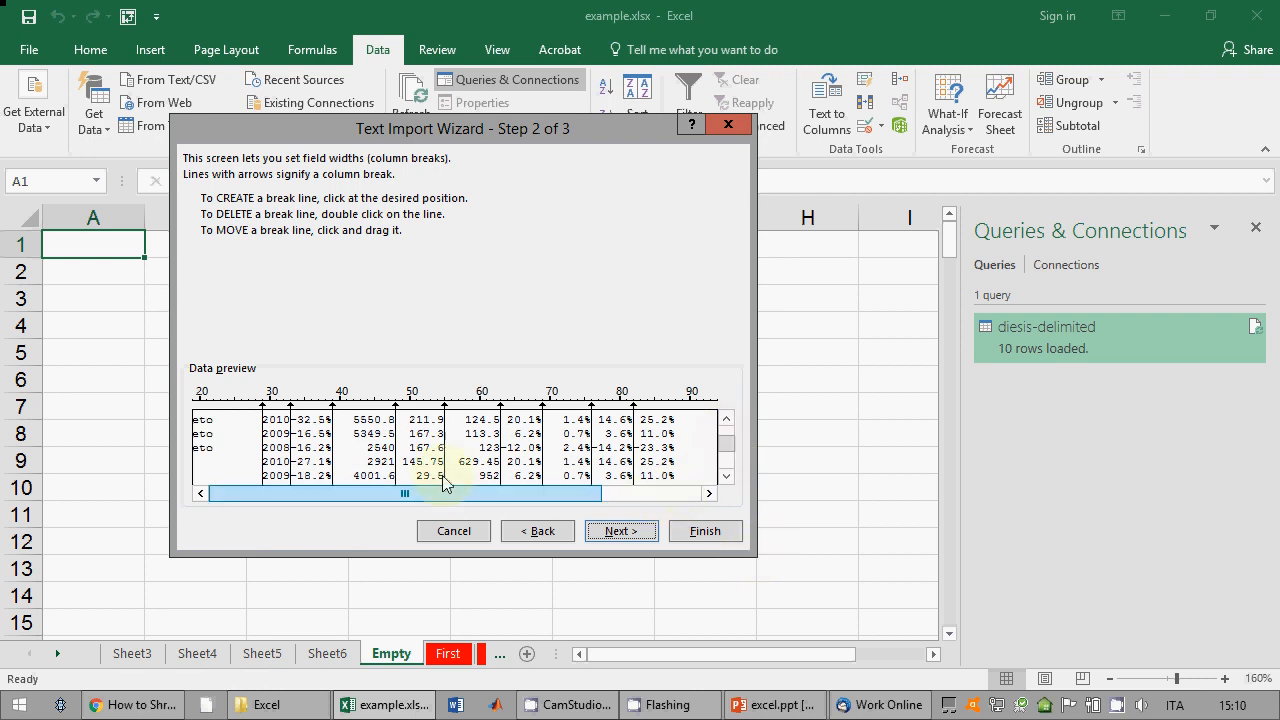
pyautogui.moveTo(729, 452); pyautogui.dragTo(726, 429)
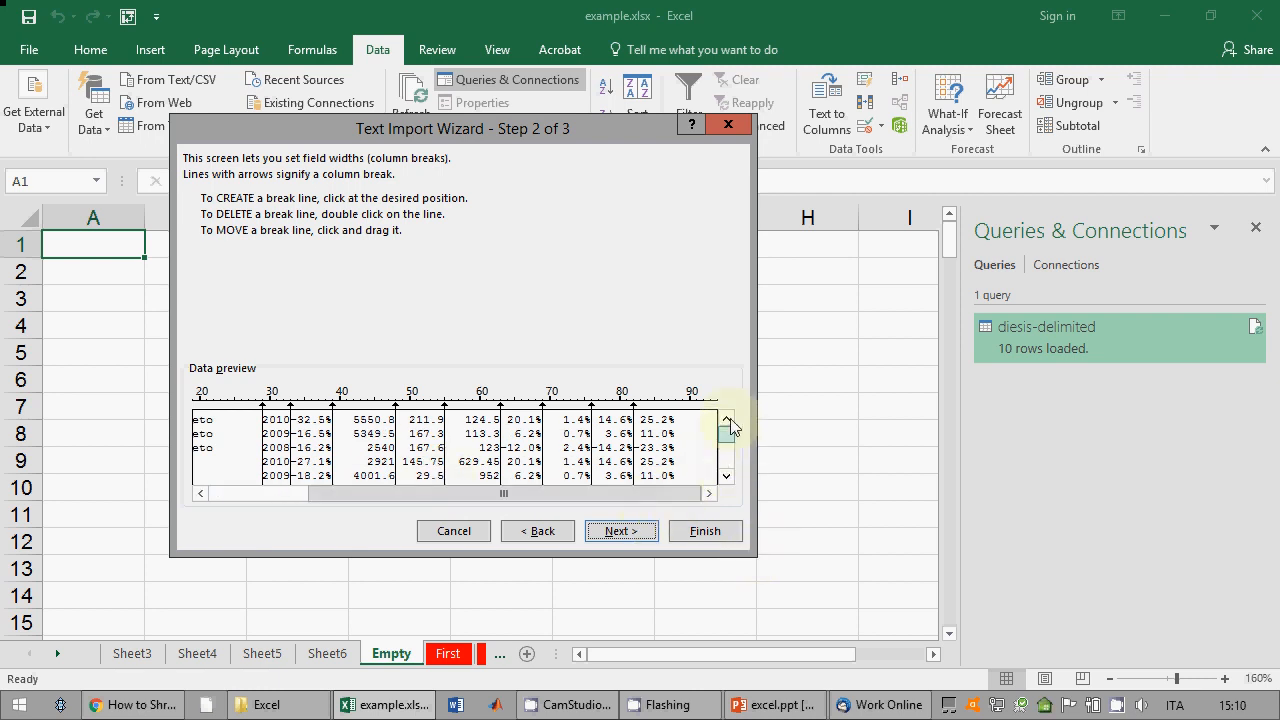
pyautogui.moveTo(383, 503); pyautogui.dragTo(280, 500)
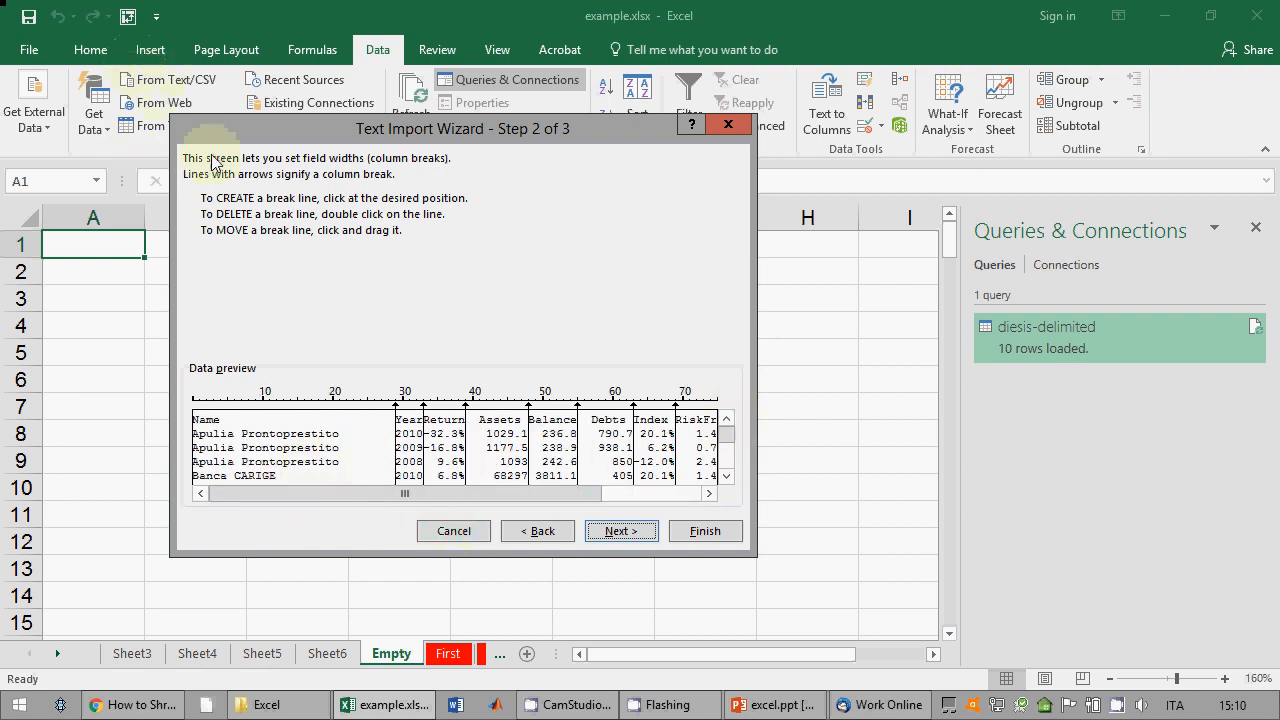
# Step: Under Advanced, set the decimal separator to '.' and the thousands separator to ',', then finish the wizard
pyautogui.click(616, 537)
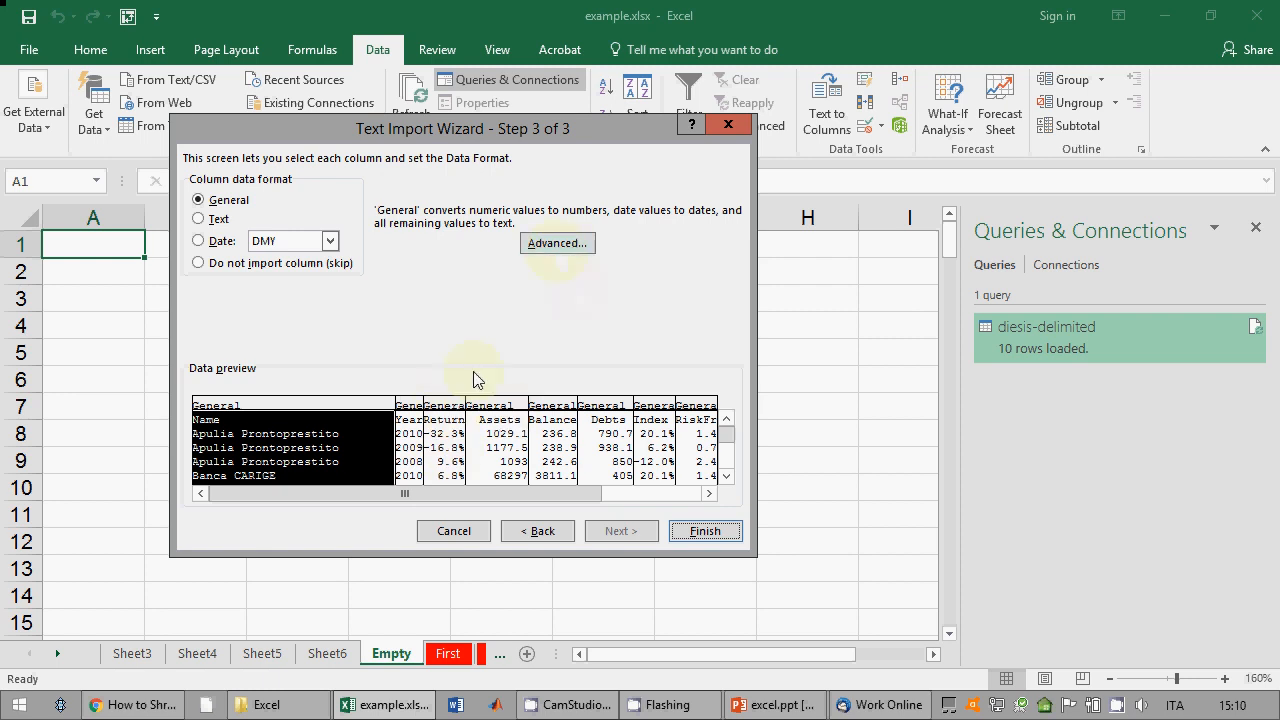
pyautogui.click(557, 243)
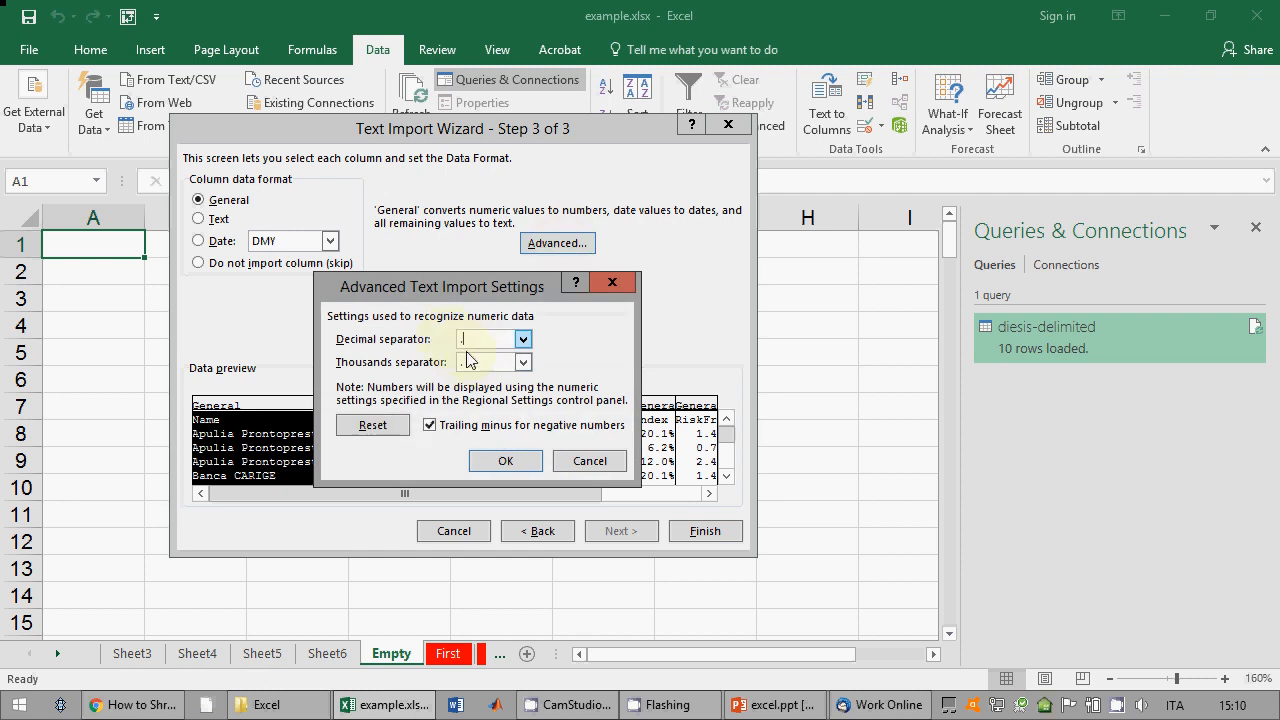
pyautogui.write('.')
pyautogui.moveTo(474, 363); pyautogui.dragTo(457, 363)
pyautogui.write(',')
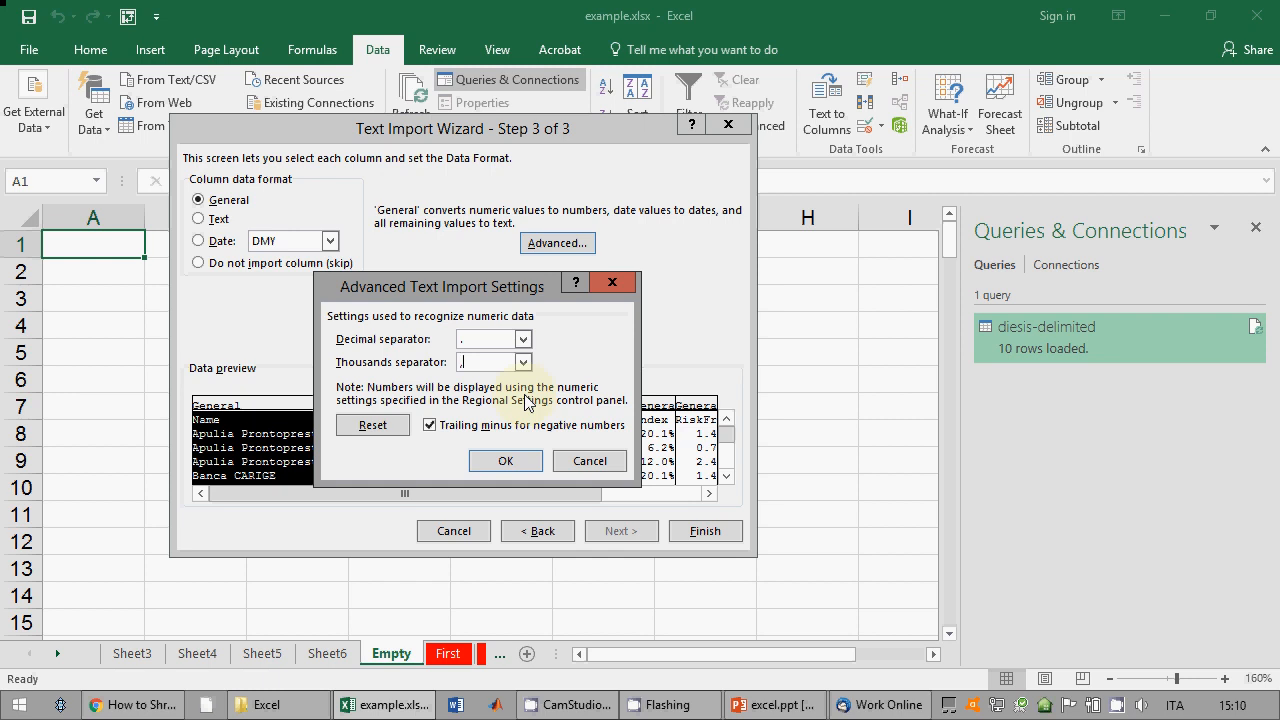
pyautogui.moveTo(526, 288); pyautogui.dragTo(508, 188)
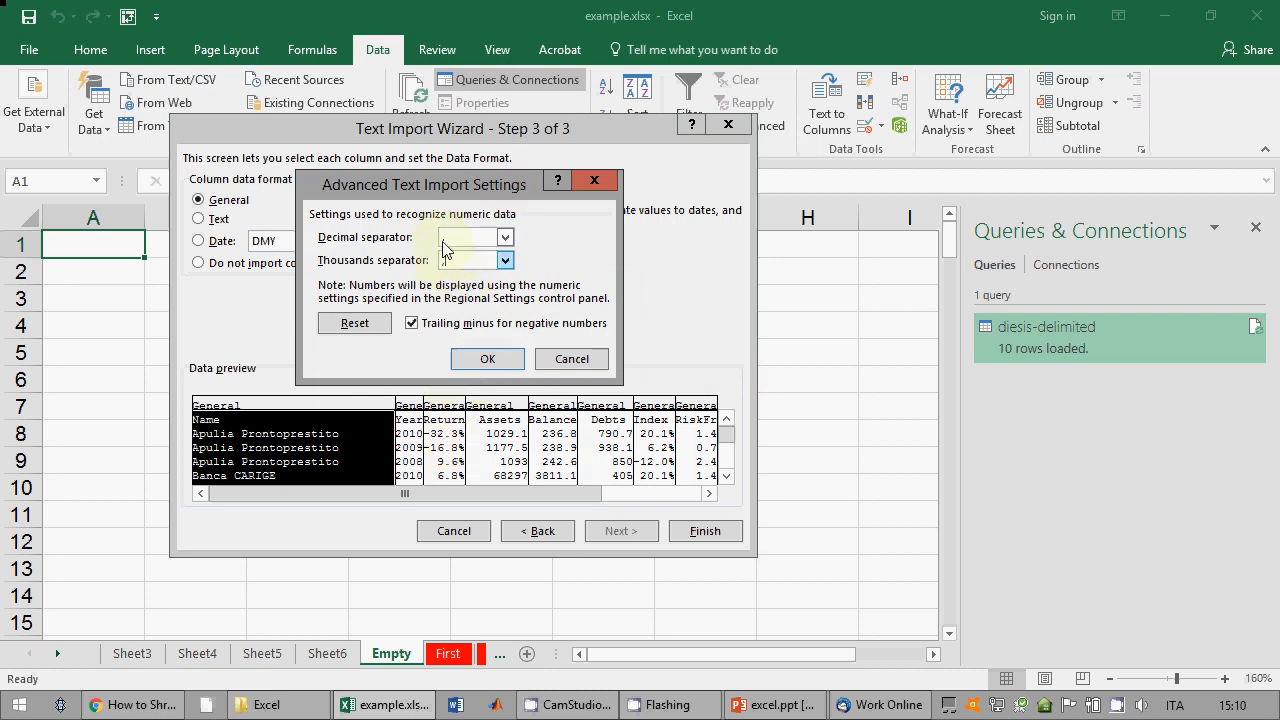
pyautogui.click(493, 360)
pyautogui.click(698, 530)
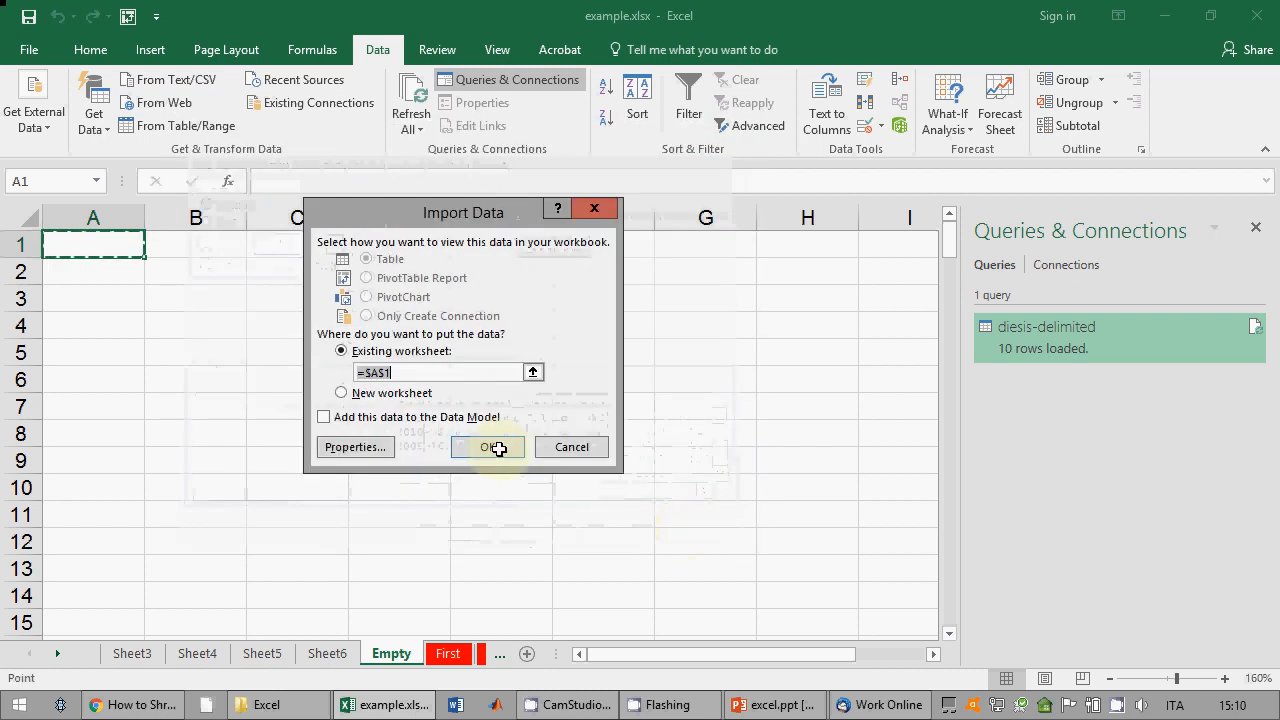
# Step: Place the import on a new worksheet and spot-check cells C2, C6, C8, D6 and E7
pyautogui.click(341, 392)
pyautogui.click(494, 448)
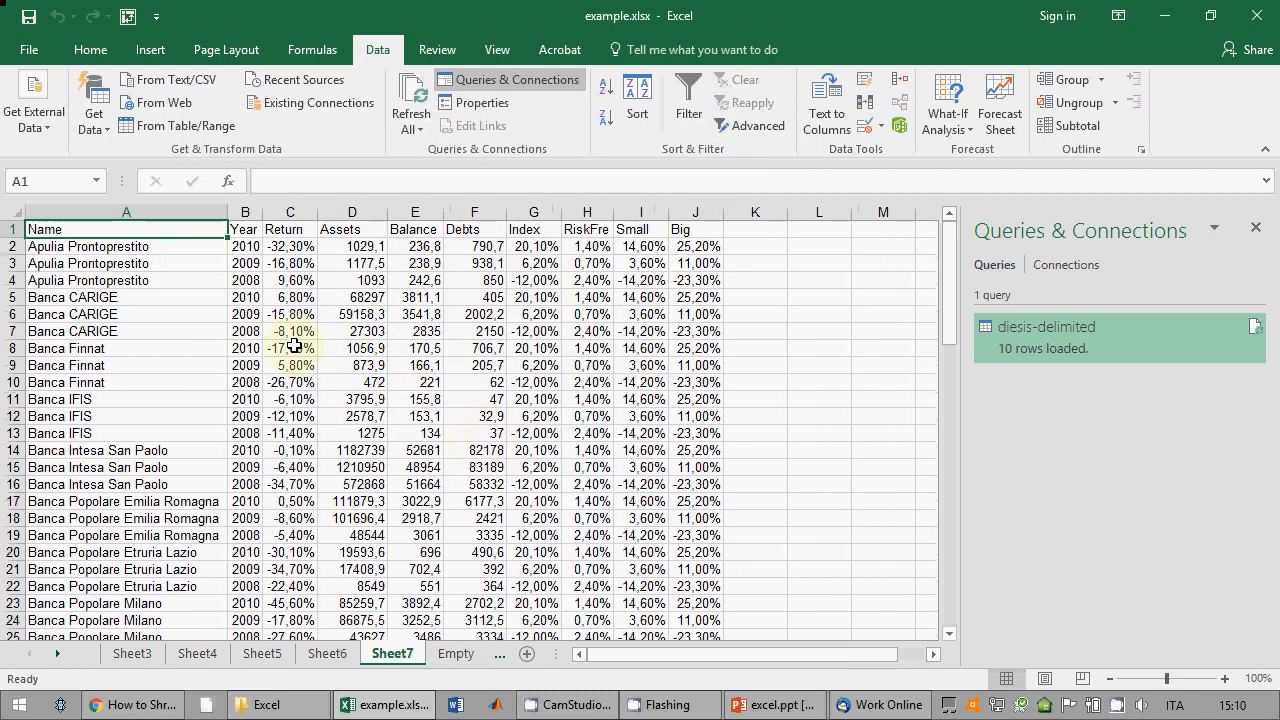
pyautogui.click(294, 345)
pyautogui.click(278, 249)
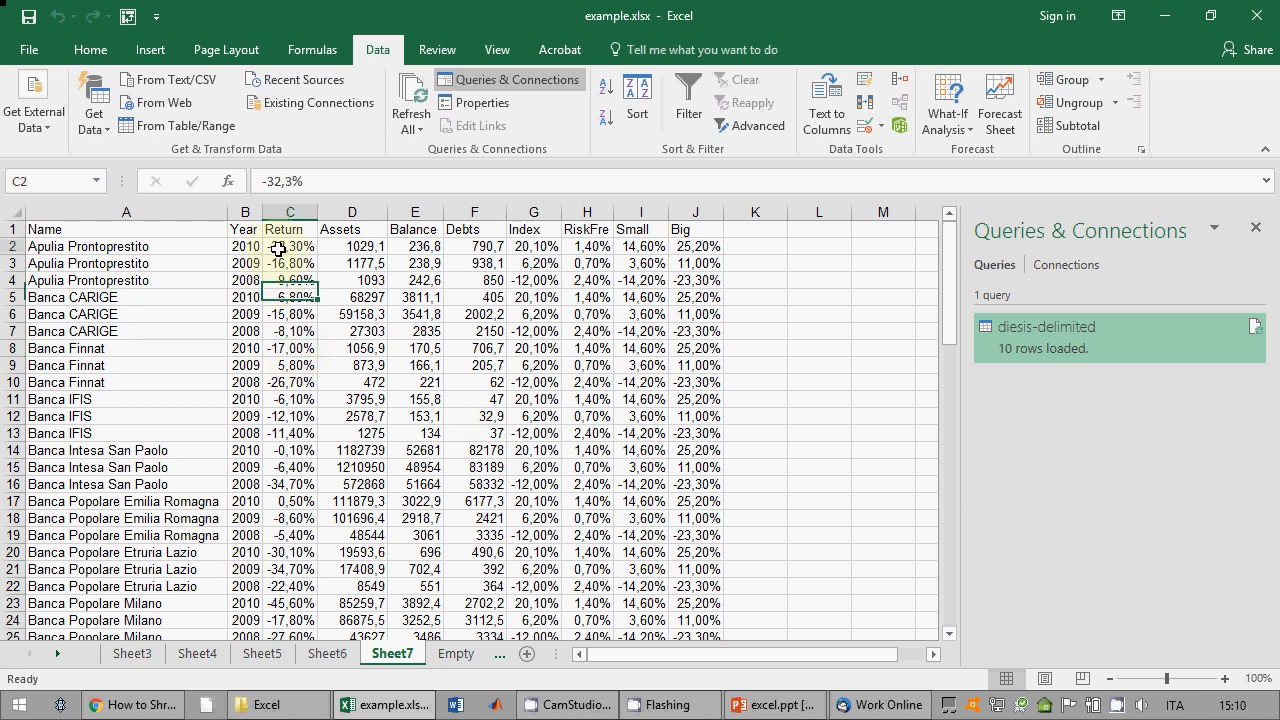
pyautogui.click(290, 314)
pyautogui.click(415, 331)
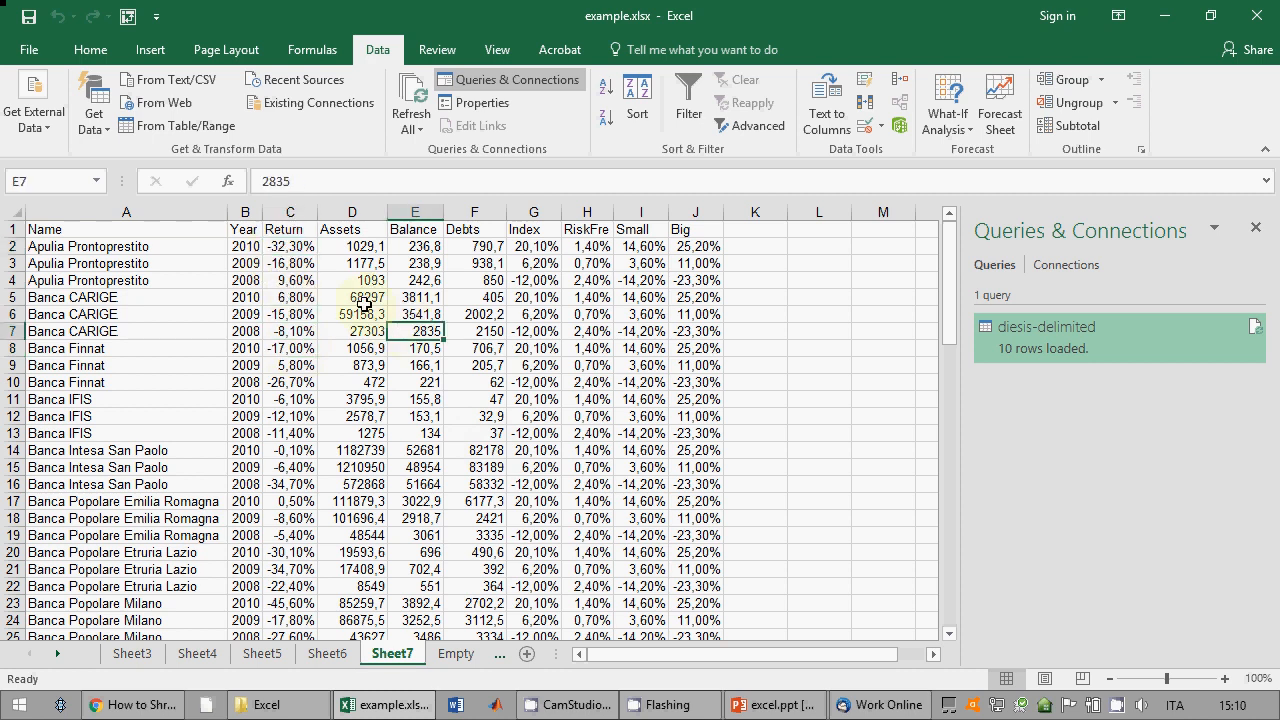
pyautogui.click(364, 310)
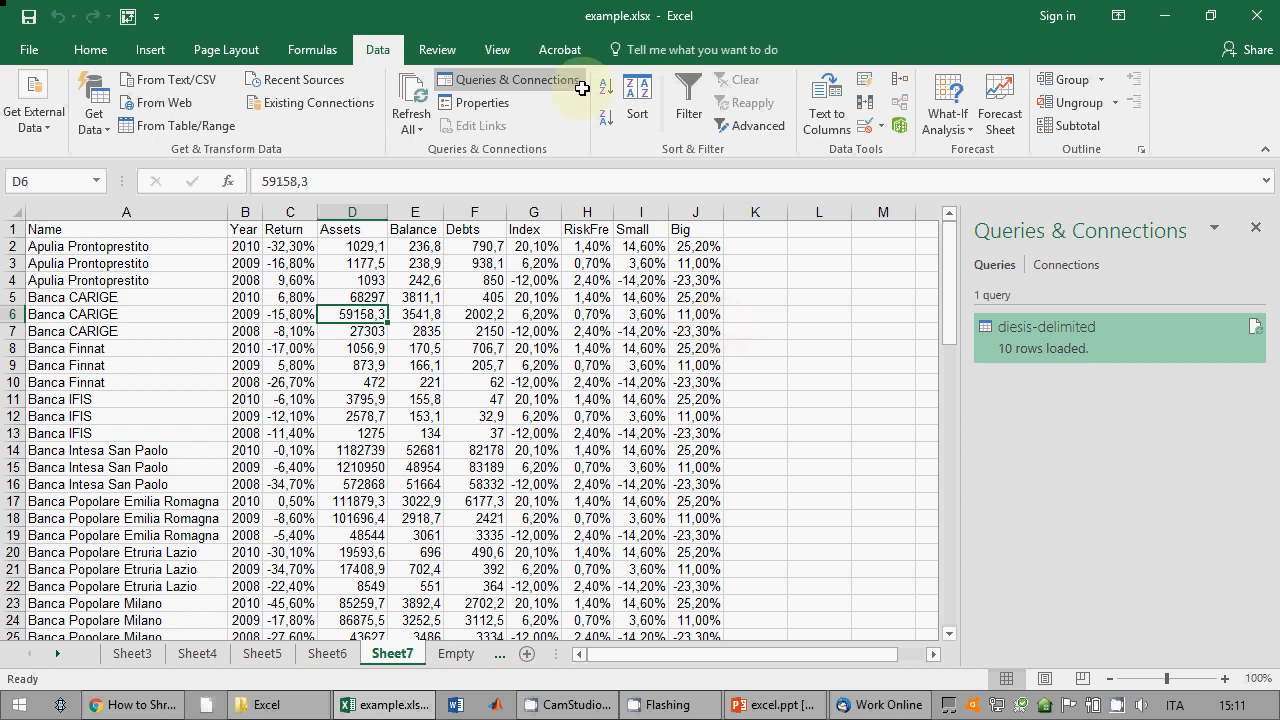
# Step: Glance at the workbook info page, return to the sheet, and switch to excel.ppt
pyautogui.click(29, 49)
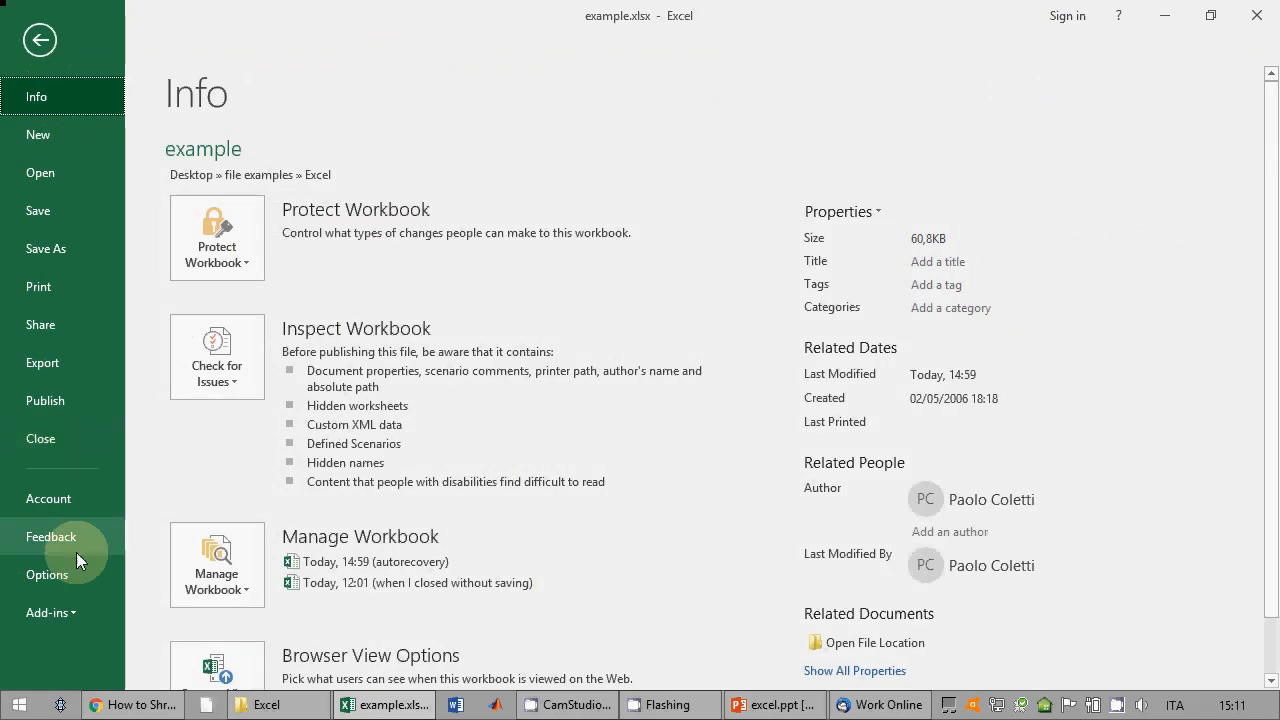
pyautogui.click(38, 62)
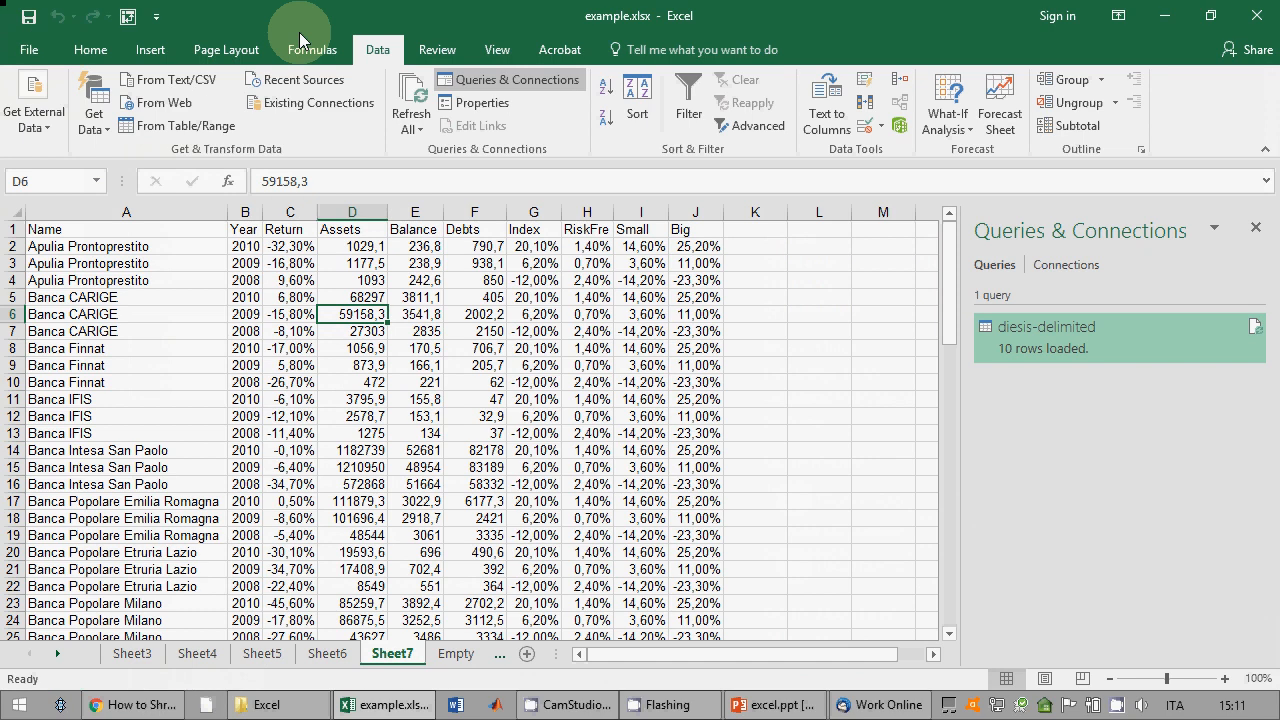
pyautogui.click(799, 712)
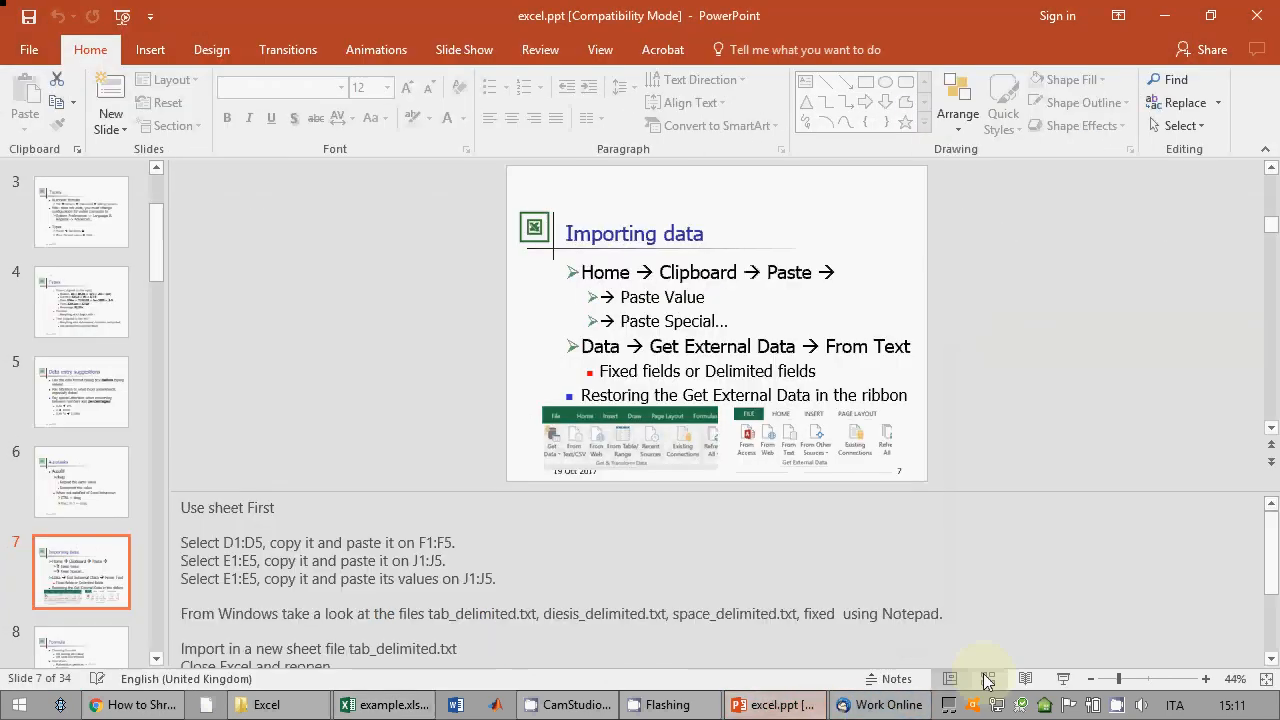
# Step: Present slide 7 full screen, step forward and back one slide, then exit the slide show
pyautogui.click(1063, 679)
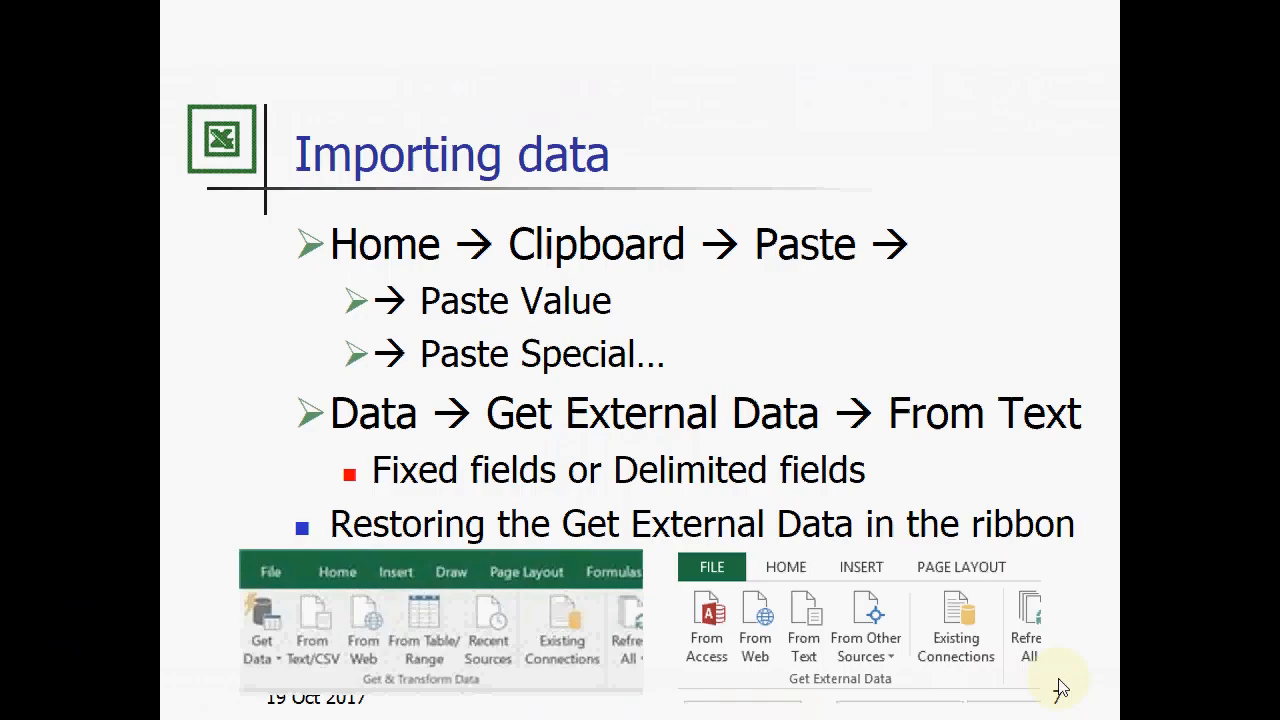
pyautogui.press('Right')
pyautogui.press('Left')
pyautogui.press('Escape')
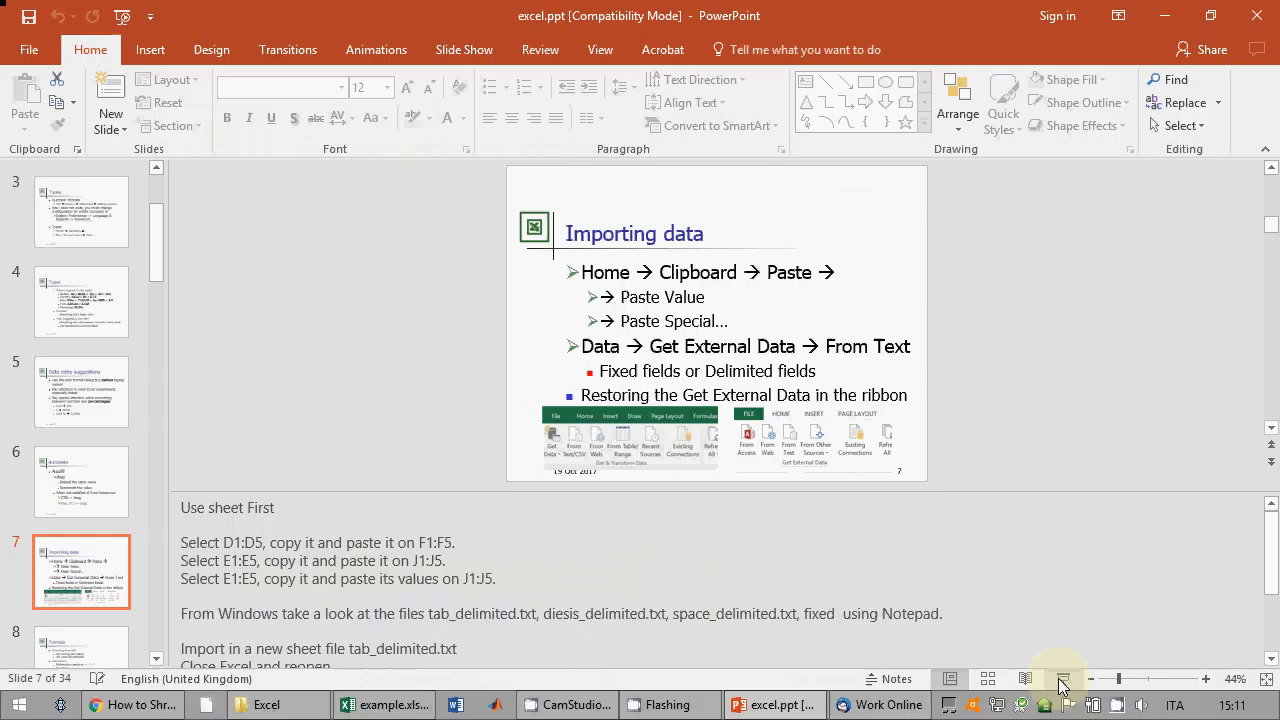